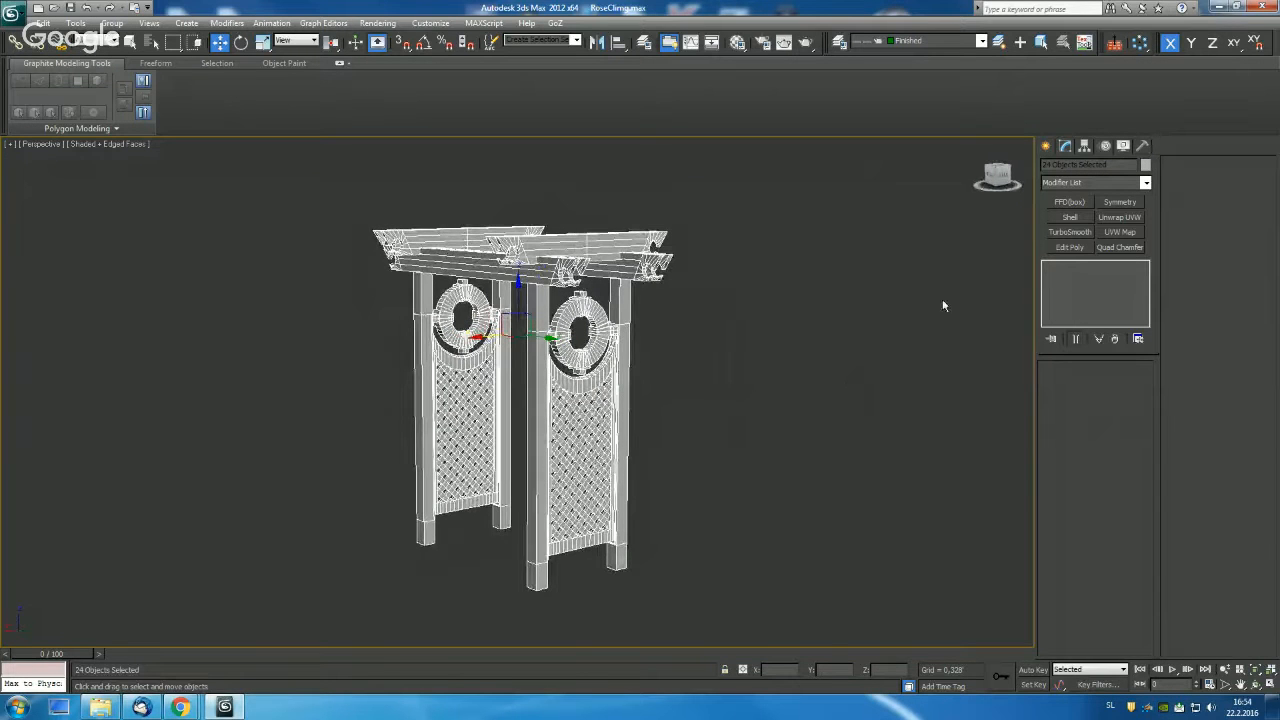
Hide the Finished layer and make layer 0 (default) the current one.
click(936, 42)
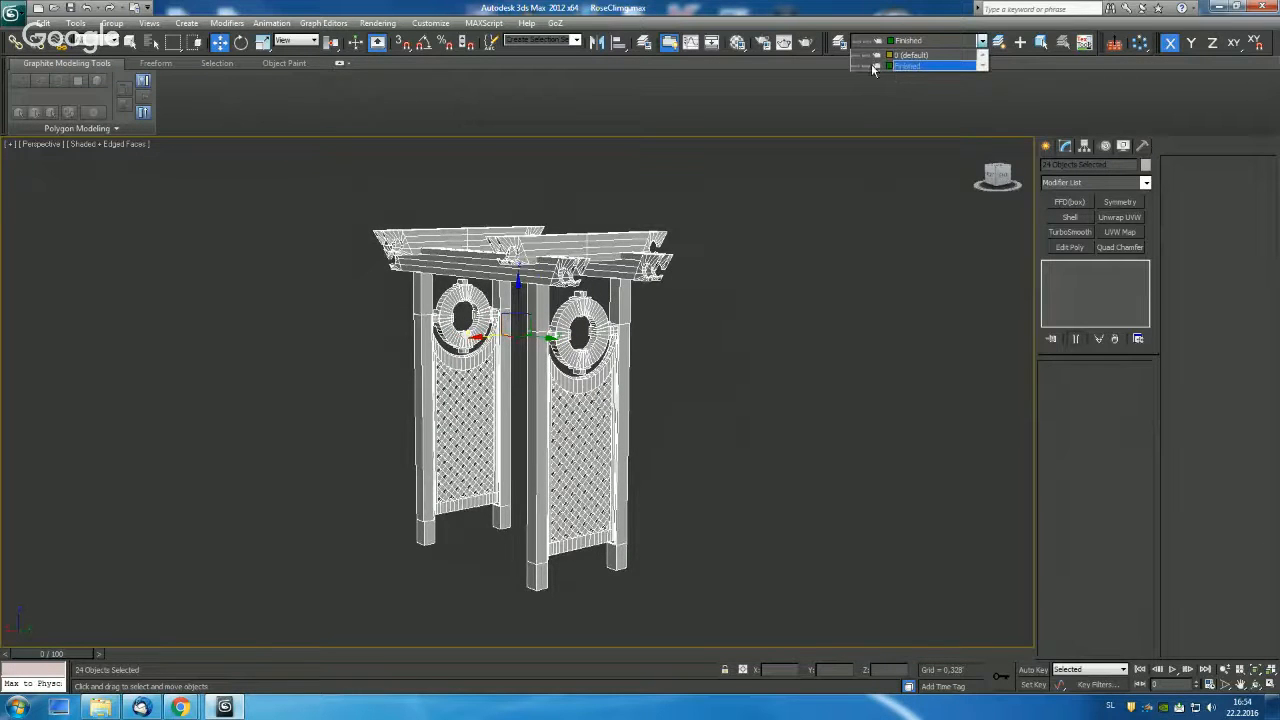
click(866, 65)
click(855, 65)
click(915, 55)
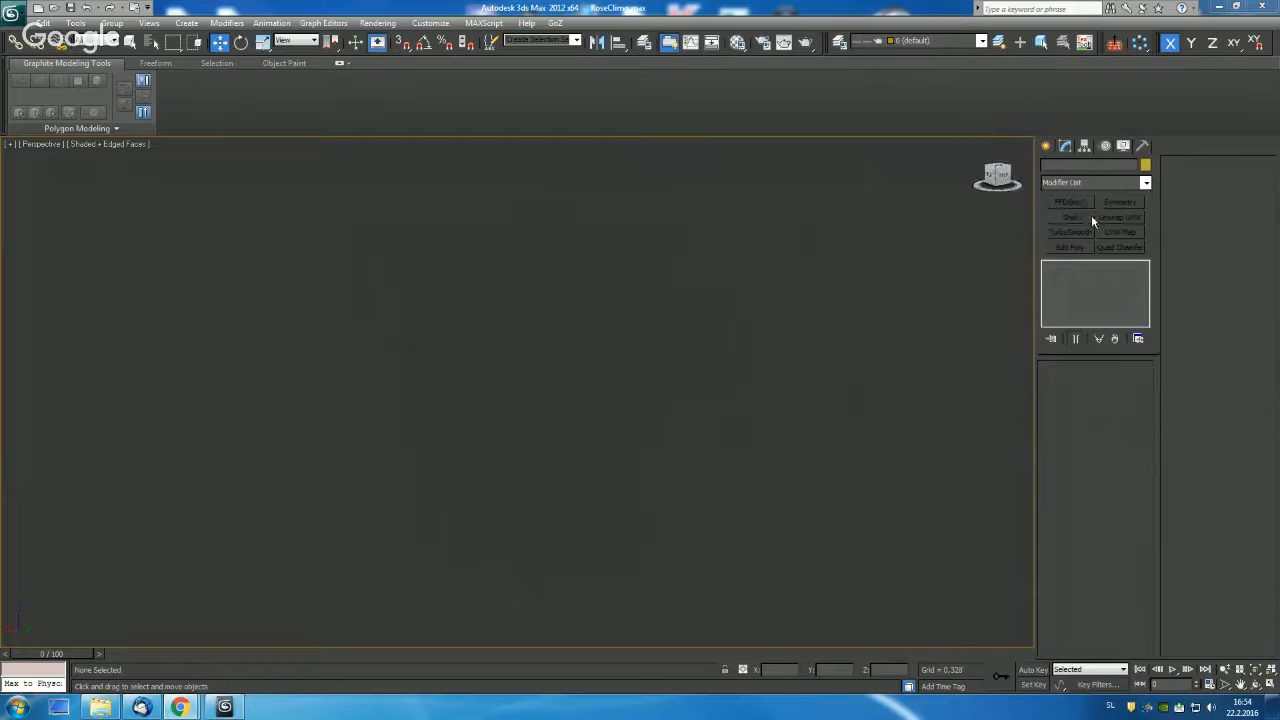
Create a flat cylinder in the Front view, about 0.885' in radius and 0.119' high.
click(1045, 146)
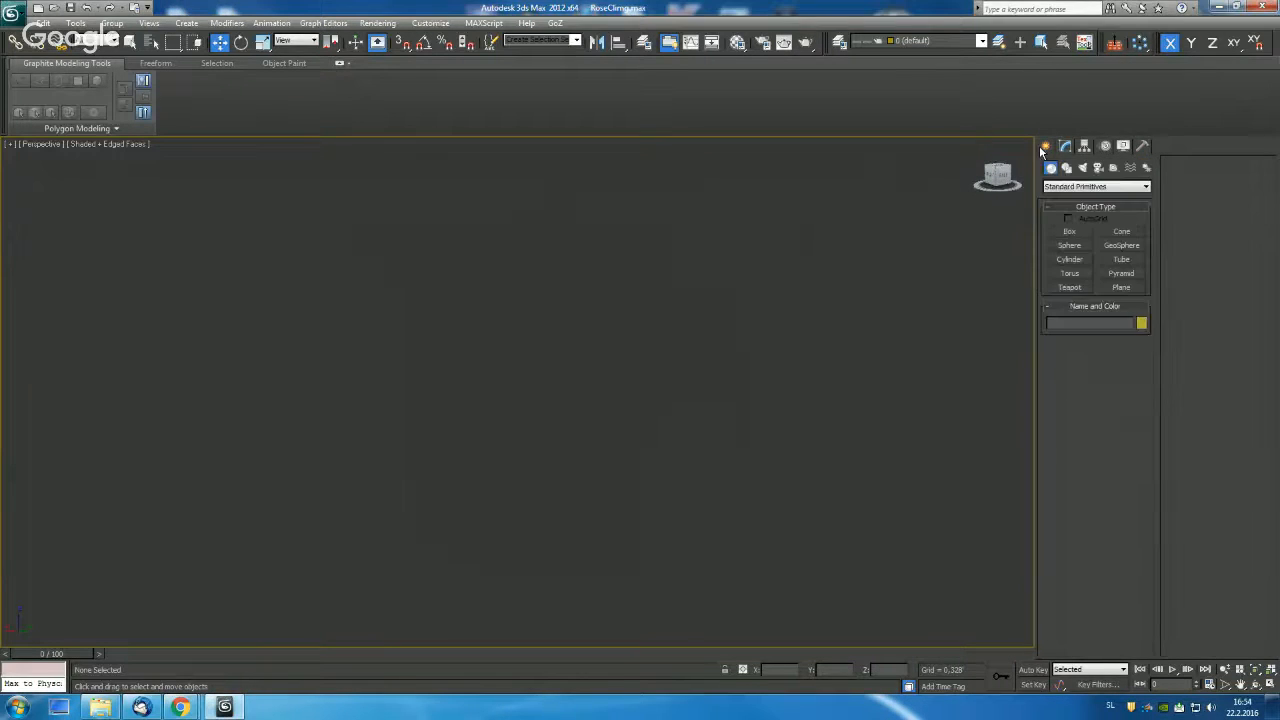
click(1074, 261)
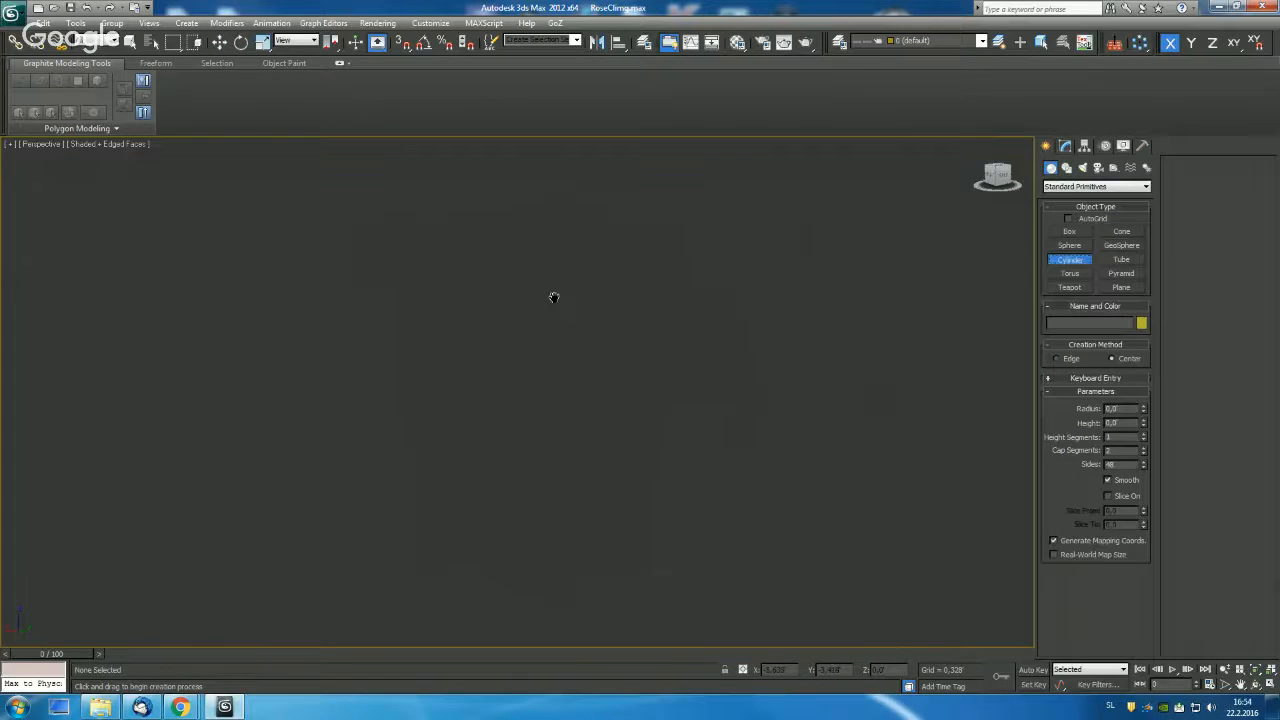
key(f)
drag(526, 306, 566, 360)
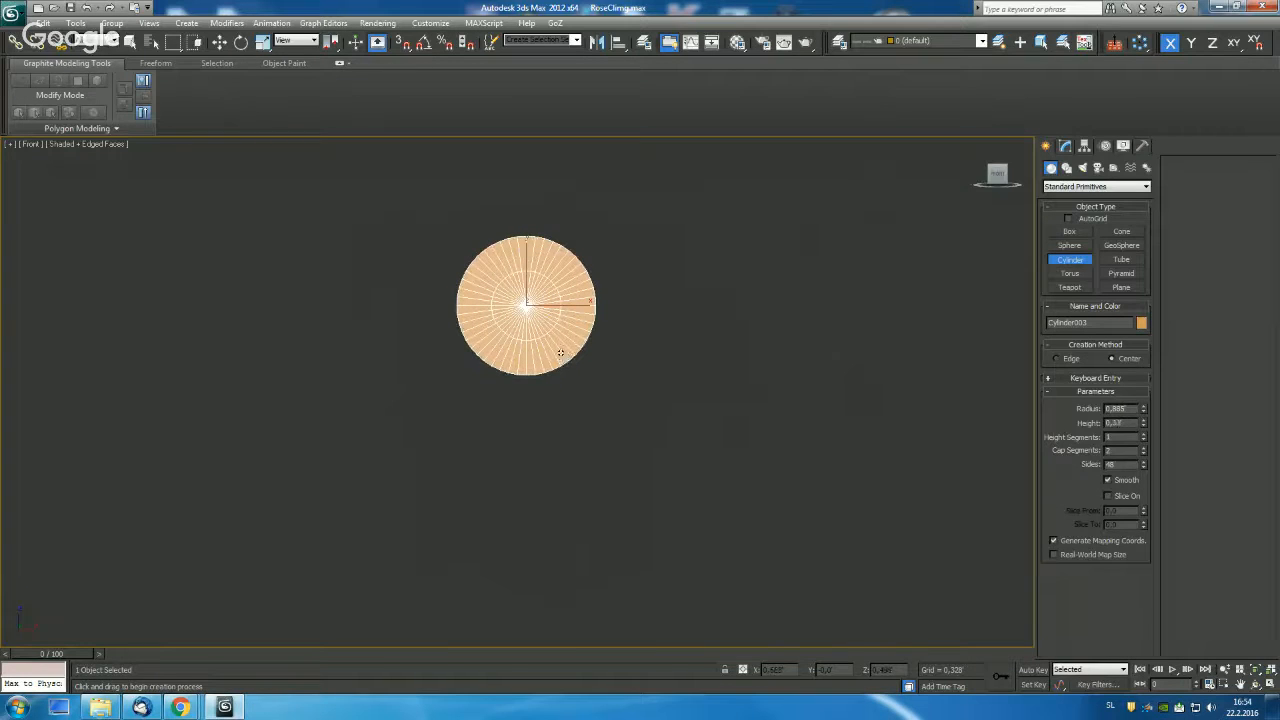
click(561, 353)
key(w)
Convert the cylinder to an Editable Poly.
alt+middle_drag(687, 341, 678, 307)
scroll(622, 340, up, 3)
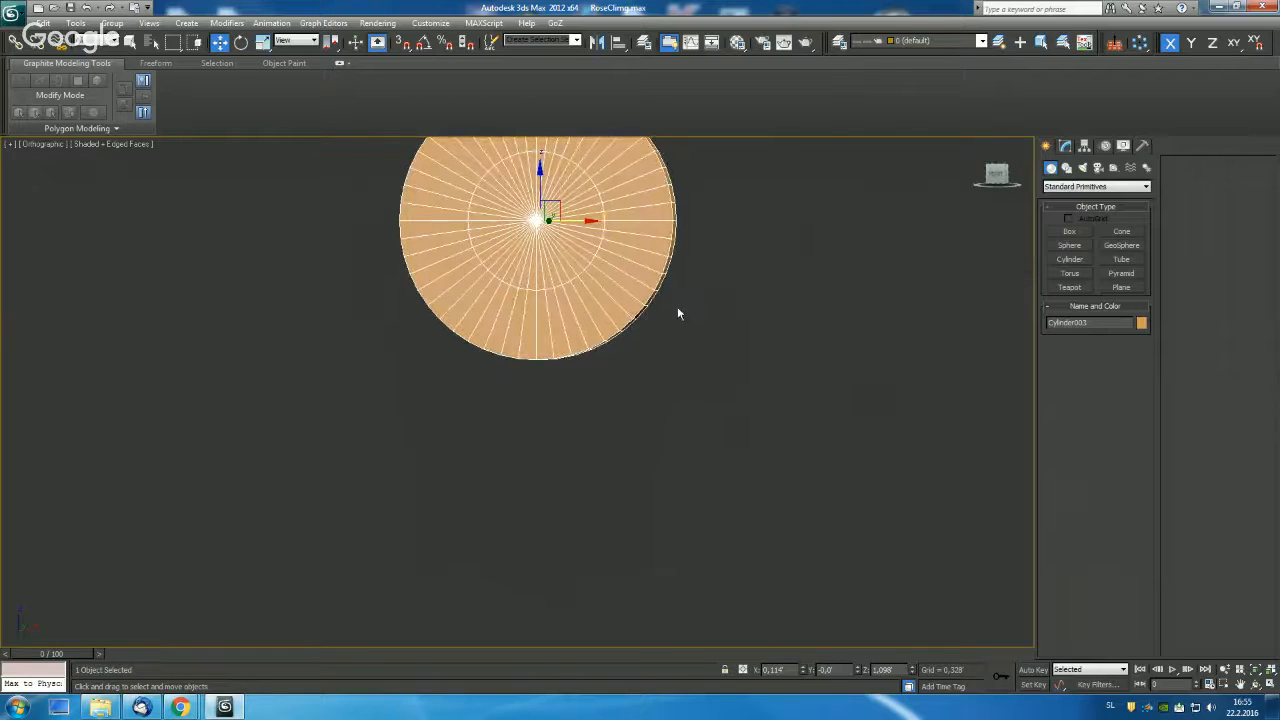
scroll(674, 309, down, 3)
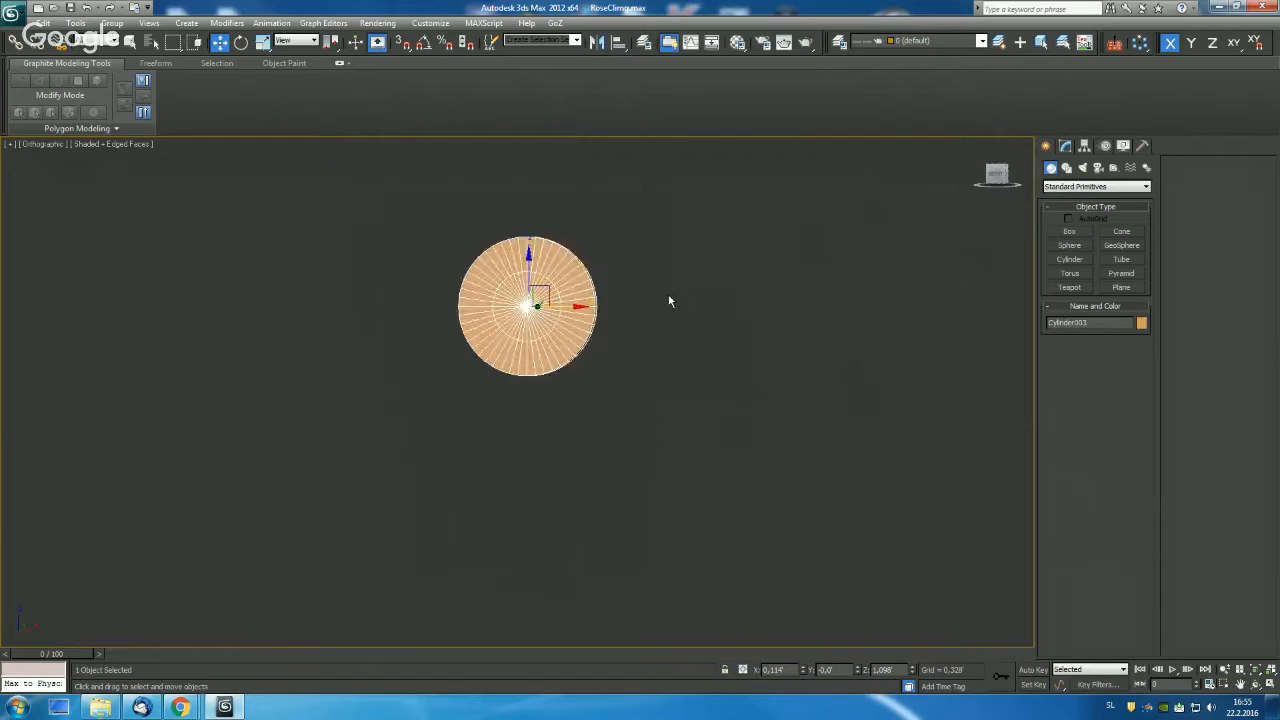
key(f)
scroll(662, 296, up, 3)
middle_drag(673, 246, 702, 319)
click(1064, 145)
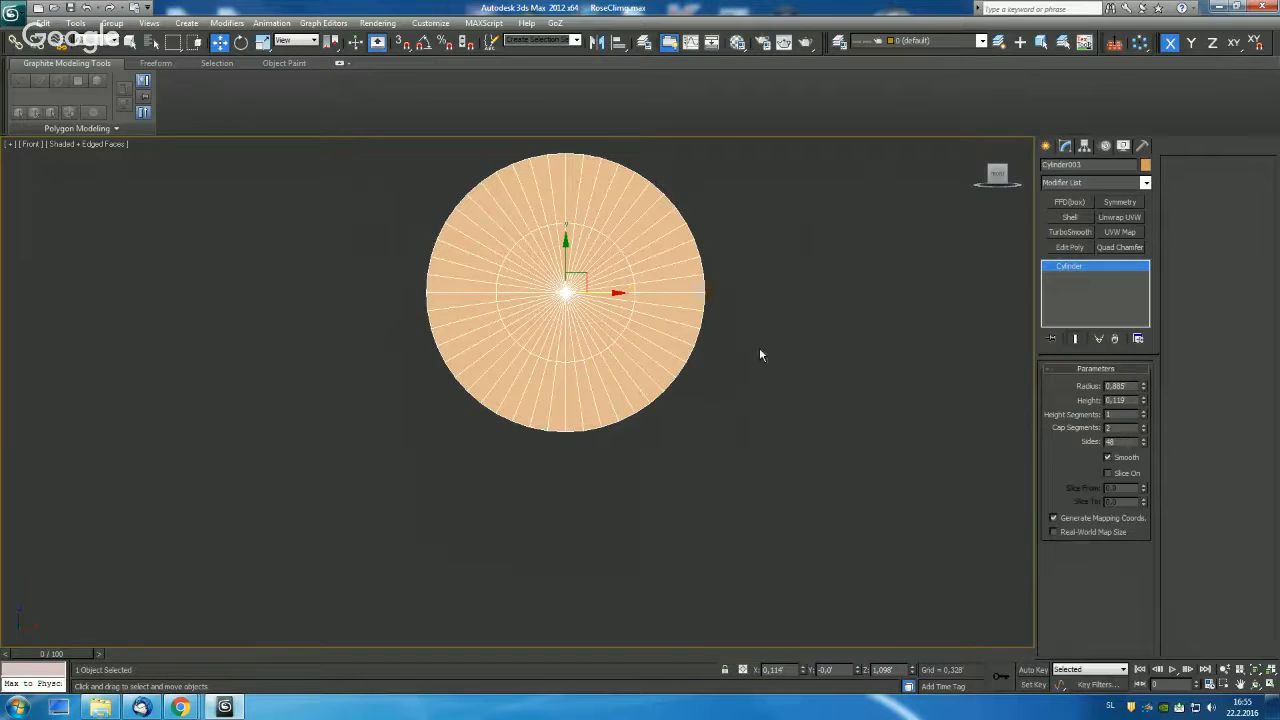
right_click(1078, 264)
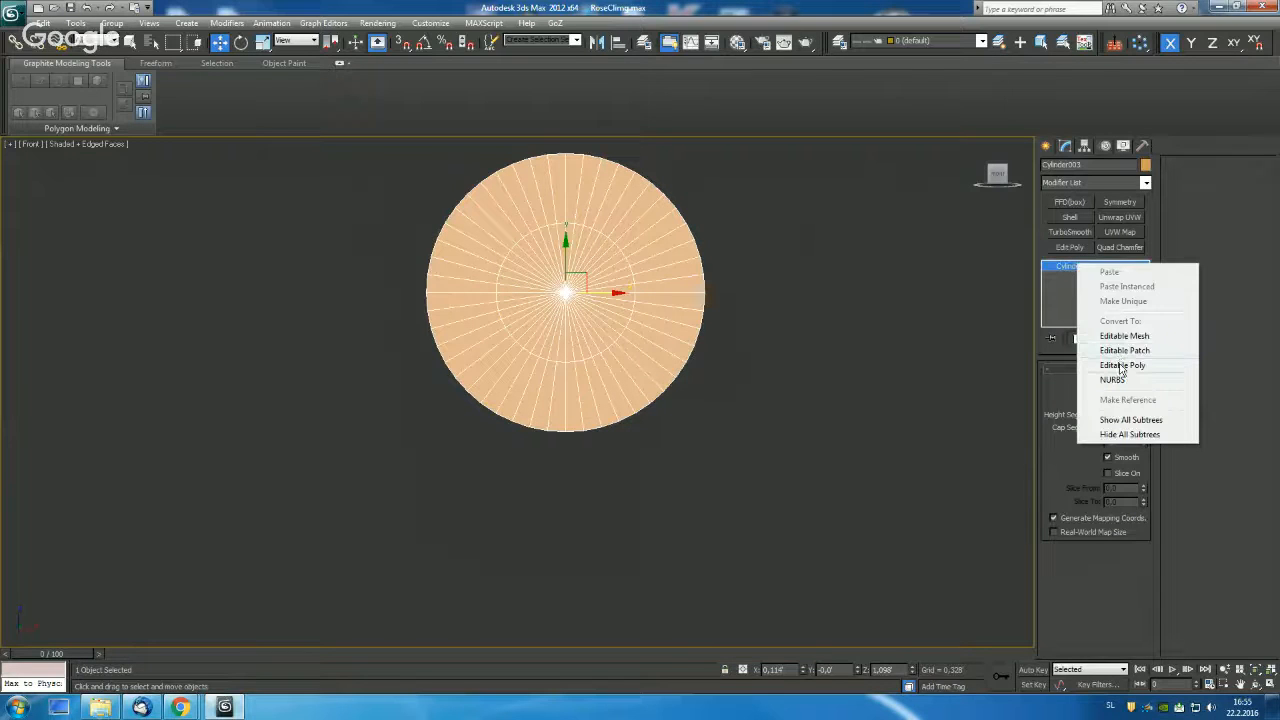
click(1122, 366)
Select the side polygons around the disc's lower half and extrude them downward to form a long straight body.
key(4)
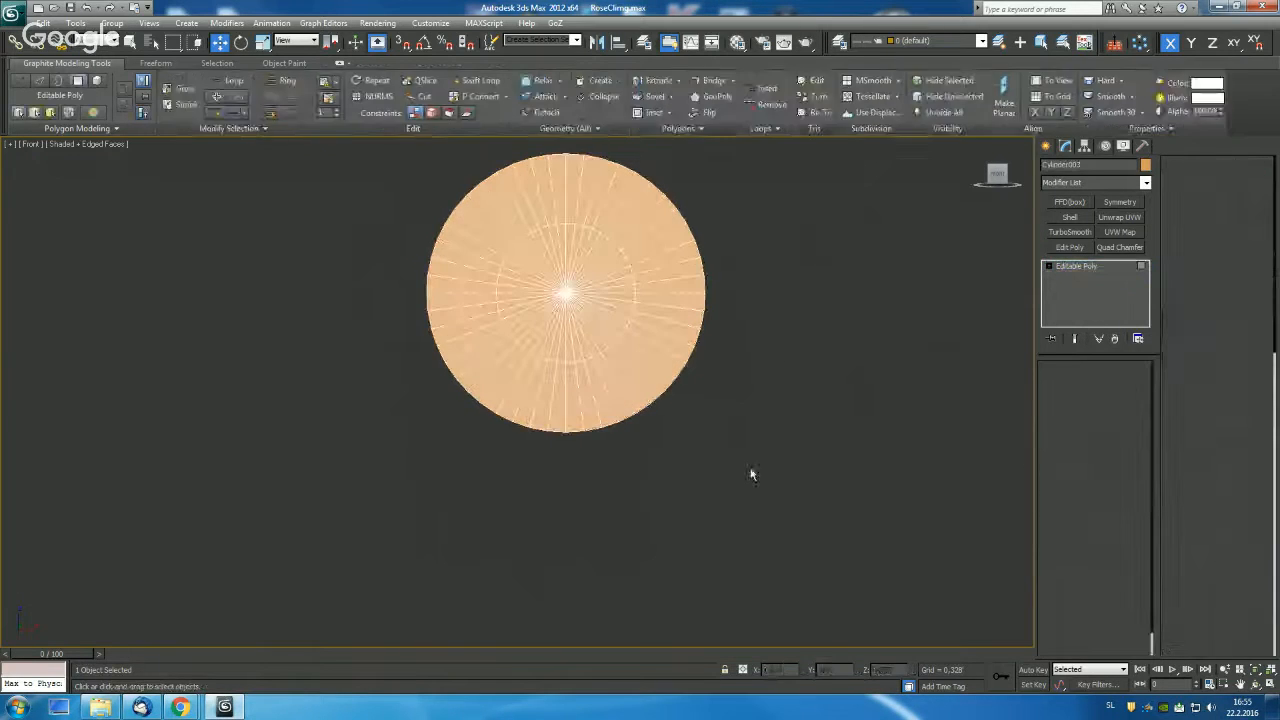
drag(751, 483, 352, 307)
click(650, 373)
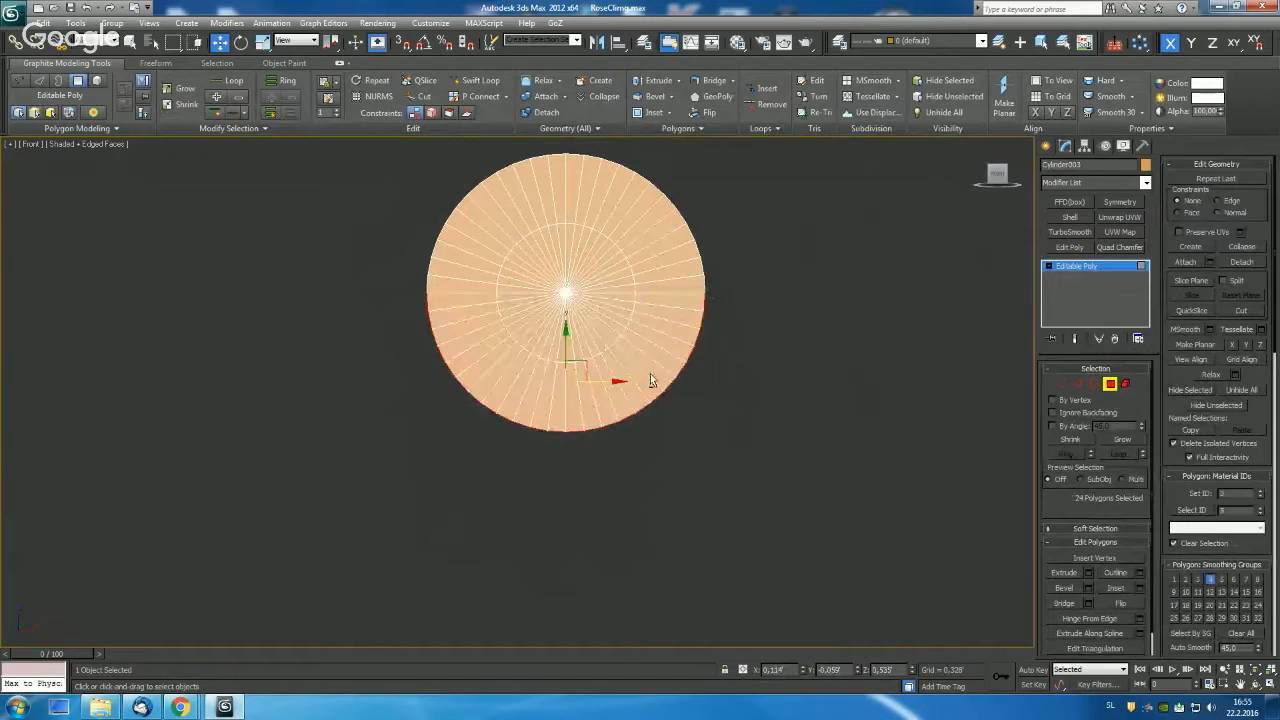
alt+middle_drag(767, 358, 762, 351)
shift+click(658, 80)
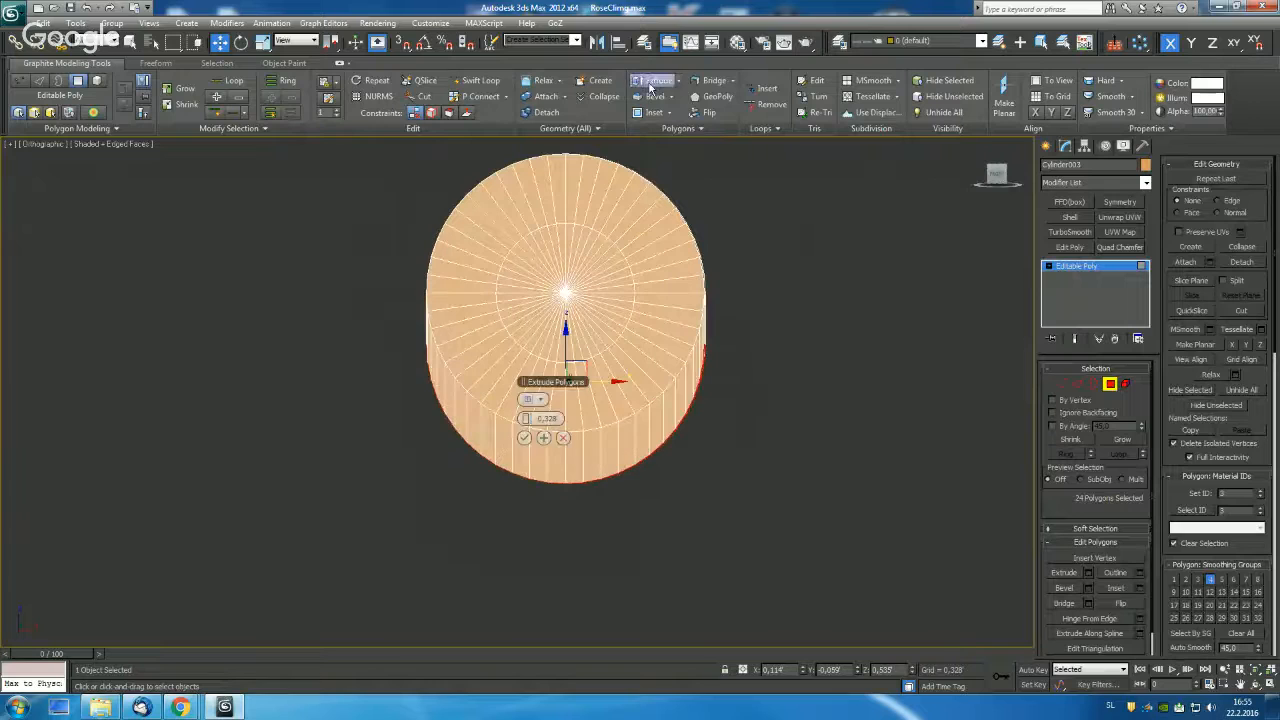
drag(524, 418, 707, 410)
click(524, 437)
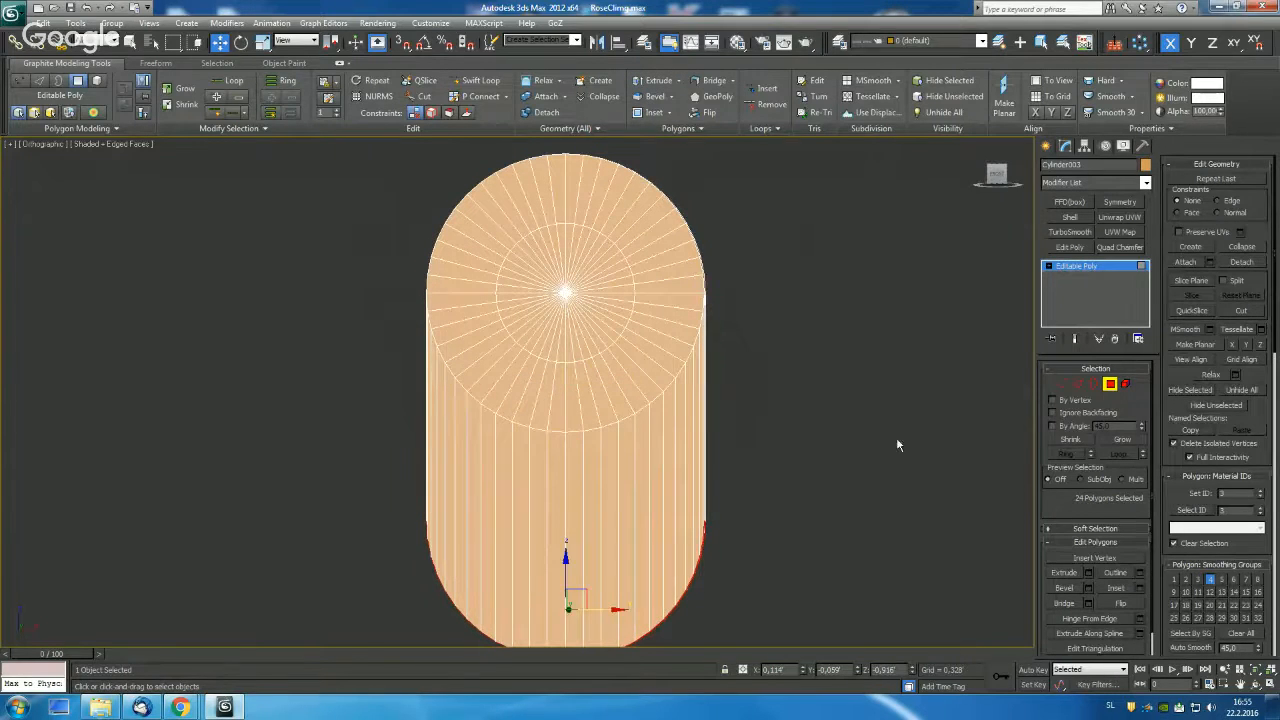
Flatten the body's bottom vertices into a horizontal line and move them down to about Z -3.029'.
click(1062, 384)
middle_drag(851, 403, 835, 364)
click(1258, 344)
key(f)
key(z)
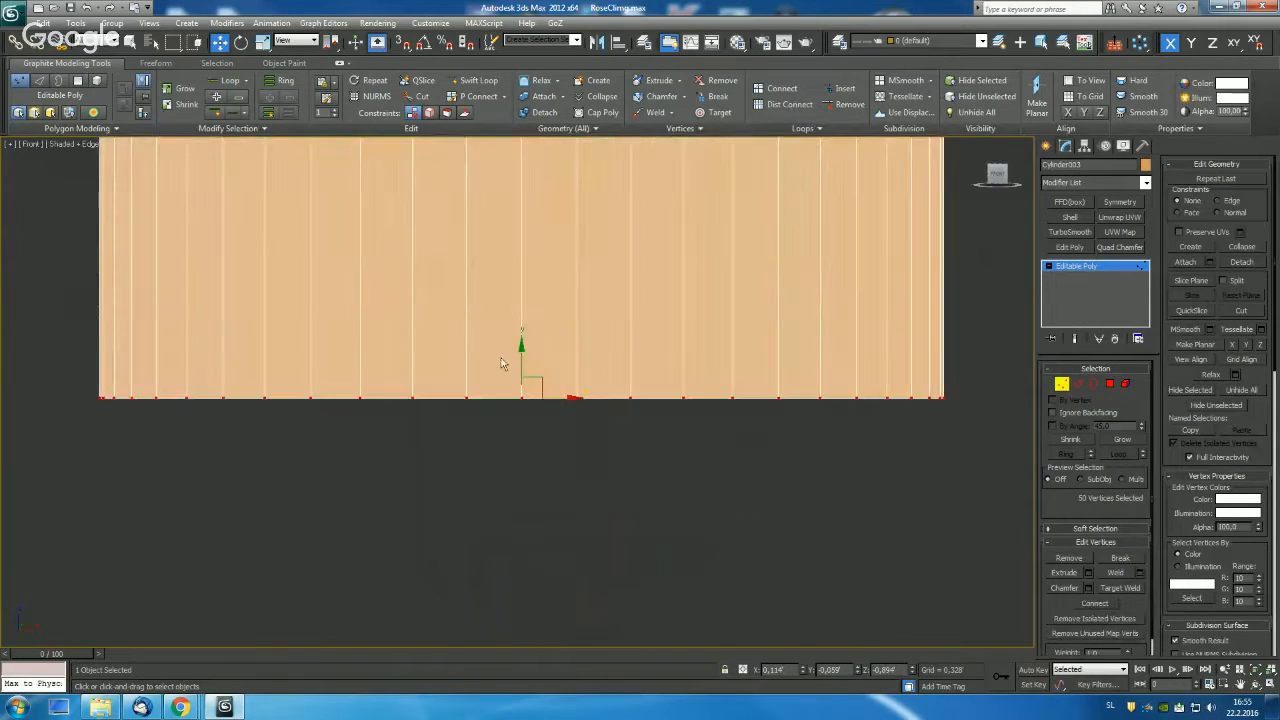
scroll(512, 377, down, 6)
drag(519, 349, 514, 532)
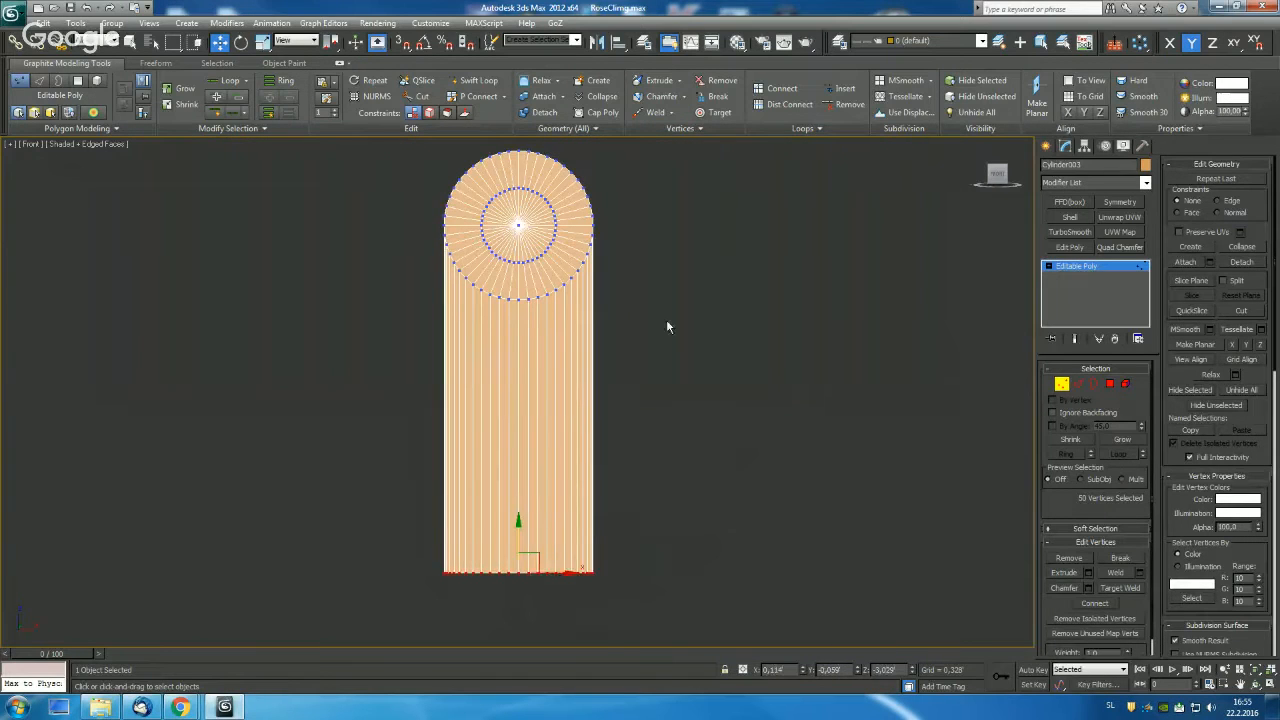
Select the outer ring of radial edges on both circular caps and connect them with one segment.
scroll(680, 370, up, 3)
scroll(688, 410, up, 2)
key(2)
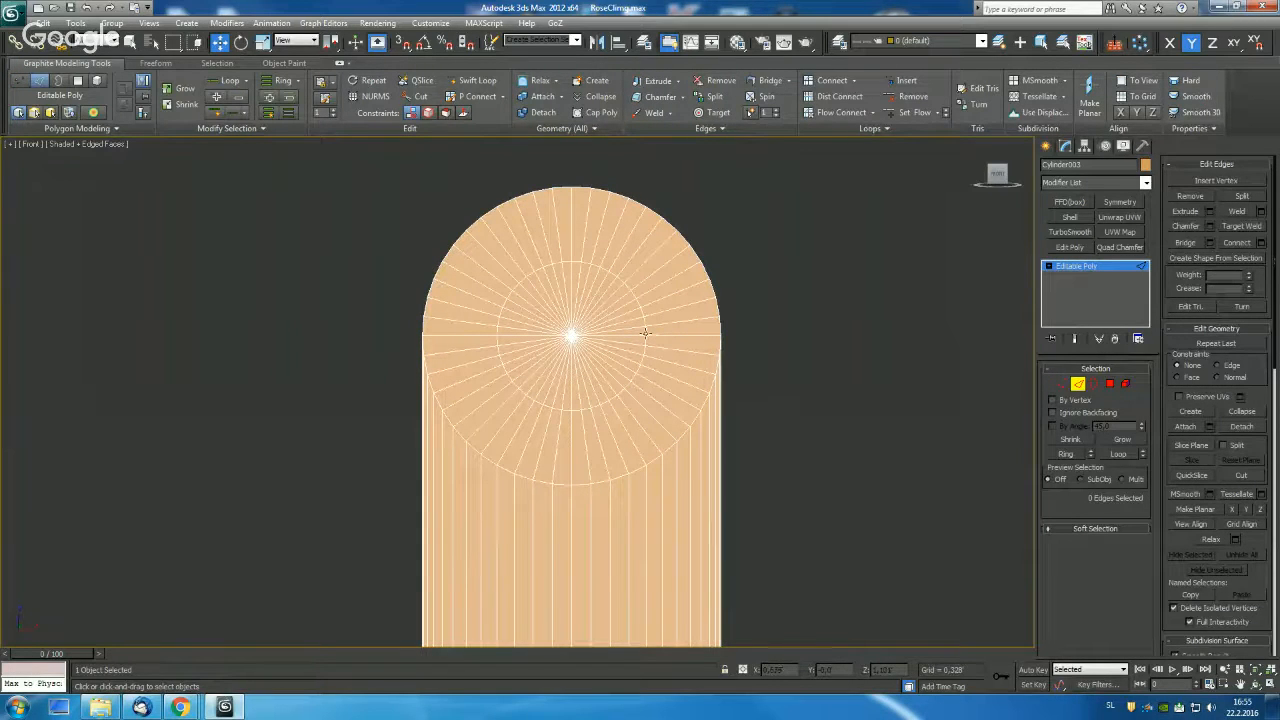
click(487, 283)
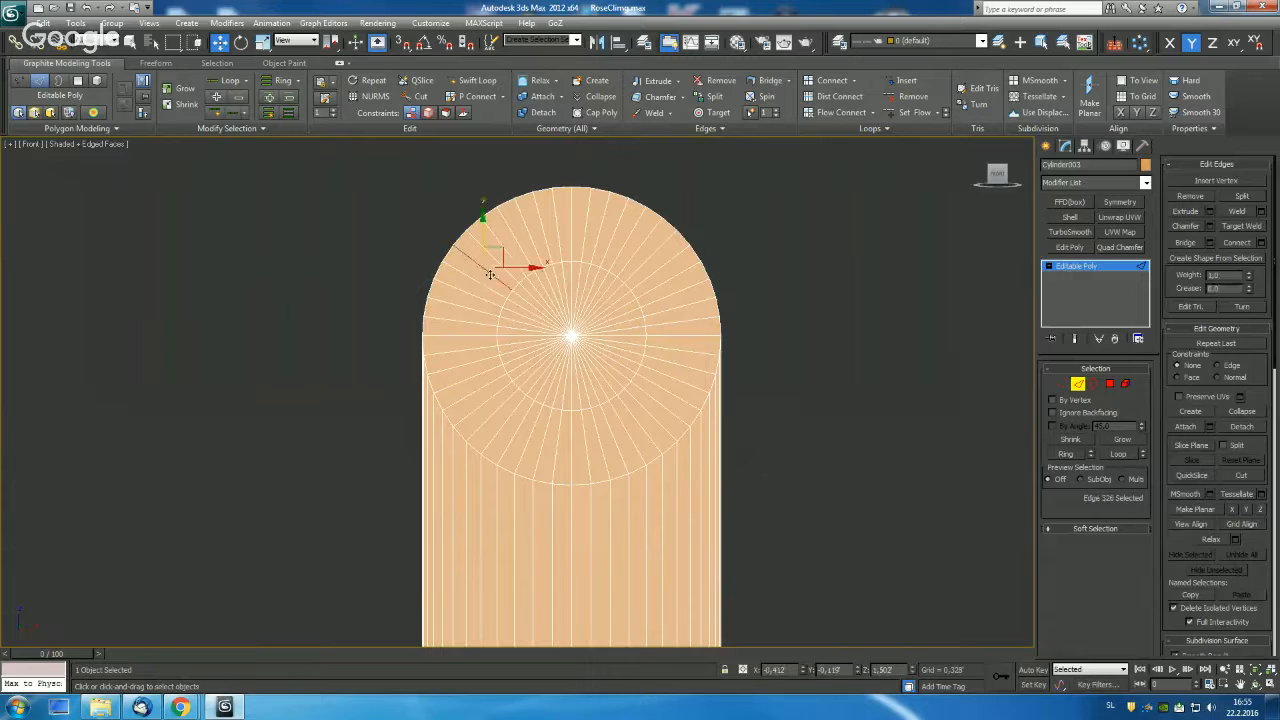
shift+click(469, 279)
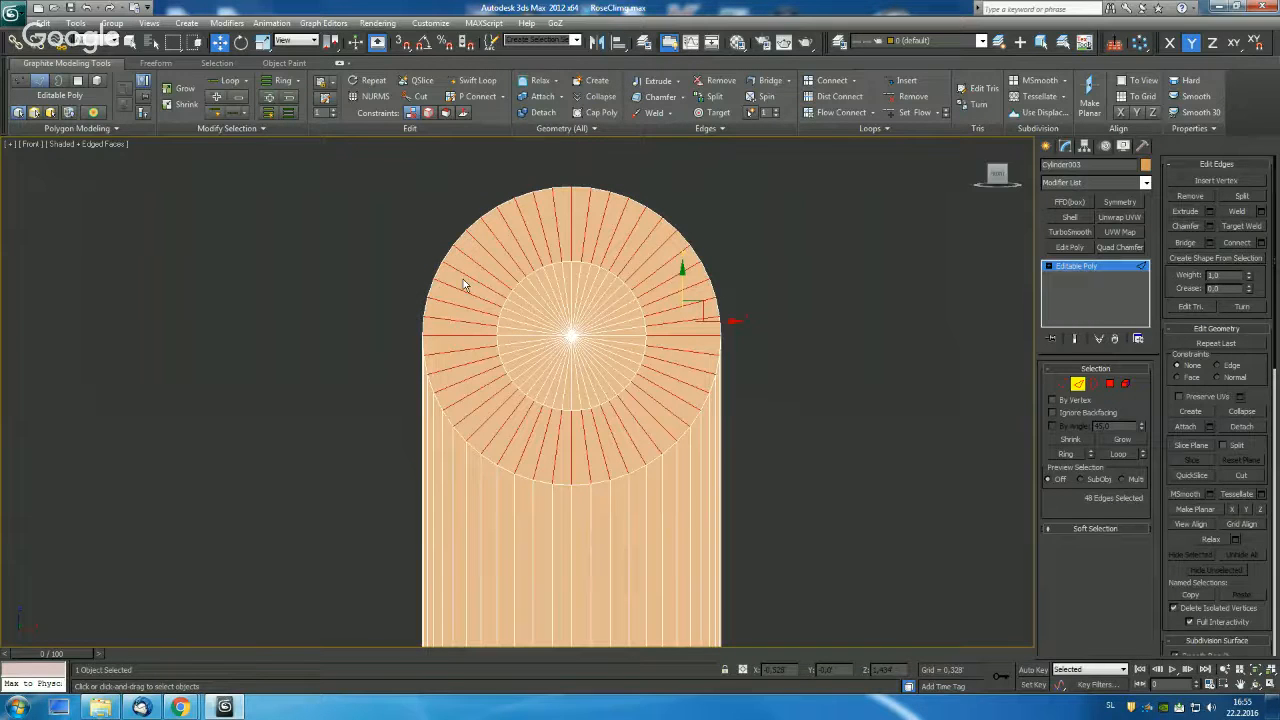
click(468, 290)
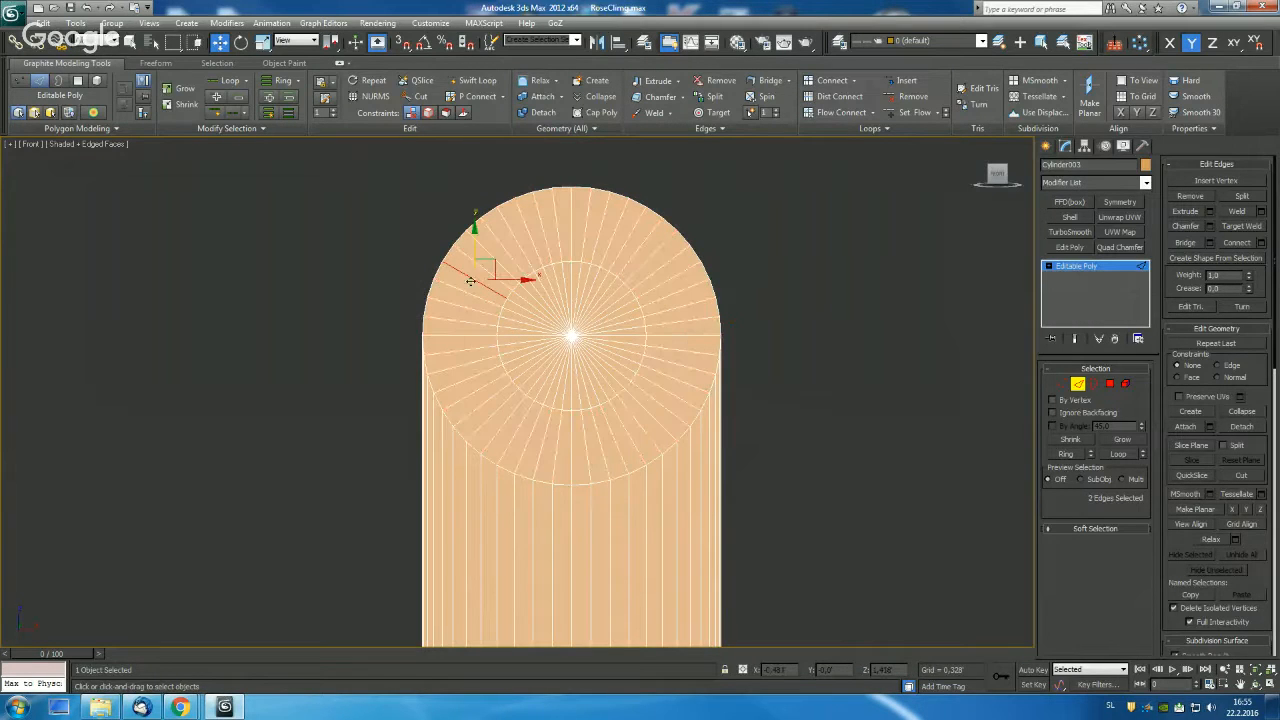
click(1066, 453)
alt+middle_drag(800, 366, 795, 337)
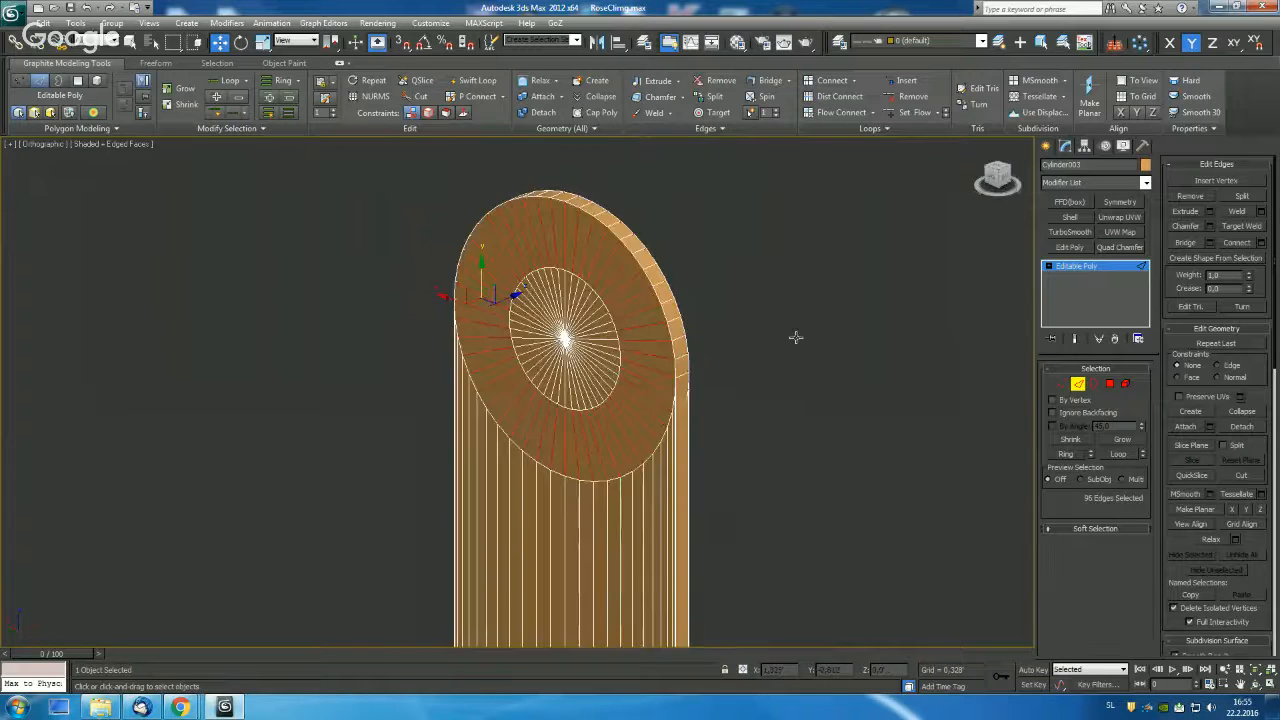
key(shift+z)
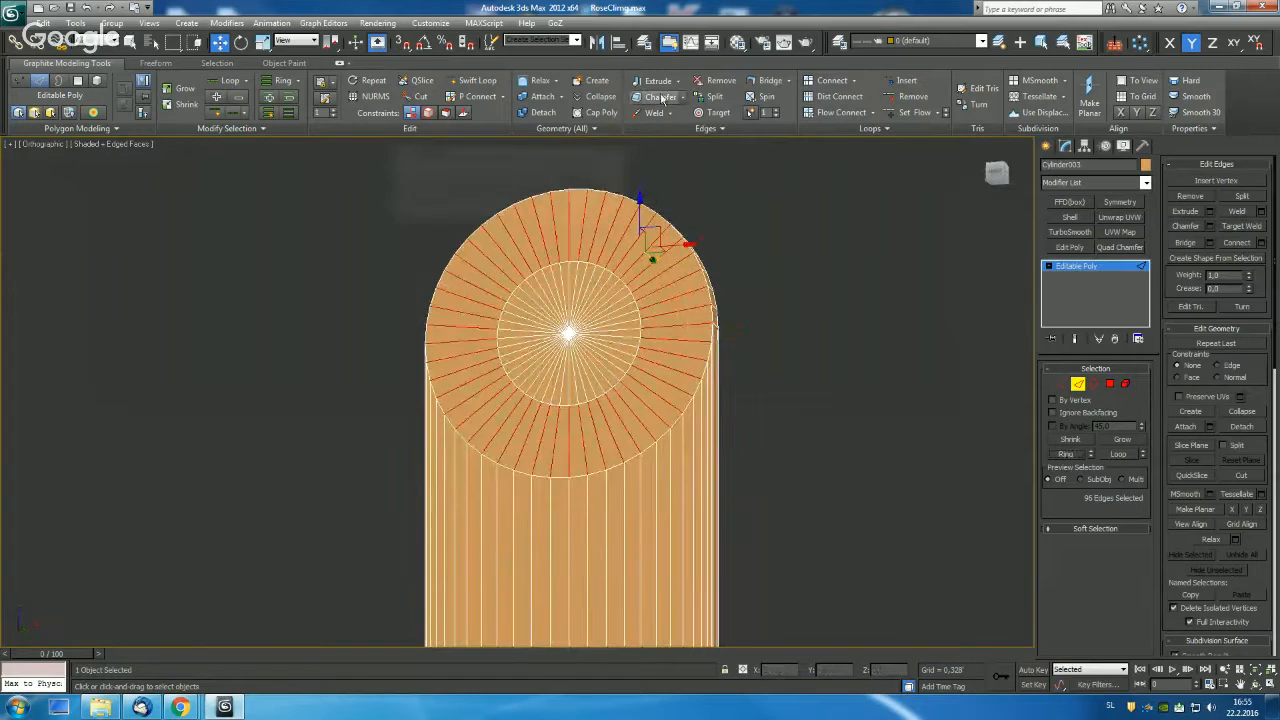
shift+click(832, 80)
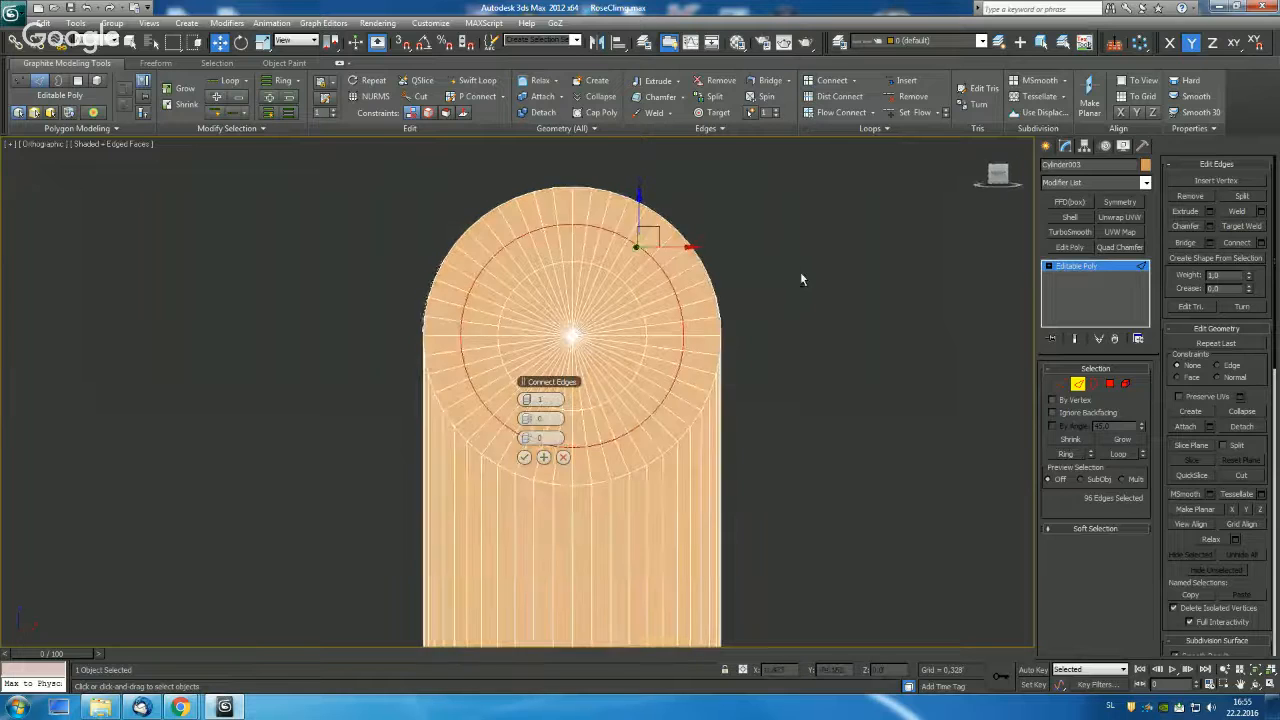
click(523, 457)
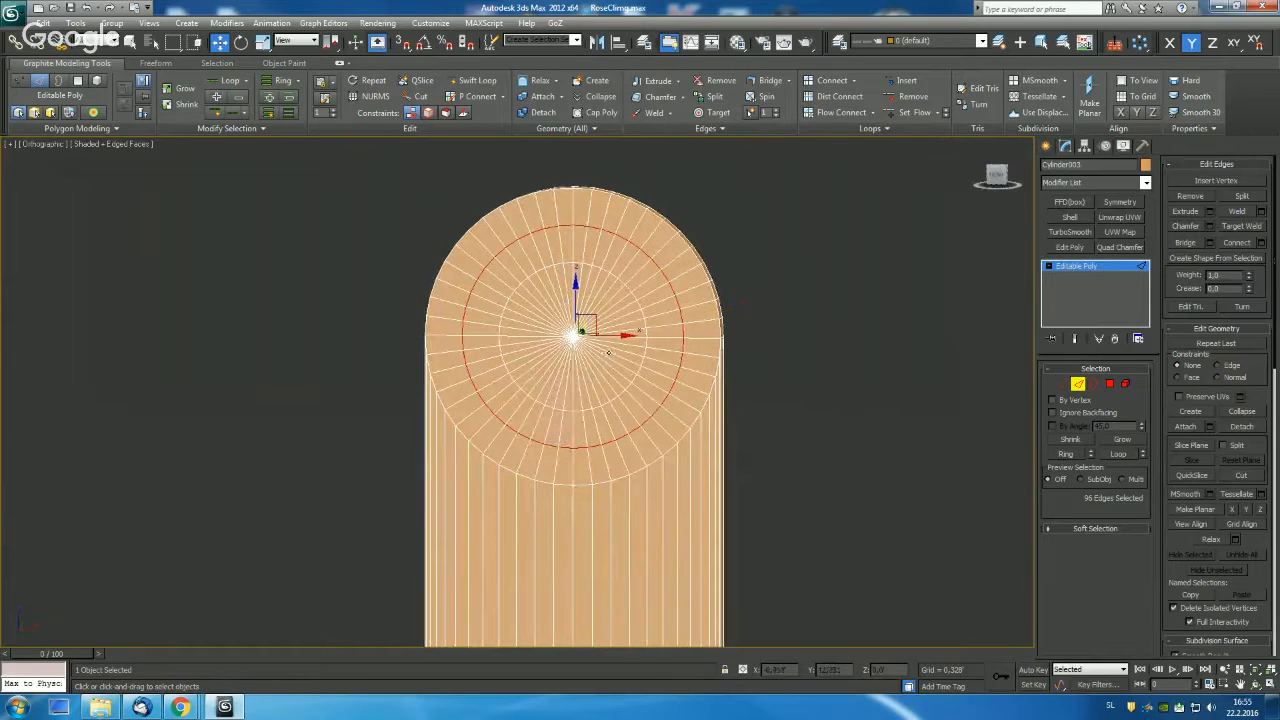
Select the innermost circle of vertices on both caps and scale it down slightly in the front plane.
key(f)
key(z)
key(1)
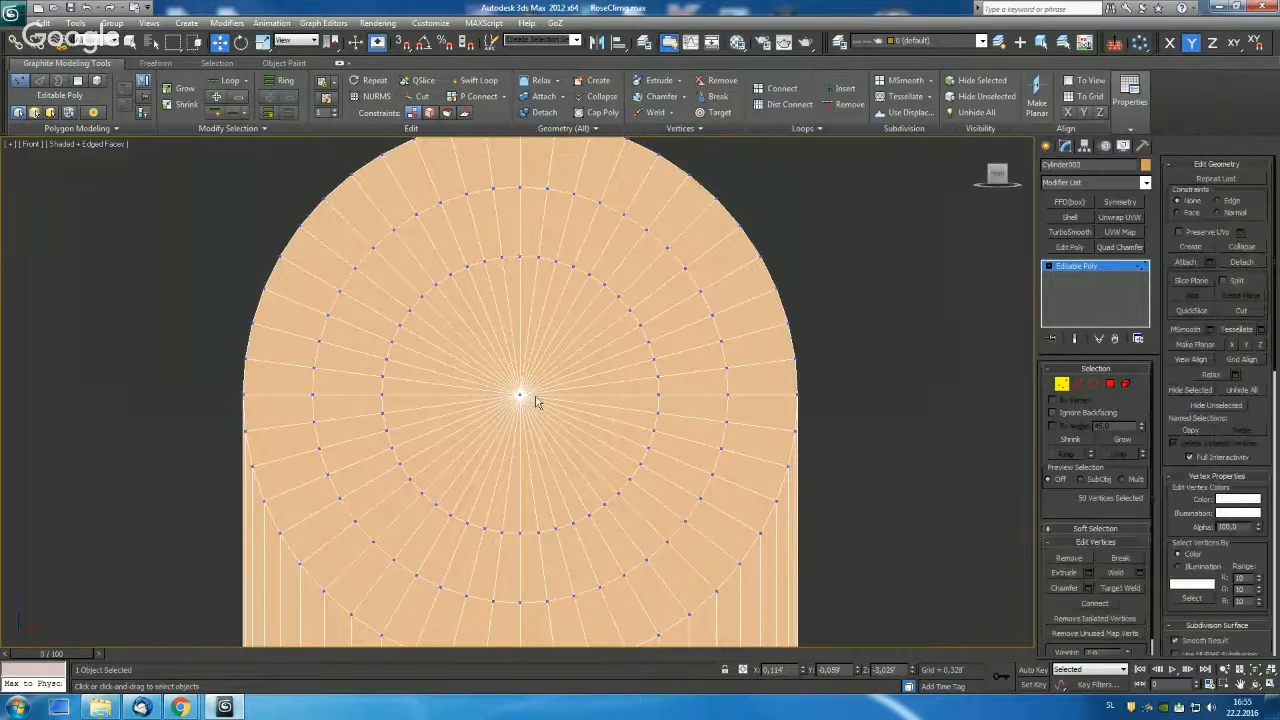
click(521, 396)
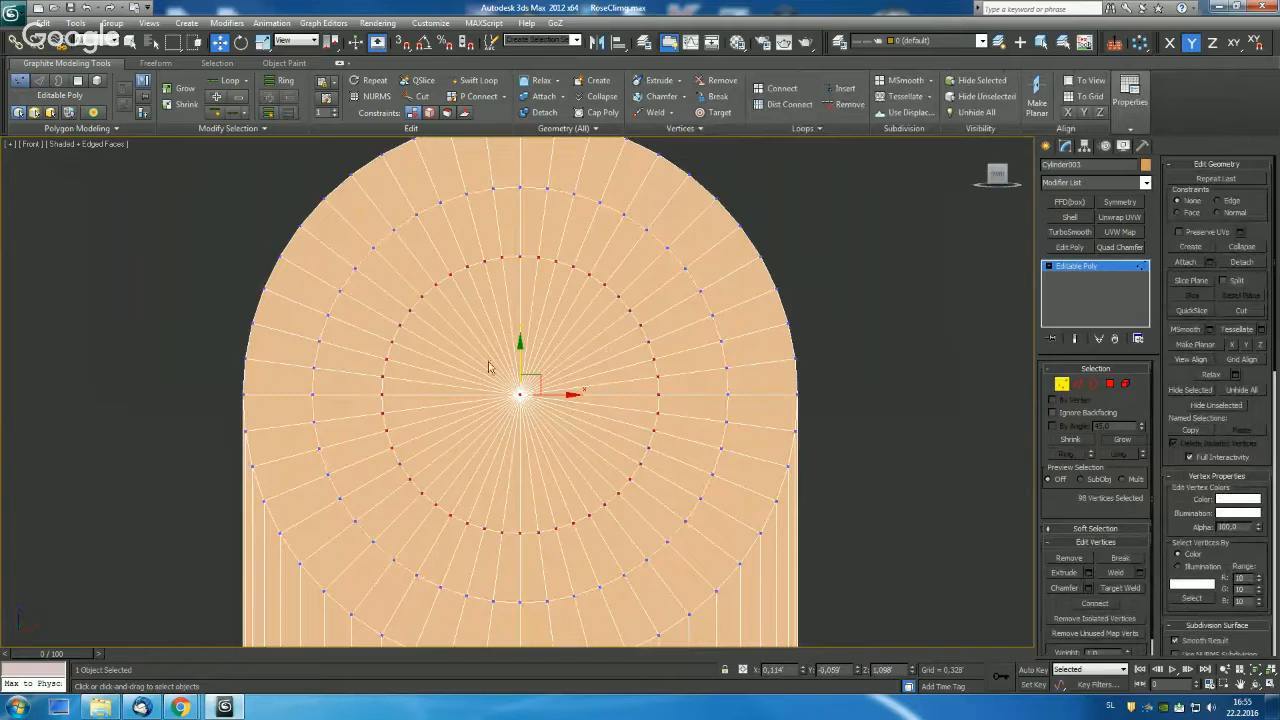
middle_drag(489, 366, 493, 367)
key(r)
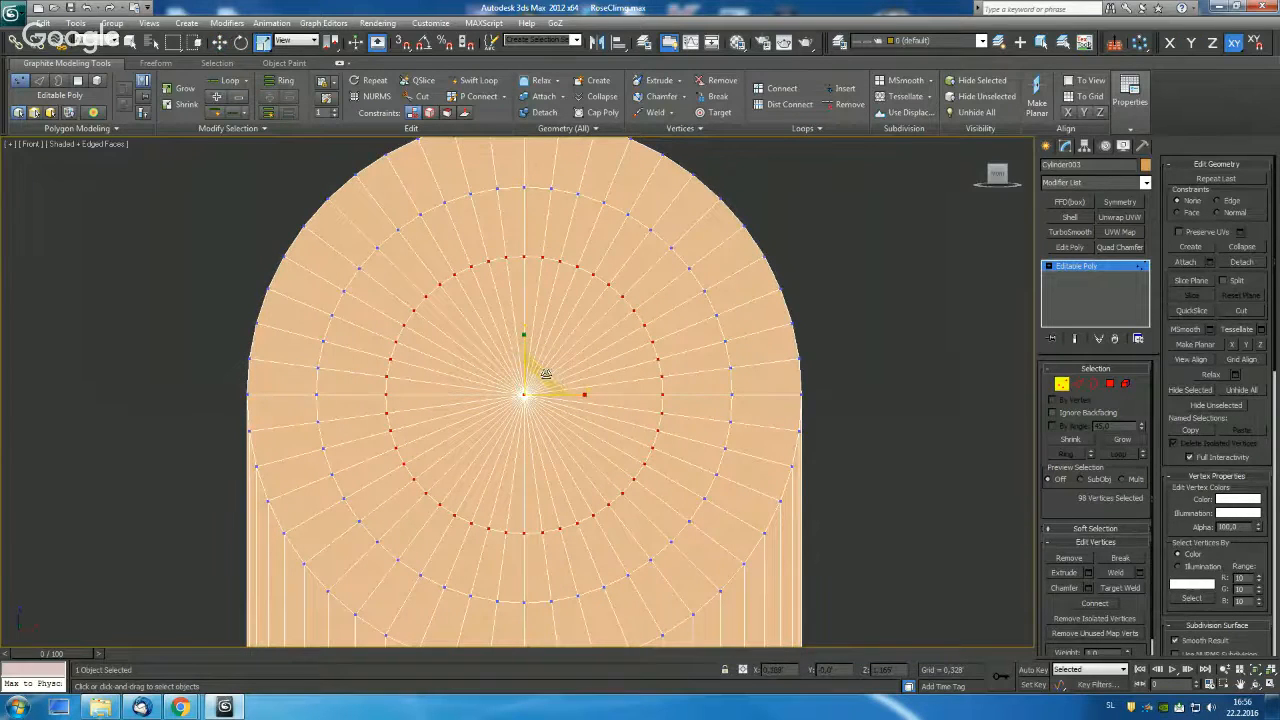
drag(545, 374, 535, 380)
scroll(535, 380, down, 2)
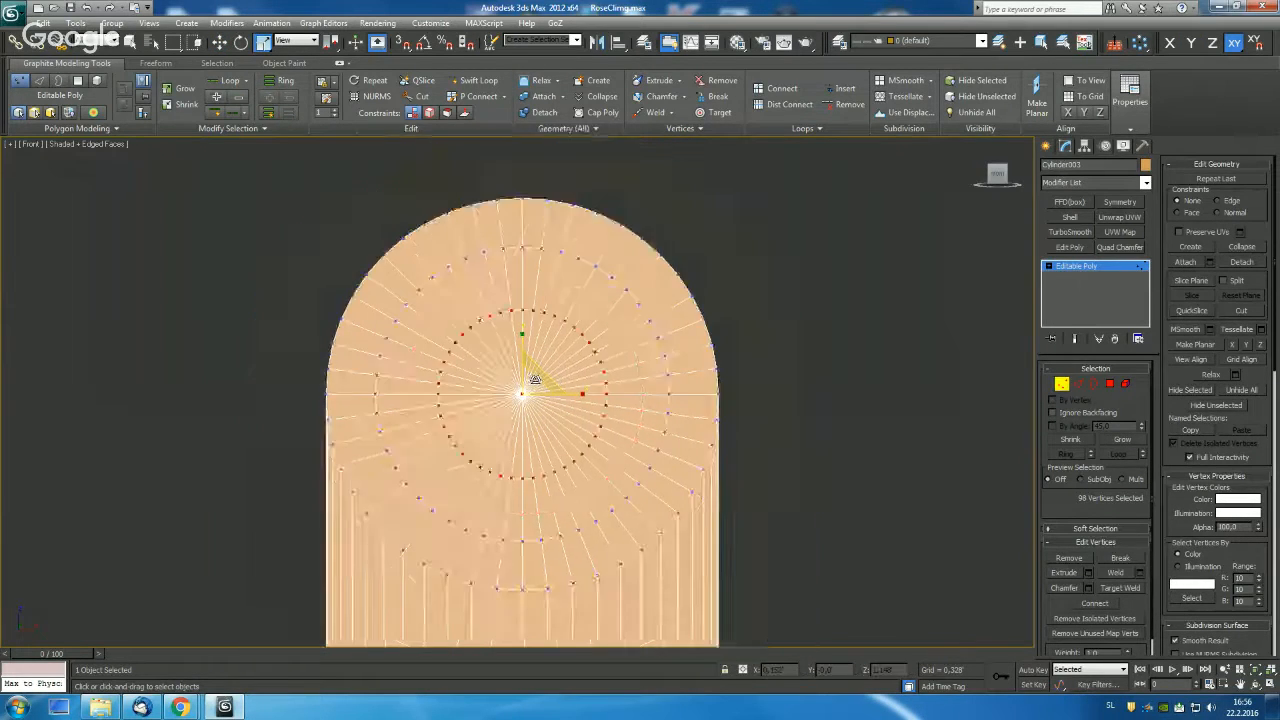
Select the outermost band of polygons on both the front and back caps and delete it.
click(1109, 384)
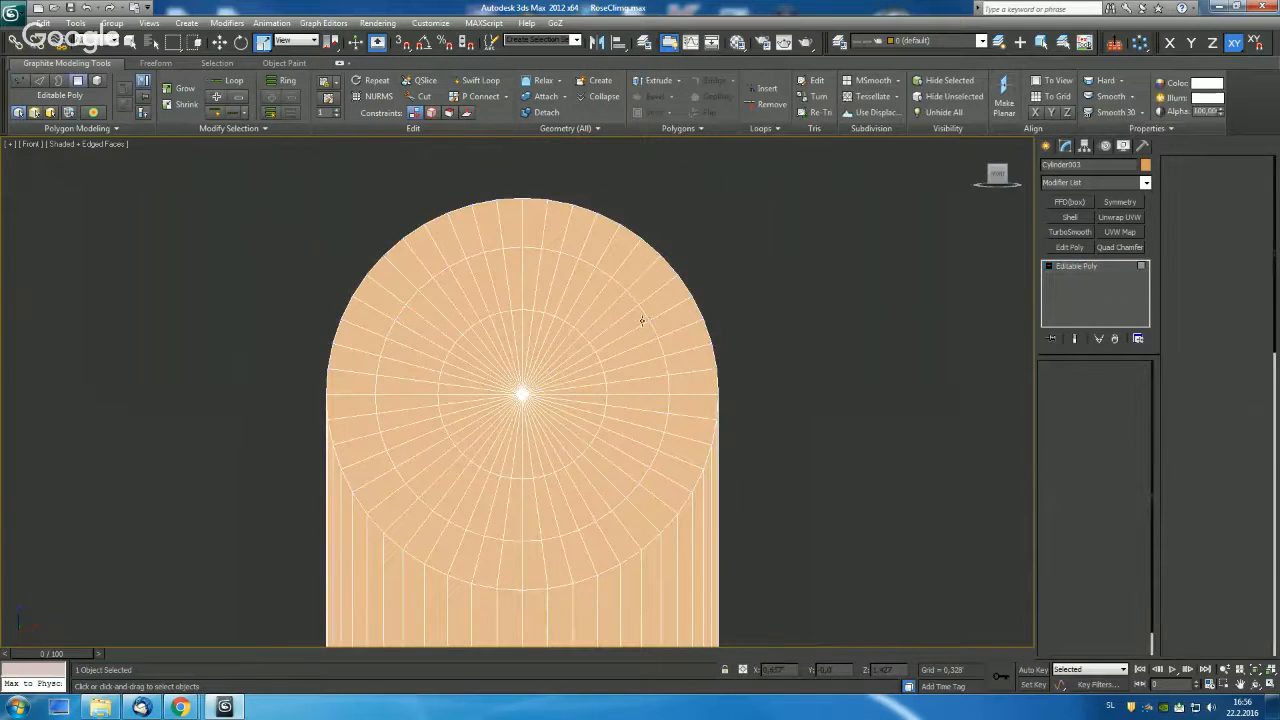
click(450, 244)
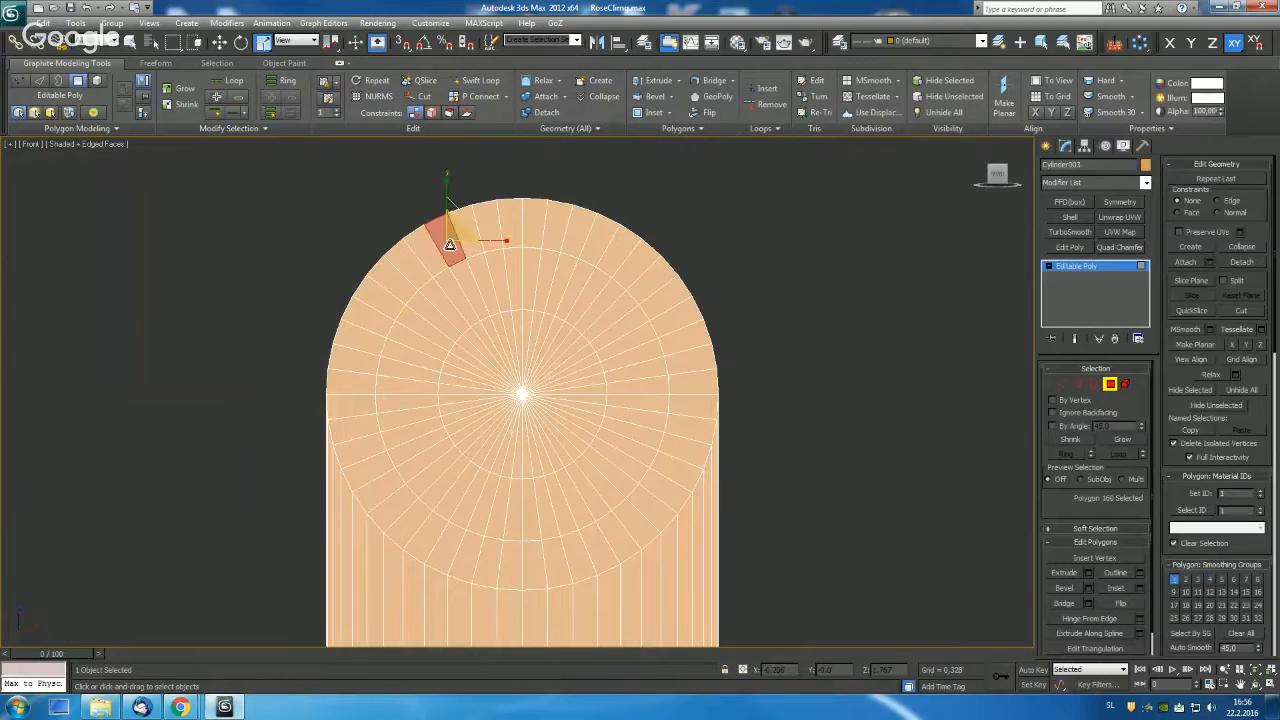
key(q)
drag(427, 254, 451, 252)
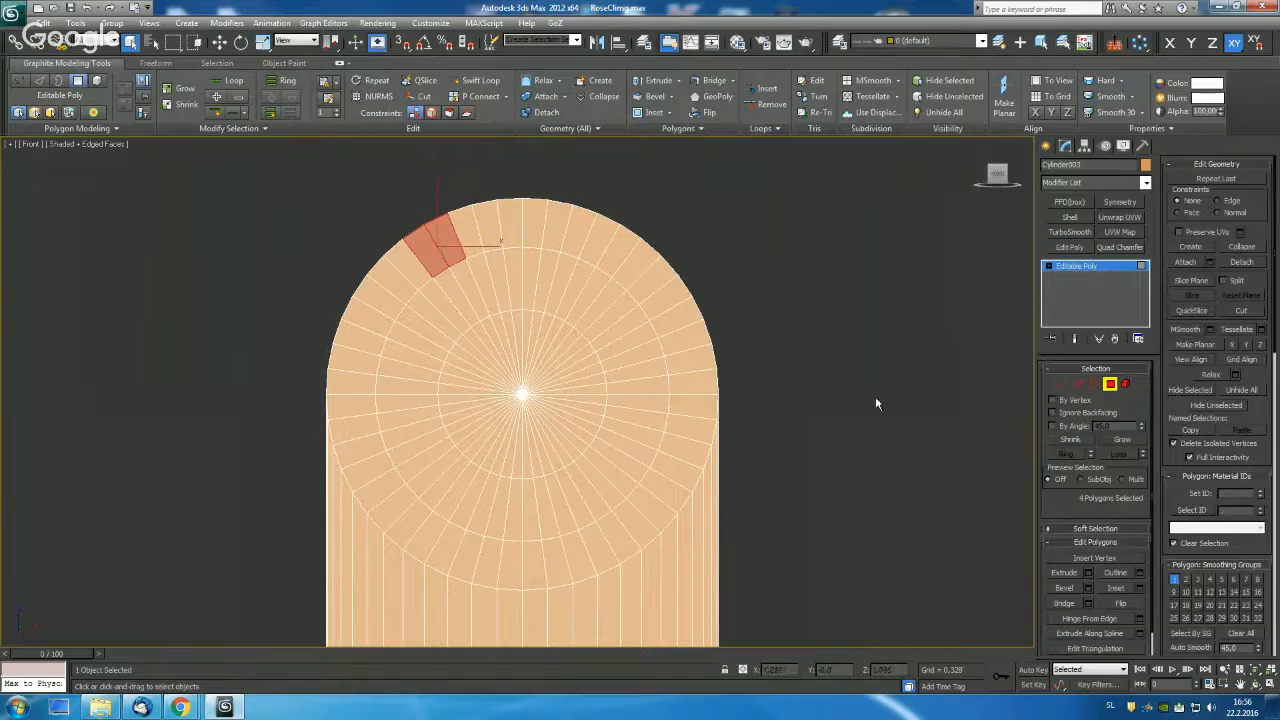
shift+click(470, 235)
alt+middle_drag(470, 235, 653, 234)
shift+click(480, 228)
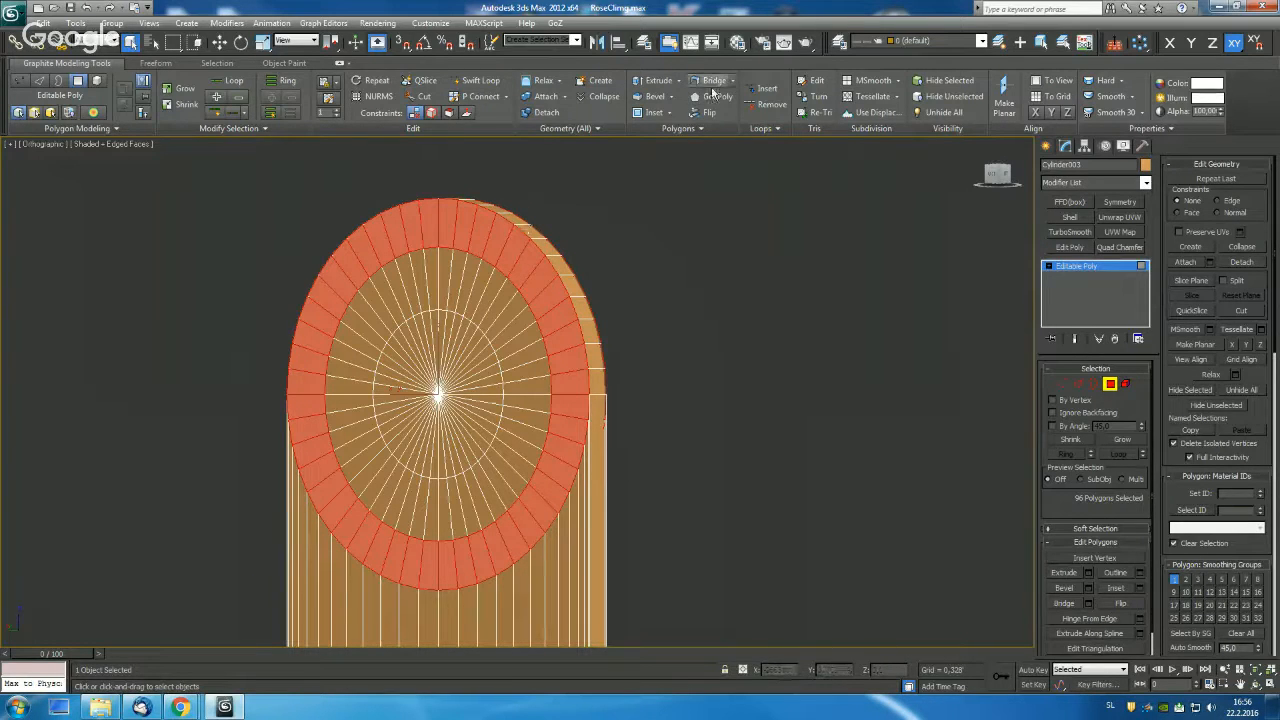
key(Delete)
Select the rim polygons along the upper half of the outer circle and delete them, leaving the panel's curved top.
drag(632, 376, 575, 277)
mouse_move(569, 270)
alt+middle_down()
mouse_move(574, 238)
mouse_move(602, 236)
alt+middle_up()
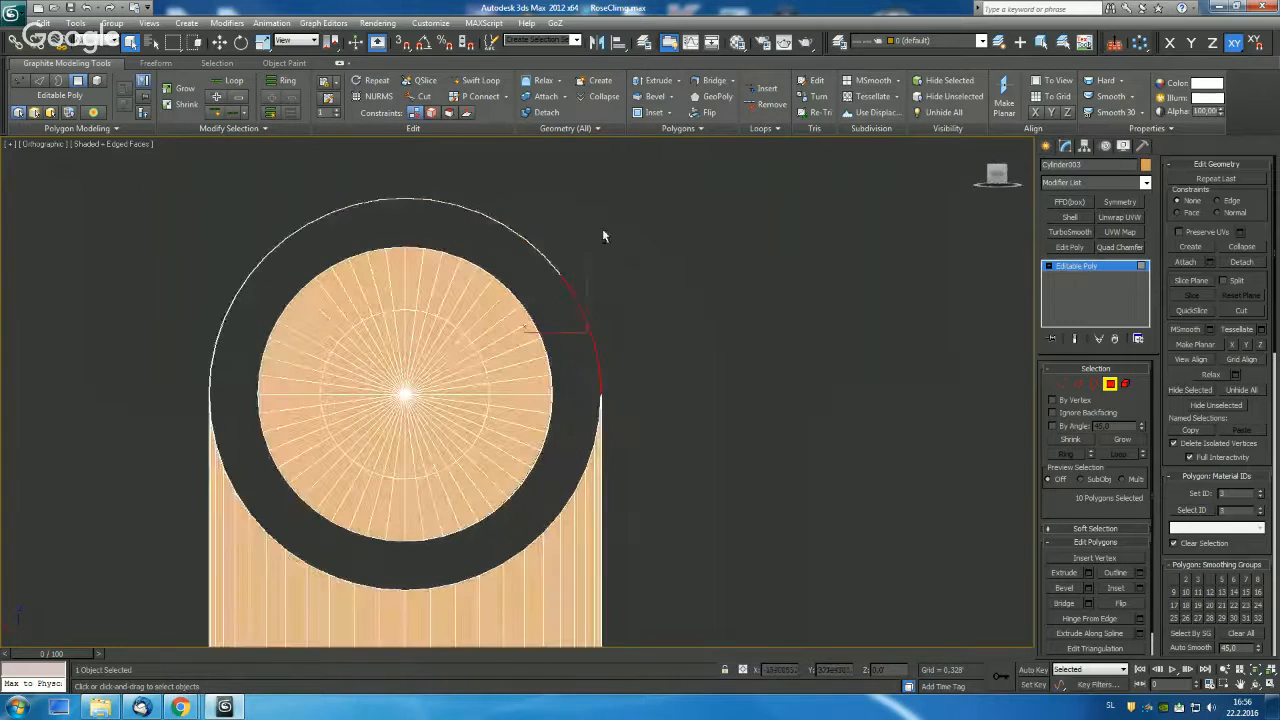
drag(360, 178, 623, 362)
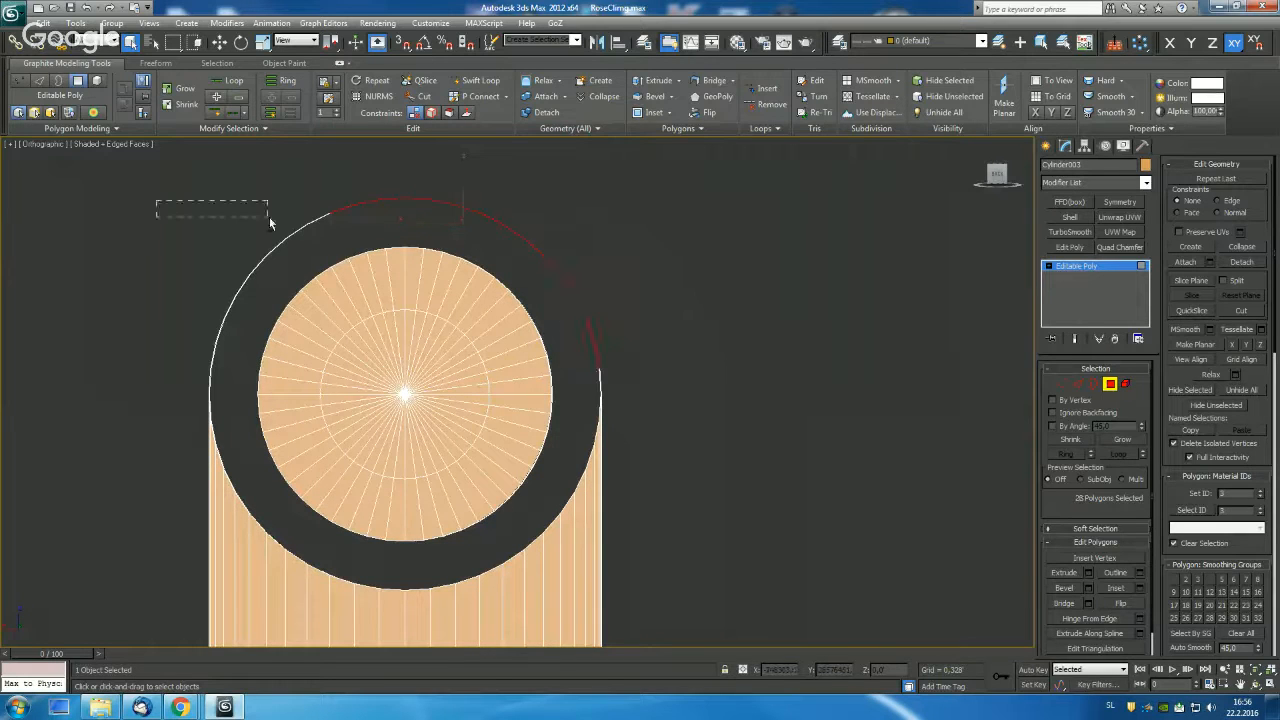
ctrl+drag(269, 222, 270, 223)
ctrl+drag(212, 297, 239, 307)
ctrl+drag(215, 232, 268, 278)
ctrl+drag(220, 382, 222, 384)
mouse_move(240, 330)
alt+middle_down()
mouse_move(166, 322)
mouse_move(329, 322)
mouse_move(217, 329)
alt+middle_up()
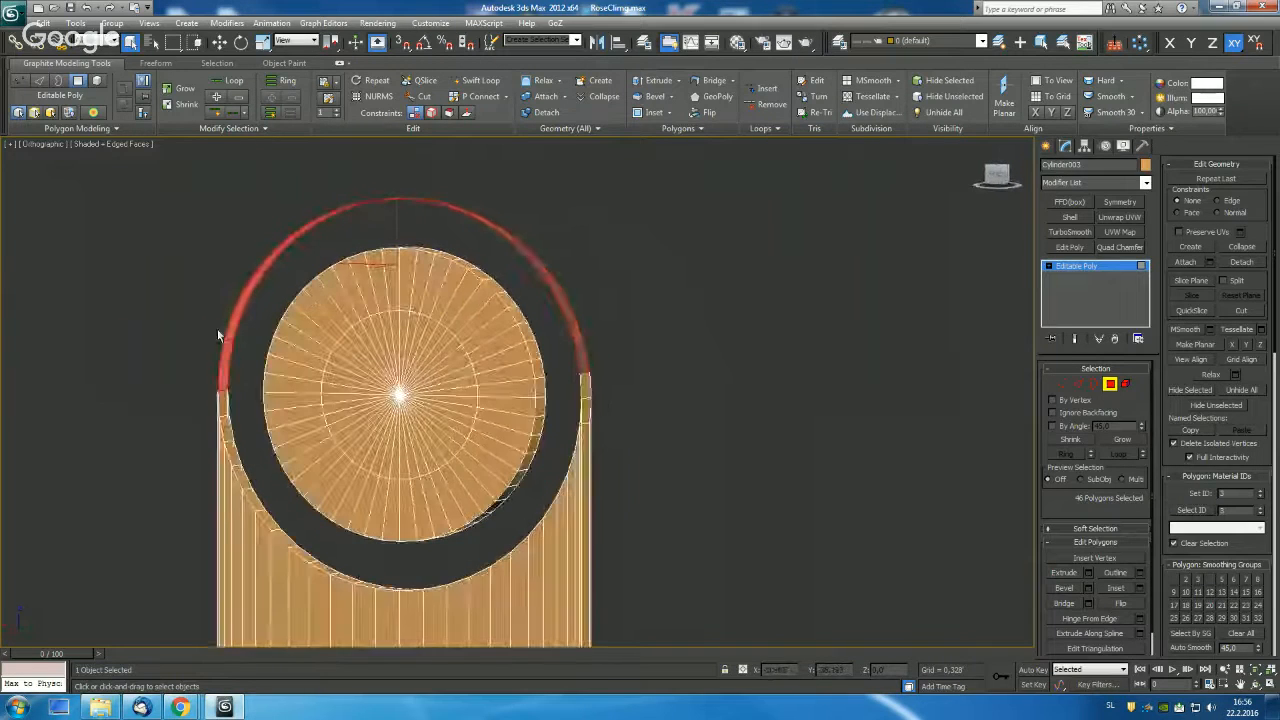
ctrl+click(582, 381)
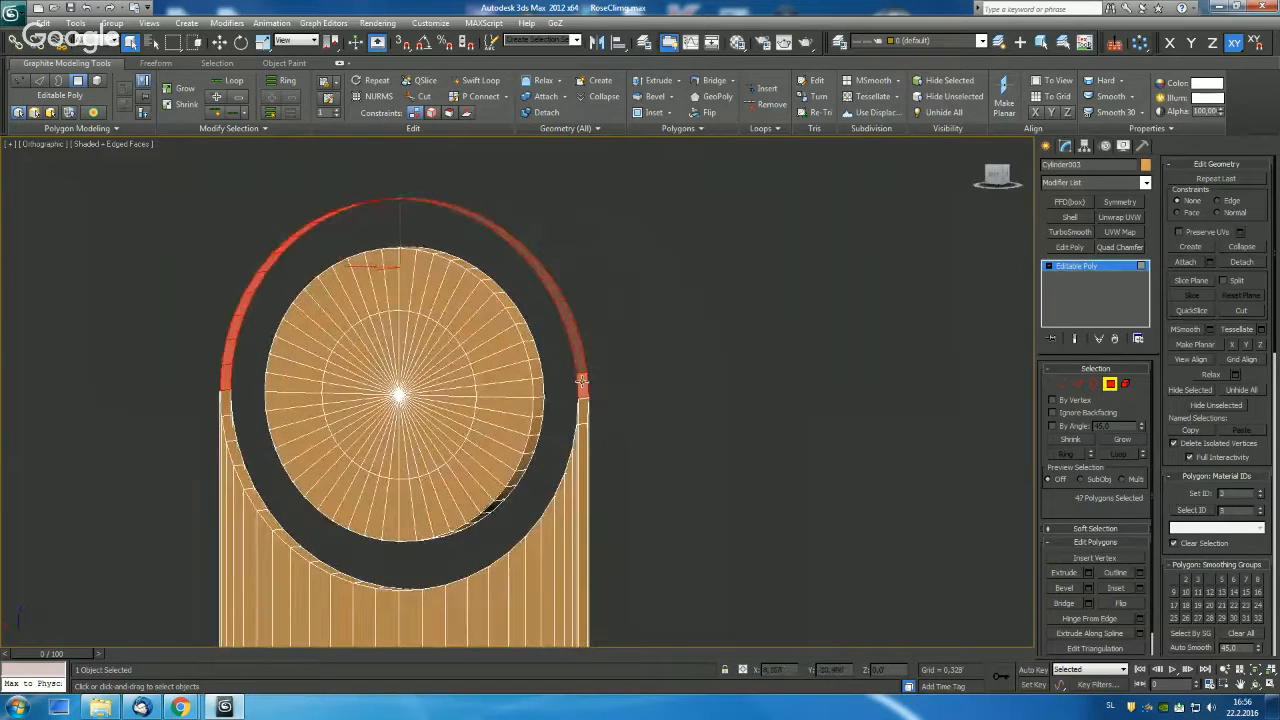
key(Delete)
drag(597, 376, 601, 381)
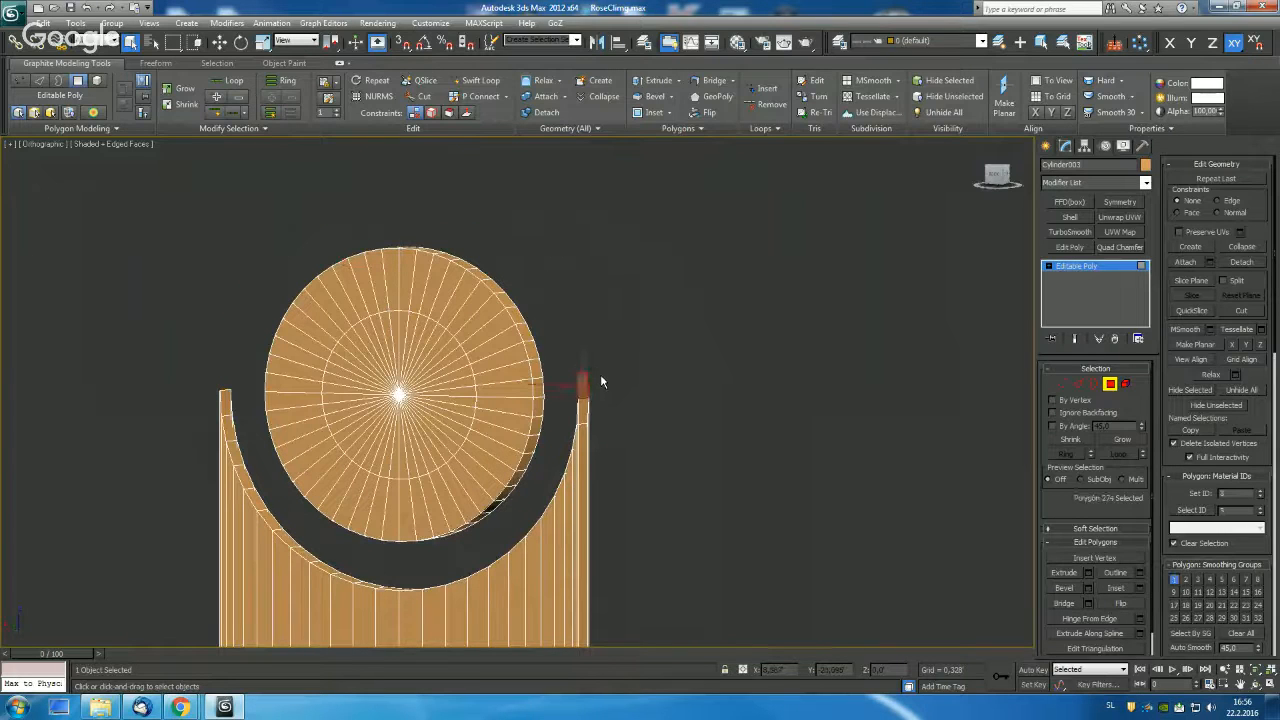
key(Delete)
alt+middle_drag(600, 305, 634, 300)
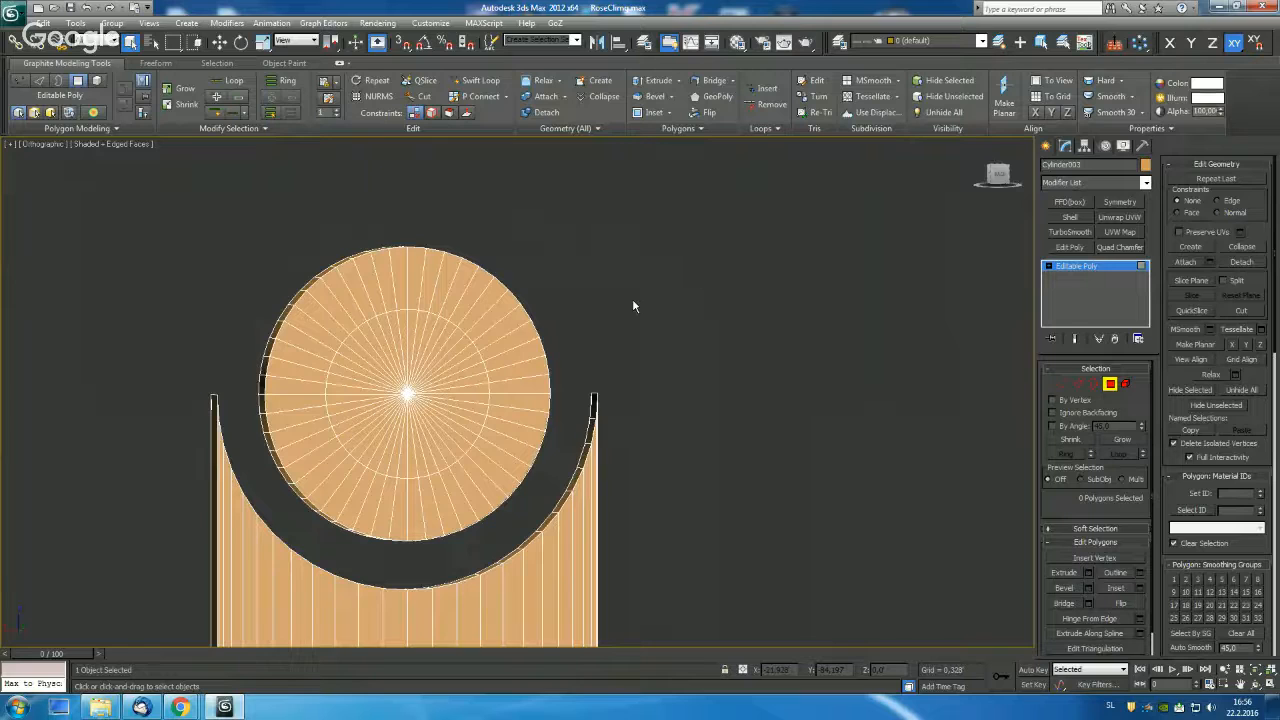
Select the central disc of polygons on both caps in the front view and bridge them into a through hole.
key(f)
scroll(630, 305, up, 1)
scroll(630, 305, down, 1)
scroll(605, 314, up, 4)
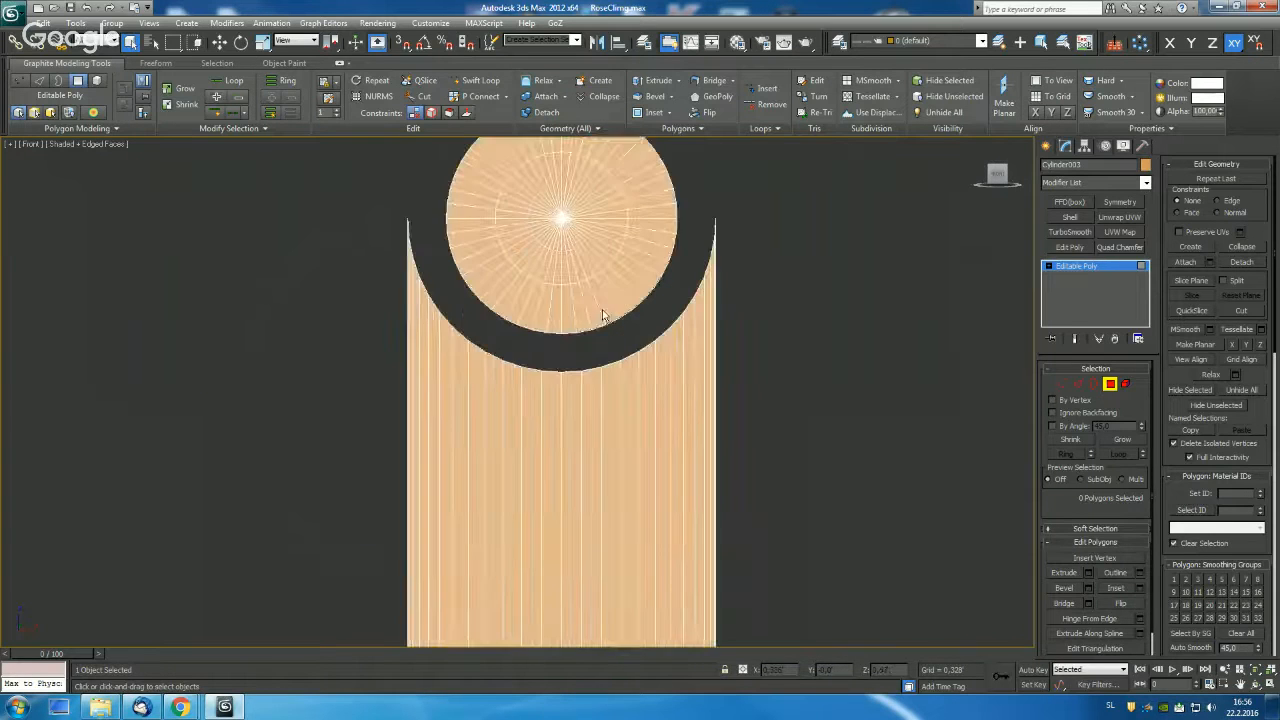
scroll(603, 316, up, 2)
click(1110, 385)
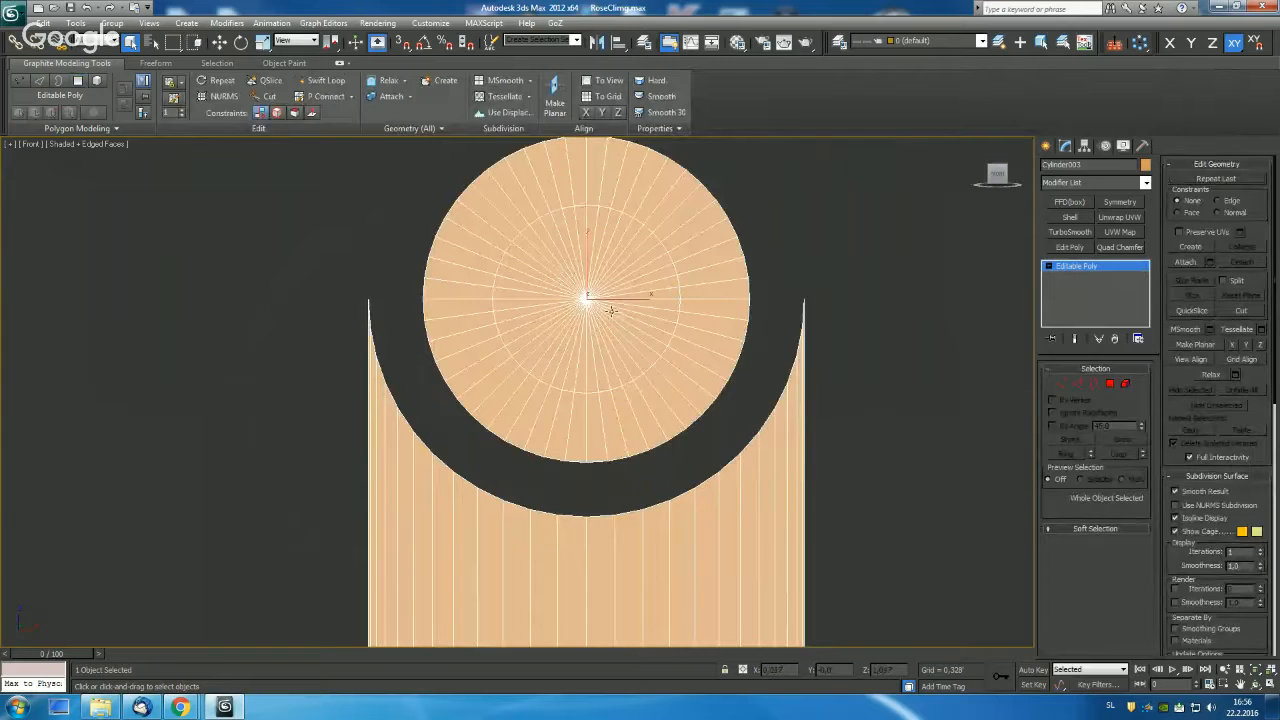
key(4)
drag(581, 293, 595, 304)
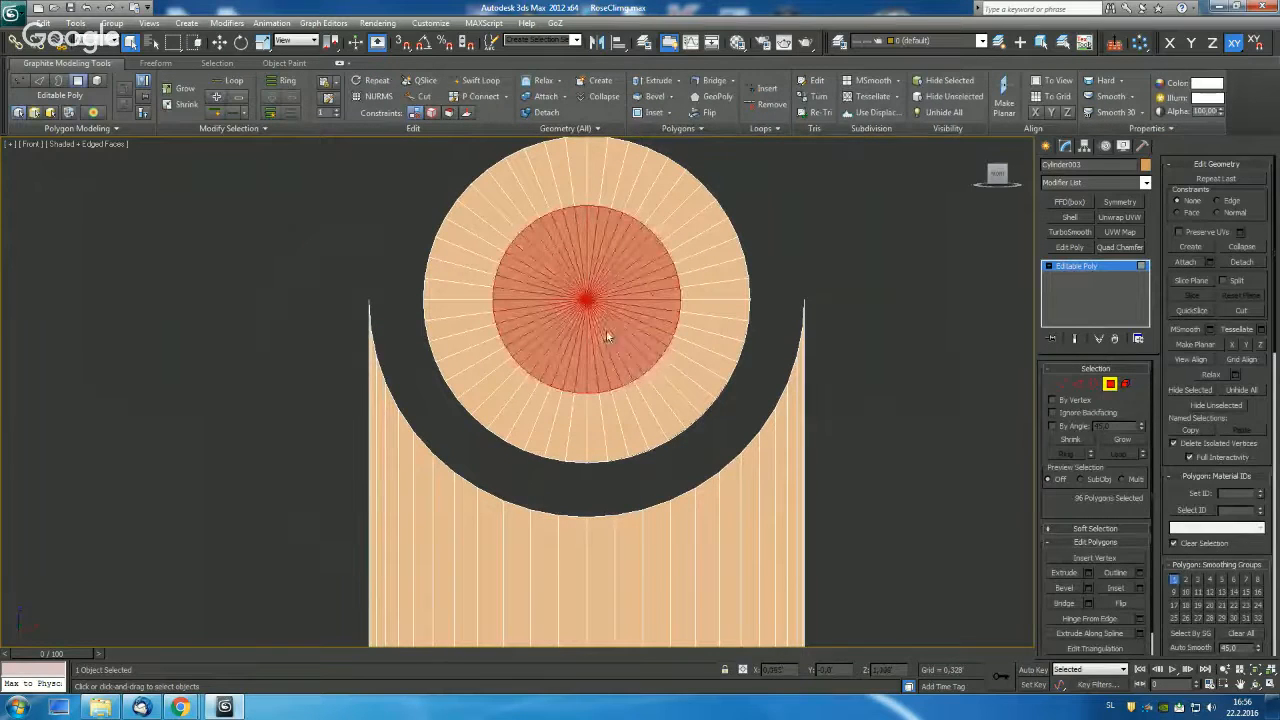
key(Delete)
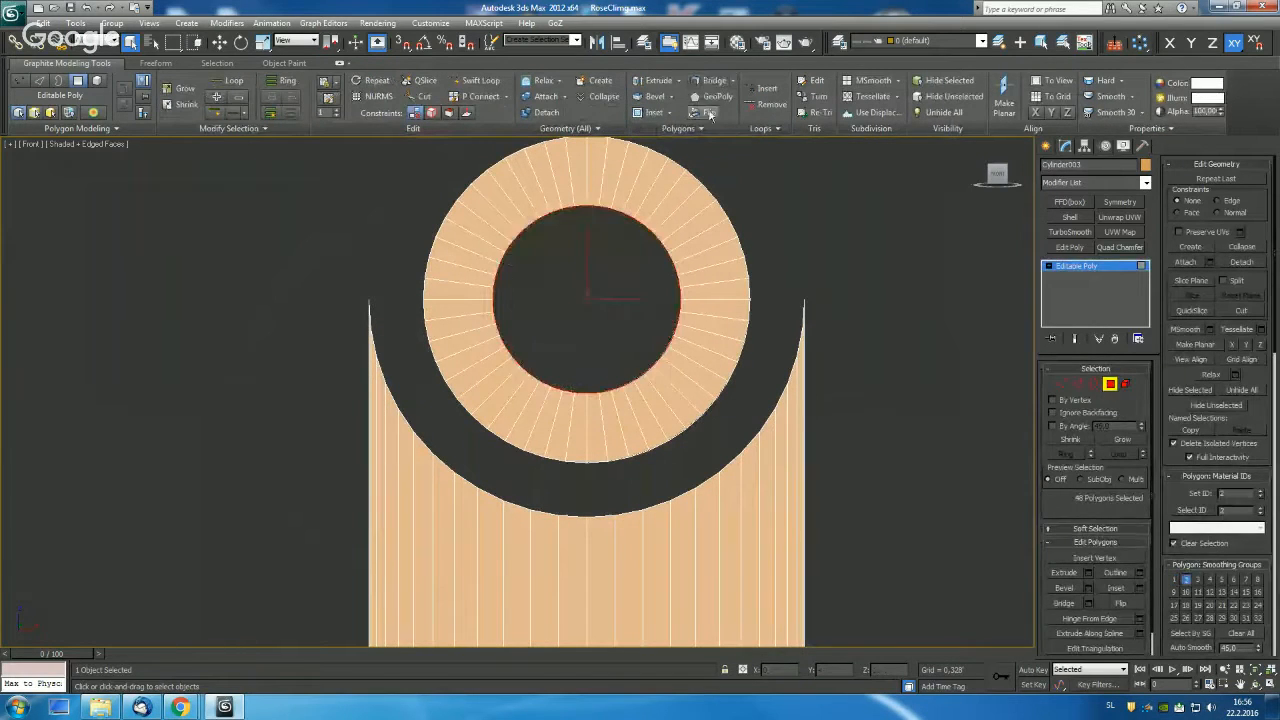
Select all sides of four adjacent segments at the ring's left side and detach them as a cloned object.
middle_drag(674, 177, 727, 247)
scroll(709, 309, up, 3)
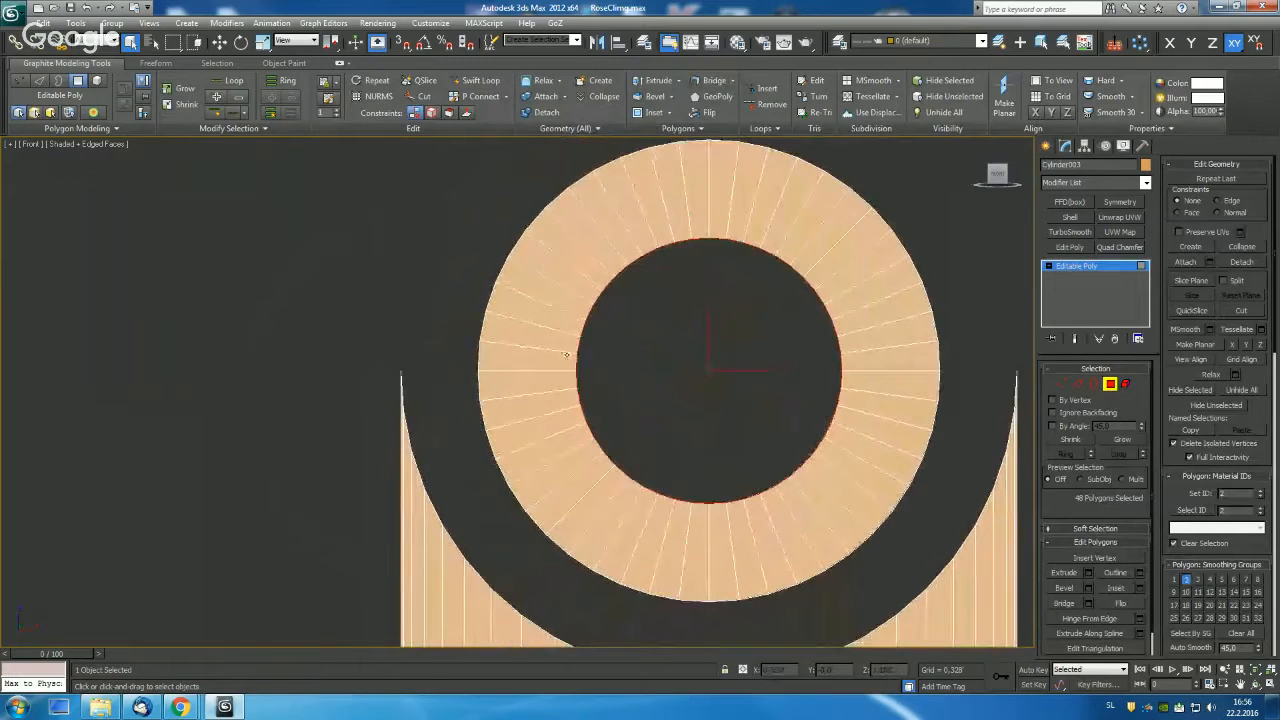
drag(456, 335, 518, 407)
alt+middle_drag(545, 399, 580, 364)
alt+click(484, 328)
alt+click(482, 356)
ctrl+click(481, 332)
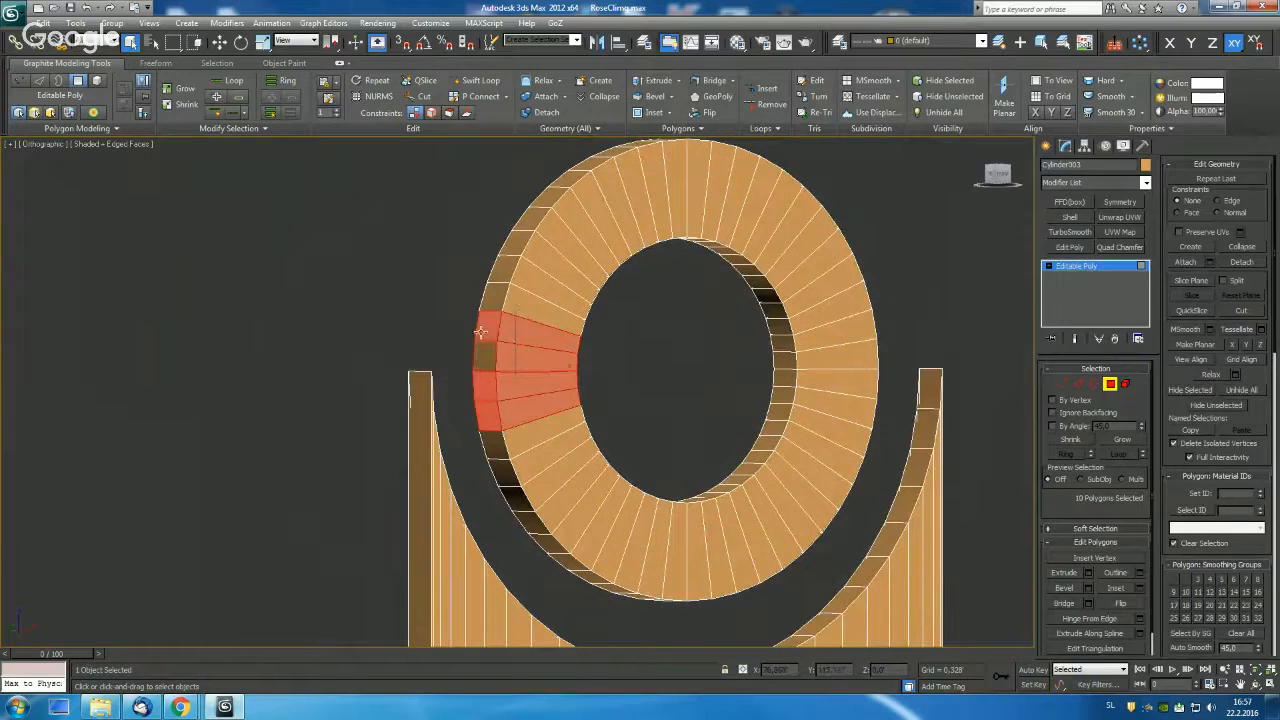
ctrl+click(484, 356)
alt+middle_drag(634, 355, 638, 329)
ctrl+click(554, 395)
ctrl+click(554, 380)
ctrl+click(553, 363)
ctrl+click(555, 348)
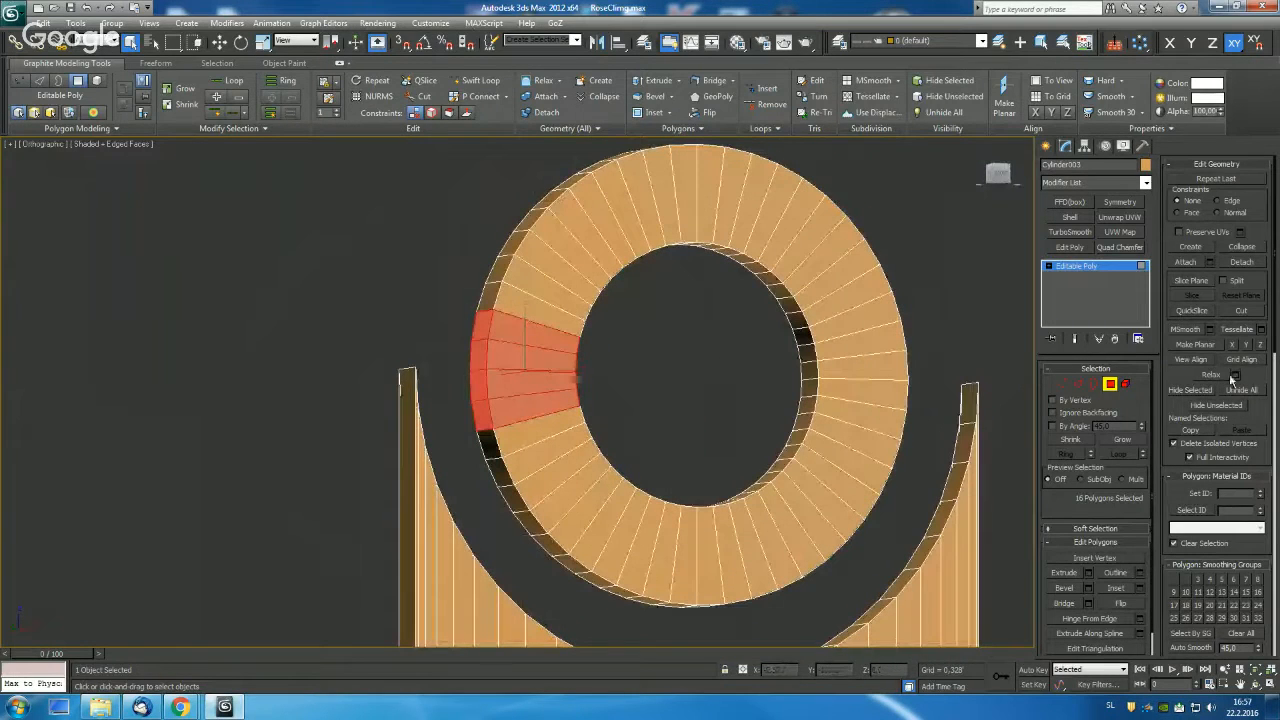
click(1233, 261)
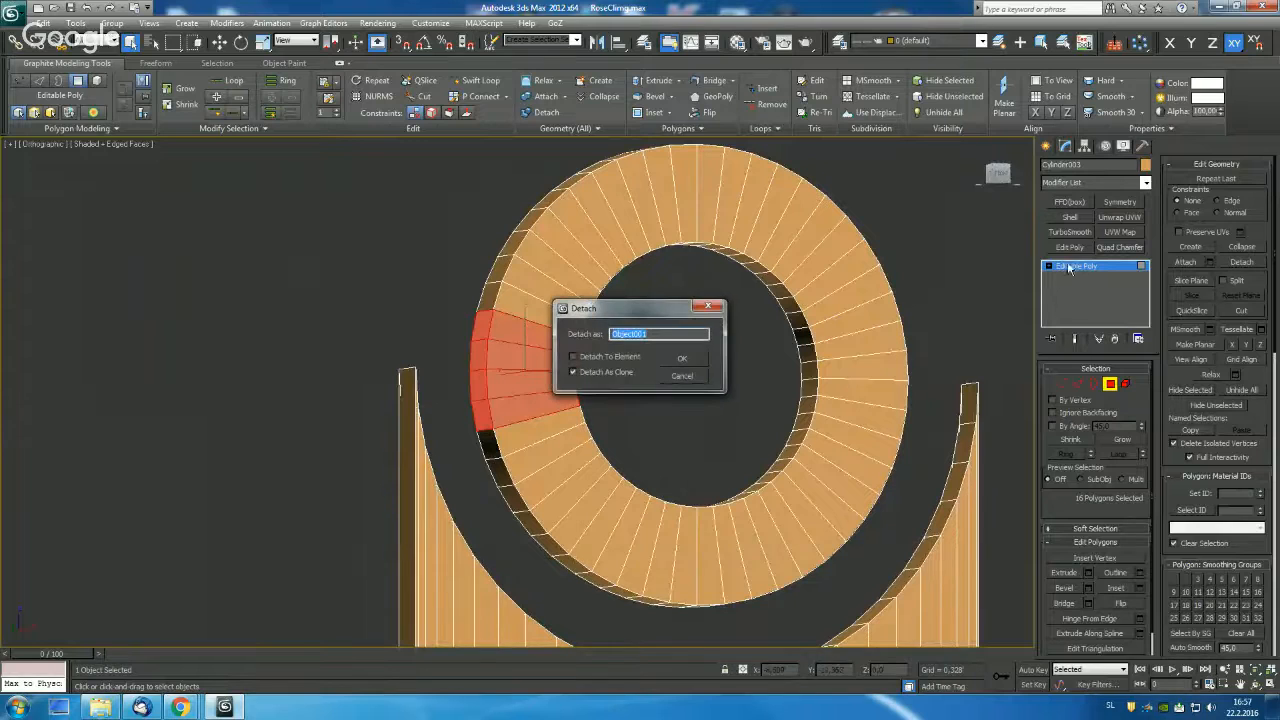
click(681, 362)
Leave polygon editing and select the detached wedge object instead of the original body.
click(1110, 385)
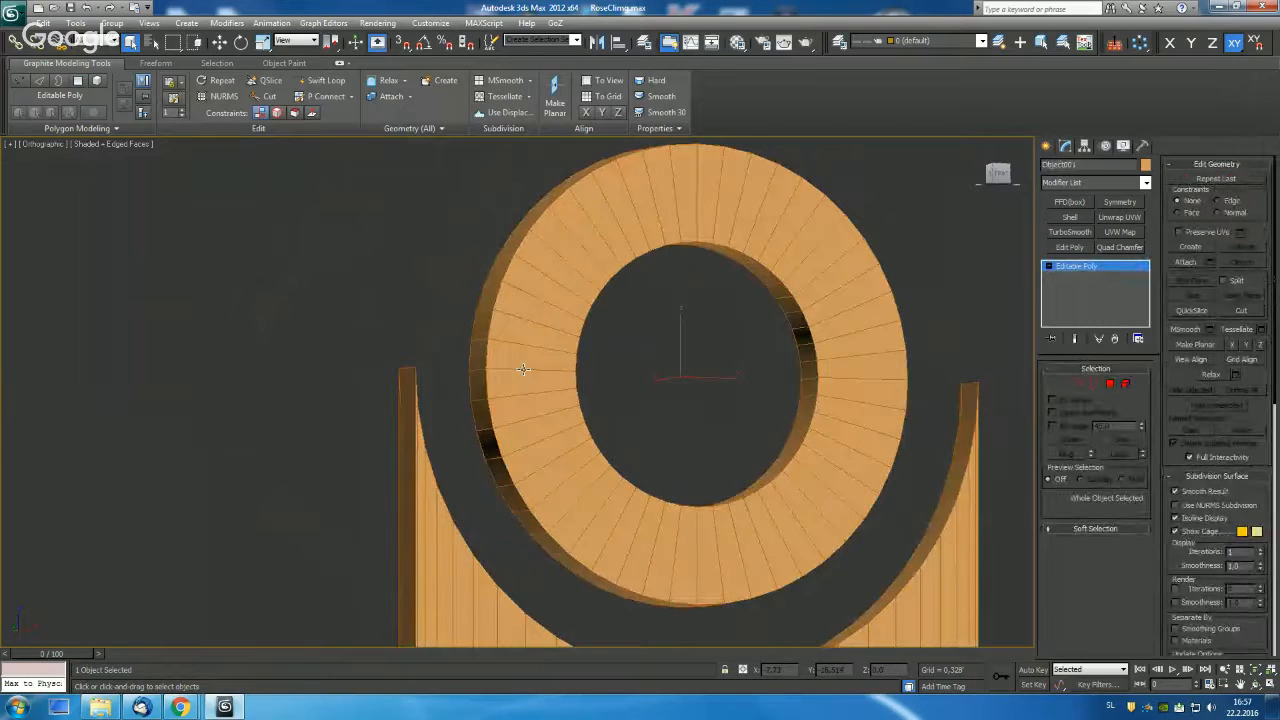
click(539, 384)
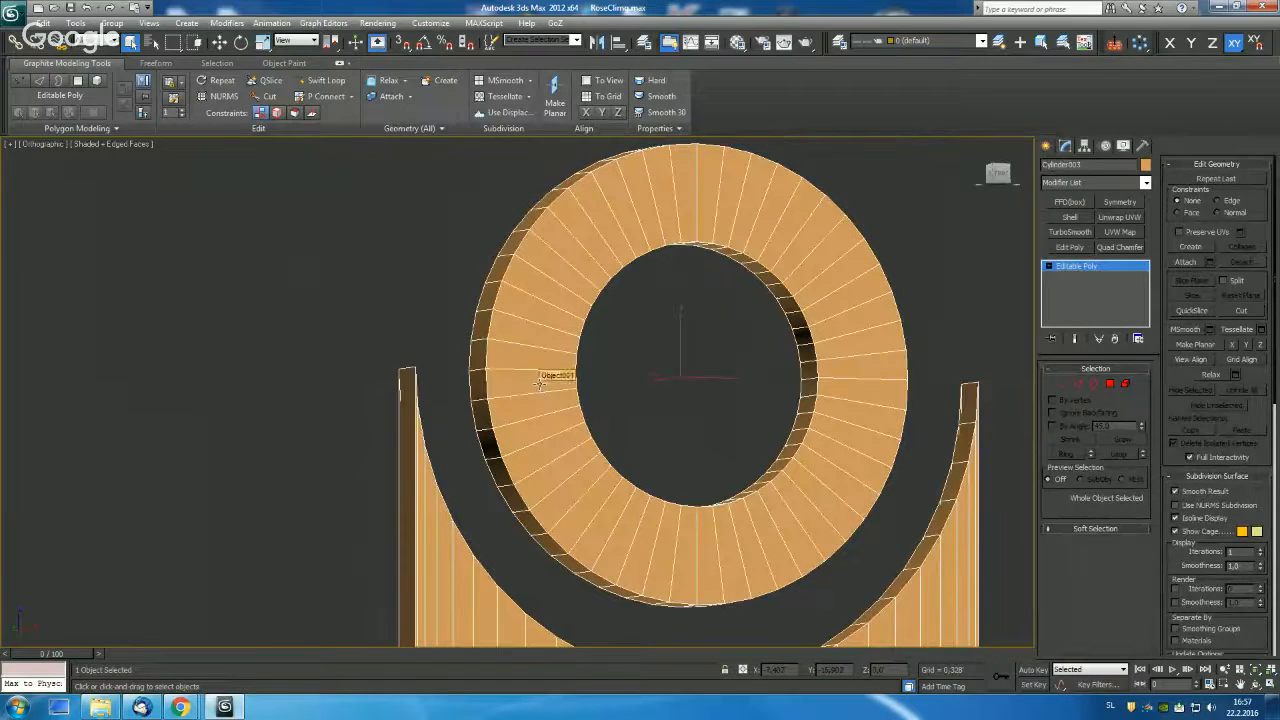
click(533, 381)
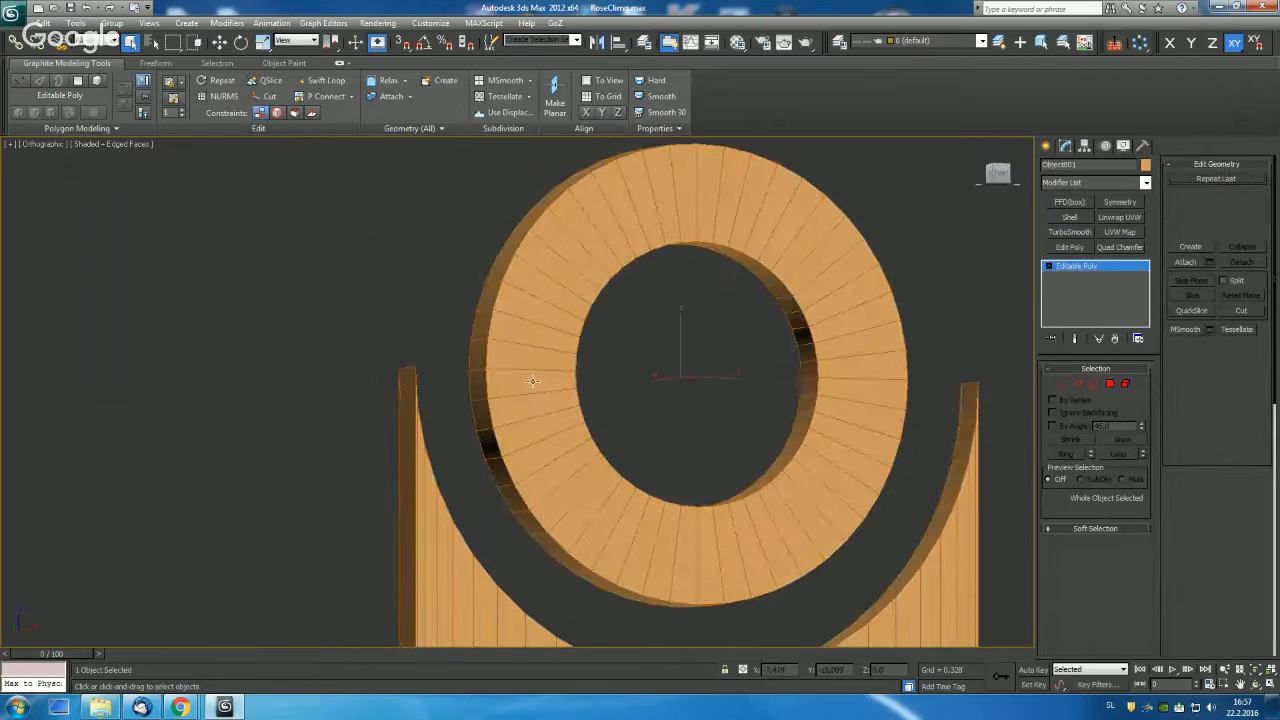
Try moving the detached wedge along the Y axis away from the ring, and undo the move.
key(w)
alt+middle_drag(637, 386, 690, 380)
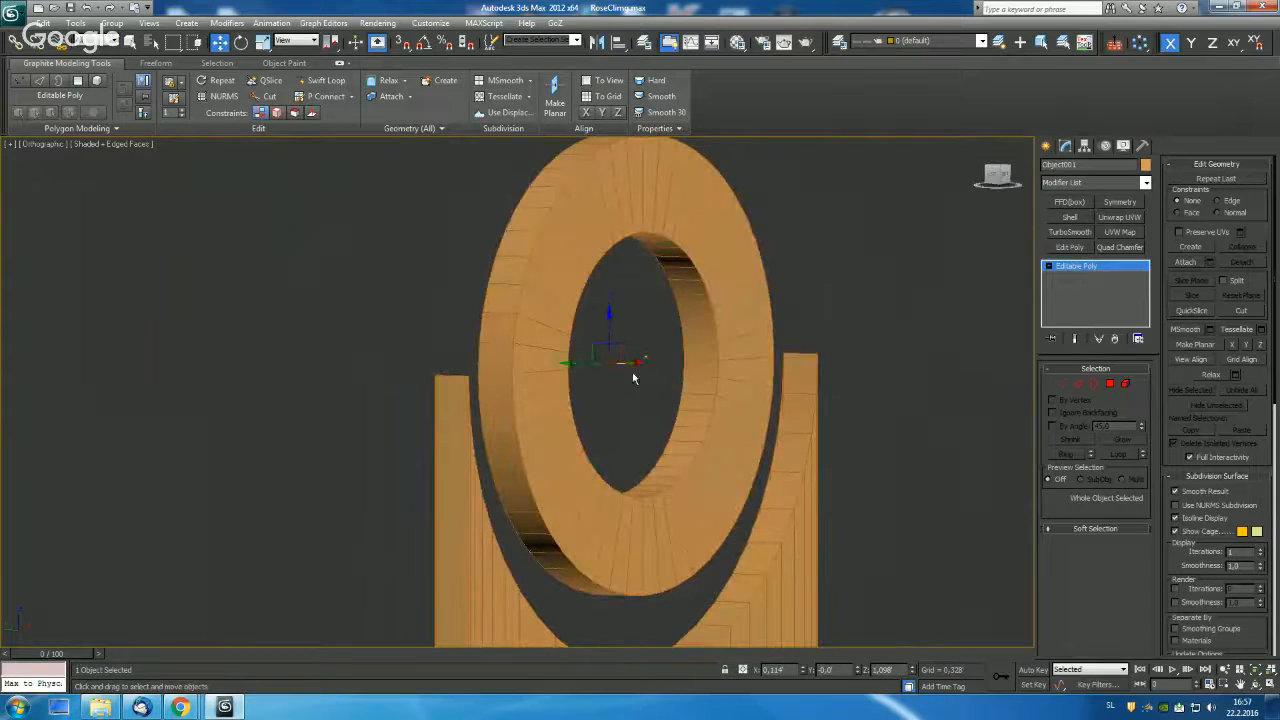
drag(588, 366, 674, 366)
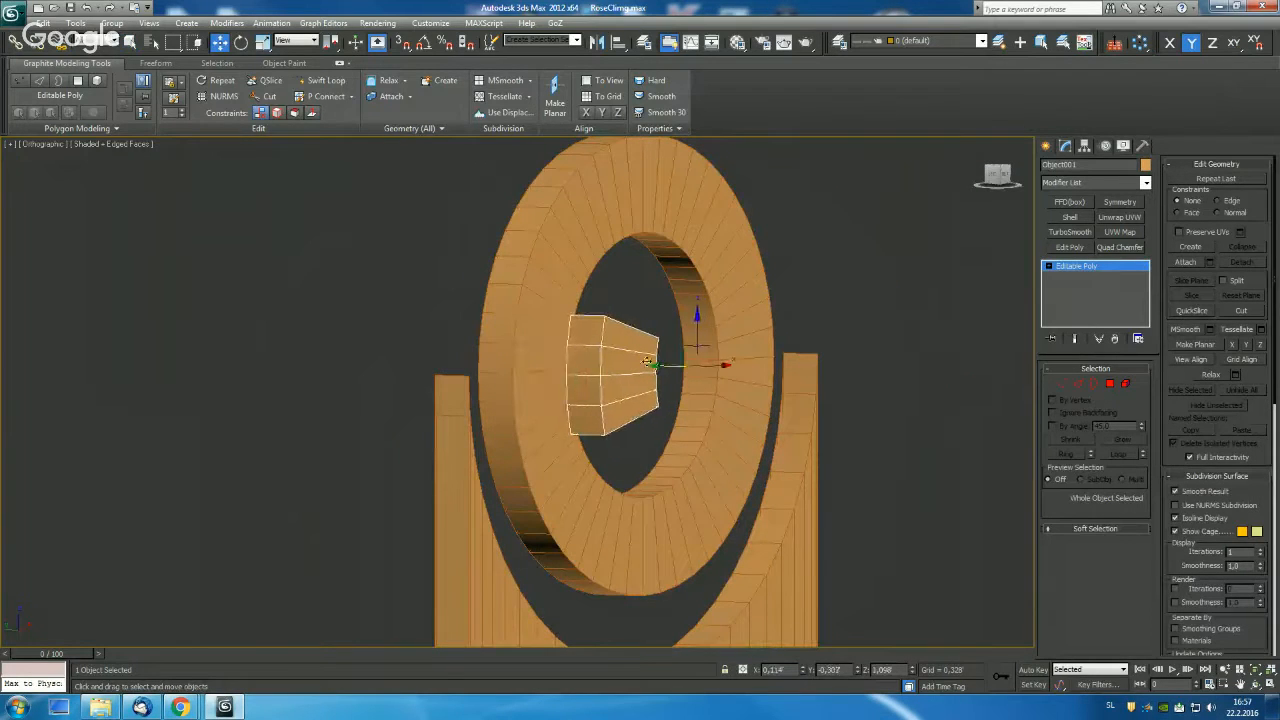
key(ctrl+z)
Thicken the detached wedge with a Shell modifier, collapse it into the object, and convert the result to Editable Poly.
alt+middle_drag(597, 336, 763, 351)
click(1070, 217)
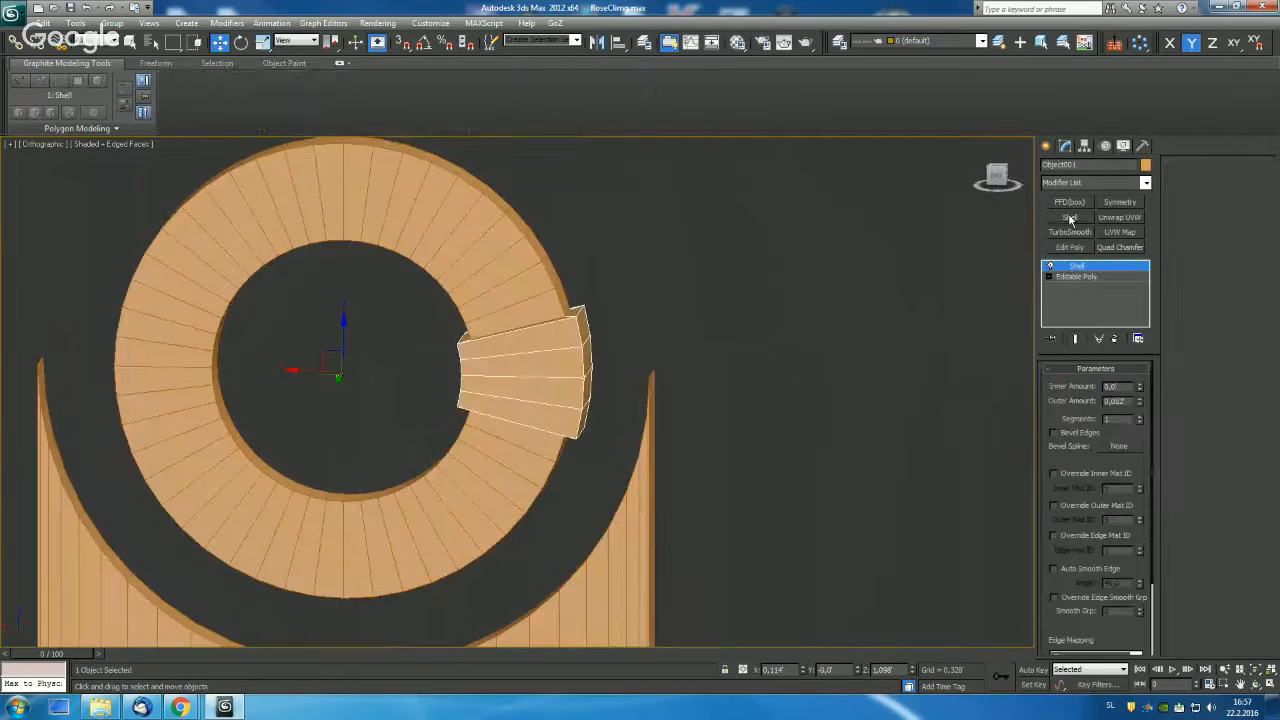
alt+middle_drag(908, 316, 690, 333)
right_click(1076, 276)
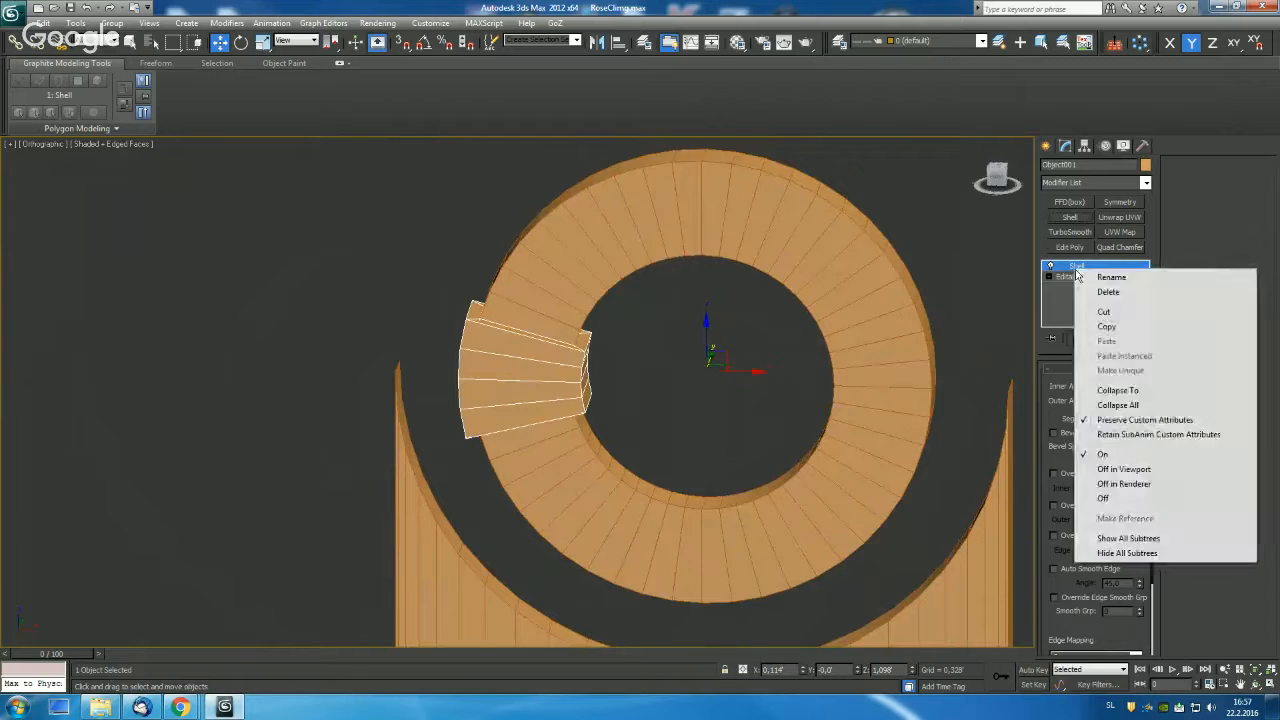
click(1128, 391)
right_click(1075, 275)
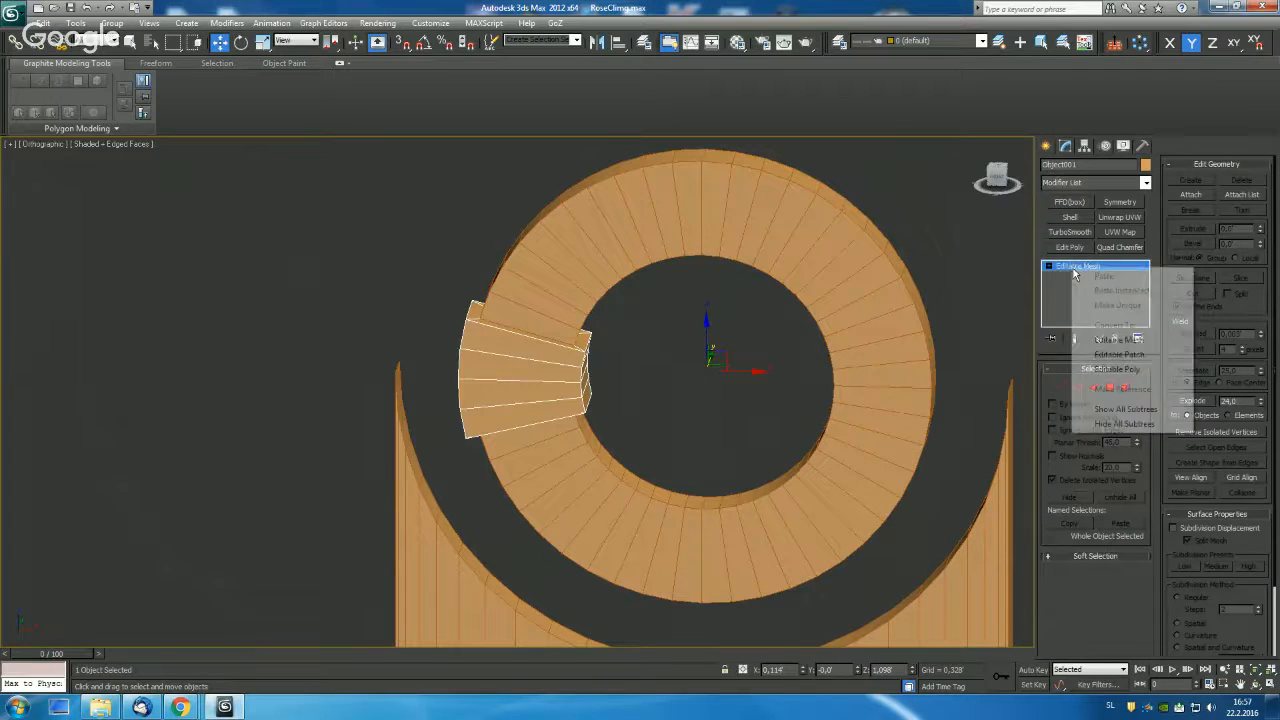
click(1112, 369)
Select the two middle polygons on the wedge's outer side and inset them by about 0.033'.
alt+middle_drag(680, 354, 706, 349)
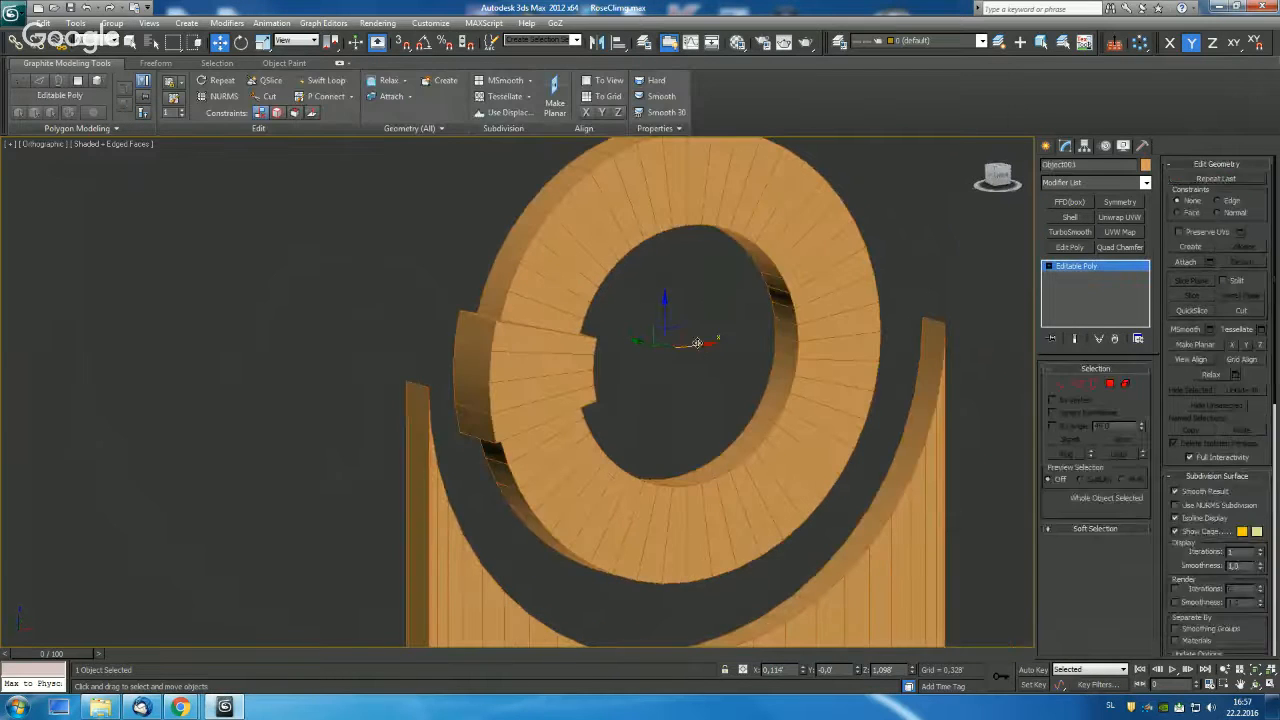
click(546, 342)
key(4)
click(474, 387)
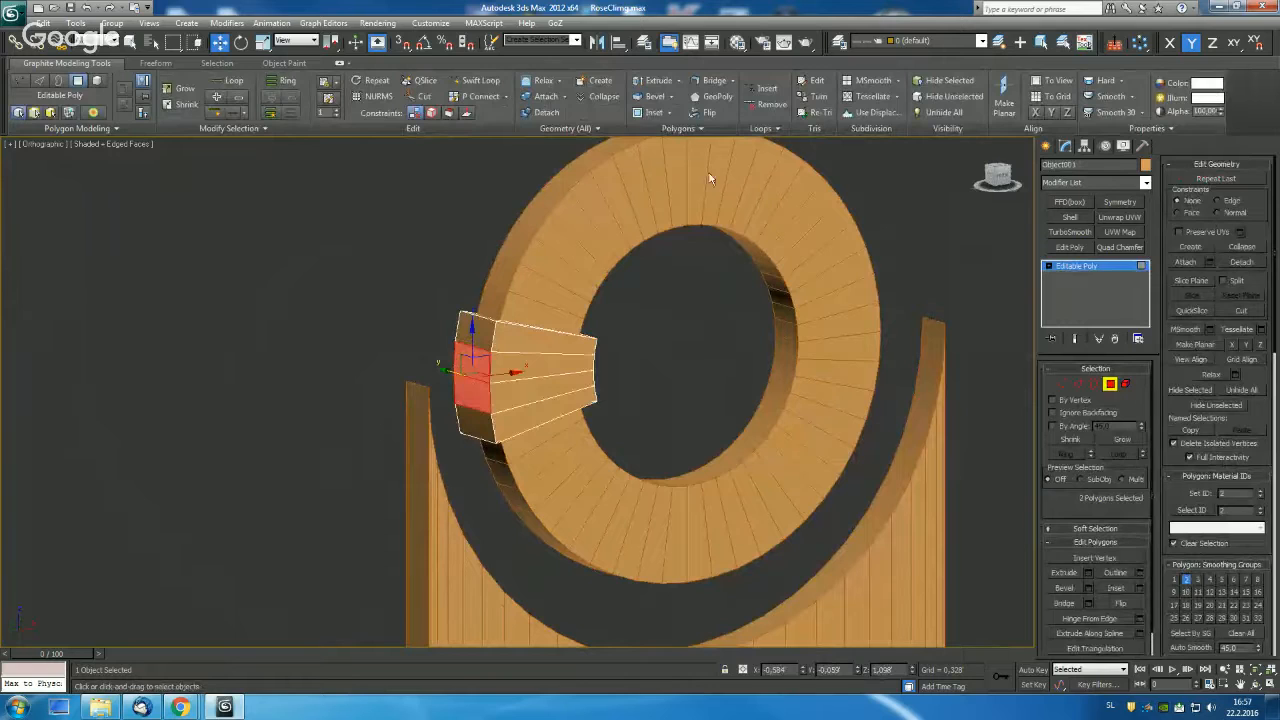
shift+click(650, 112)
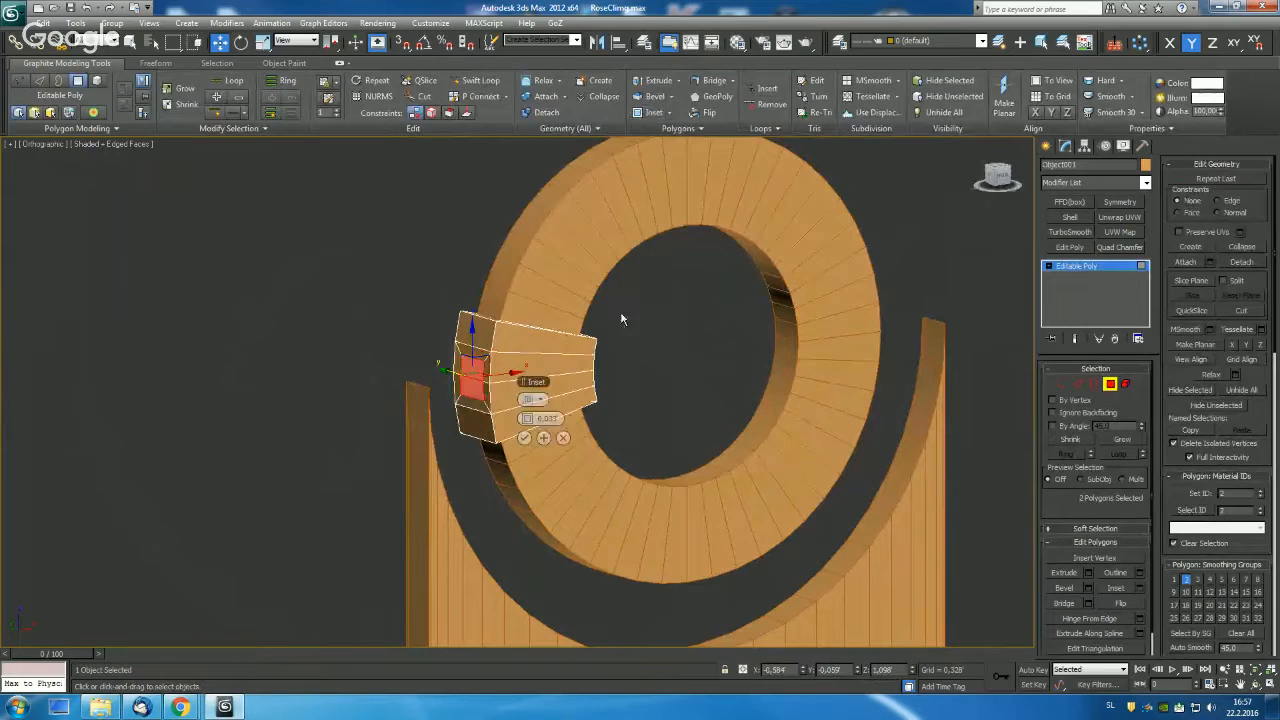
click(524, 439)
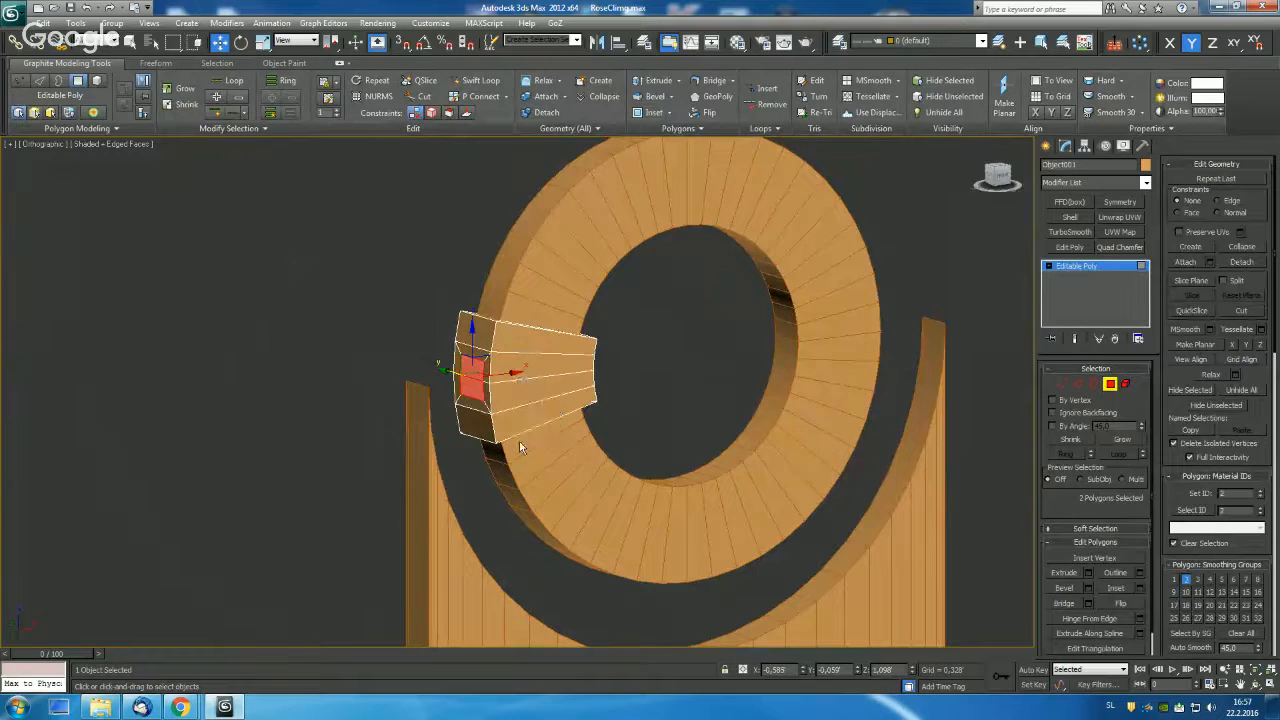
Extrude the two inset polygons outward by about 0.079' to form a short connecting peg, and leave polygon editing.
shift+click(645, 82)
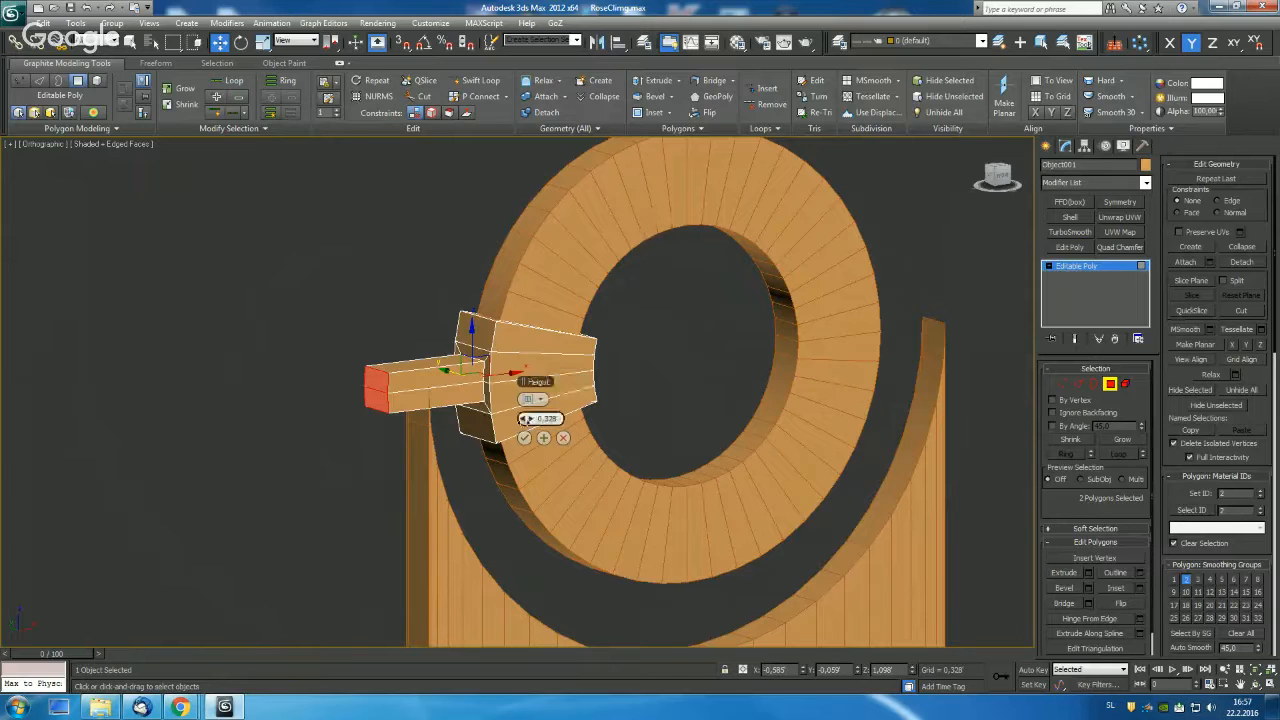
drag(524, 418, 524, 442)
alt+middle_drag(746, 343, 685, 350)
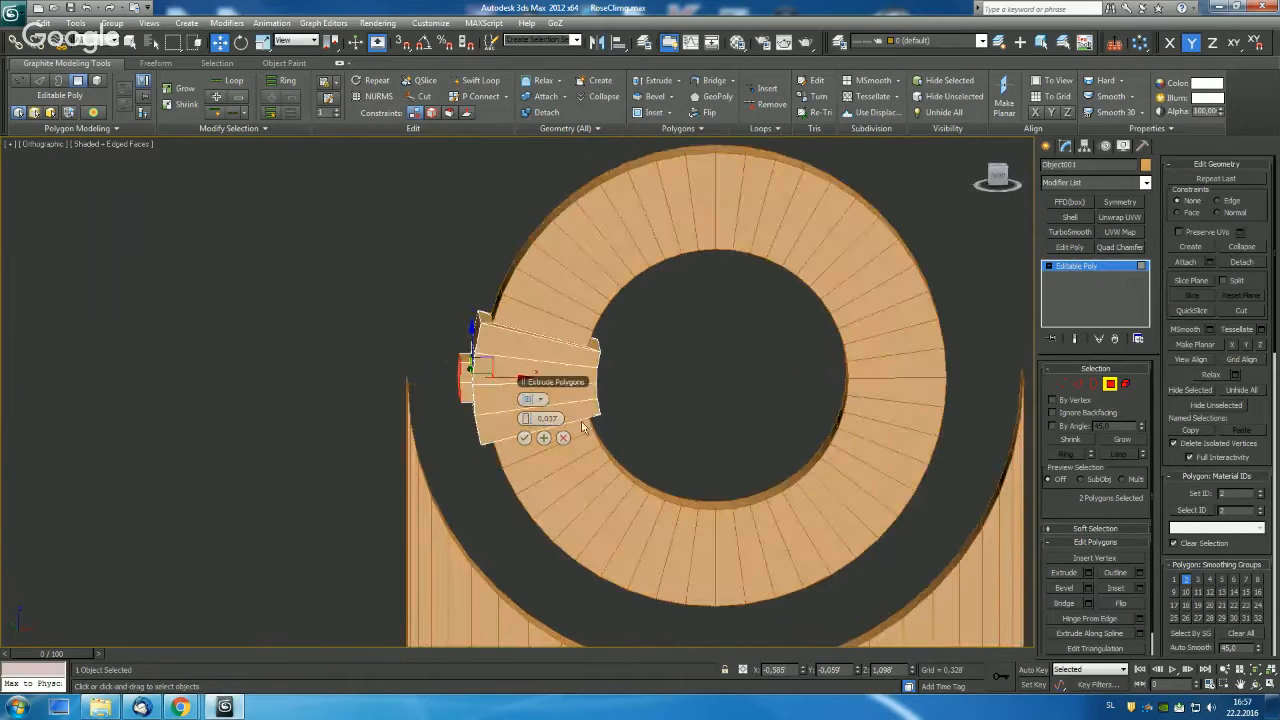
drag(528, 419, 541, 420)
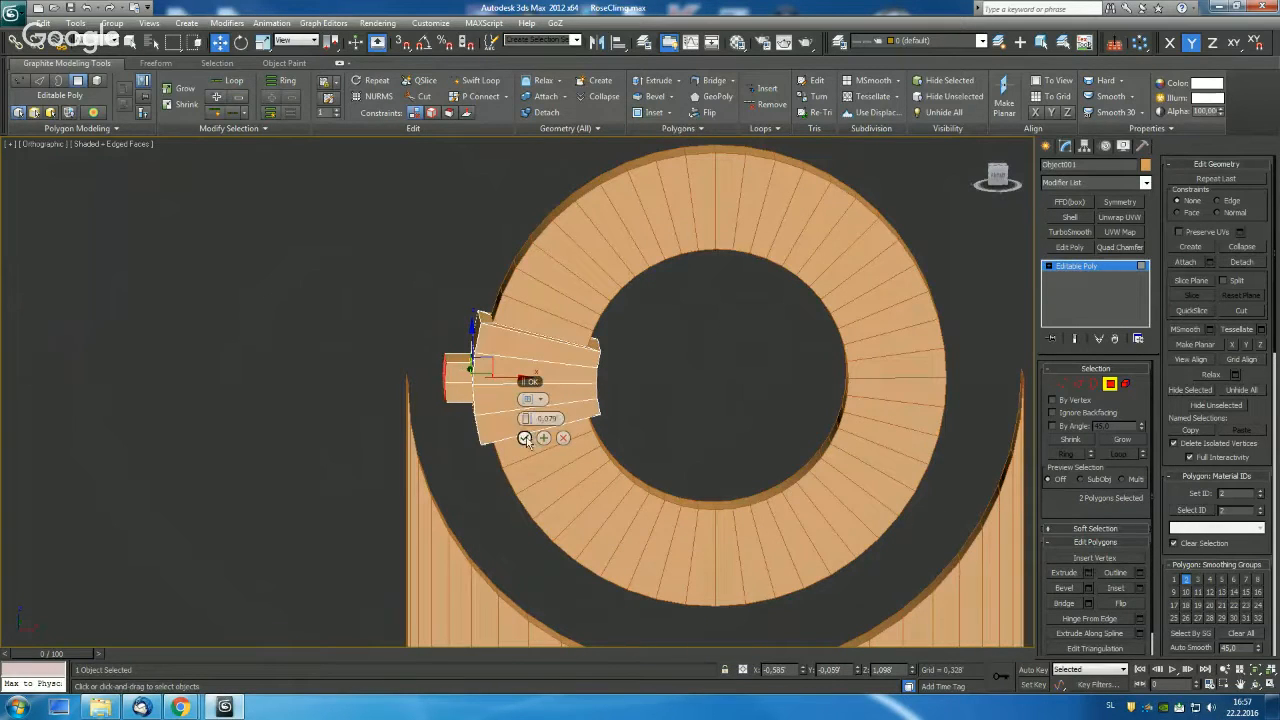
click(524, 438)
click(1110, 385)
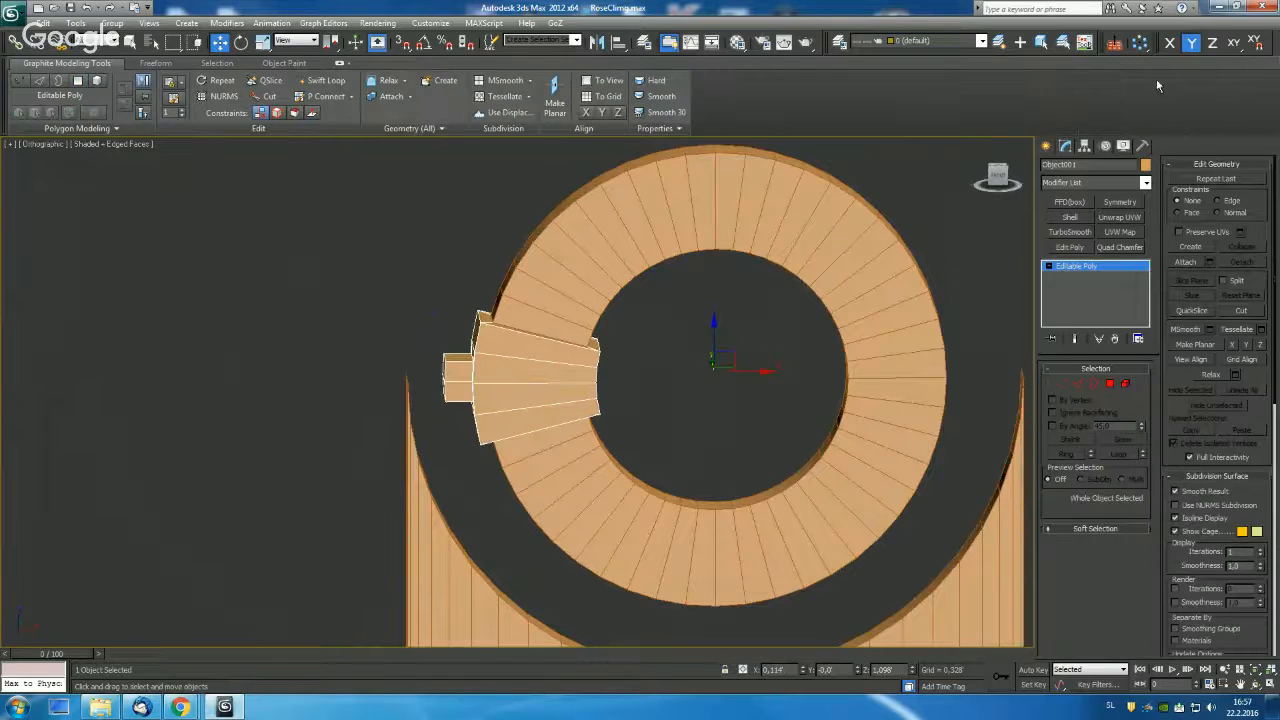
Try a previewed array of 4 wedge instances rotated a total of 360 degrees about Z.
click(1140, 43)
drag(700, 240, 952, 50)
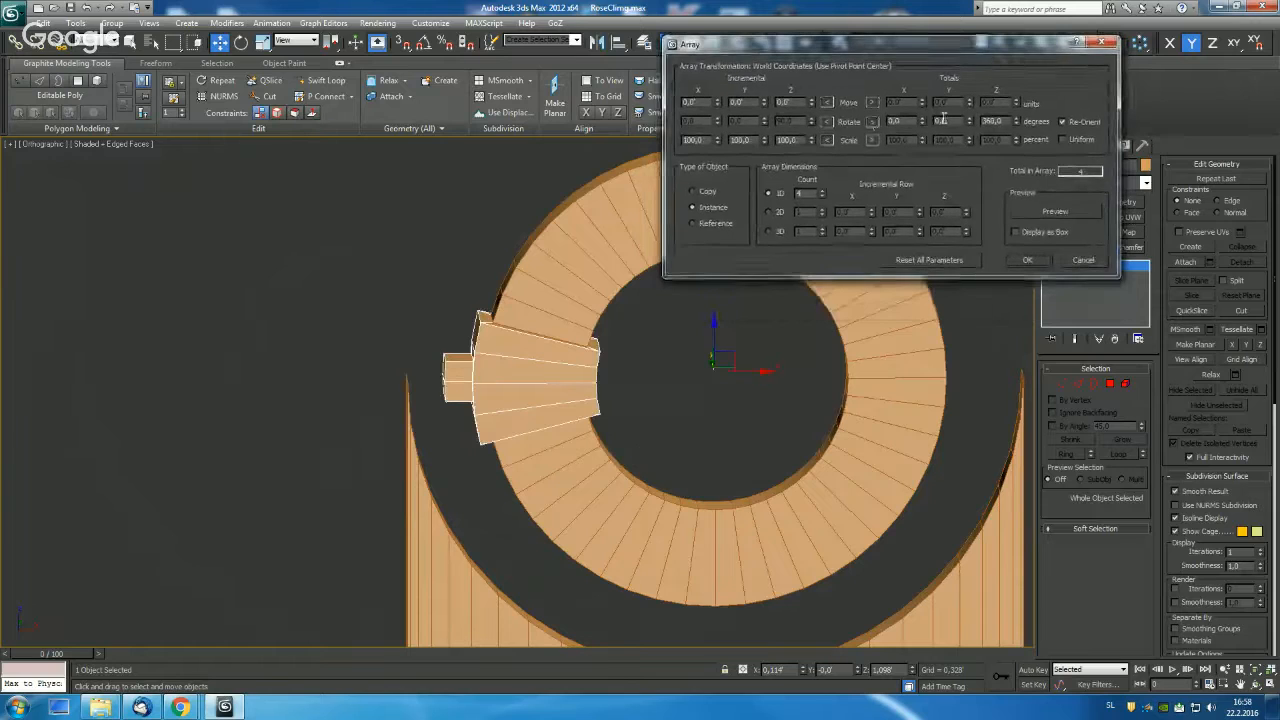
click(873, 121)
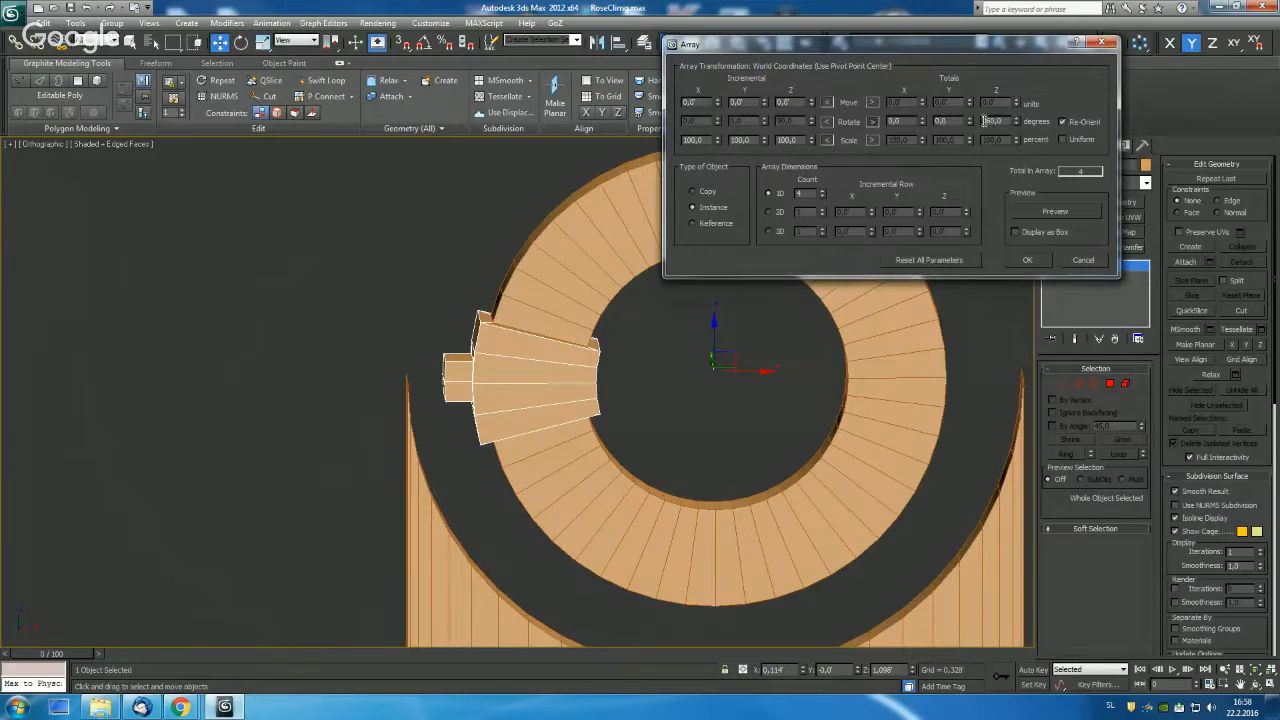
click(1056, 212)
drag(848, 48, 941, 50)
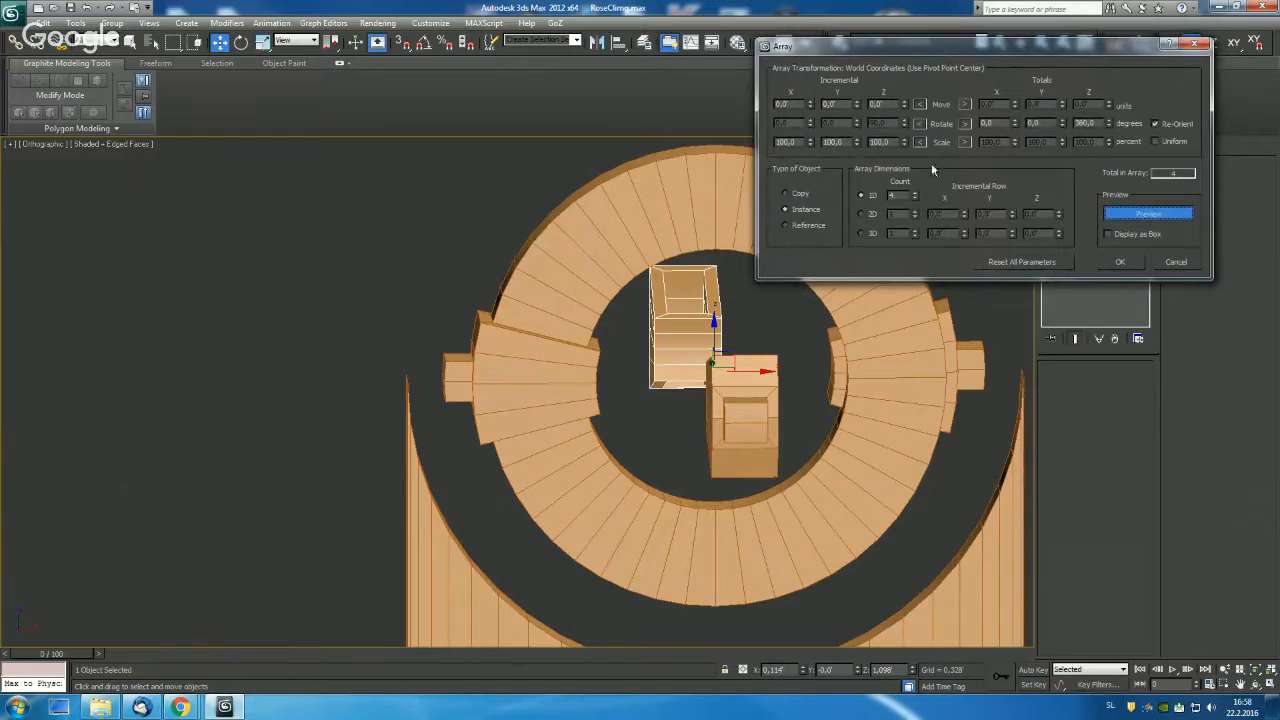
click(1170, 262)
From the front view, array the wedge block into 4 instances rotated a total of 360 degrees about Z around the ring.
key(z)
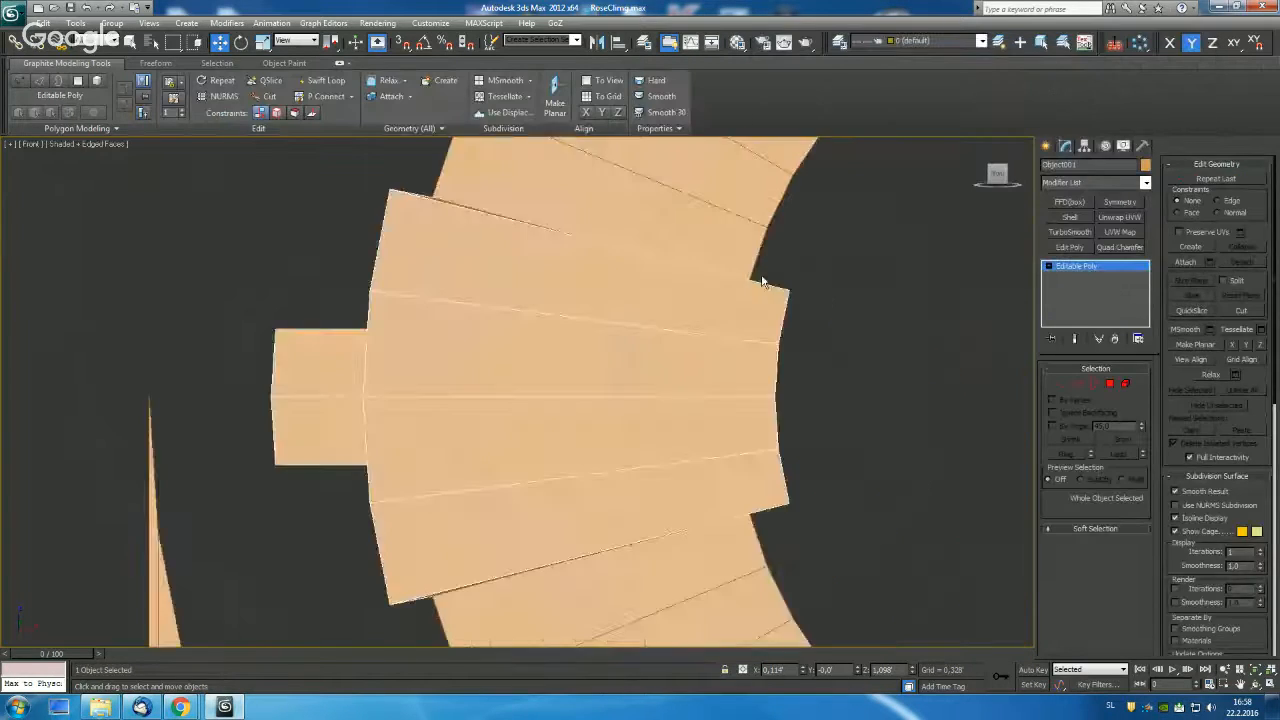
key(shift+z)
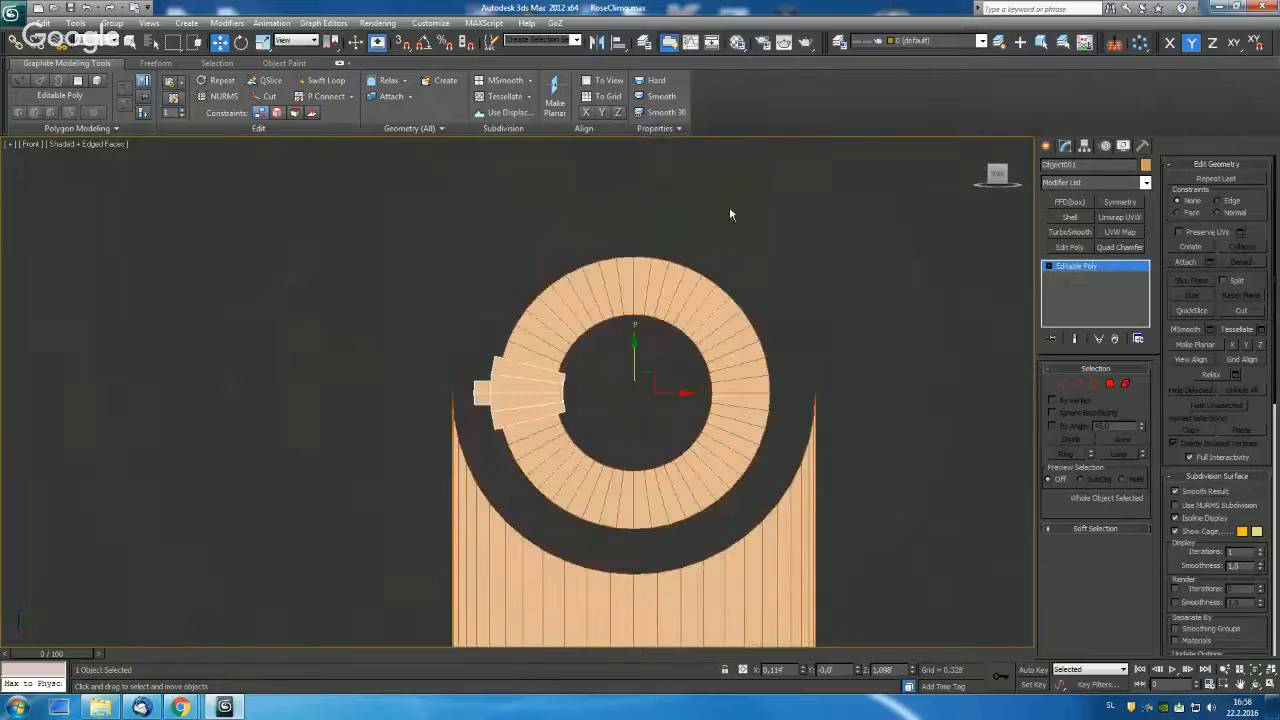
click(1141, 43)
drag(710, 236, 940, 104)
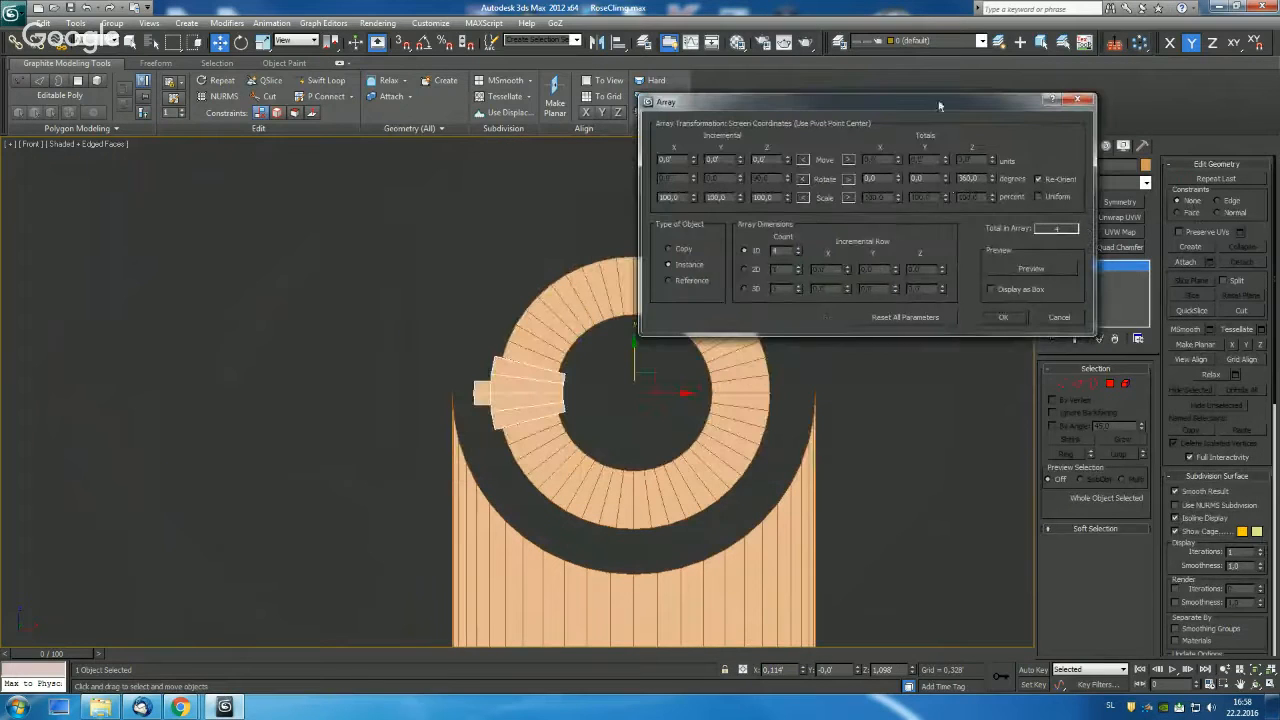
click(1031, 269)
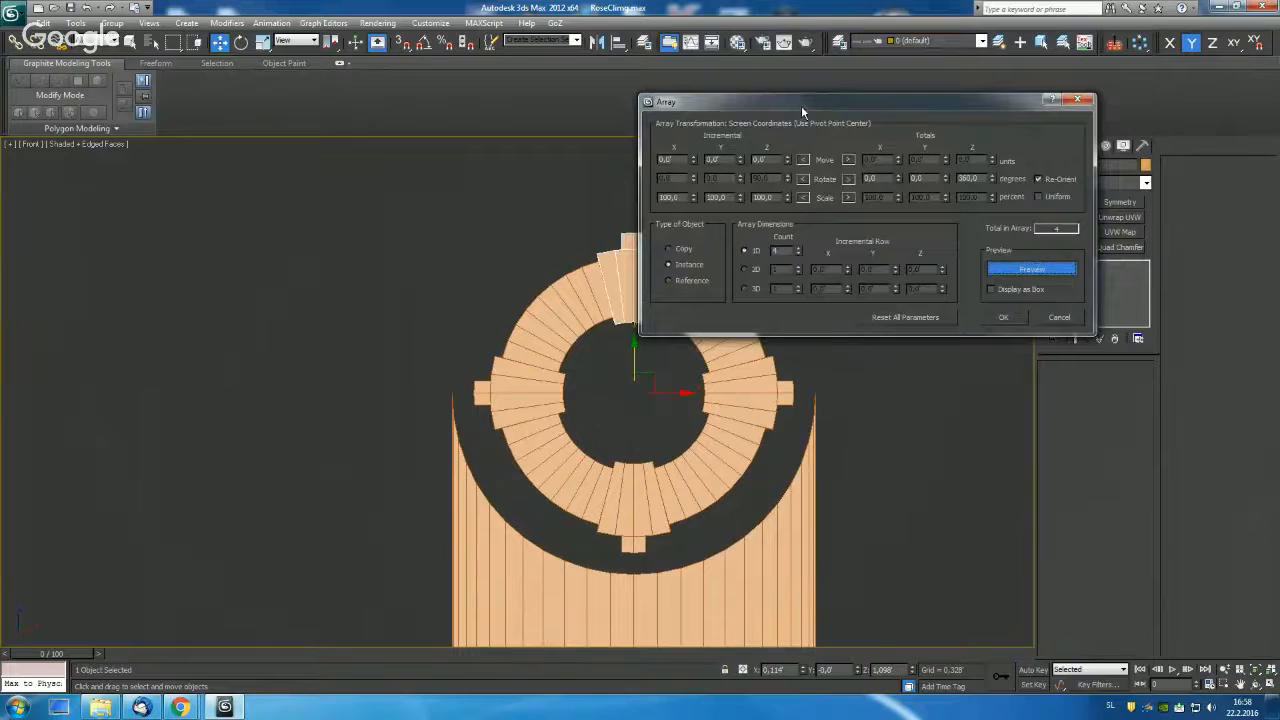
drag(801, 105, 851, 61)
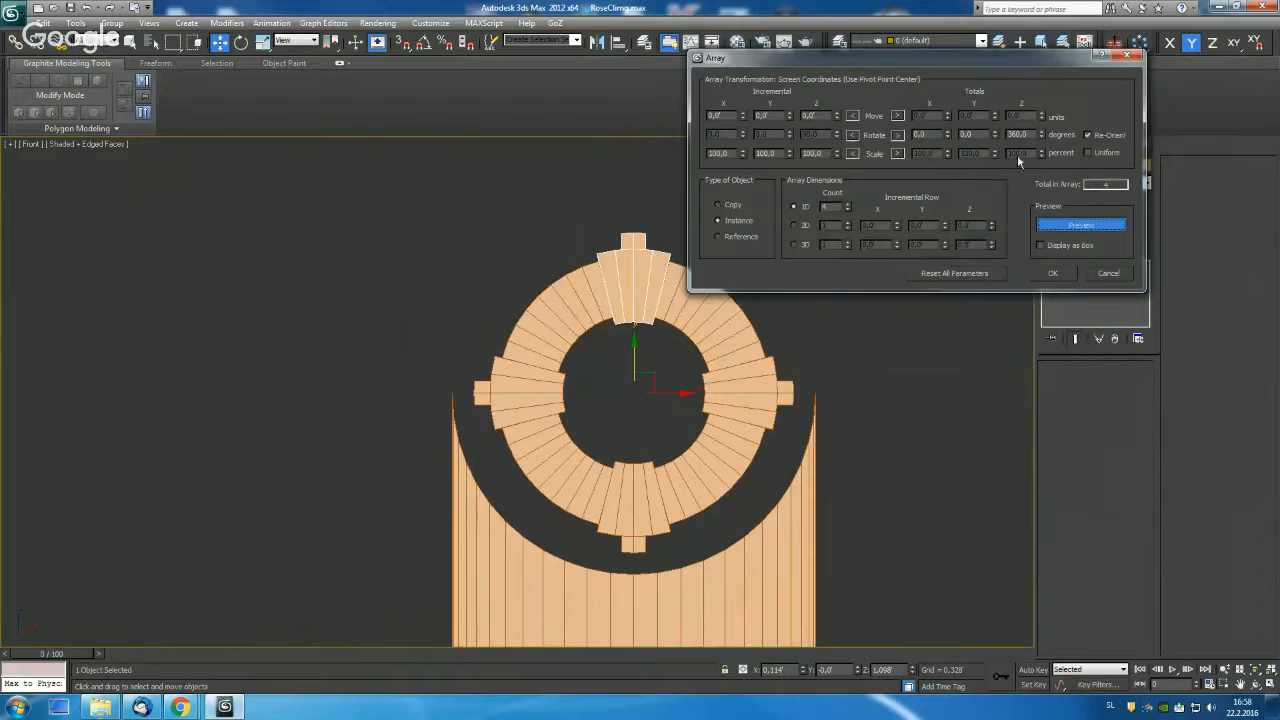
click(1052, 273)
Connect all the panel's vertical edges with 1 segment, slid by -88 to sit just below the curved top.
middle_drag(781, 356, 781, 203)
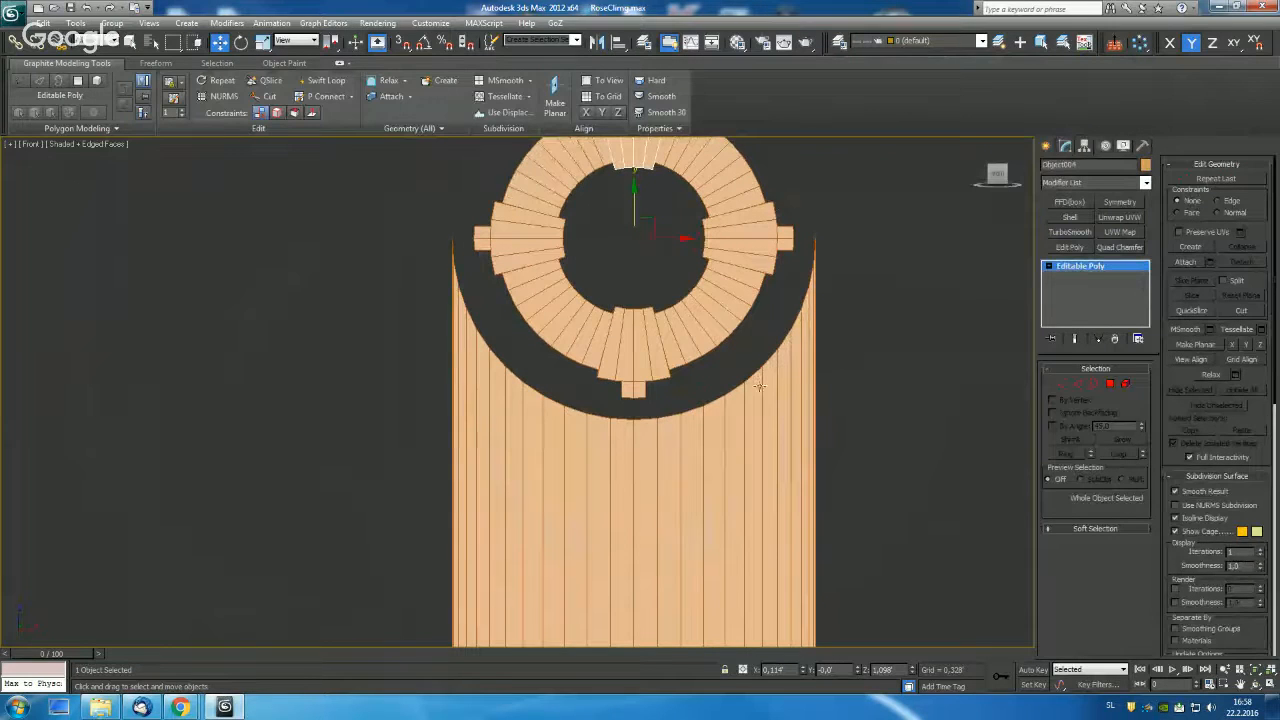
scroll(747, 473, down, 5)
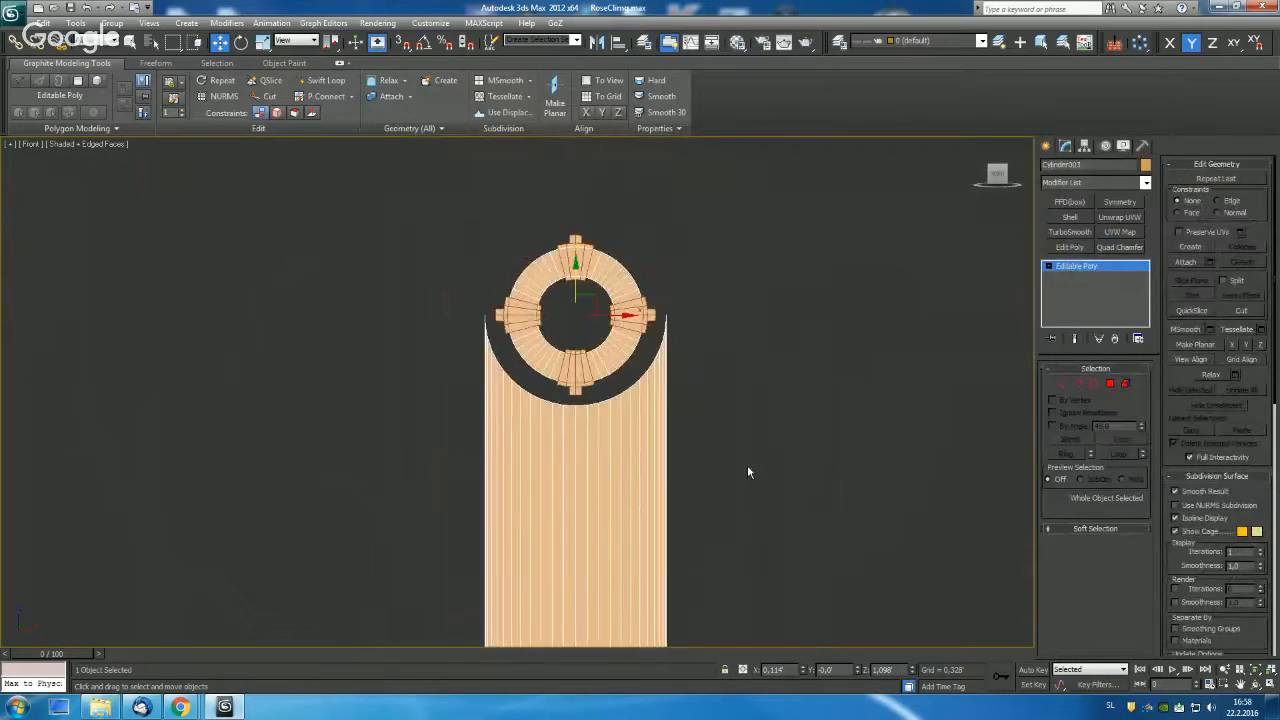
key(2)
drag(443, 386, 808, 482)
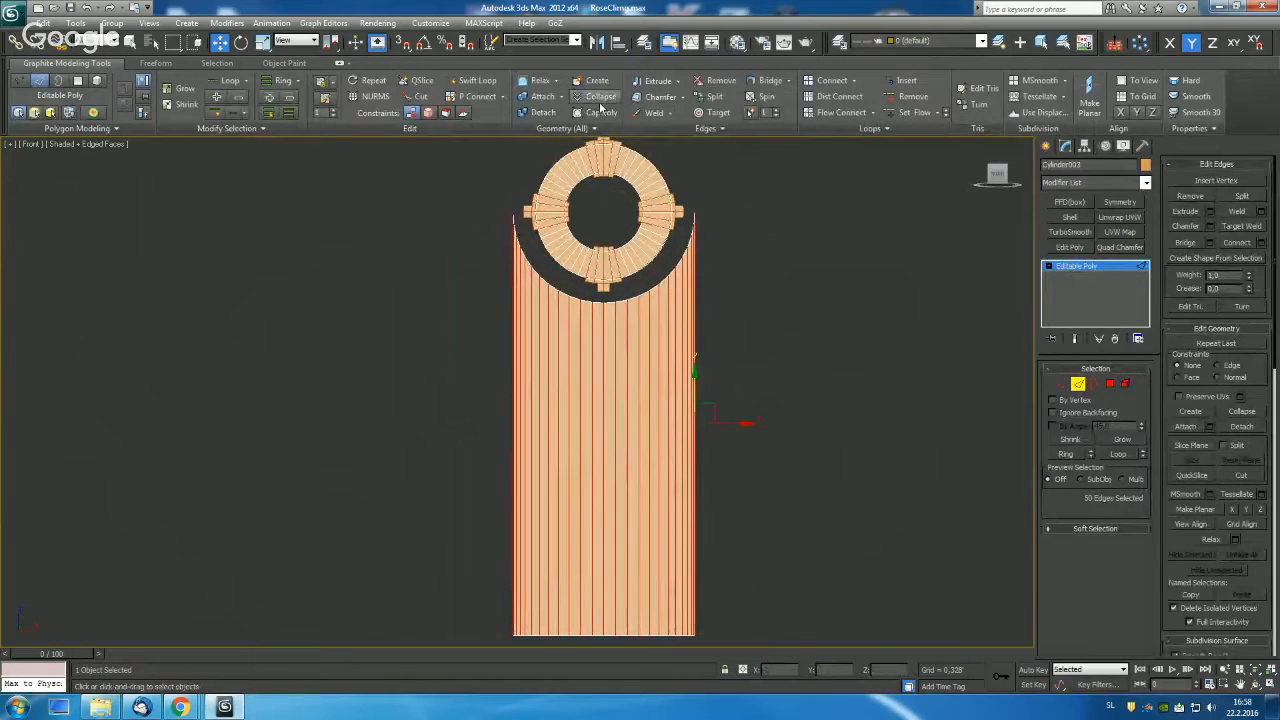
shift+click(832, 80)
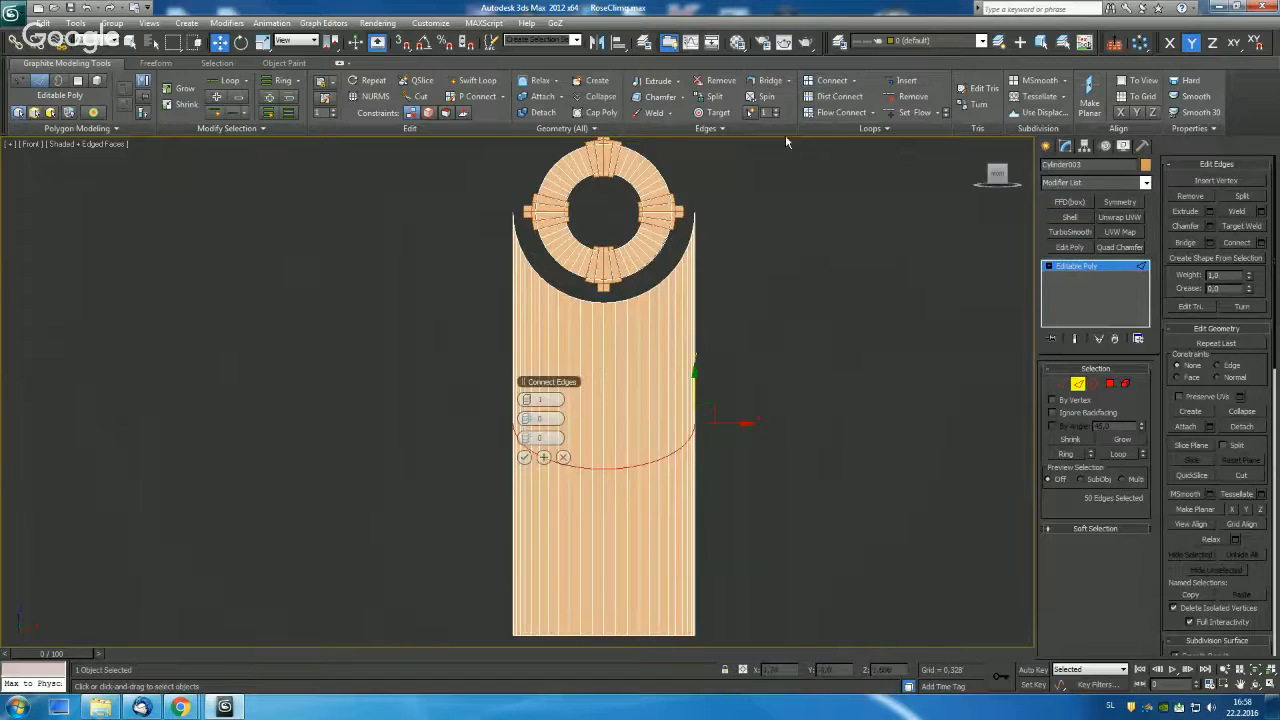
drag(533, 438, 297, 323)
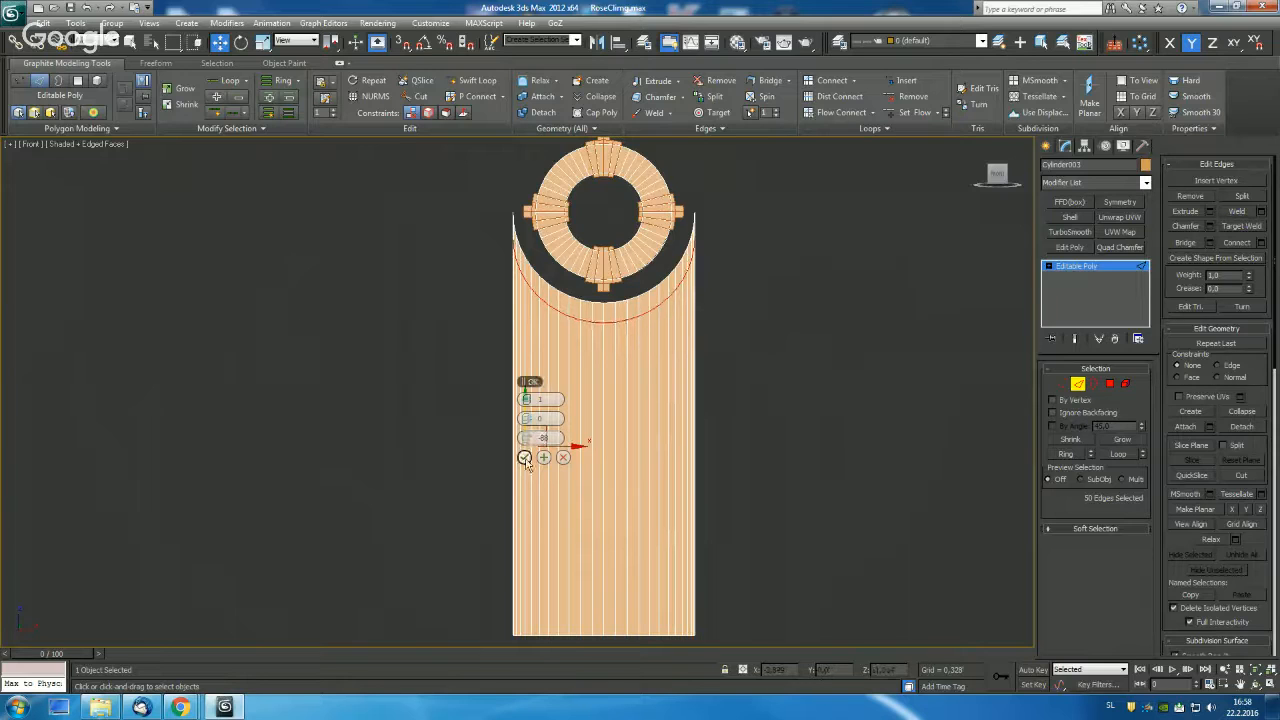
click(525, 460)
Insert an edge loop near the panel's bottom edge with Swift Loop and level its vertices using Make Planar.
middle_drag(453, 477, 423, 402)
drag(741, 510, 741, 510)
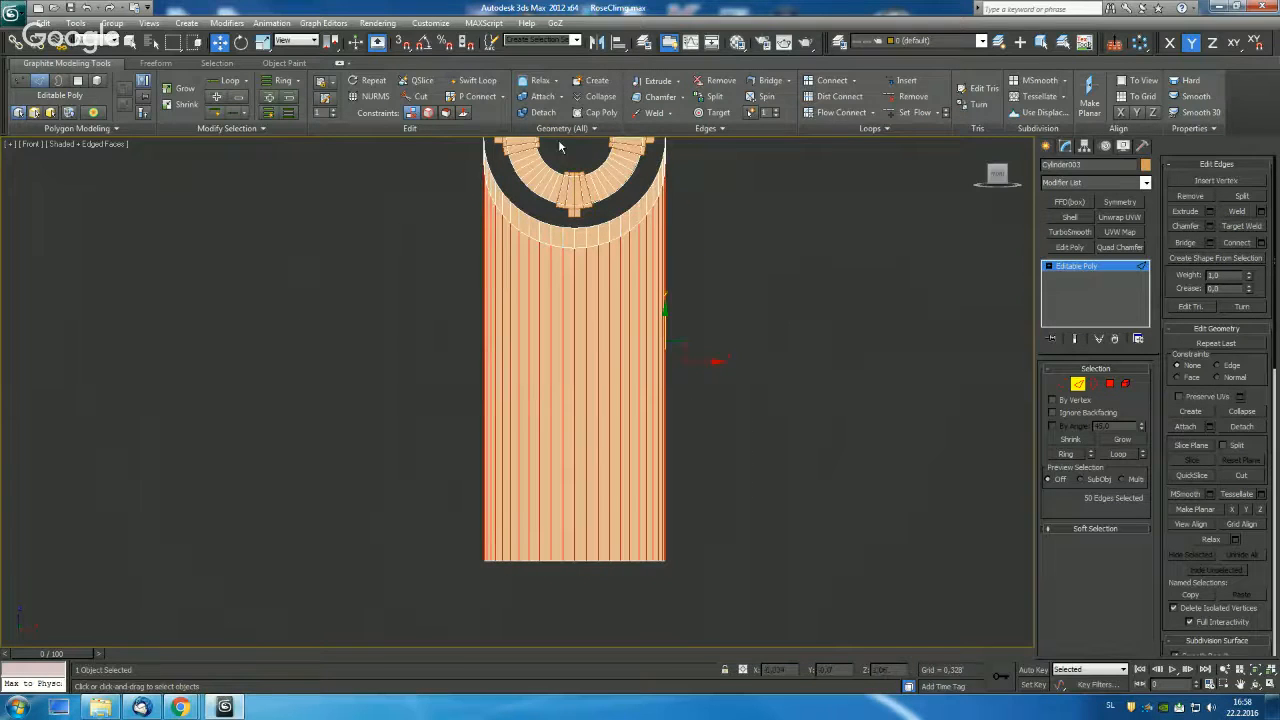
click(477, 80)
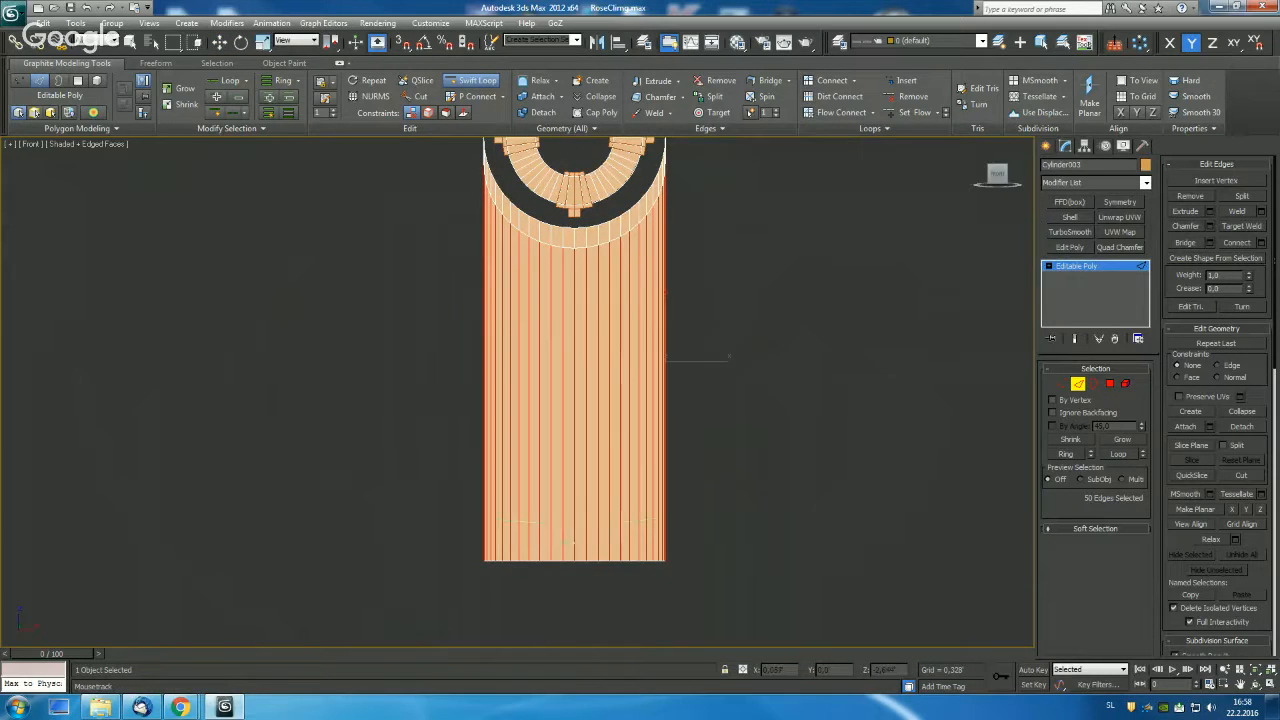
click(607, 541)
ctrl+click(1062, 385)
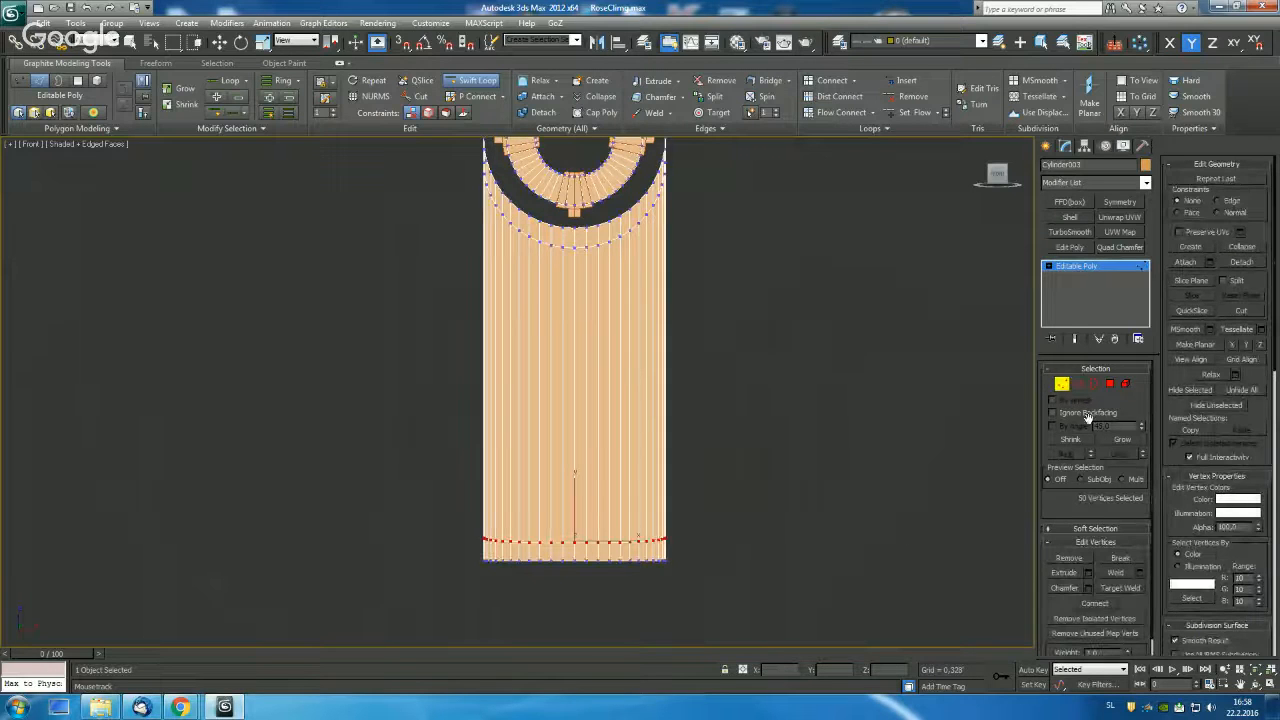
click(1247, 346)
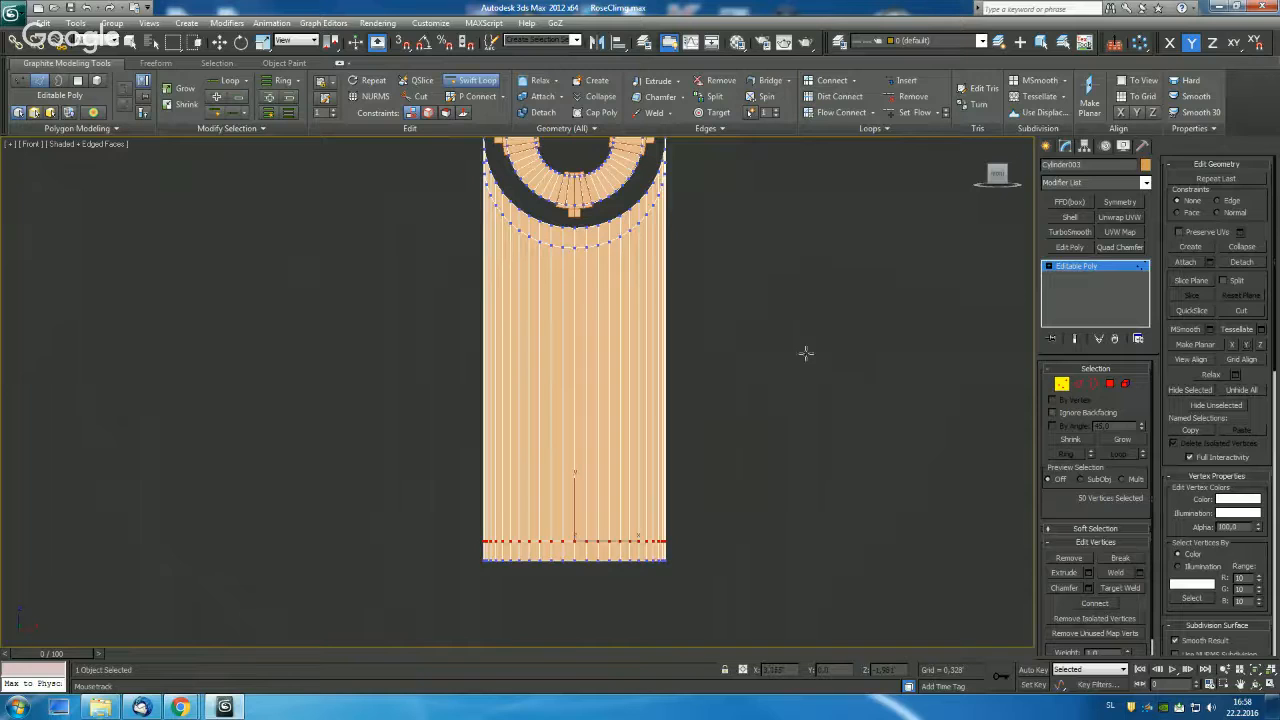
Select the panel's inner polygons between the two new loops on both faces and bridge them to open up a frame.
click(1110, 384)
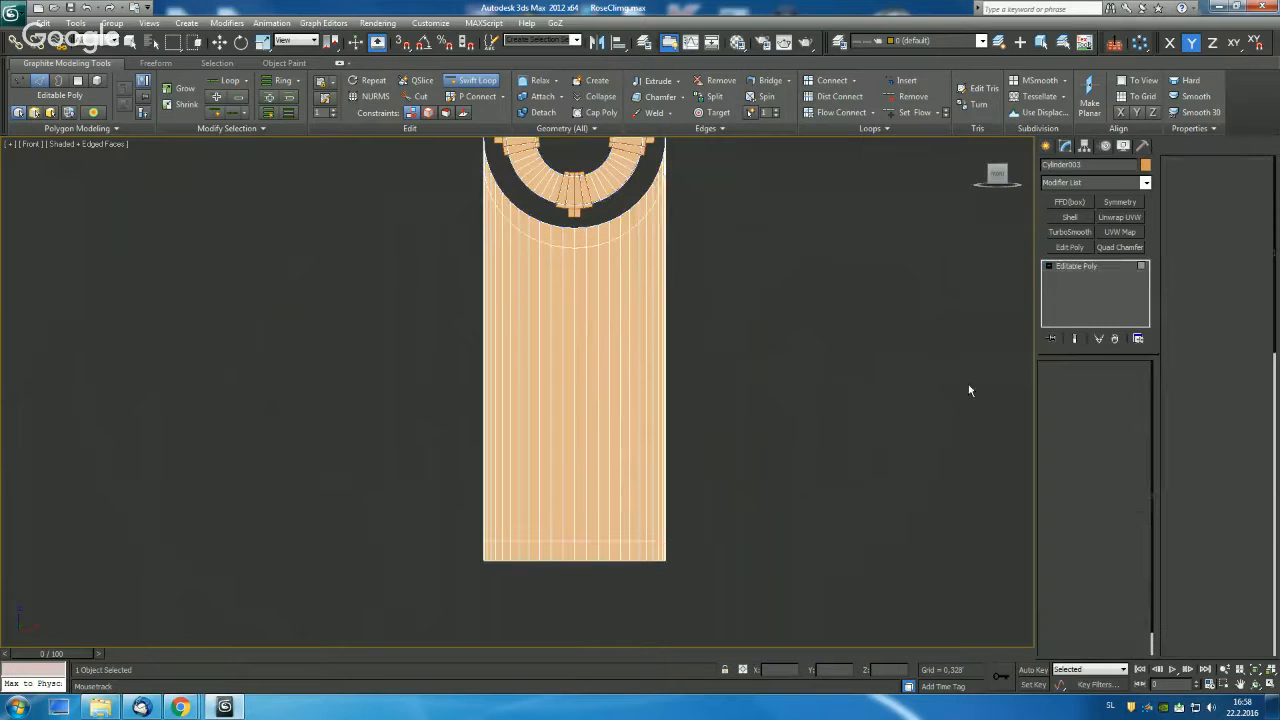
key(w)
click(500, 272)
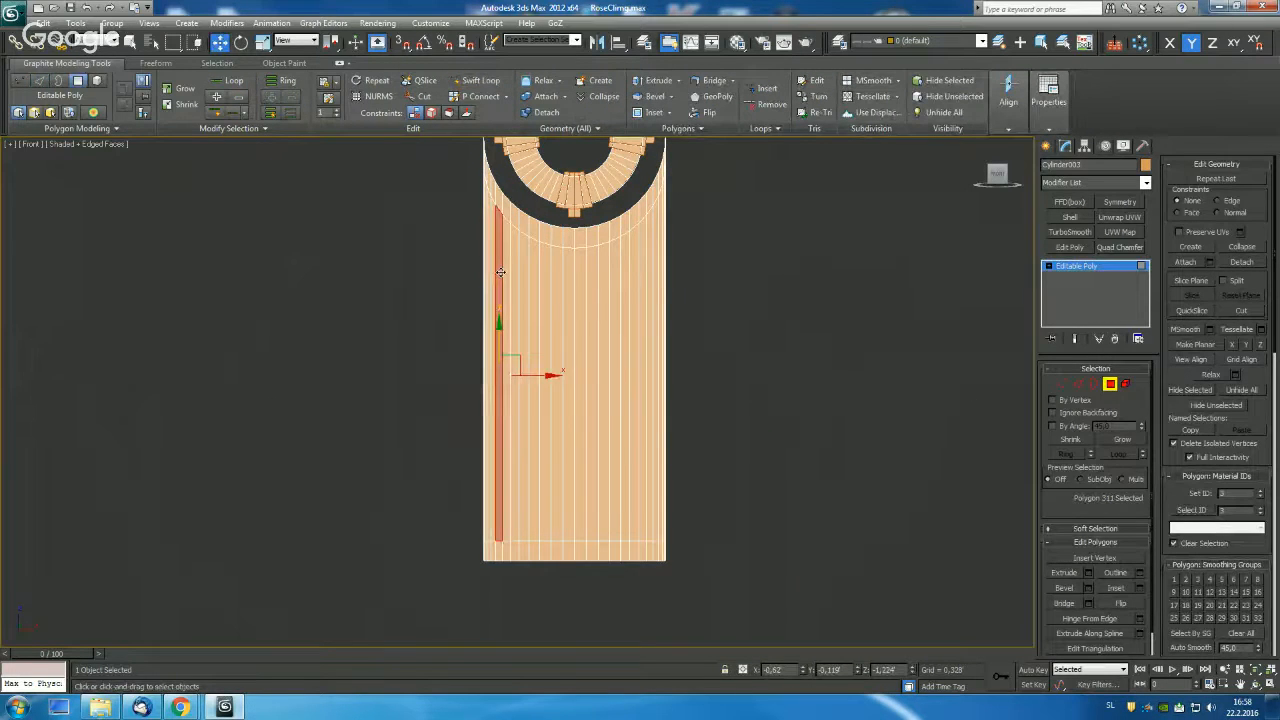
key(q)
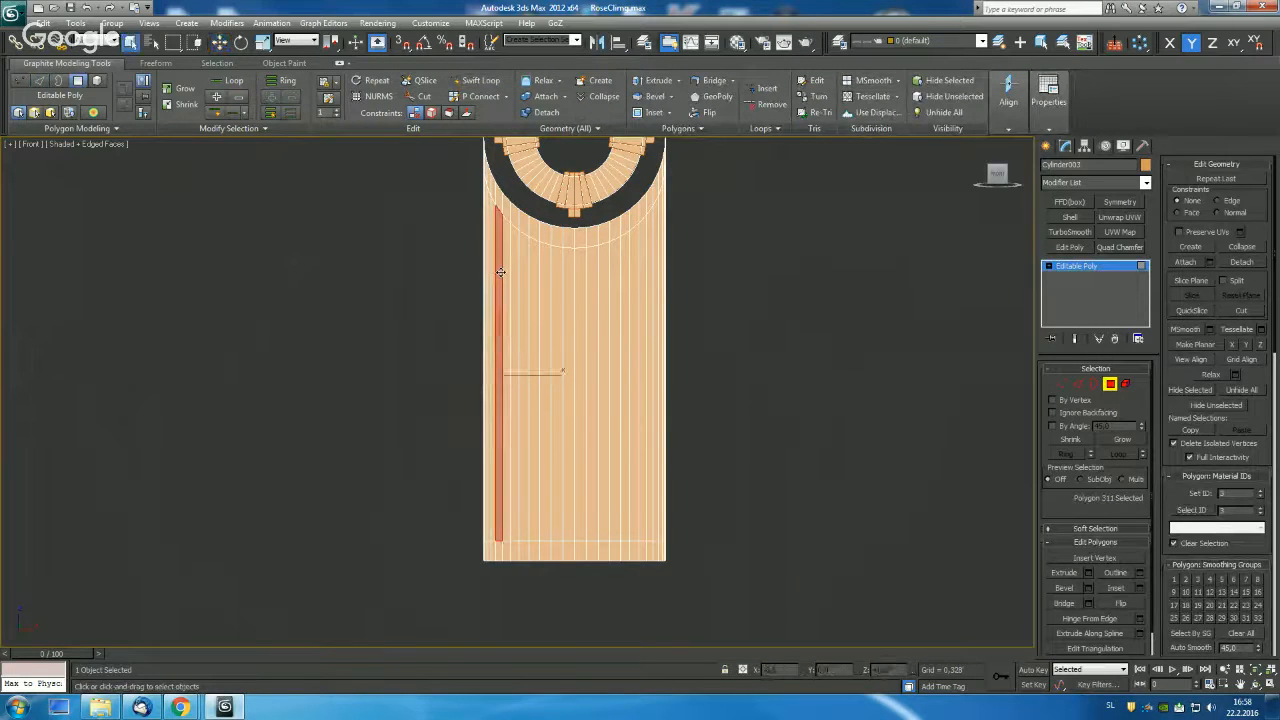
shift+click(648, 320)
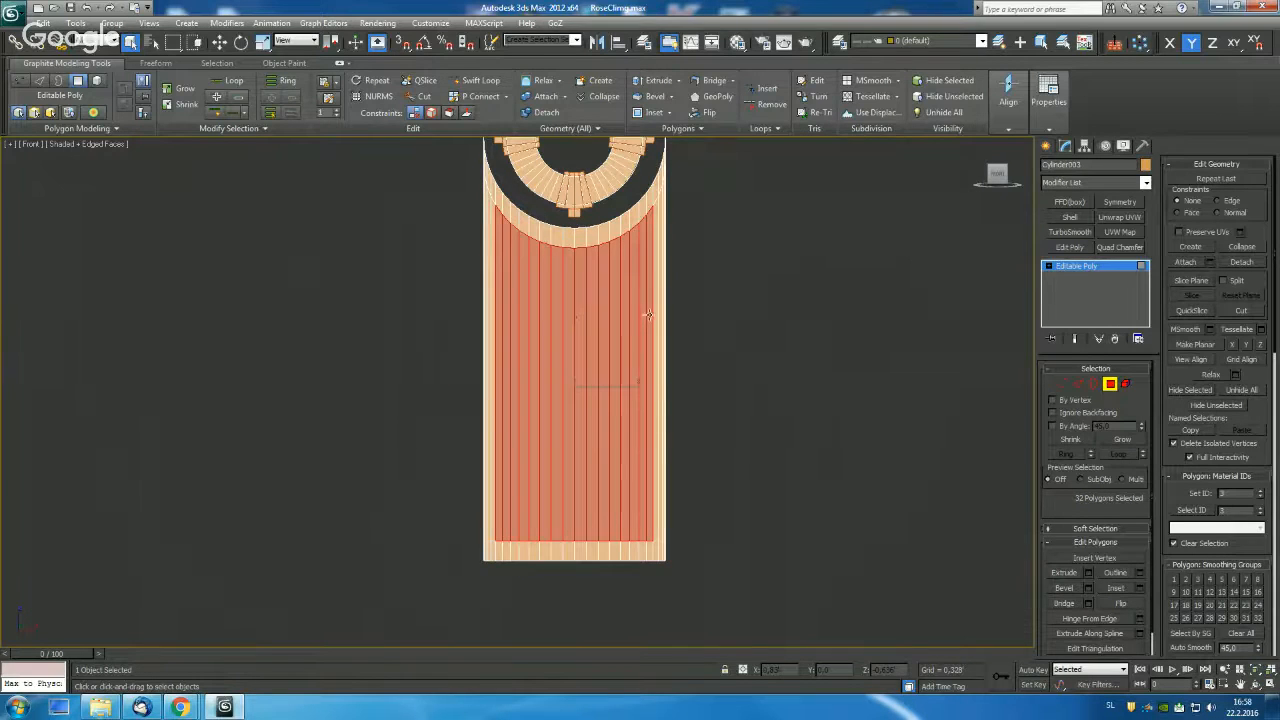
alt+middle_drag(648, 316, 600, 306)
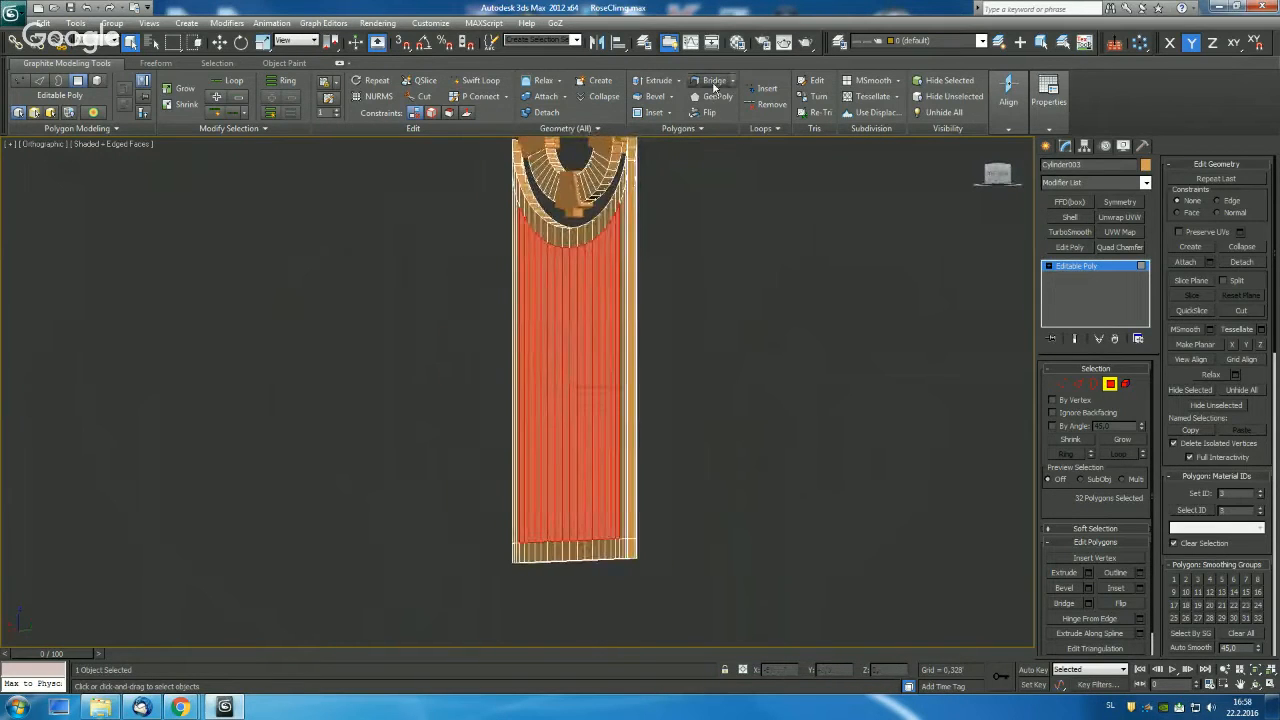
click(714, 86)
Select the ring of cross edges along the frame's curved top surface and connect them with 2 segments at slide 0.
alt+middle_drag(660, 245, 763, 340)
scroll(754, 334, up, 4)
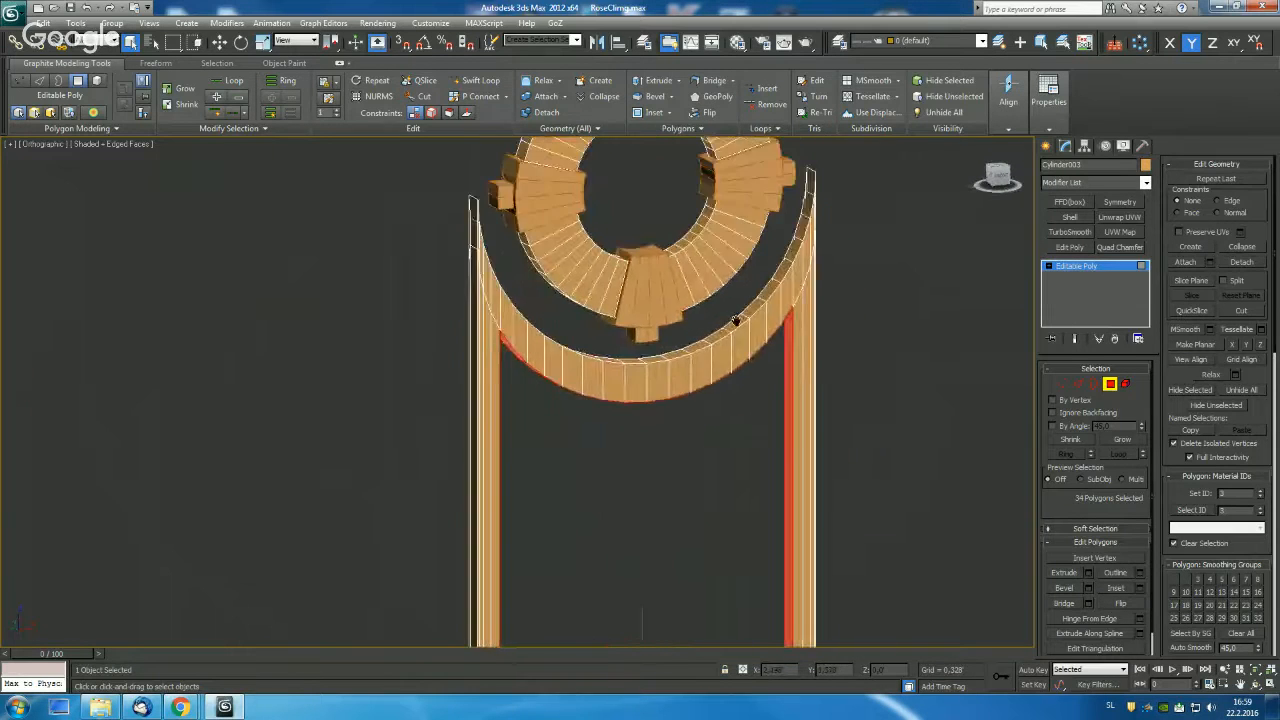
scroll(735, 330, up, 5)
key(2)
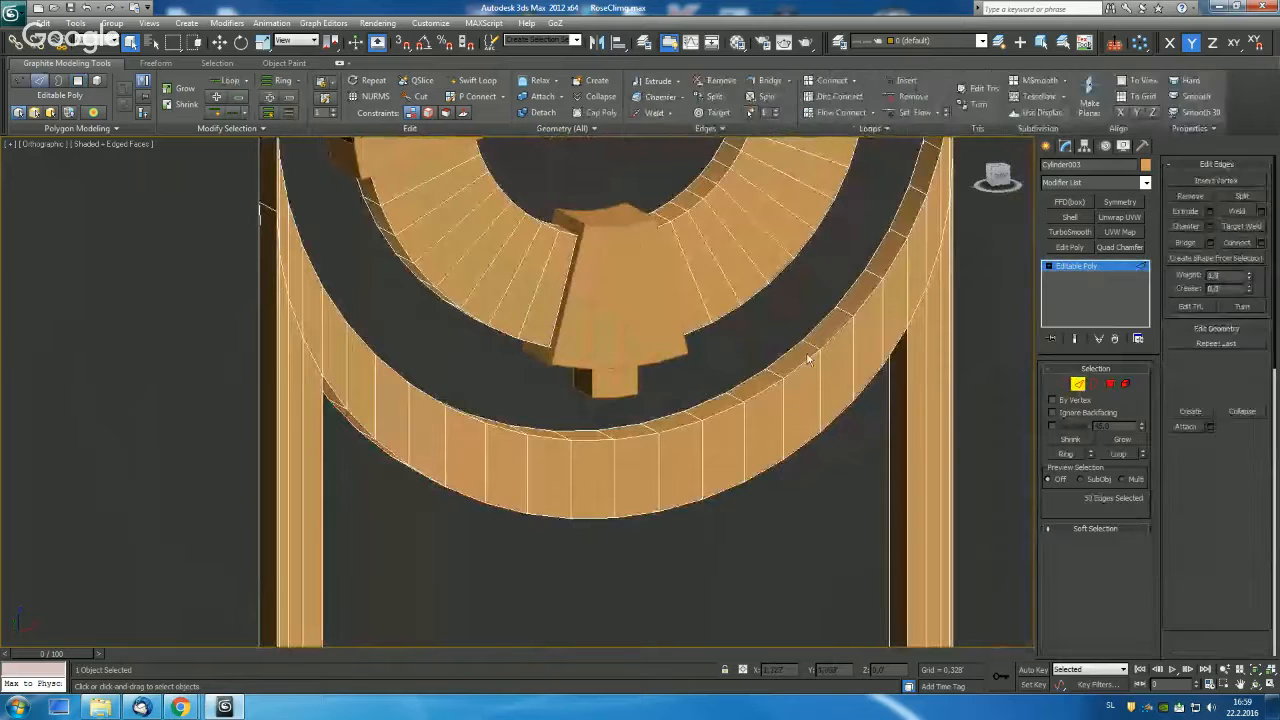
click(810, 357)
shift+click(845, 316)
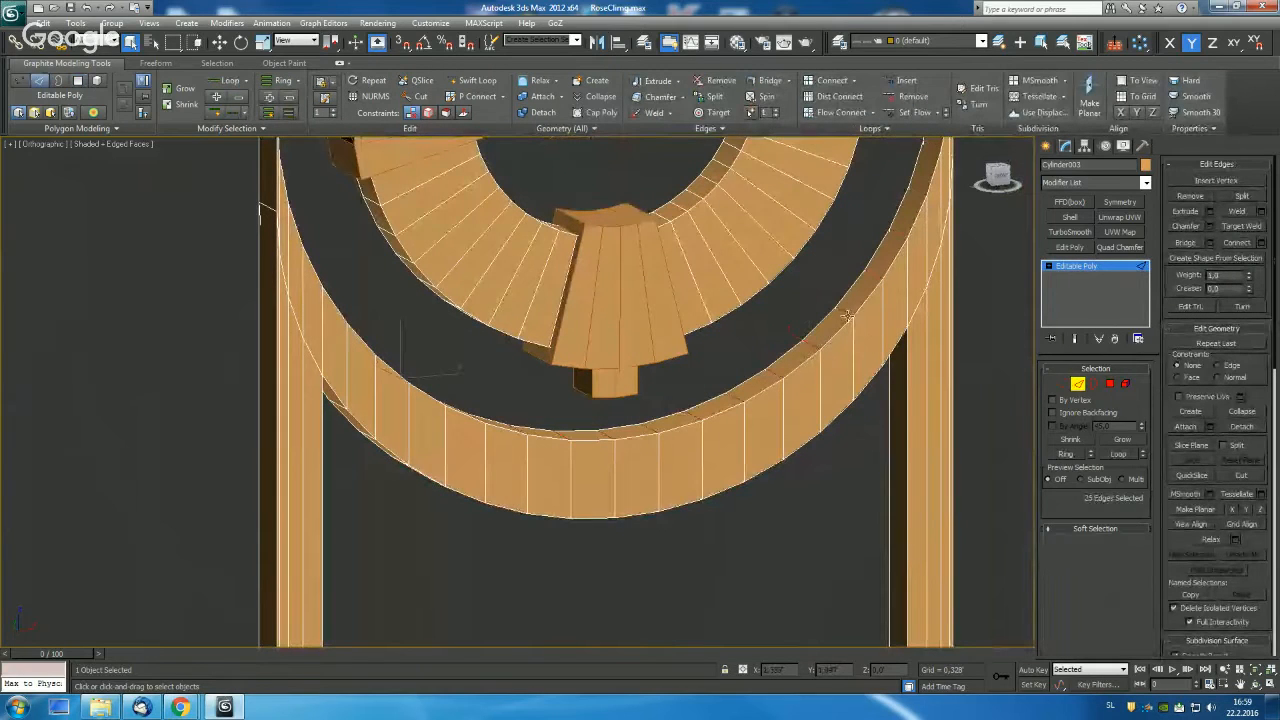
click(836, 84)
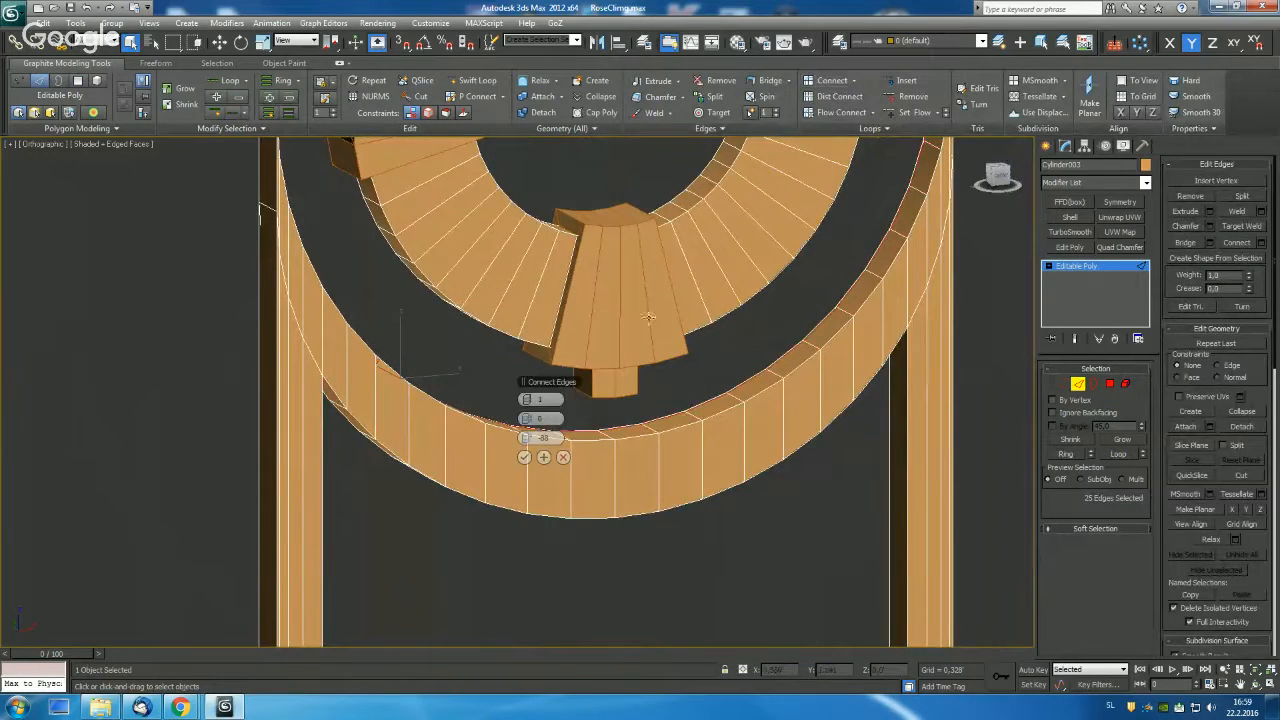
right_click(532, 441)
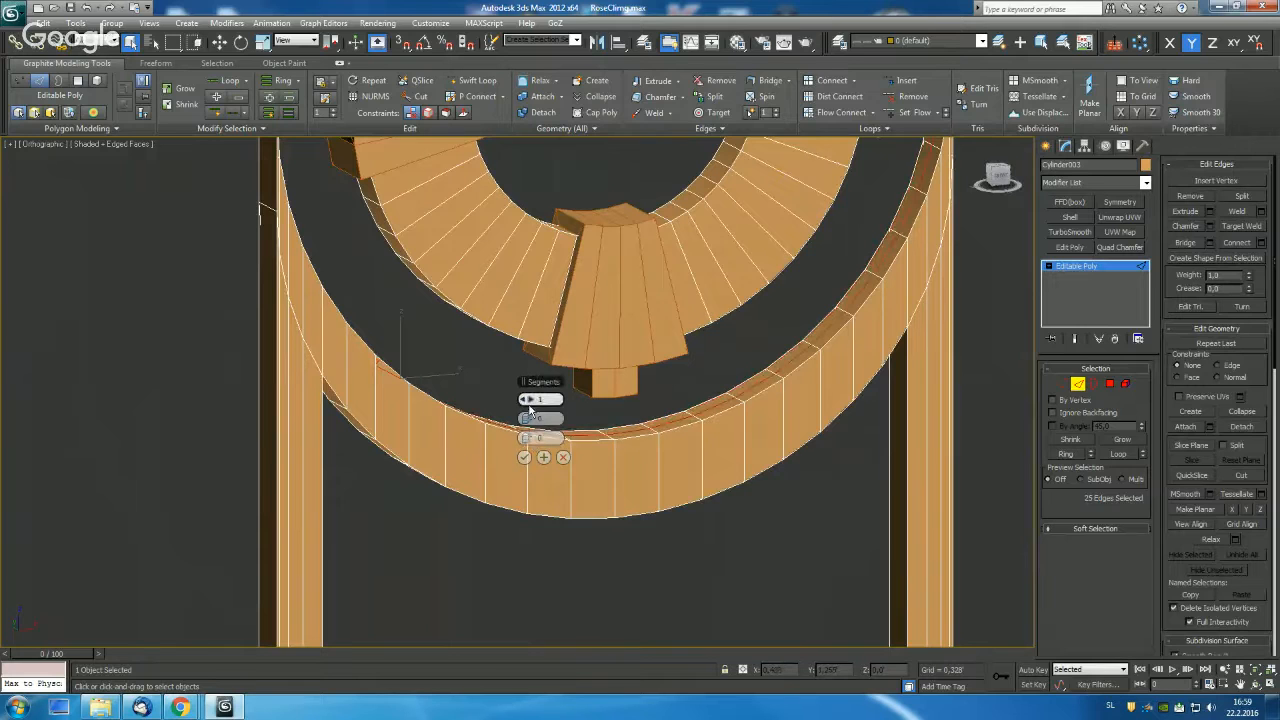
click(531, 402)
click(524, 457)
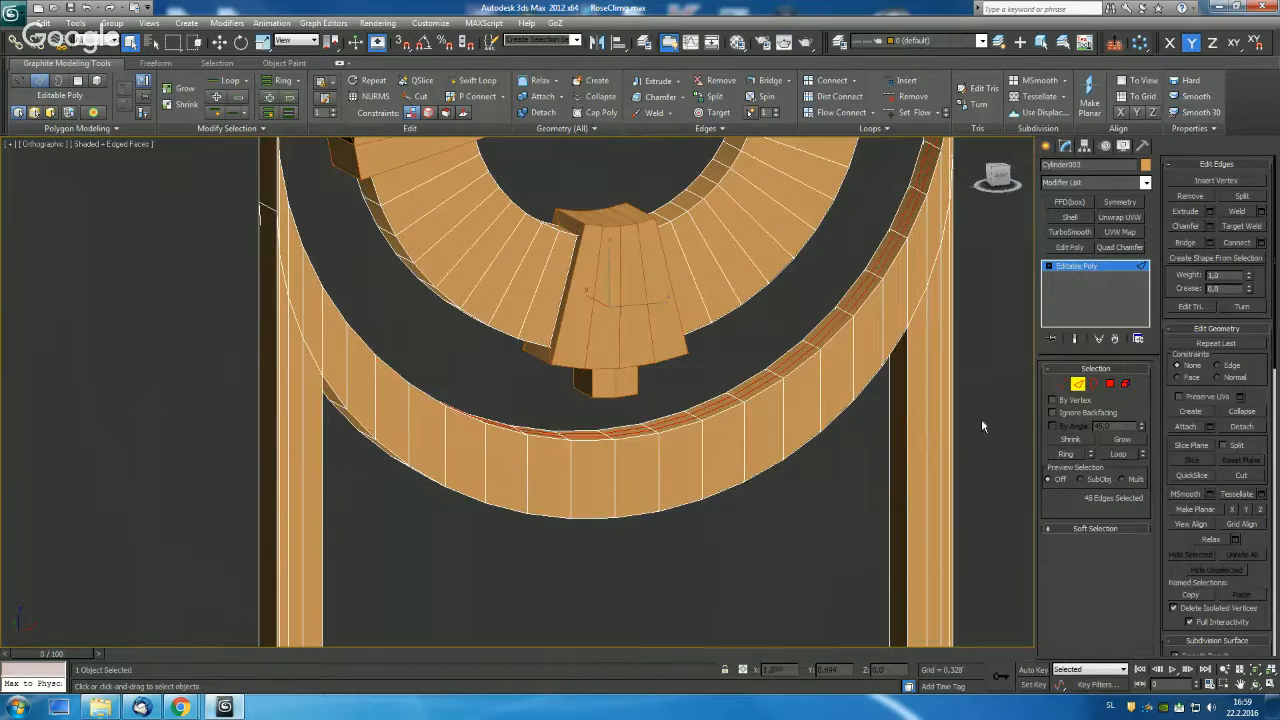
Extrude the middle strip of polygons along the frame's curved top by 0.028' using Local Normal, and leave polygon editing.
key(4)
click(793, 357)
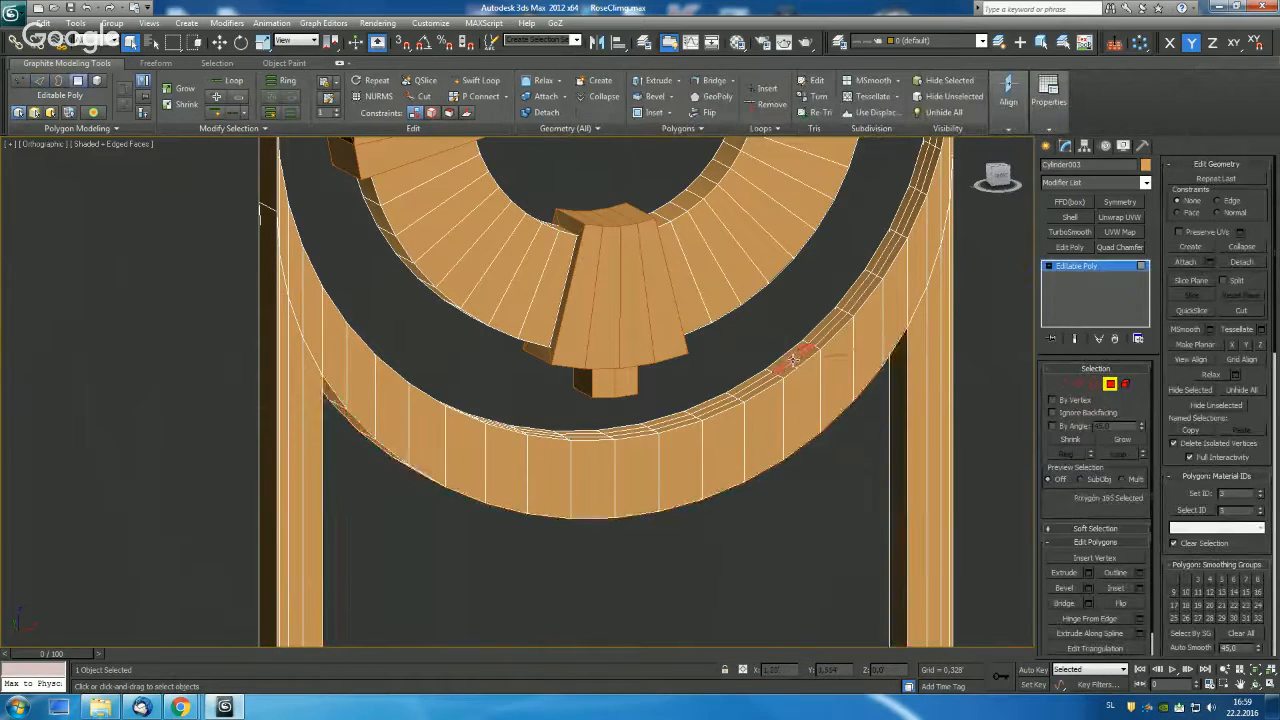
click(795, 357)
shift+click(829, 332)
scroll(832, 343, down, 5)
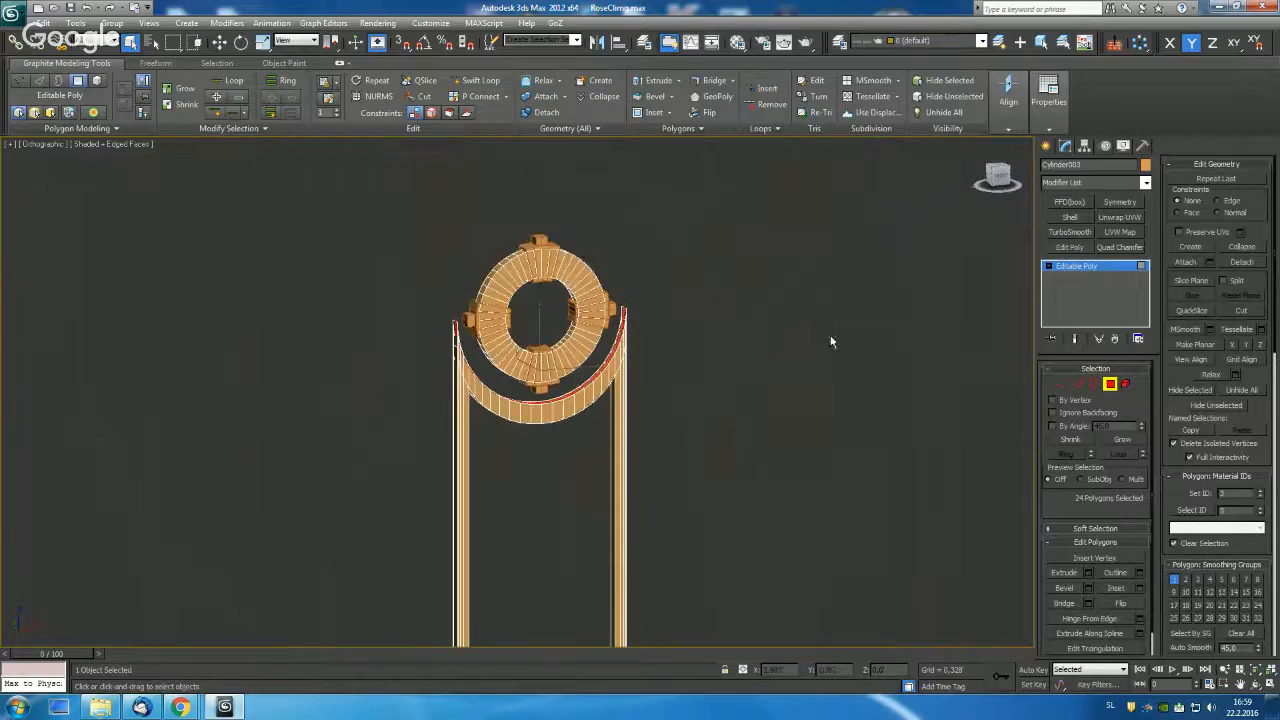
alt+middle_drag(832, 343, 775, 330)
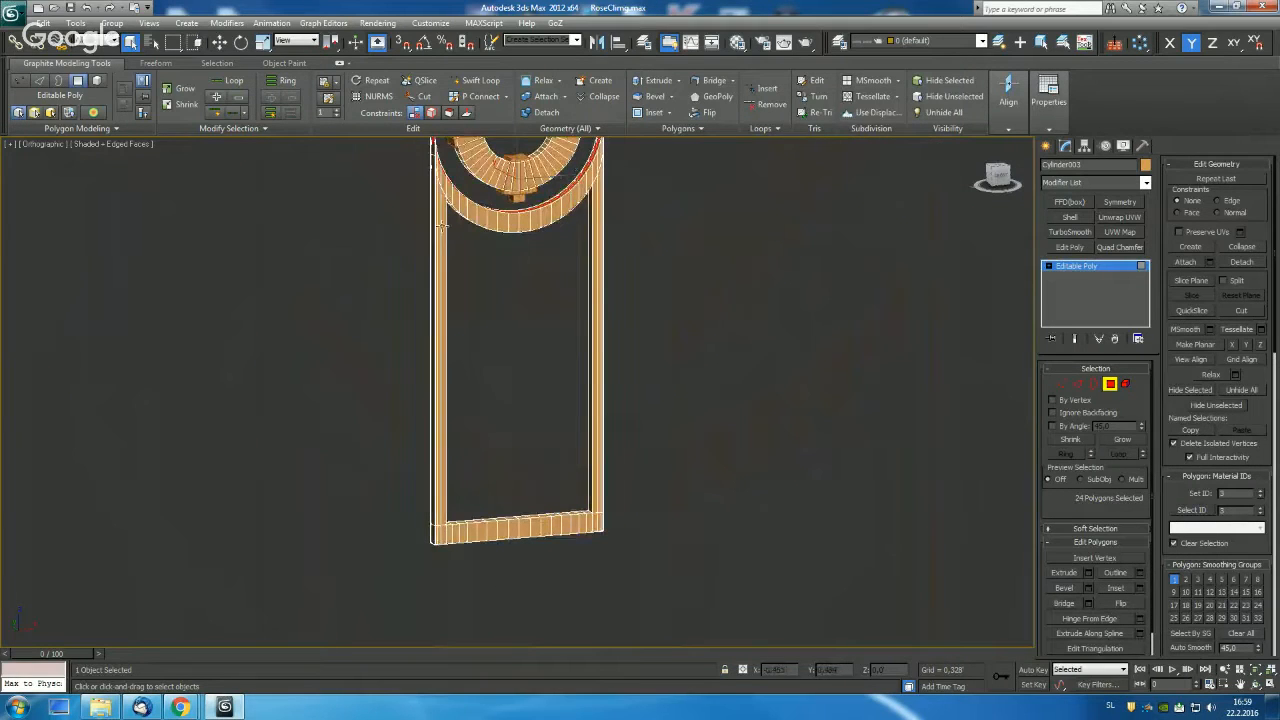
alt+middle_drag(441, 224, 760, 320)
scroll(580, 345, up, 2)
scroll(724, 257, up, 1)
click(652, 81)
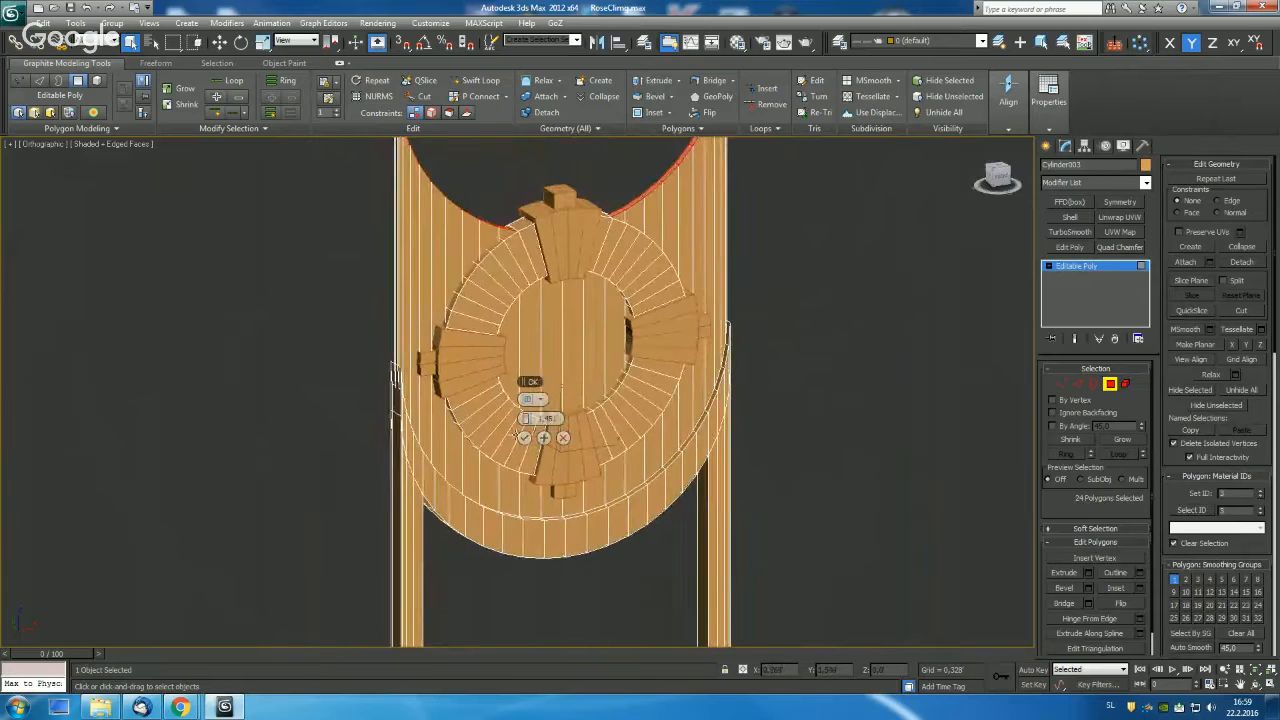
mouse_move(540, 418)
mouse_down()
mouse_move(478, 416)
mouse_move(214, 349)
mouse_move(525, 418)
mouse_up()
click(540, 398)
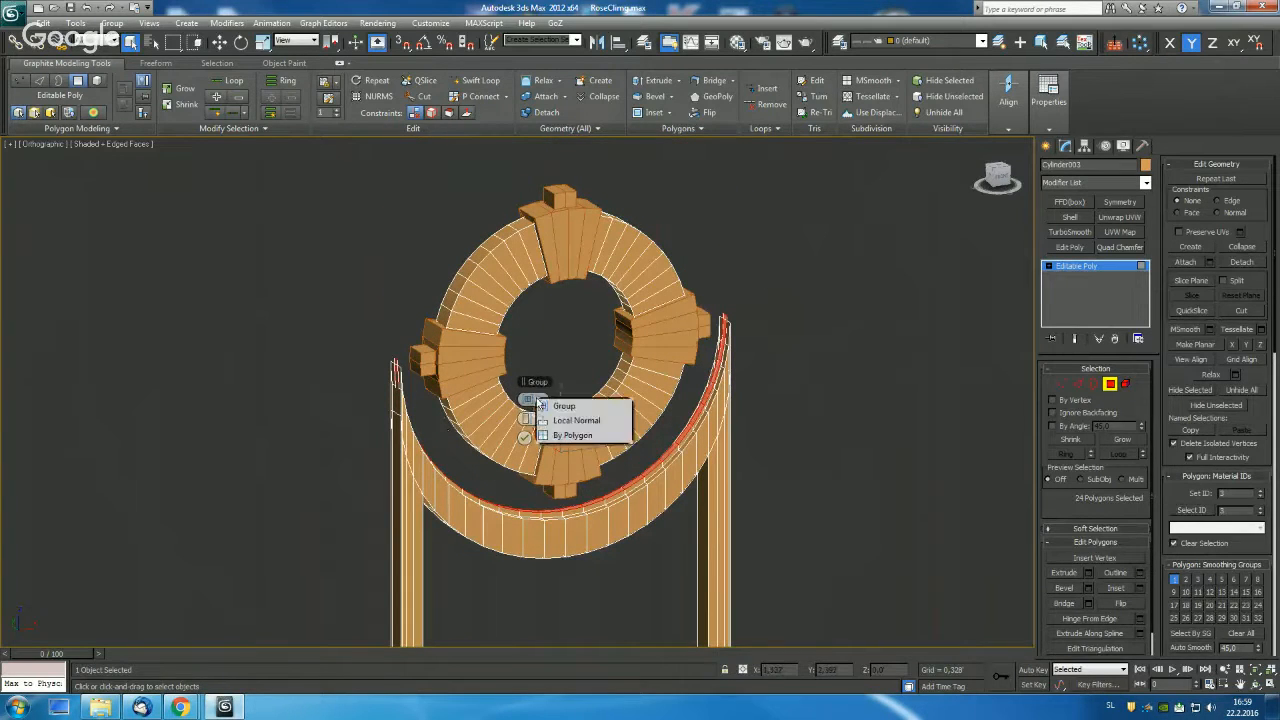
click(550, 418)
alt+middle_drag(842, 421, 745, 475)
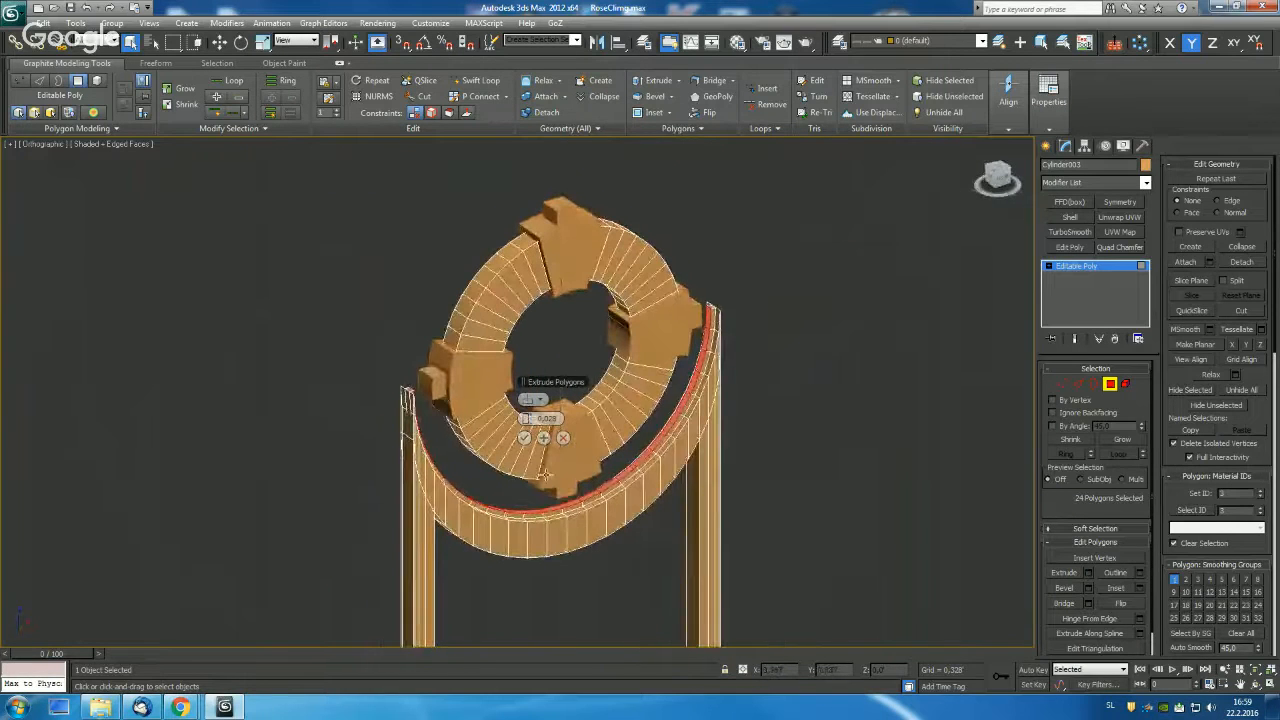
click(524, 438)
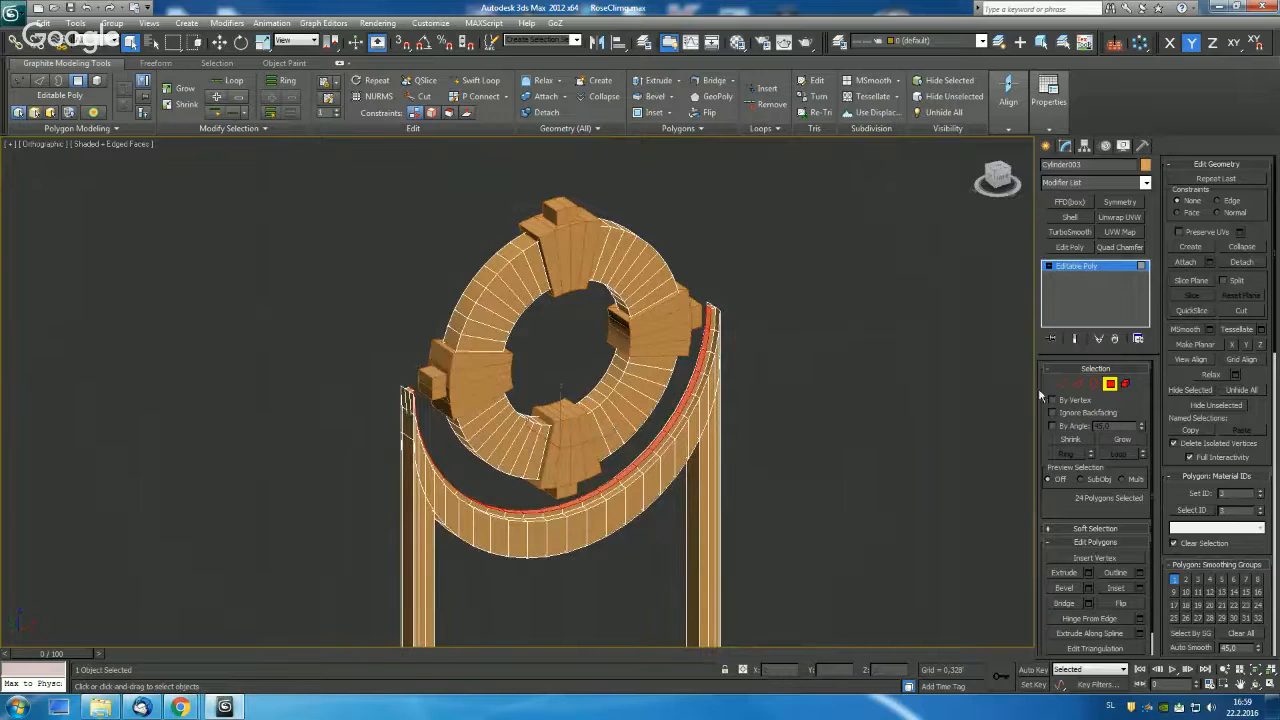
click(1110, 385)
alt+middle_drag(902, 389, 760, 361)
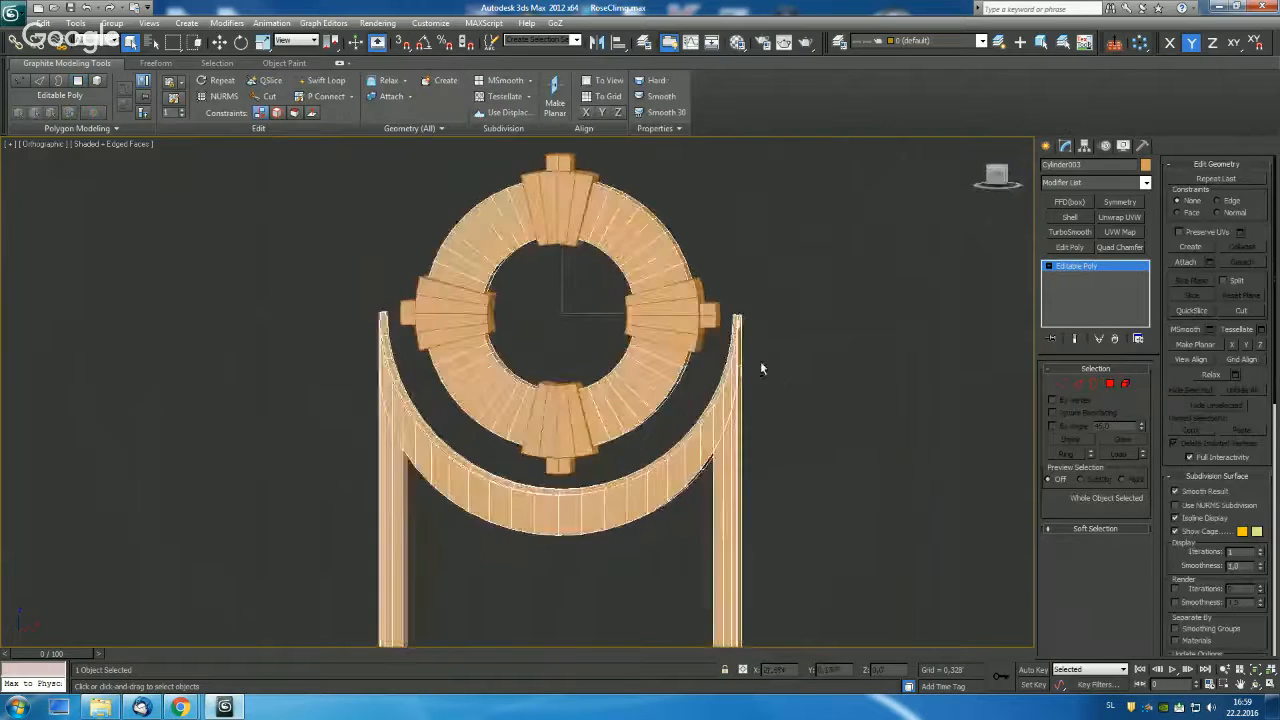
scroll(835, 292, up, 2)
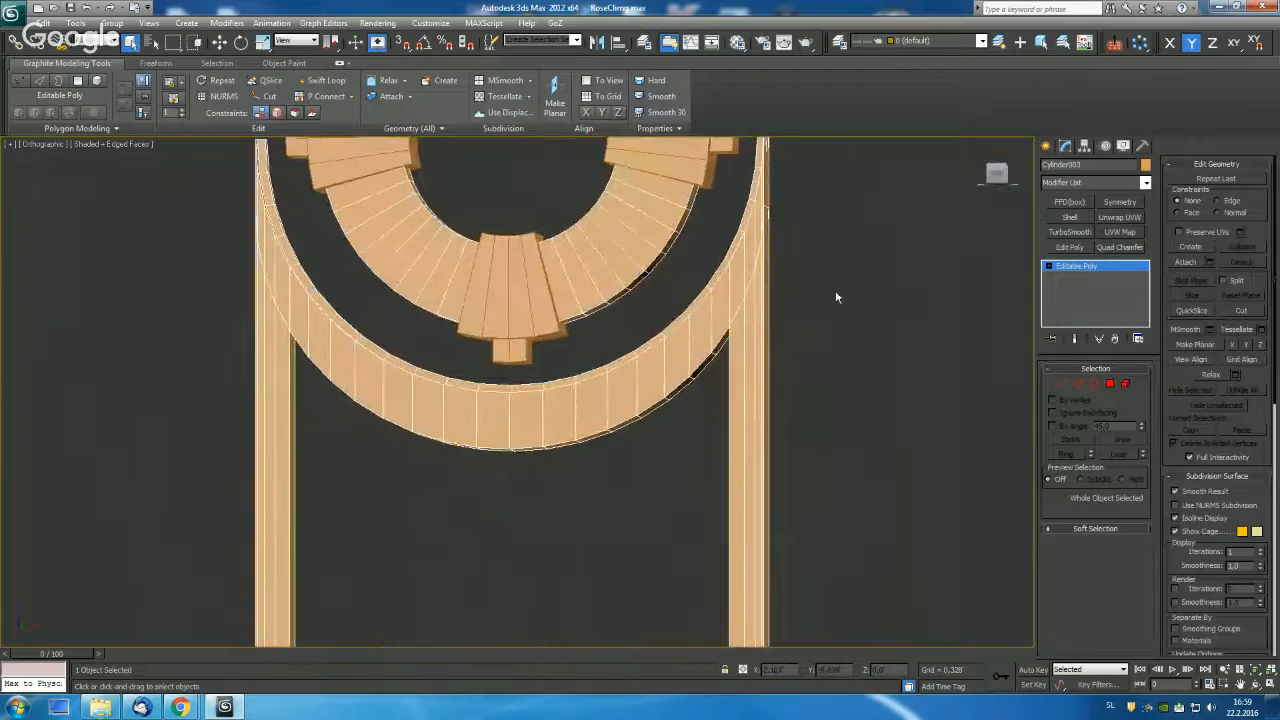
scroll(835, 335, down, 4)
alt+middle_drag(790, 359, 740, 341)
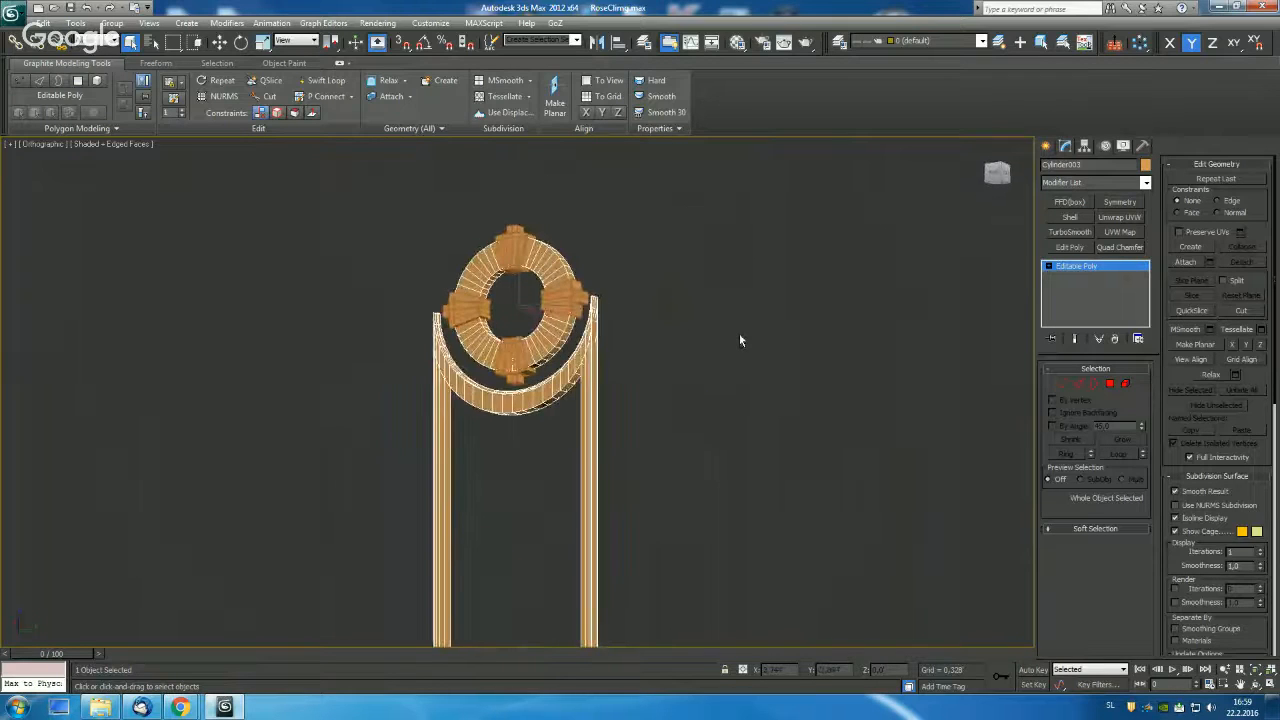
Create a tall, narrow plane about 5.548' by 0.215' beside the frame in the front view, with 1 length and 1 width segment.
key(f)
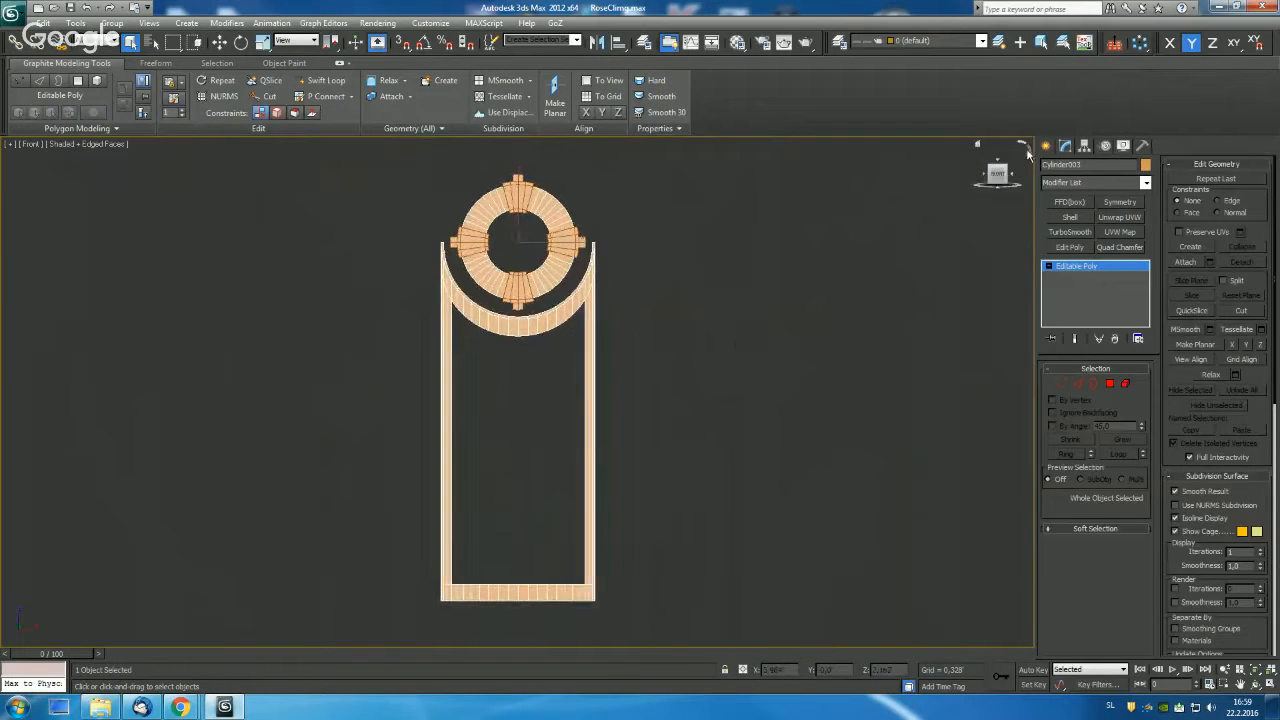
click(1046, 146)
click(1125, 288)
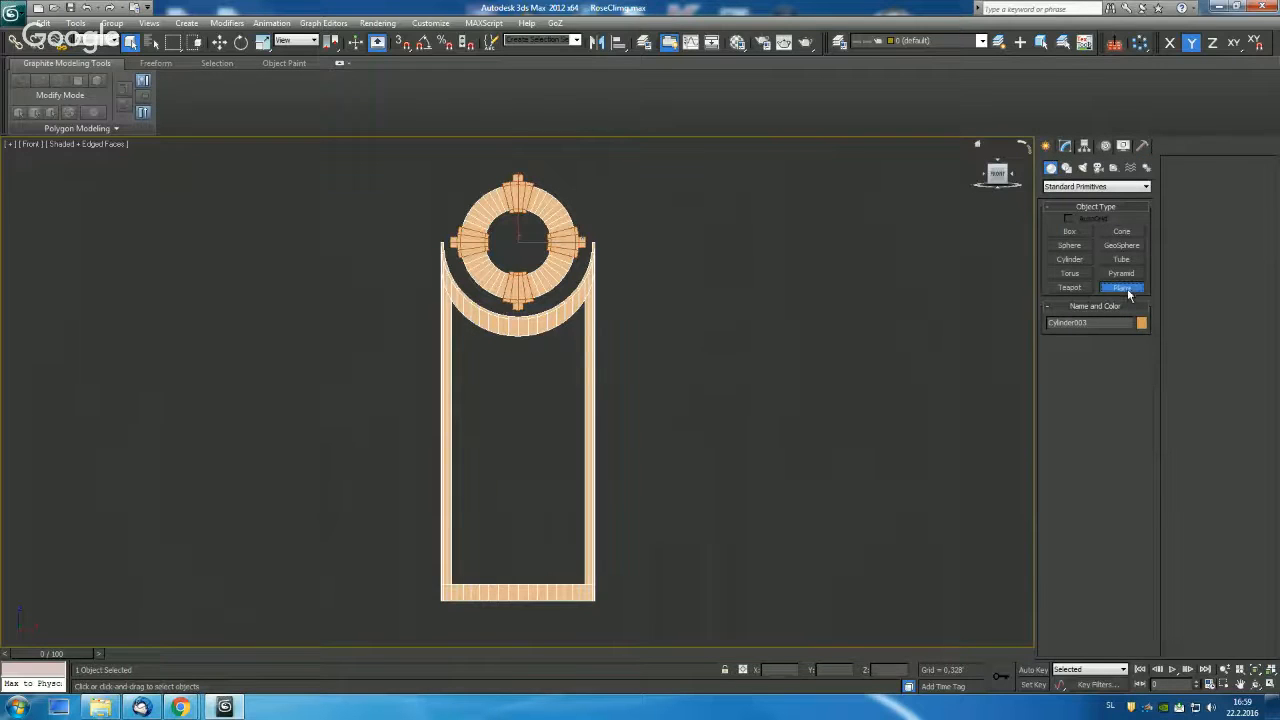
drag(599, 152, 619, 634)
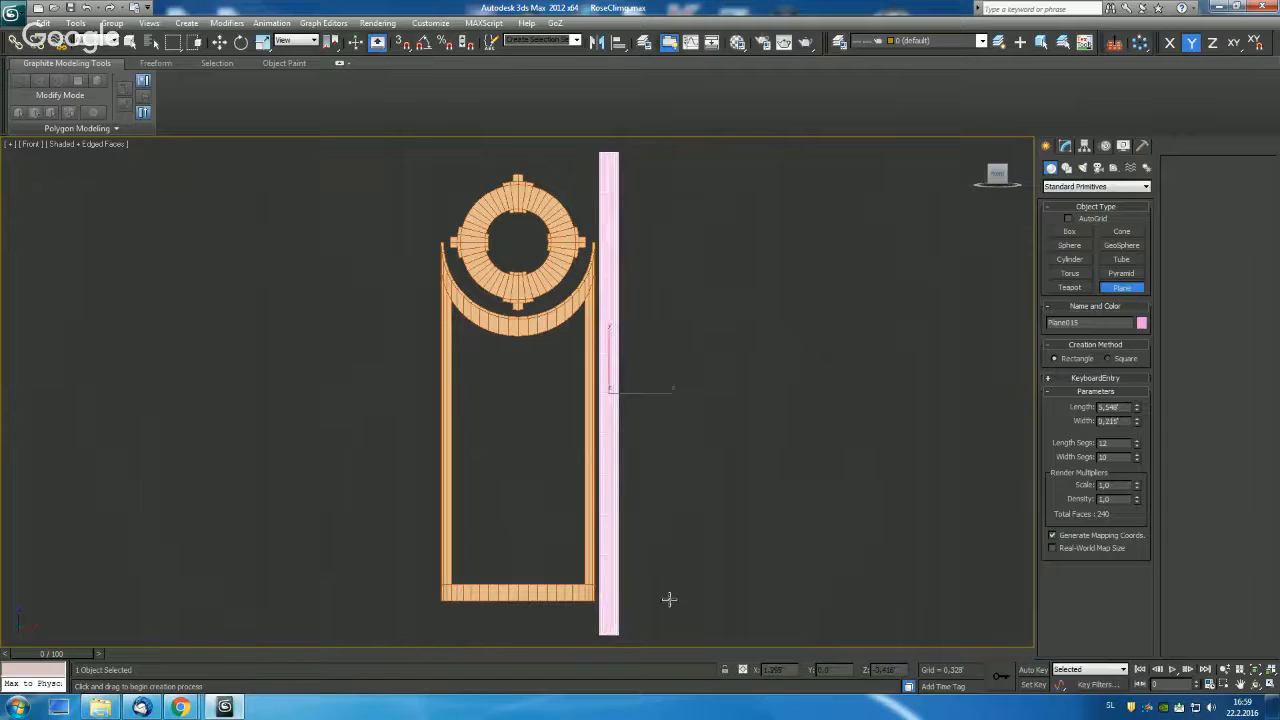
right_click(1137, 445)
right_click(1137, 460)
middle_drag(774, 325, 782, 374)
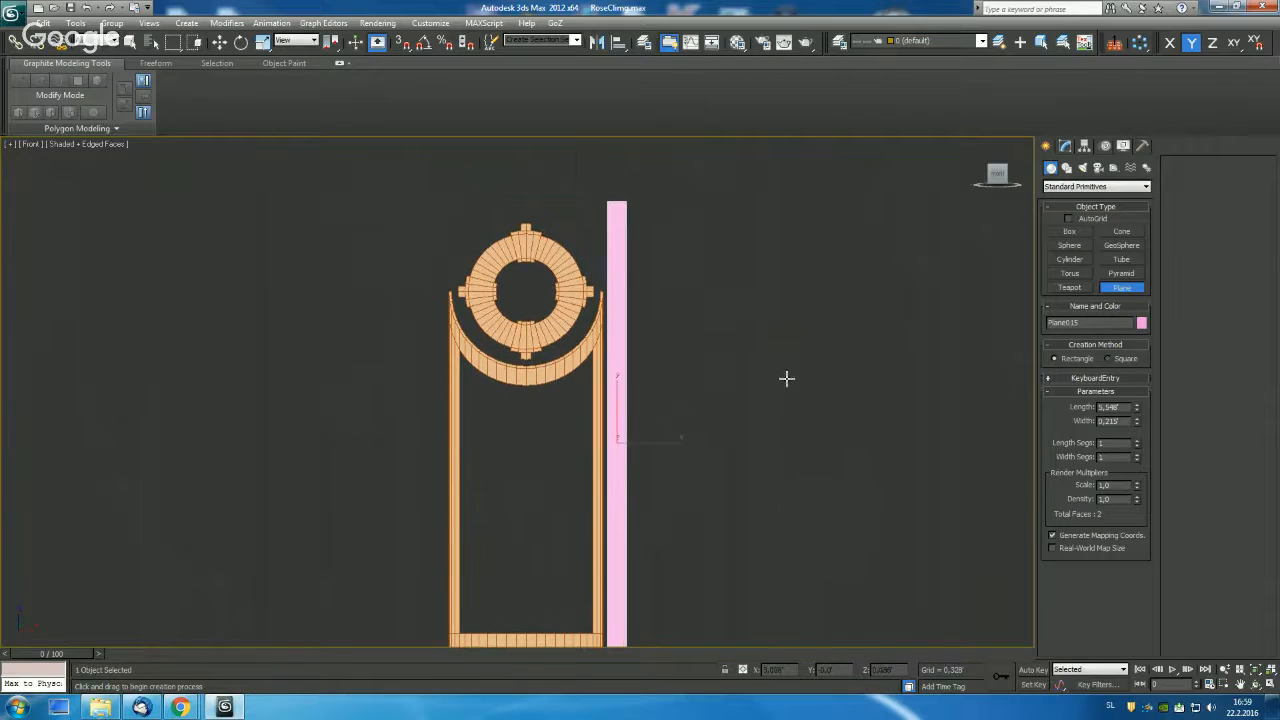
right_click(777, 312)
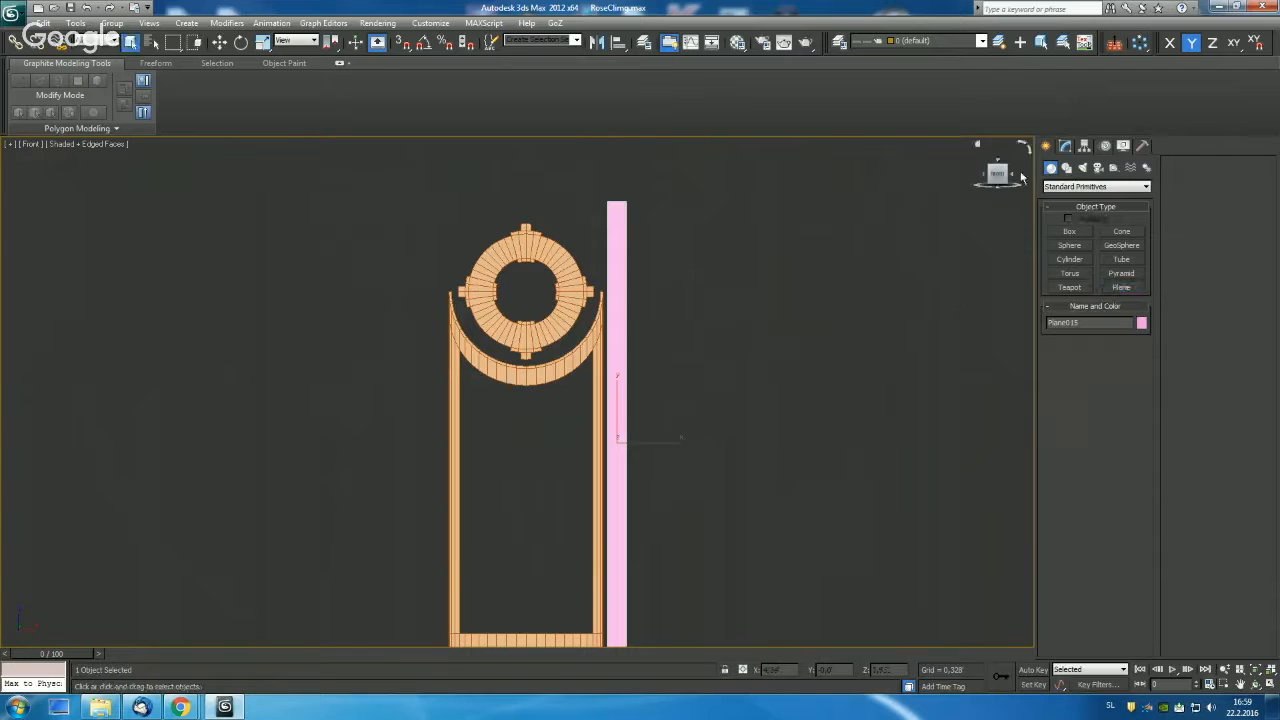
Thicken the new plane into a post using a Shell modifier with an outer amount of about 0.15'.
click(1065, 146)
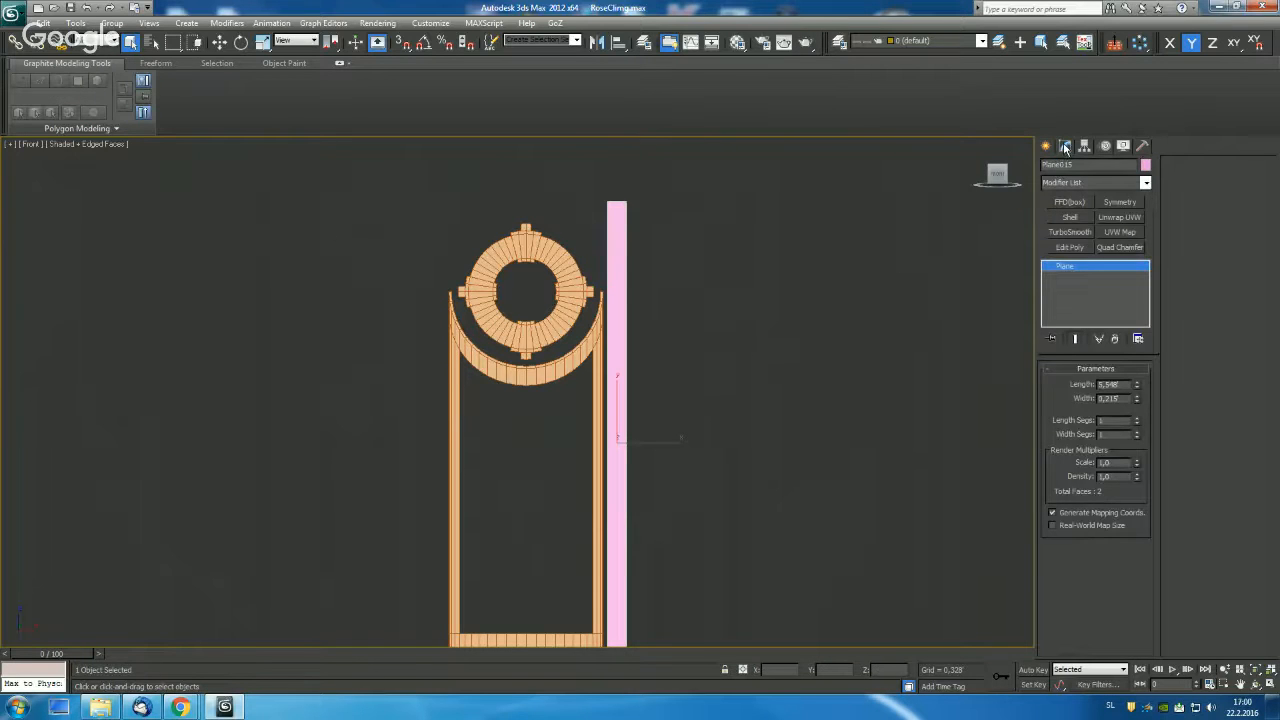
click(1070, 217)
alt+middle_drag(869, 283, 700, 284)
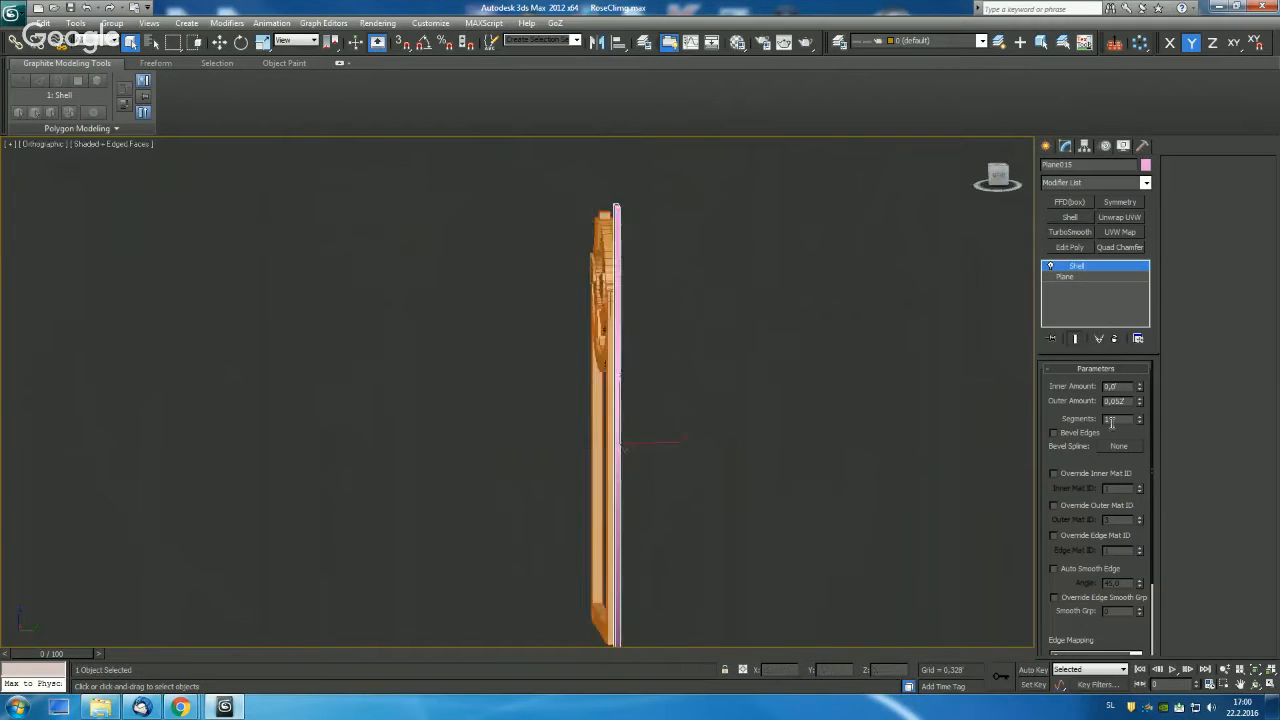
drag(1142, 403, 1142, 386)
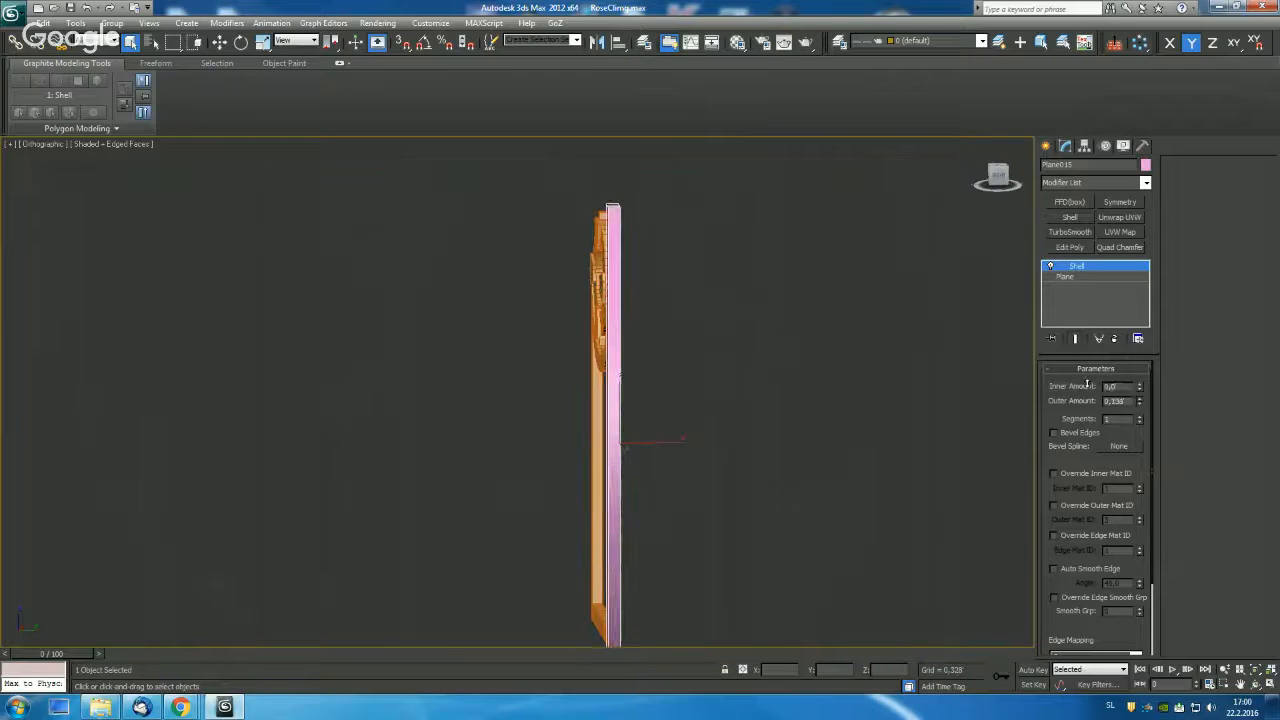
alt+middle_drag(800, 340, 808, 434)
key(t)
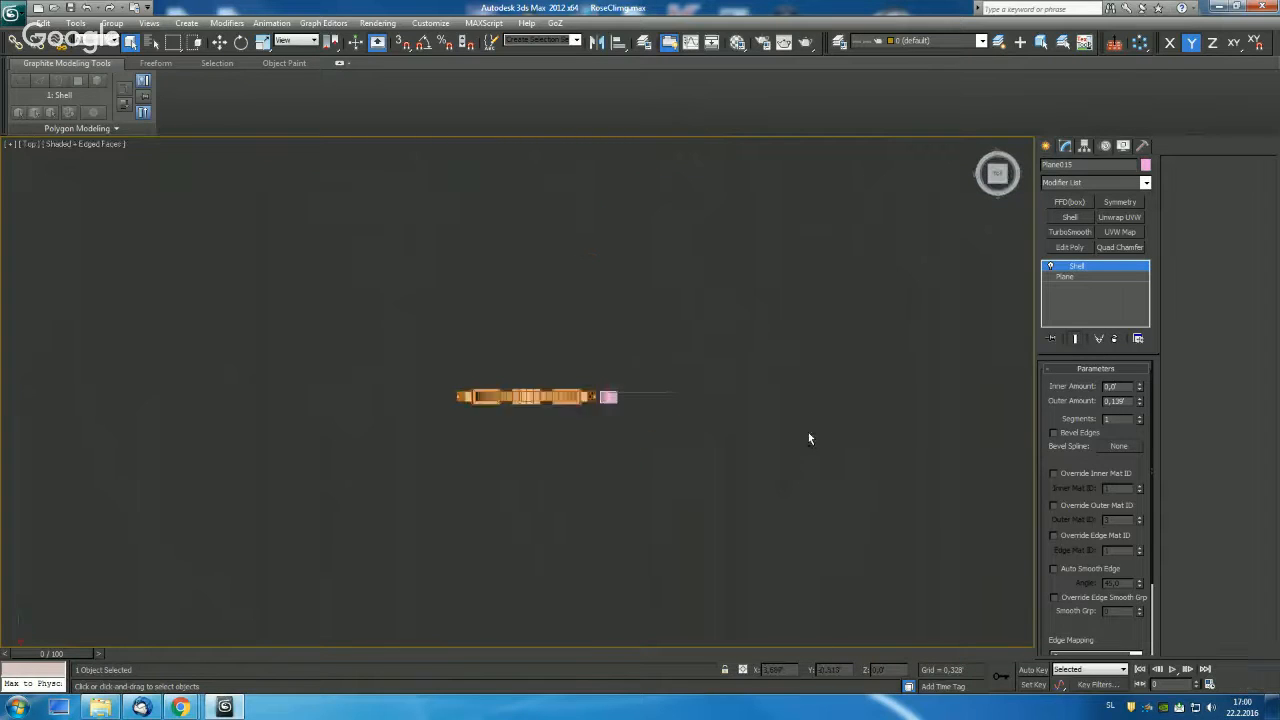
key(z)
scroll(752, 460, down, 5)
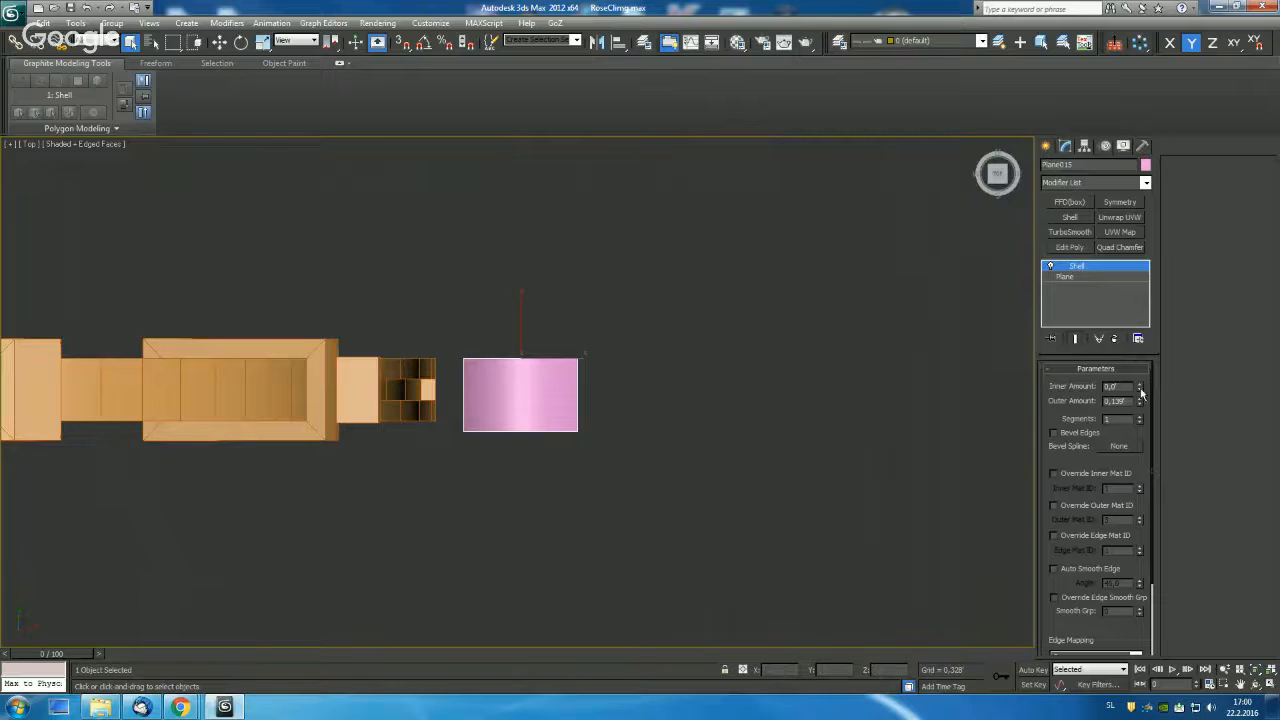
drag(1142, 403, 1141, 397)
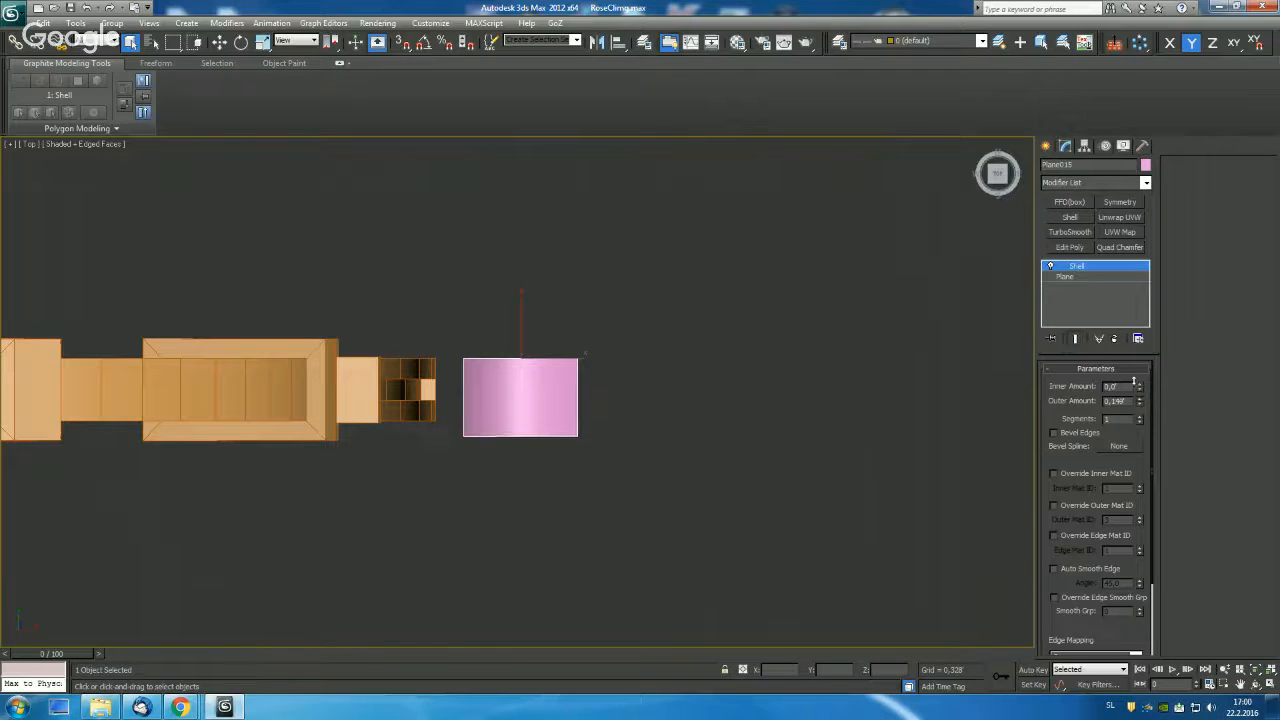
Collapse the post's modifier stack and convert the object to an Editable Poly.
right_click(1069, 268)
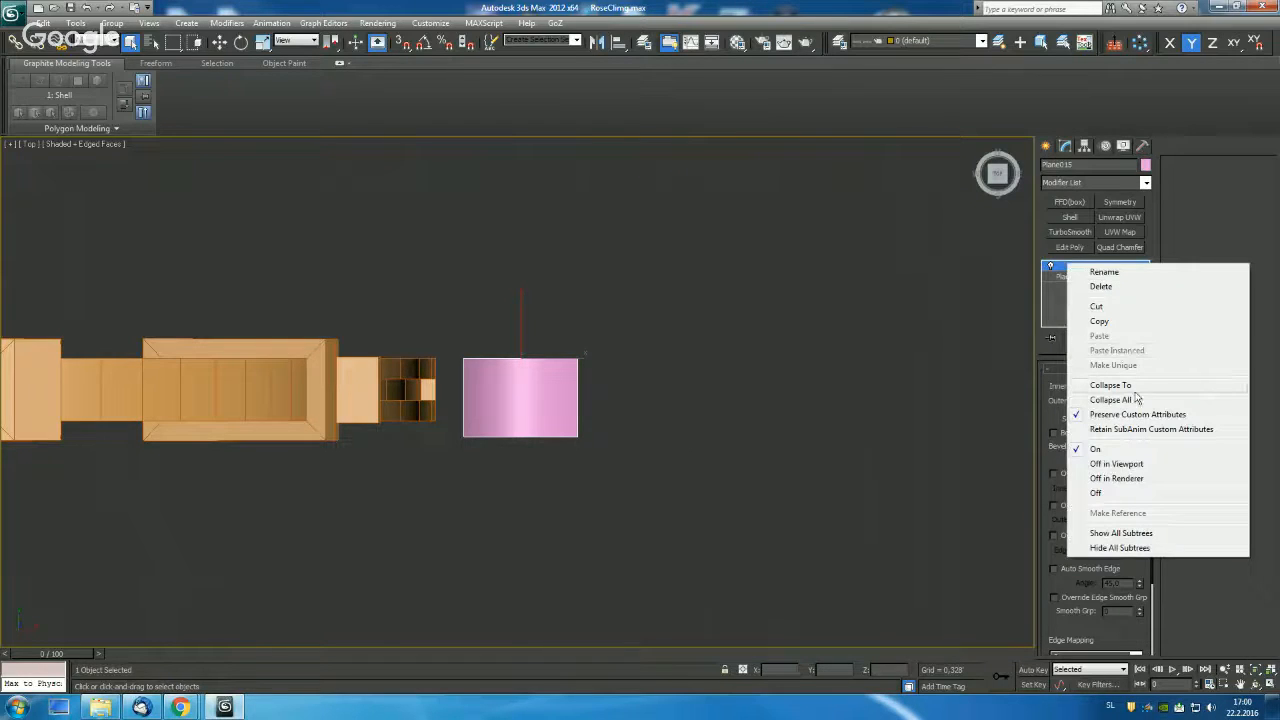
click(1110, 400)
right_click(1068, 278)
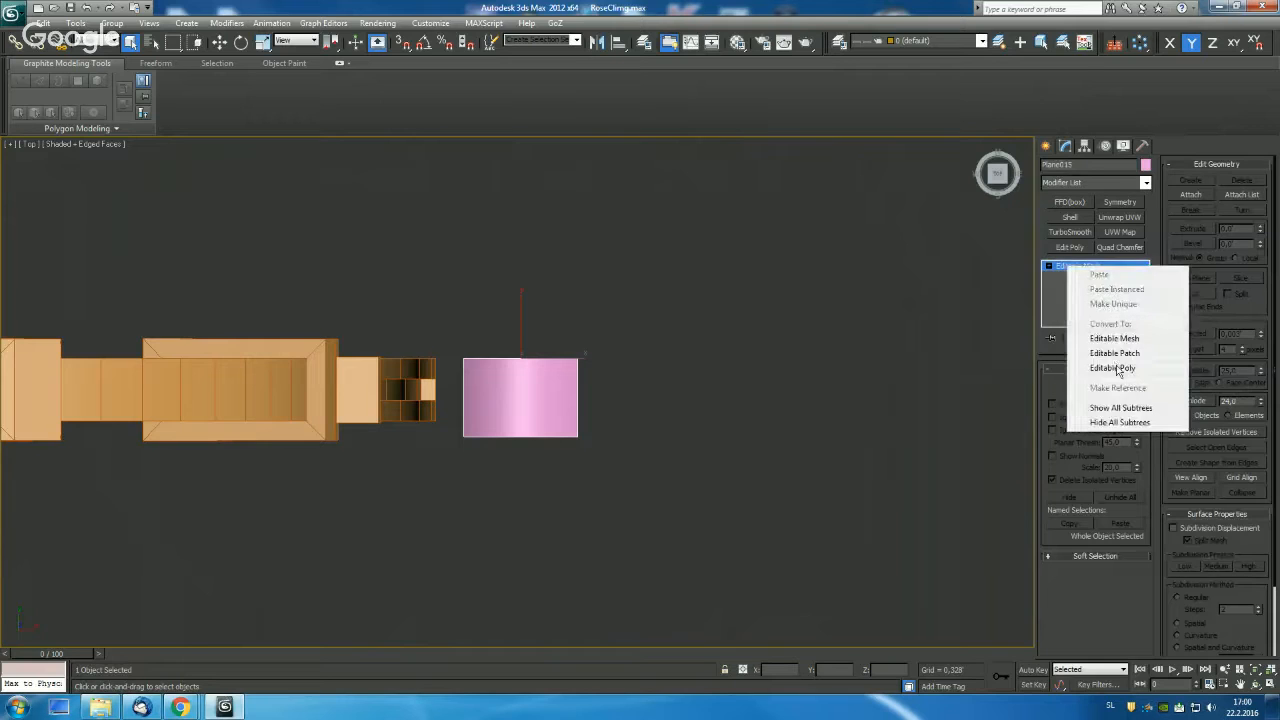
click(1110, 370)
Center the post's pivot on the object.
click(1084, 145)
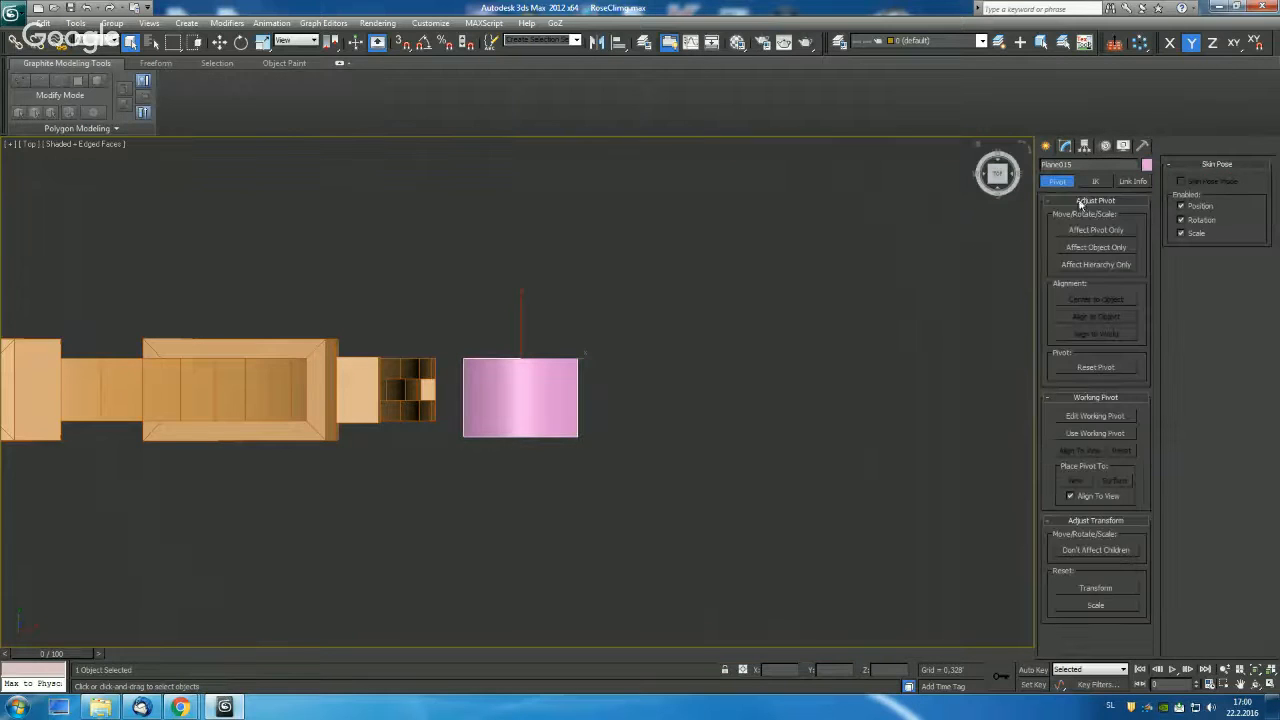
click(1103, 231)
click(1105, 299)
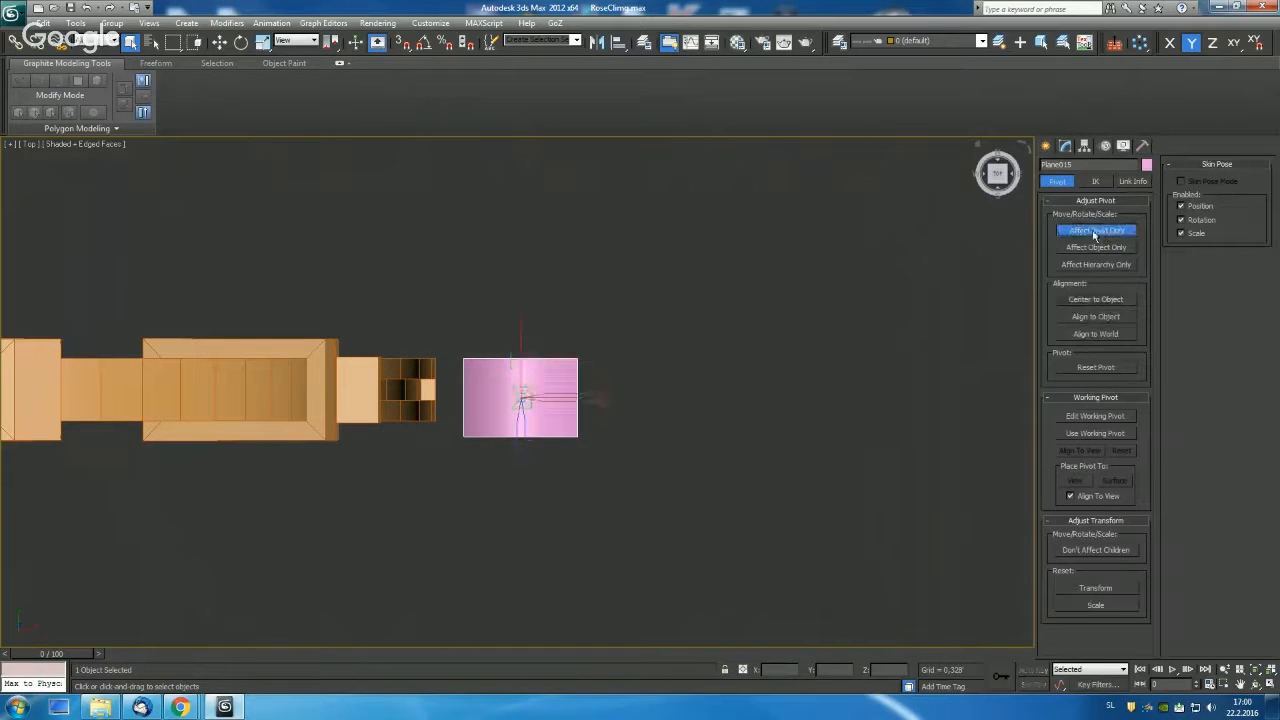
click(1096, 230)
Align the post with the middle of the frame's thickness using midpoint snapping, and move it along X against the frame's side.
key(w)
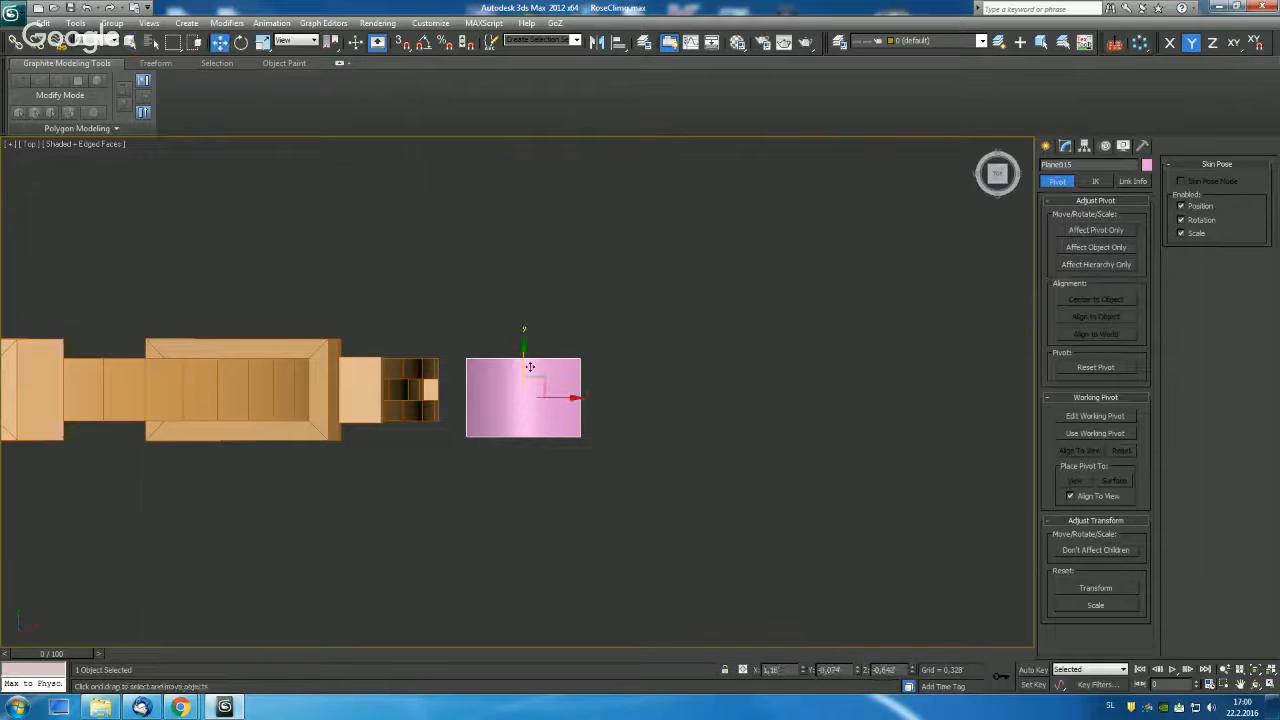
key(s)
right_click(406, 47)
click(718, 260)
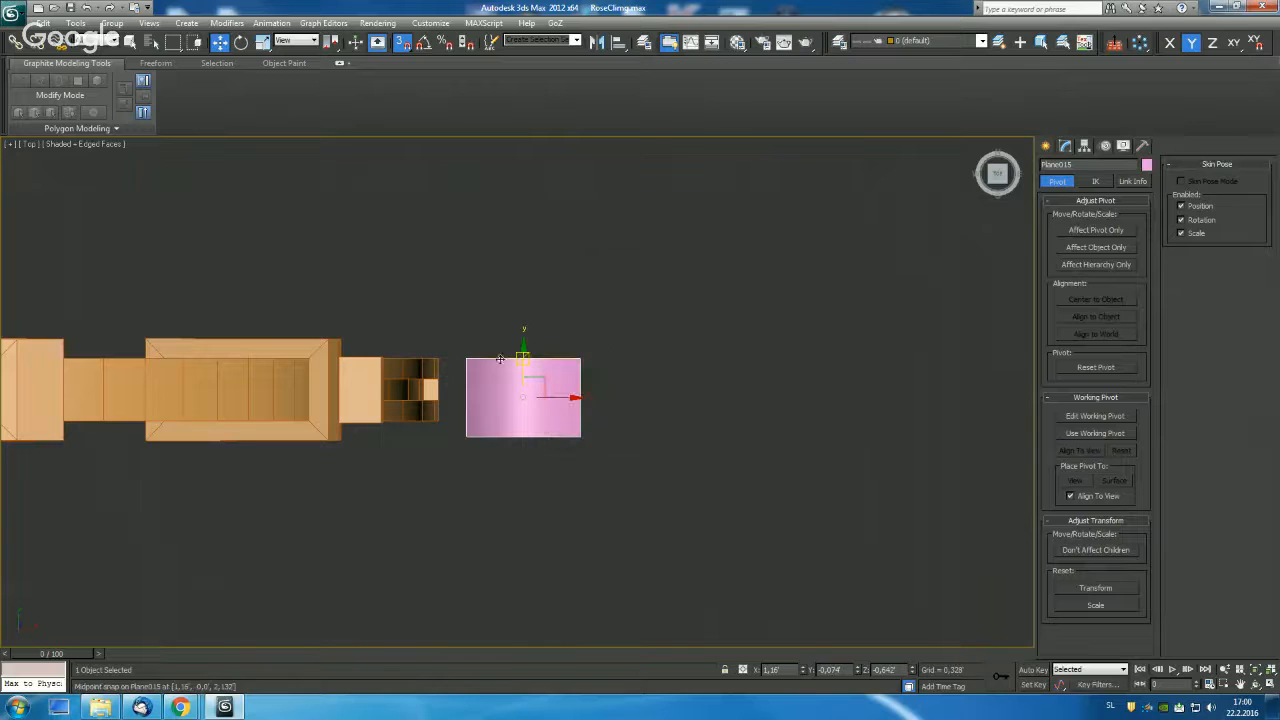
drag(520, 358, 437, 387)
key(s)
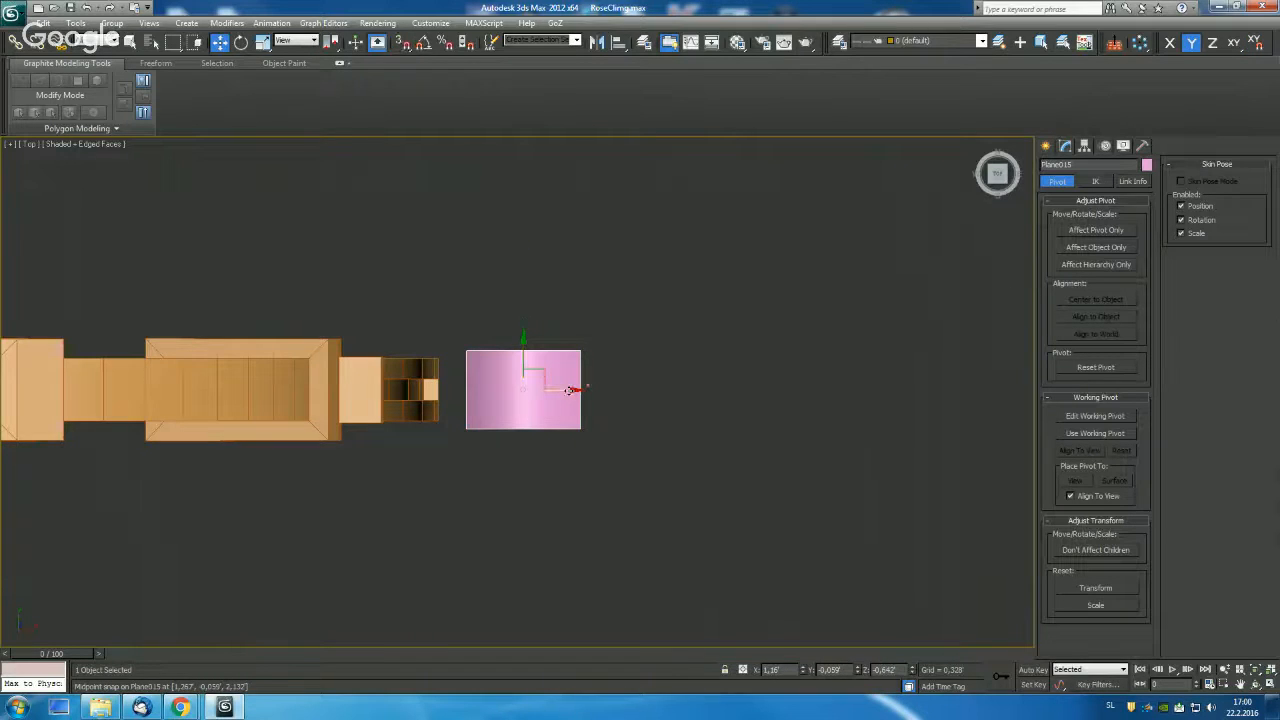
drag(566, 390, 537, 391)
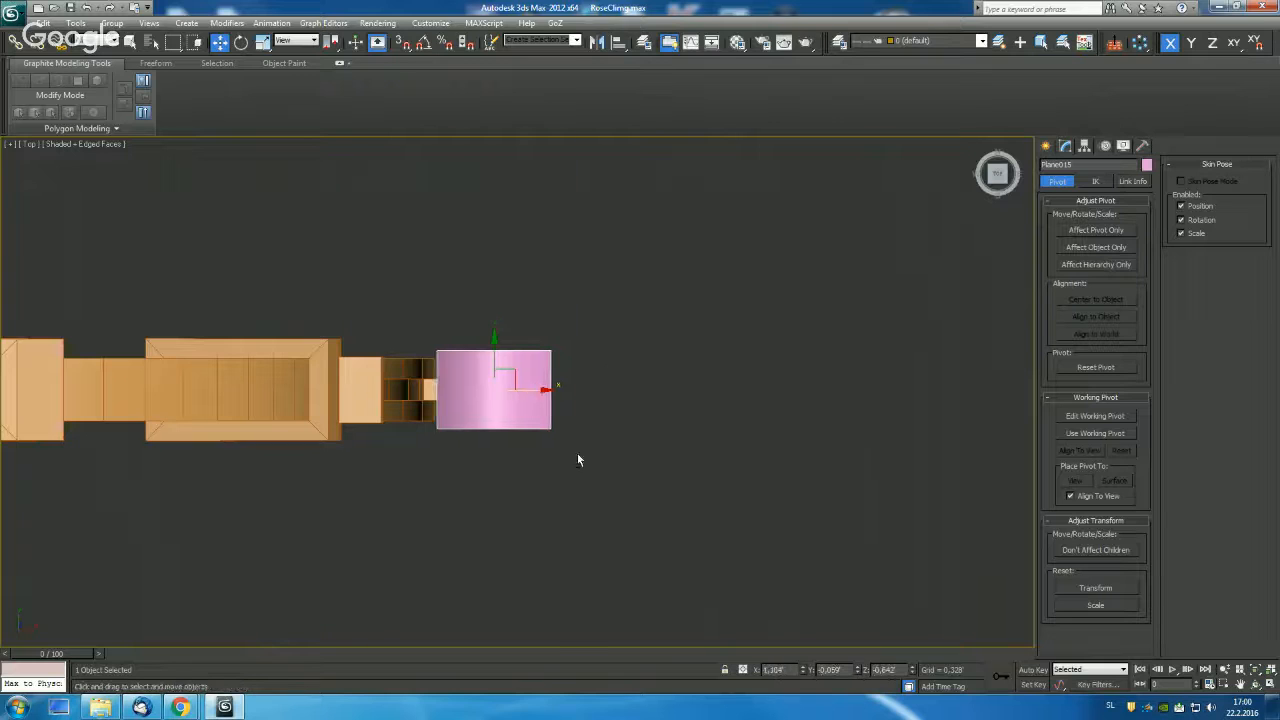
Insert two edge loops across the post with Swift Loop, one near its bottom and one level with the frame's upper tips.
key(l)
key(f)
key(z)
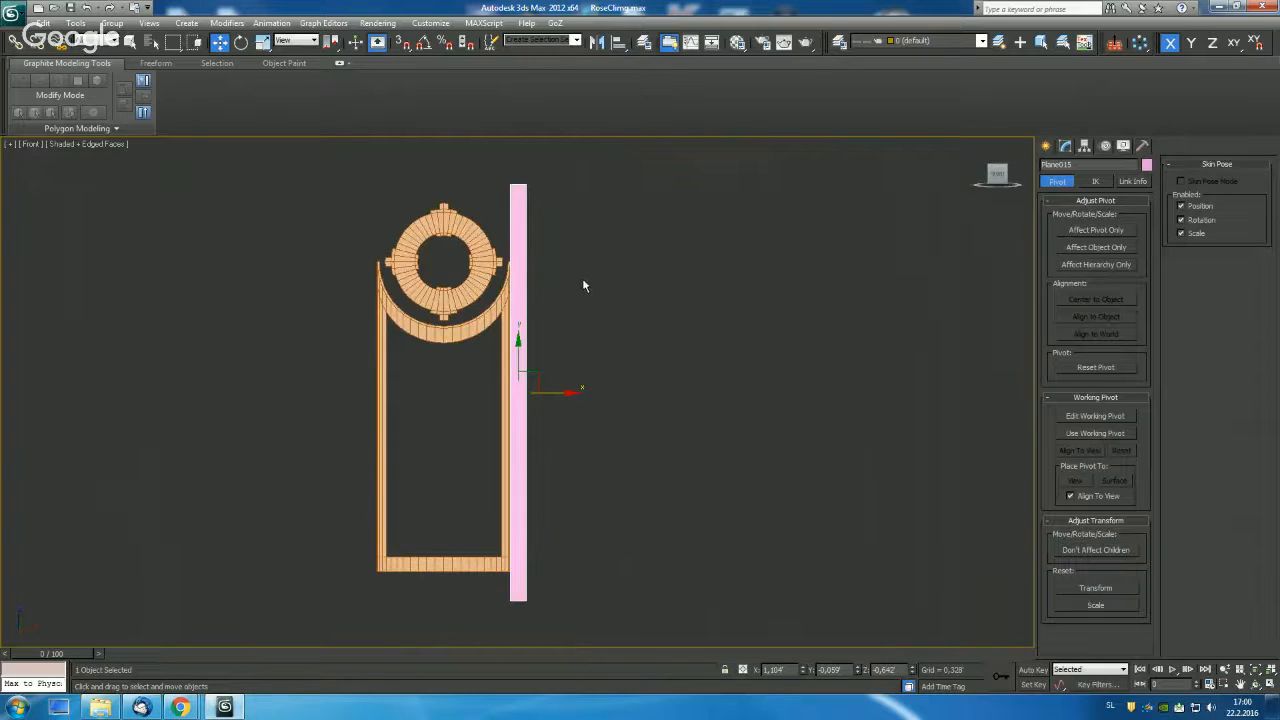
middle_drag(627, 442, 627, 420)
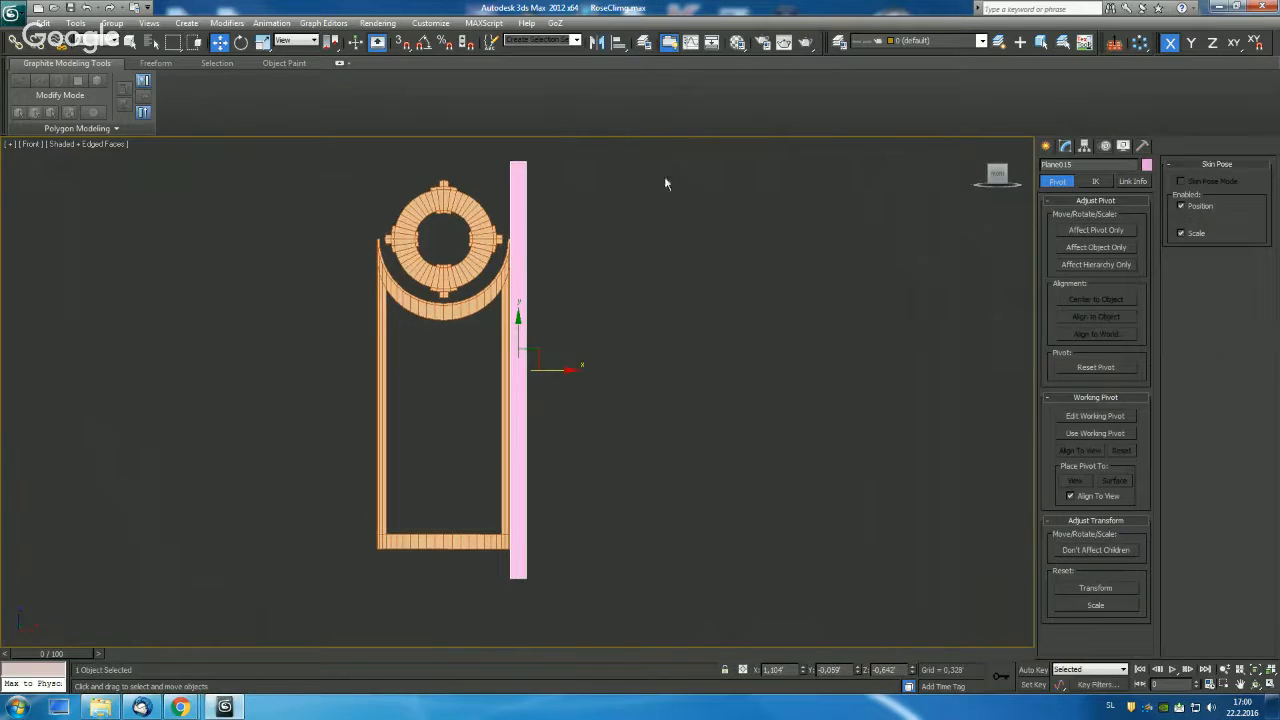
click(1065, 146)
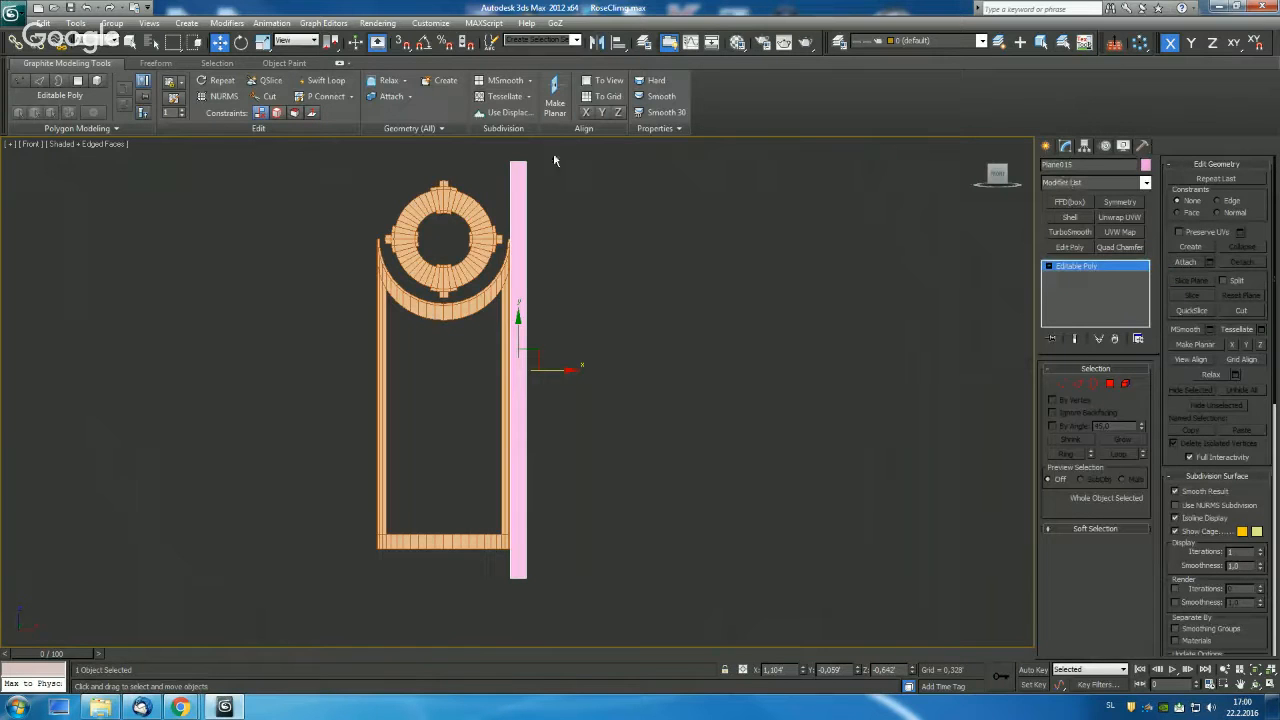
click(320, 80)
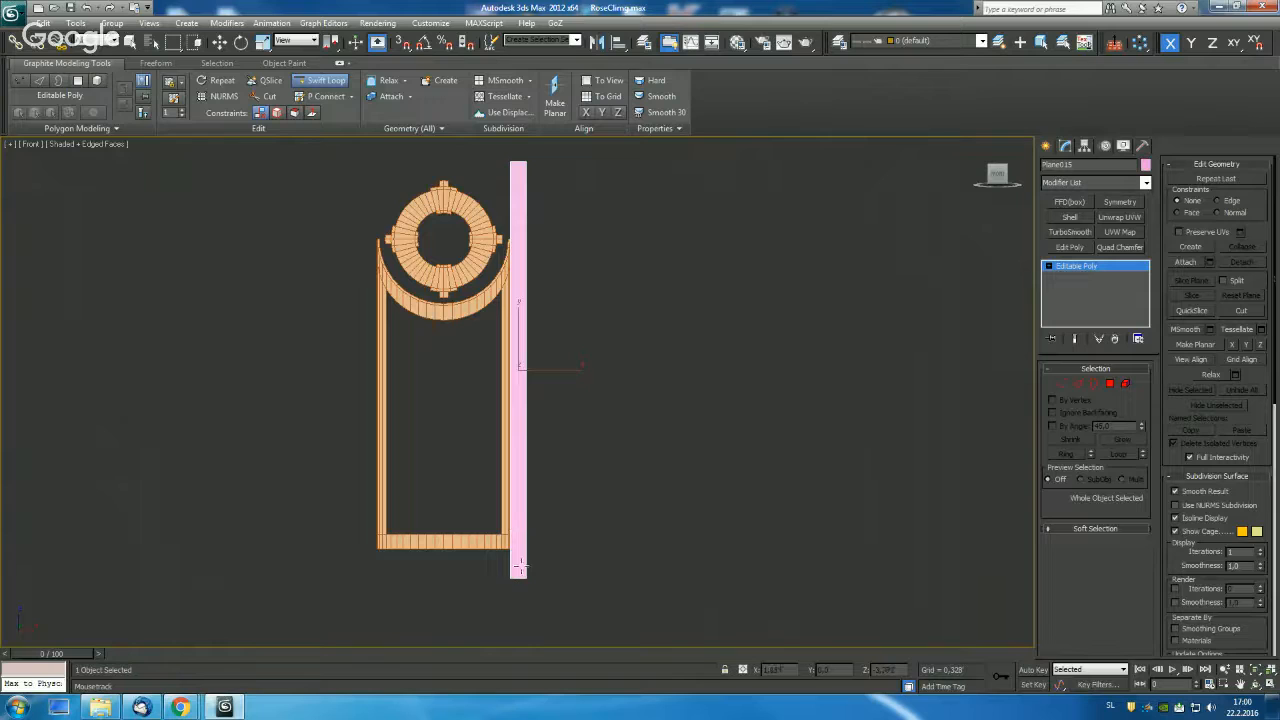
key(w)
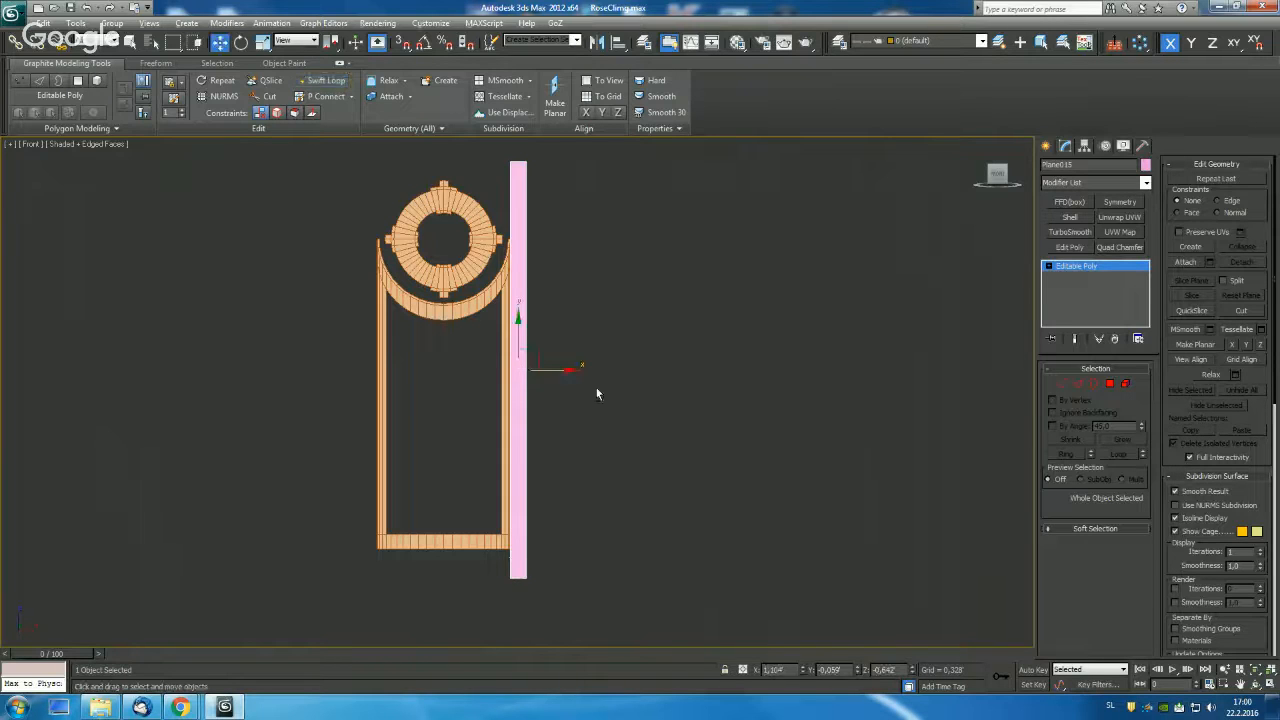
alt+middle_drag(597, 389, 668, 385)
scroll(671, 389, up, 5)
alt+middle_drag(665, 338, 581, 287)
Scale the post wider along its depth in the left view to match the thickness of the ornament's wedge blocks.
key(f)
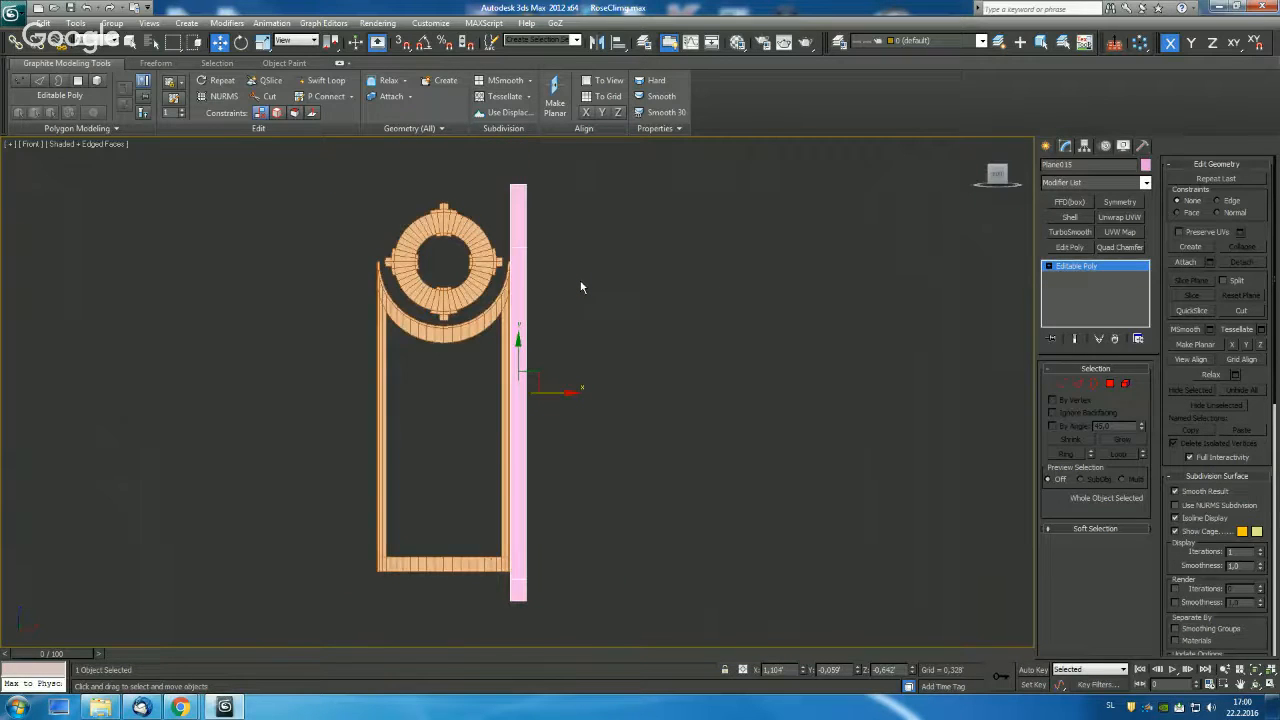
key(l)
scroll(605, 357, up, 5)
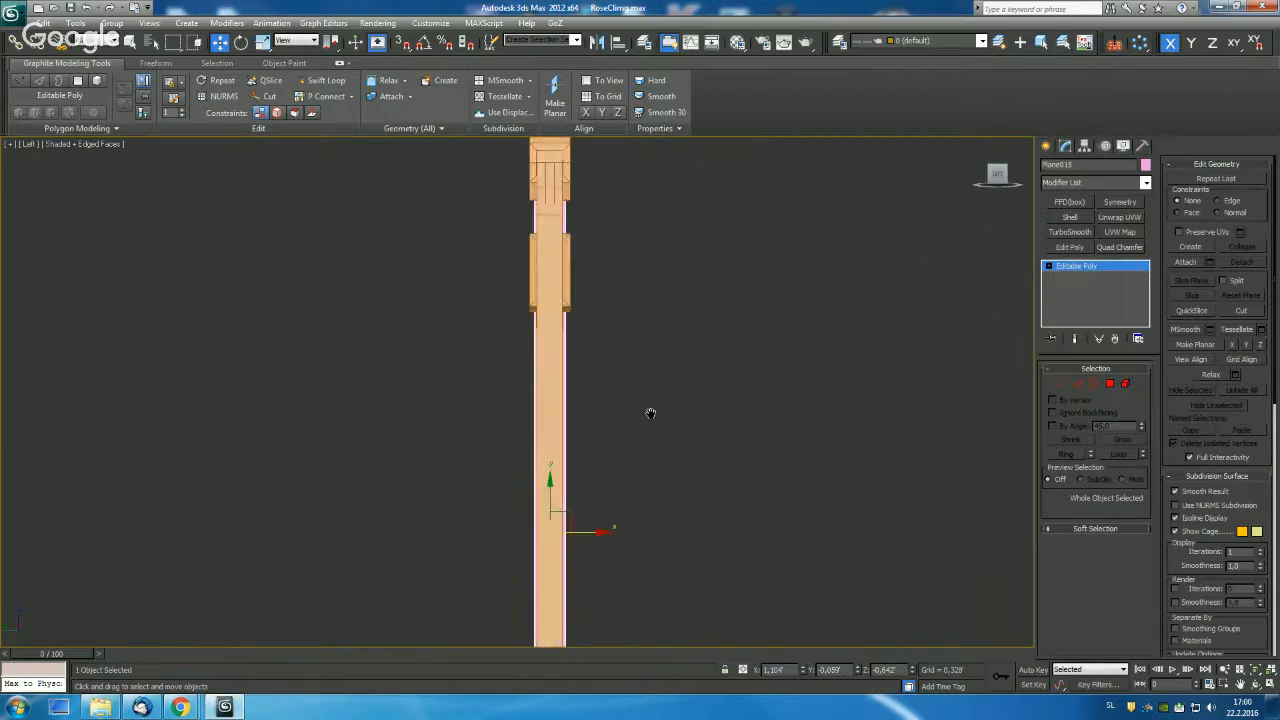
key(r)
drag(609, 536, 628, 534)
Select the post's long middle polygon facing the frame and inset it by 0.02'.
click(1108, 385)
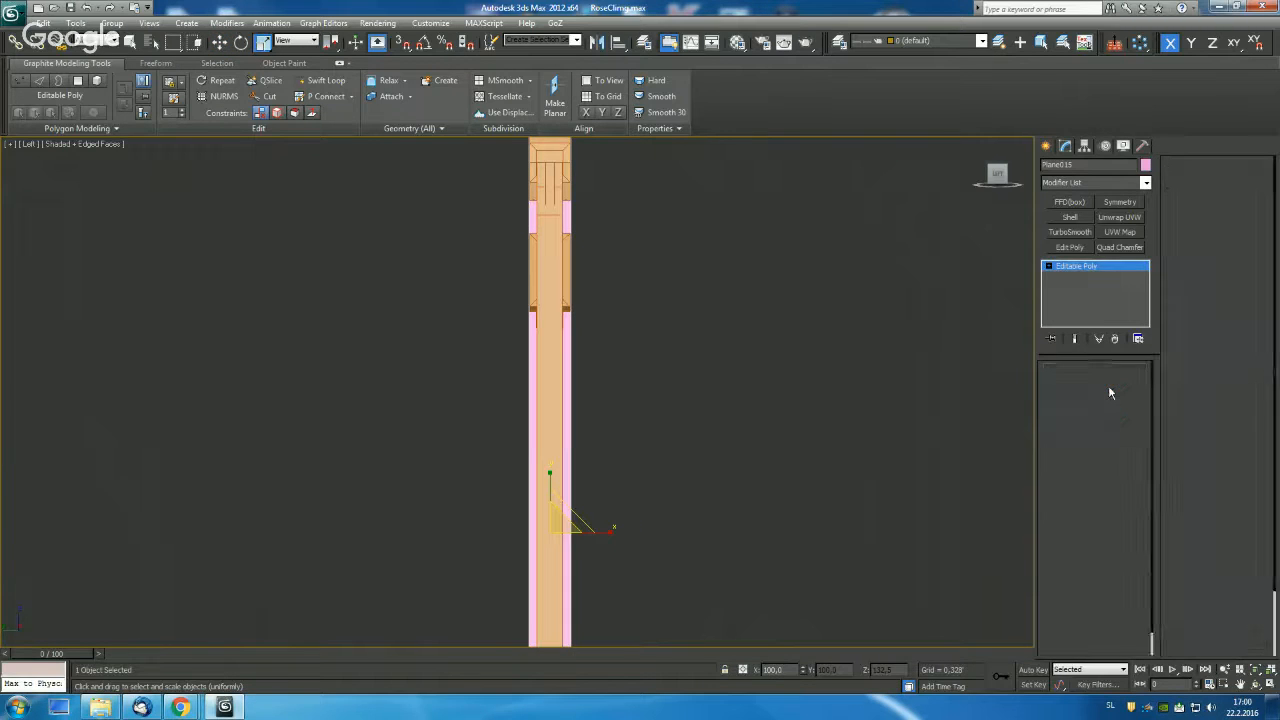
alt+middle_drag(637, 377, 668, 378)
click(550, 315)
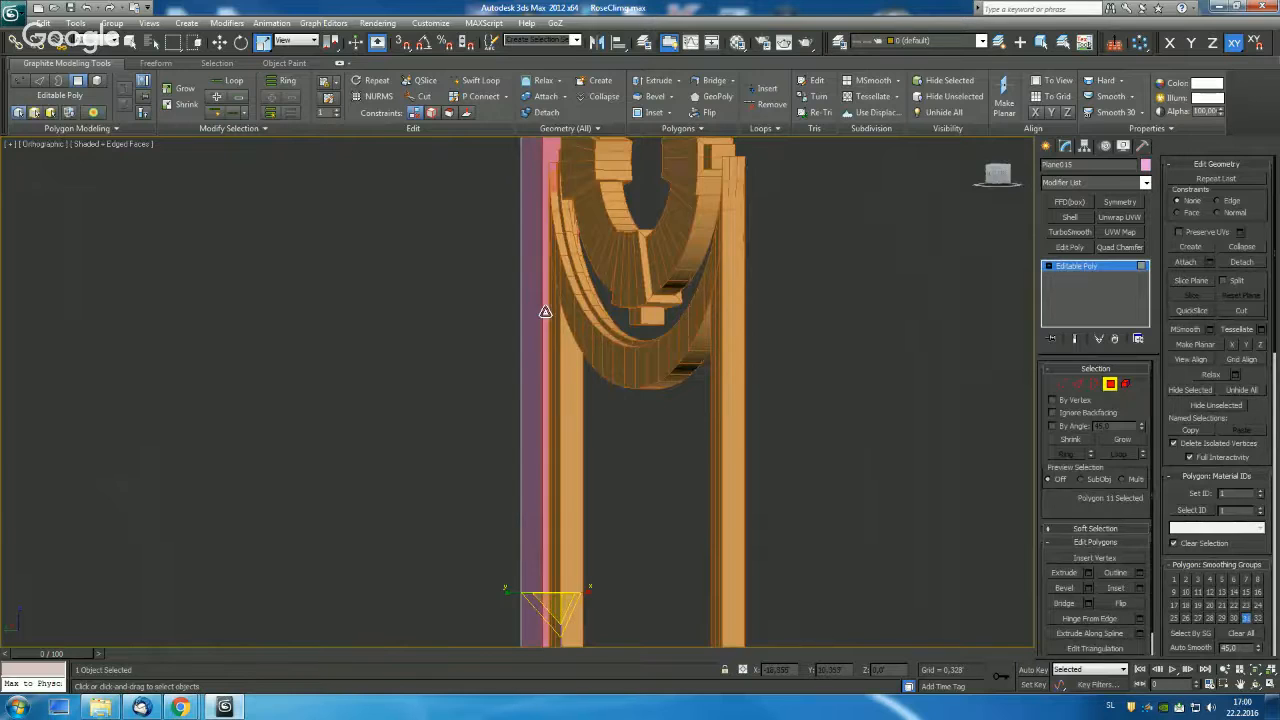
scroll(545, 312, down, 4)
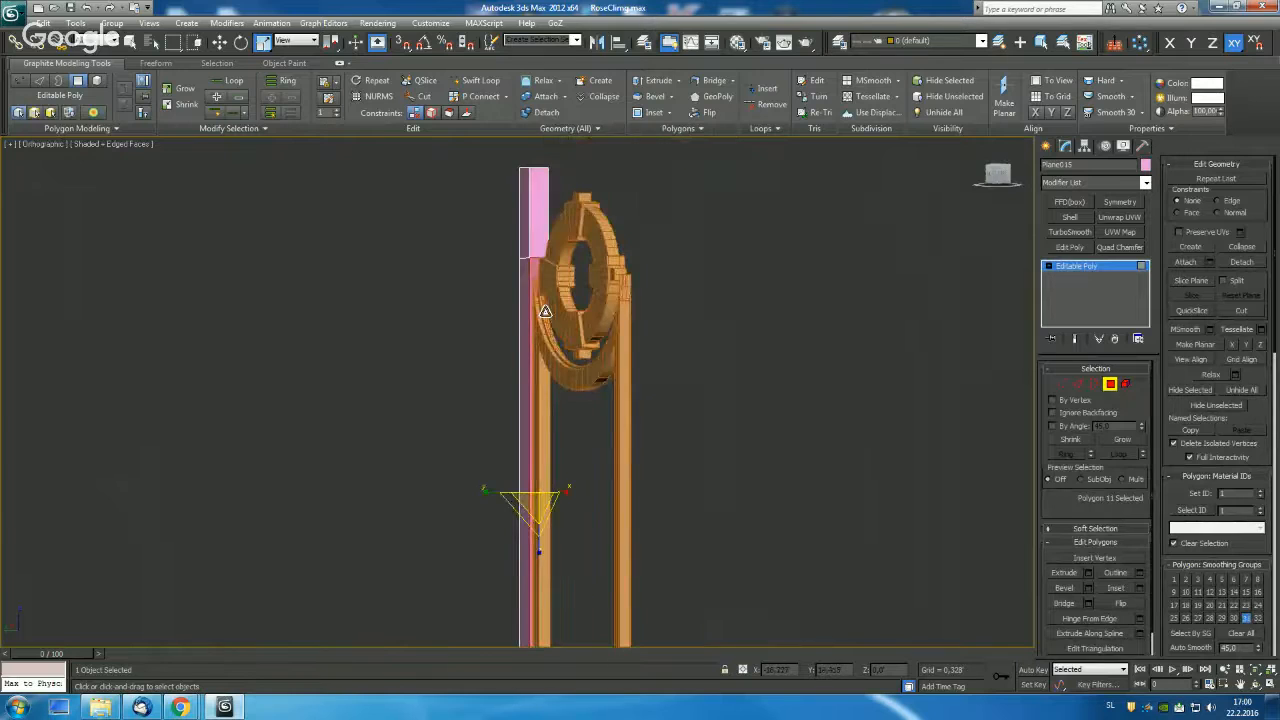
shift+click(653, 112)
scroll(700, 443, up, 4)
middle_drag(700, 443, 722, 490)
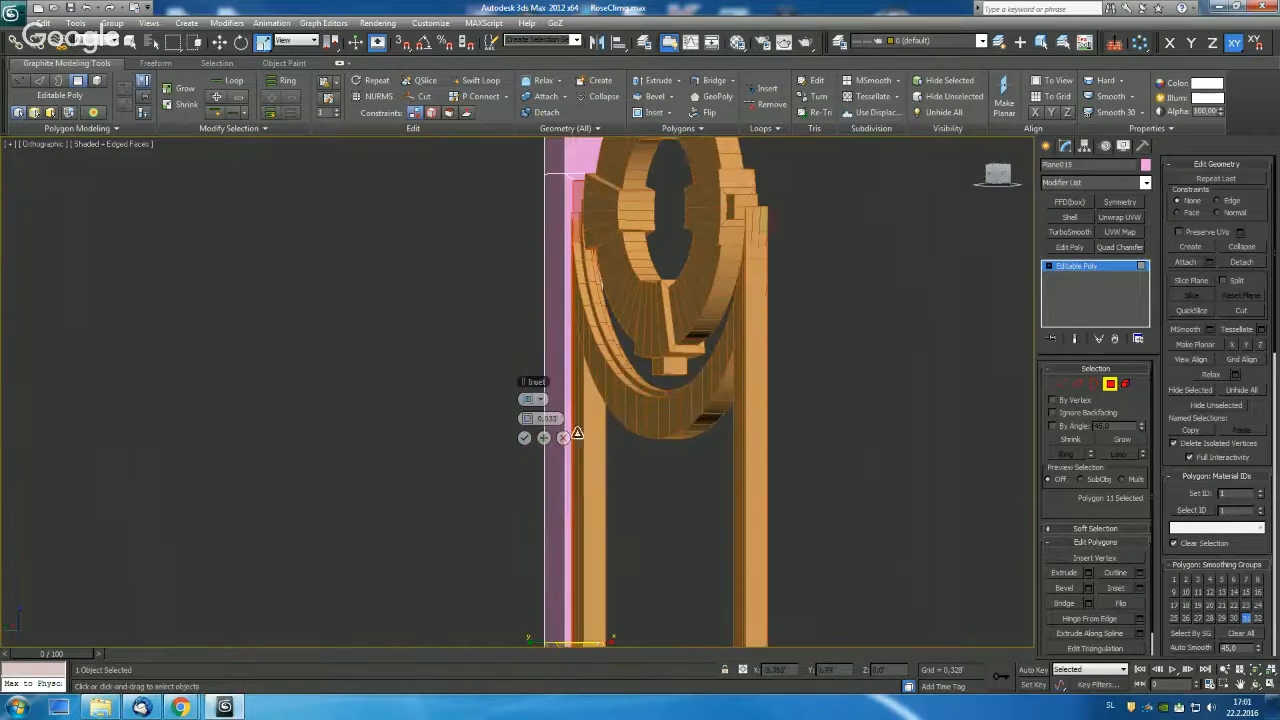
drag(530, 419, 529, 419)
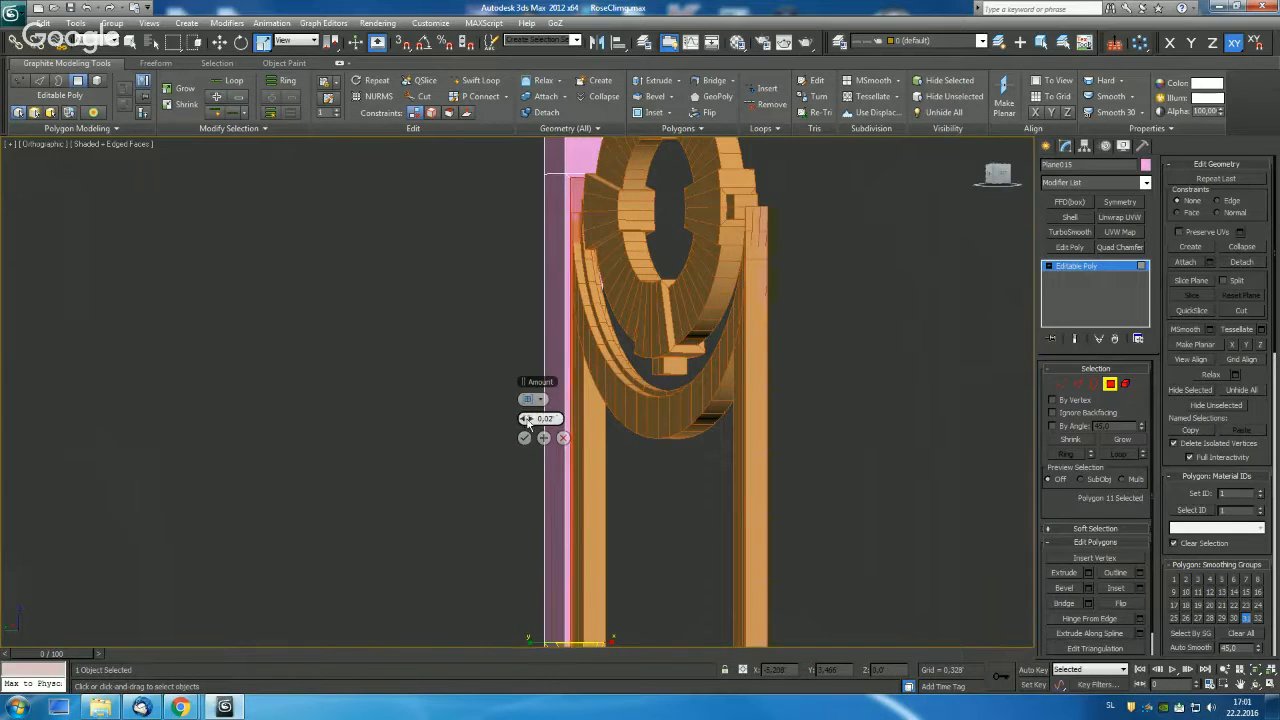
click(524, 437)
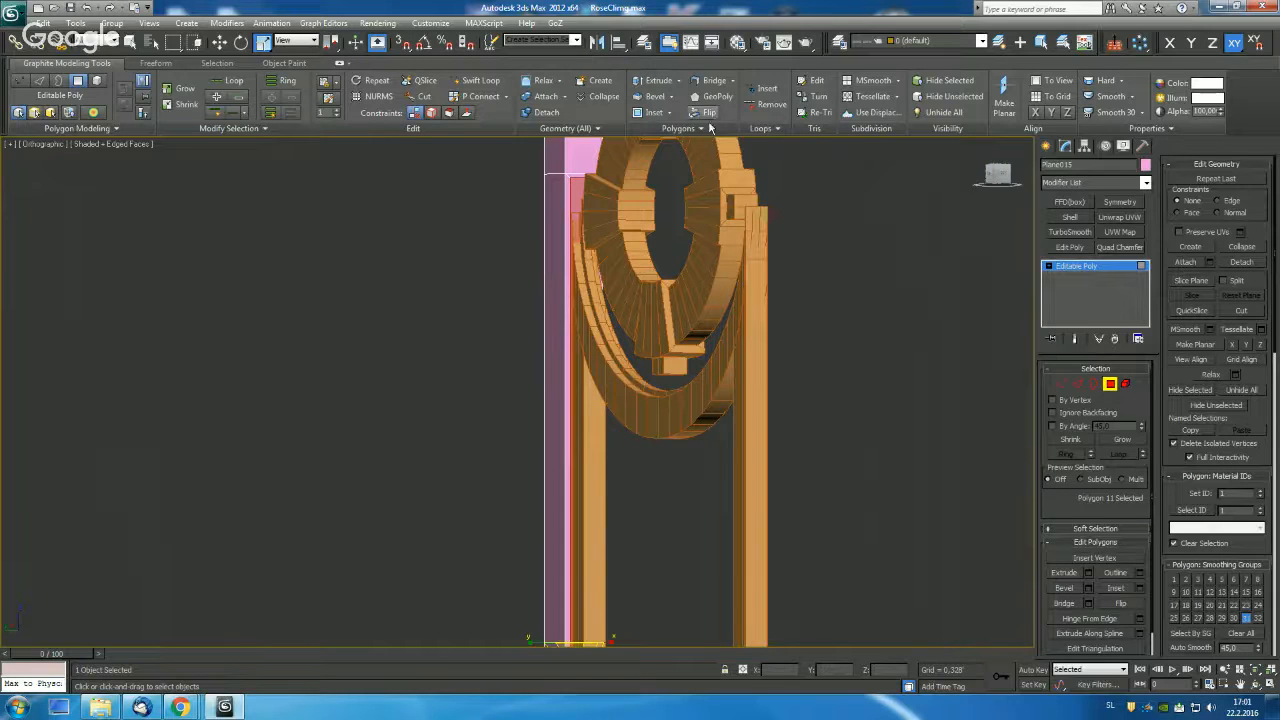
Extrude the post's inset polygon slightly toward the frame to form a thin raised panel.
shift+click(650, 84)
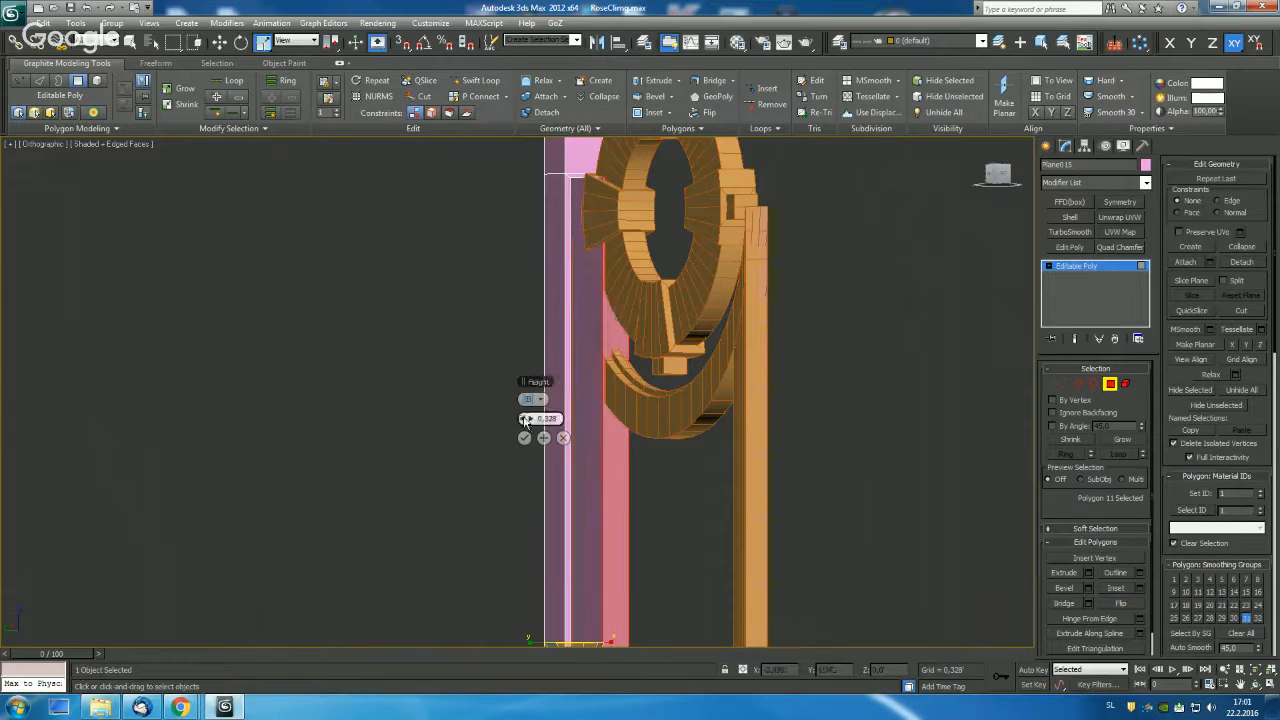
drag(515, 418, 461, 418)
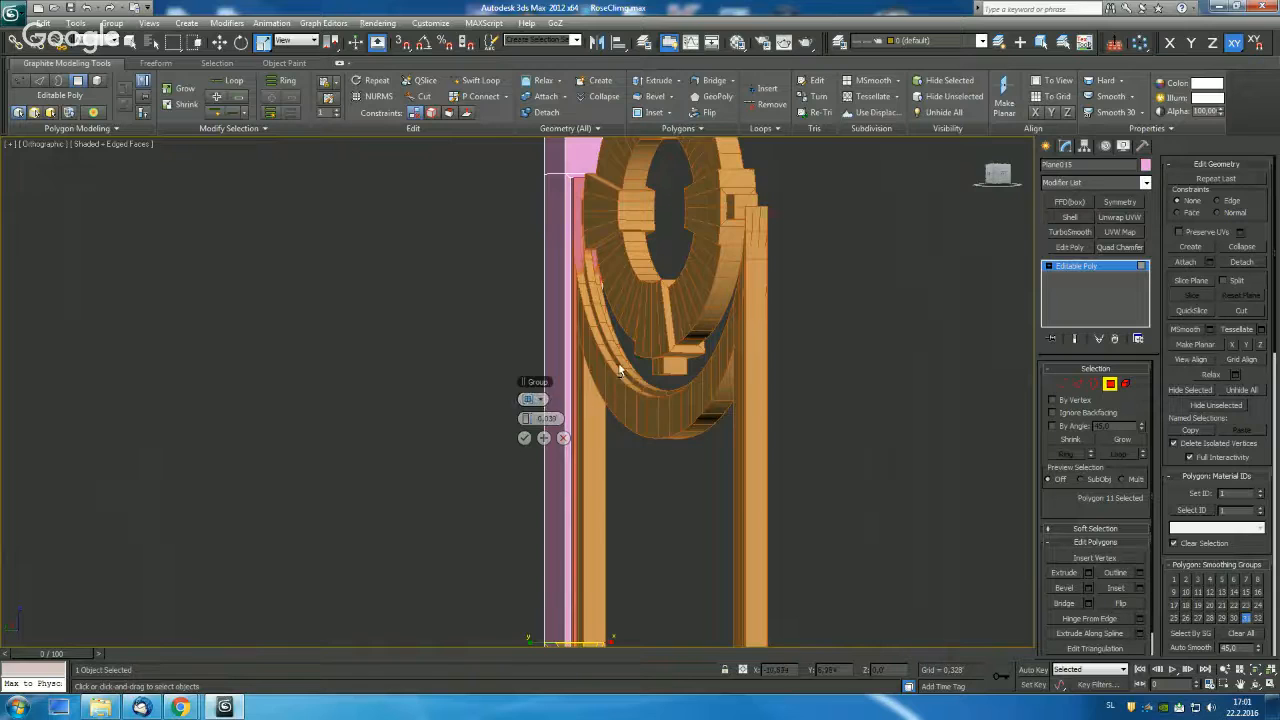
alt+middle_drag(618, 362, 686, 366)
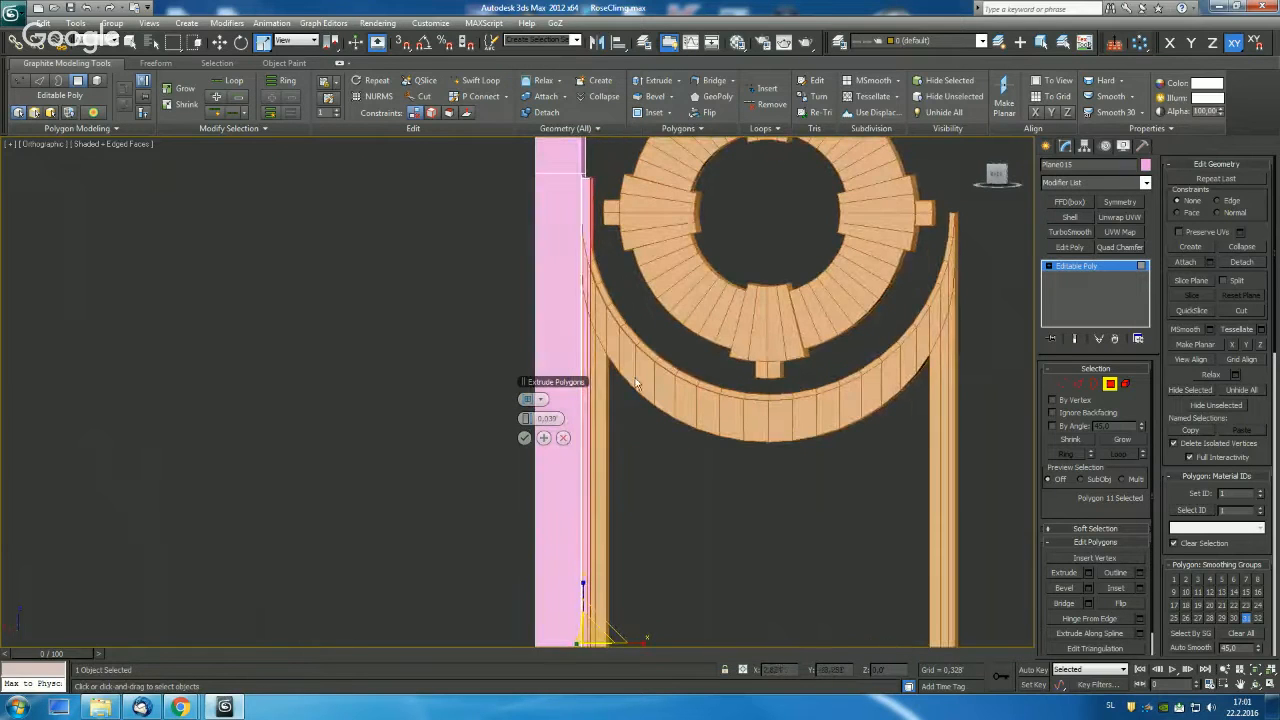
drag(527, 419, 519, 417)
click(524, 438)
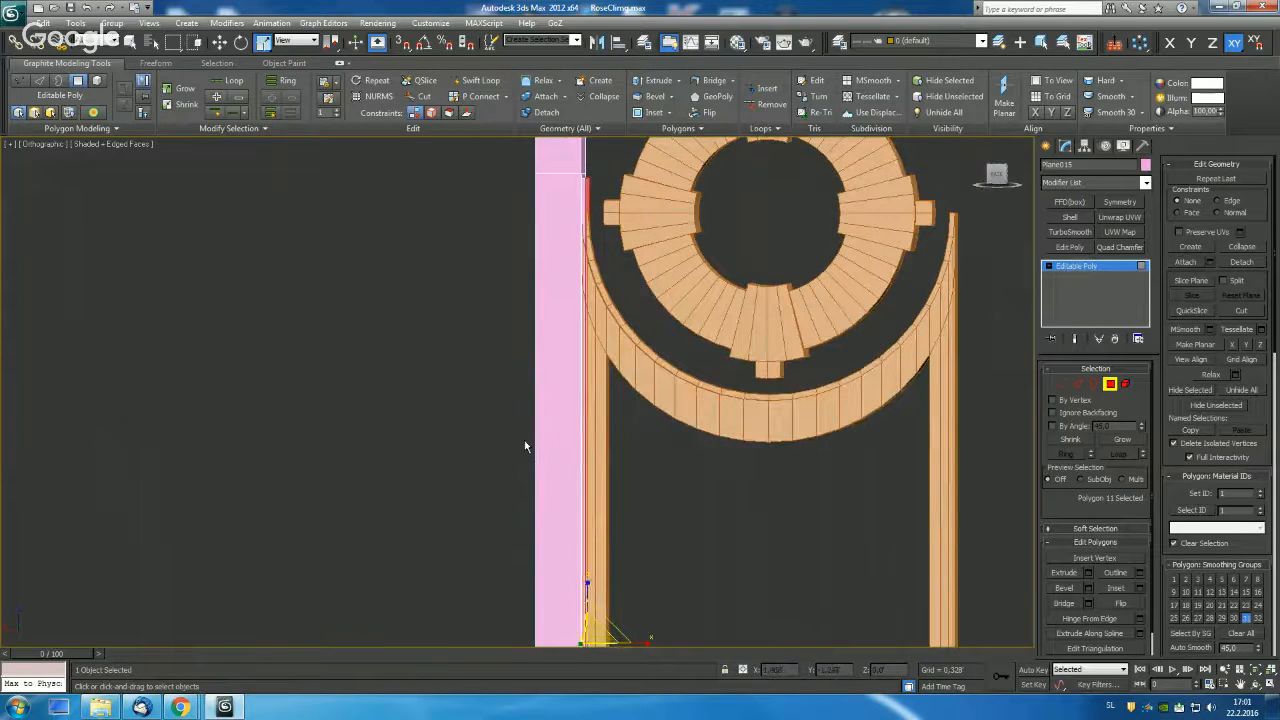
Leave polygon editing and move the whole post slightly outward along X in the front view.
click(1109, 385)
scroll(706, 310, up, 2)
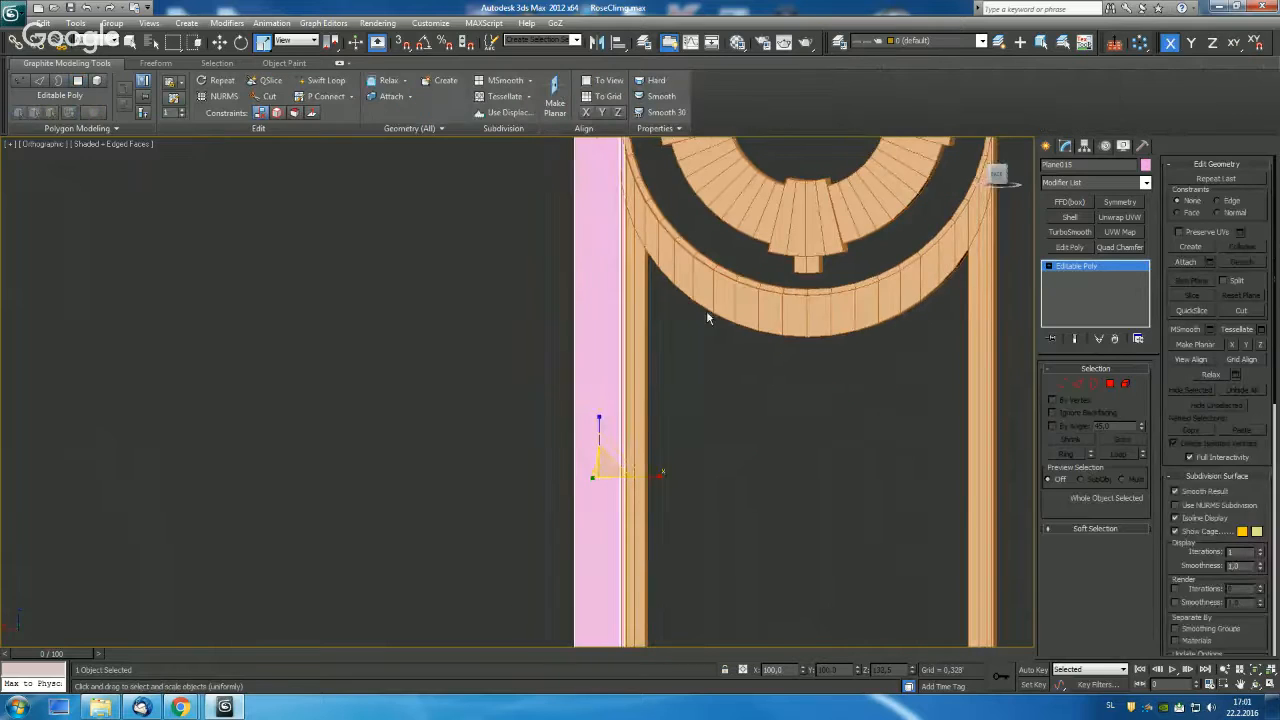
key(f)
scroll(665, 367, down, 3)
scroll(668, 378, up, 4)
scroll(675, 405, down, 1)
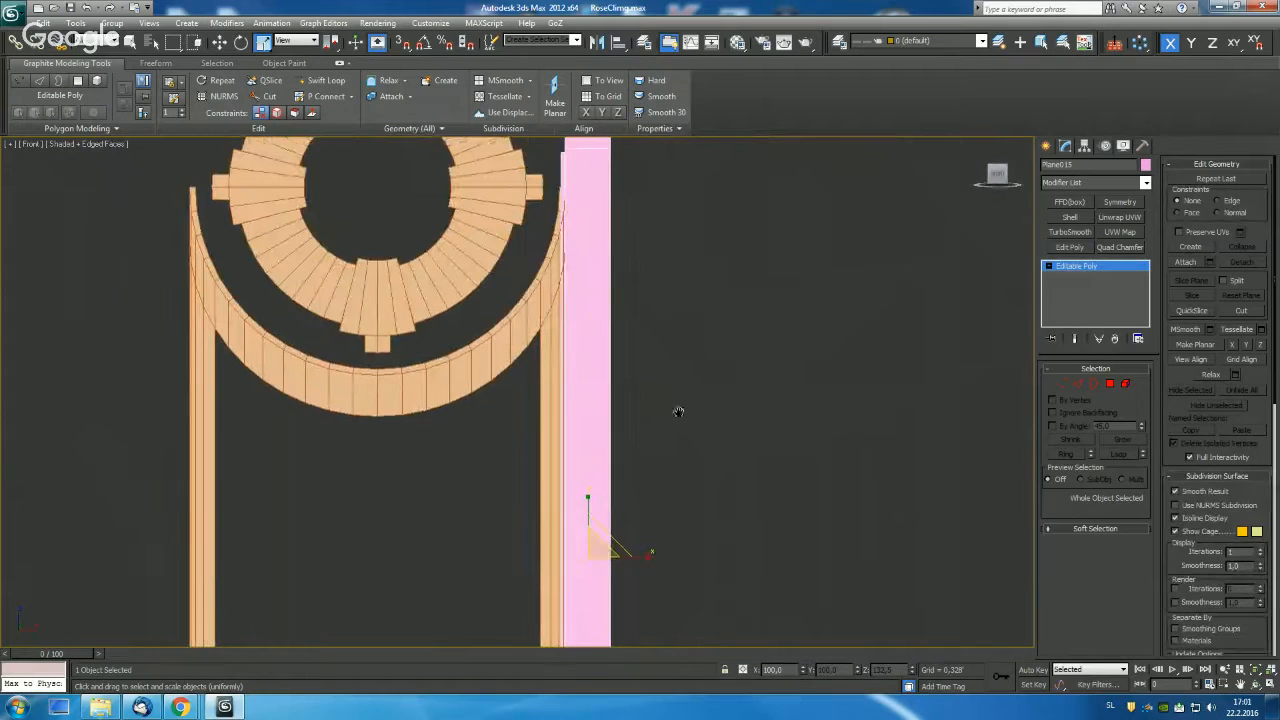
key(w)
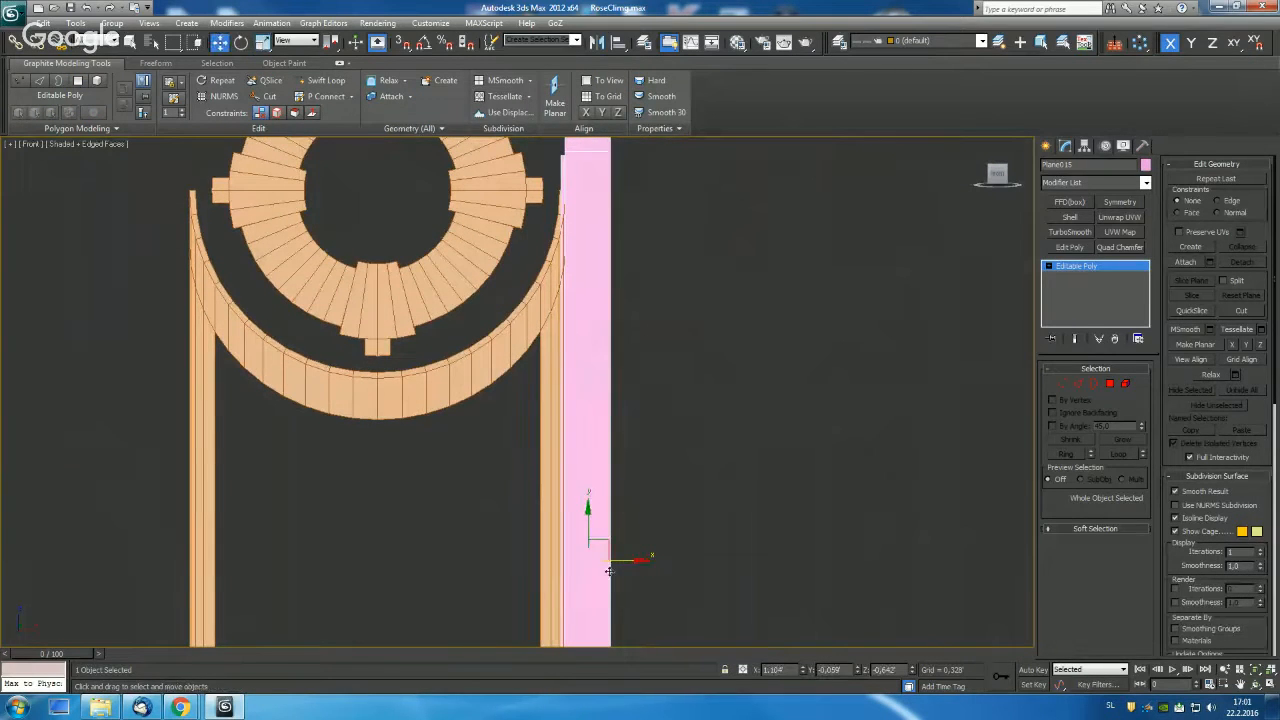
mouse_move(621, 561)
mouse_down()
mouse_move(640, 561)
mouse_move(625, 561)
mouse_up()
Examine the fit between the post and the frame from an angle, including the frame's lower end.
scroll(674, 438, down, 5)
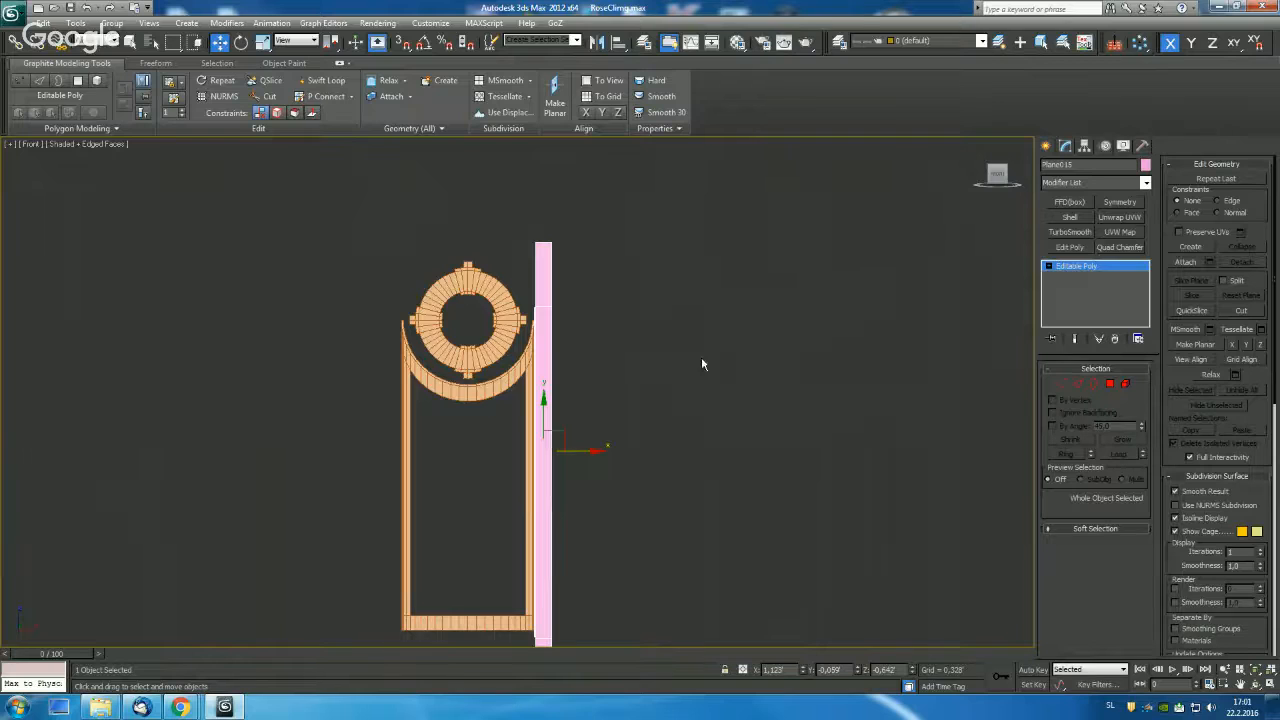
alt+middle_drag(701, 358, 767, 400)
scroll(767, 395, up, 3)
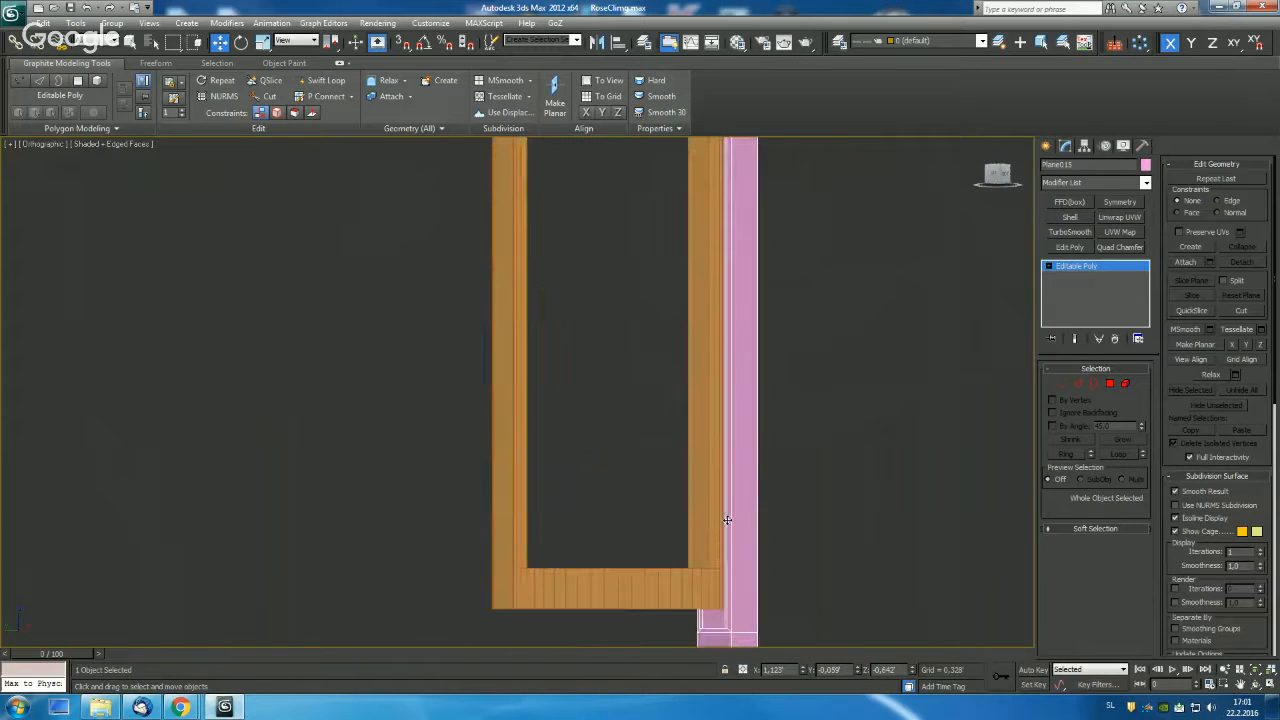
middle_drag(744, 619, 740, 557)
scroll(776, 296, down, 2)
alt+middle_drag(774, 297, 707, 348)
key(f)
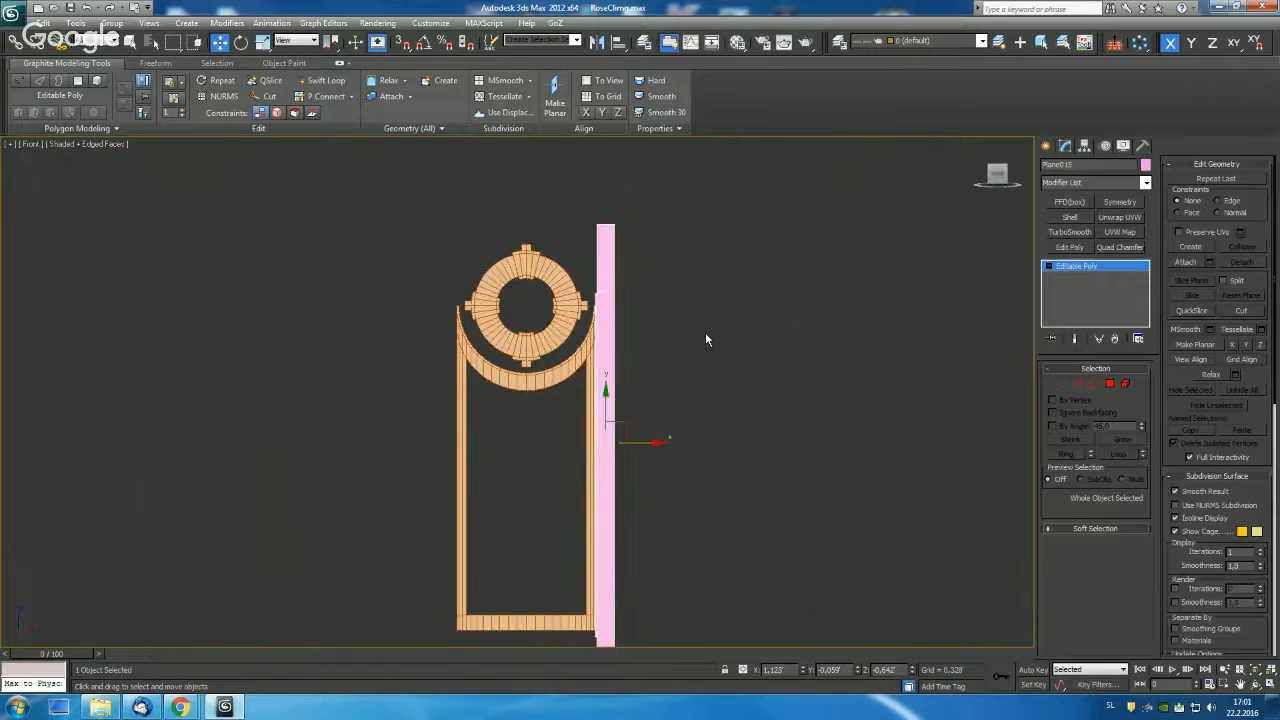
Start a bracket profile with Line beside the post in the left view: vertical back edge, short base, small arc and short vertical step.
key(l)
middle_drag(626, 297, 789, 284)
scroll(724, 312, up, 2)
scroll(827, 304, up, 2)
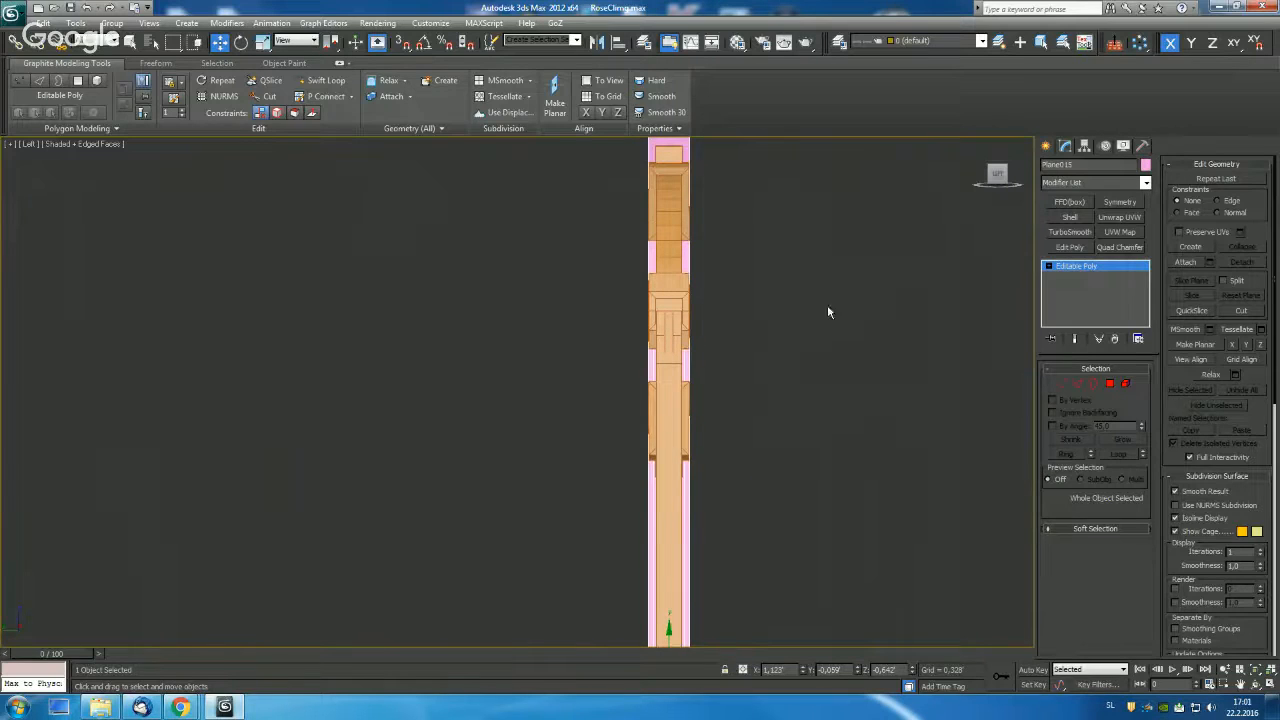
click(1046, 146)
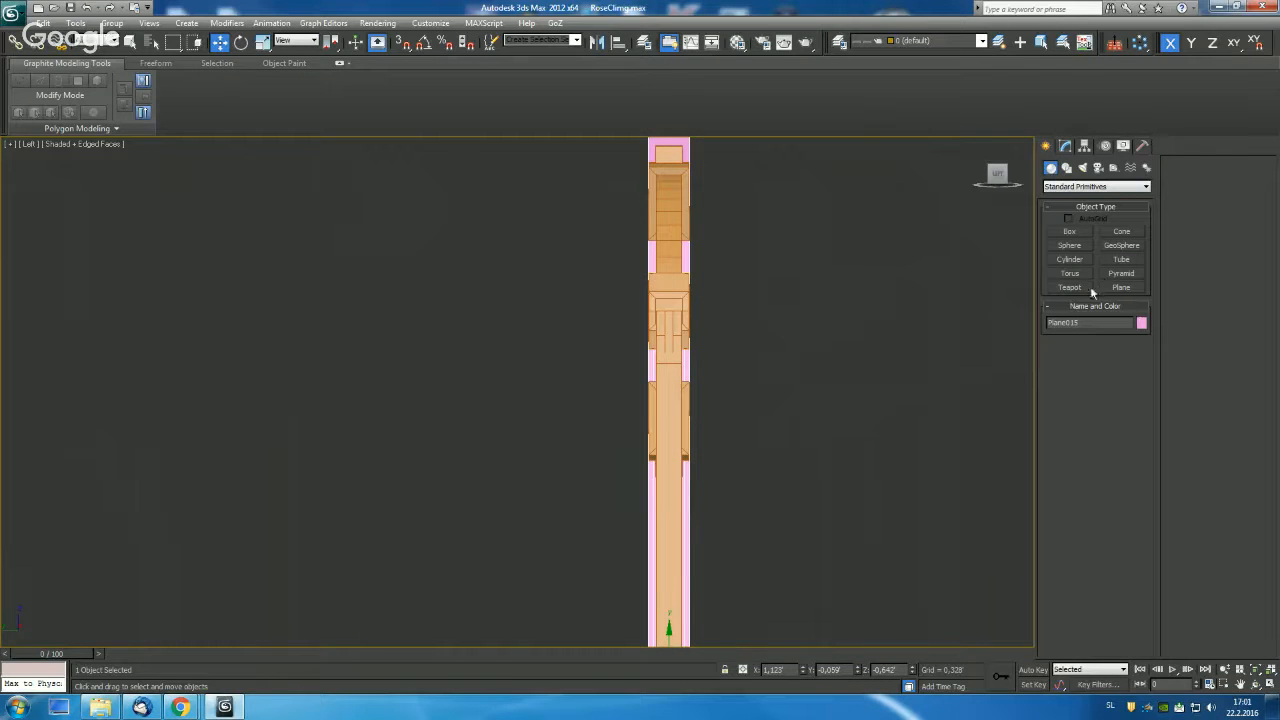
click(1066, 168)
click(1066, 243)
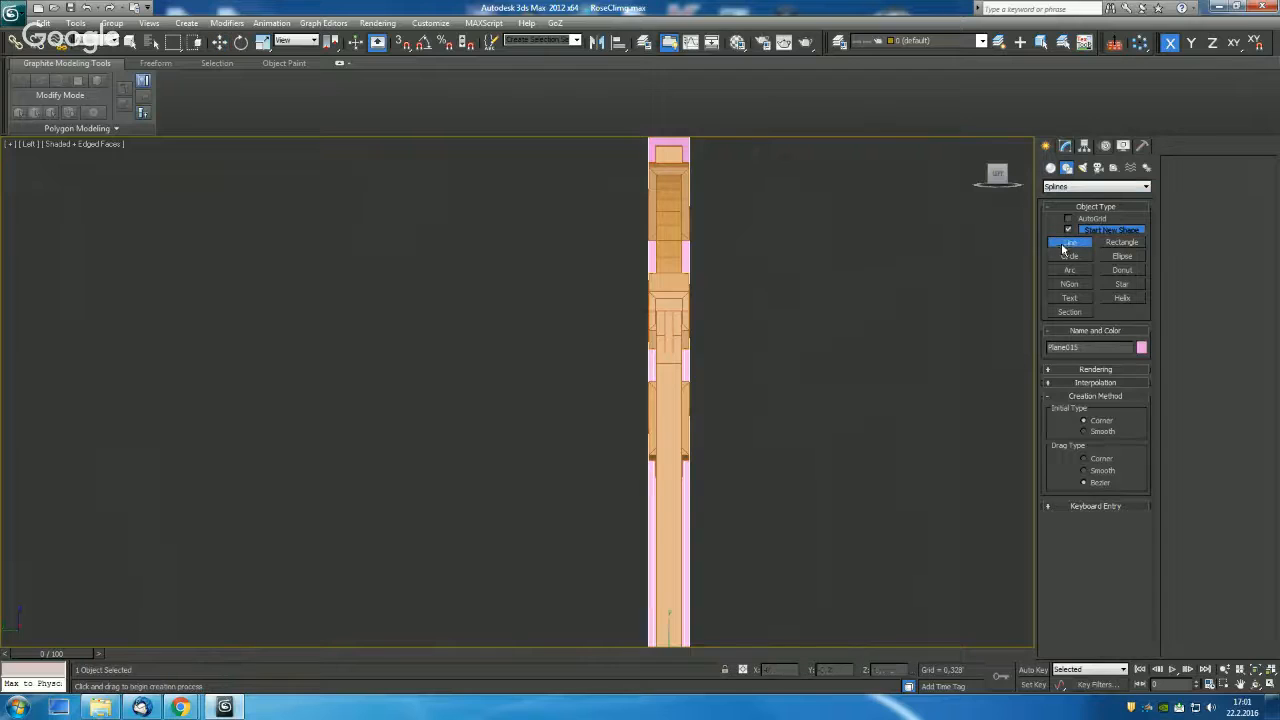
scroll(700, 240, down, 2)
middle_drag(700, 240, 720, 257)
click(601, 266)
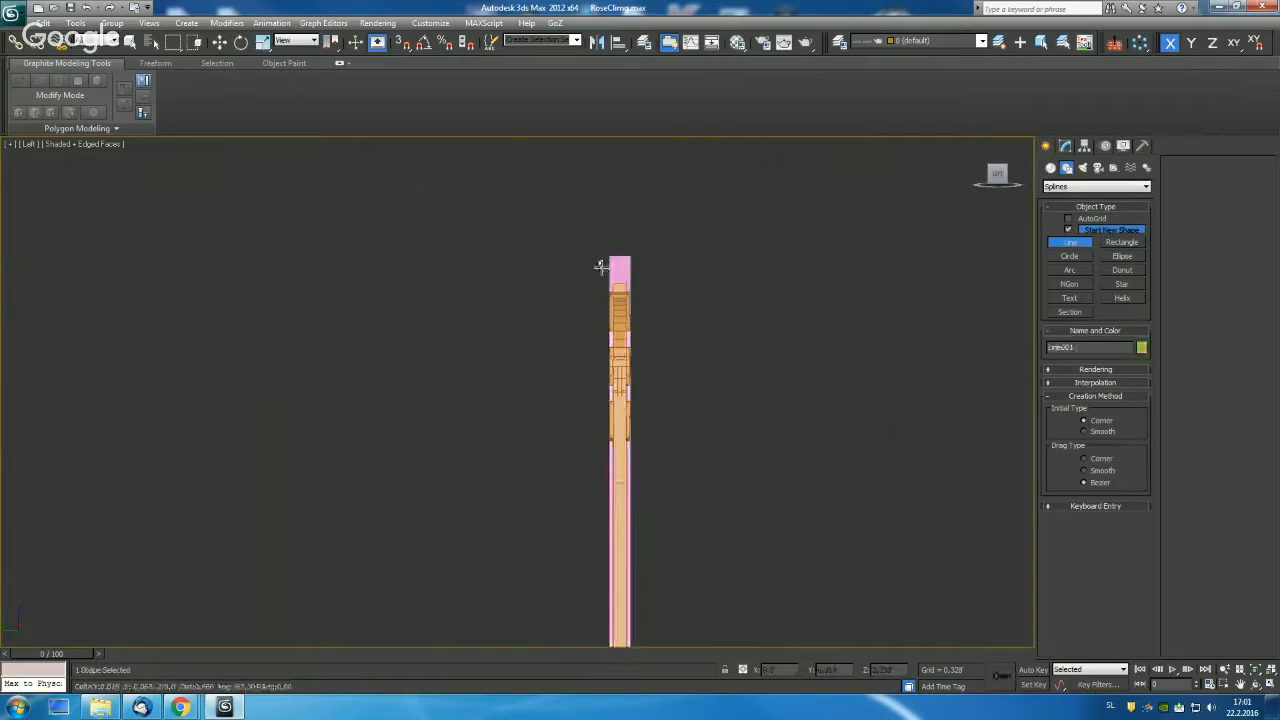
click(603, 380)
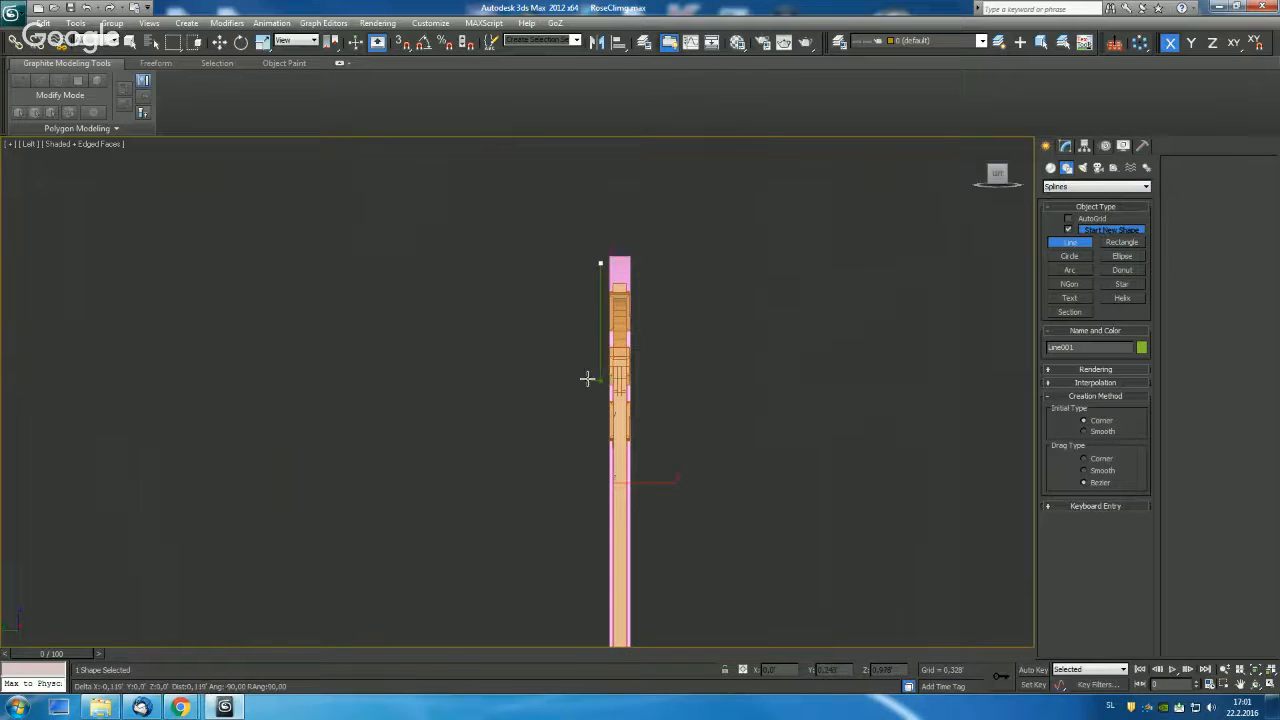
scroll(585, 367, up, 5)
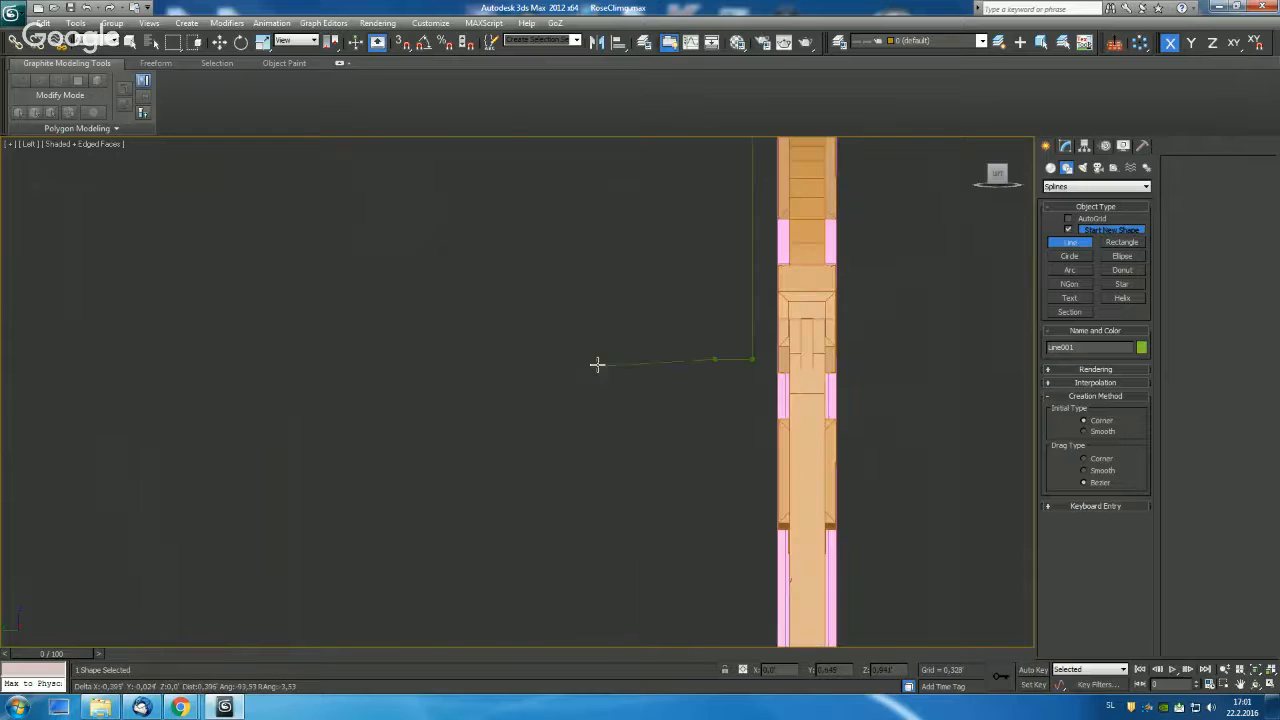
click(679, 326)
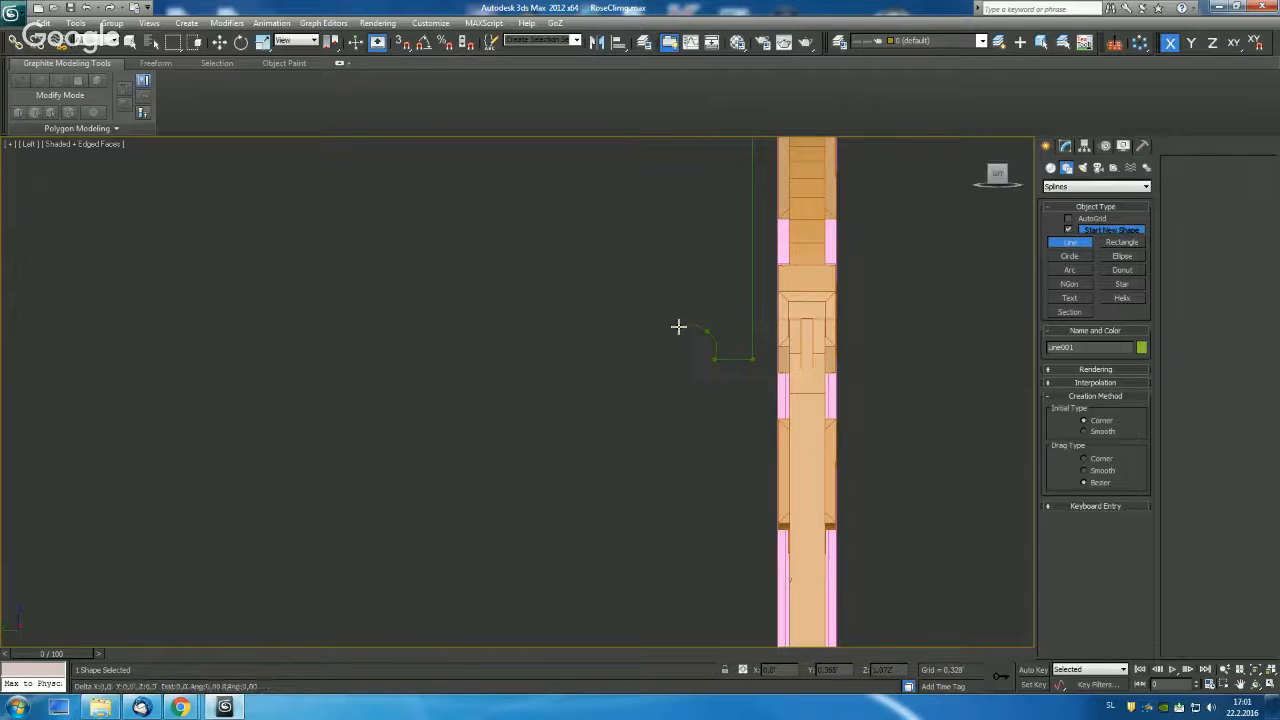
click(679, 300)
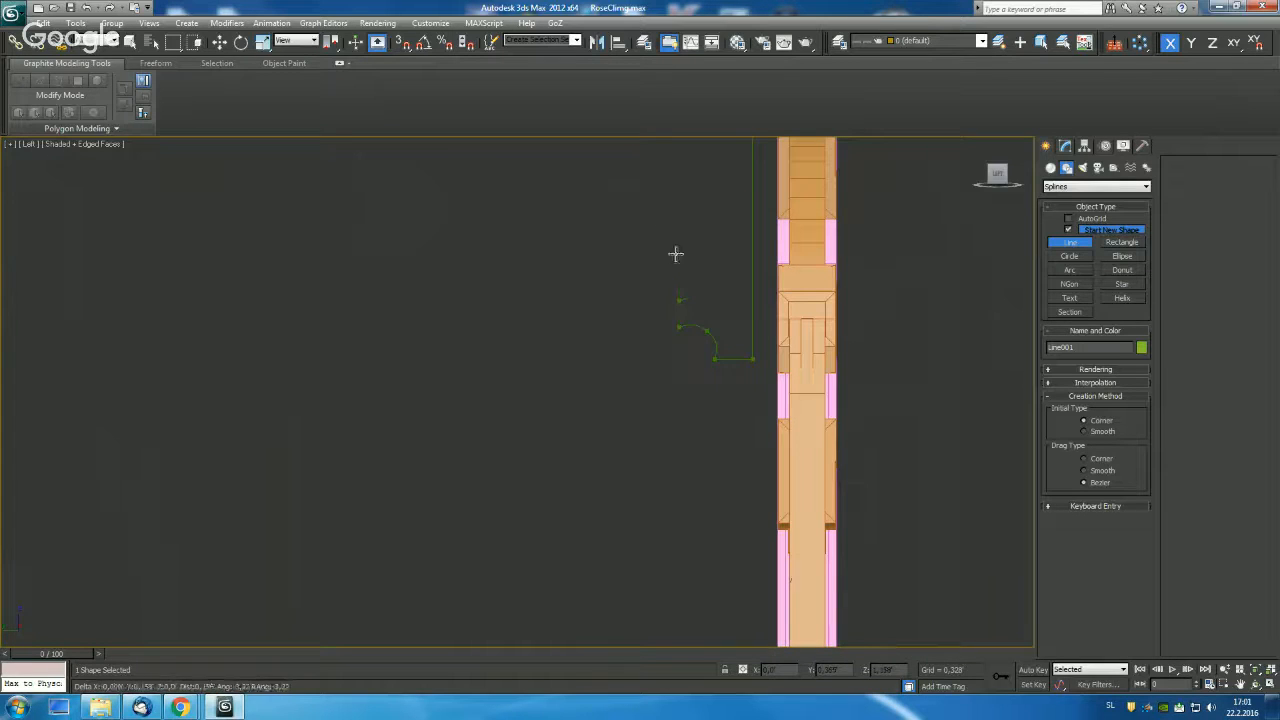
Continue the profile with a large curve up to its outer end, add the end and top edges, and close the spline.
key(])
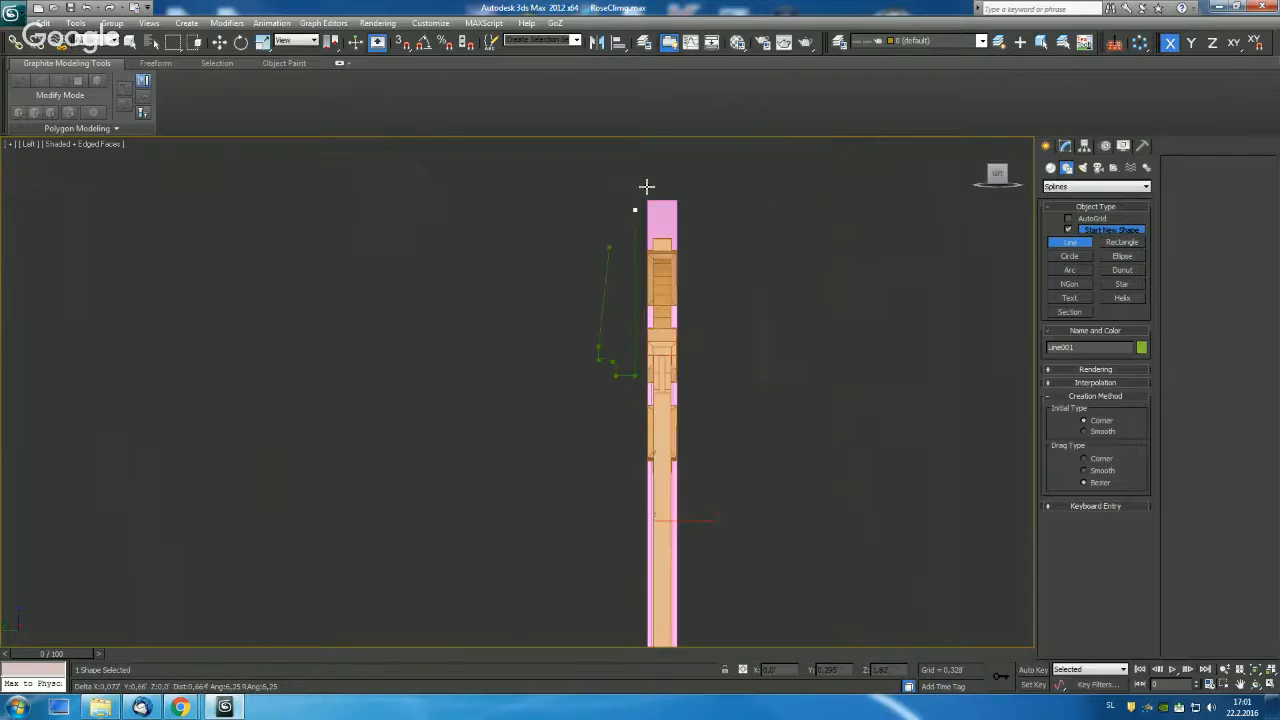
click(570, 270)
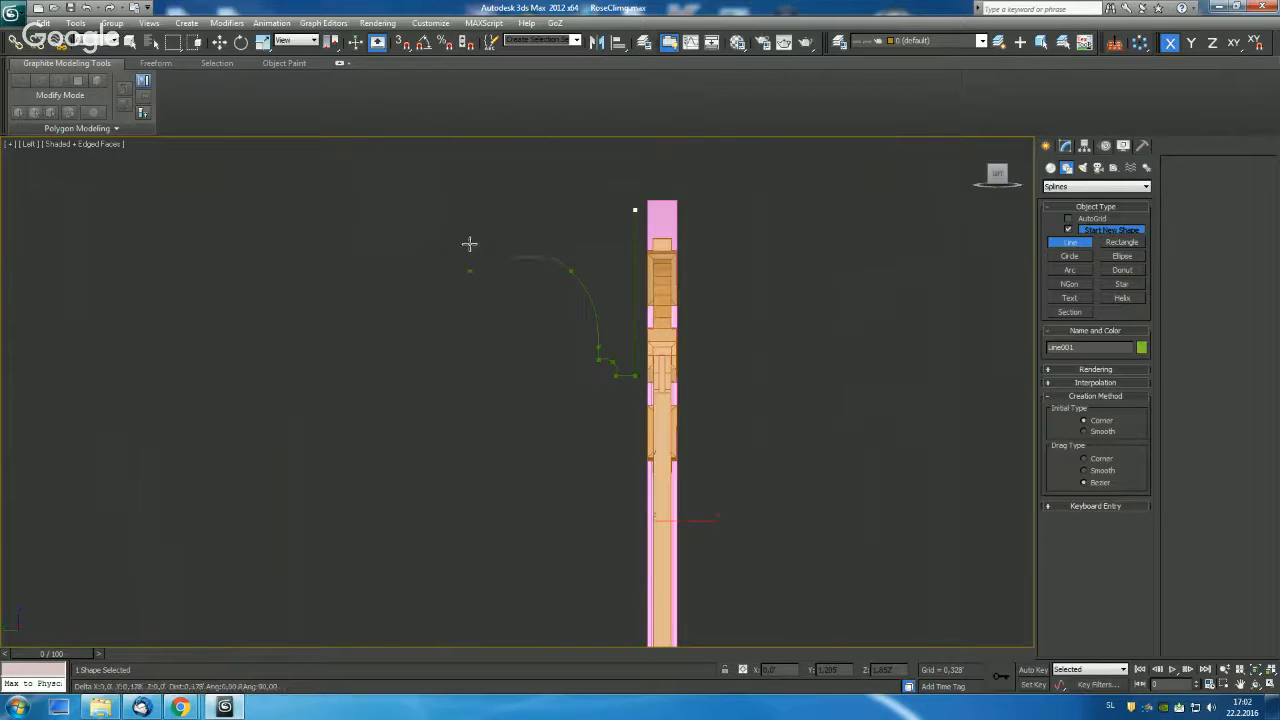
click(469, 270)
click(633, 209)
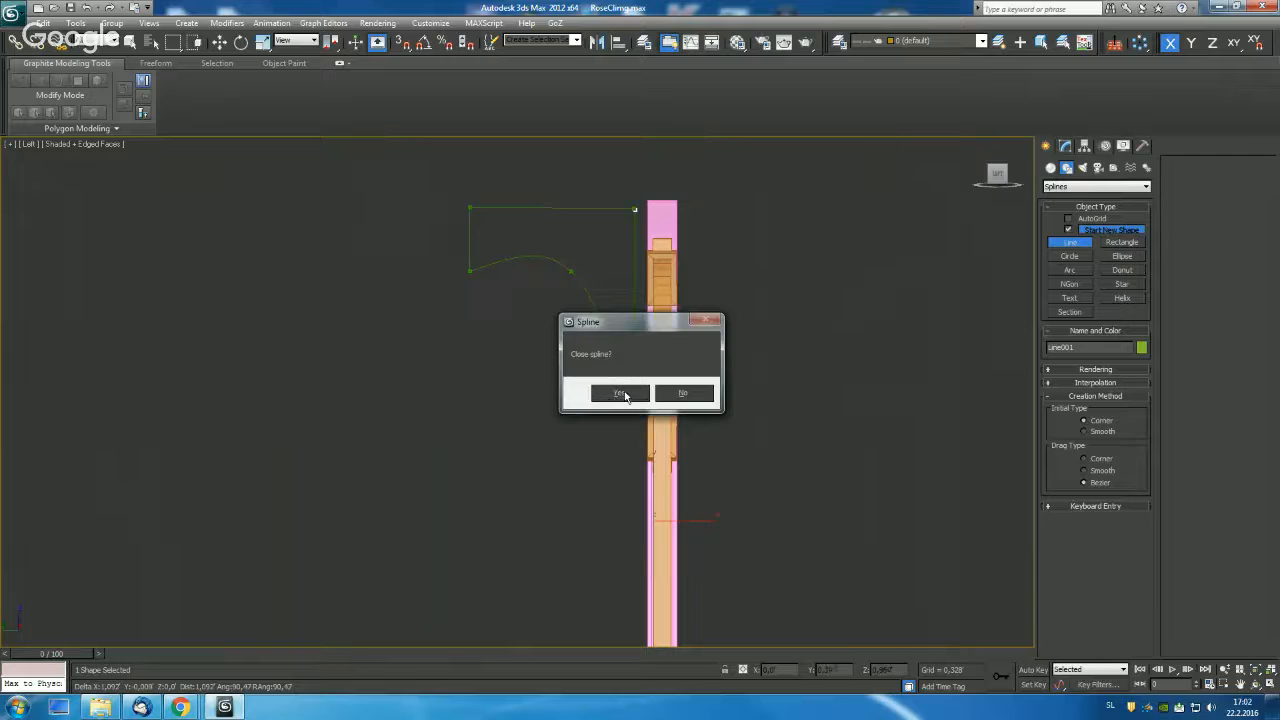
click(620, 394)
Move the lower vertex at the bracket profile's outer end upward along Y to smooth the large curve.
key(1)
click(472, 271)
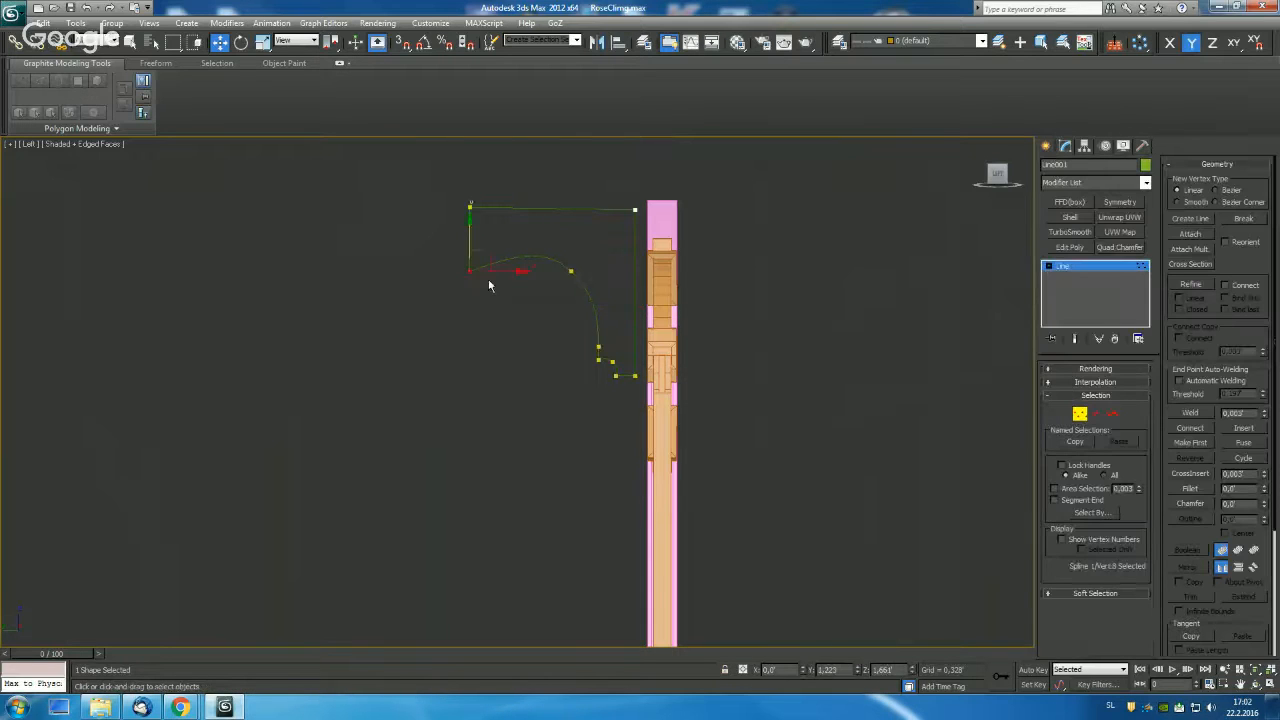
drag(469, 235, 469, 211)
Adjust the position and Bezier handle of the small lower arc's middle vertex to refine its curve.
scroll(560, 328, up, 5)
middle_drag(788, 328, 580, 328)
scroll(580, 328, up, 3)
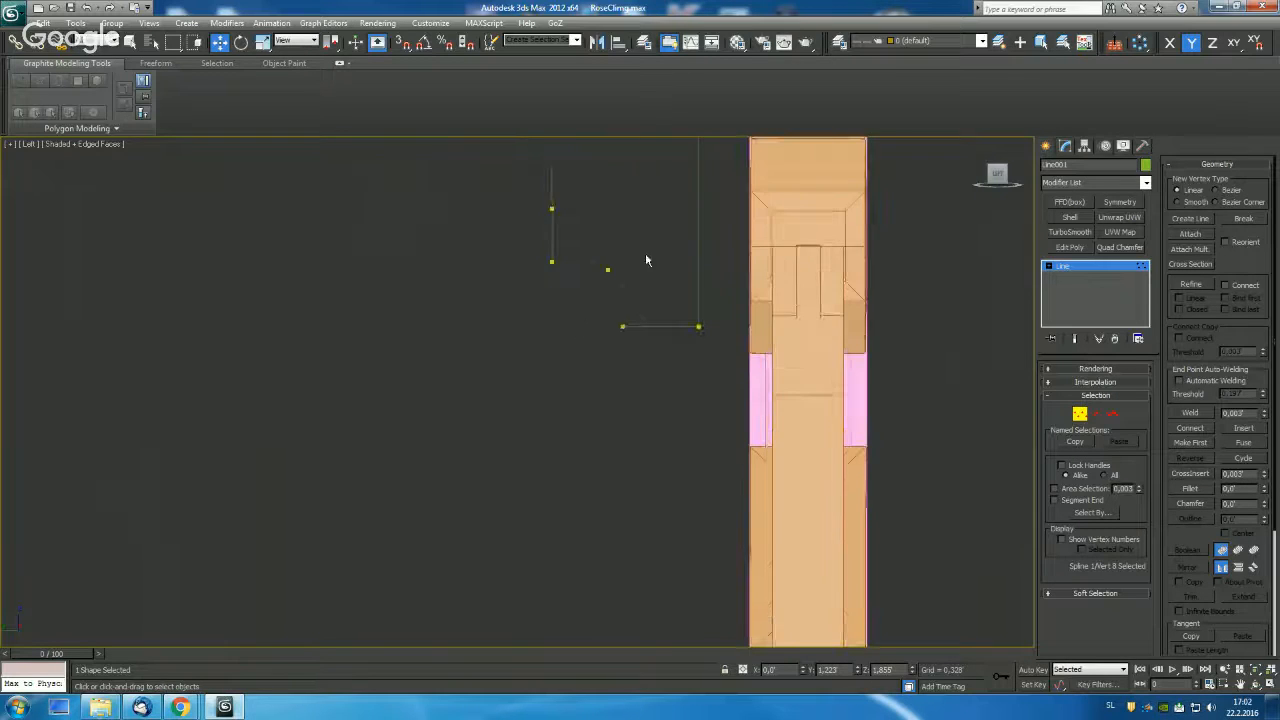
middle_drag(645, 253, 633, 316)
click(595, 335)
scroll(655, 330, up, 5)
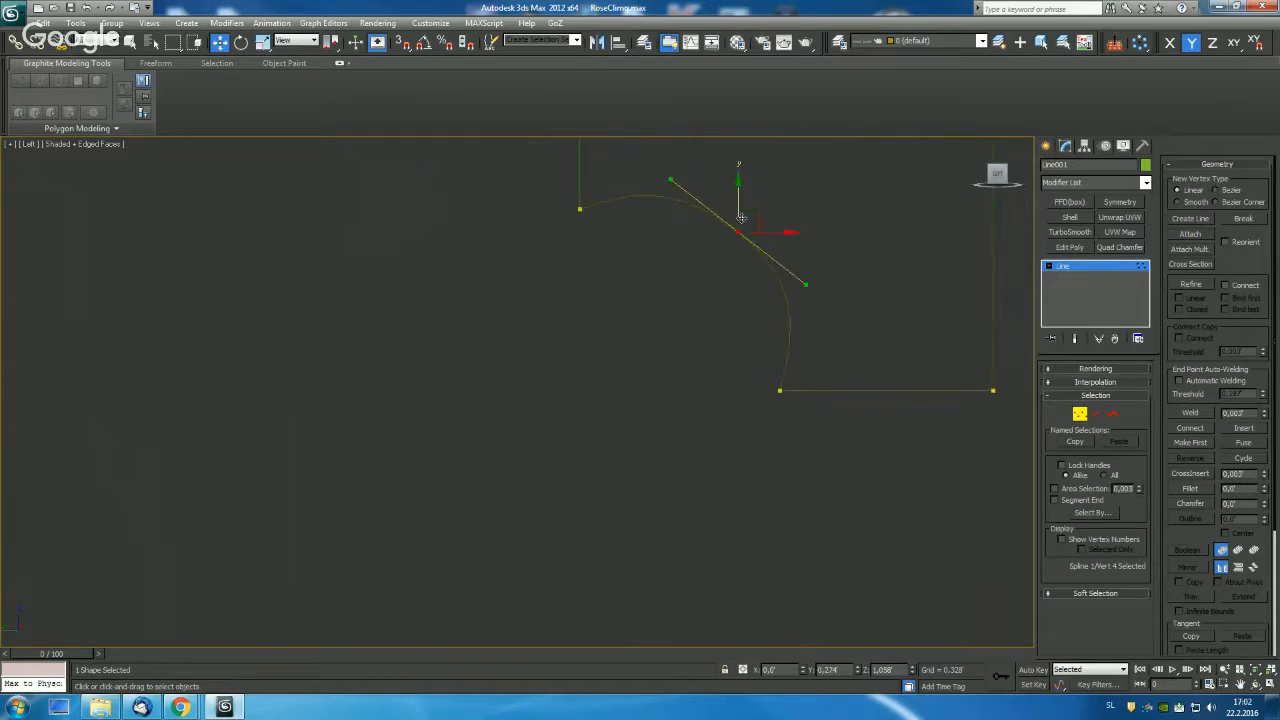
click(750, 249)
click(739, 231)
drag(758, 209, 745, 235)
drag(798, 310, 778, 297)
scroll(777, 294, down, 6)
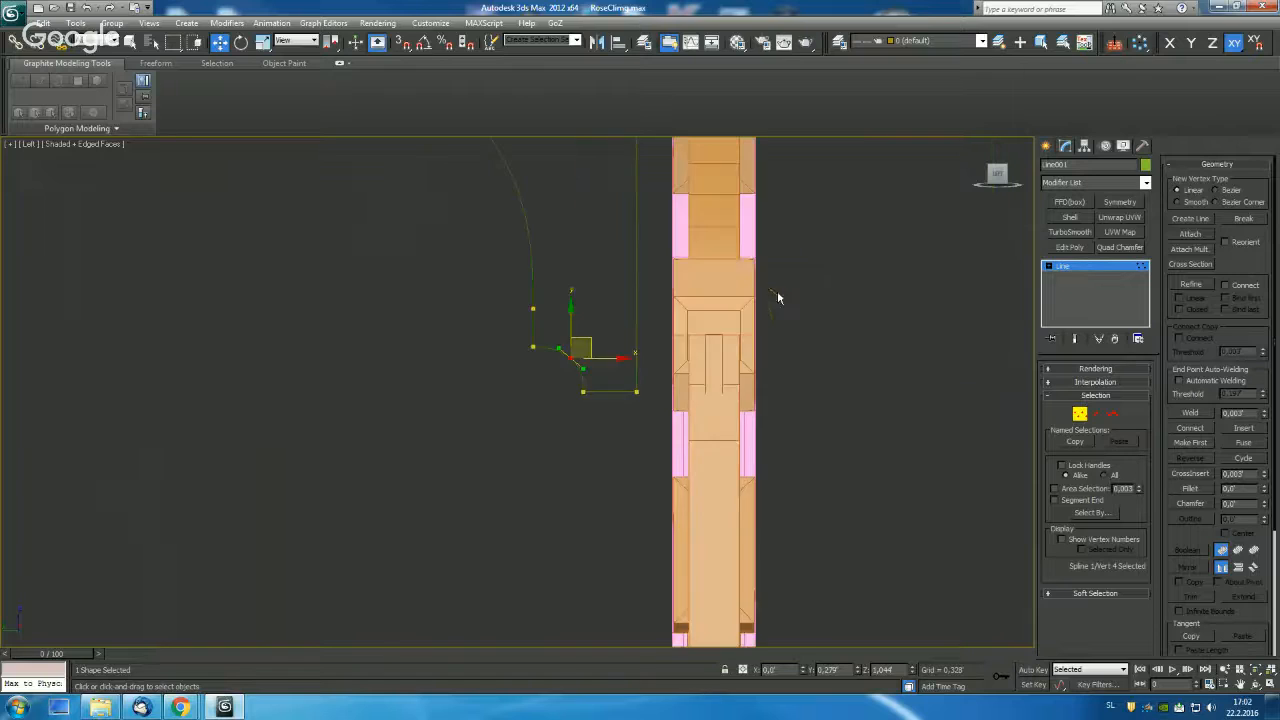
Check the profile's outer end vertex, leave vertex editing and apply a Shell modifier to give the bracket thickness.
middle_drag(717, 211, 767, 345)
scroll(692, 315, down, 3)
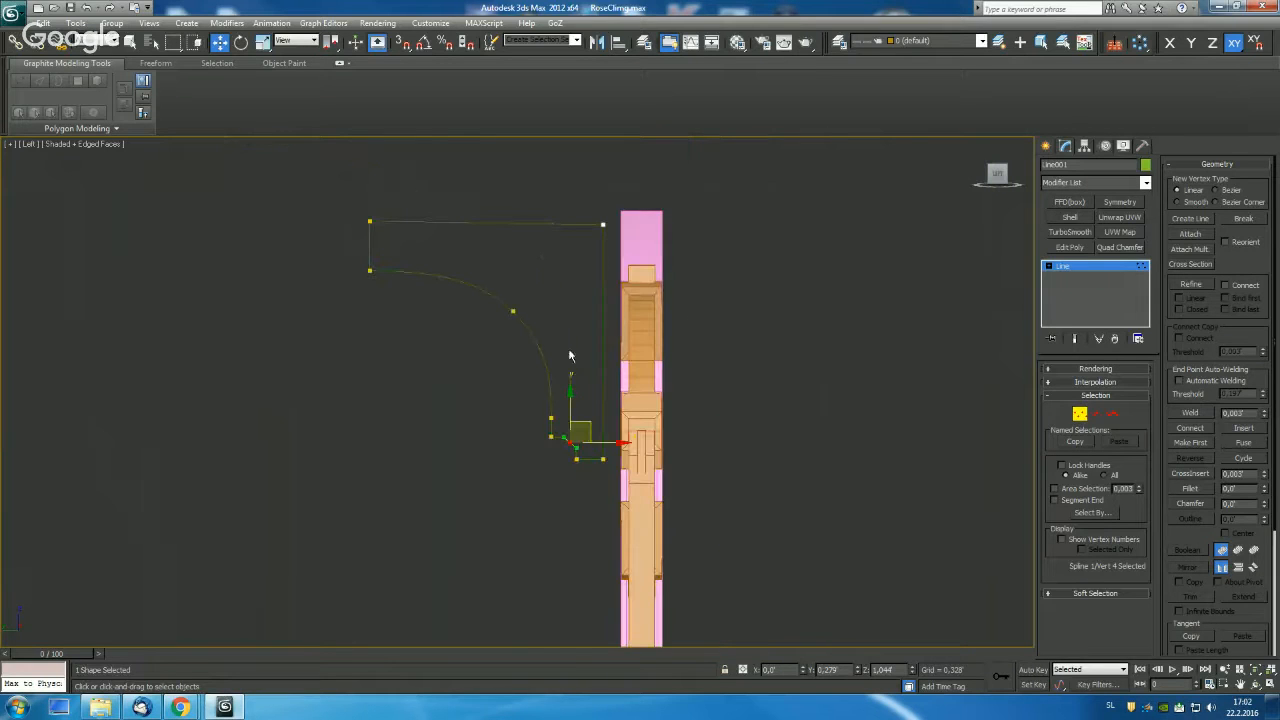
scroll(519, 393, up, 4)
middle_drag(357, 266, 502, 410)
drag(431, 369, 431, 369)
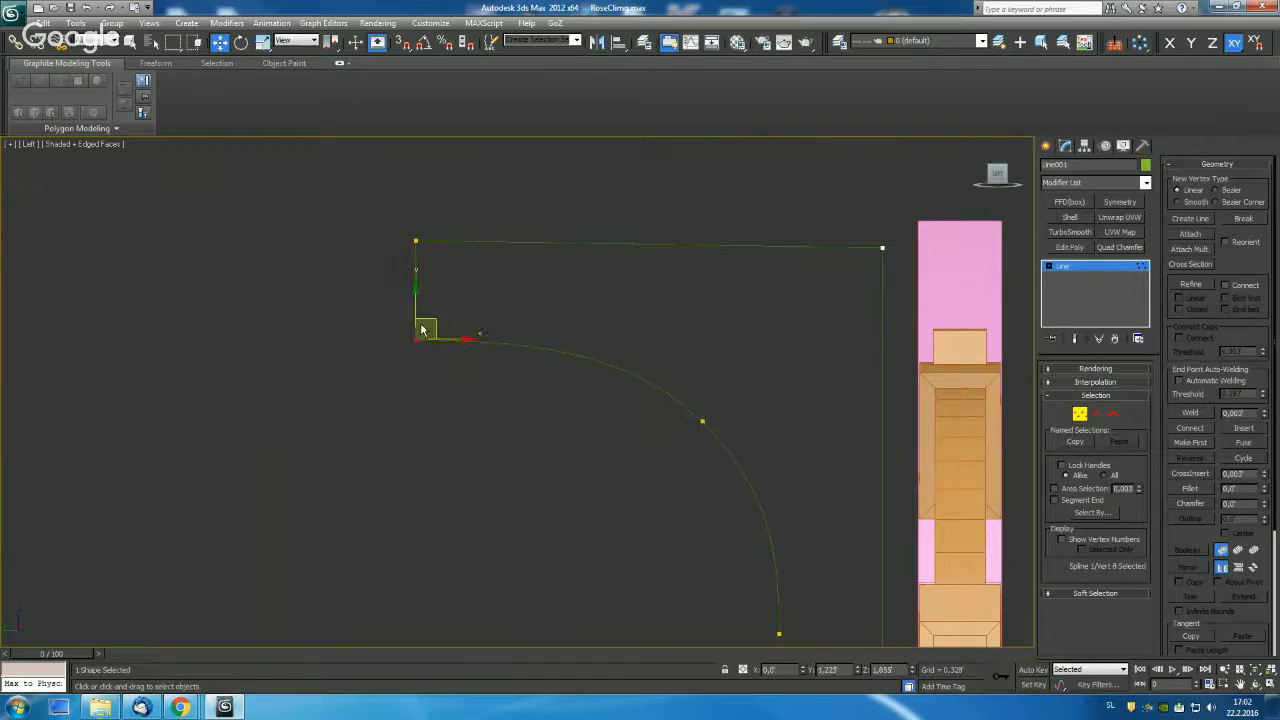
scroll(597, 354, down, 4)
click(1080, 413)
click(1069, 217)
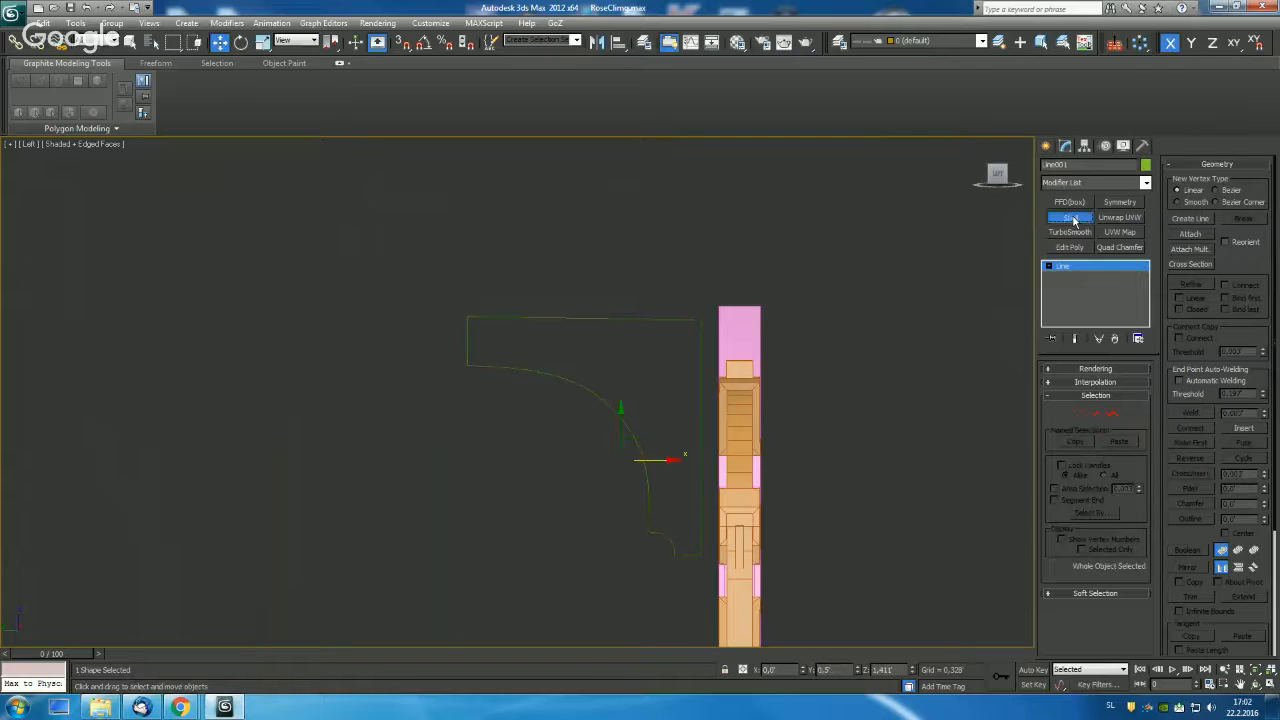
mouse_move(710, 394)
alt+middle_down()
mouse_move(770, 387)
mouse_move(812, 400)
mouse_move(714, 369)
mouse_move(707, 381)
alt+middle_up()
scroll(812, 400, down, 3)
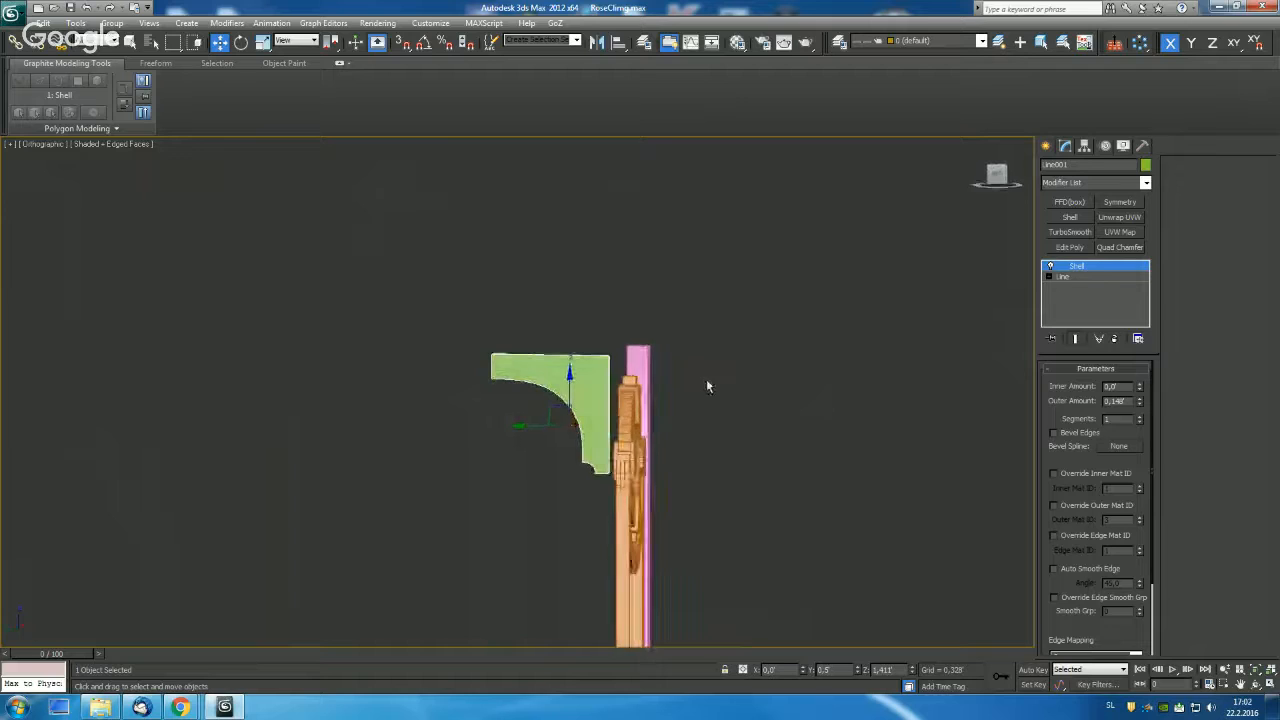
click(1070, 247)
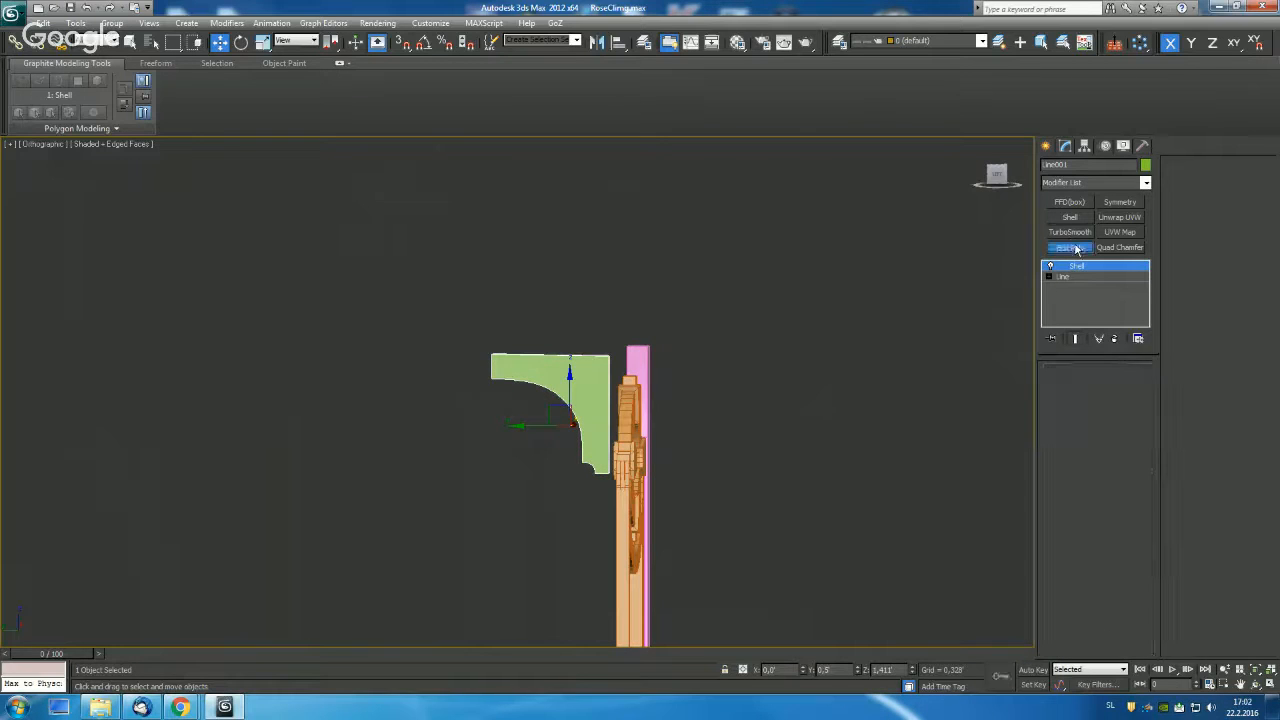
click(1109, 473)
click(1114, 338)
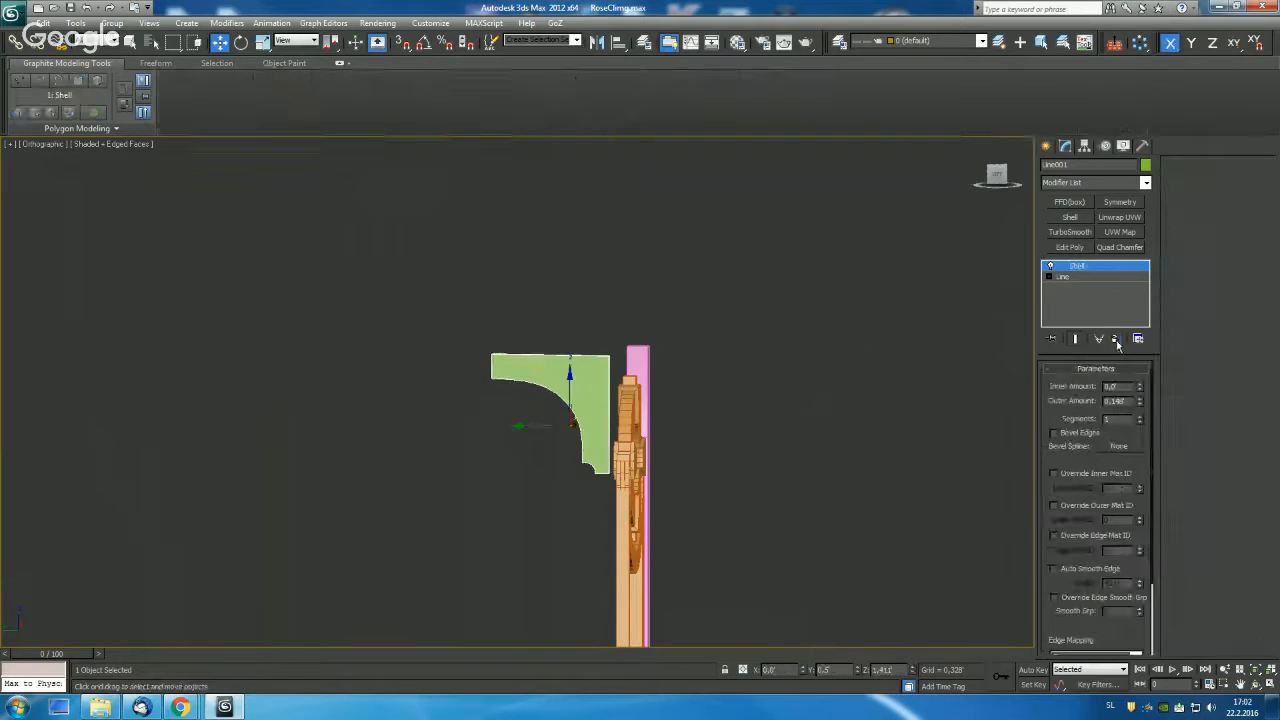
Return to vertex editing of the bracket's base line in the left view and select its upper corner vertex beside the post.
key(l)
key(z)
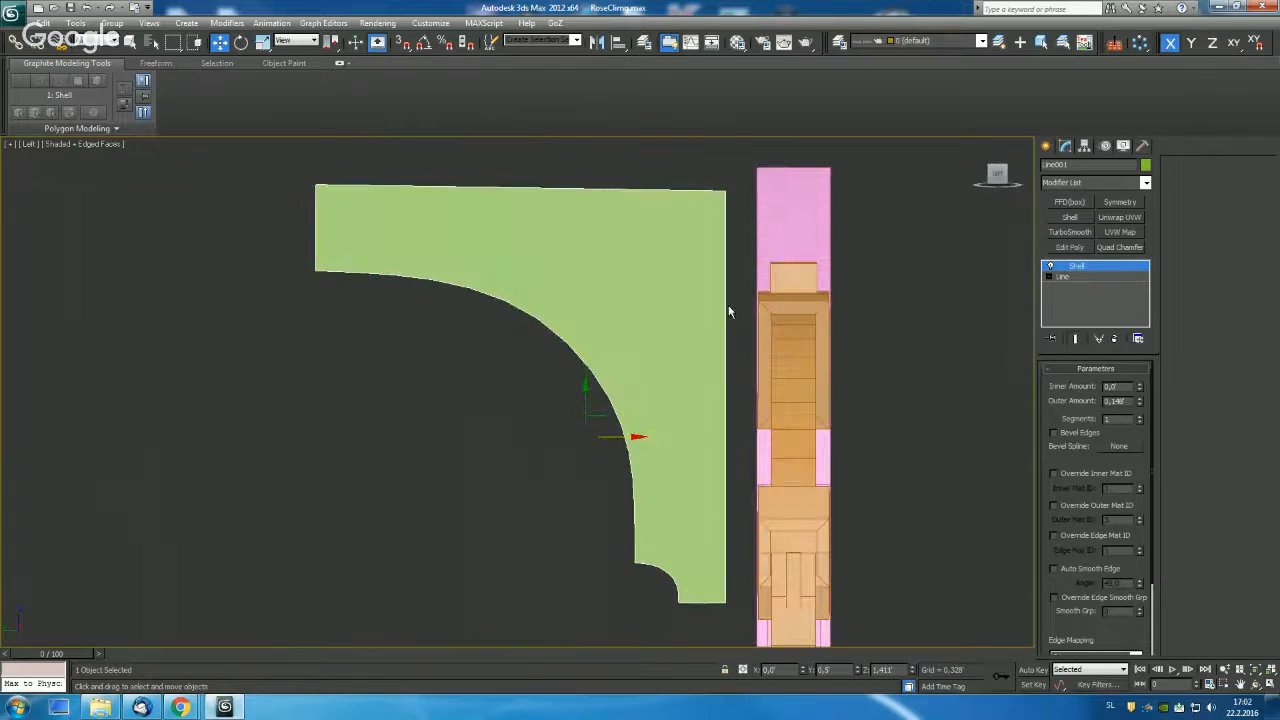
click(1062, 276)
key(1)
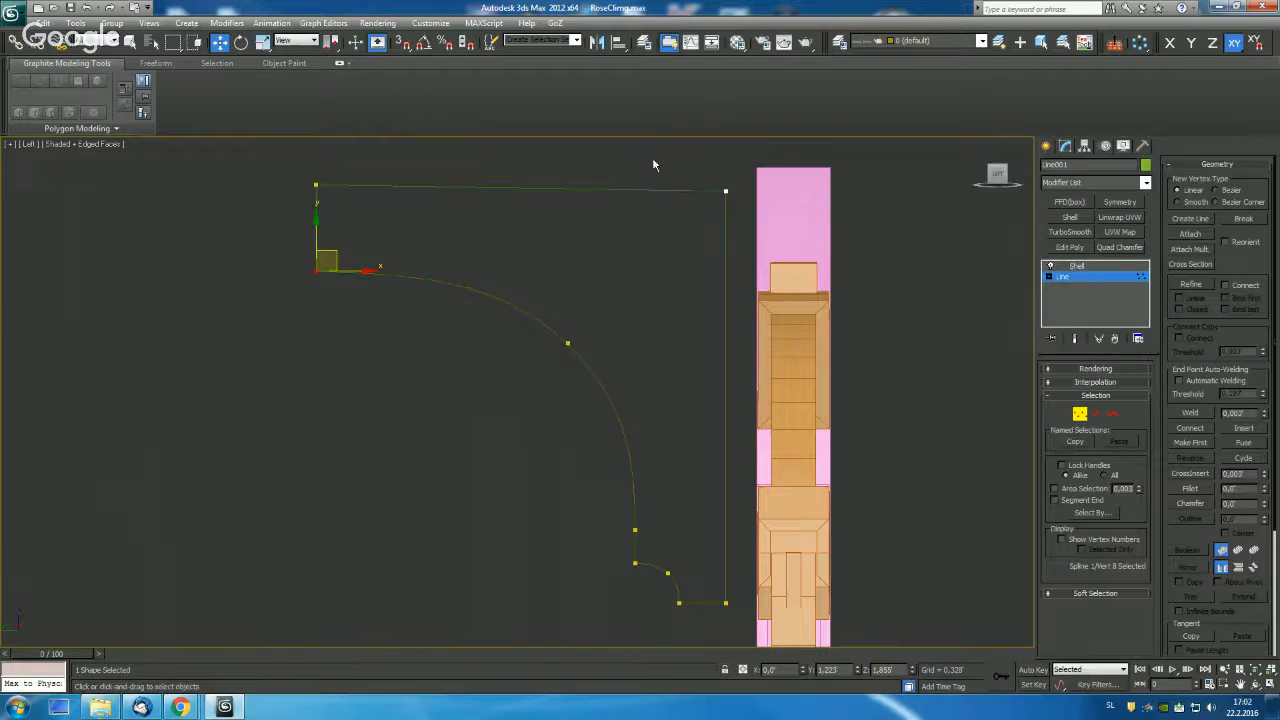
drag(742, 231, 742, 232)
Turn on snapping and enable Vertex as a snap target in the grid and snap settings.
key(s)
middle_drag(725, 150, 738, 198)
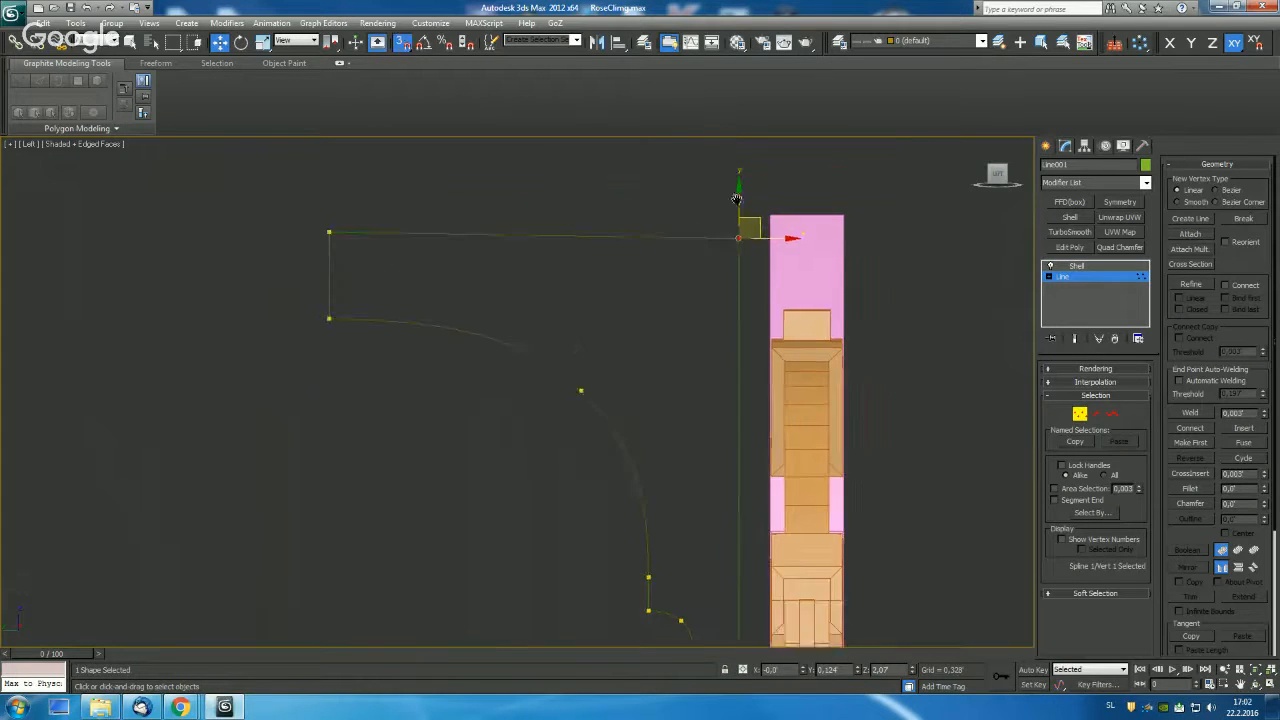
right_click(403, 46)
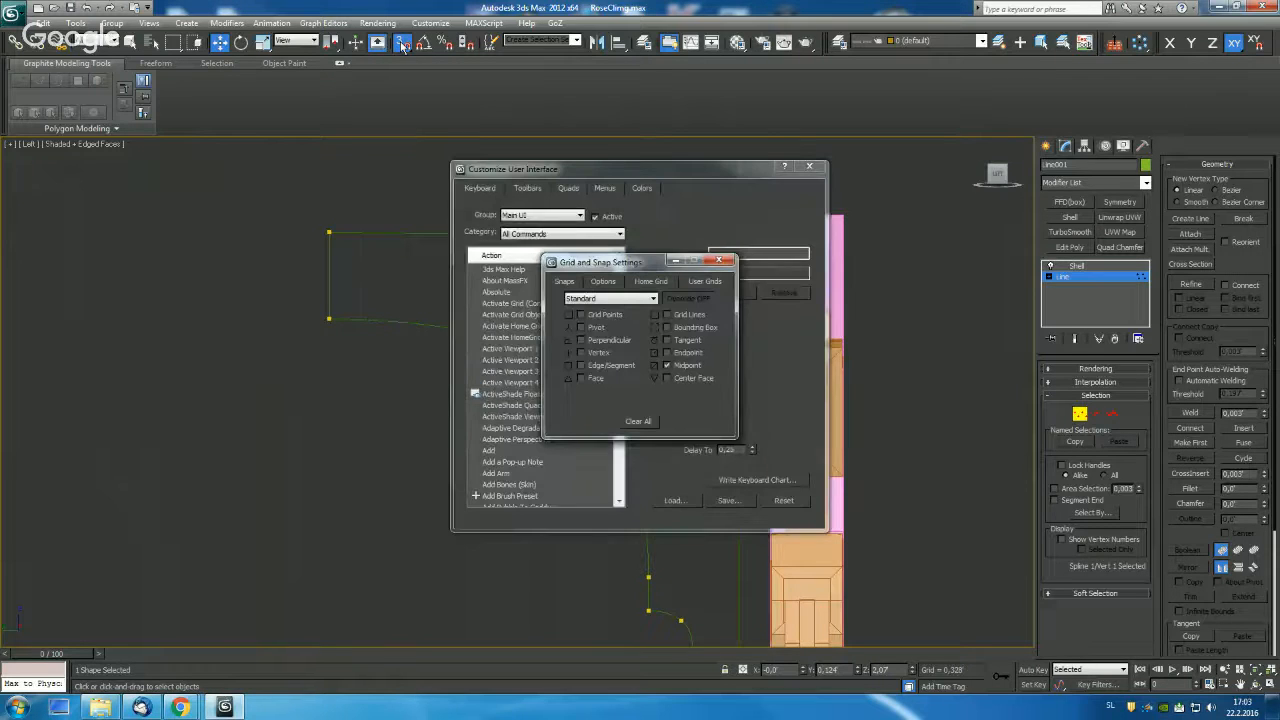
click(598, 354)
click(717, 261)
click(809, 166)
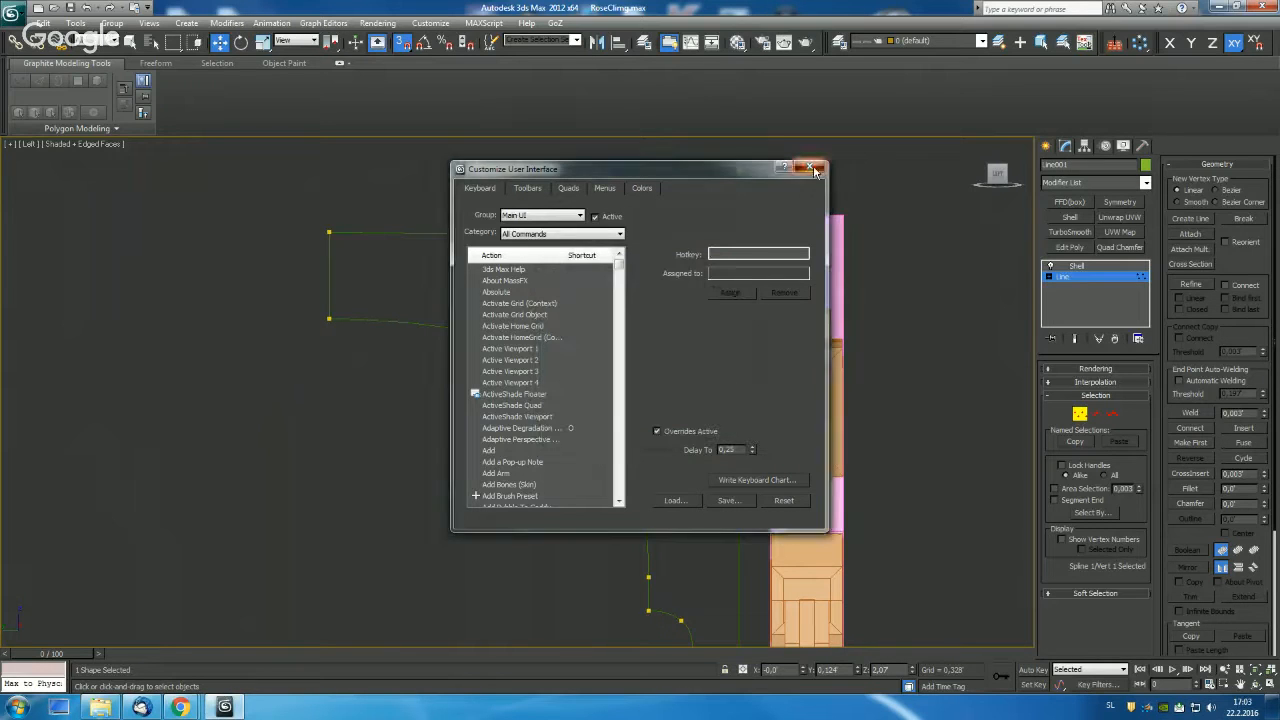
click(718, 400)
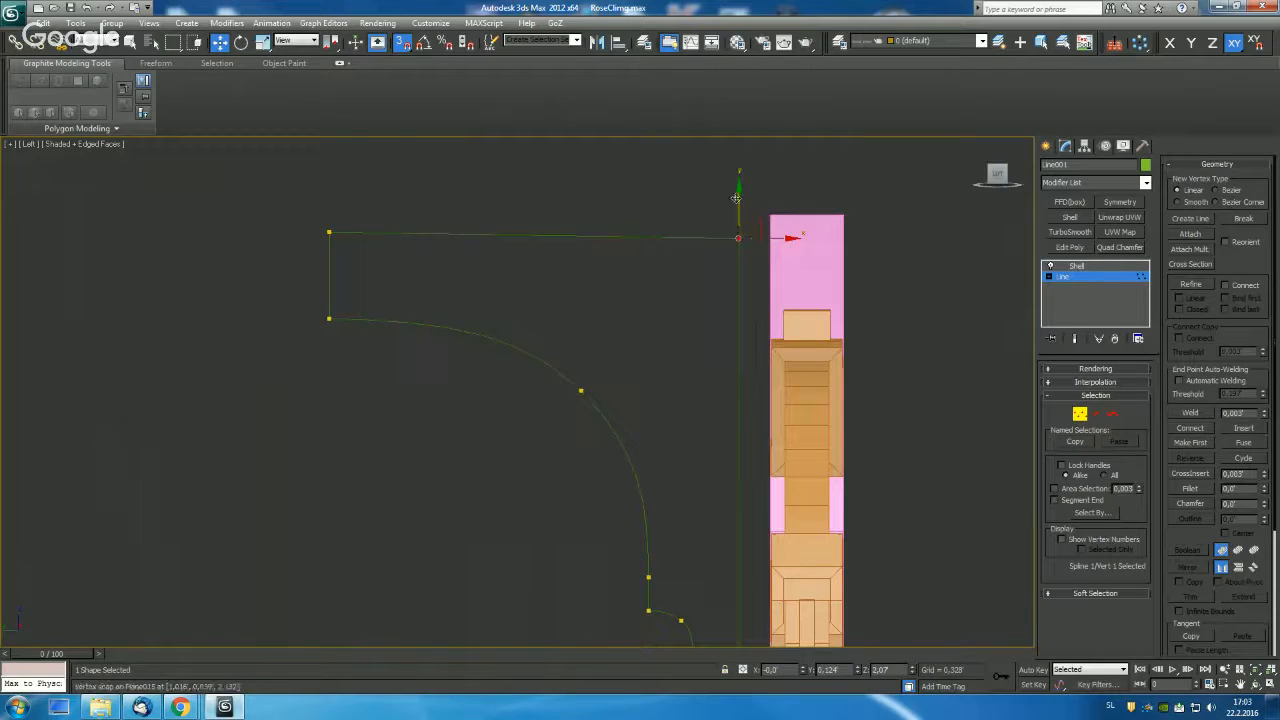
Snap the selected corner vertex along Y to the height of the outer top vertex to level the bracket's top edge.
drag(738, 195, 328, 232)
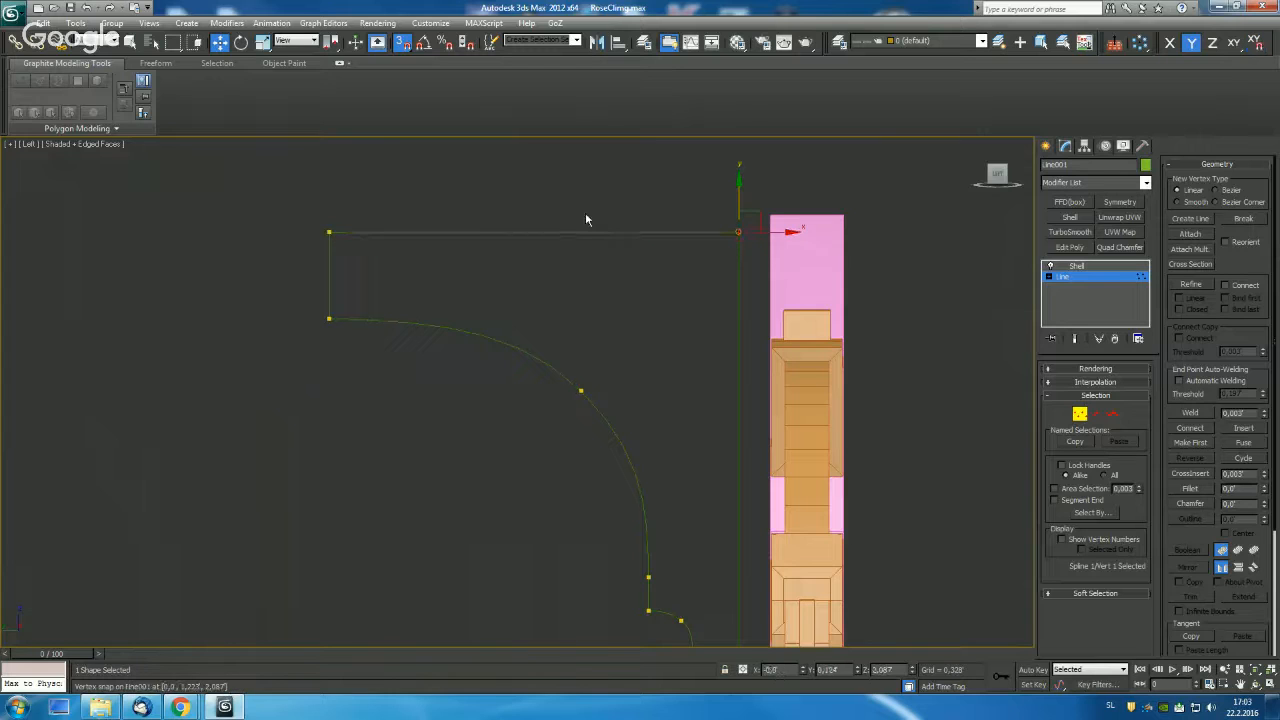
scroll(600, 250, down, 5)
scroll(614, 277, up, 4)
middle_drag(694, 297, 677, 247)
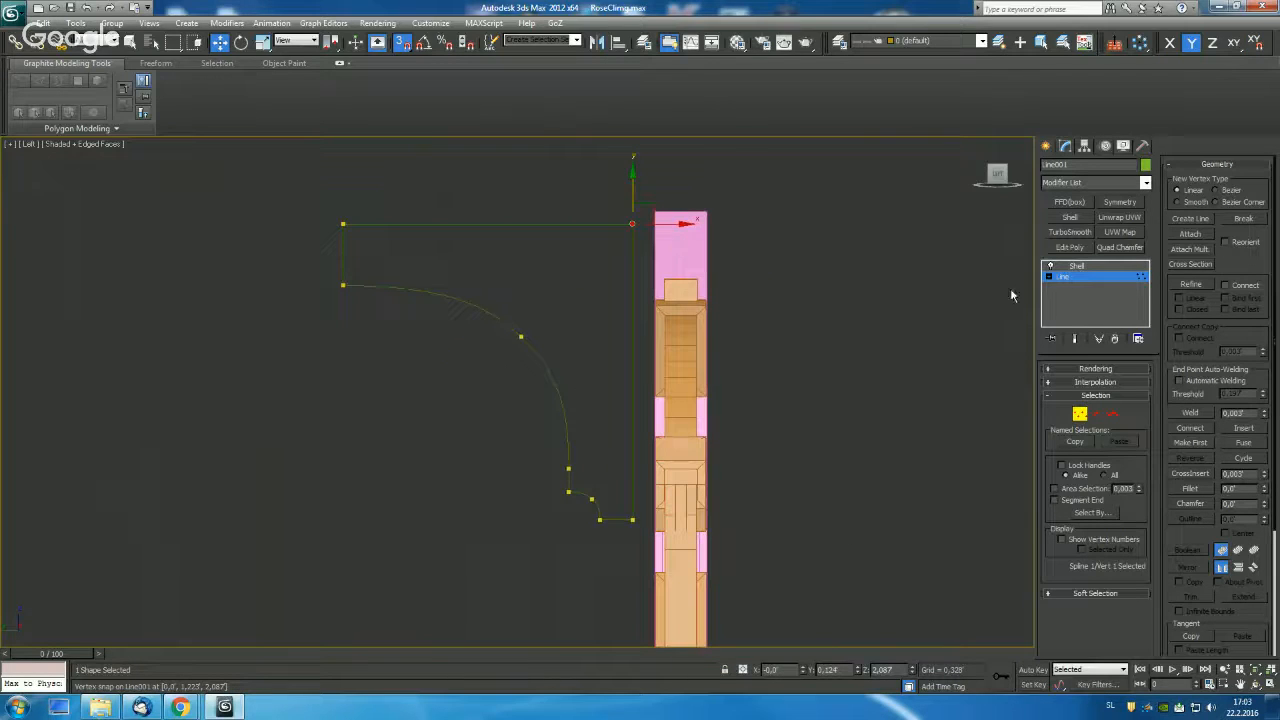
Set up a new Line spline with AutoGrid enabled for drawing on the bracket's side face.
click(1046, 147)
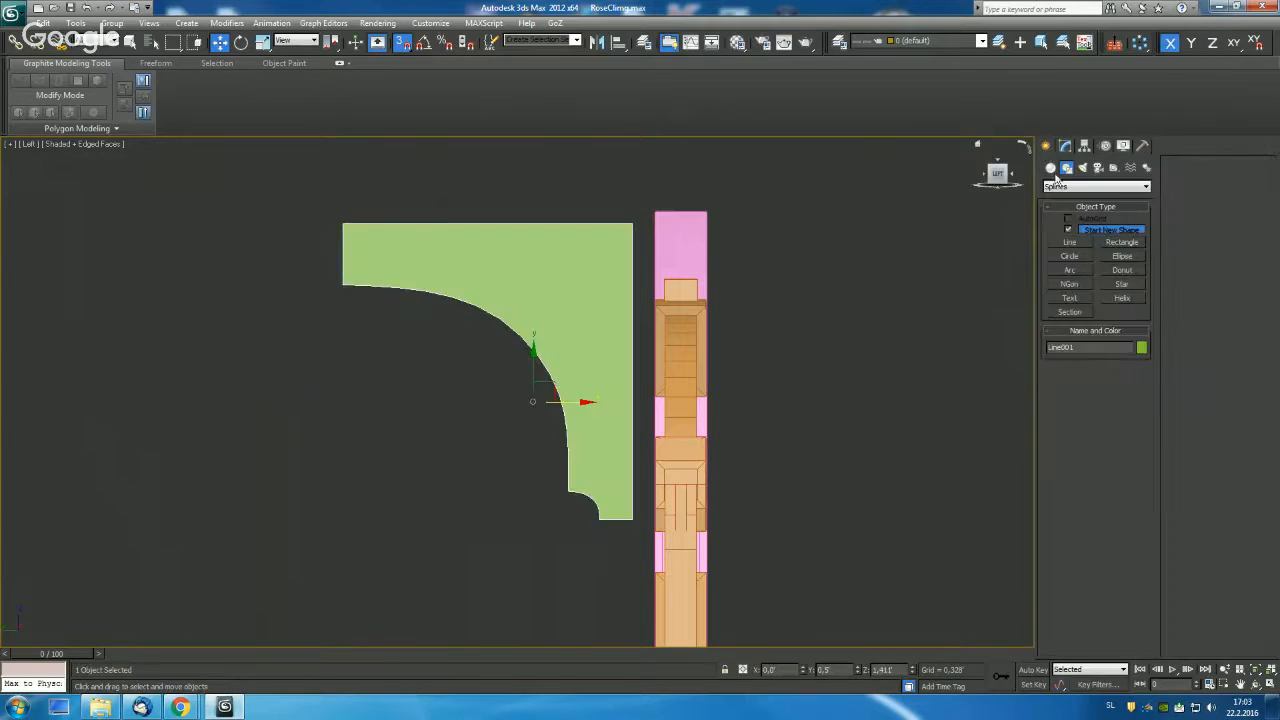
click(1072, 242)
click(1068, 218)
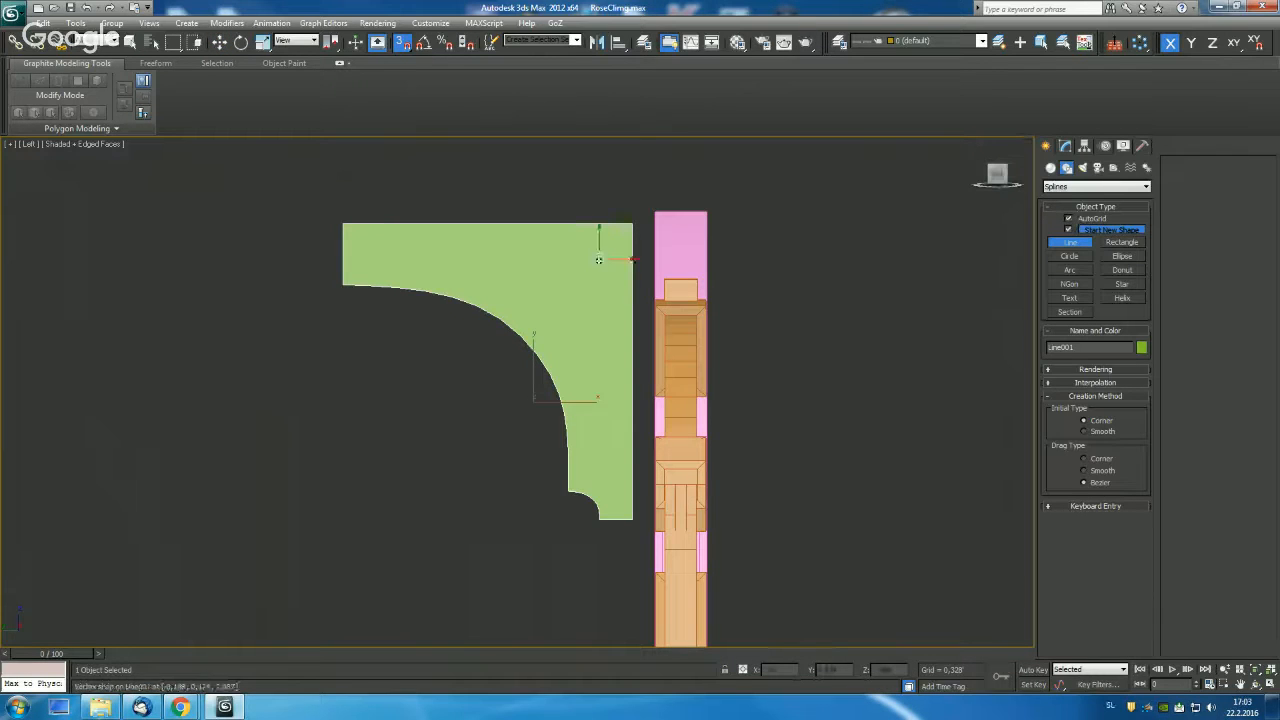
click(615, 250)
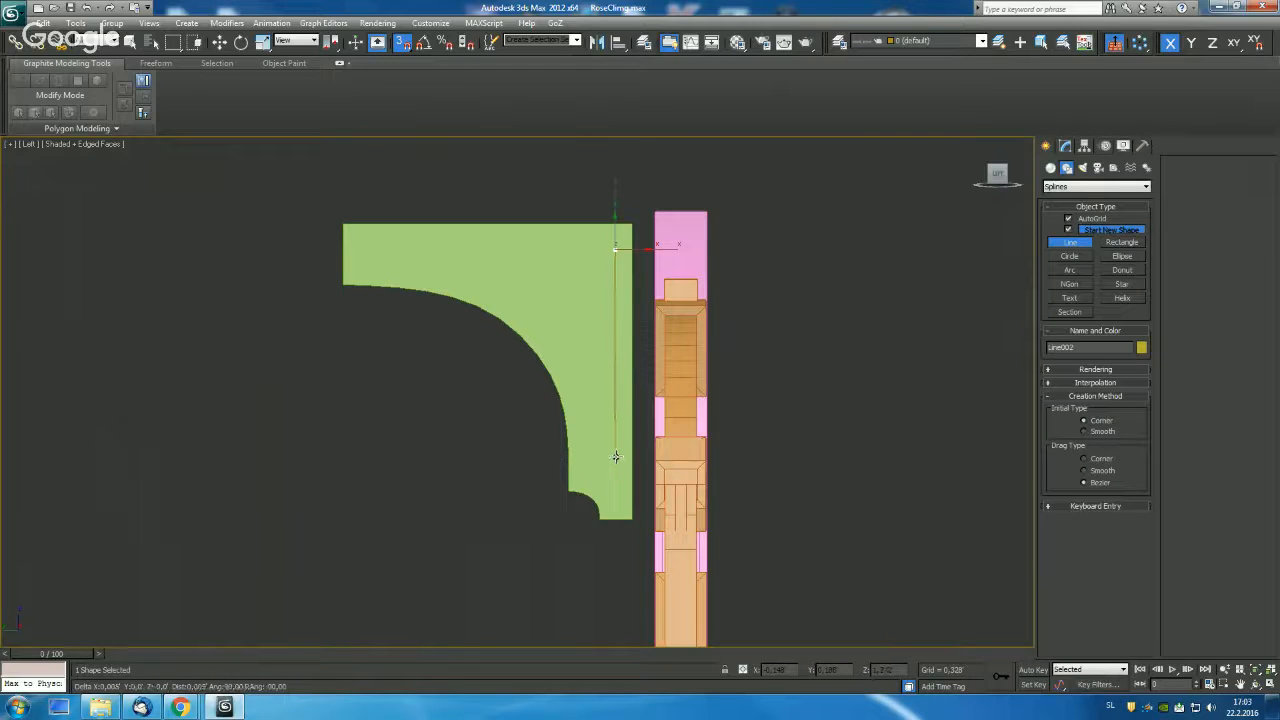
click(615, 458)
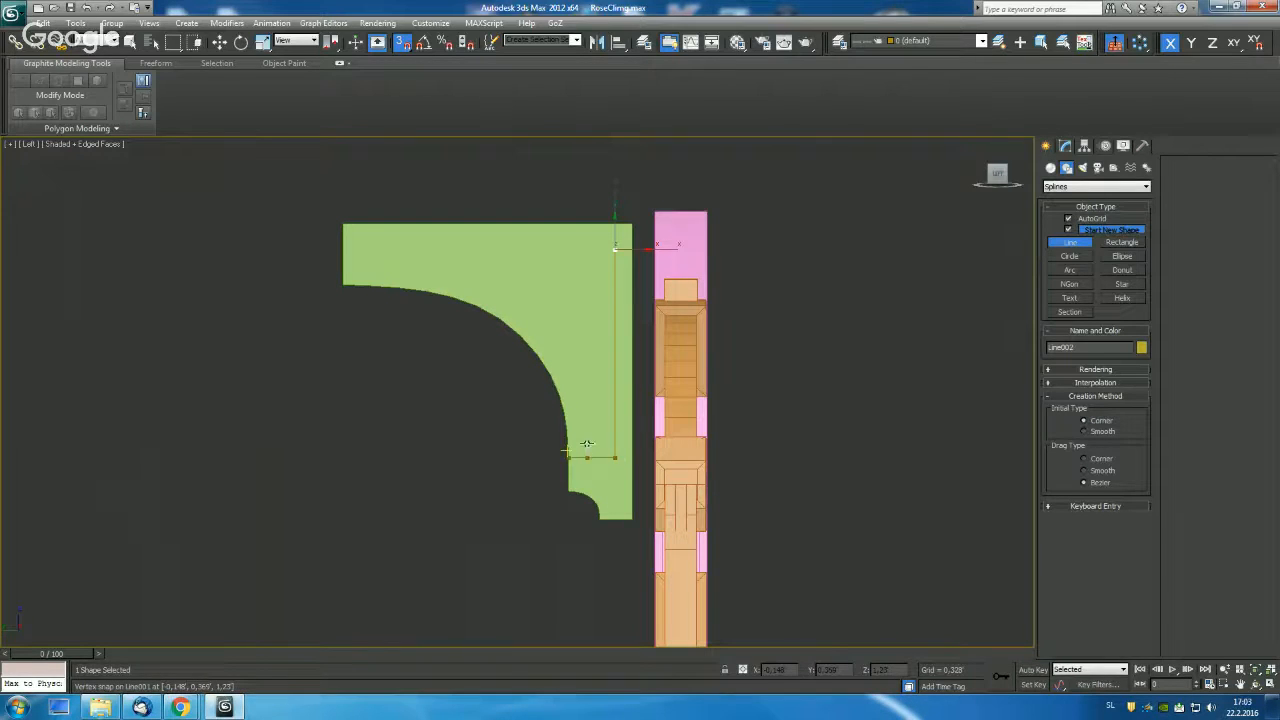
right_click(679, 401)
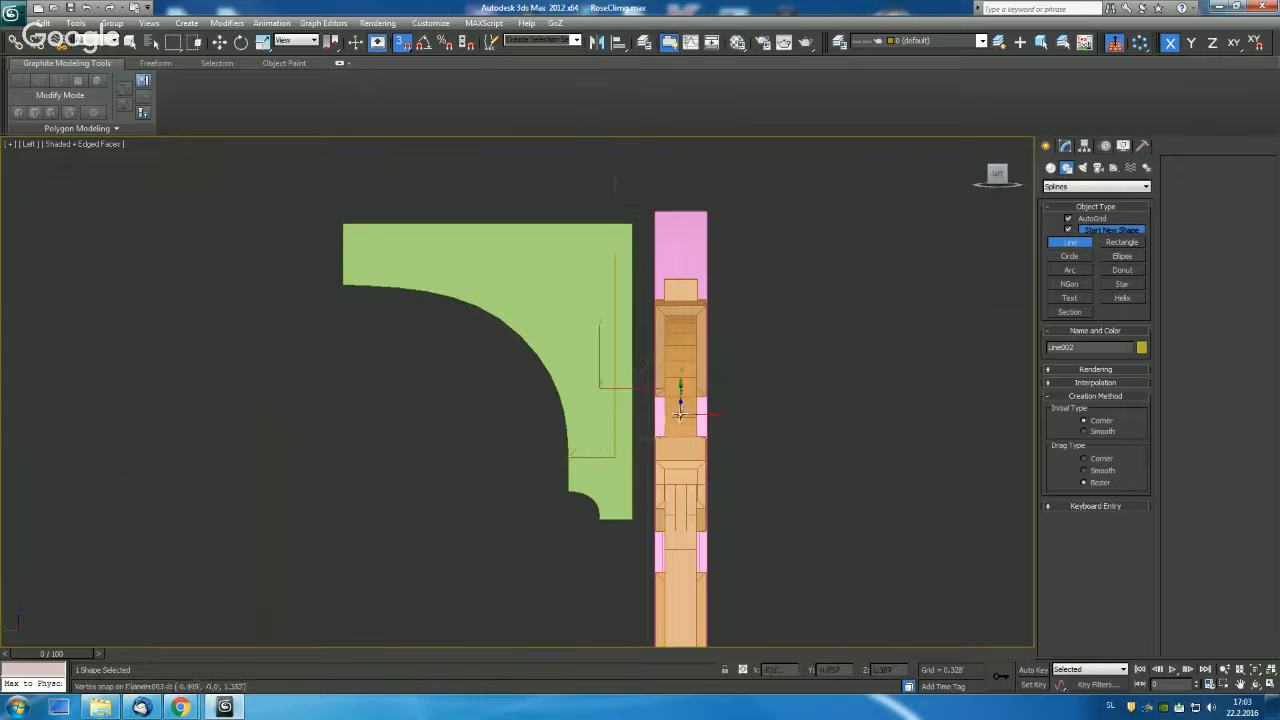
right_click(774, 324)
click(774, 324)
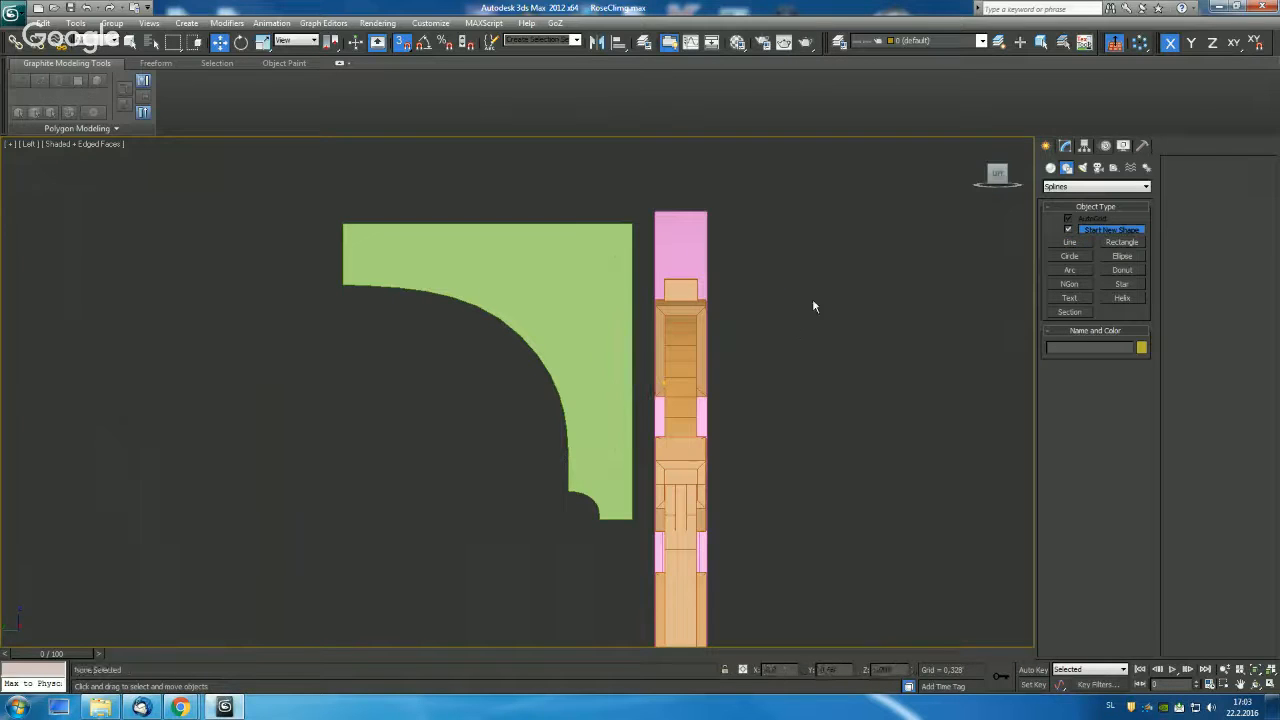
Turn snapping off and draw a closed inset line on the bracket's face, with straight back and top edges and a curved inner side.
key(s)
click(1069, 244)
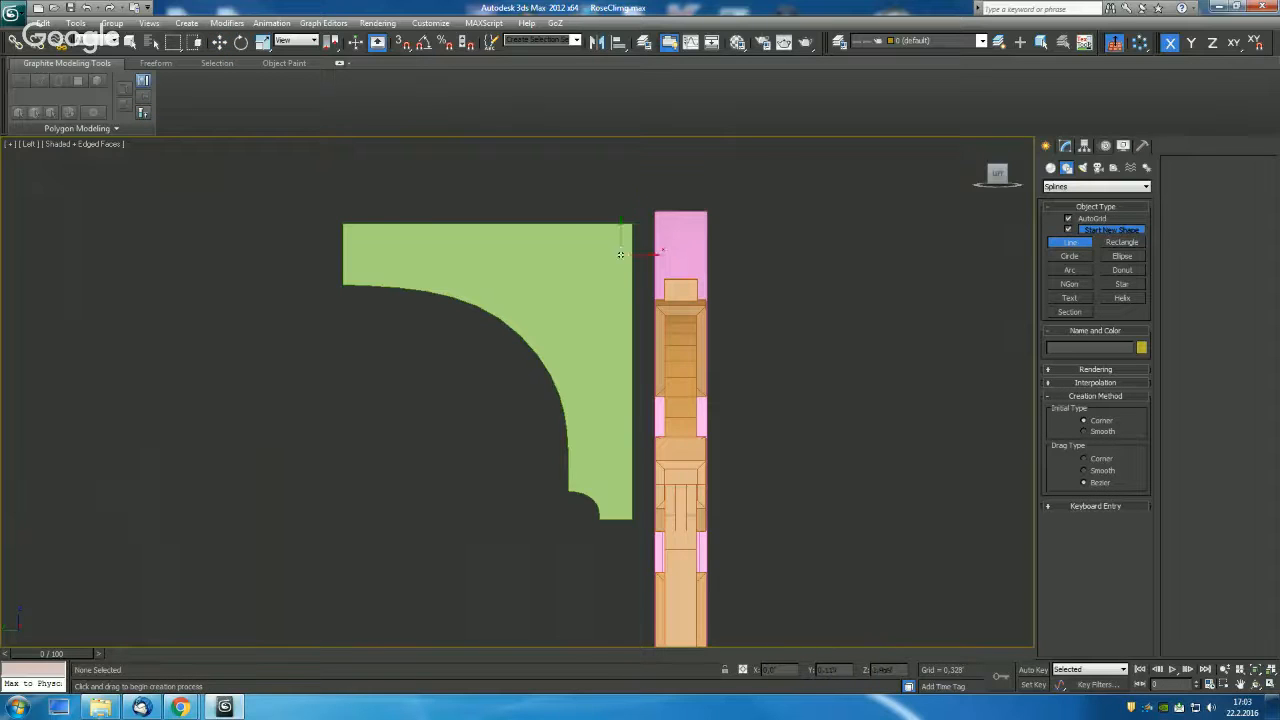
click(615, 250)
click(615, 467)
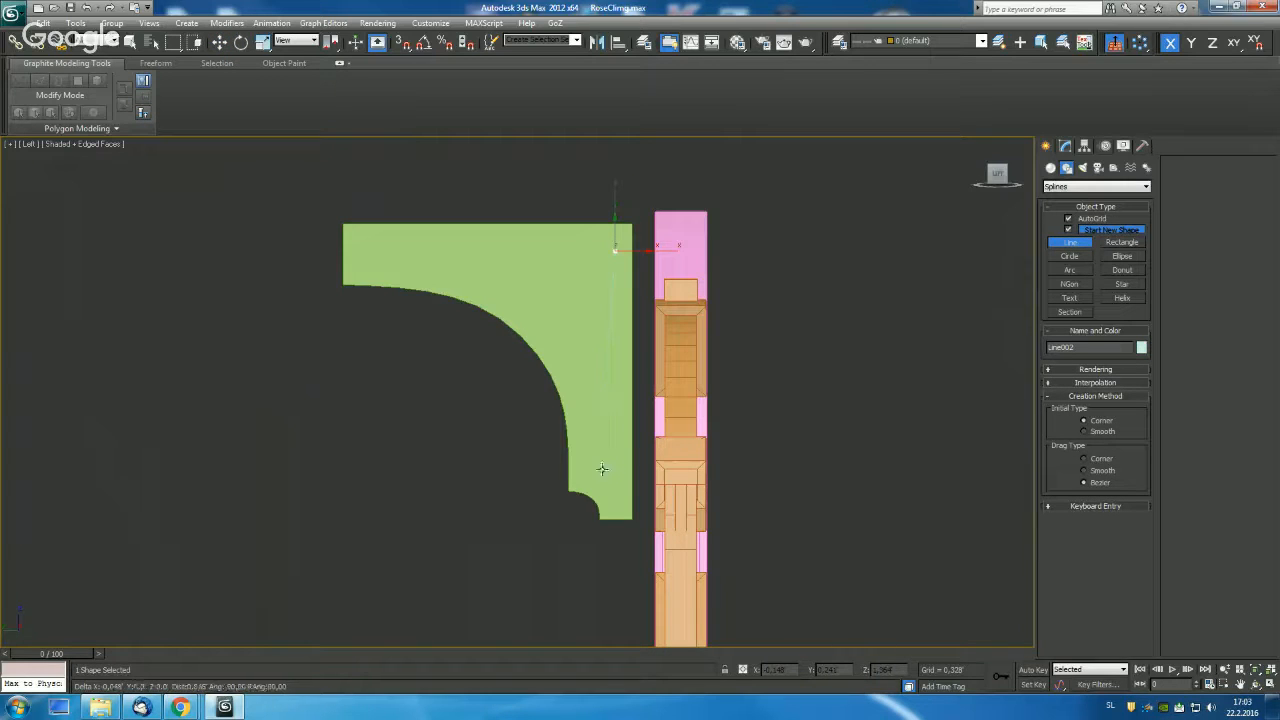
click(590, 466)
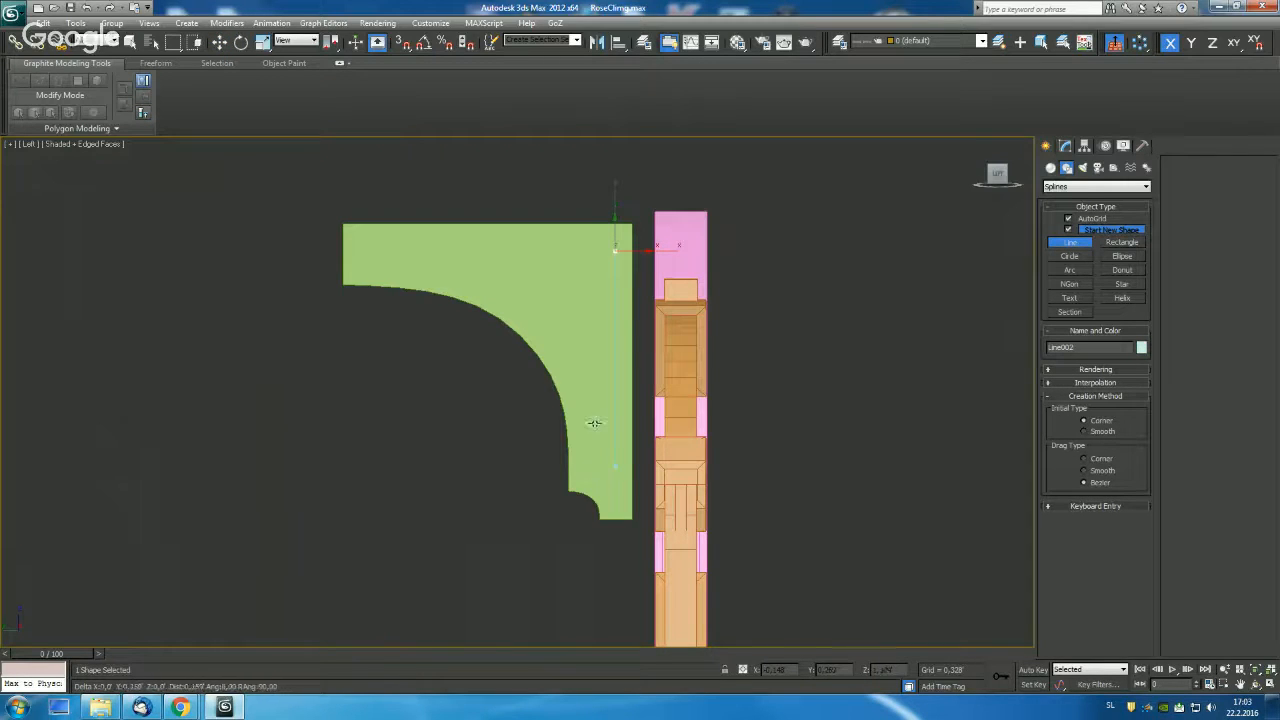
click(559, 326)
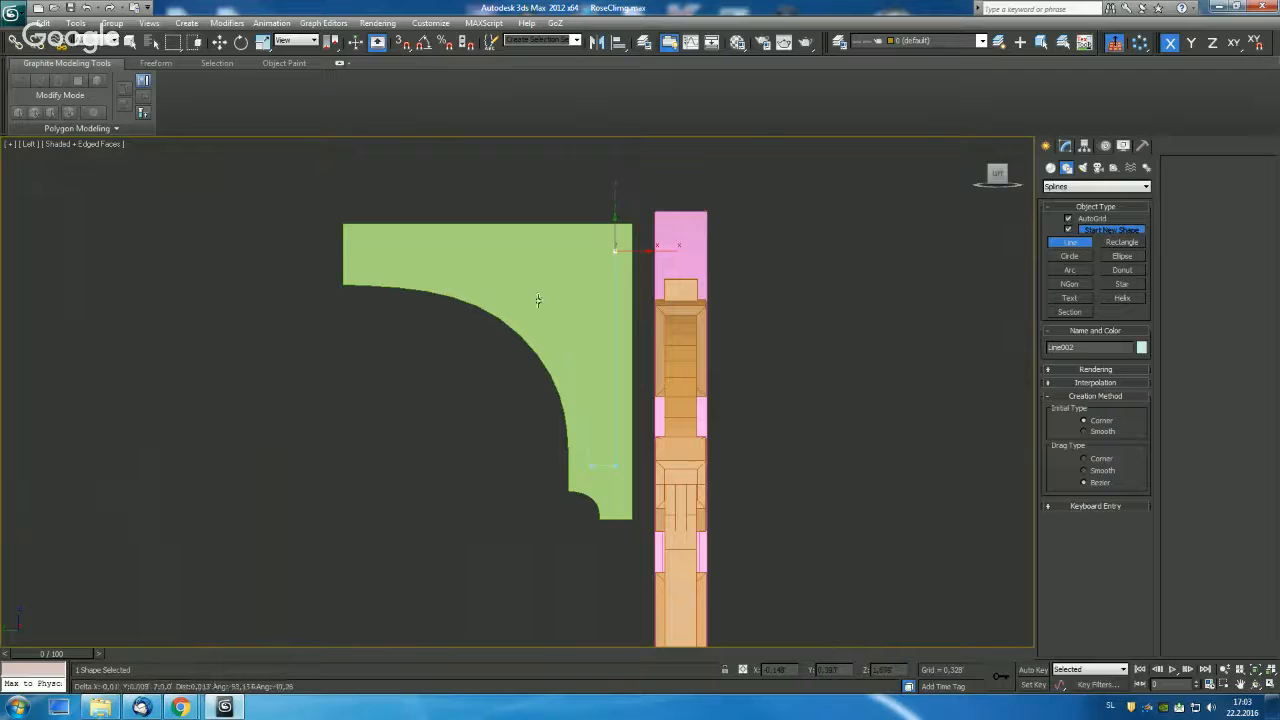
click(470, 273)
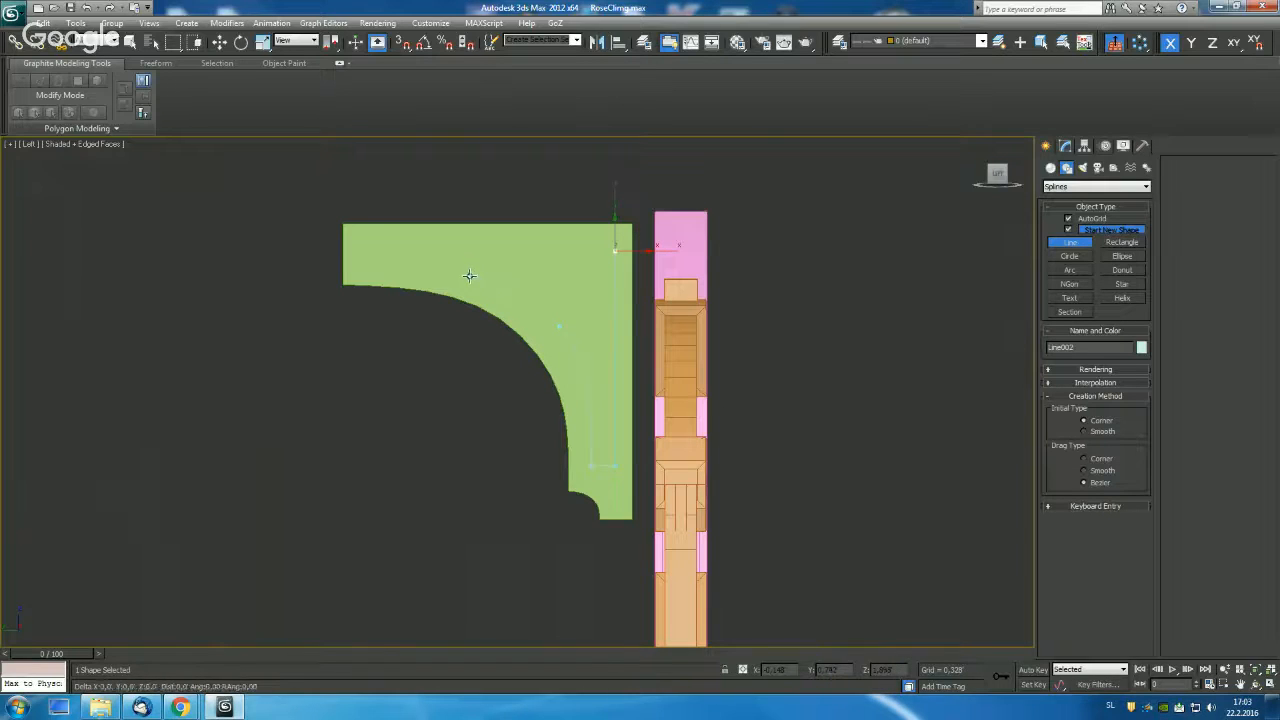
click(614, 248)
click(620, 392)
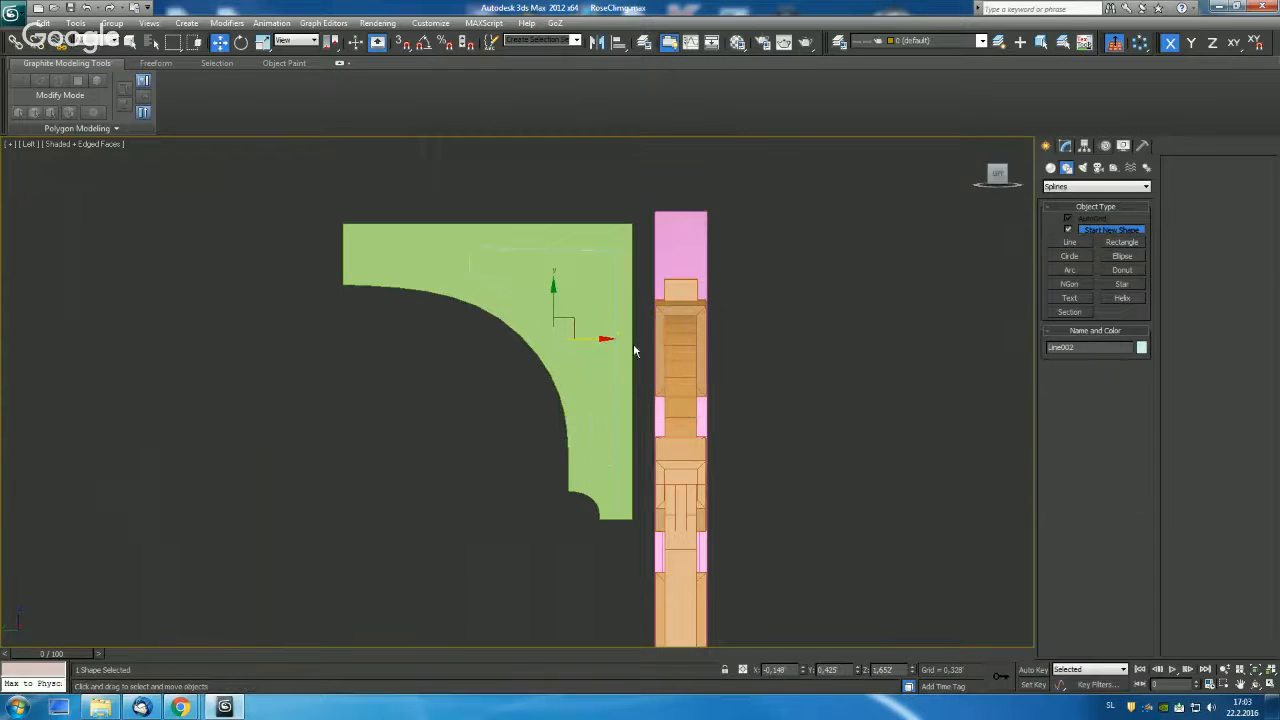
Apply a Shell modifier to the inset shape to give it thickness.
click(1065, 145)
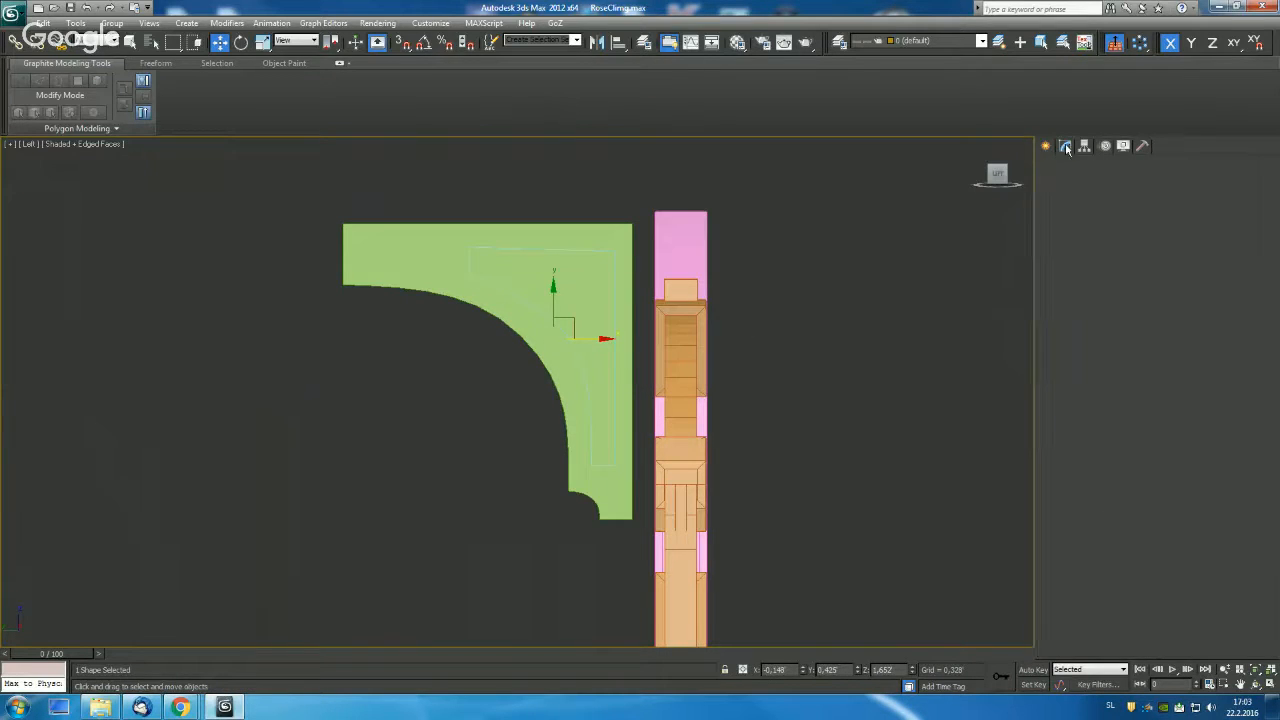
click(1069, 217)
scroll(660, 347, up, 3)
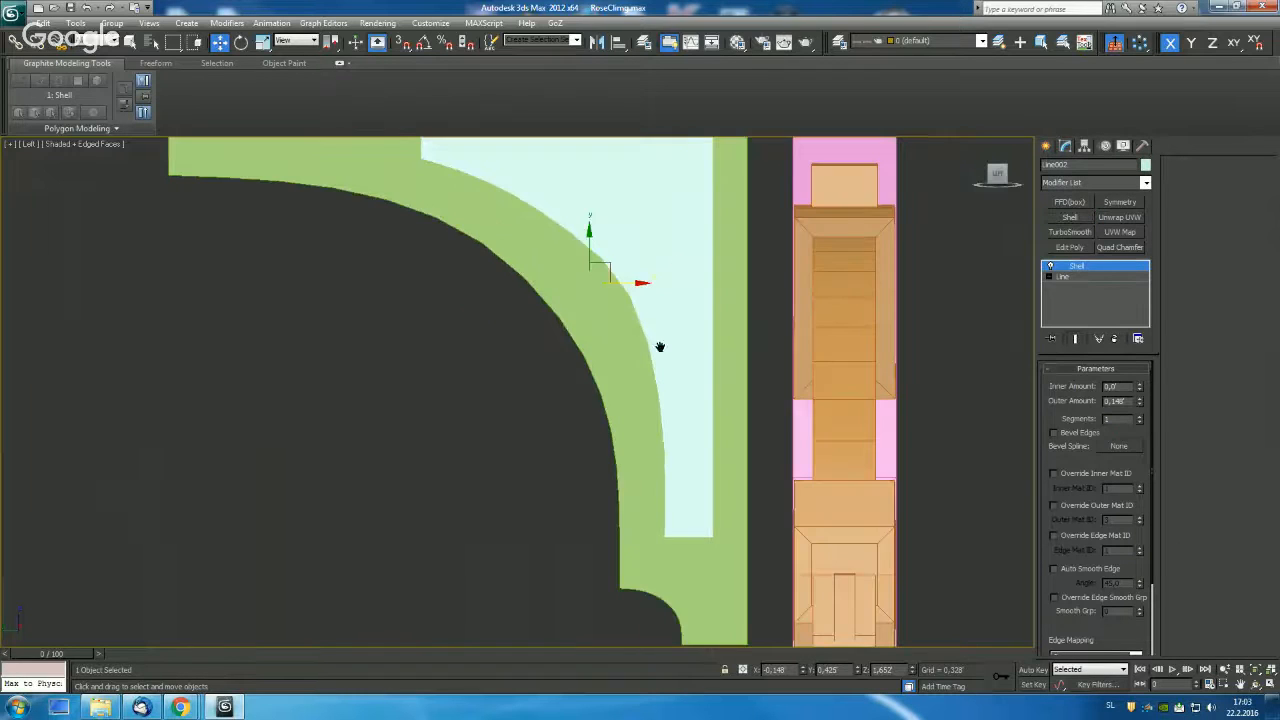
middle_drag(713, 221, 718, 374)
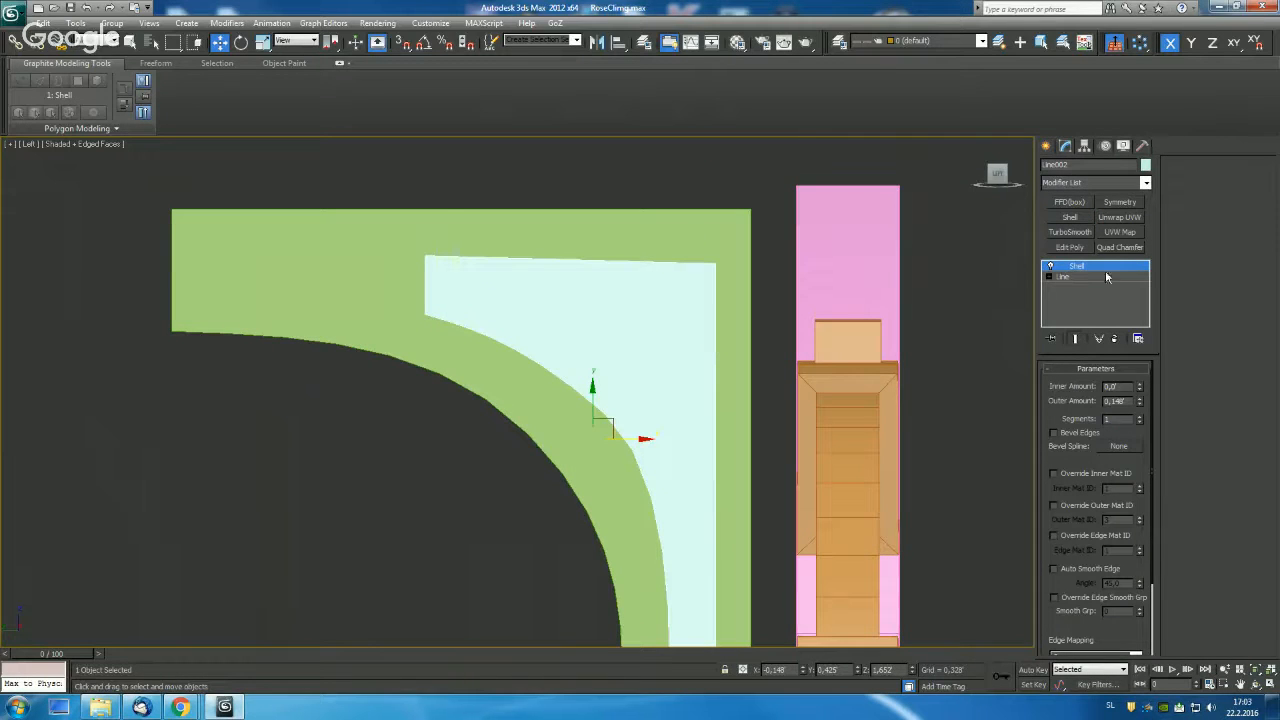
Edit the inset line with the end result shown and snap its upper corner vertex along Y to level the top edge.
click(1086, 276)
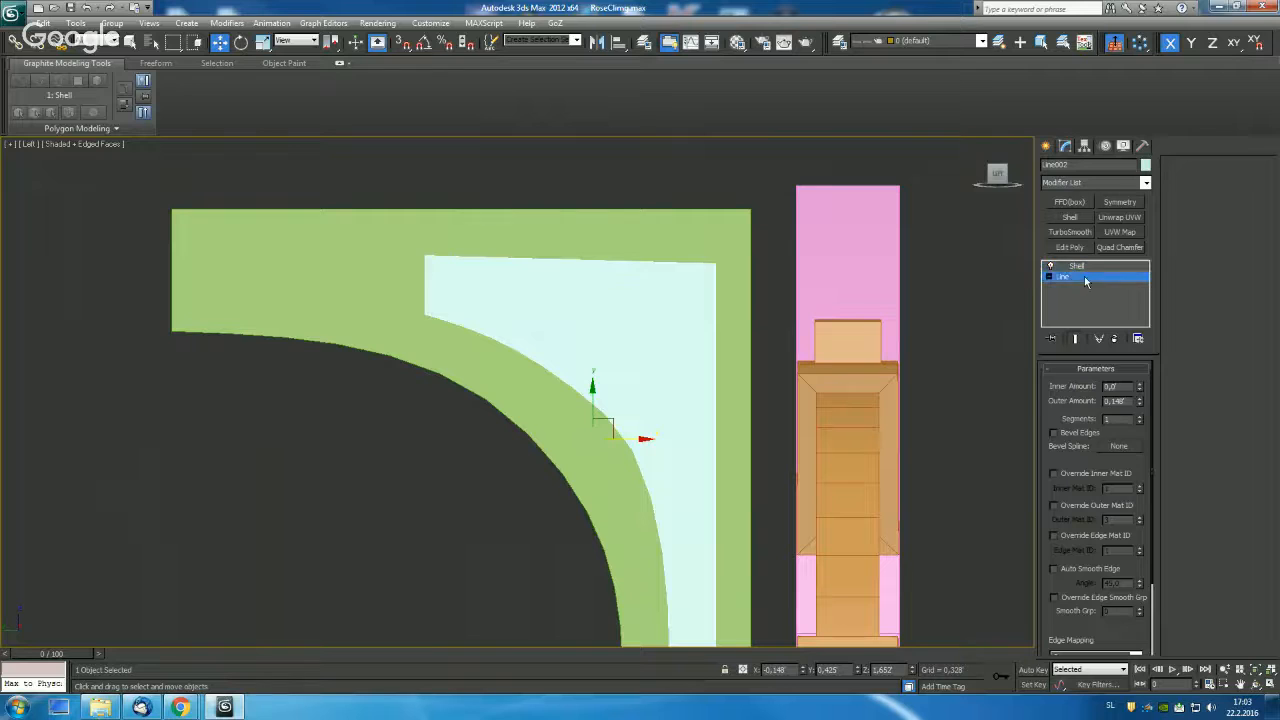
click(1075, 339)
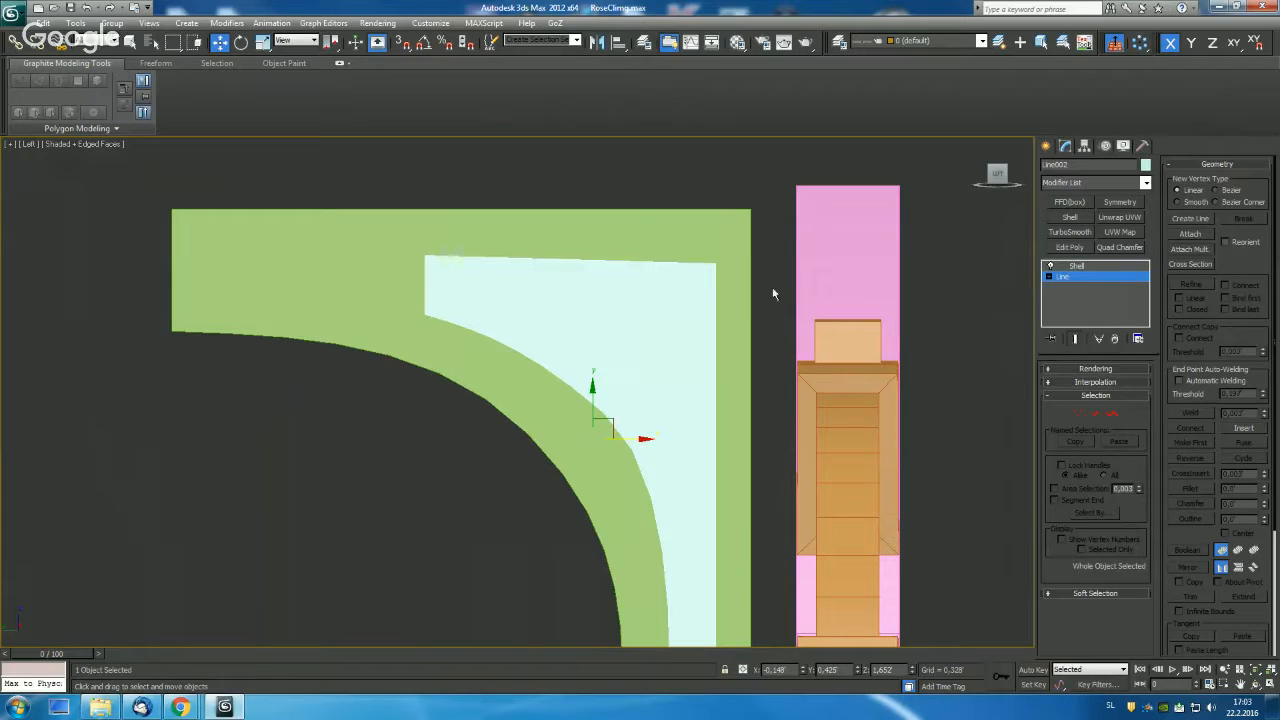
key(1)
drag(733, 287, 422, 256)
key(s)
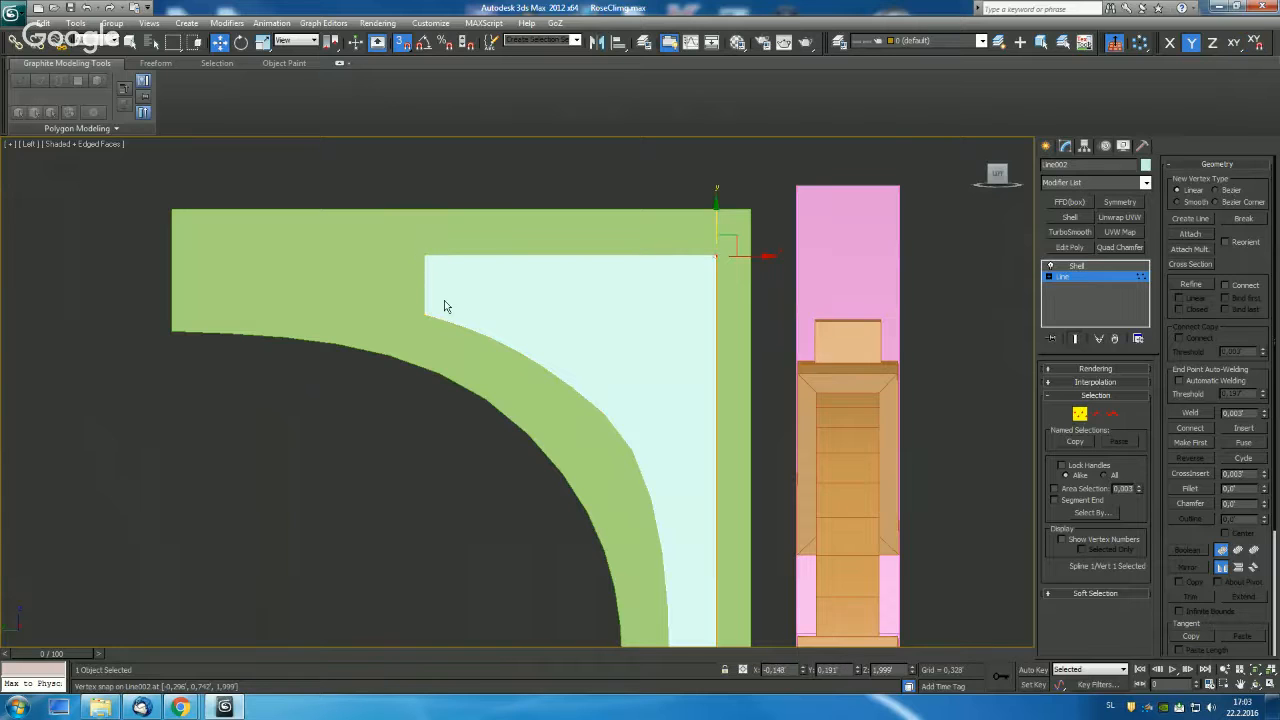
scroll(518, 388, down, 4)
scroll(700, 420, up, 3)
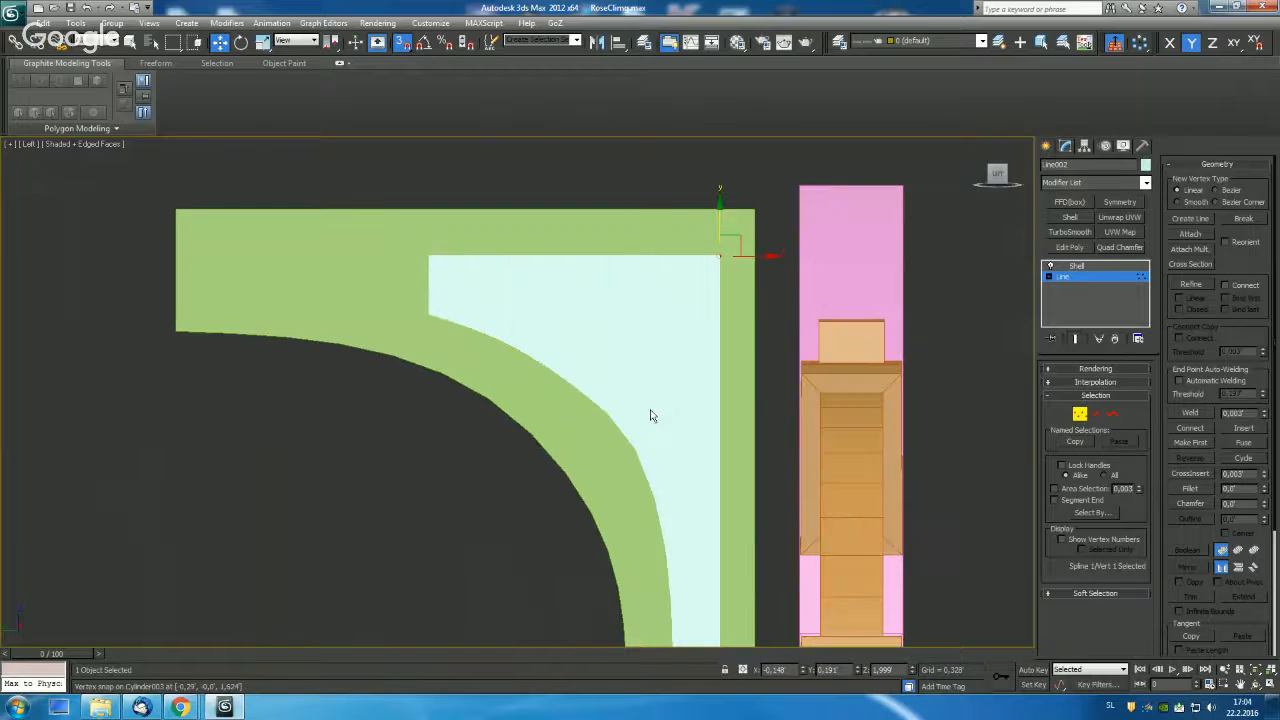
With snapping off, adjust the Bezier handle and position of the inset curve's middle vertex to follow the bracket's large curve.
click(608, 422)
scroll(648, 440, up, 2)
middle_drag(642, 405, 643, 403)
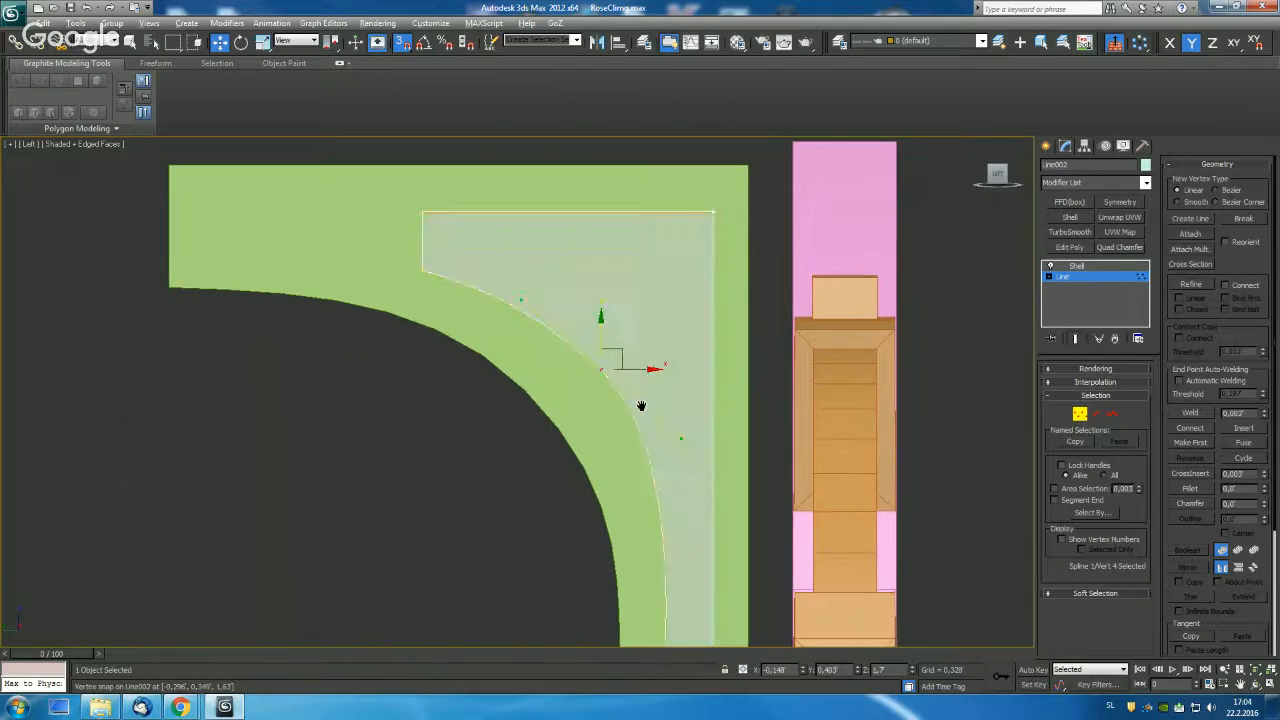
scroll(651, 417, up, 3)
key(s)
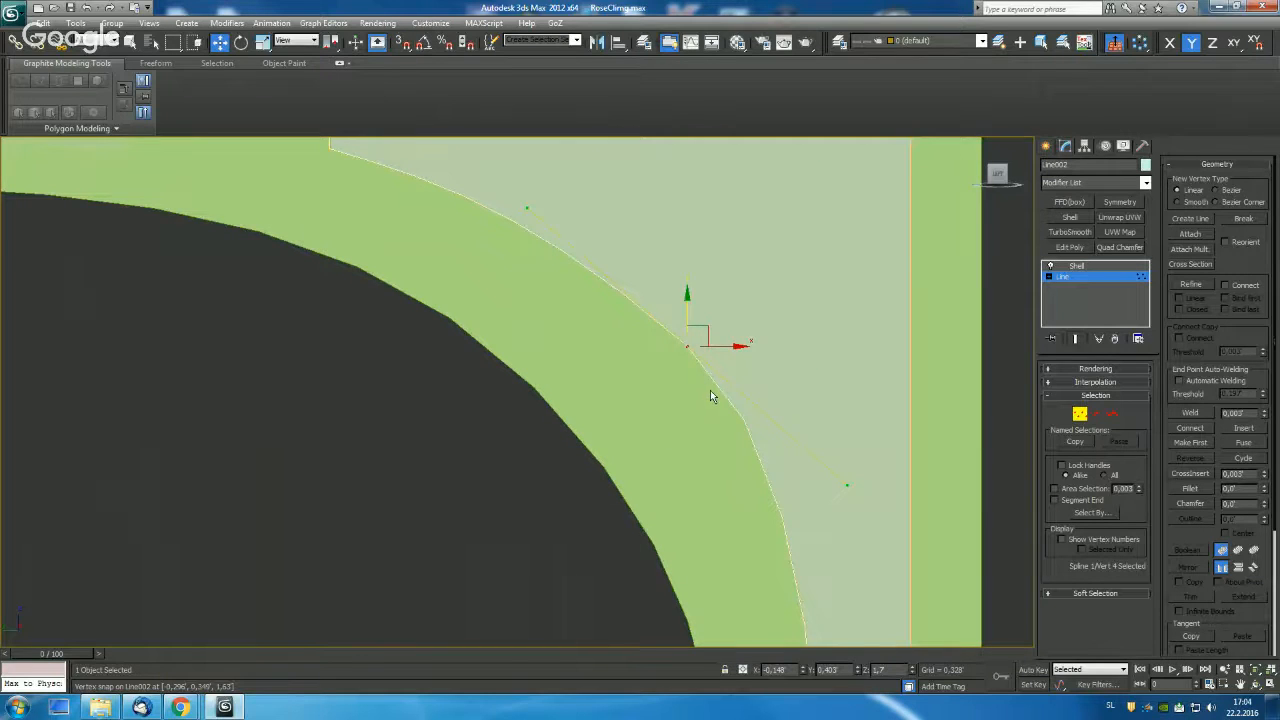
drag(847, 485, 833, 486)
drag(697, 348, 661, 330)
scroll(661, 330, down, 4)
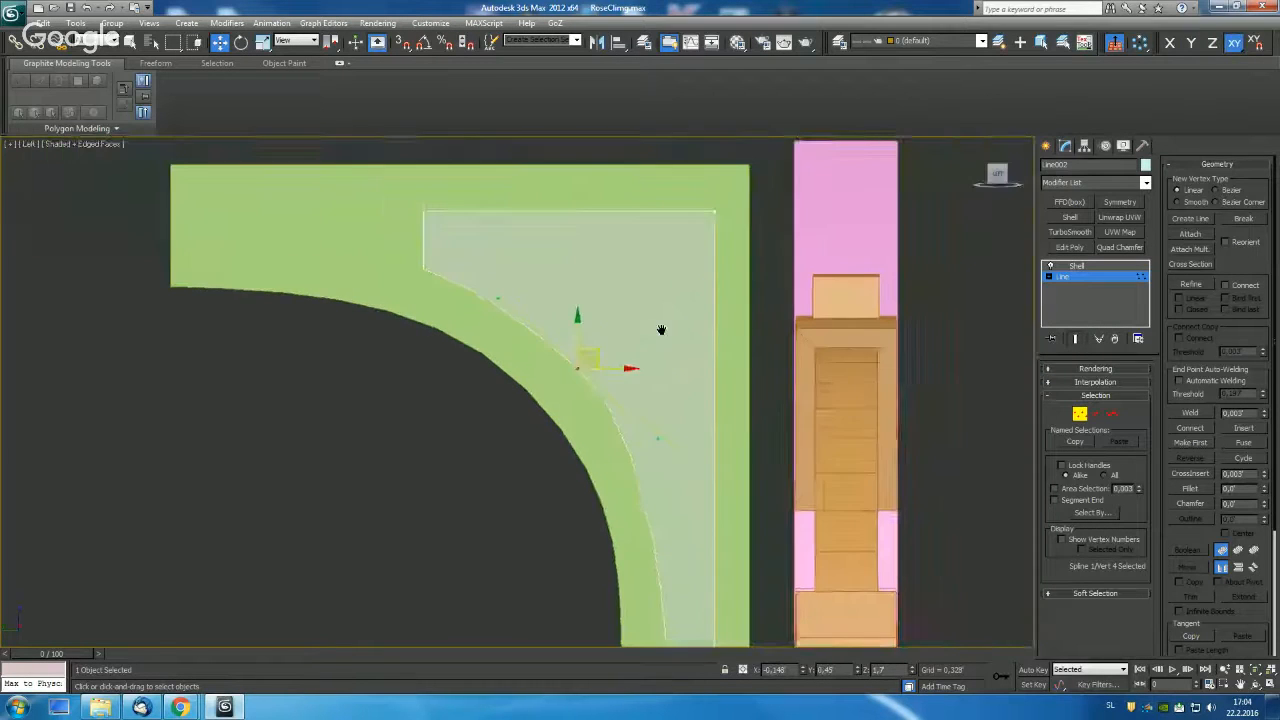
middle_drag(661, 330, 668, 254)
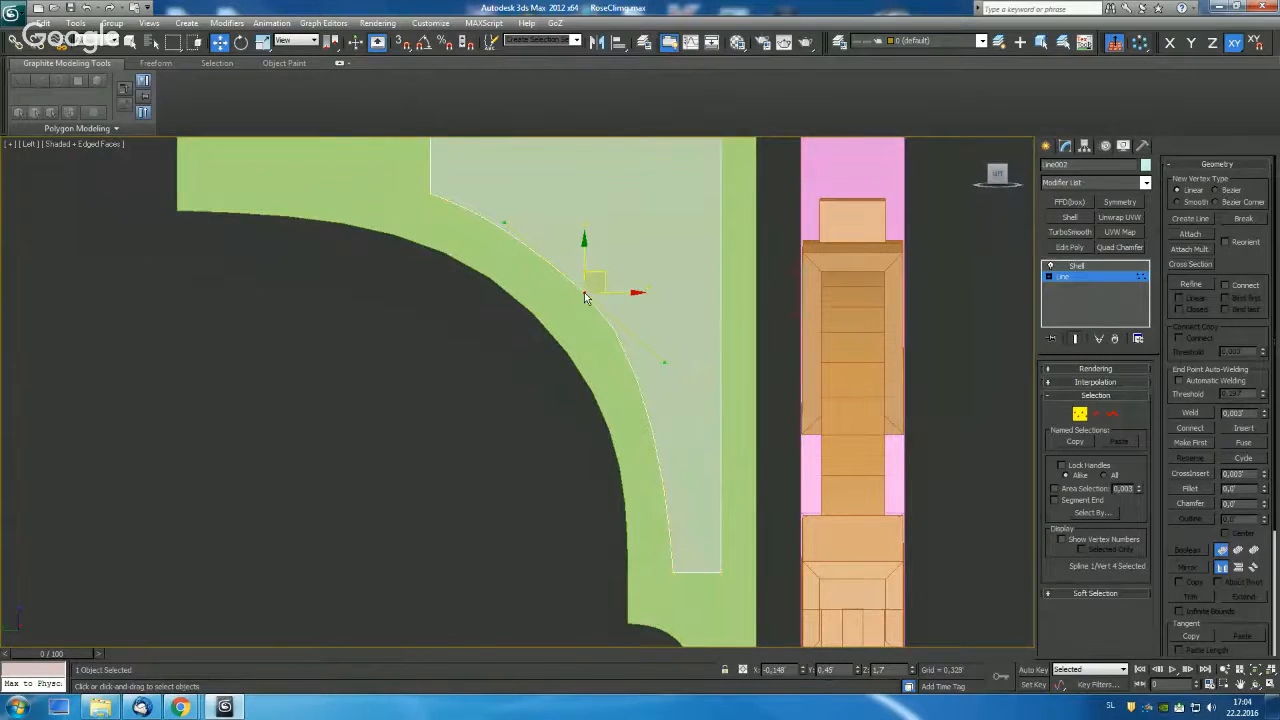
Try converting the inset piece to an Editable Poly, check it in perspective with the bracket, and undo the conversion.
key(ctrl+e)
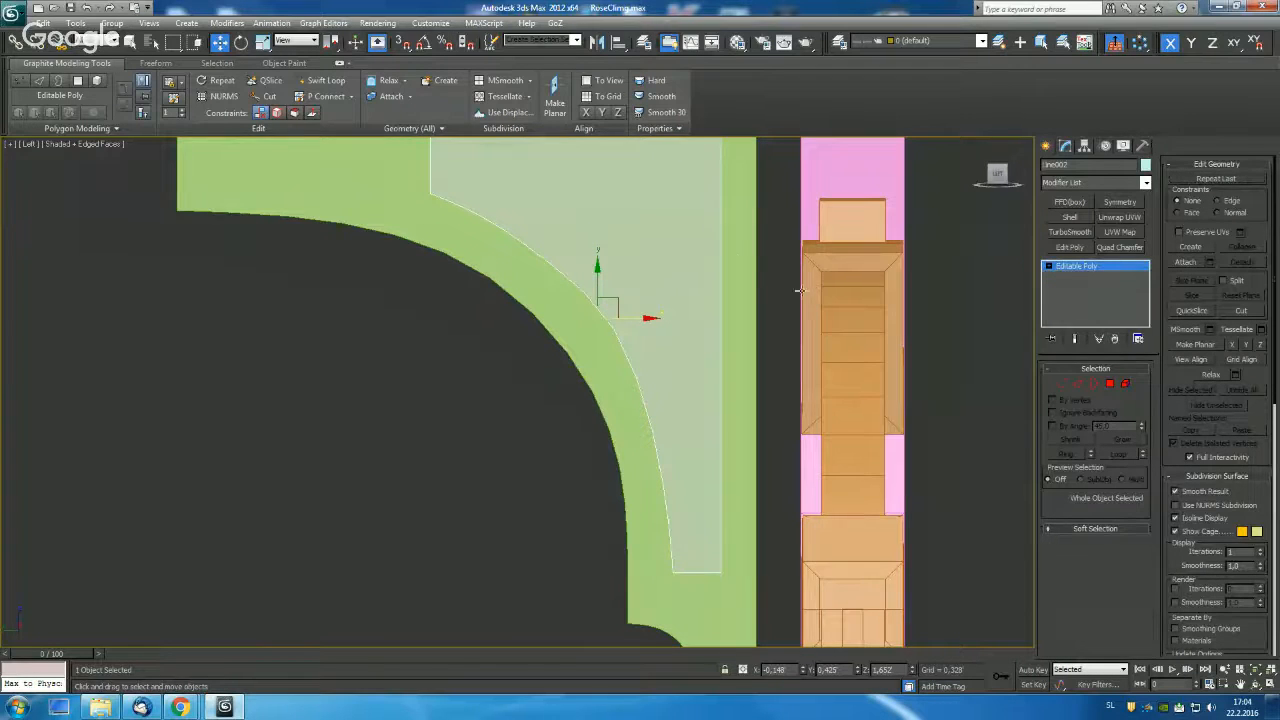
scroll(740, 257, down, 5)
alt+middle_drag(737, 257, 723, 284)
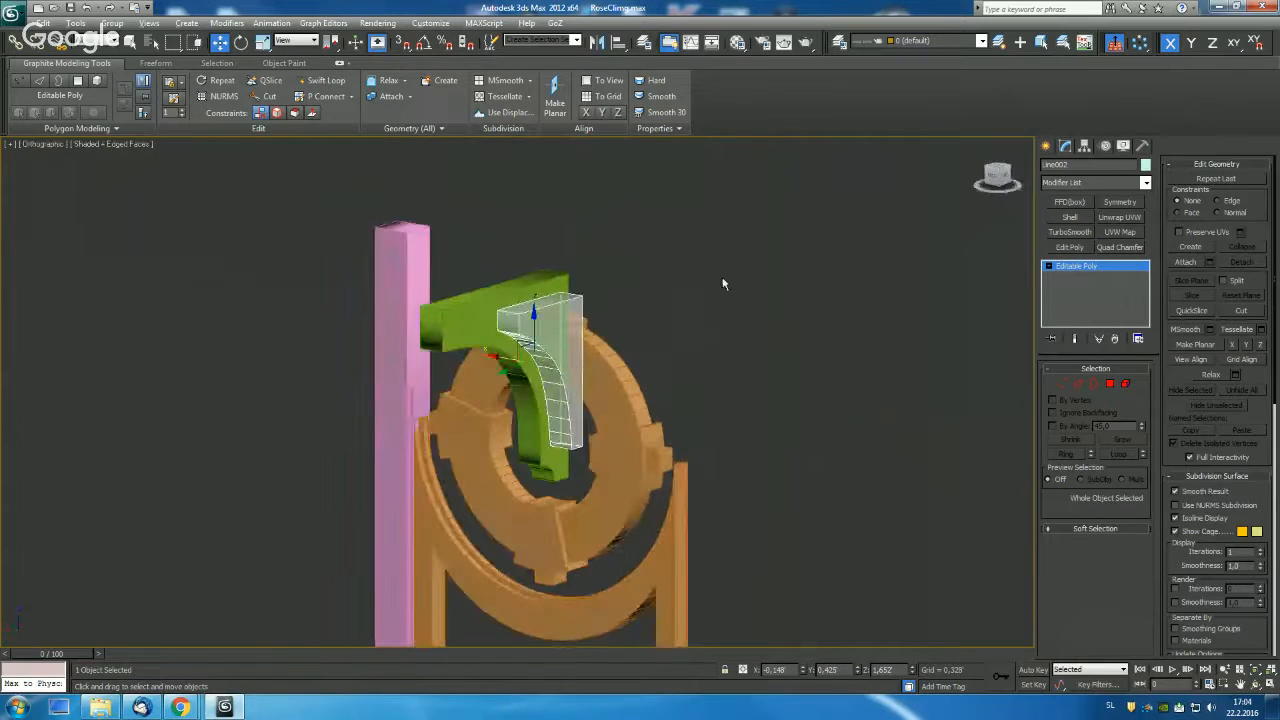
scroll(745, 284, up, 4)
key(ctrl+z)
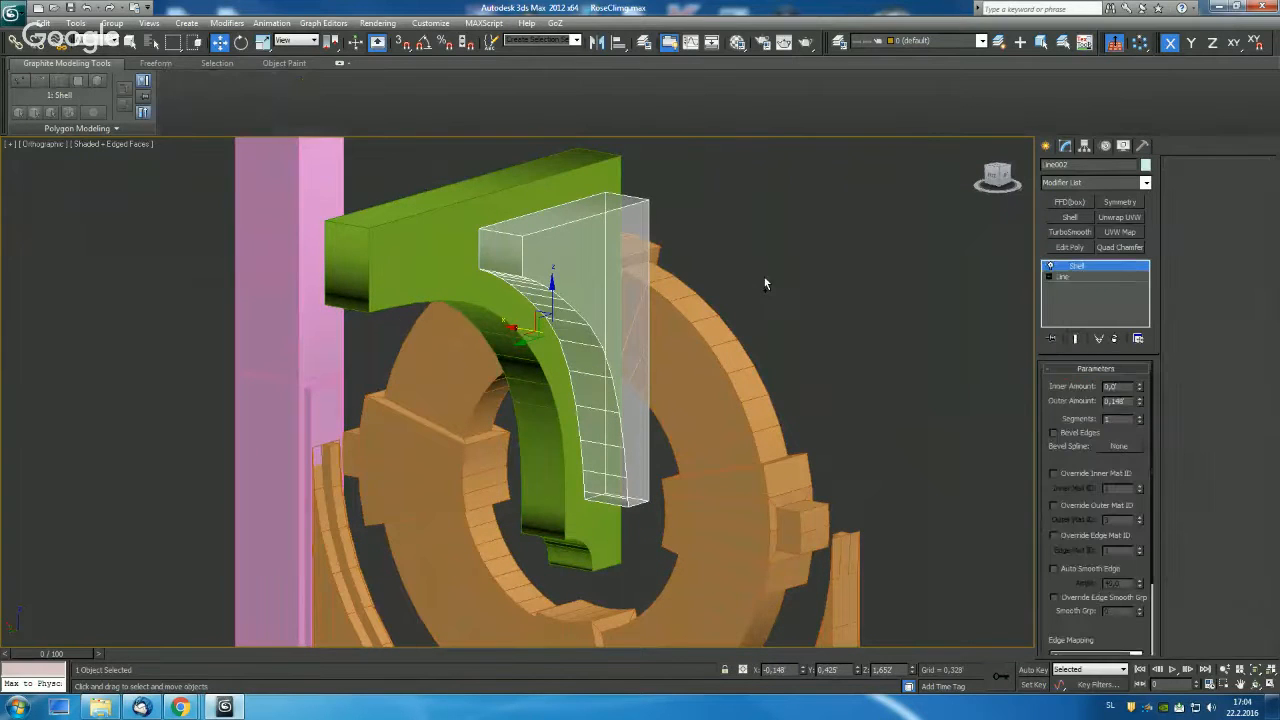
Return to the inset line's vertices in the left view and set the middle curve vertex to Bezier, adjusting its handle.
click(1068, 277)
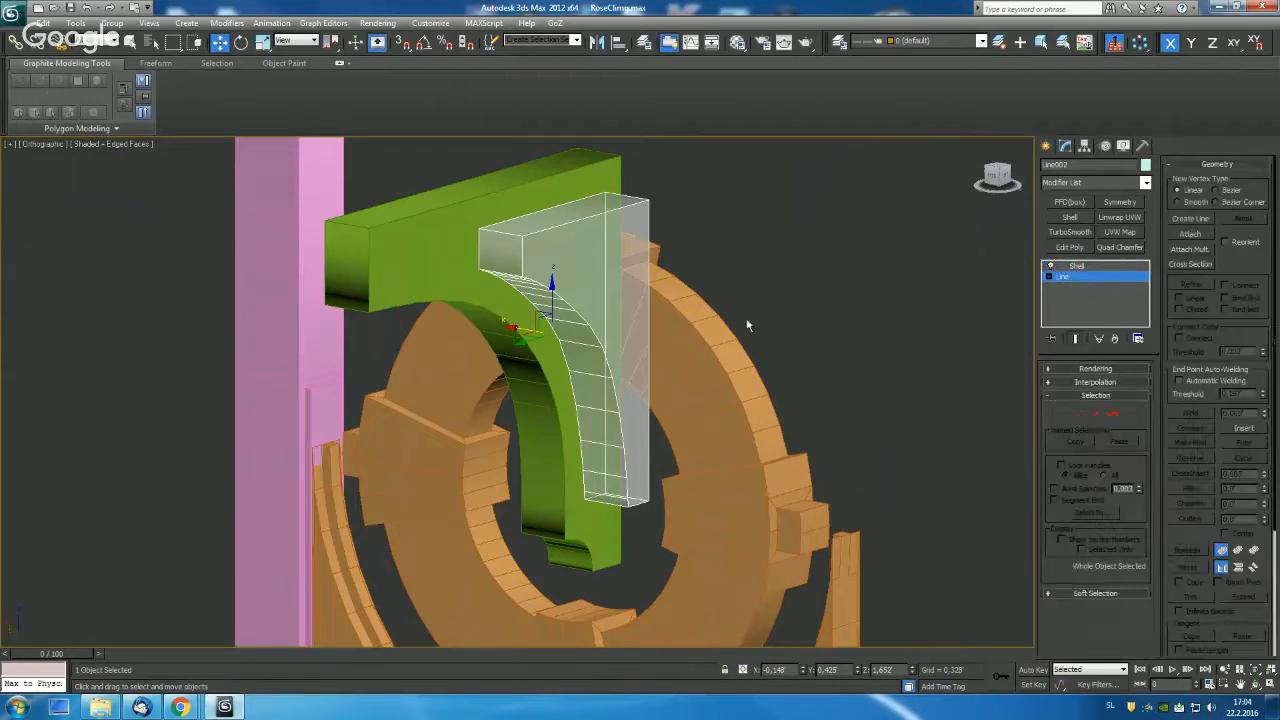
key(l)
scroll(642, 306, up, 3)
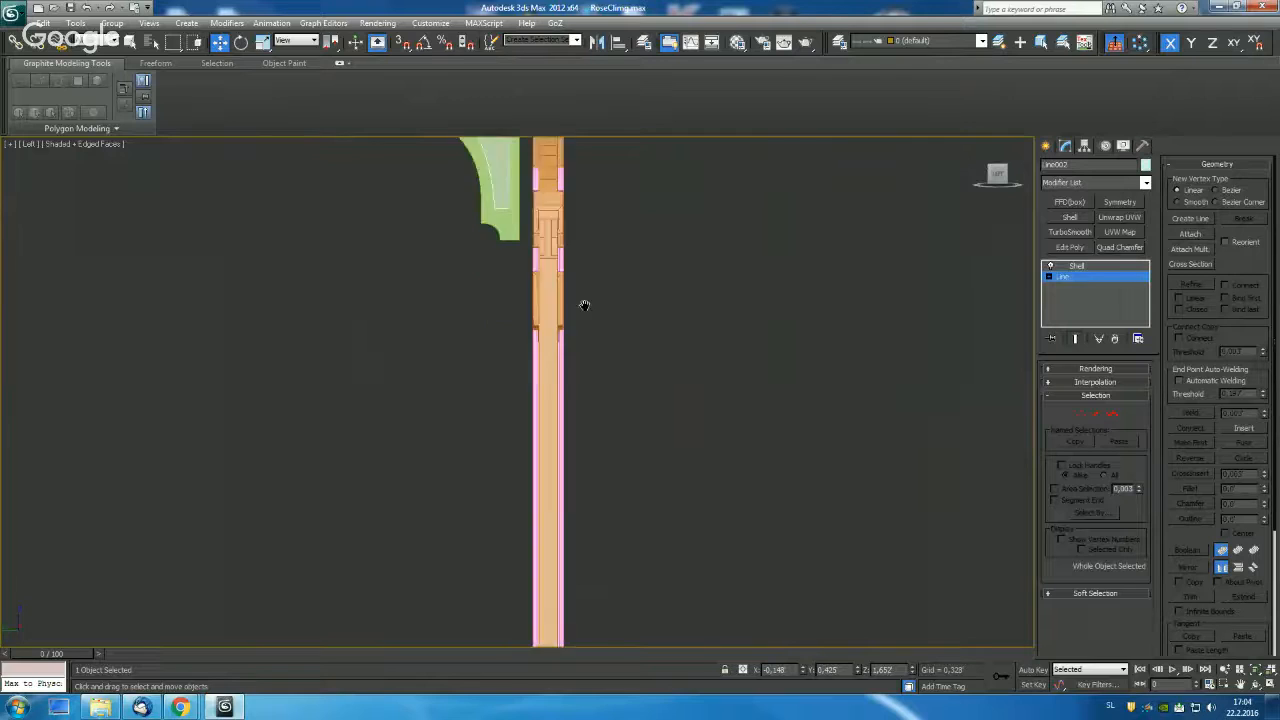
middle_drag(585, 305, 634, 446)
scroll(634, 446, up, 2)
key(1)
middle_drag(575, 303, 609, 390)
scroll(610, 394, up, 5)
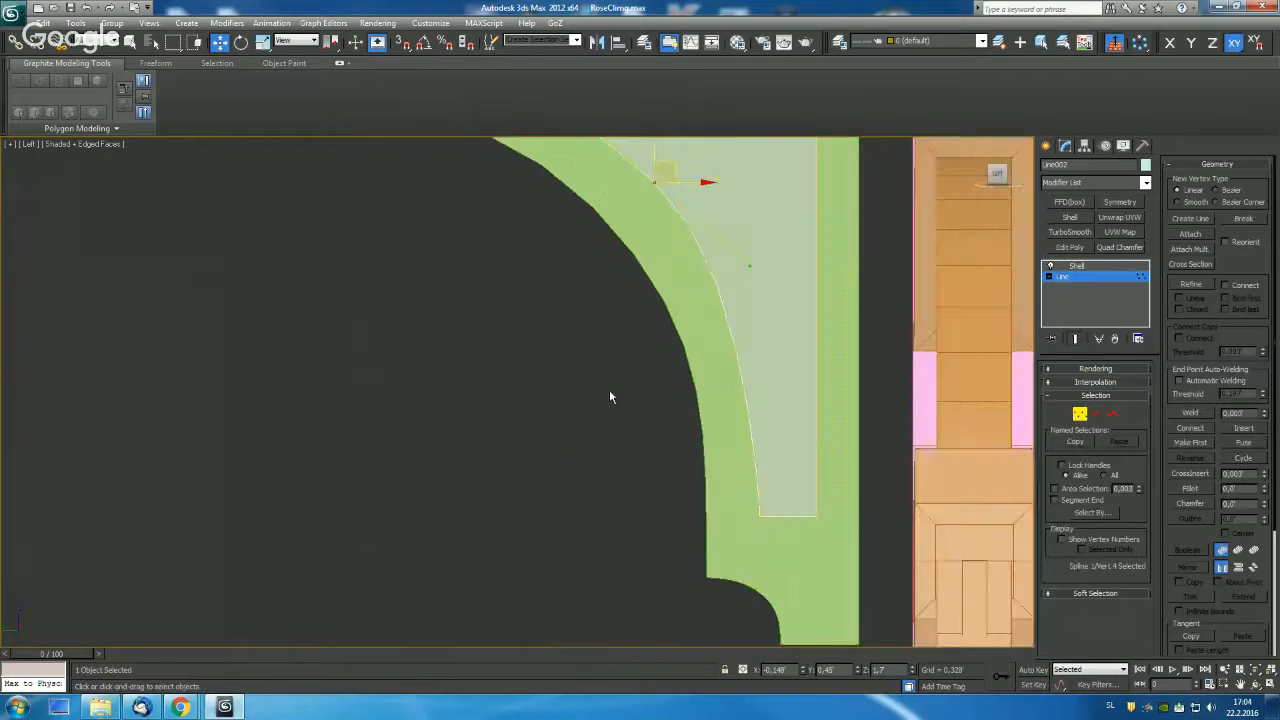
middle_drag(606, 259, 616, 388)
right_click(664, 312)
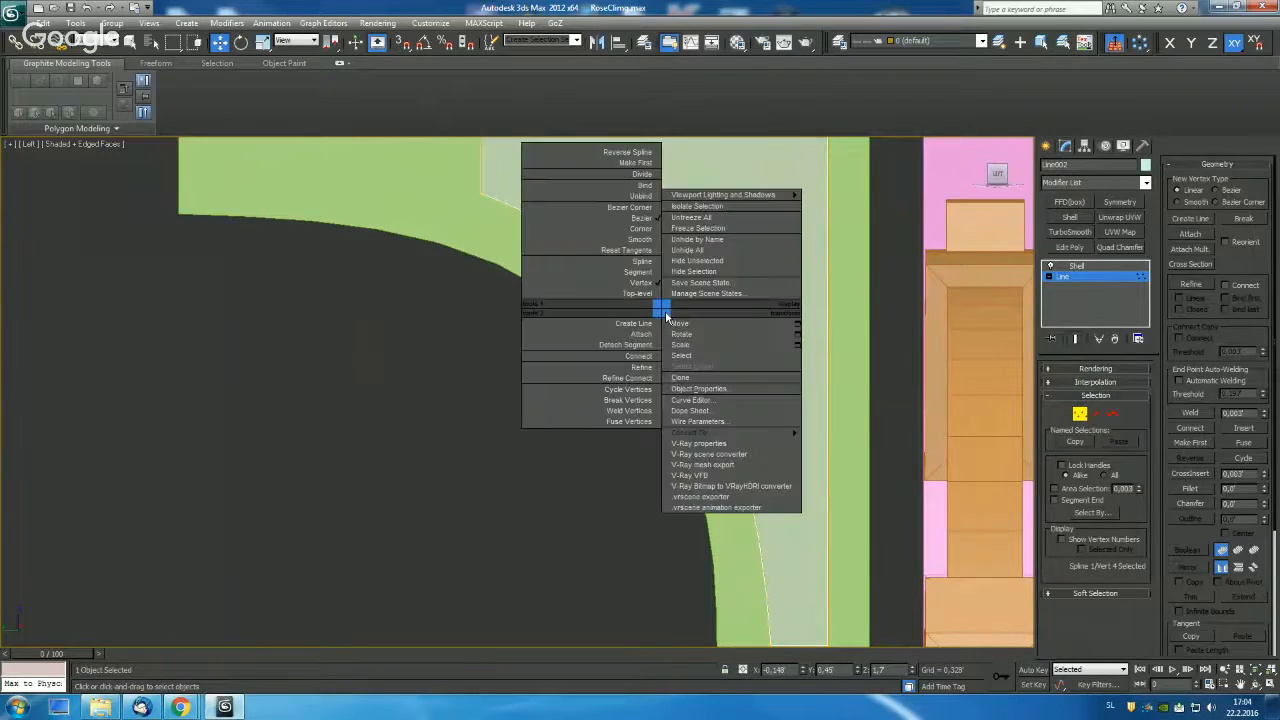
click(648, 218)
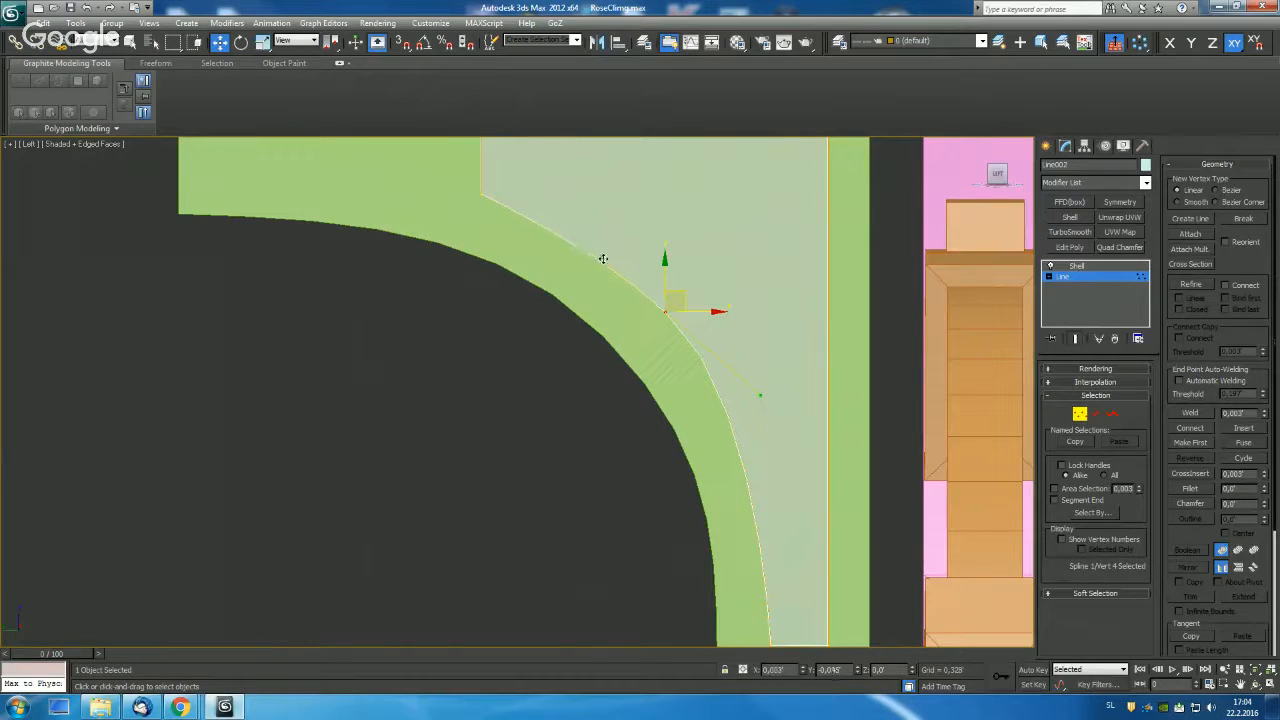
scroll(710, 340, down, 4)
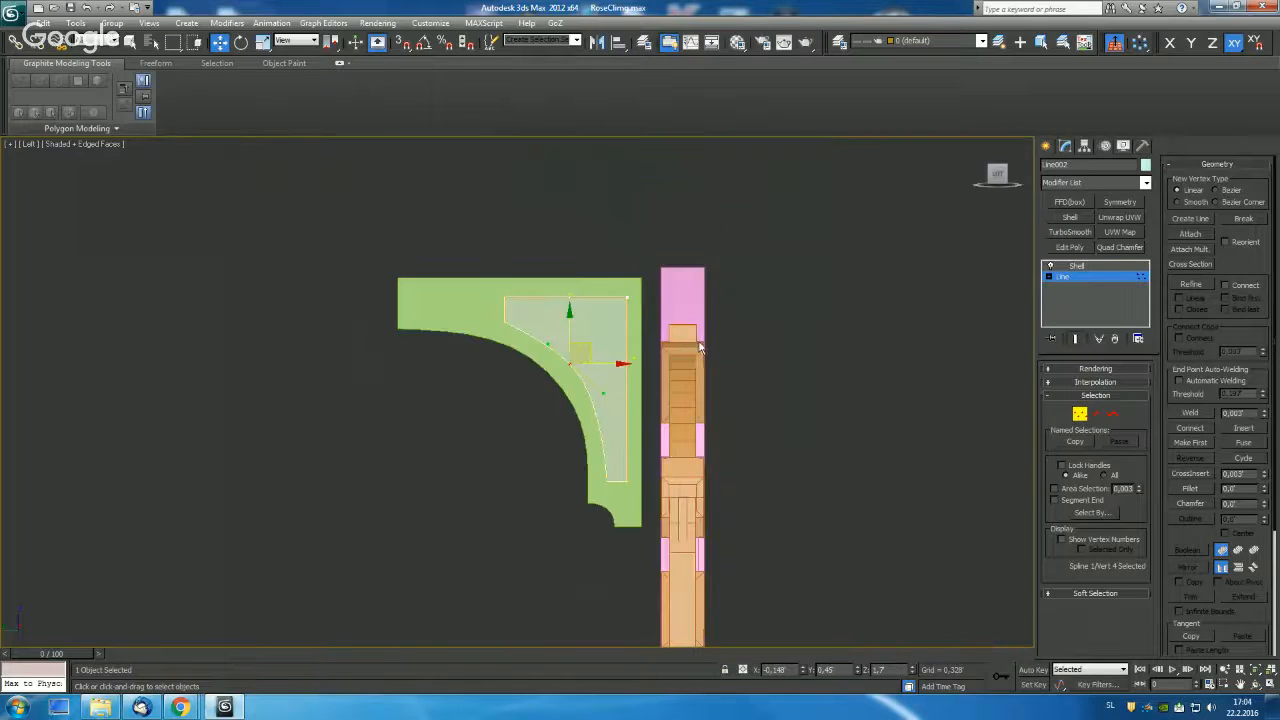
Move the inset's lower vertex at the end of the curve along X toward the bracket's curved edge.
scroll(669, 466, up, 4)
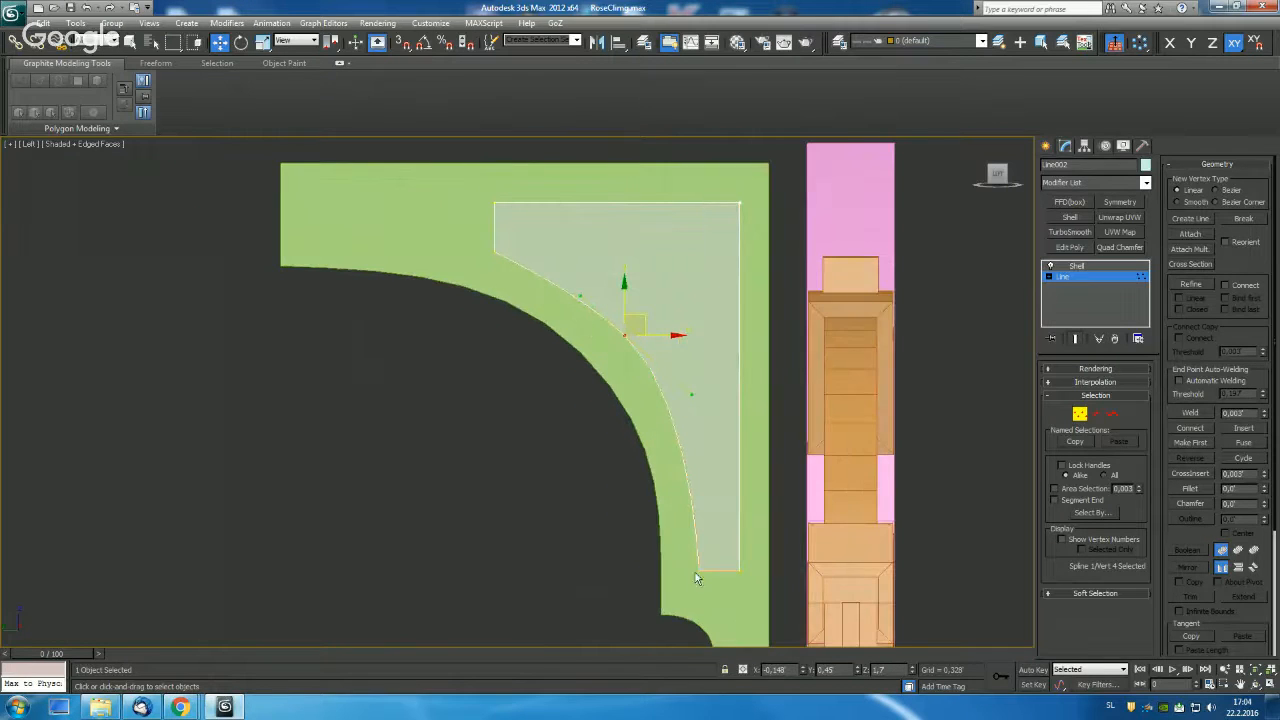
click(699, 571)
drag(736, 573, 727, 573)
Fine-tune the middle vertex's position and Bezier handle so the inset follows the bracket's curve evenly, and leave vertex editing.
click(624, 334)
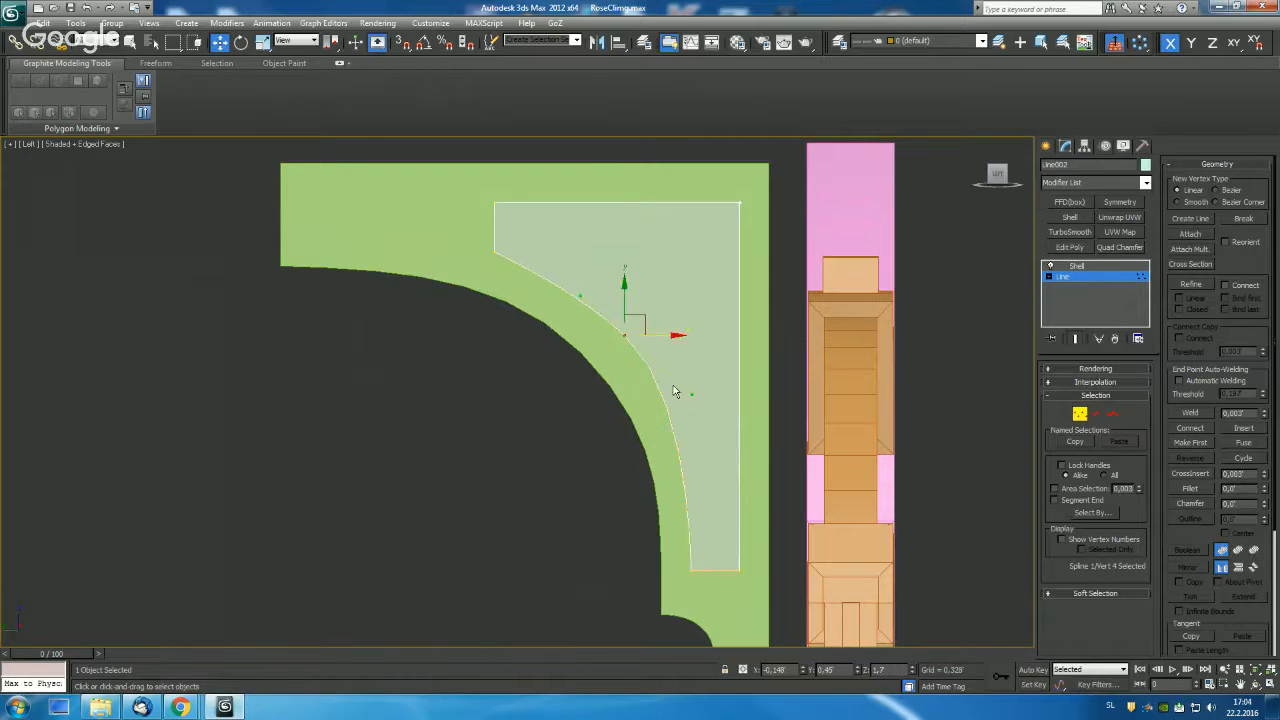
click(667, 396)
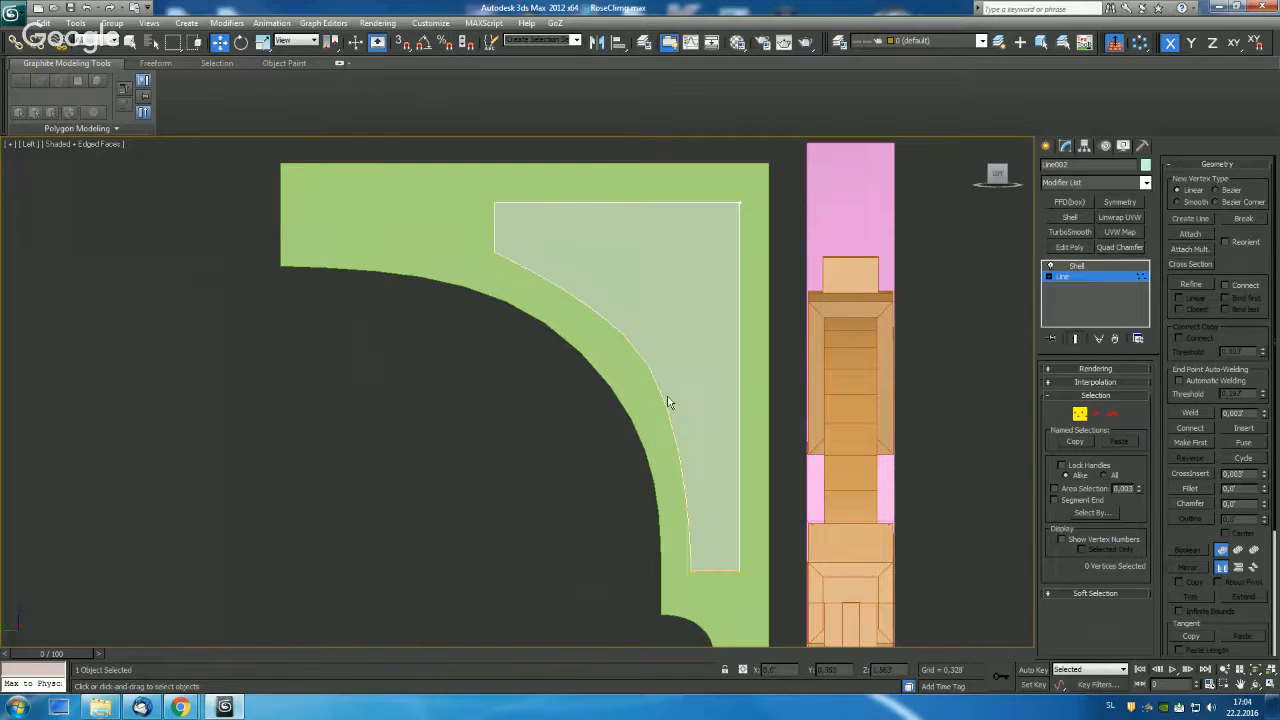
click(626, 337)
drag(642, 317, 645, 318)
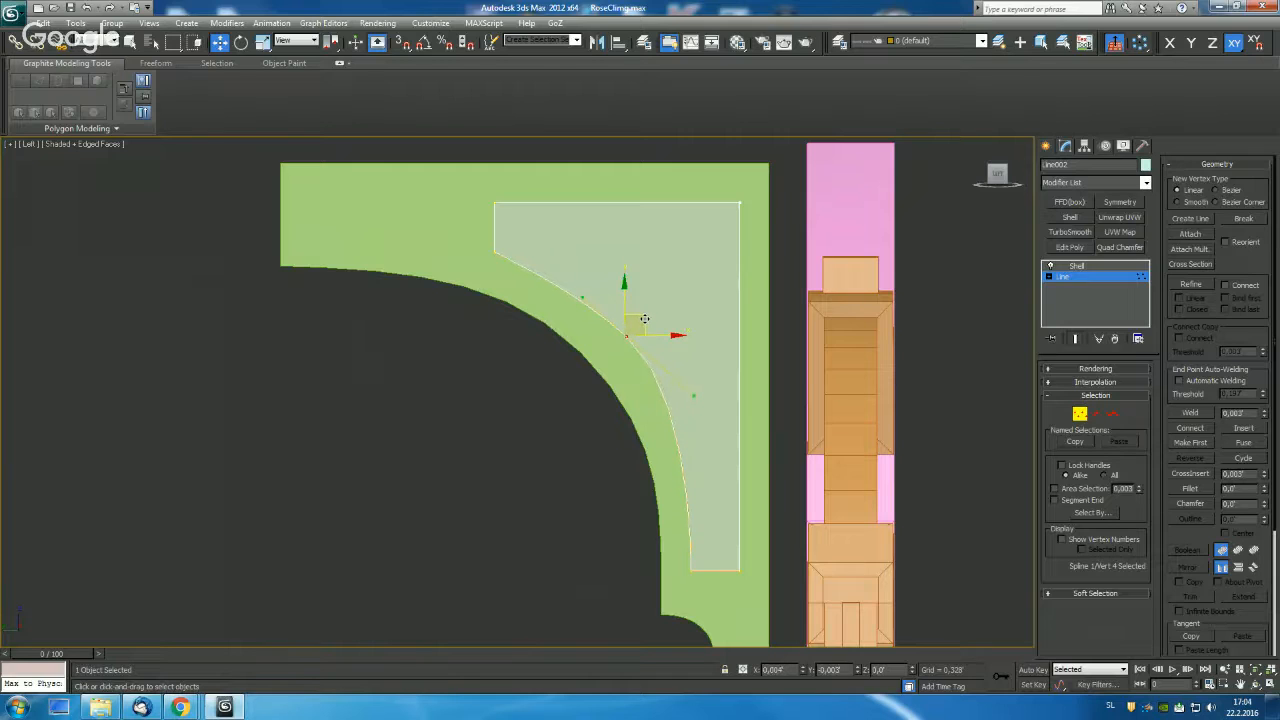
click(688, 398)
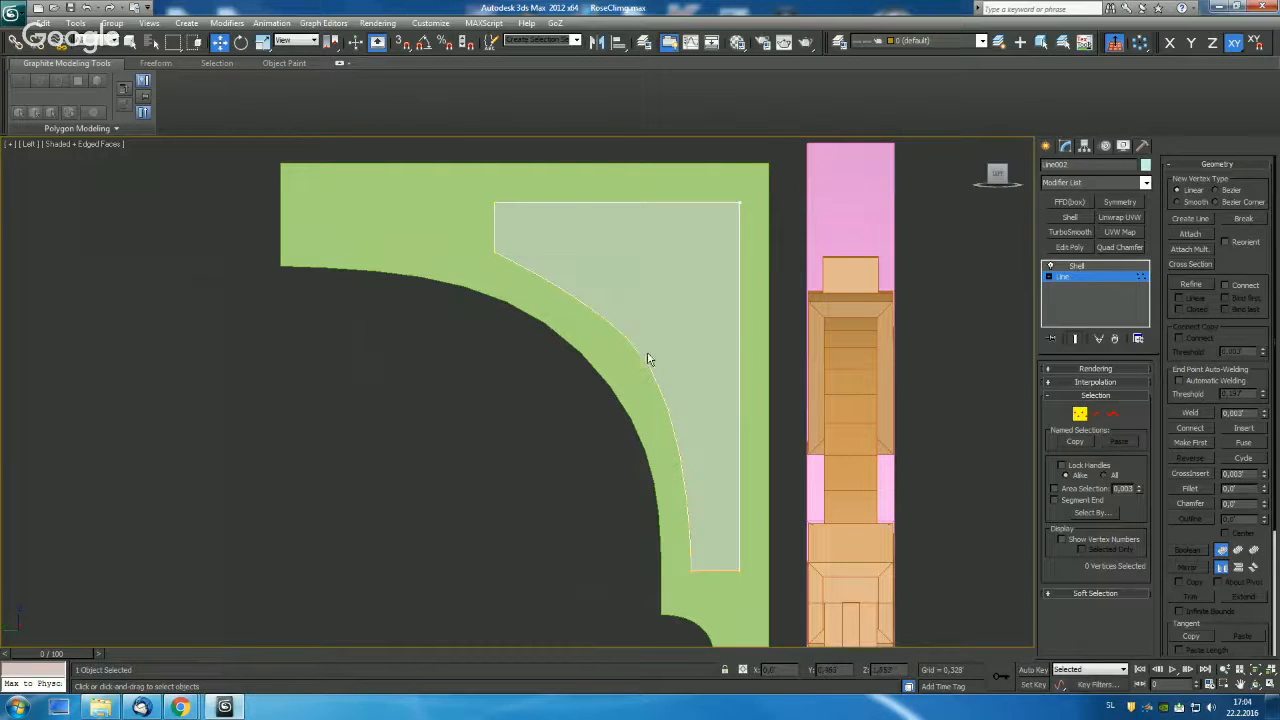
click(624, 331)
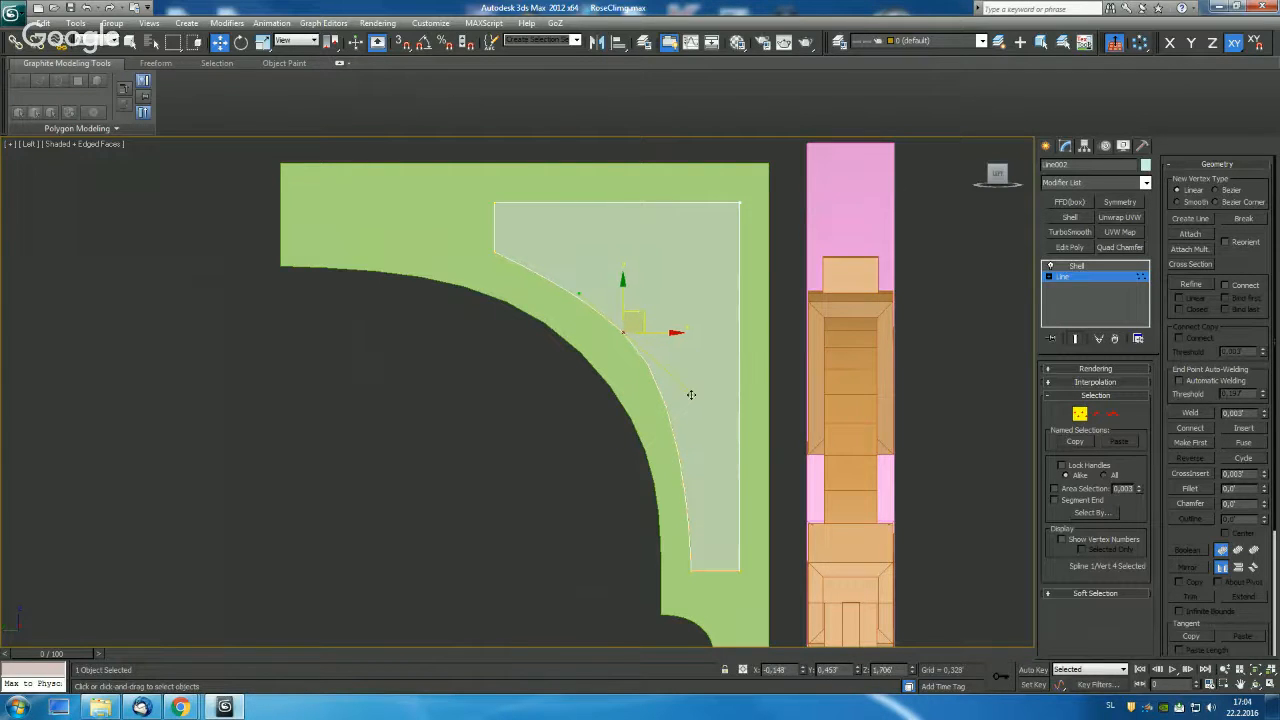
drag(691, 395, 703, 404)
click(1080, 414)
Reduce the inset's Shell outer amount to 0,018' and collapse its modifier stack to an editable mesh.
scroll(680, 314, down, 4)
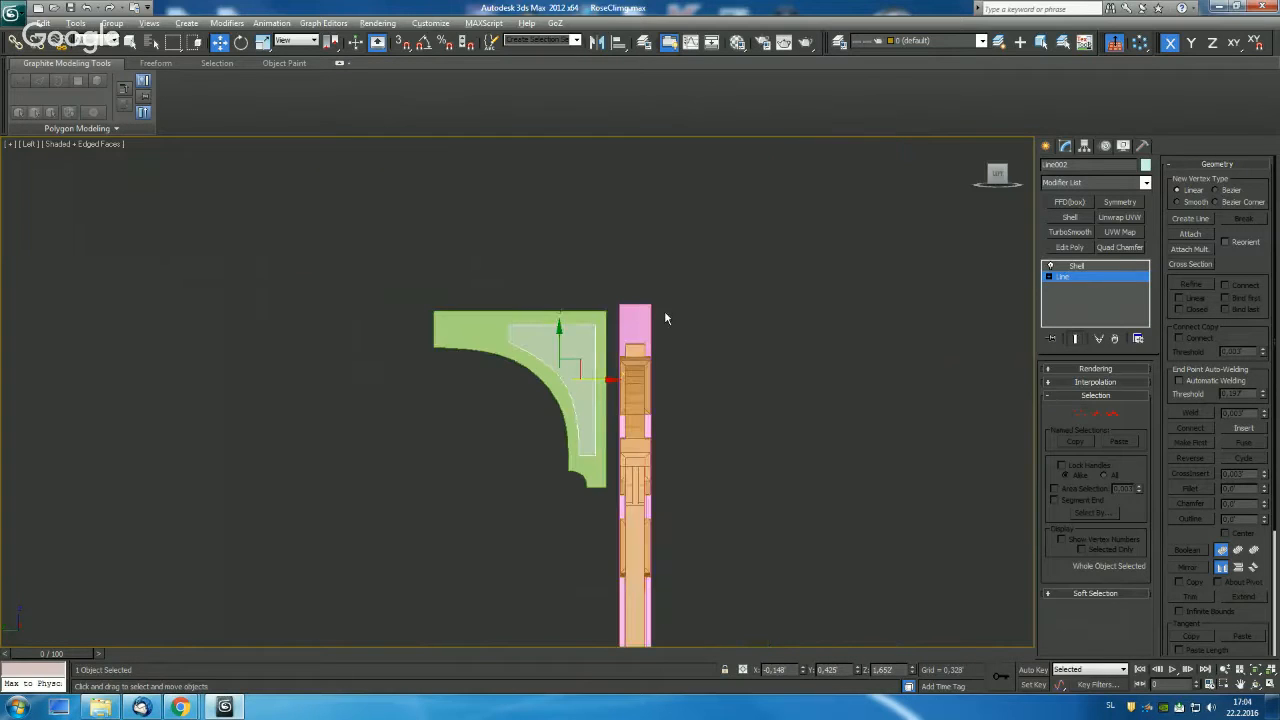
alt+middle_drag(656, 318, 800, 334)
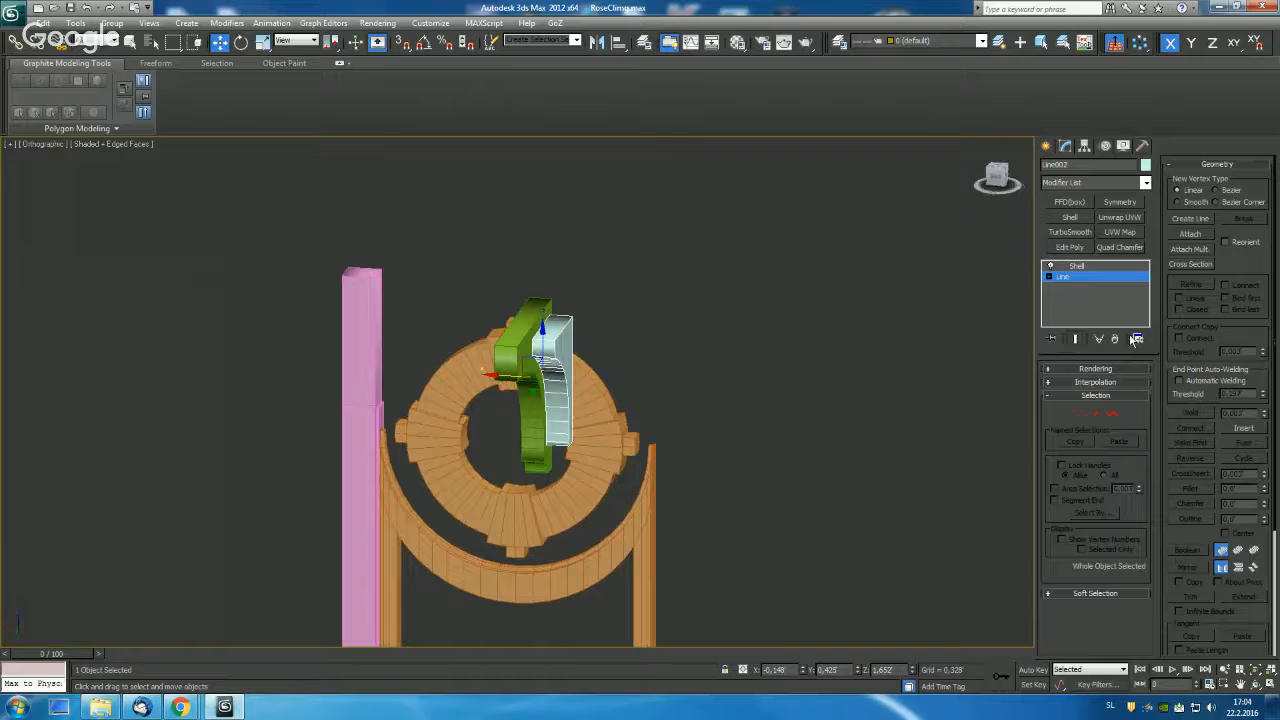
click(1085, 265)
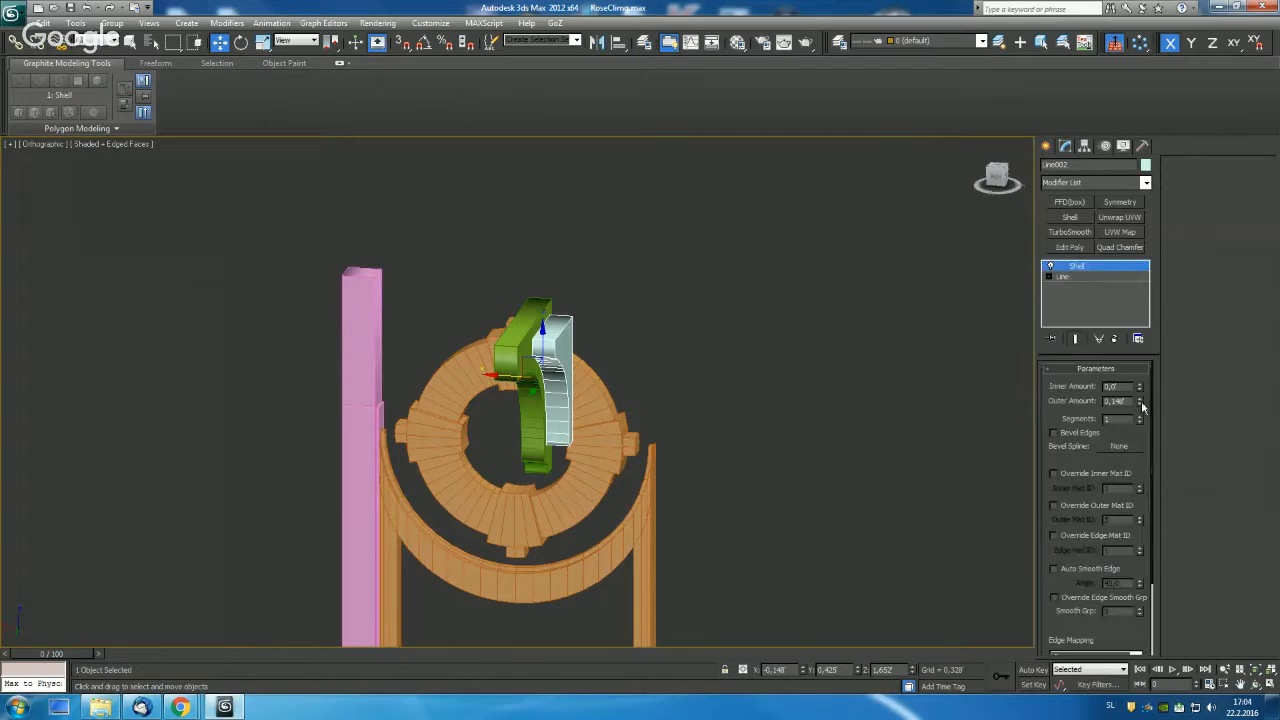
drag(1141, 405, 1129, 438)
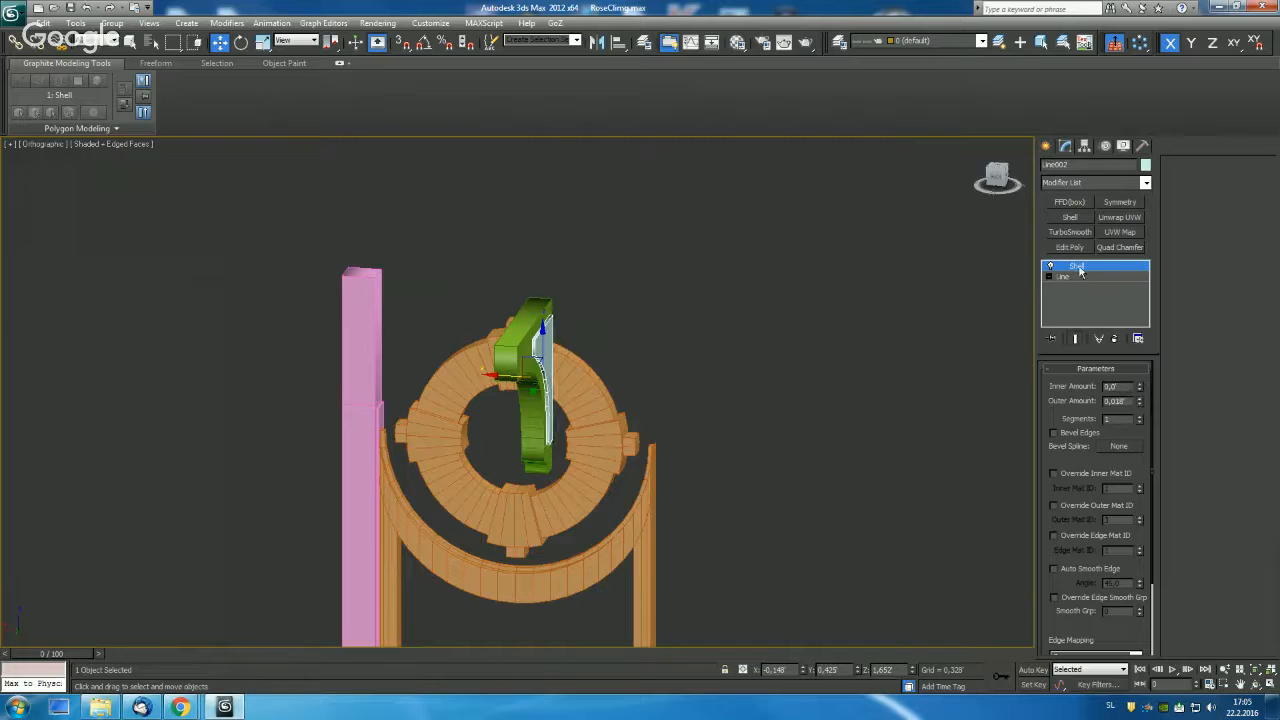
right_click(1079, 272)
click(1120, 388)
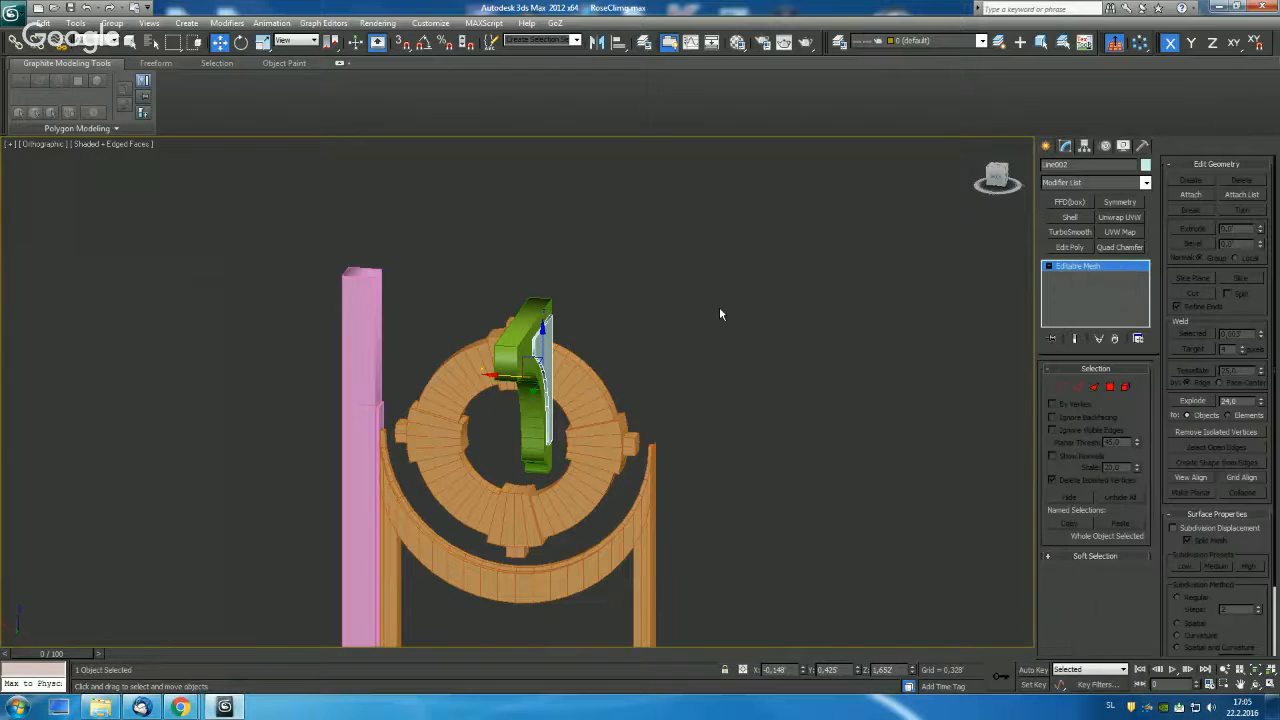
Clone the inset piece along X as one instance onto the bracket's opposite face and check it from the side.
key(t)
key(z)
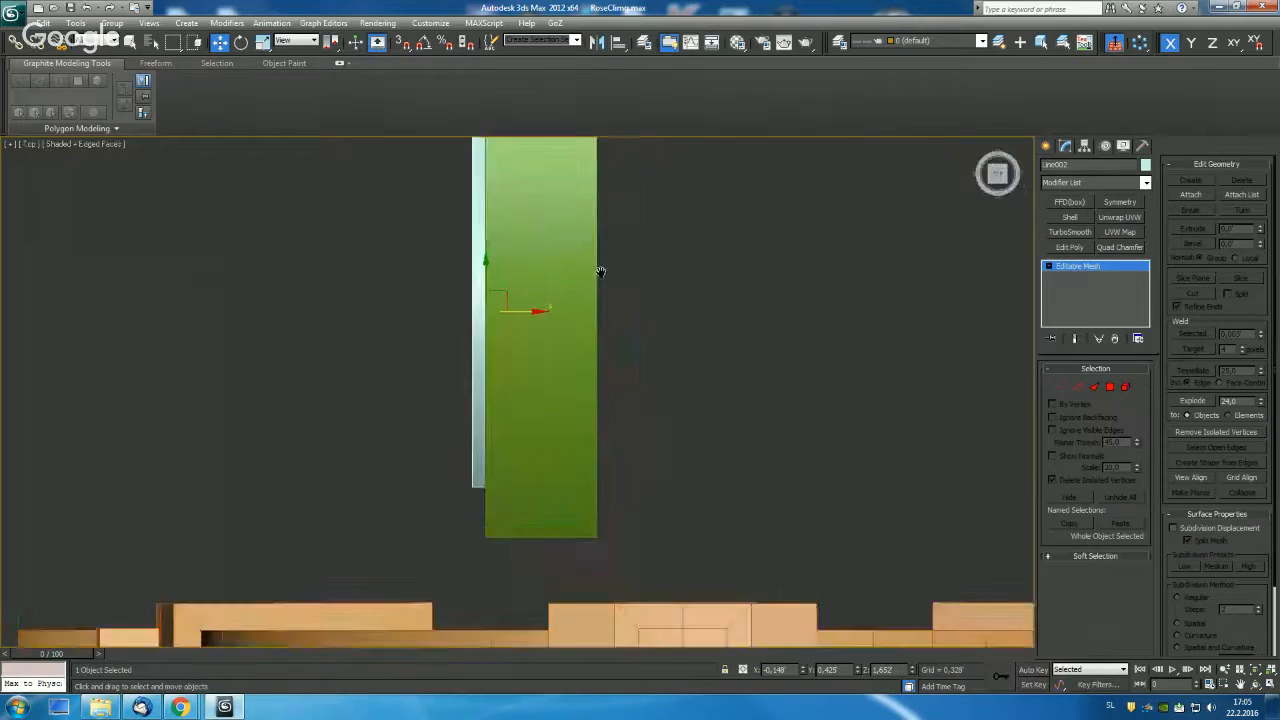
shift+drag(523, 298, 647, 298)
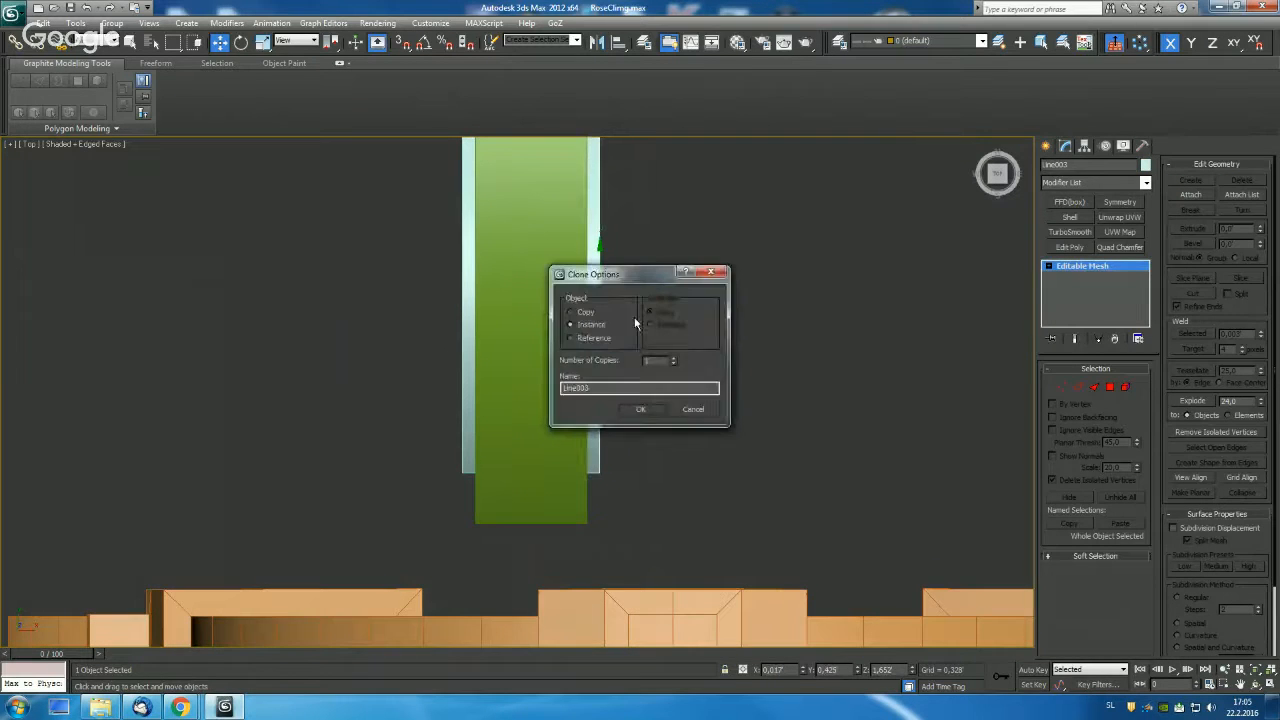
click(638, 408)
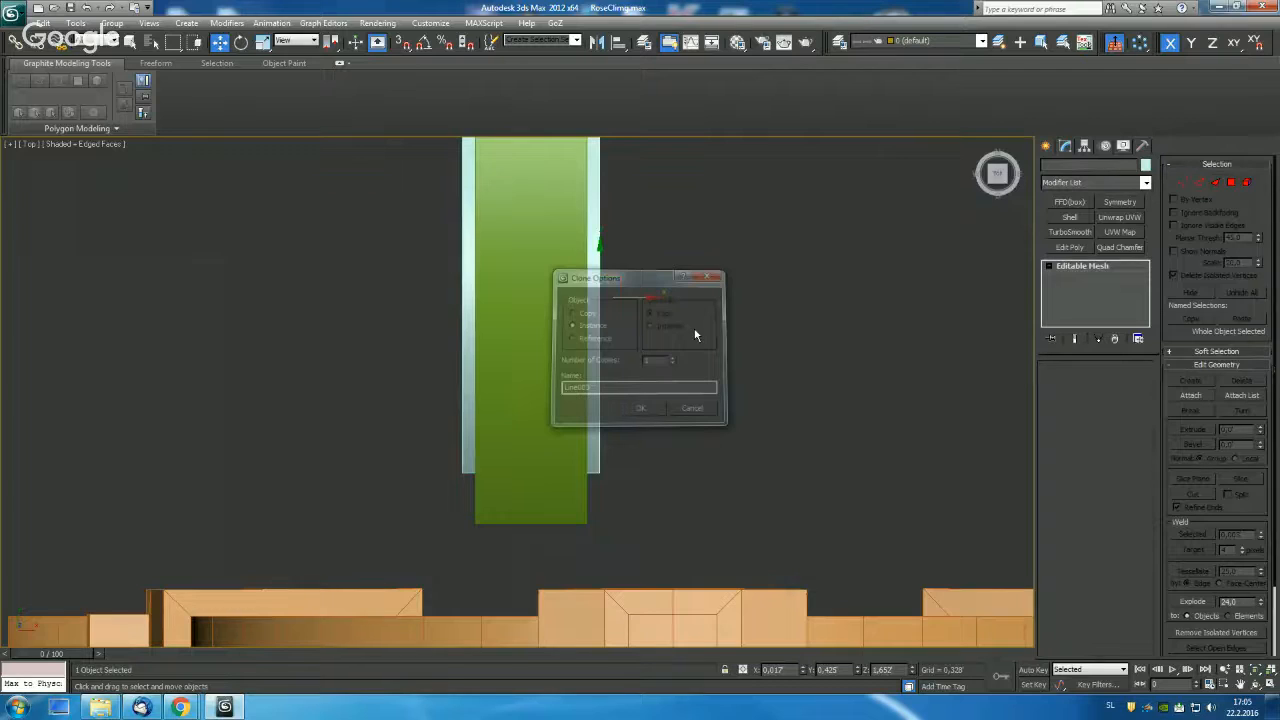
mouse_move(695, 336)
alt+middle_down()
mouse_move(720, 166)
mouse_move(766, 180)
alt+middle_up()
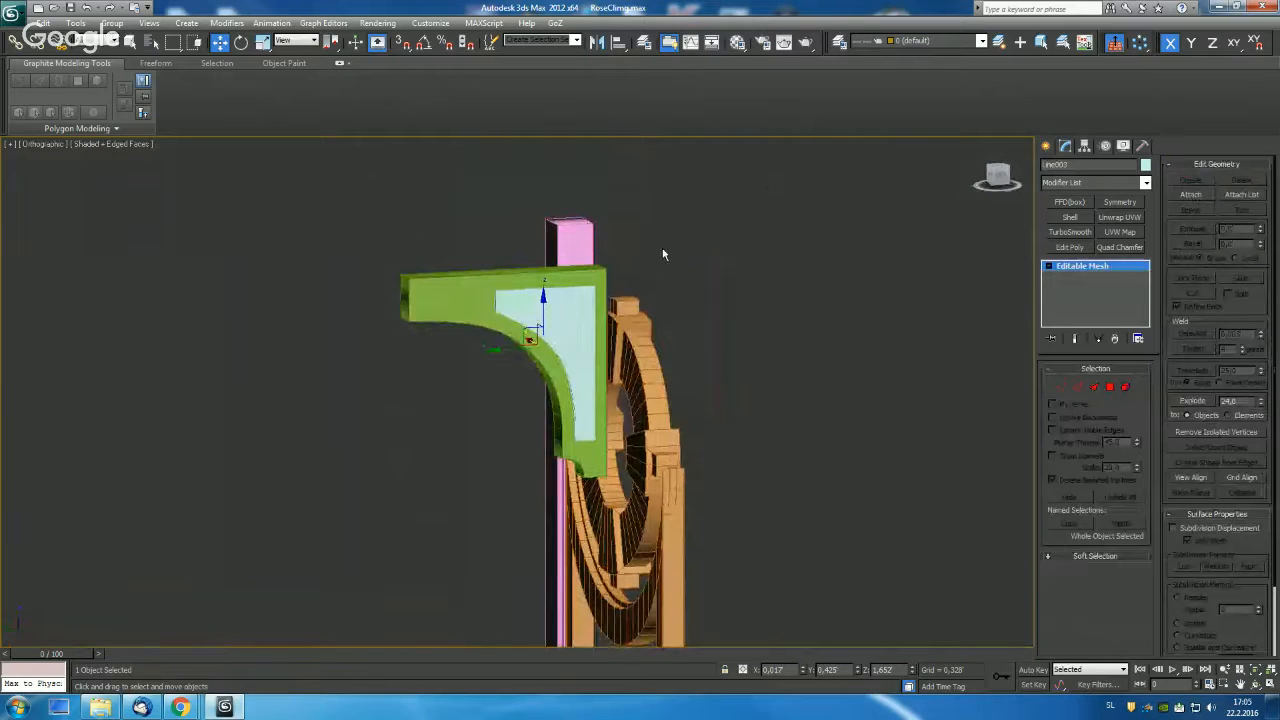
alt+middle_drag(662, 254, 658, 254)
key(l)
scroll(658, 241, up, 5)
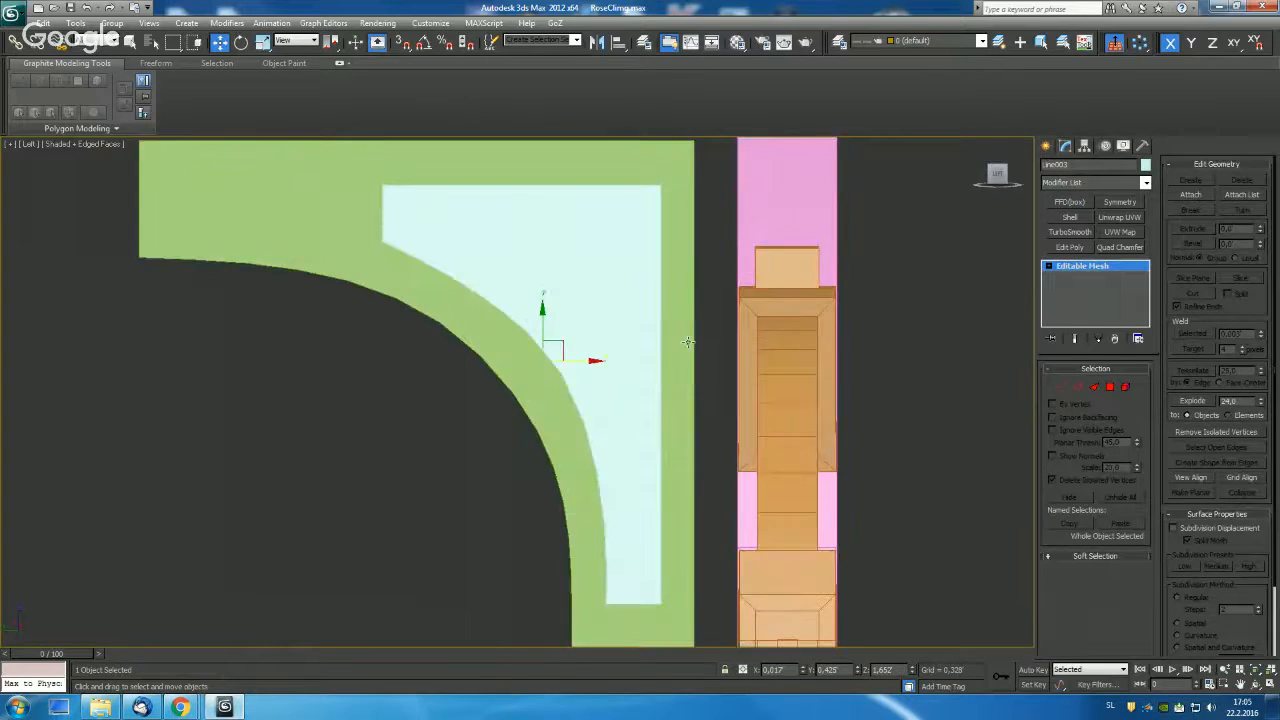
middle_drag(690, 311, 657, 170)
Create a plane about 0,324' long and 0,282' wide in the top view, around the post end of the bracket.
key(t)
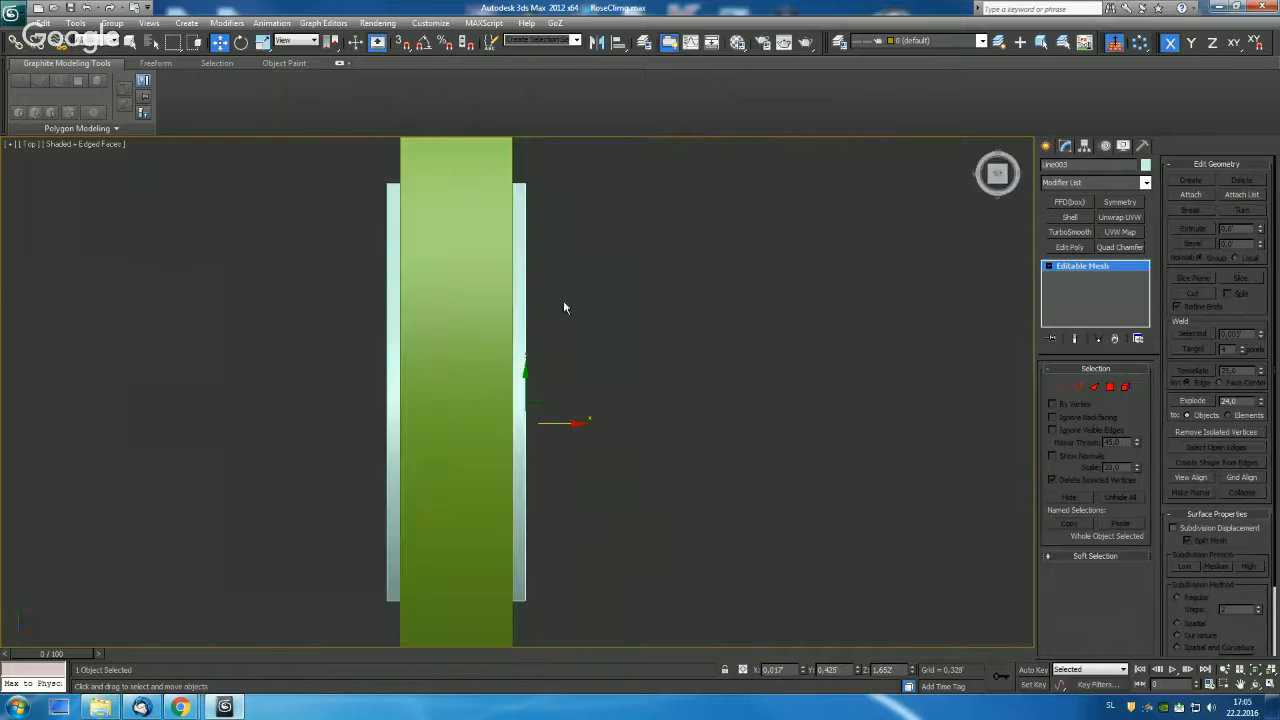
scroll(561, 253, down, 5)
click(1046, 146)
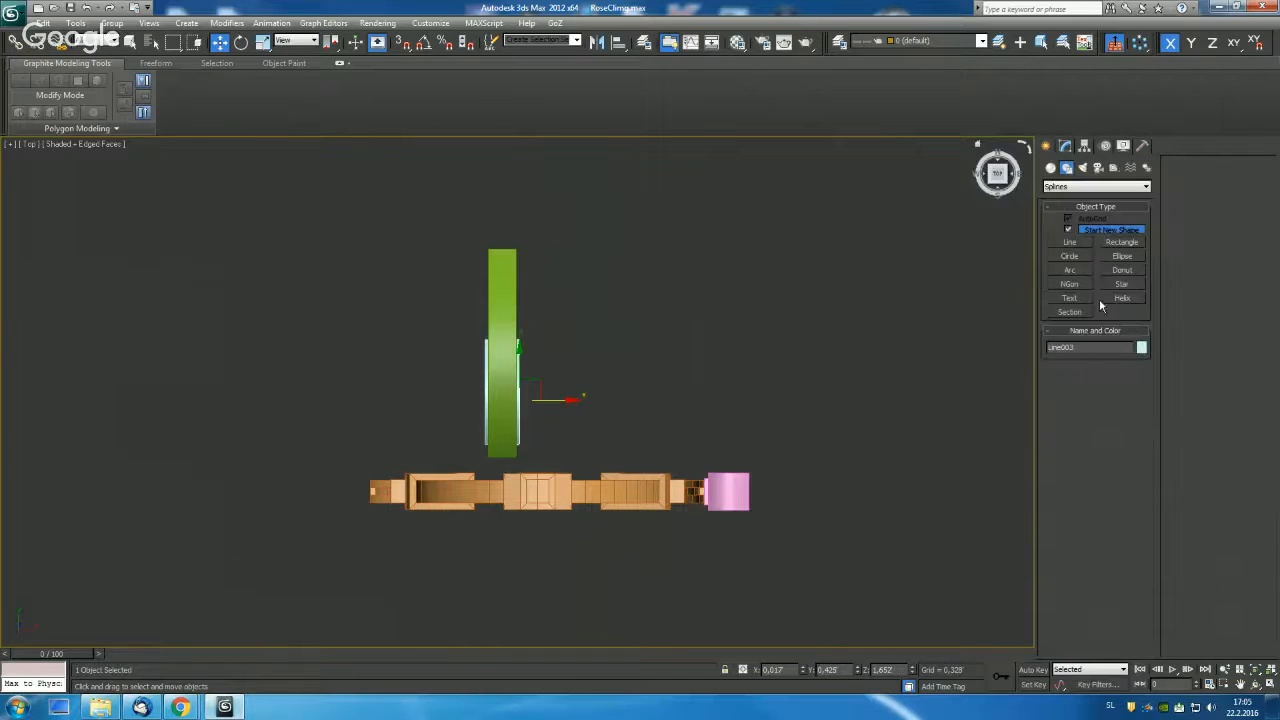
click(1052, 169)
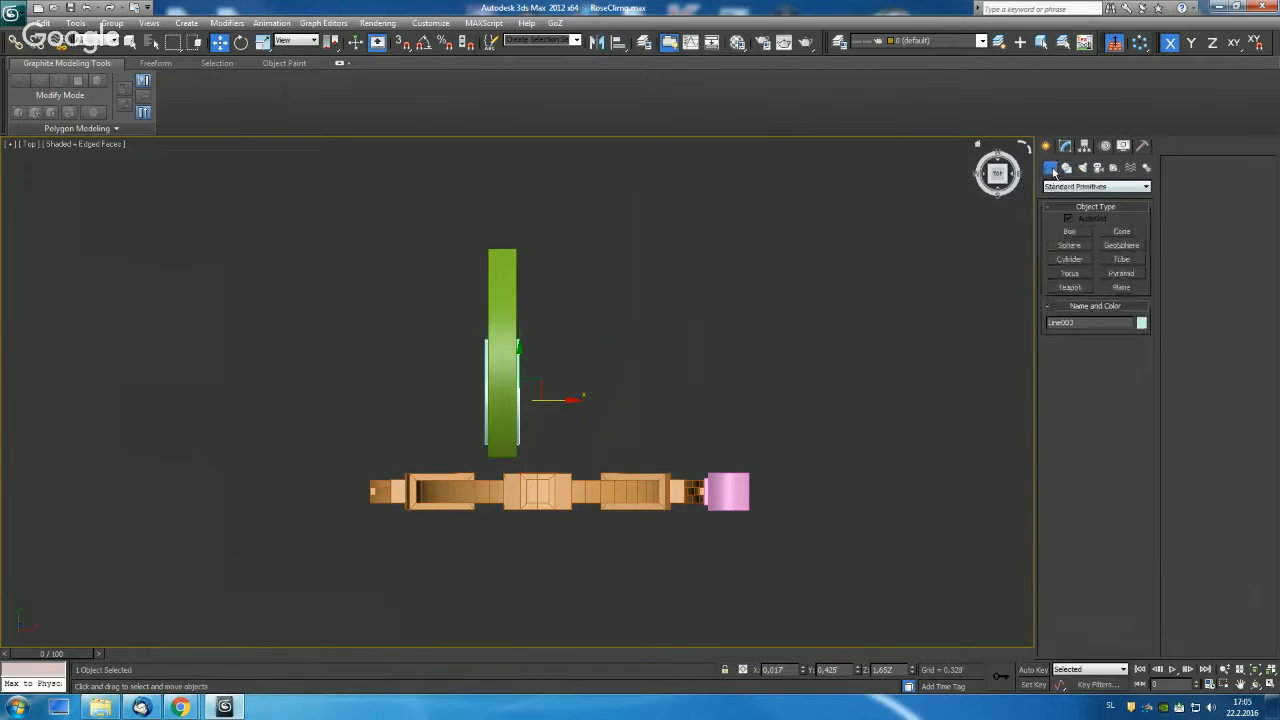
click(1115, 288)
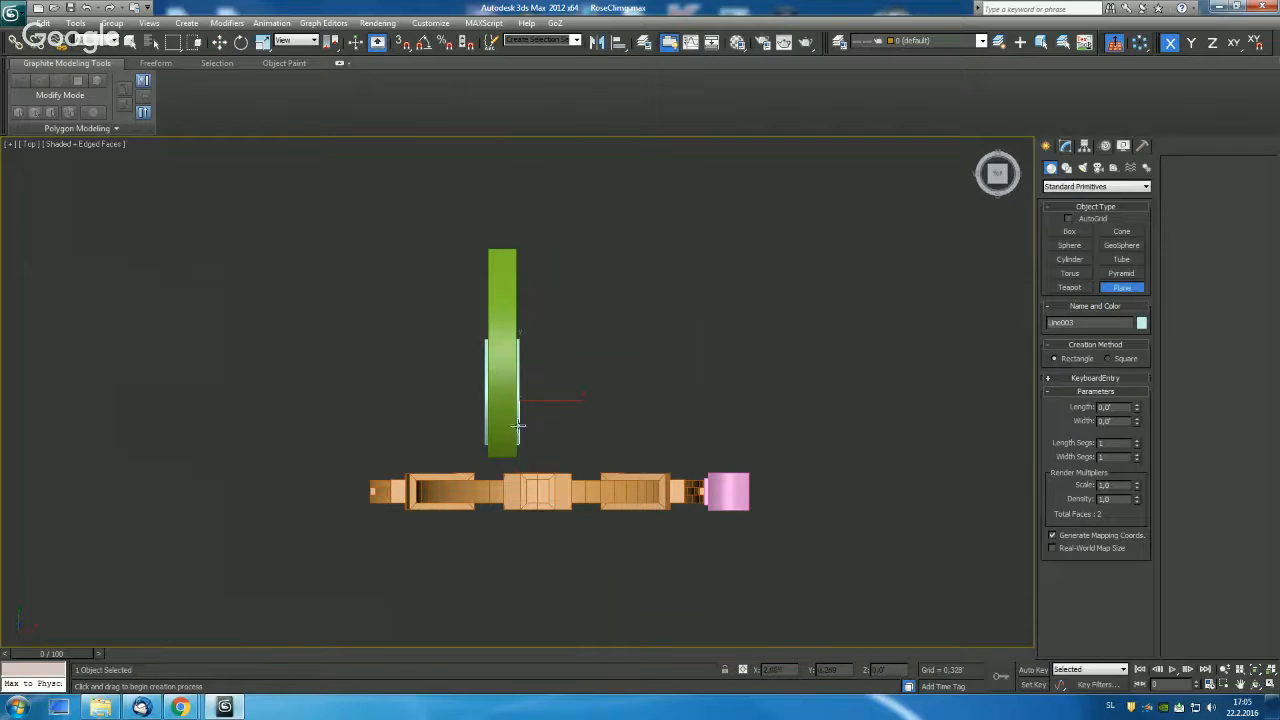
drag(474, 400, 529, 462)
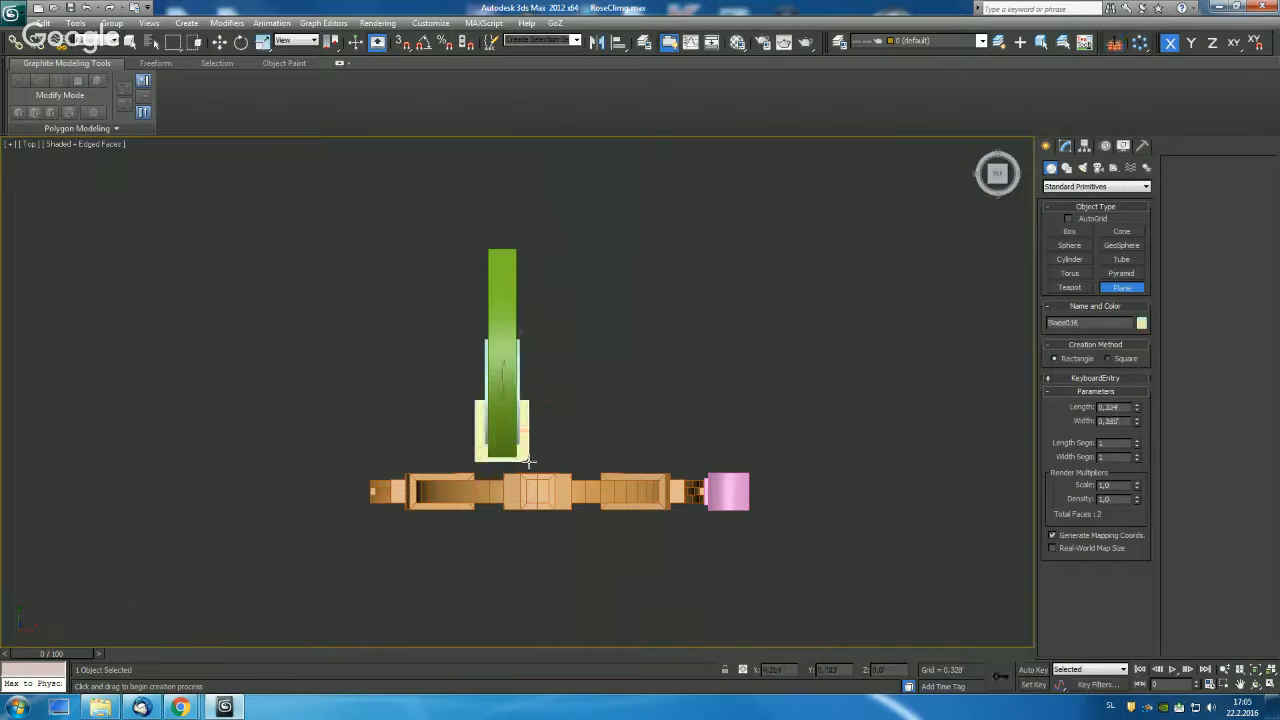
key(w)
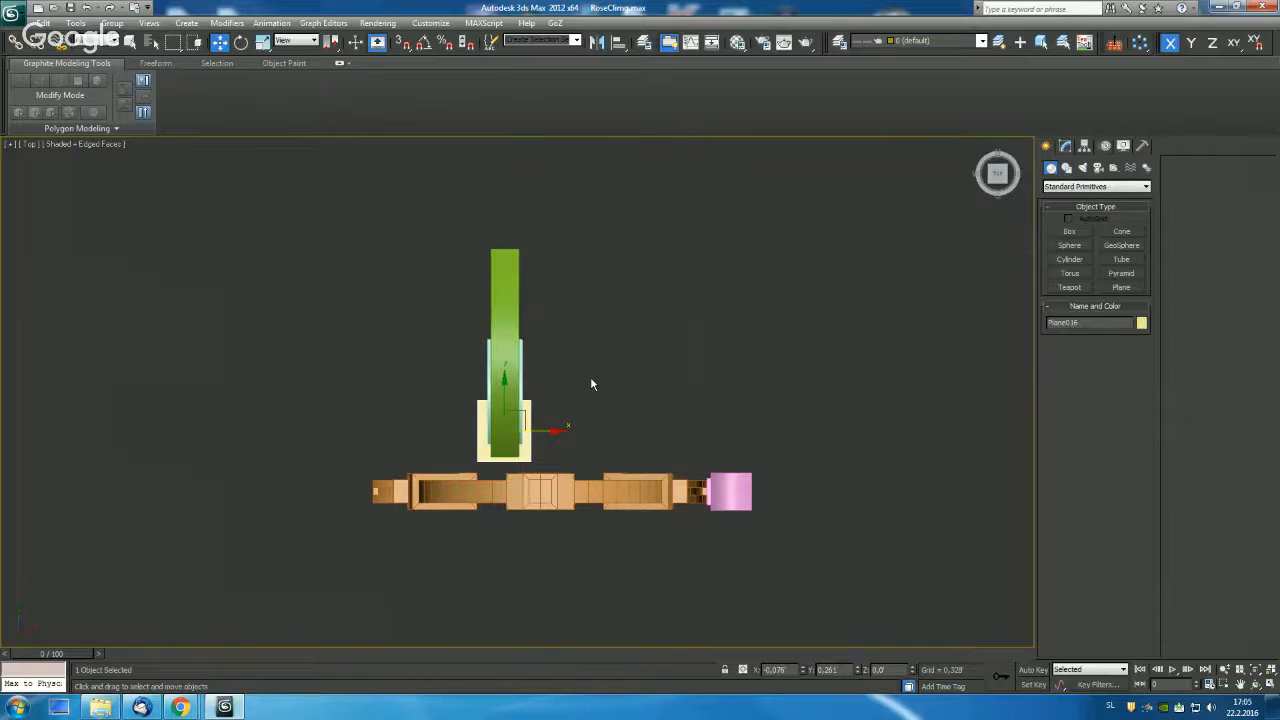
Raise the plane vertically in the left view to the bracket's lower end, just above the small concave cutout.
key(l)
scroll(563, 250, down, 10)
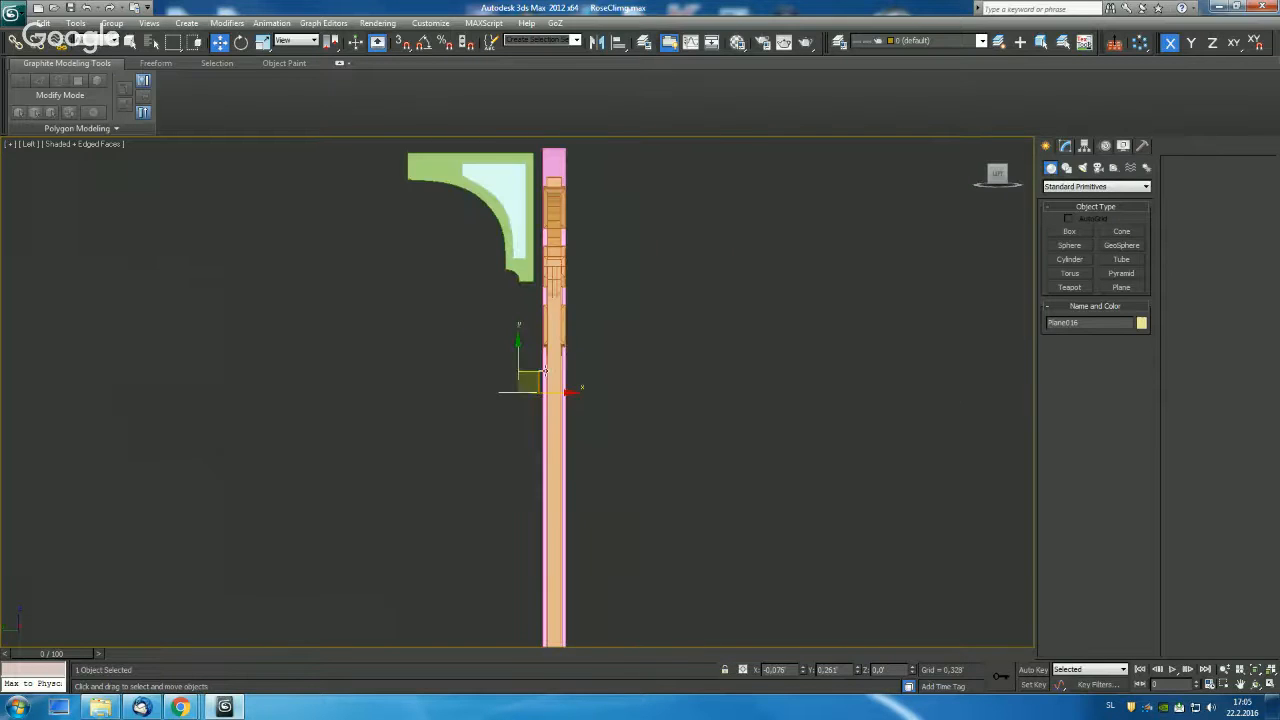
drag(517, 360, 522, 232)
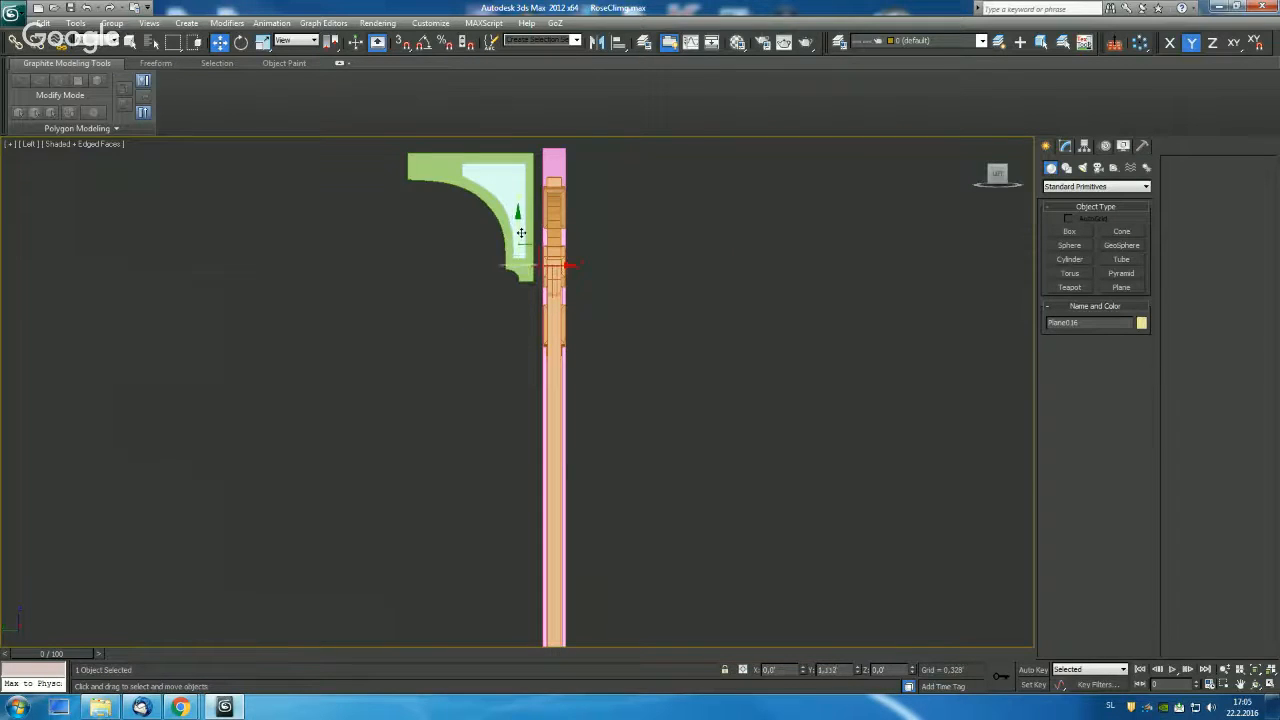
Apply a Shell modifier to the plane to turn it into a thin slab around the bracket's lower end.
scroll(600, 230, up, 4)
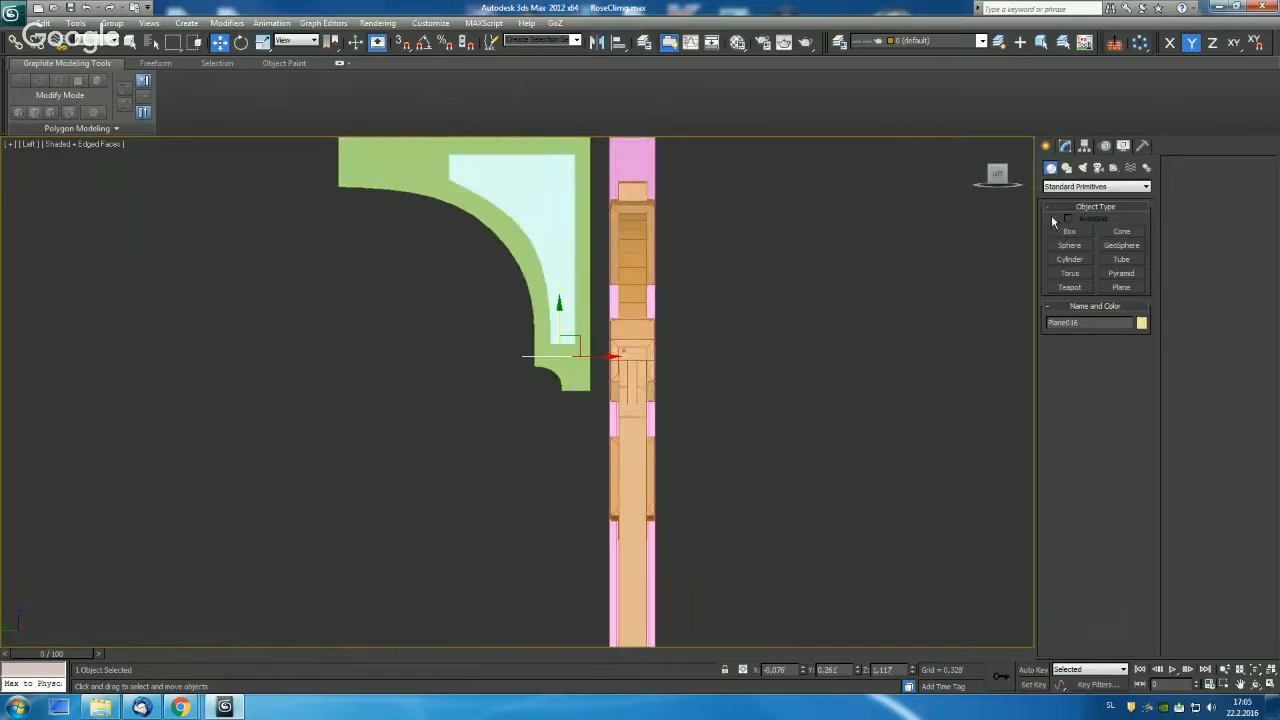
click(1066, 168)
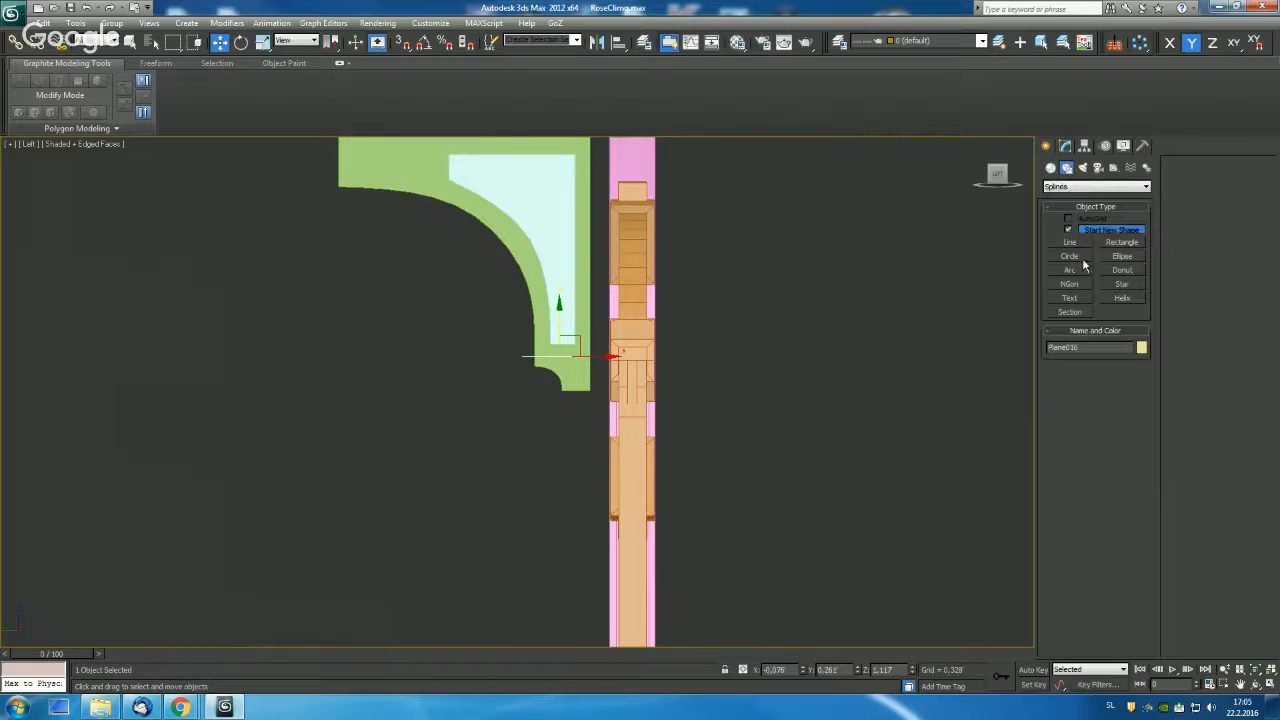
click(1068, 147)
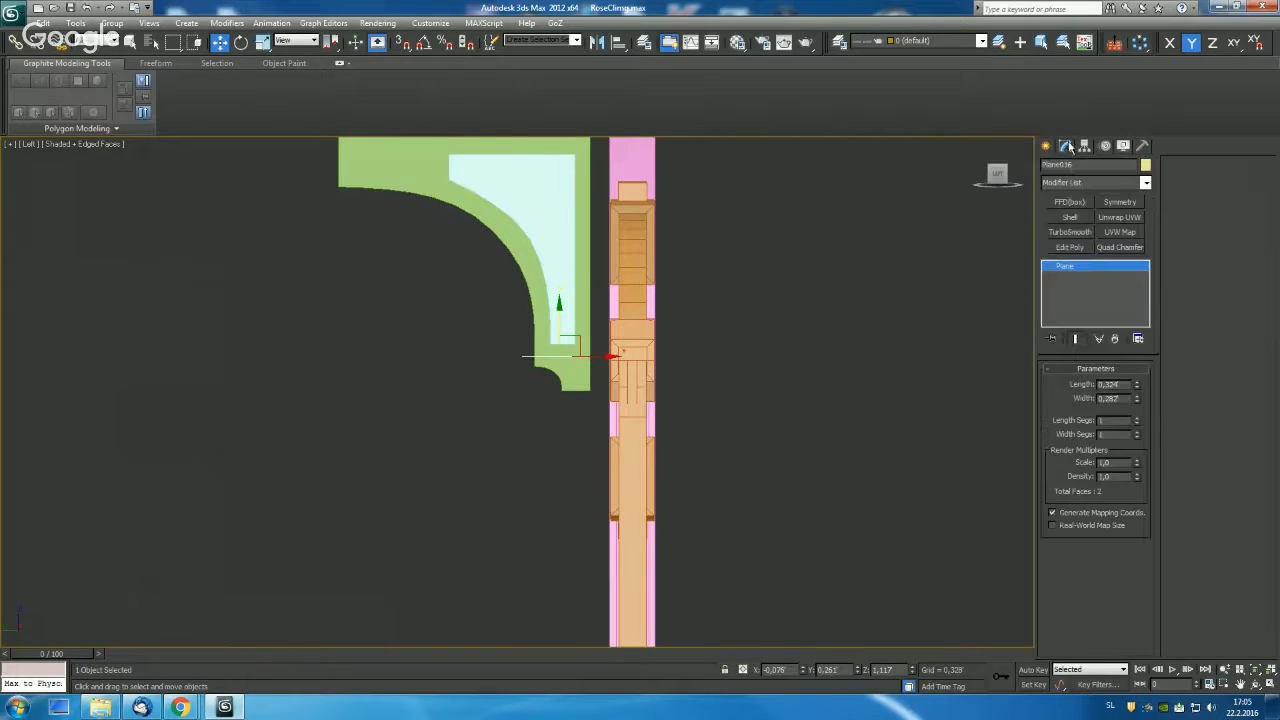
click(1069, 217)
scroll(778, 200, up, 4)
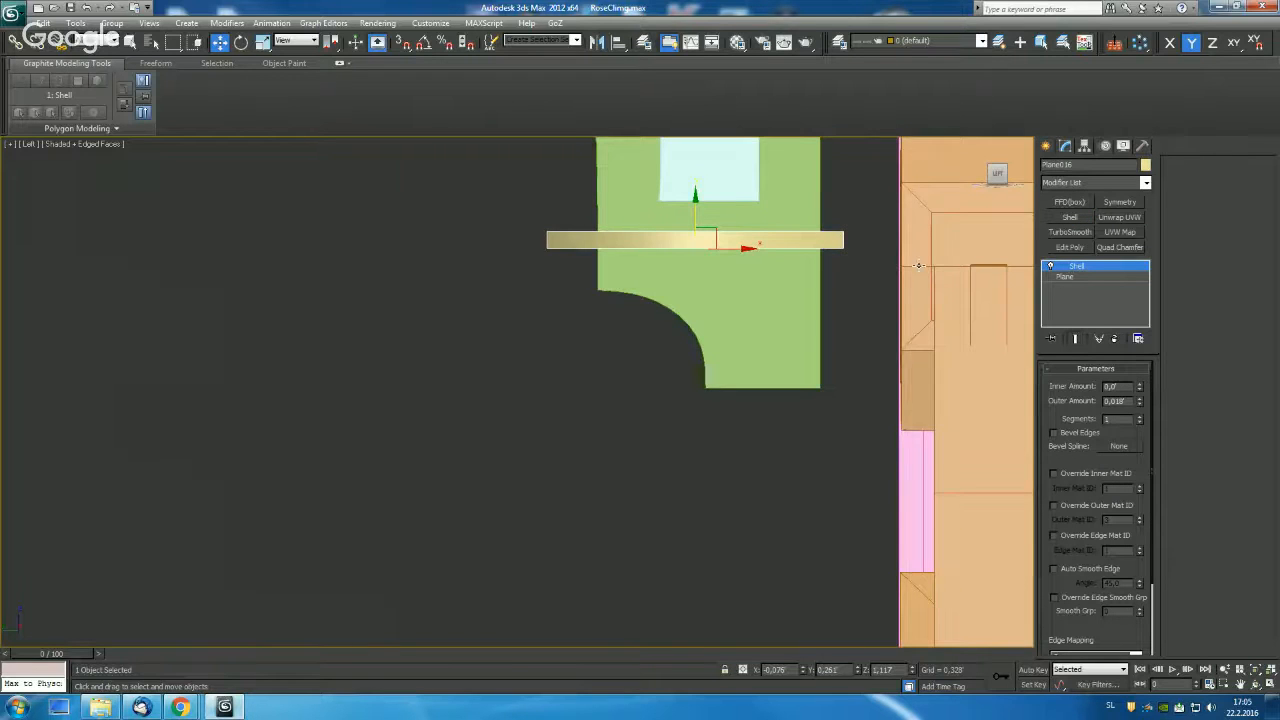
alt+middle_drag(918, 265, 806, 270)
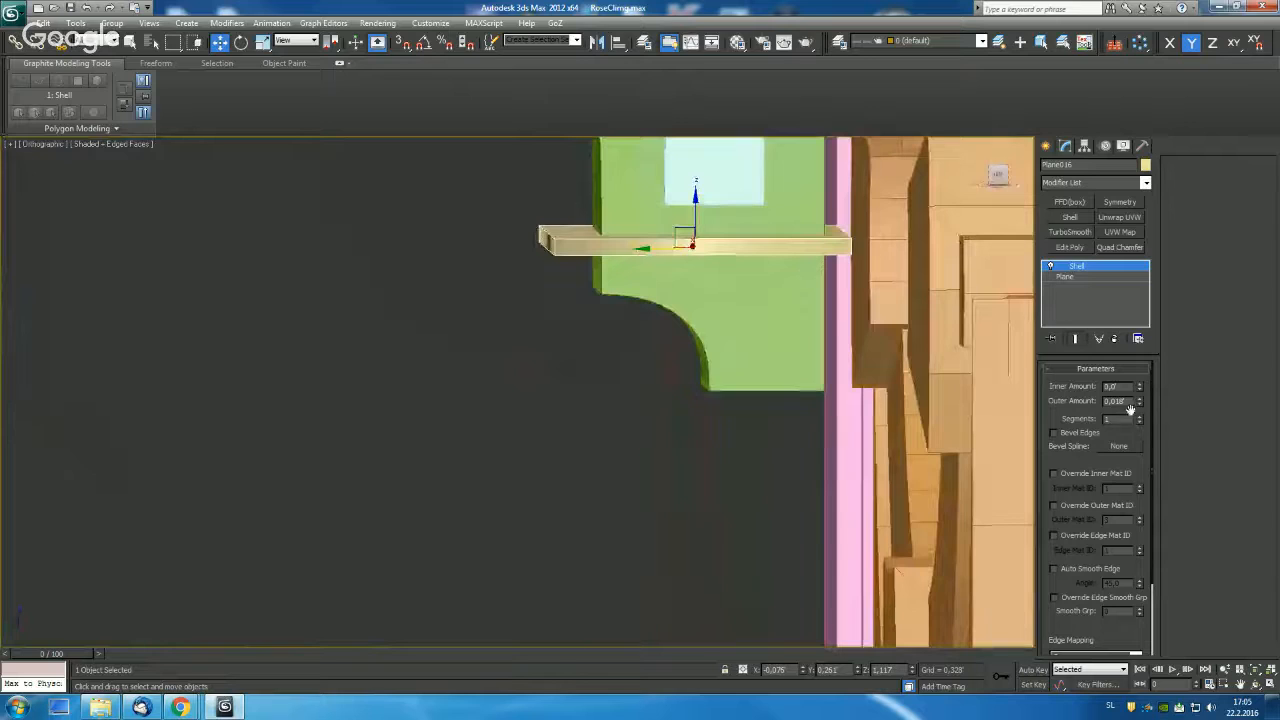
Increase the slab's Shell outer amount to 0,027' and collapse its modifier stack into an editable mesh.
drag(1139, 402, 1138, 380)
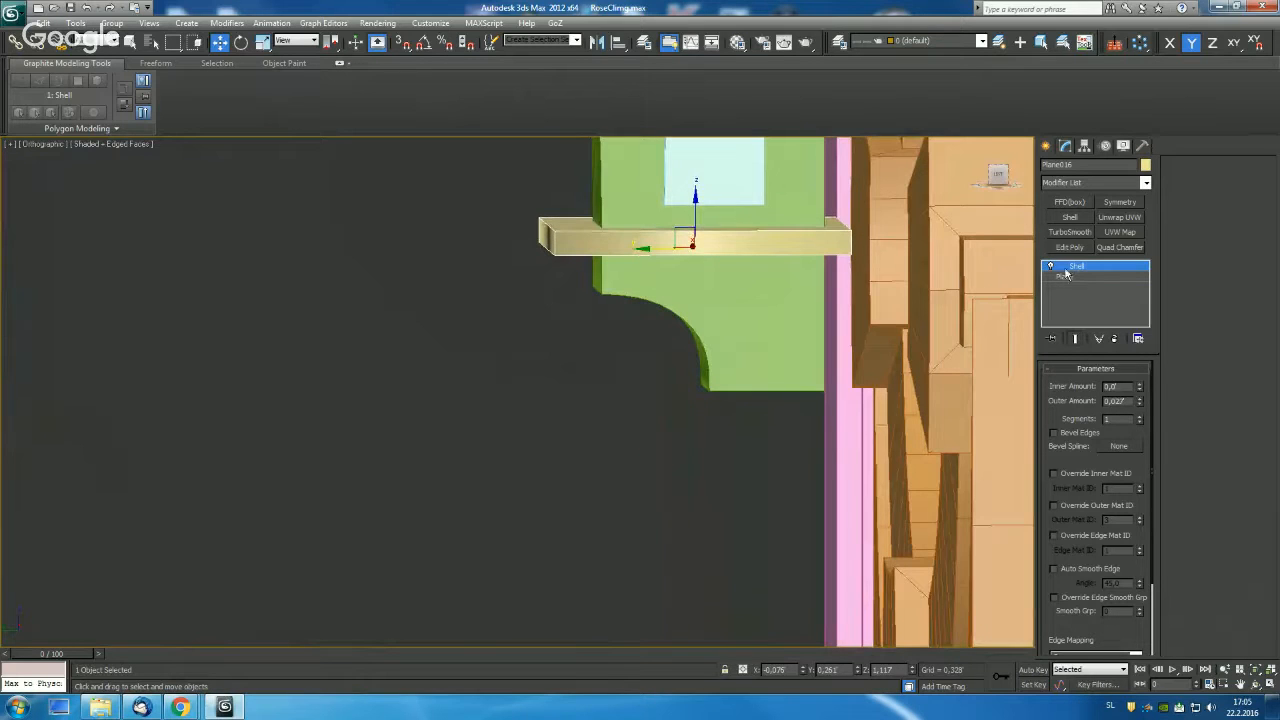
right_click(1073, 268)
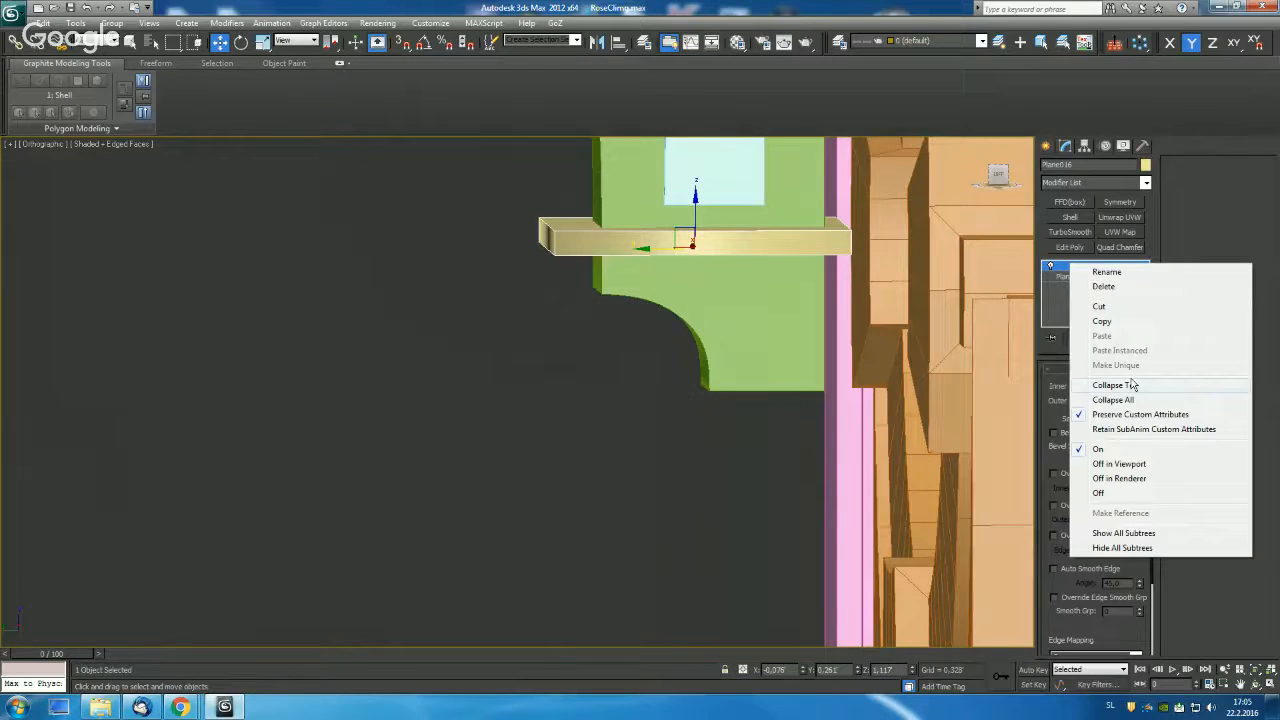
click(1130, 385)
Enable midpoint snapping in addition to vertex and snap the slab along X so it is centred across the bracket's thickness.
alt+middle_drag(760, 300, 795, 195)
click(402, 42)
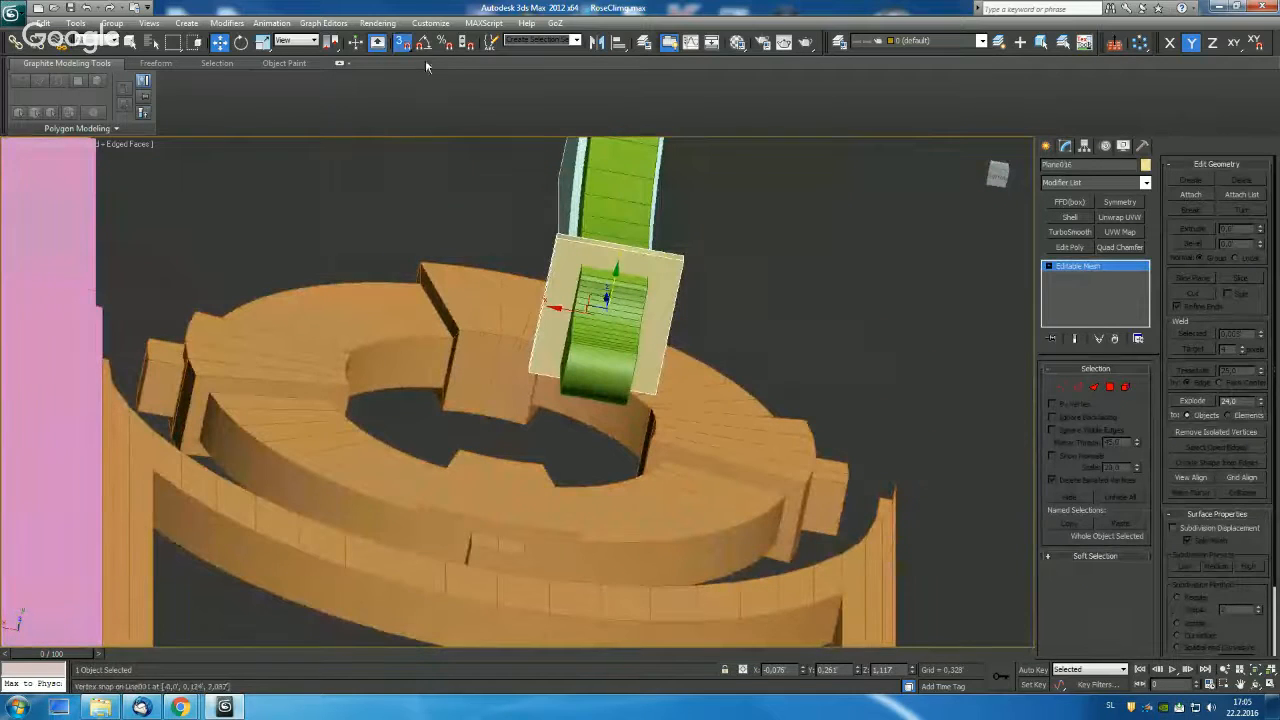
right_click(406, 45)
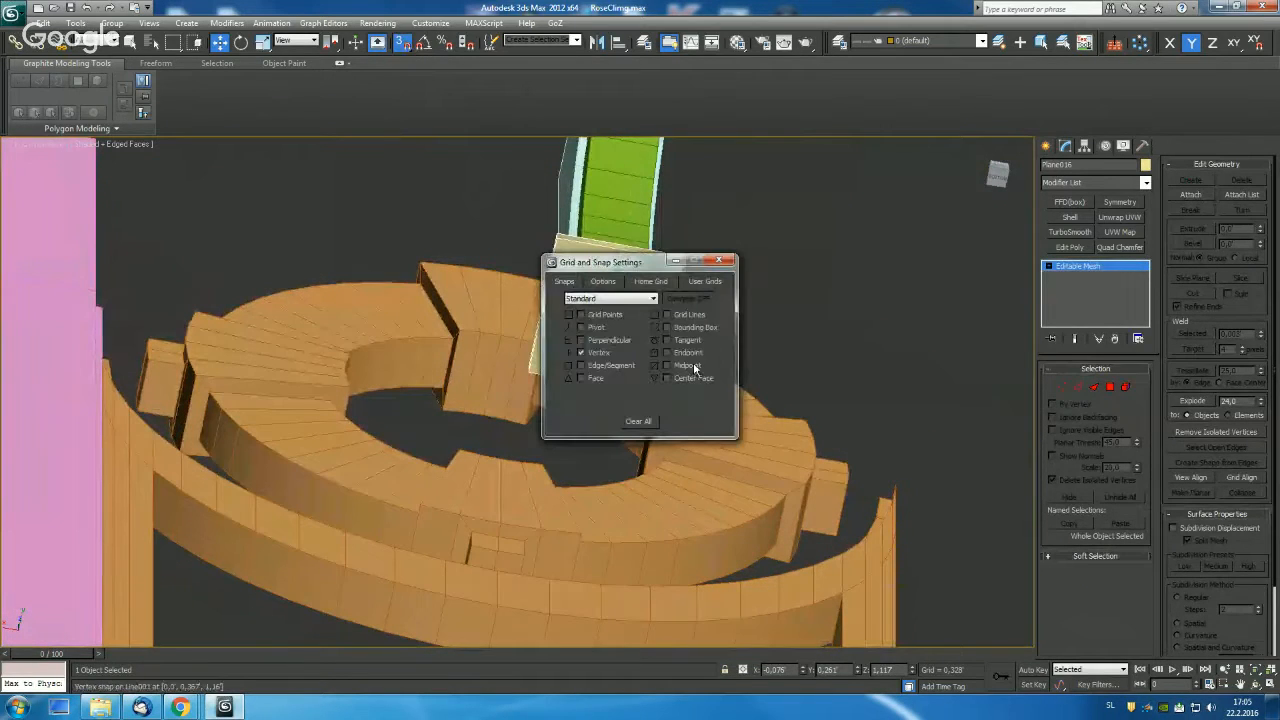
click(694, 367)
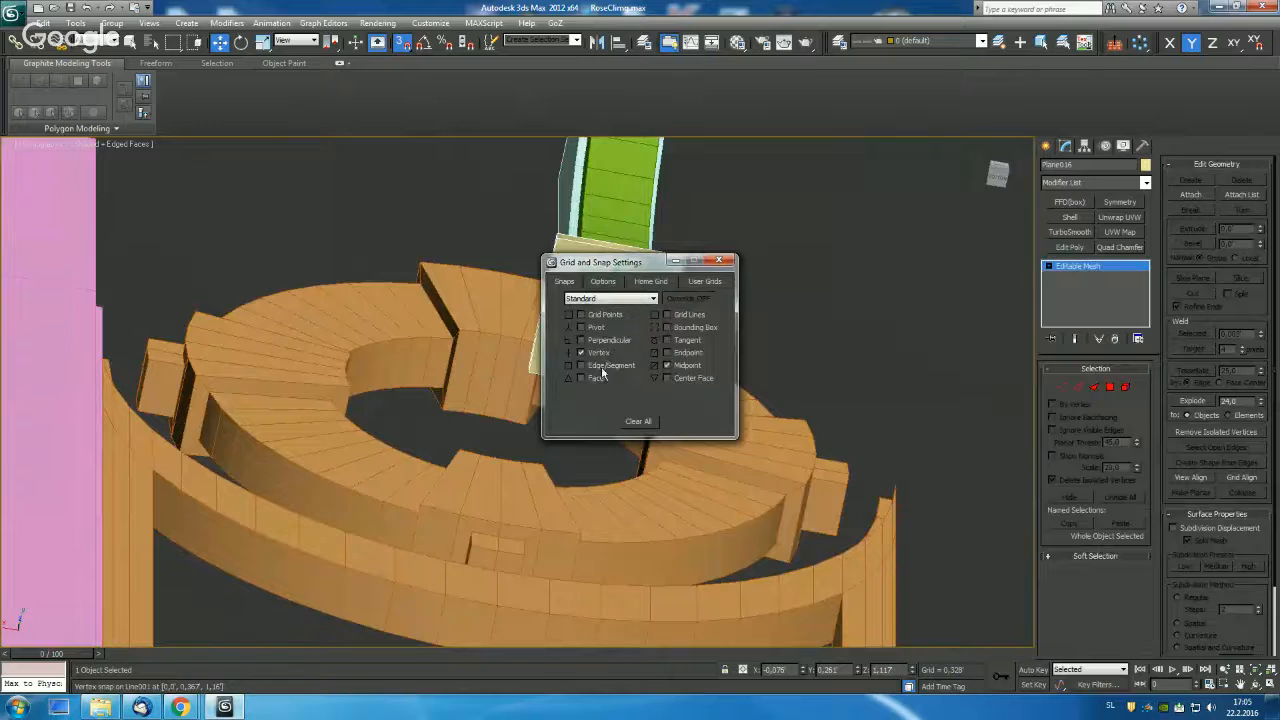
click(718, 260)
mouse_move(563, 306)
mouse_down()
mouse_move(545, 306)
mouse_move(562, 306)
mouse_up()
Shift the slab slightly toward the post in the left view, reducing its overhang on the bracket's curved side.
mouse_move(792, 236)
alt+middle_down()
mouse_move(690, 288)
mouse_move(669, 323)
mouse_move(710, 345)
alt+middle_up()
scroll(669, 323, down, 6)
key(l)
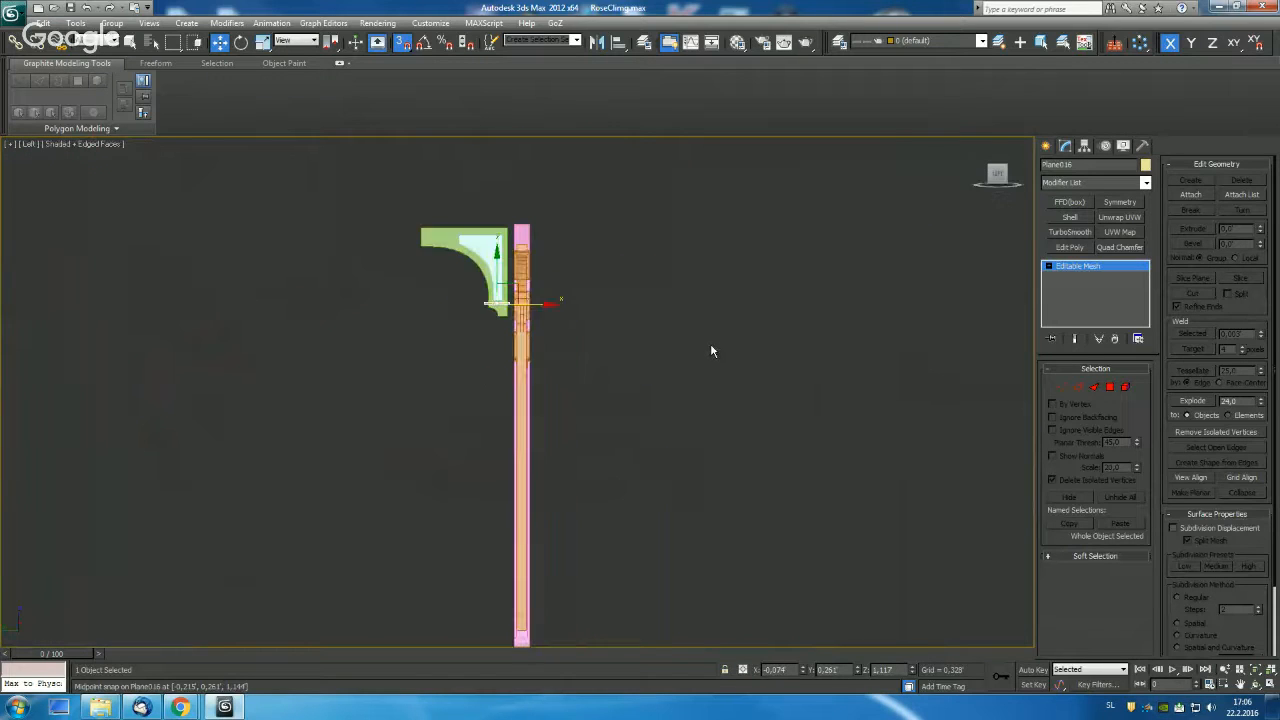
scroll(535, 360, up, 6)
scroll(540, 355, down, 4)
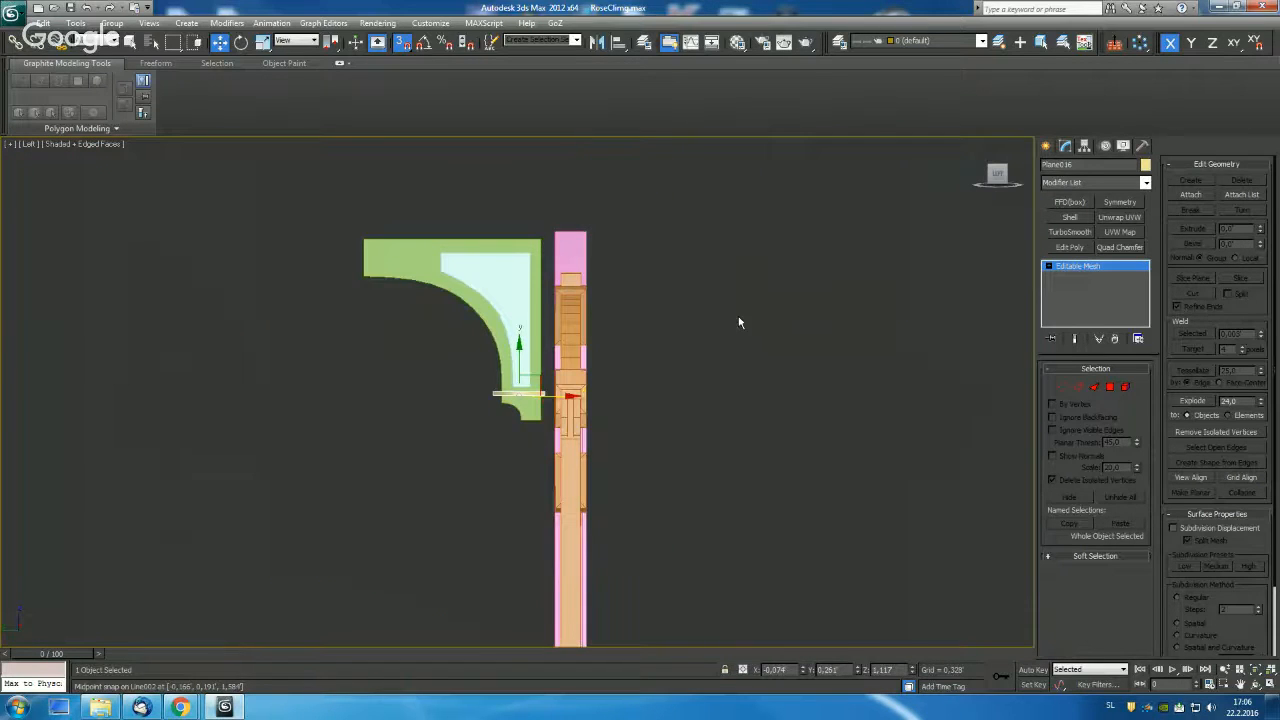
scroll(736, 330, up, 6)
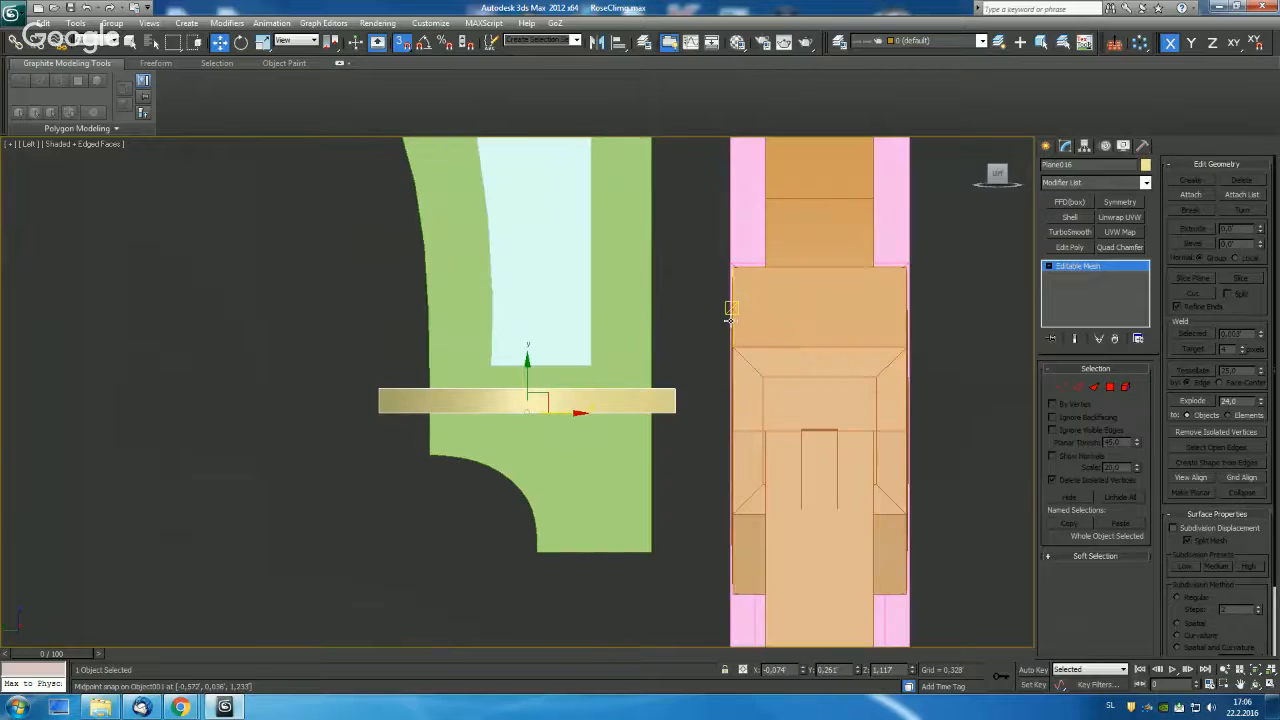
mouse_move(565, 414)
mouse_down()
mouse_move(546, 414)
mouse_move(586, 412)
mouse_up()
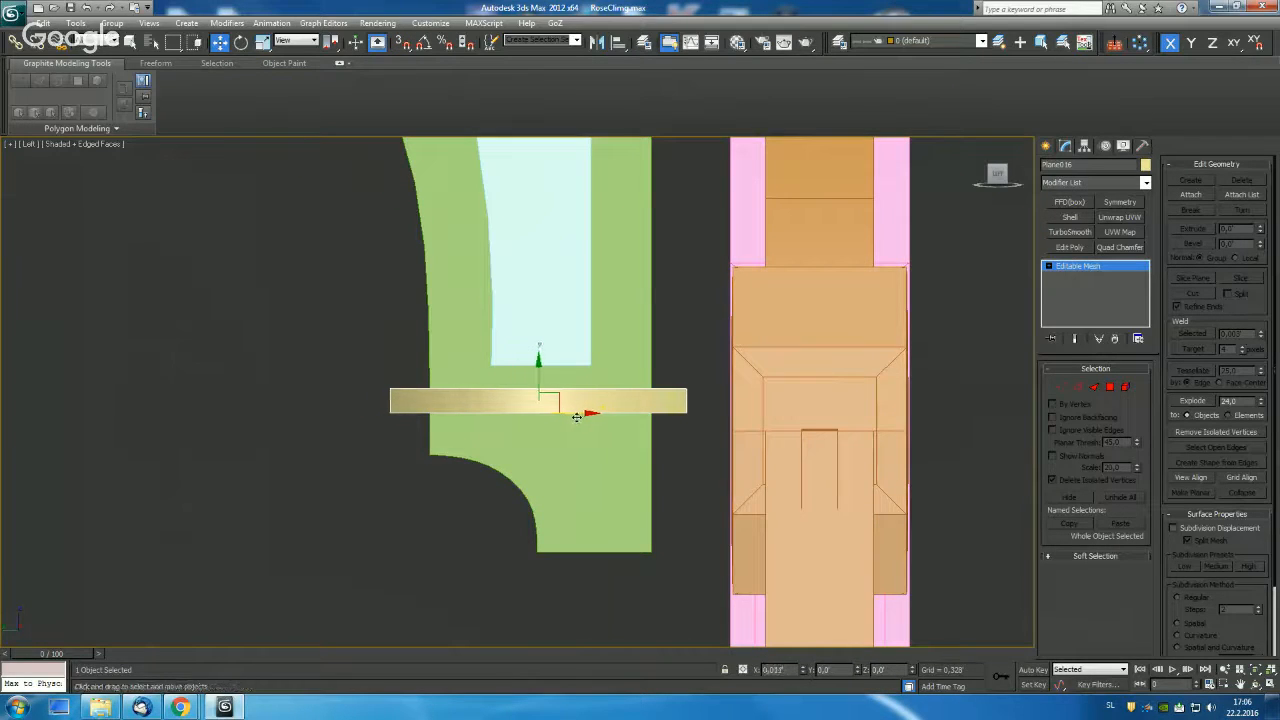
Snap the four vertices at the slab's post-side end to the bracket's straight back edge, using only Edge/Segment snapping.
key(1)
drag(671, 346, 705, 418)
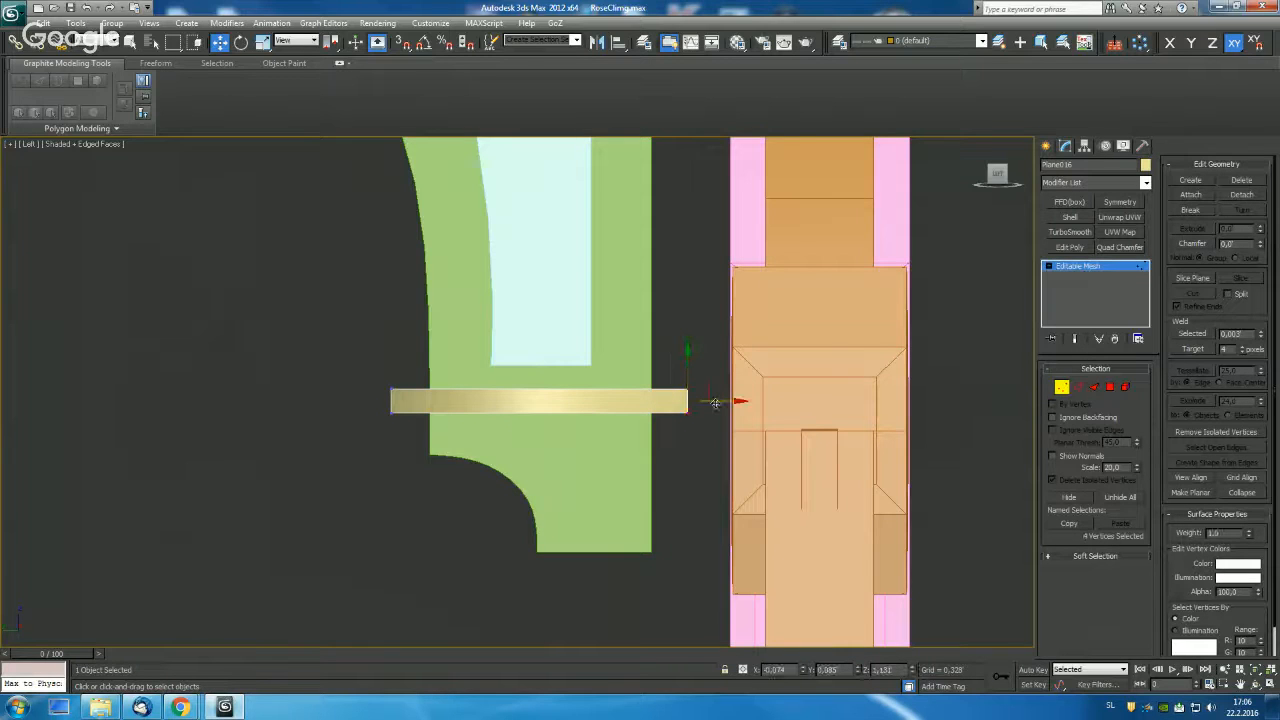
click(401, 43)
right_click(401, 44)
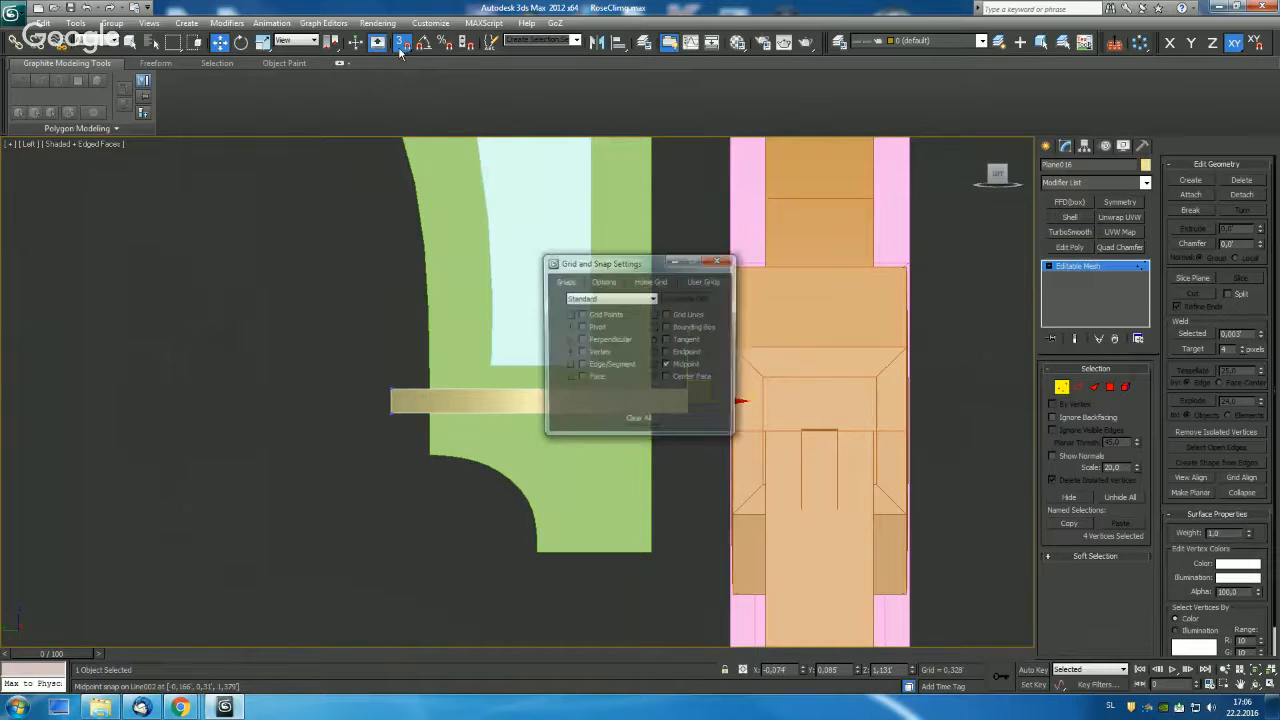
click(603, 366)
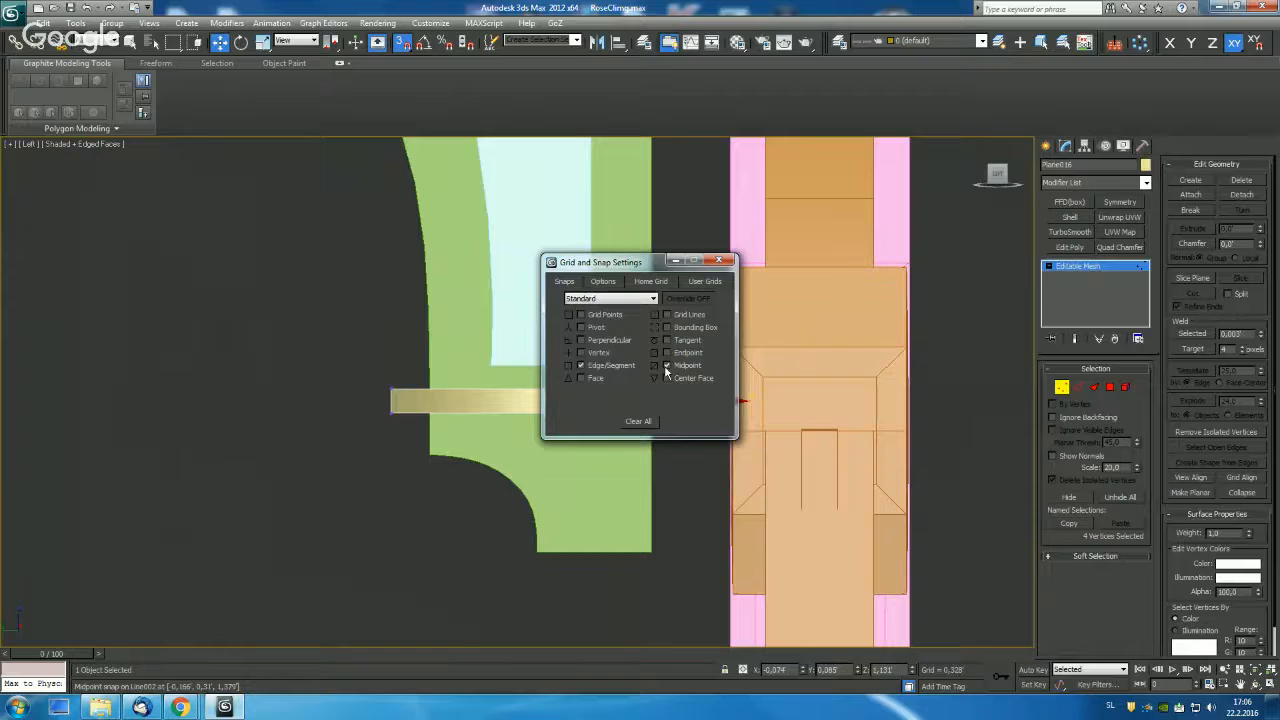
click(726, 262)
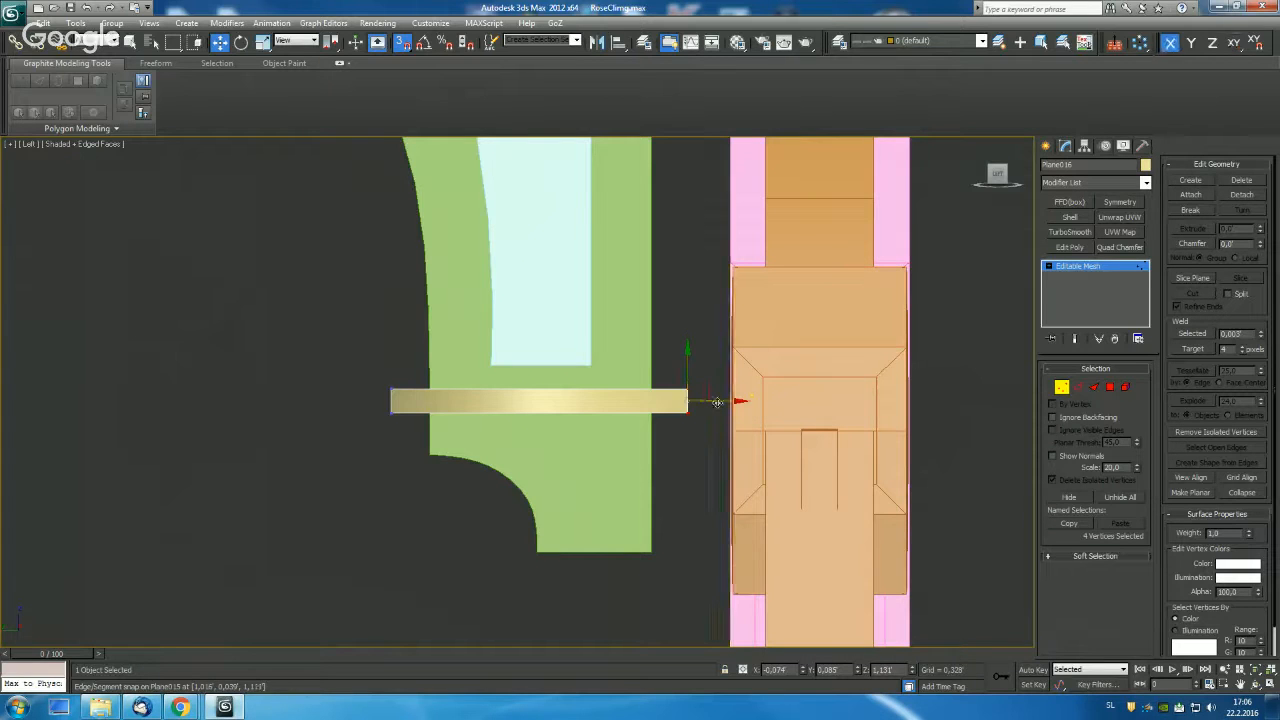
drag(717, 402, 651, 403)
click(1064, 387)
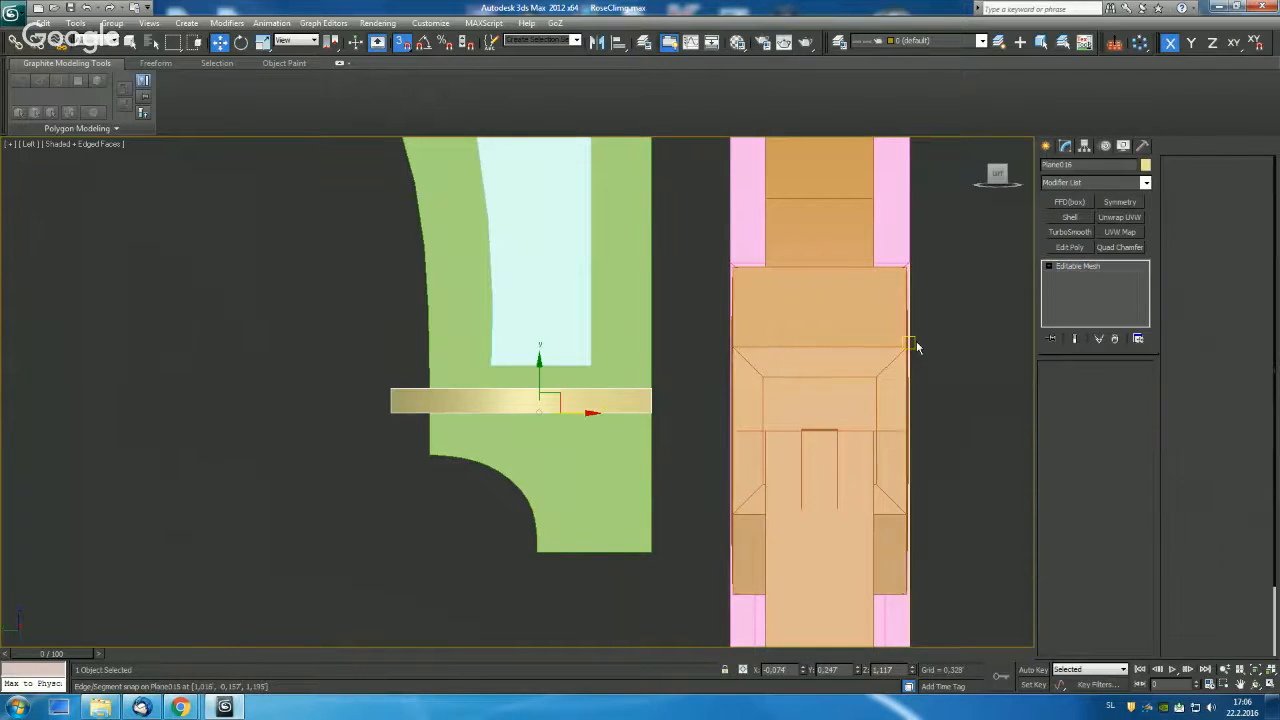
Select the bracket, both inset panels and the slab together and move them in the left view, without snapping, against the post's face.
scroll(697, 271, down, 5)
drag(436, 153, 553, 435)
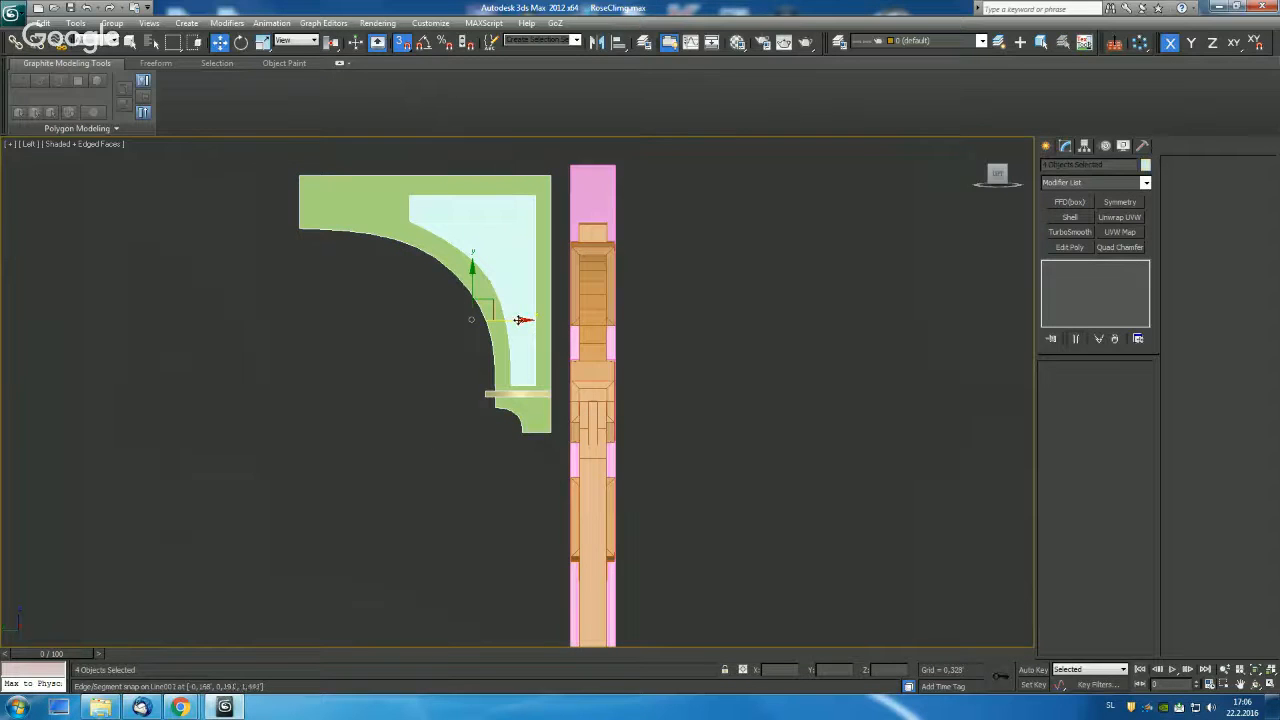
key(s)
drag(516, 322, 533, 320)
alt+middle_drag(533, 320, 567, 348)
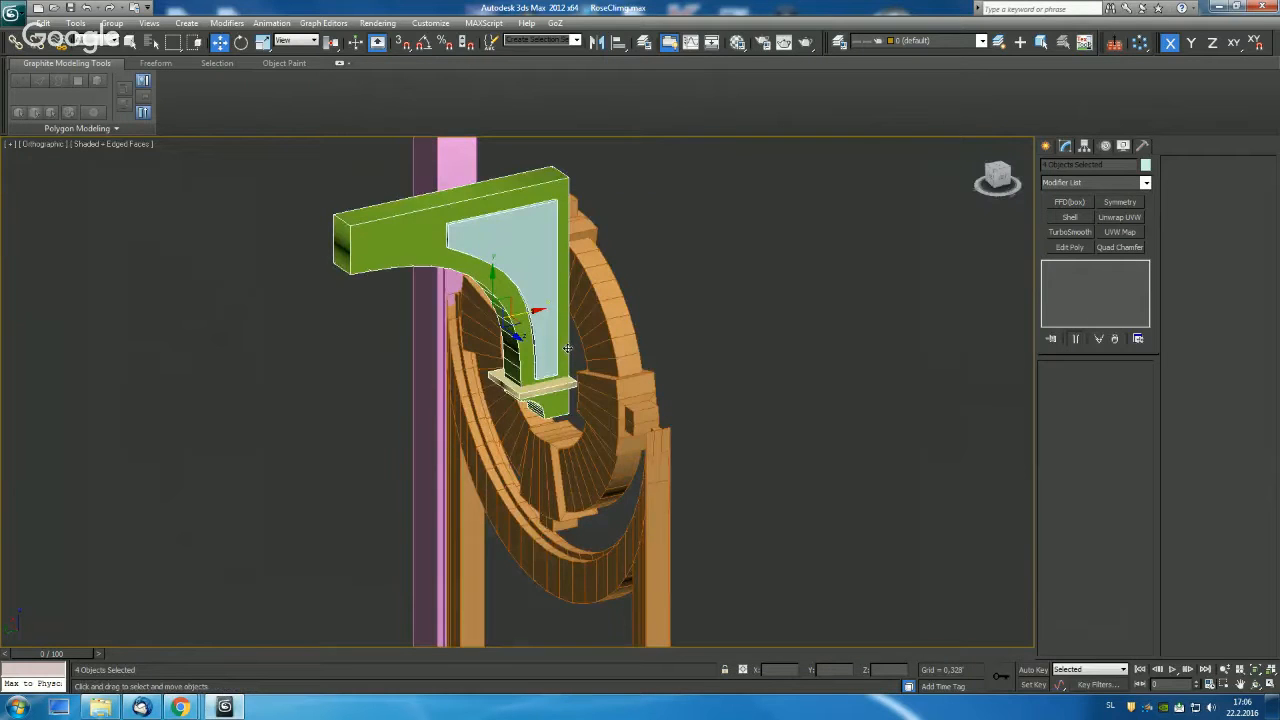
Move the four bracket pieces along X in the top view to line up with the post, and open the snap settings.
key(t)
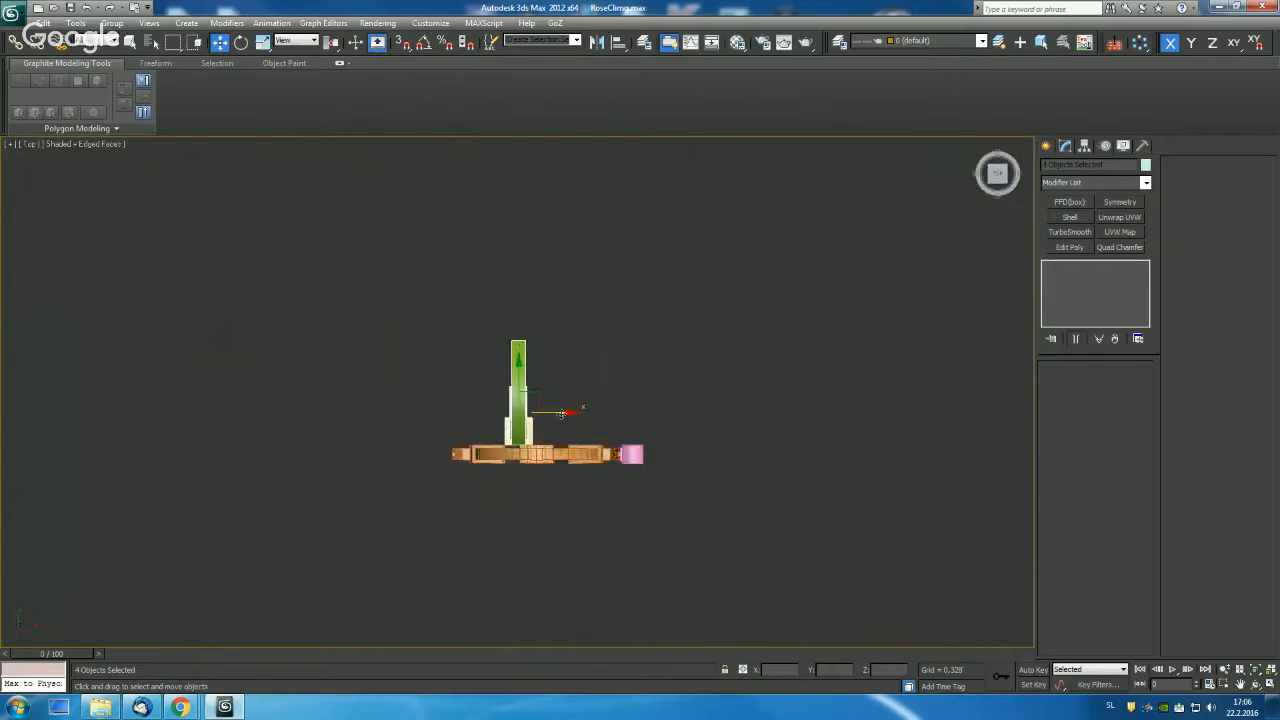
drag(562, 413, 677, 434)
scroll(700, 440, up, 4)
middle_drag(723, 443, 600, 303)
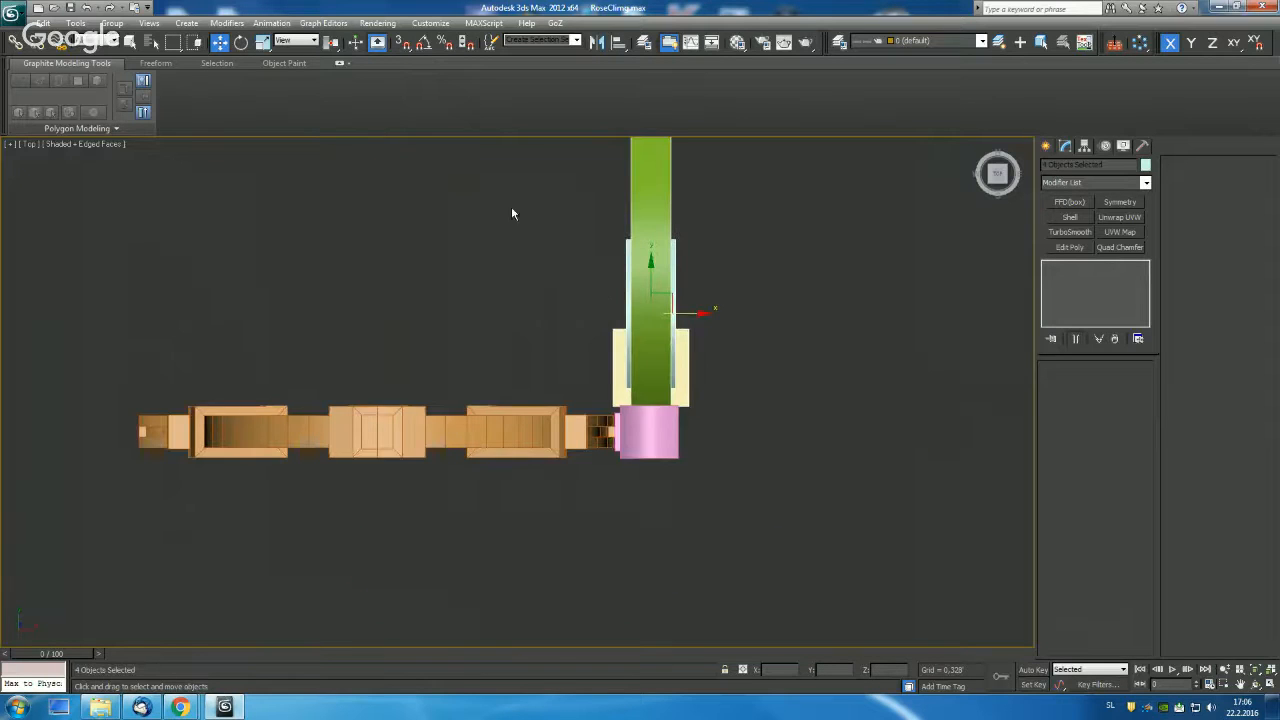
right_click(402, 44)
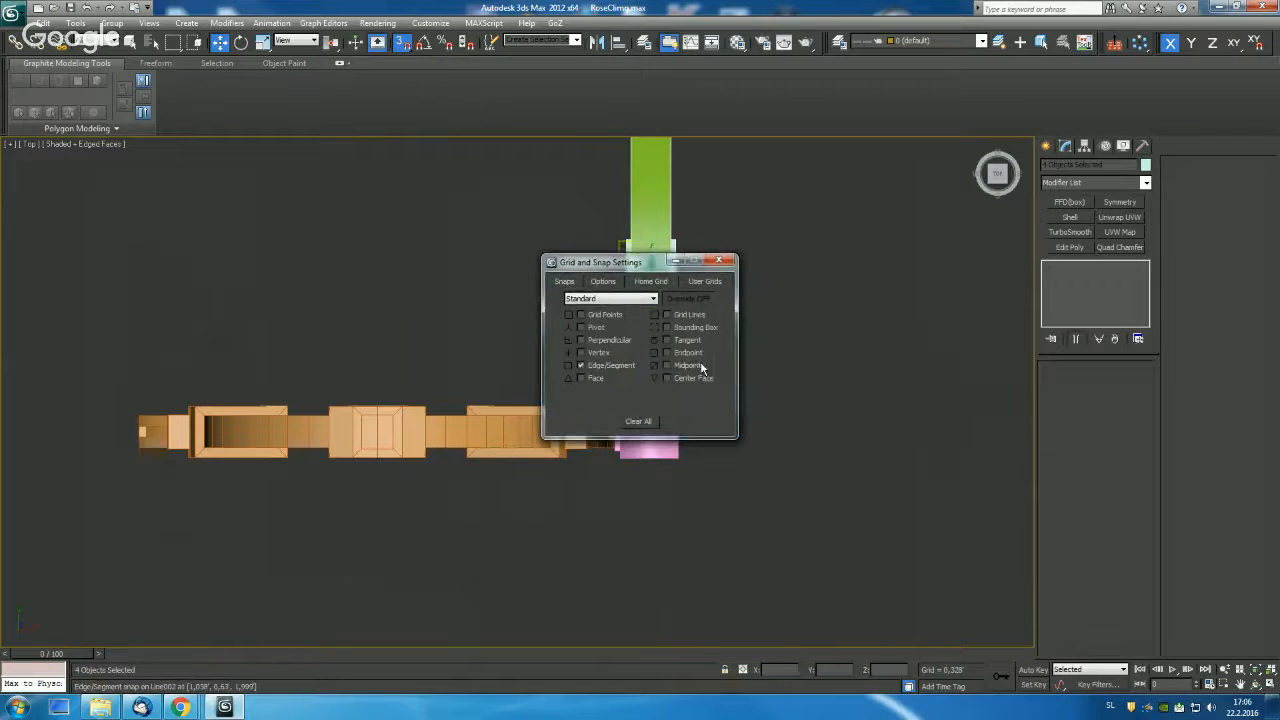
Enable midpoint snapping and move the four selected bracket parts along X to centre them on the pink post.
click(631, 374)
click(719, 262)
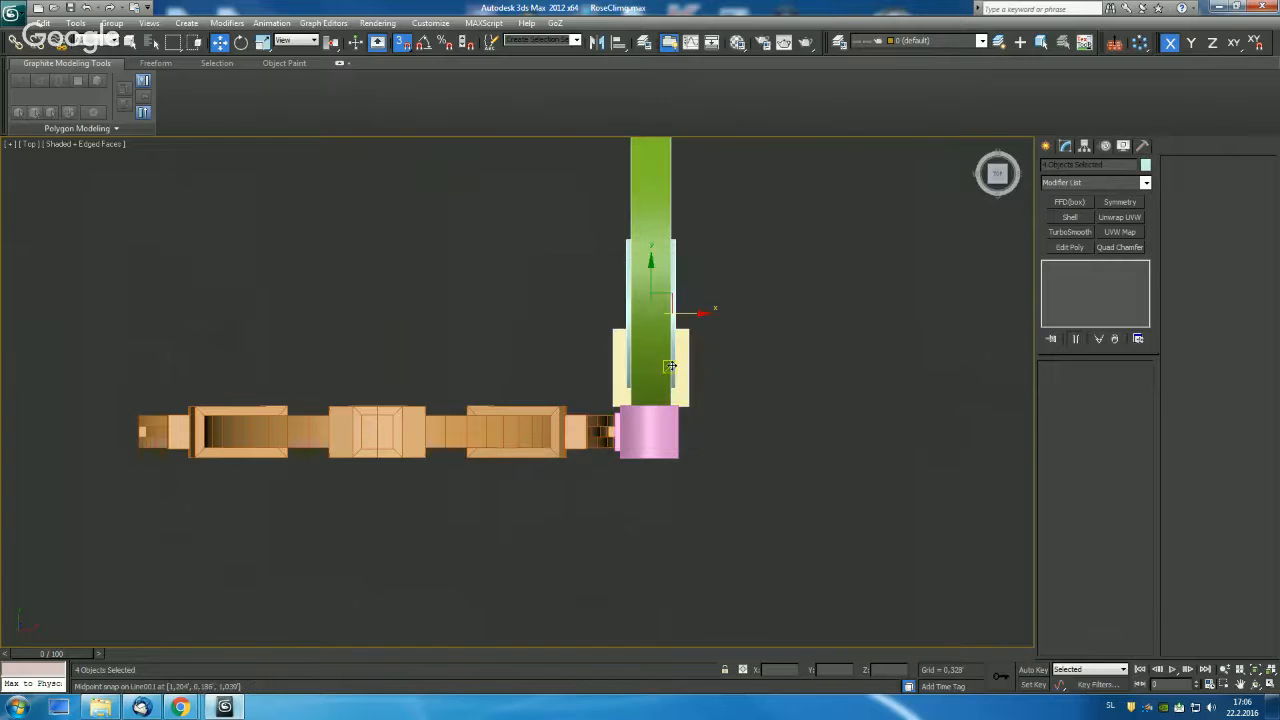
drag(670, 366, 675, 348)
scroll(726, 302, down, 2)
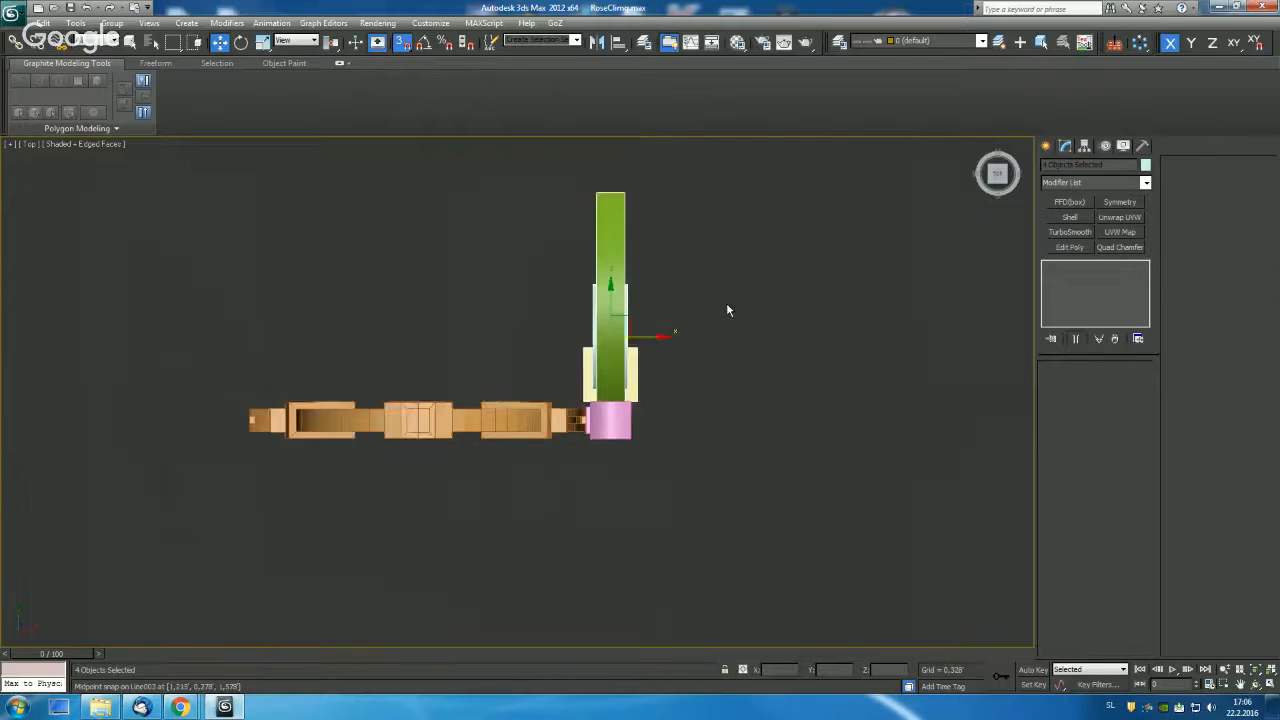
scroll(746, 347, down, 2)
alt+middle_drag(746, 347, 455, 244)
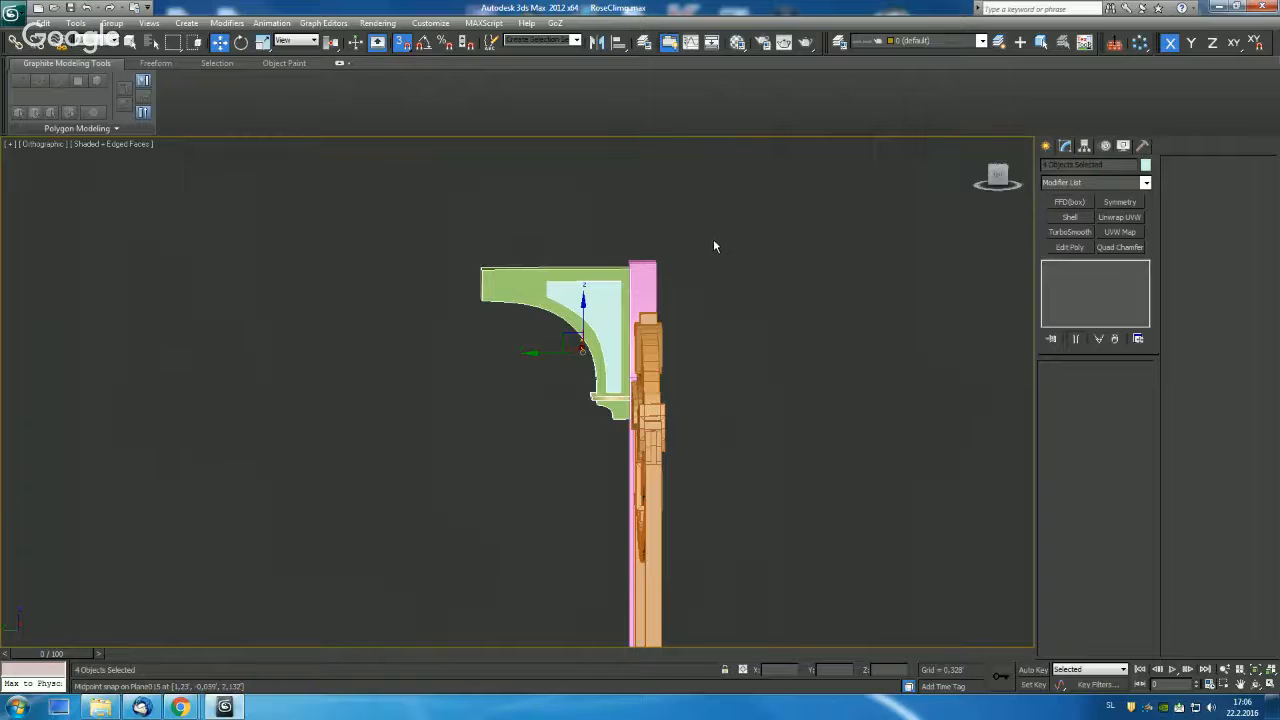
With snapping off, draw a plane about 1.846' wide and 0.3' long over the bracket in the Left view and raise it above the post.
key(f)
key(l)
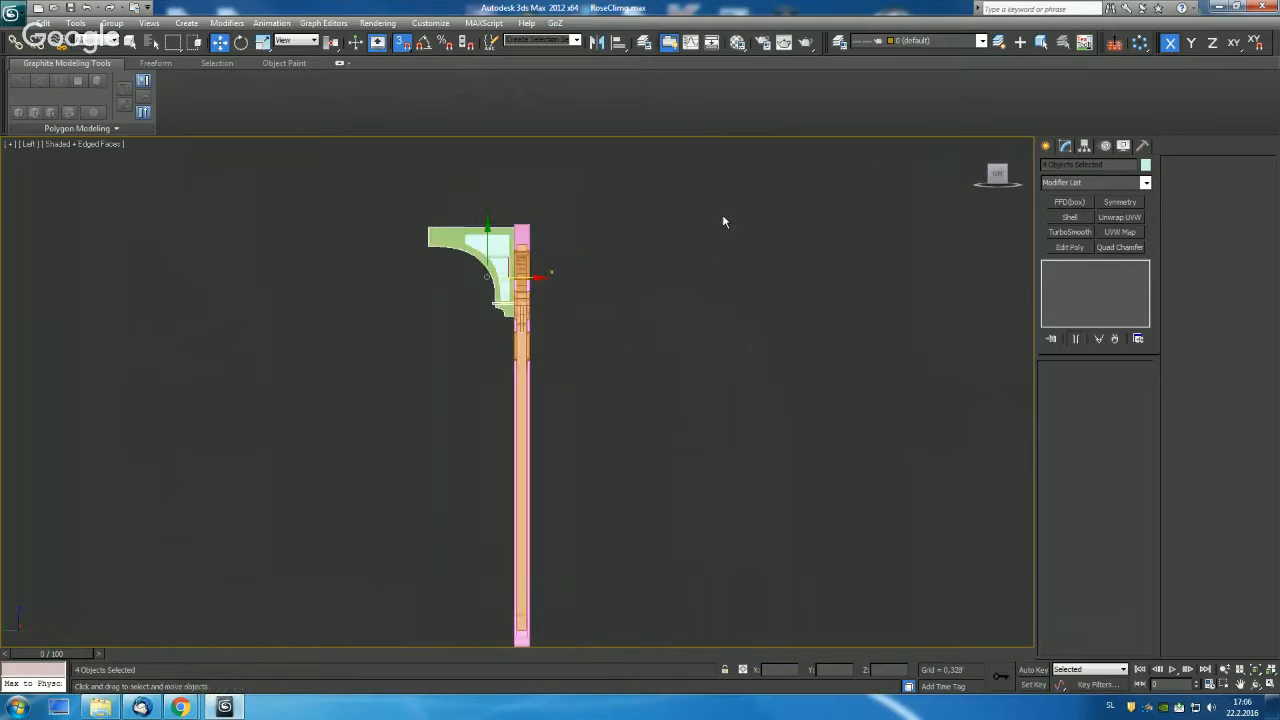
scroll(668, 240, up, 2)
middle_drag(664, 234, 749, 299)
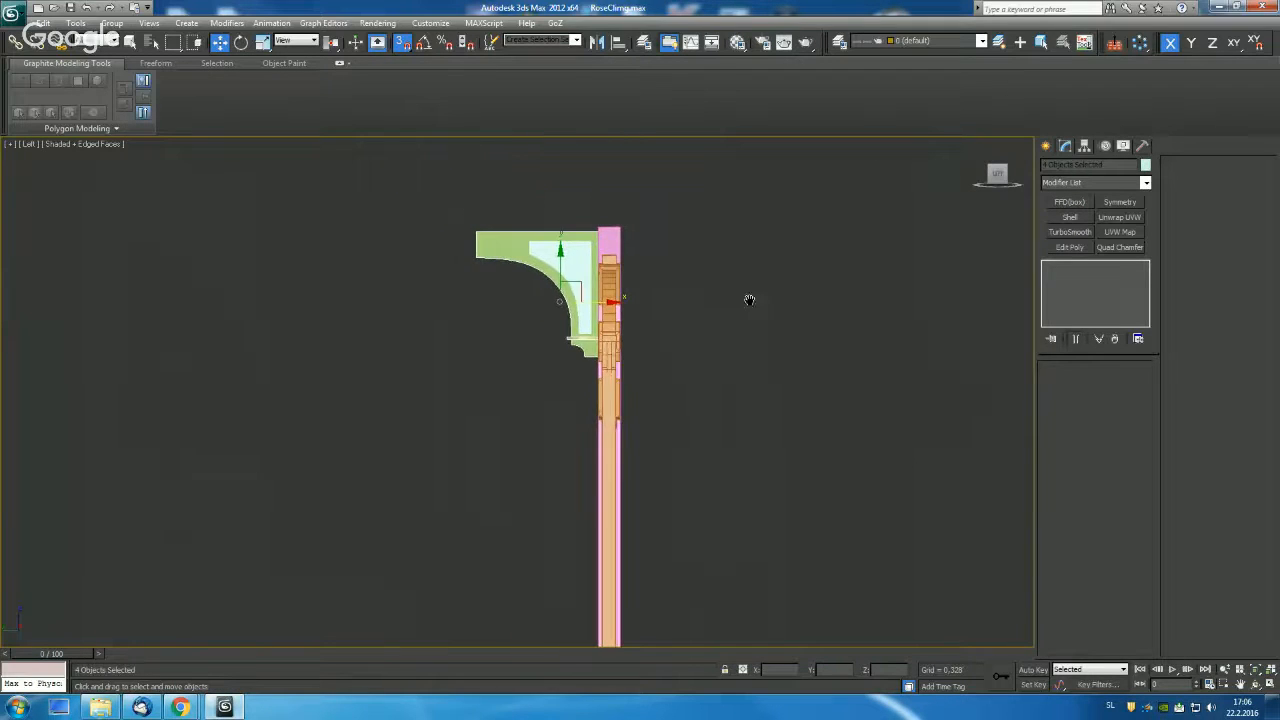
click(1046, 145)
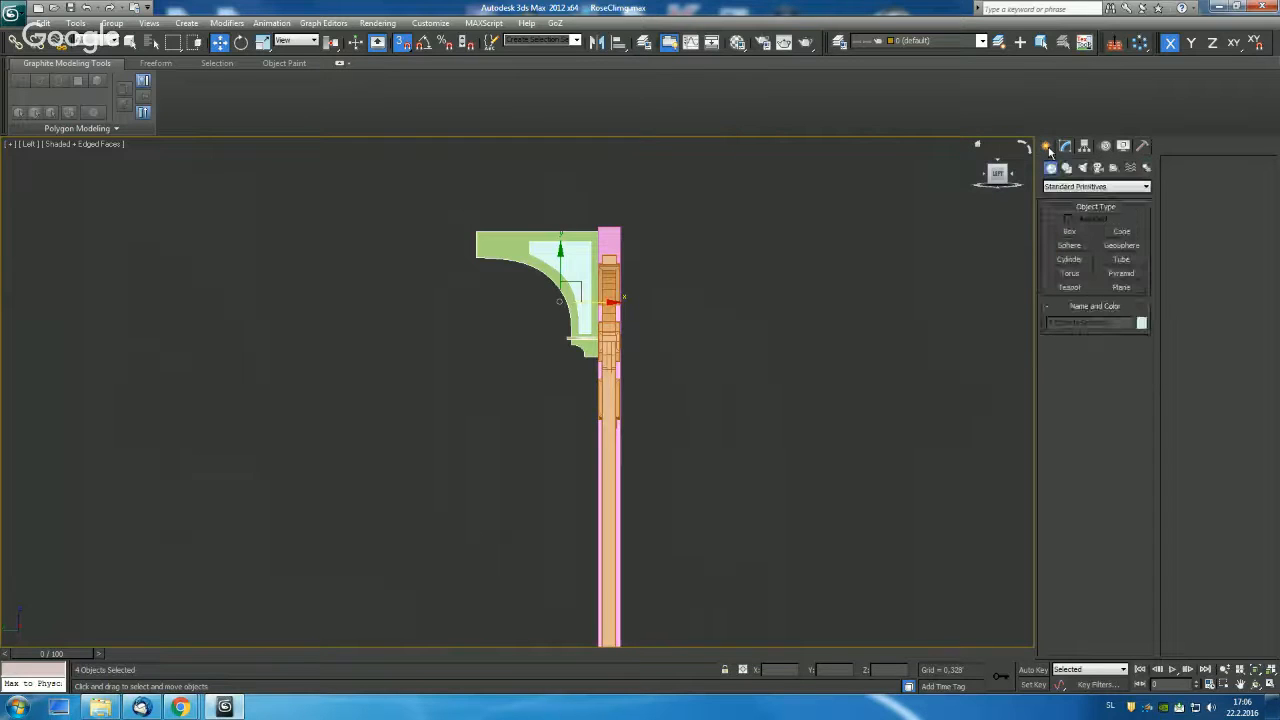
click(1121, 287)
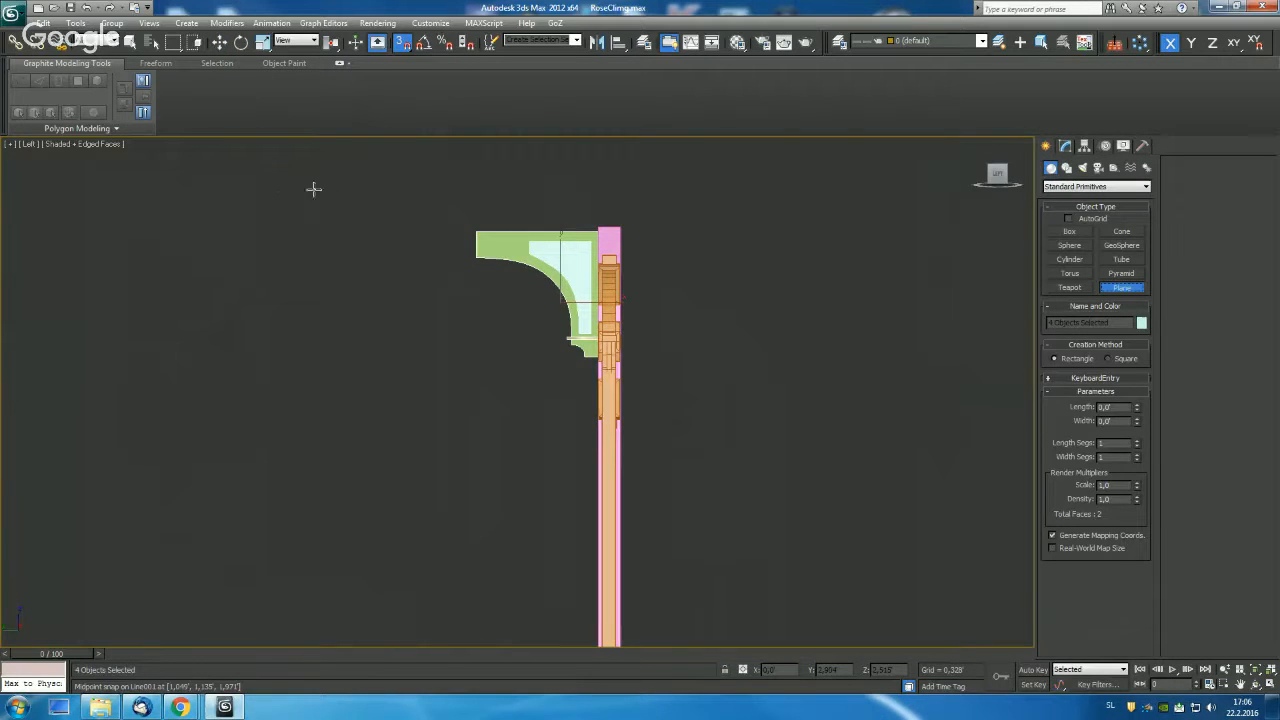
key(s)
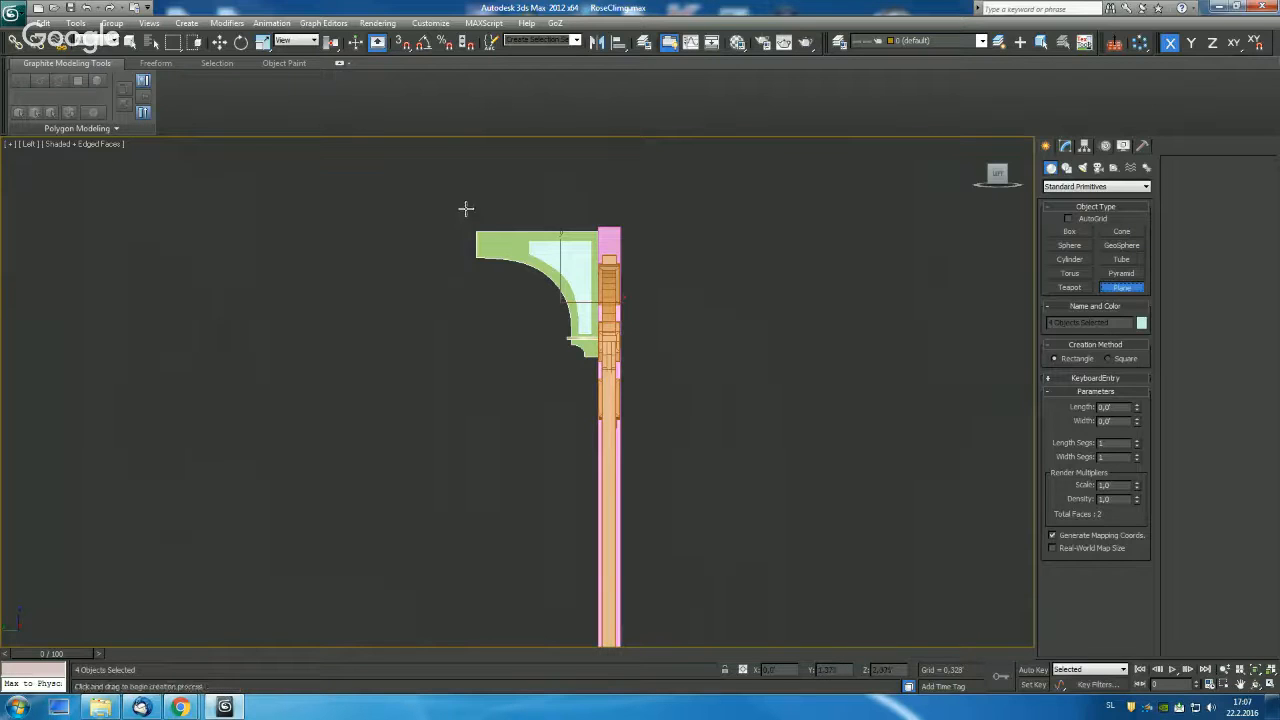
drag(471, 210, 688, 245)
key(w)
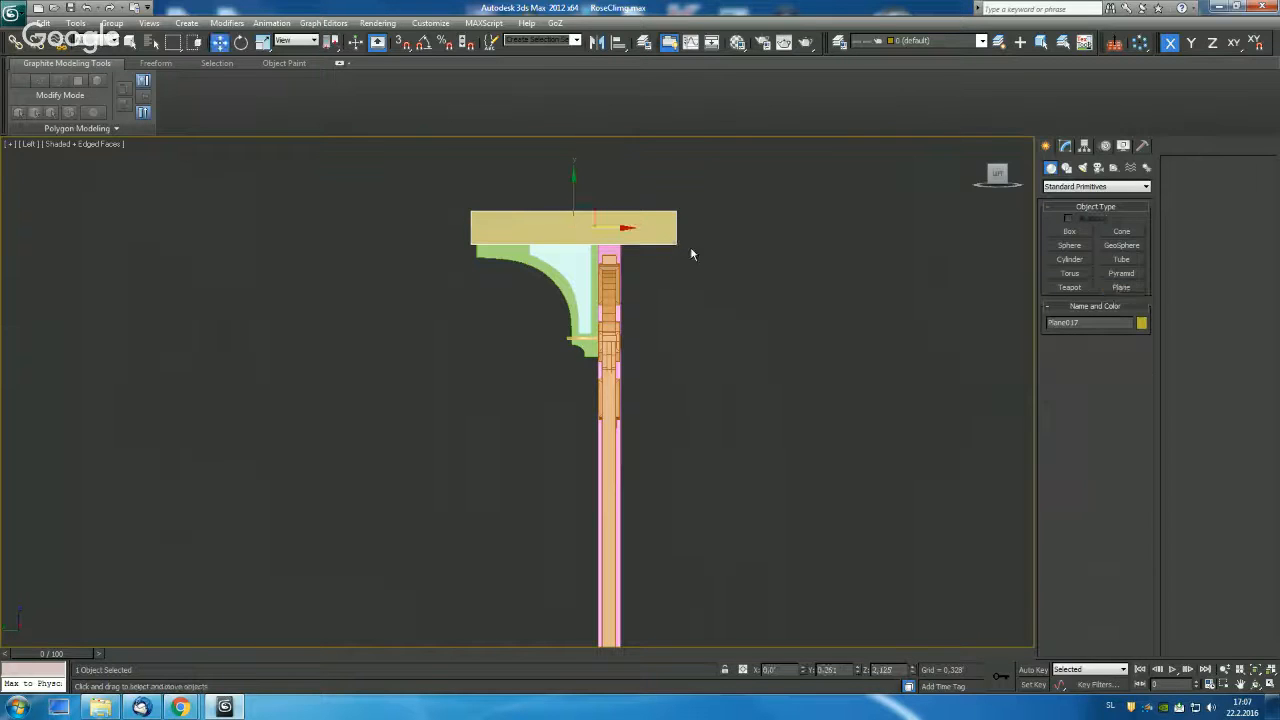
drag(575, 191, 575, 164)
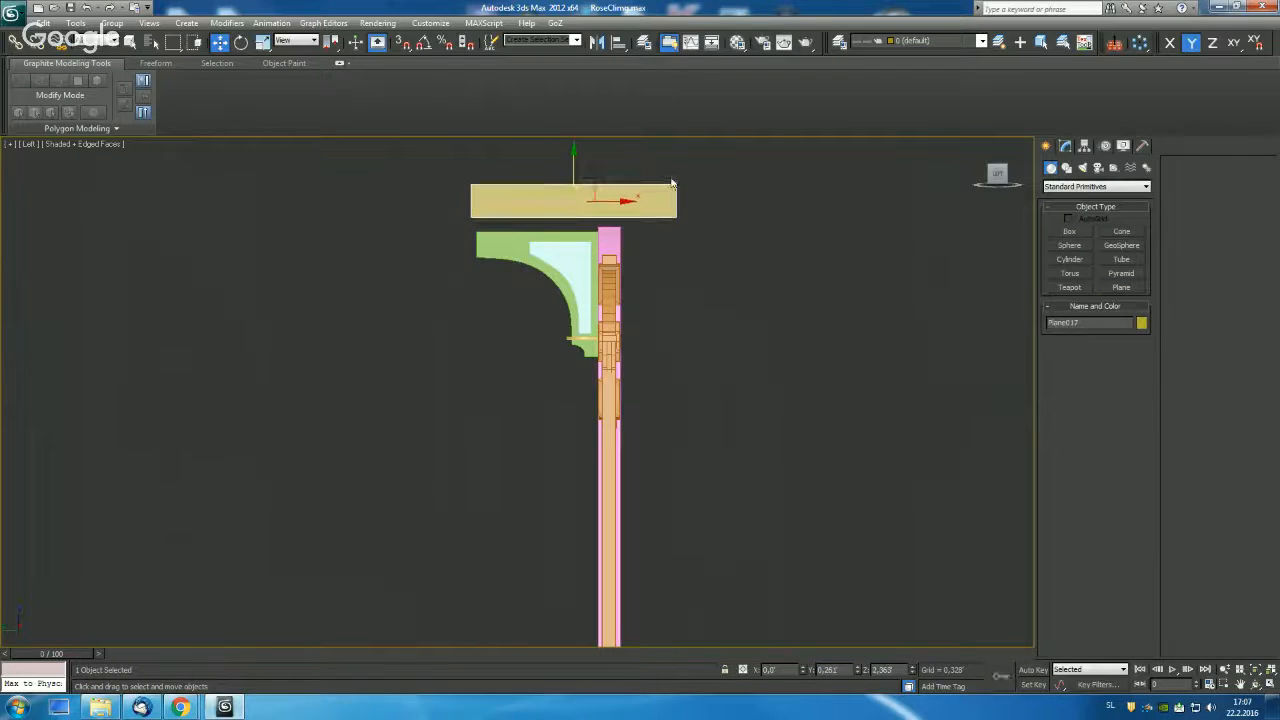
Convert the plane to an editable poly and move its lower corner vertex on the post side inward to slant that end.
middle_drag(706, 179, 707, 361)
scroll(573, 284, up, 5)
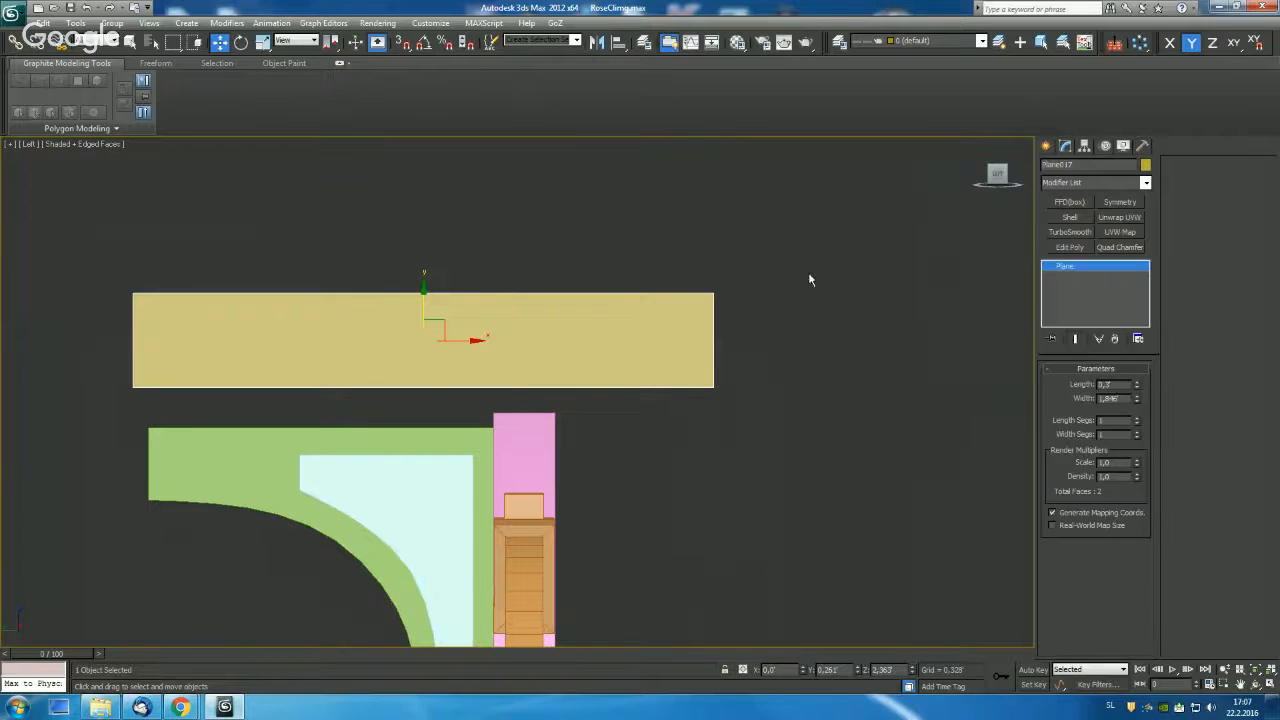
right_click(1062, 272)
click(1094, 371)
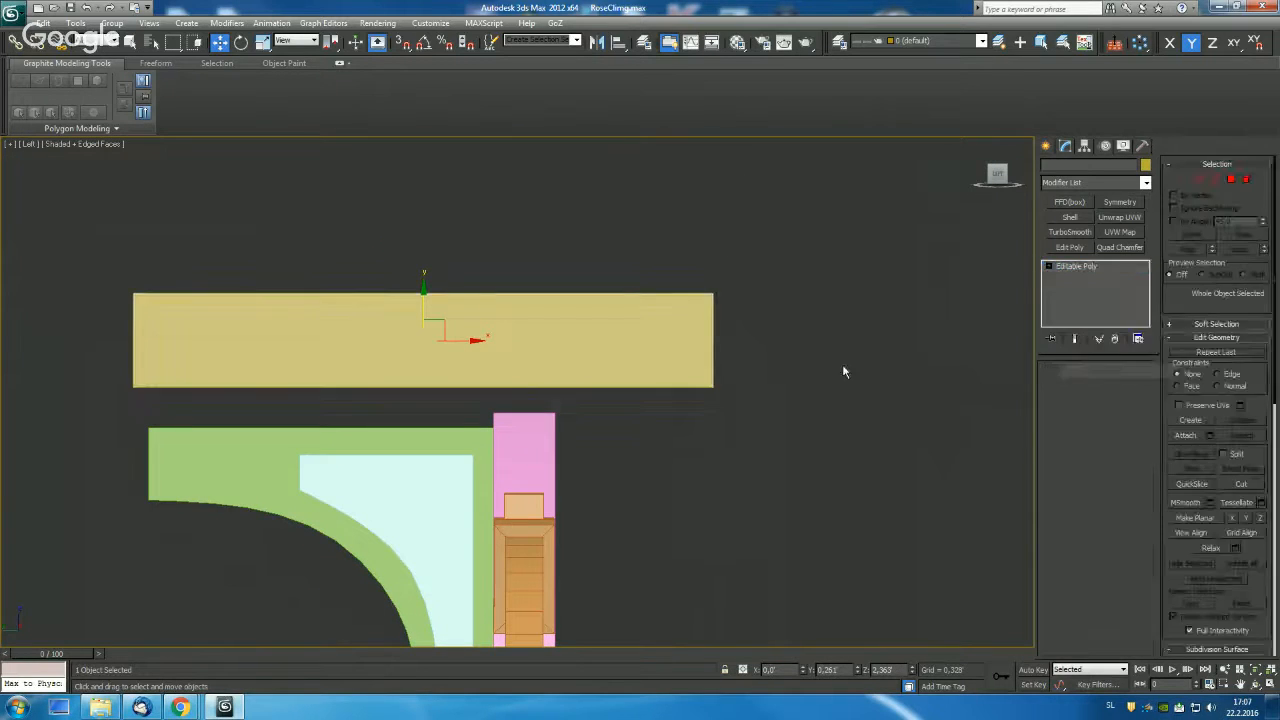
drag(670, 351, 724, 392)
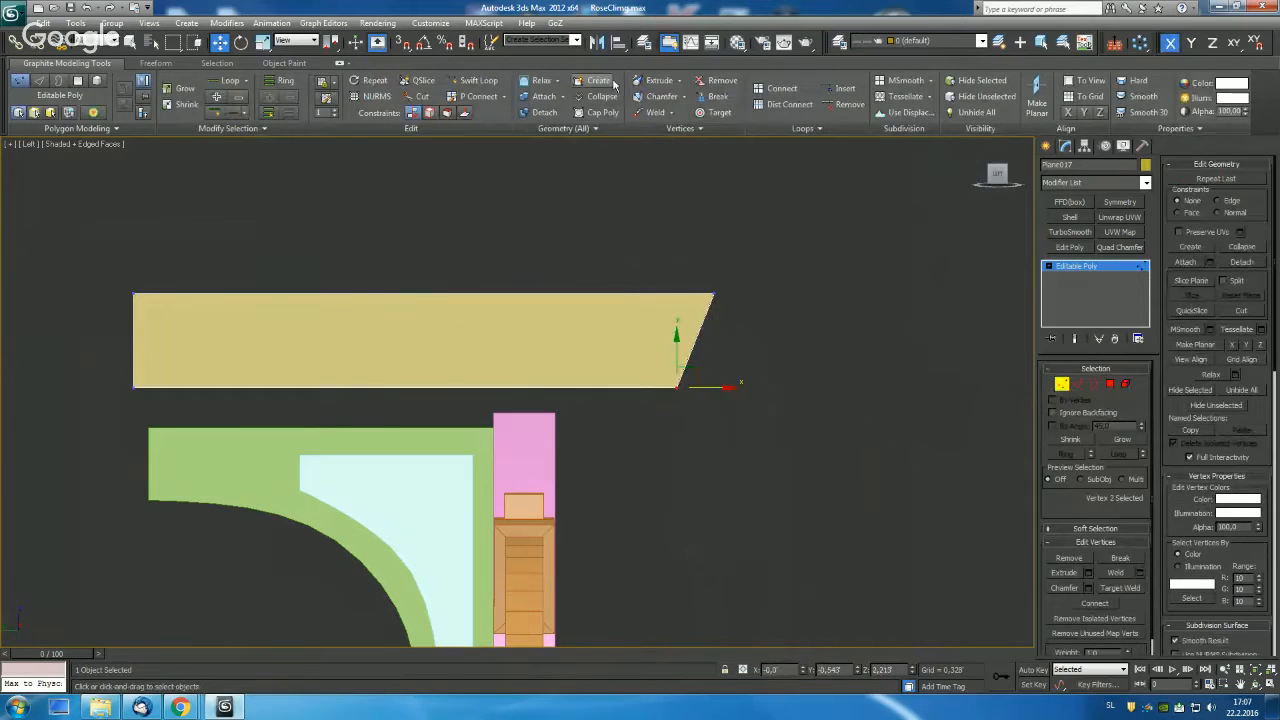
Use Swift Loop to add two slanted loops near the plane's slanted end and three lengthwise loops across its height.
click(476, 80)
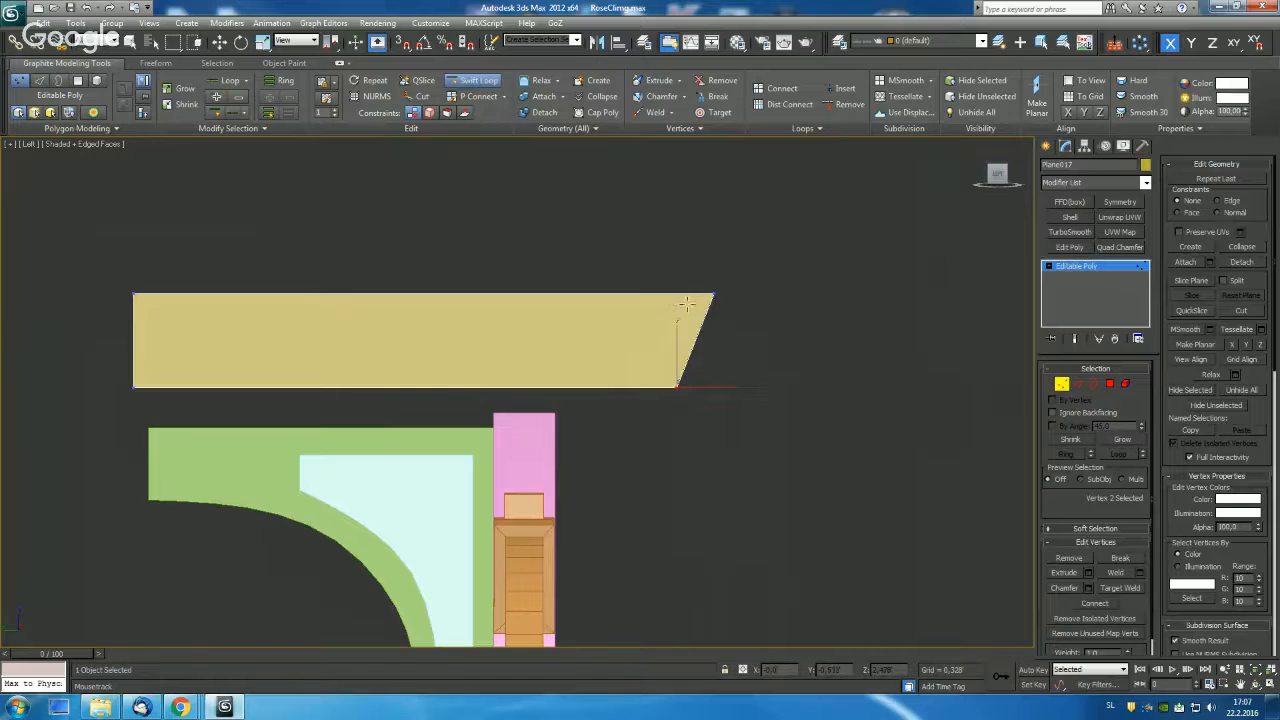
click(687, 303)
click(667, 303)
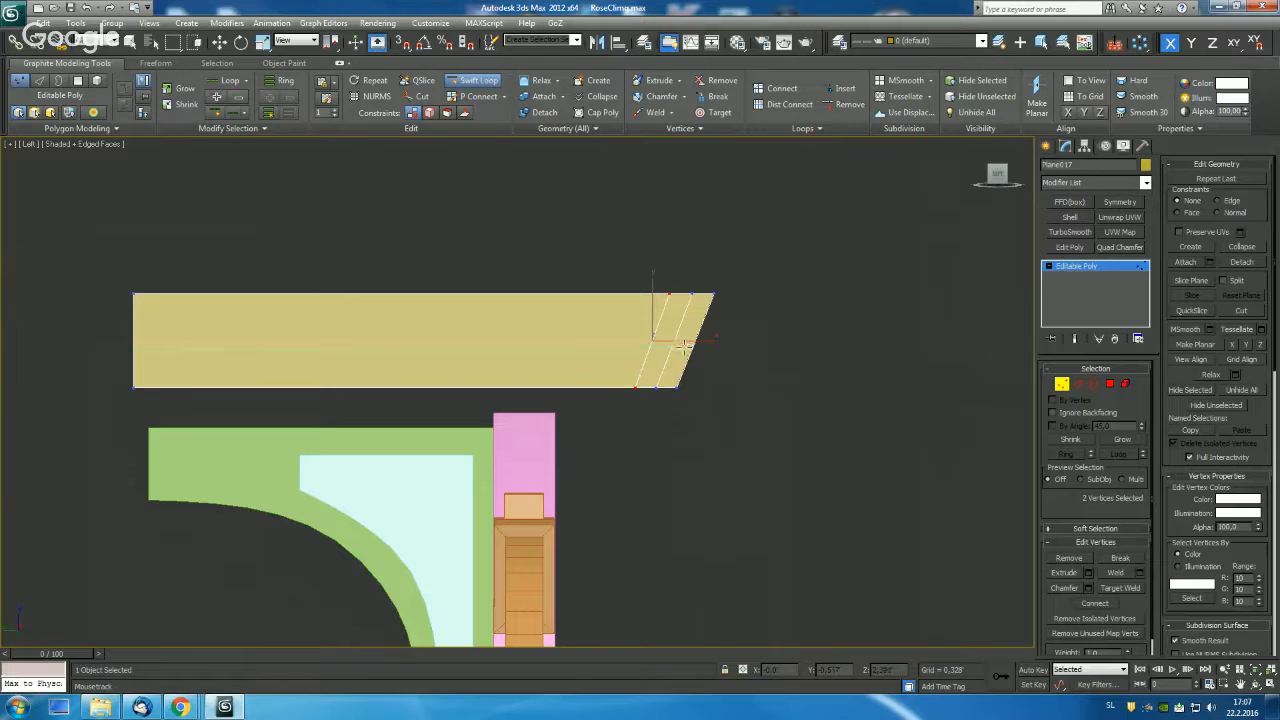
click(684, 348)
click(697, 325)
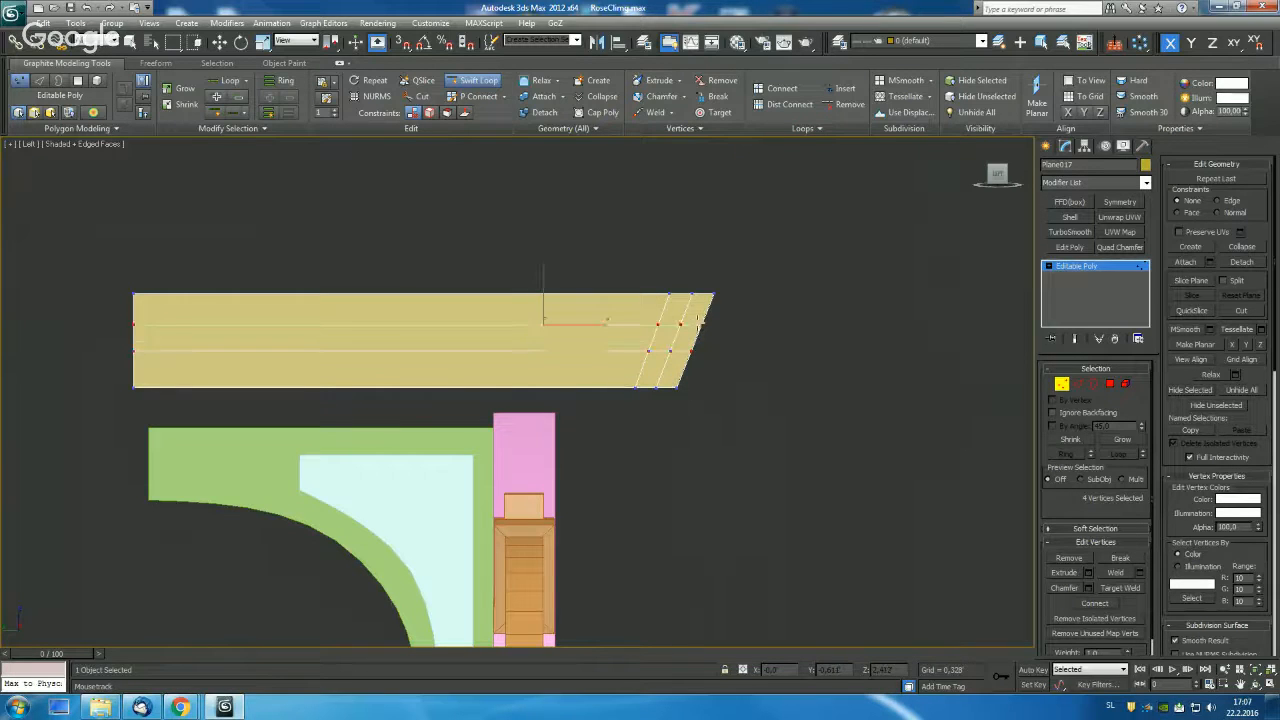
click(678, 371)
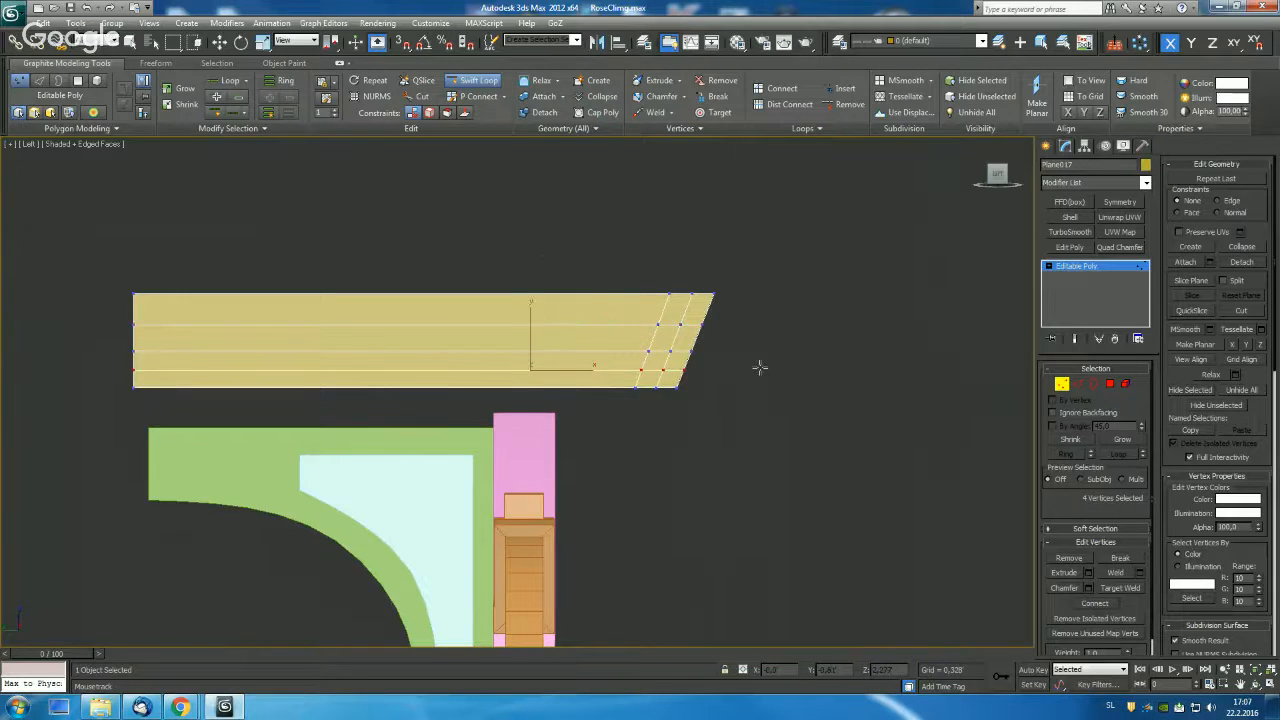
Add two more slanted loops, one between the existing pair and one between the outer loop and the slanted end.
scroll(760, 366, up, 5)
middle_drag(860, 291, 739, 331)
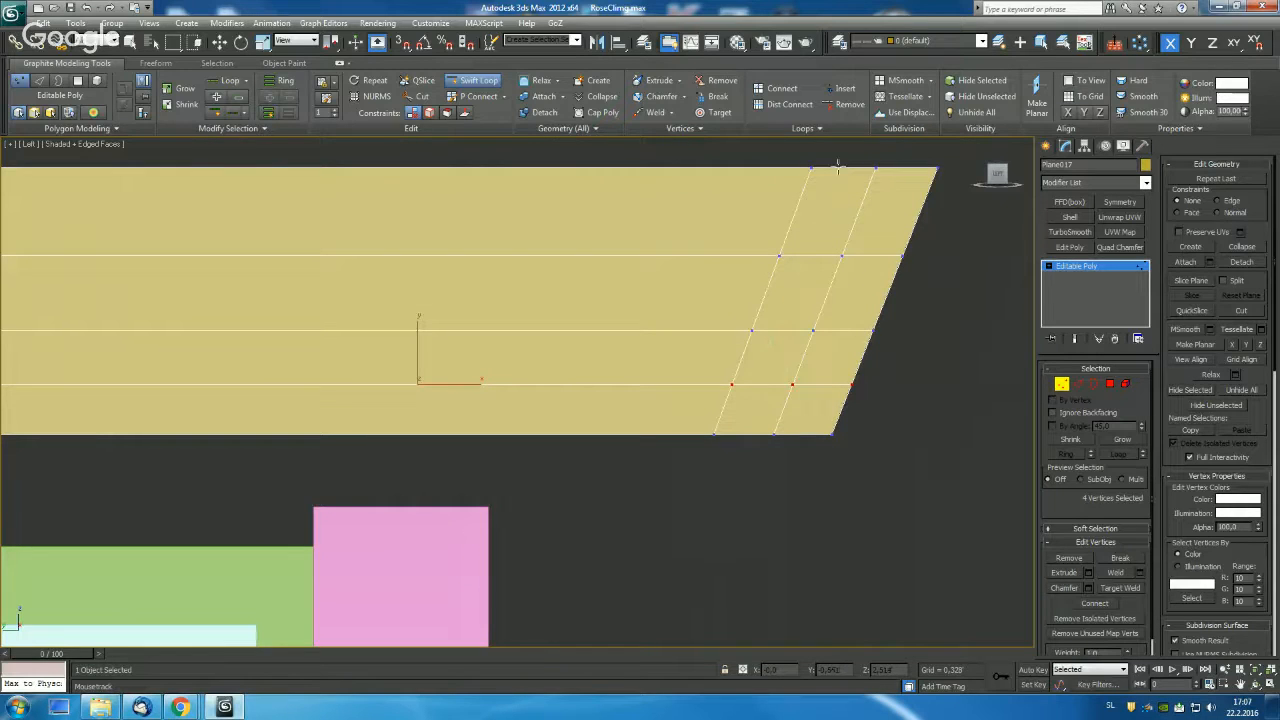
click(843, 172)
key(w)
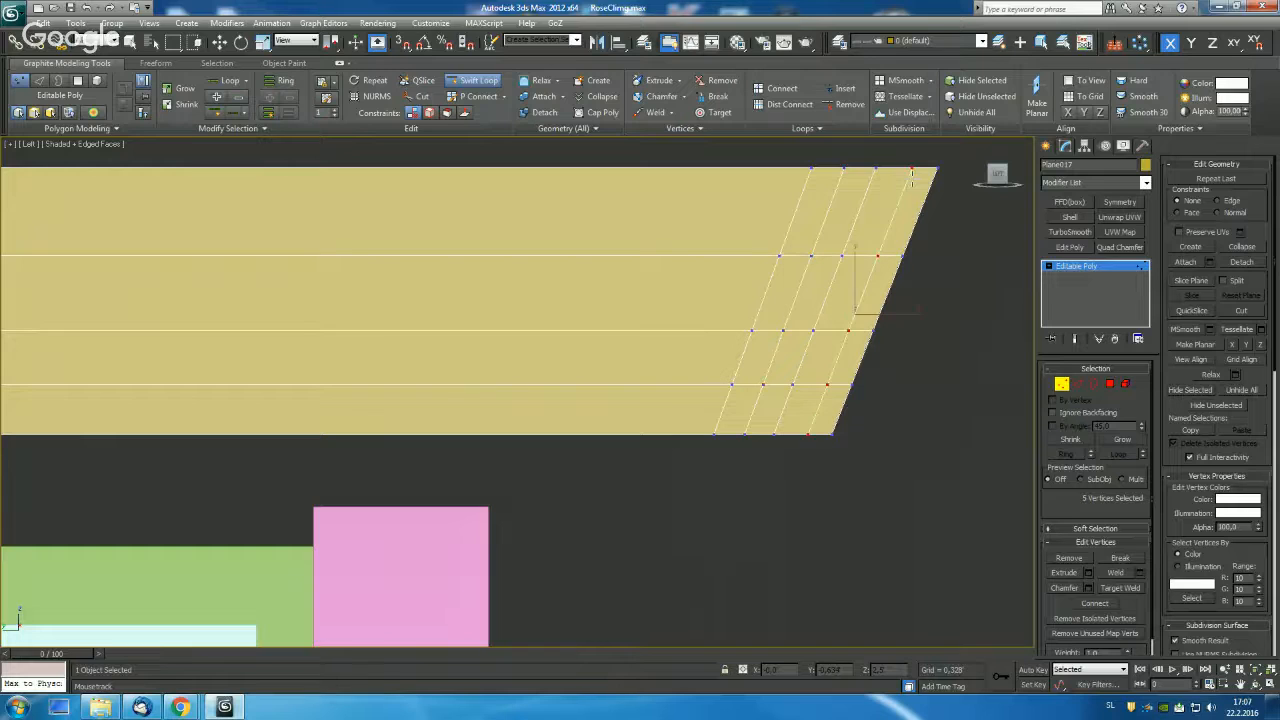
Select the block of six polygons near the slanted end, covering three narrow columns in the two middle rows.
click(1112, 384)
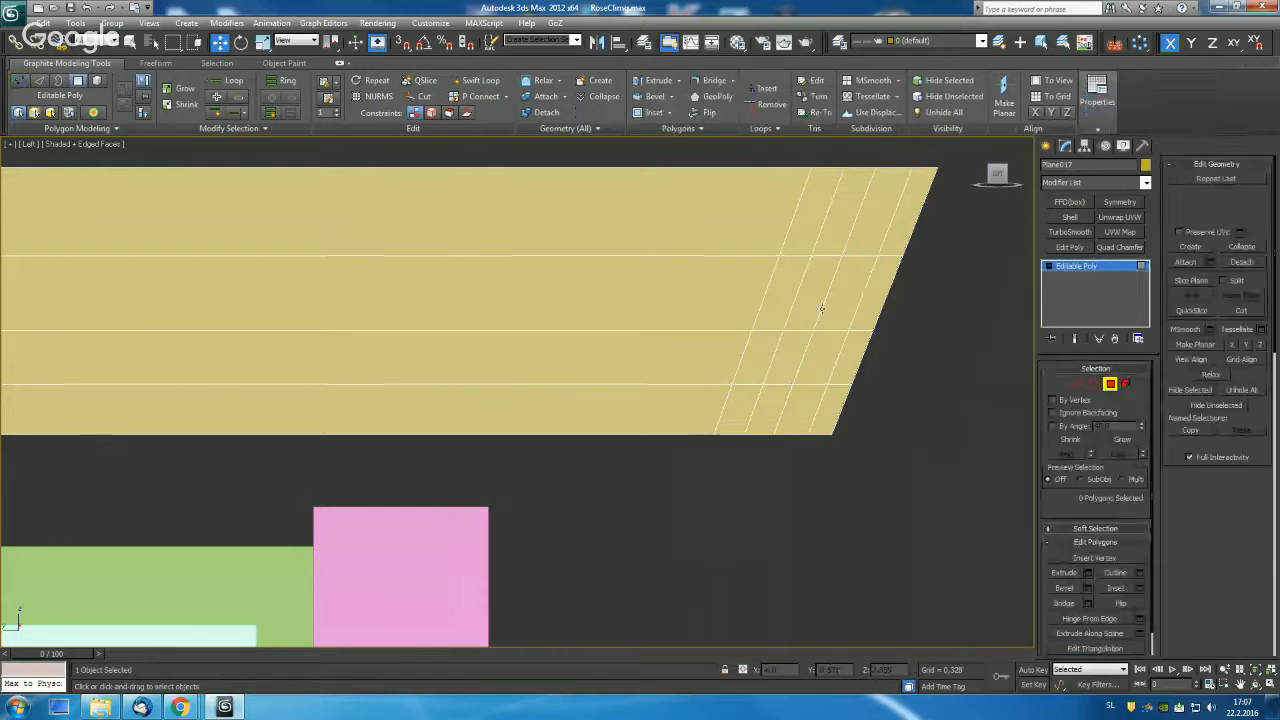
click(787, 293)
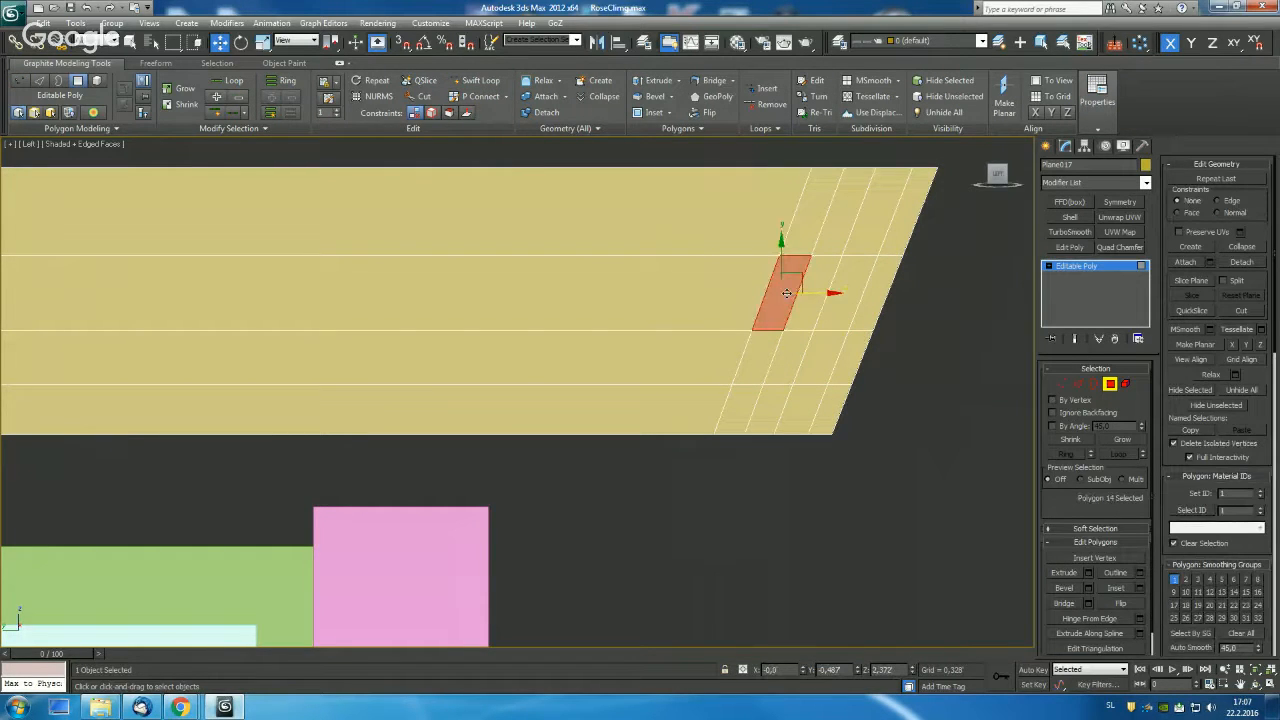
click(810, 240)
key(q)
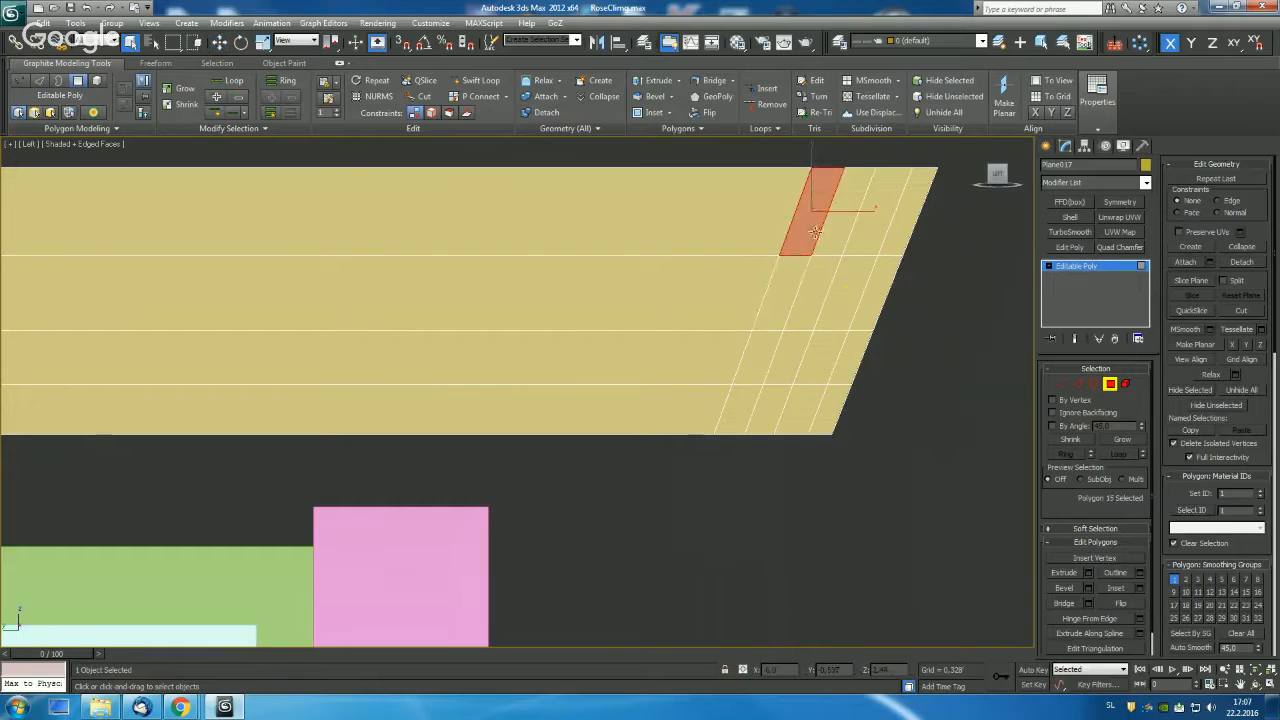
ctrl+click(845, 212)
ctrl+click(878, 212)
ctrl+click(845, 292)
ctrl+click(810, 277)
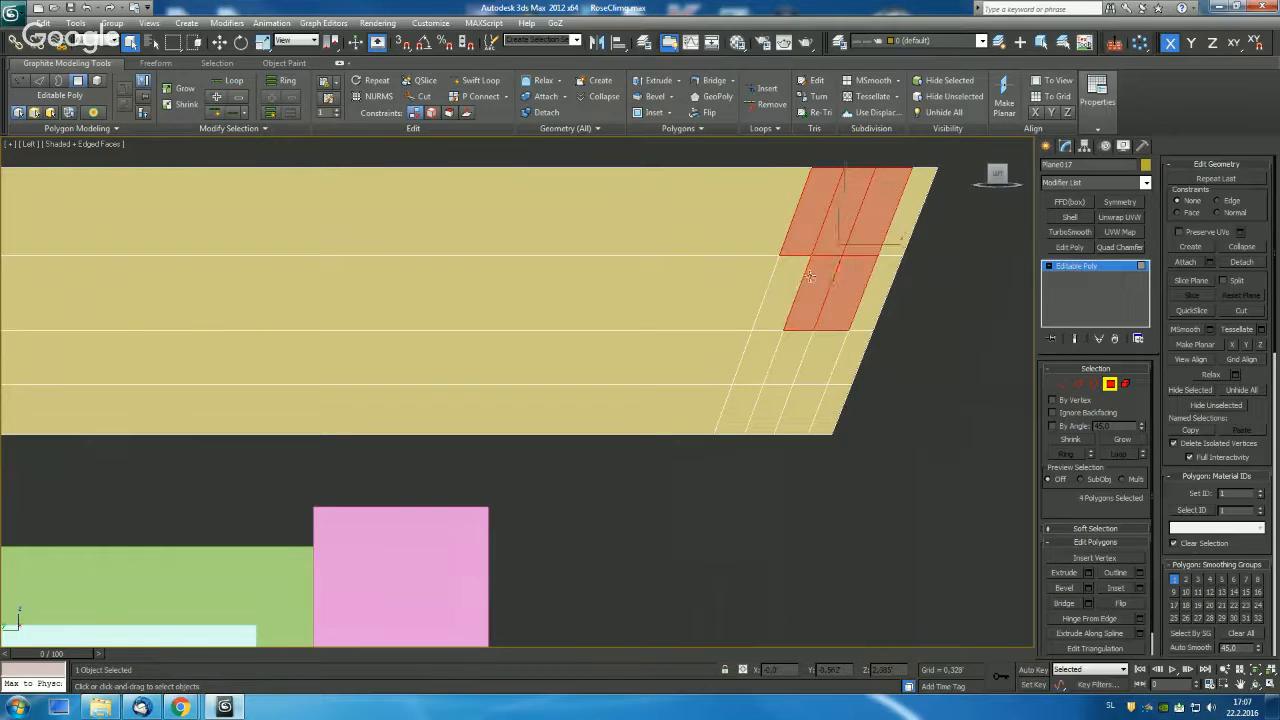
ctrl+click(780, 278)
ctrl+click(758, 337)
ctrl+click(789, 352)
ctrl+click(818, 357)
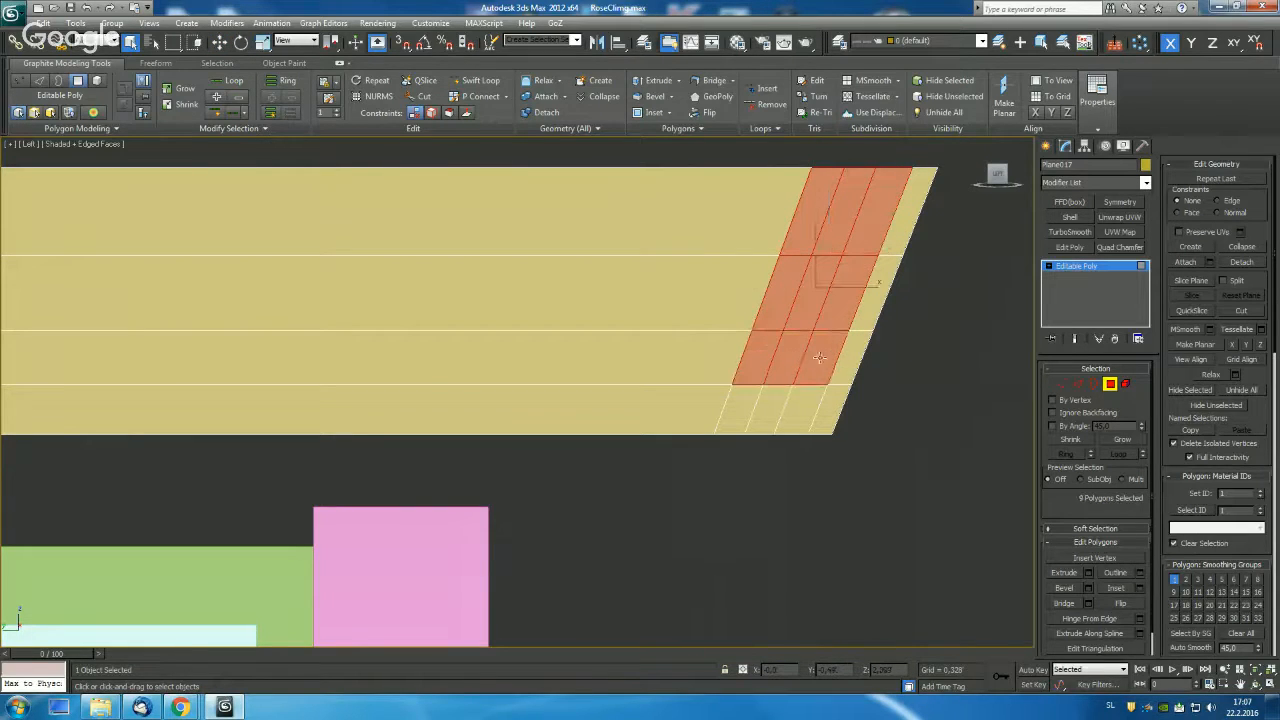
alt+click(808, 218)
alt+click(836, 218)
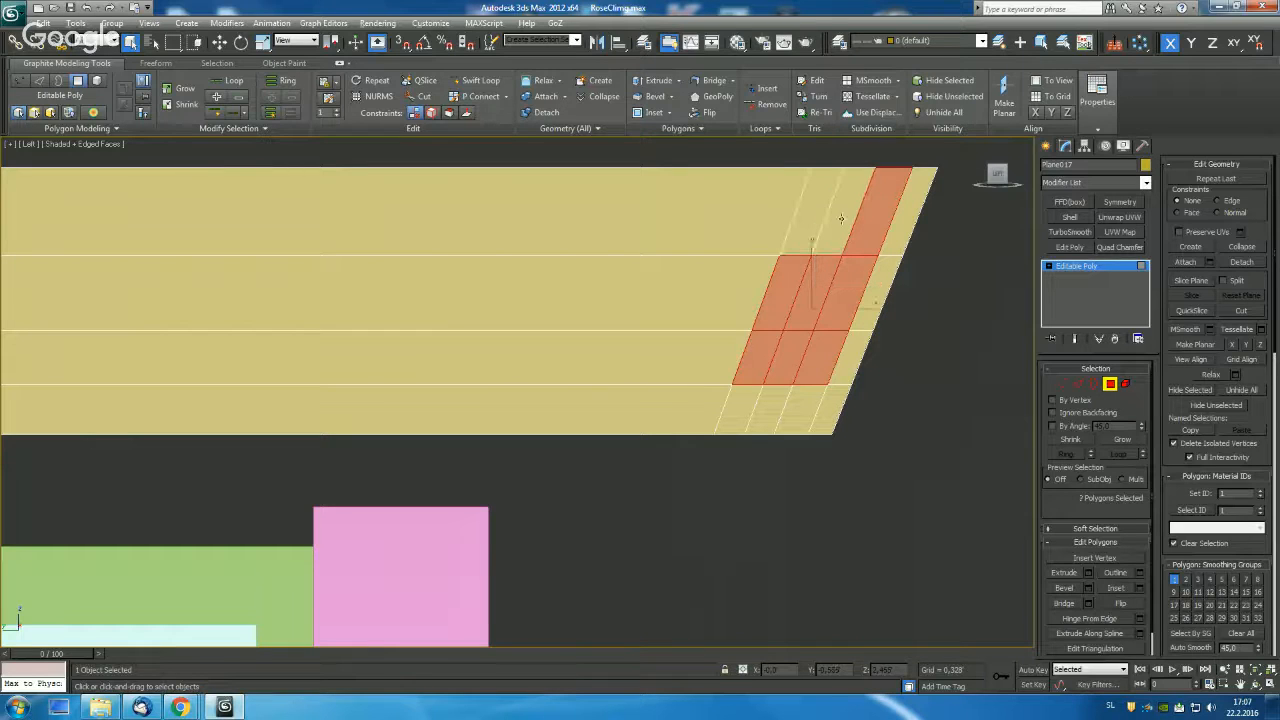
alt+click(871, 218)
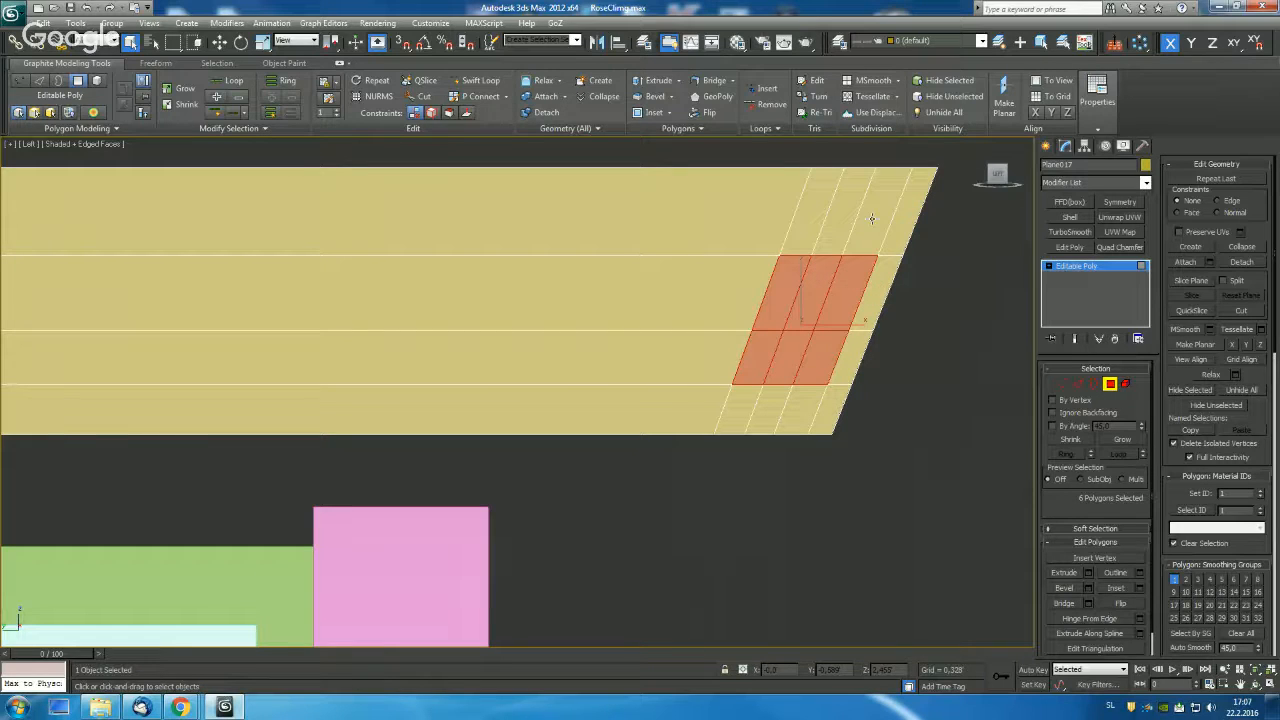
Add two lengthwise Swift Loops, one through the middle of each selected polygon row.
click(806, 293)
click(806, 356)
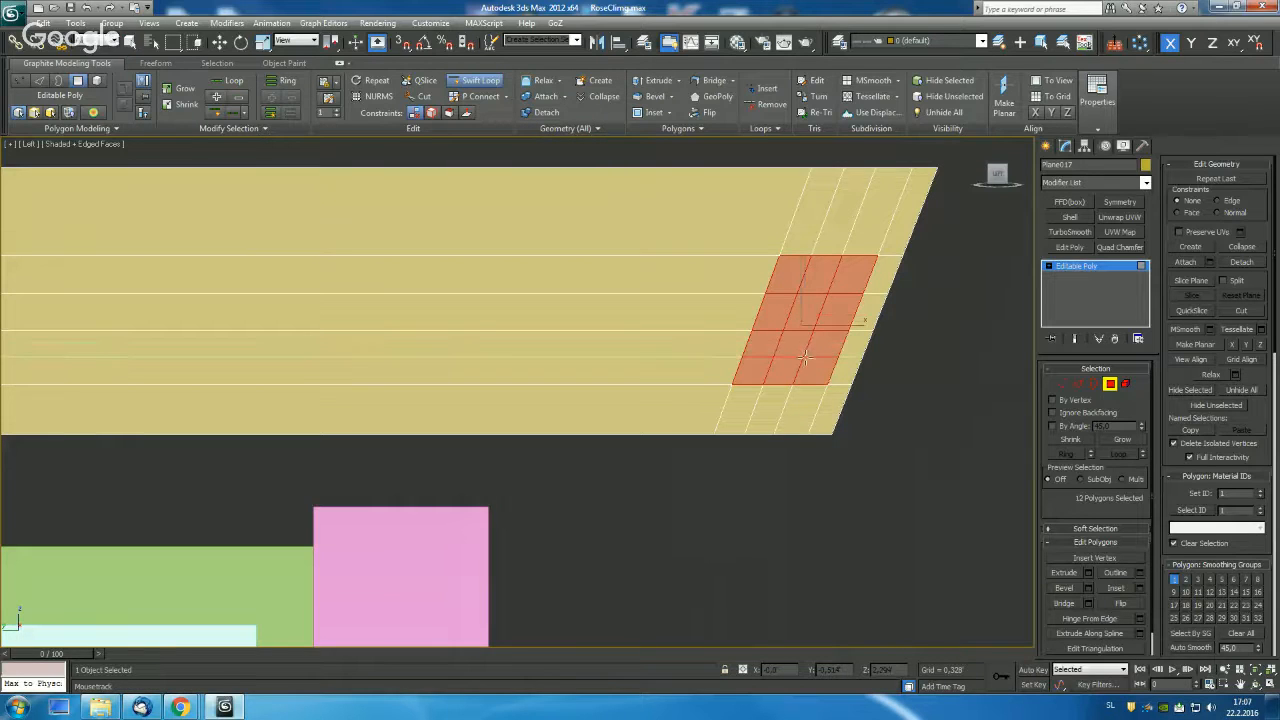
key(w)
Inset the selected polygon block twice by 0.008'.
shift+click(653, 112)
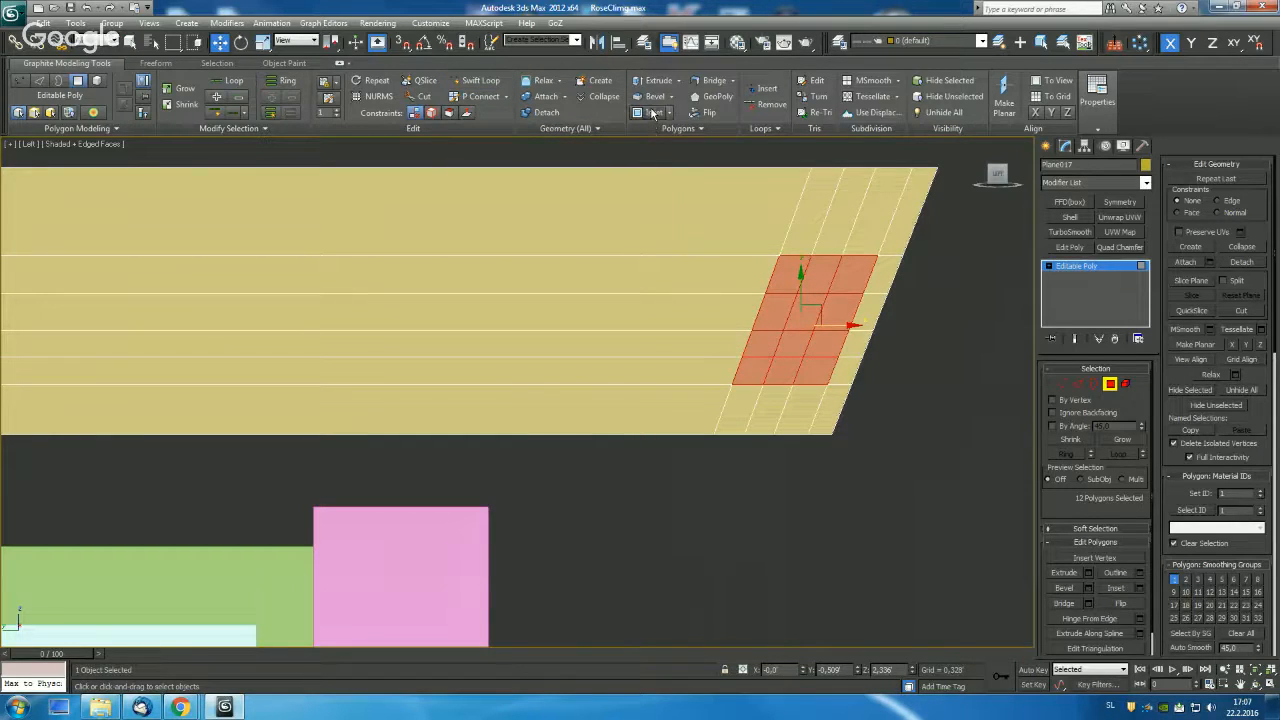
drag(527, 421, 540, 450)
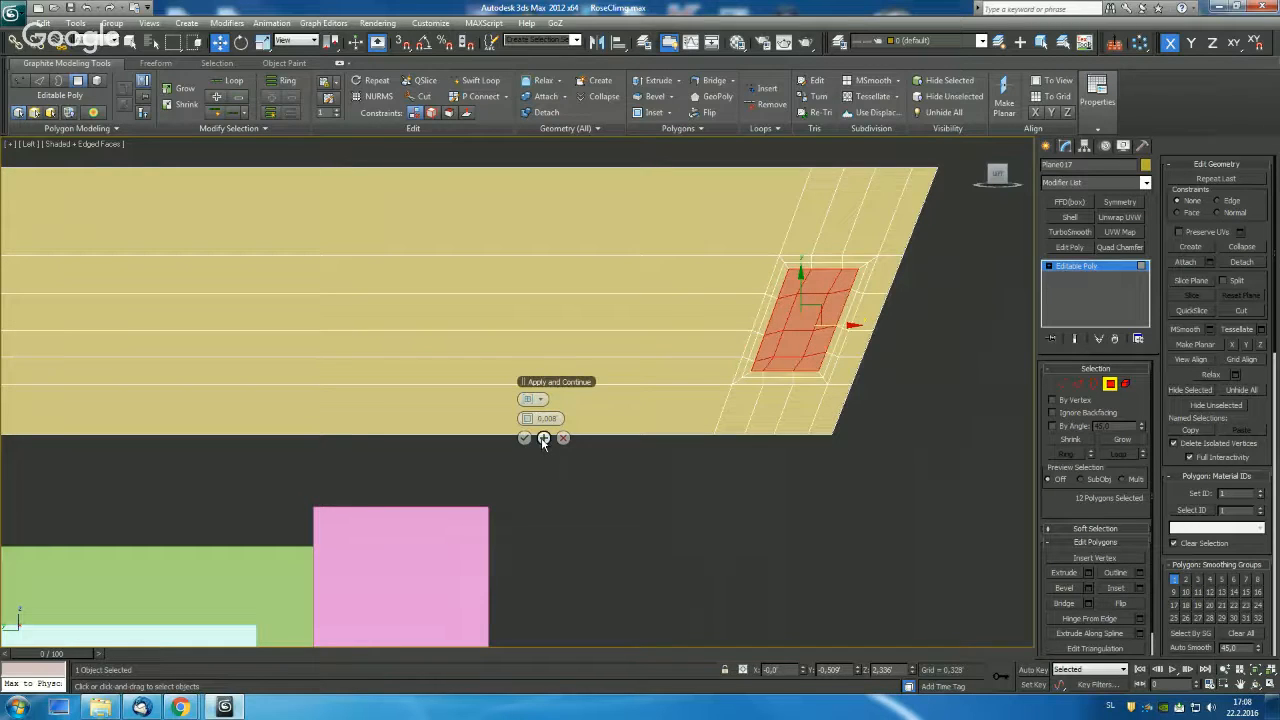
click(524, 438)
Select the closed edge loop between the two insets and shape it into a circle with Loop Tools.
key(2)
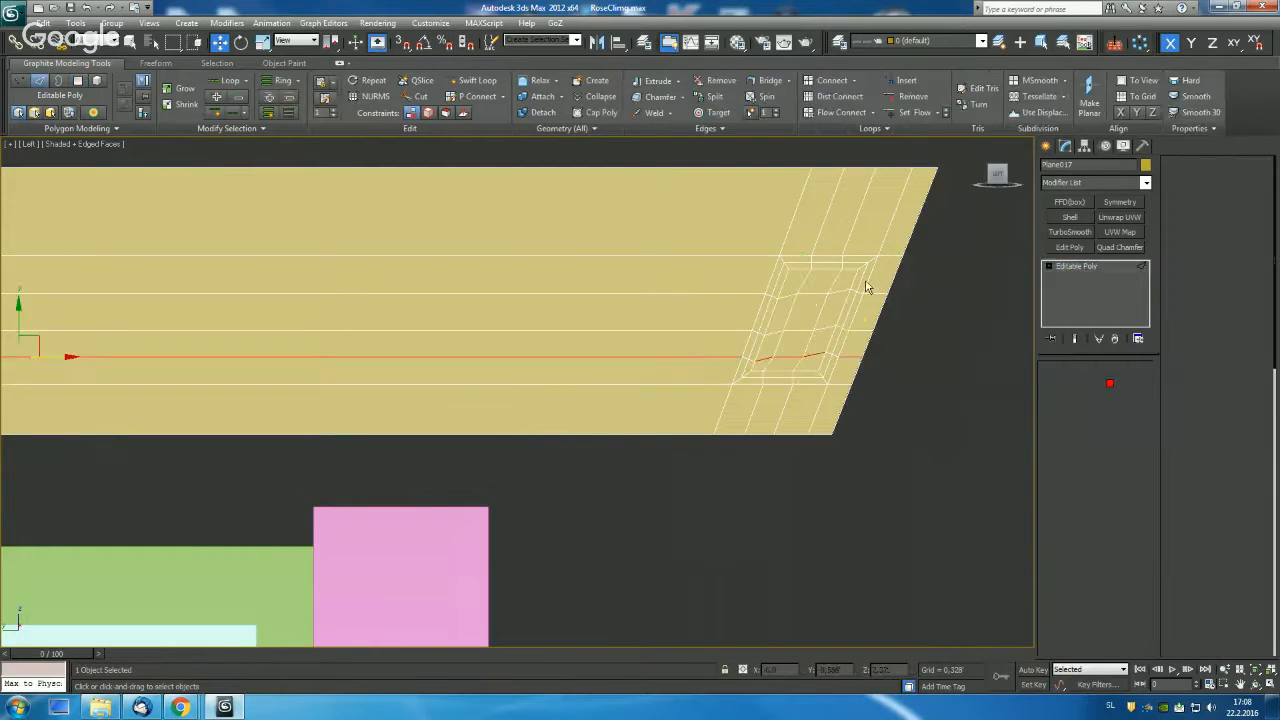
click(774, 281)
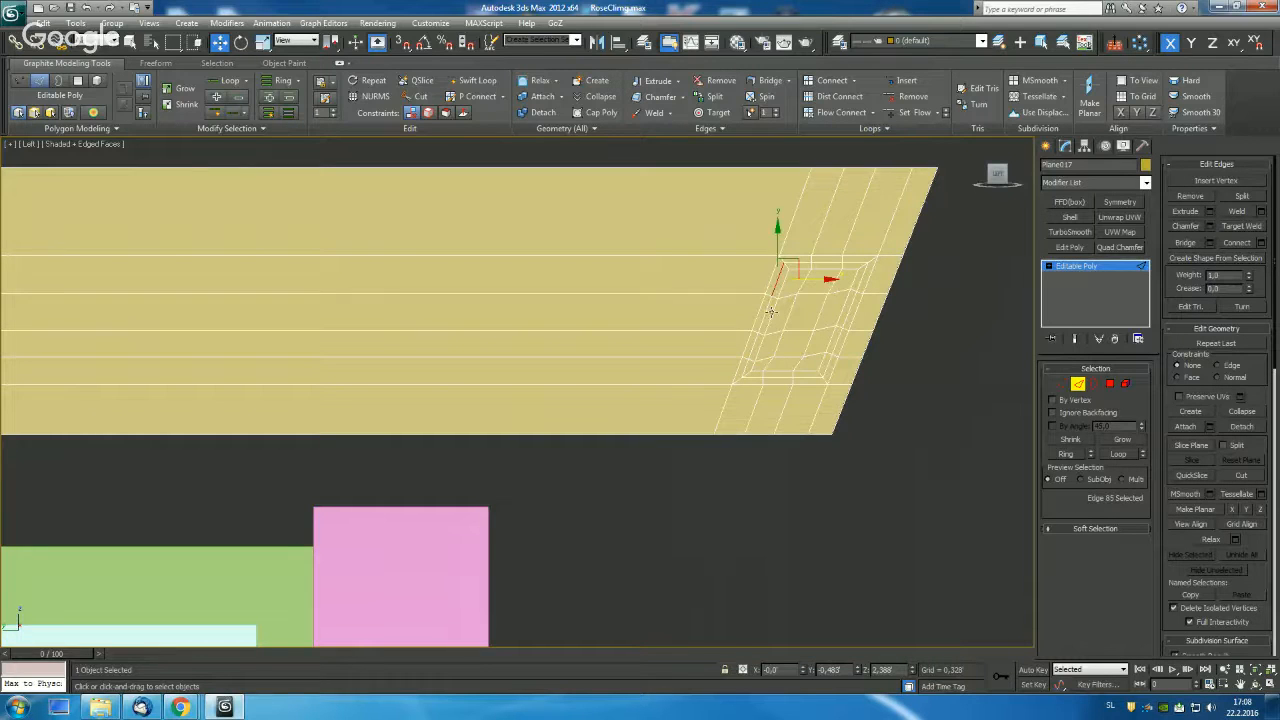
double_click(772, 314)
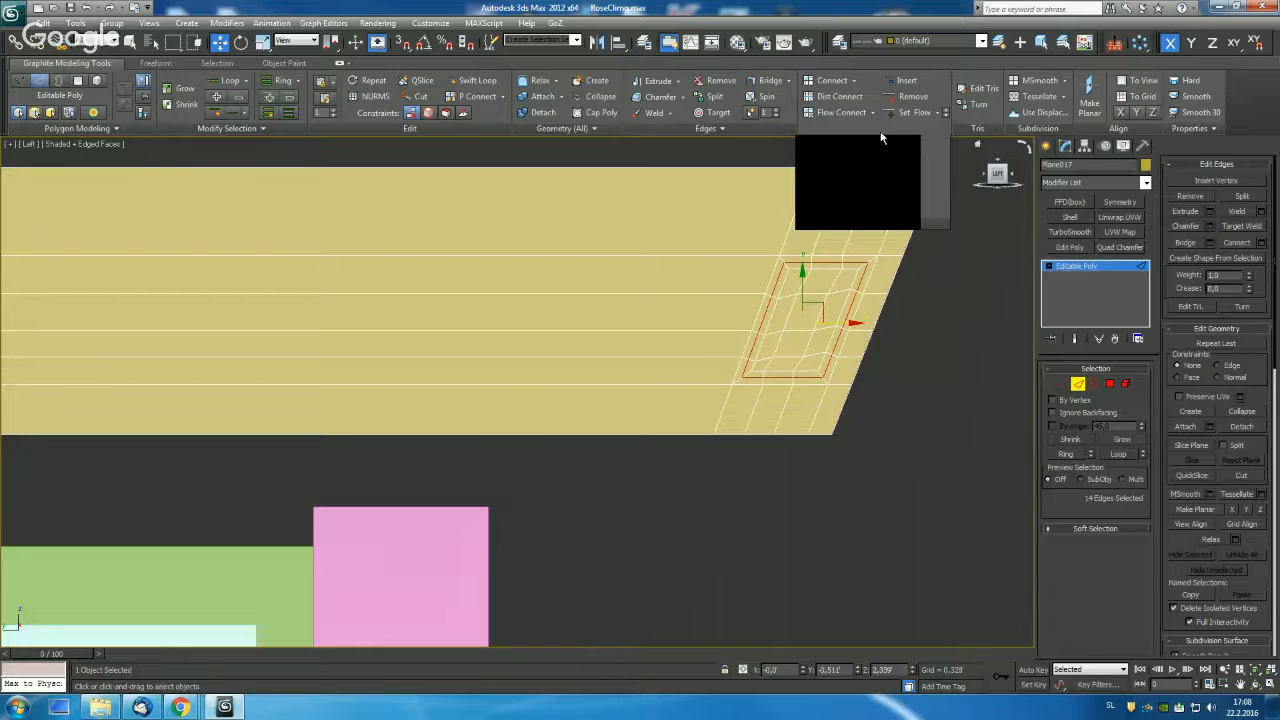
click(879, 132)
click(902, 167)
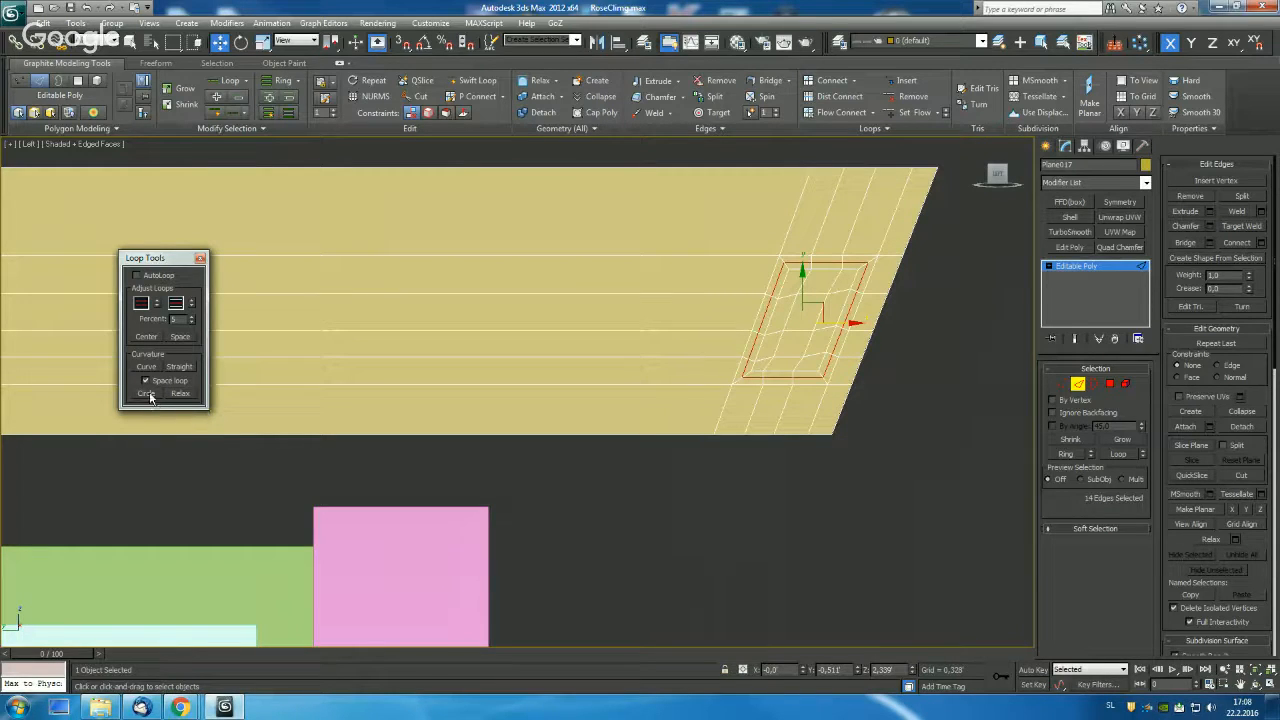
click(146, 393)
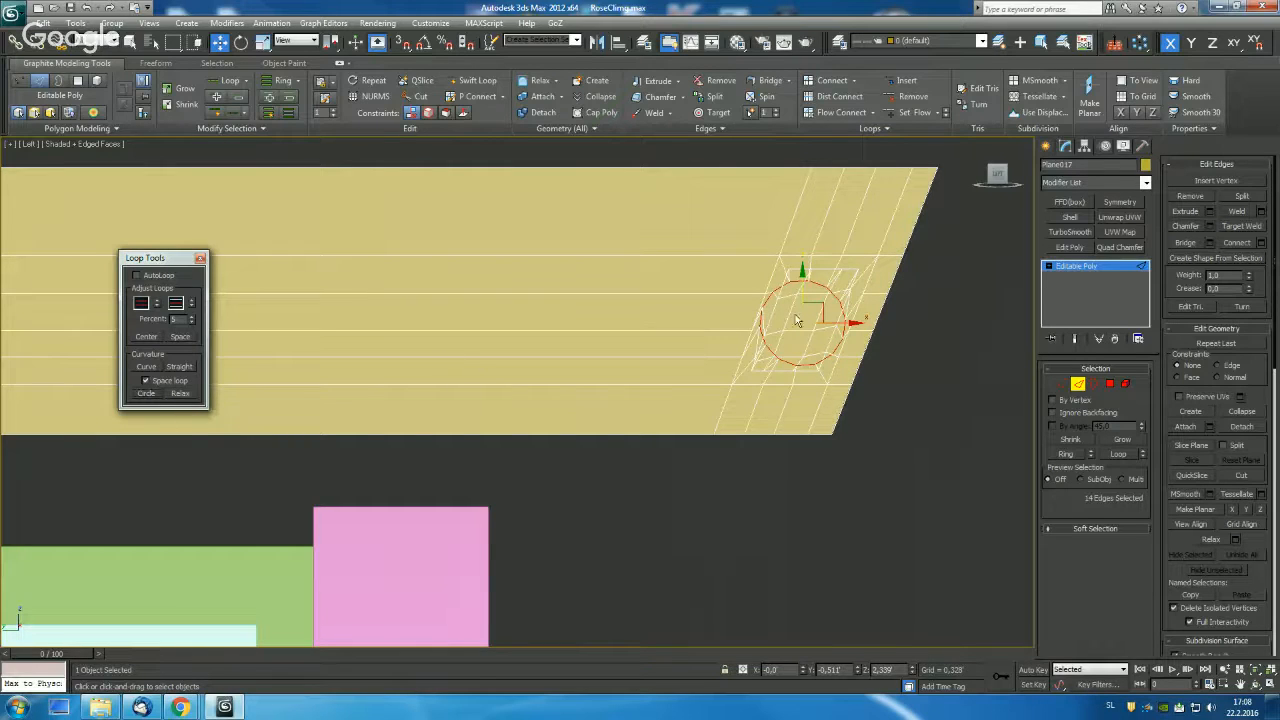
Try scaling the circular edge loop to 98 percent and close Loop Tools.
key(r)
mouse_move(820, 306)
mouse_down()
mouse_move(814, 294)
mouse_move(826, 300)
mouse_up()
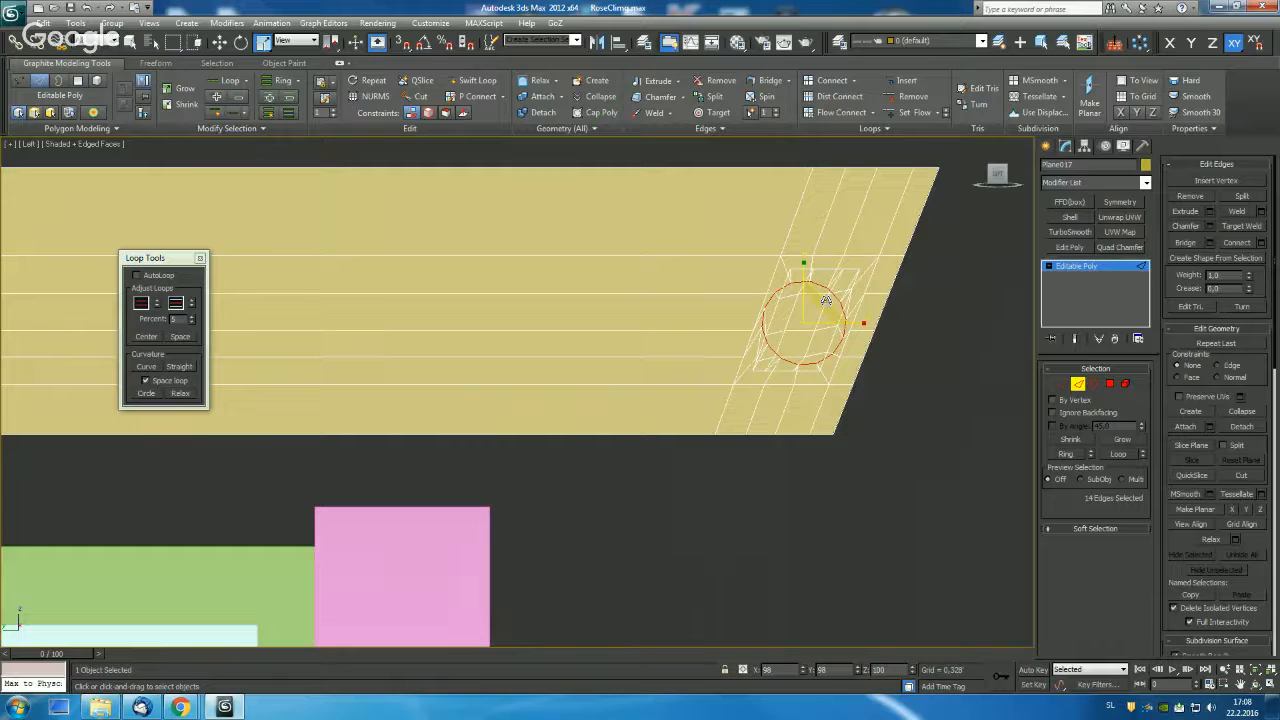
click(200, 258)
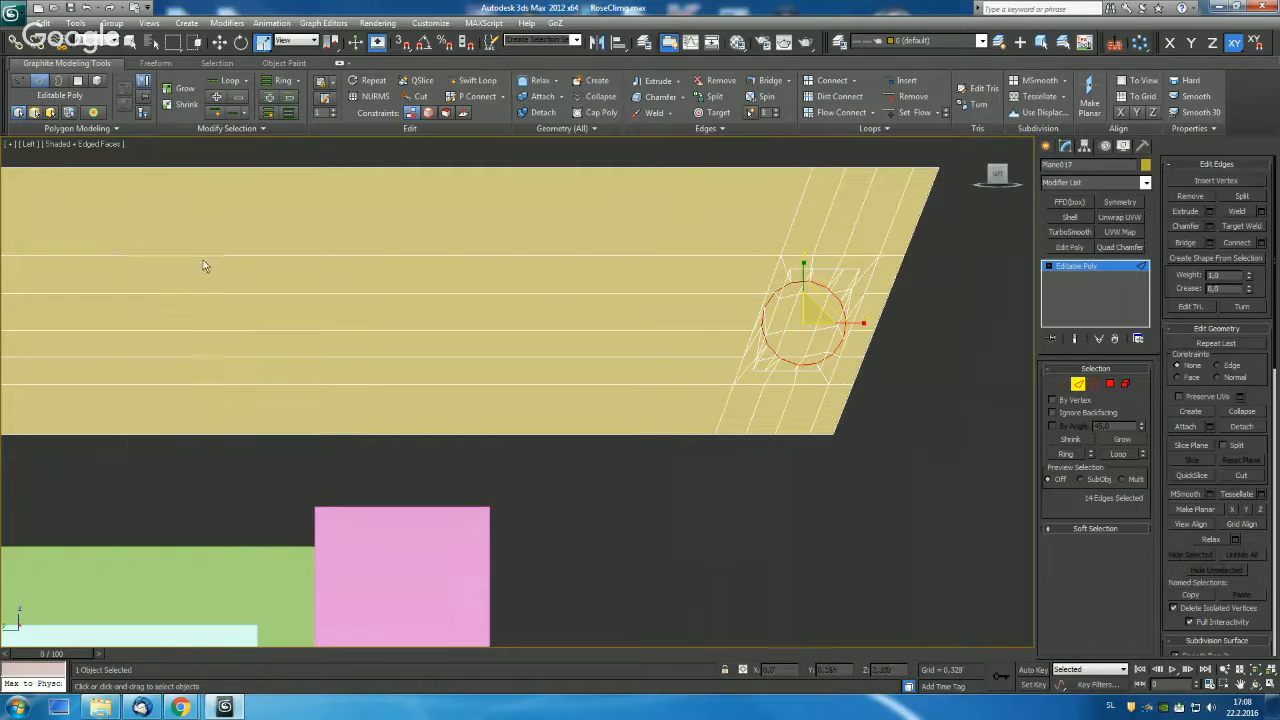
Undo the circle shaping and both insets on the polygon block near the slanted end.
key(ctrl+z)
key(ctrl+z)
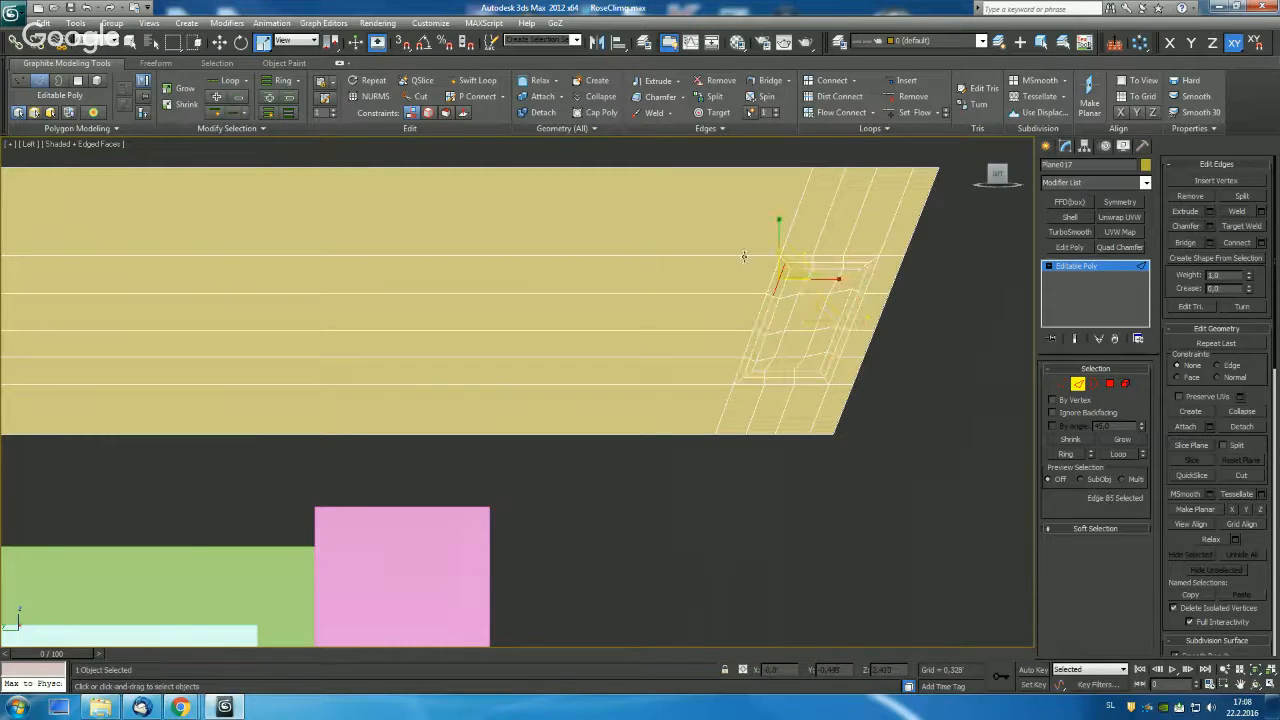
key(ctrl+z)
key(ctrl+z)
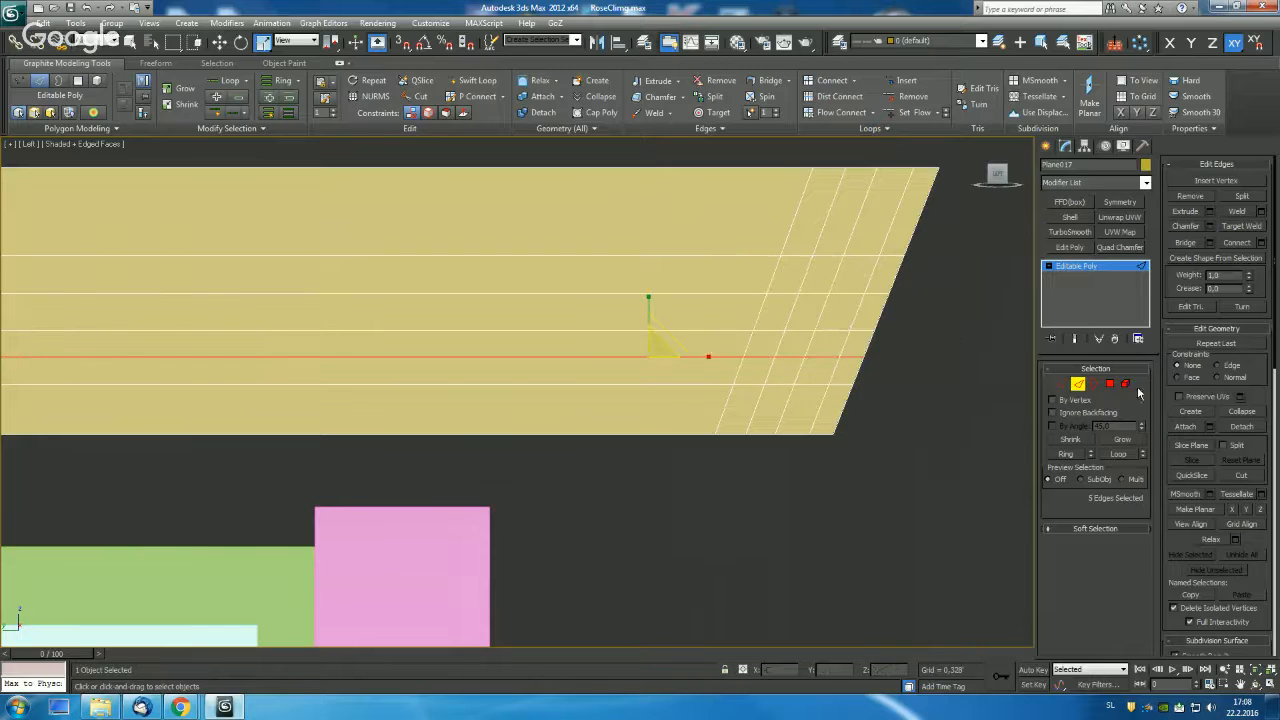
Reselect the twelve-polygon block one column closer to the slanted end, three columns wide in the four middle rows.
click(1110, 385)
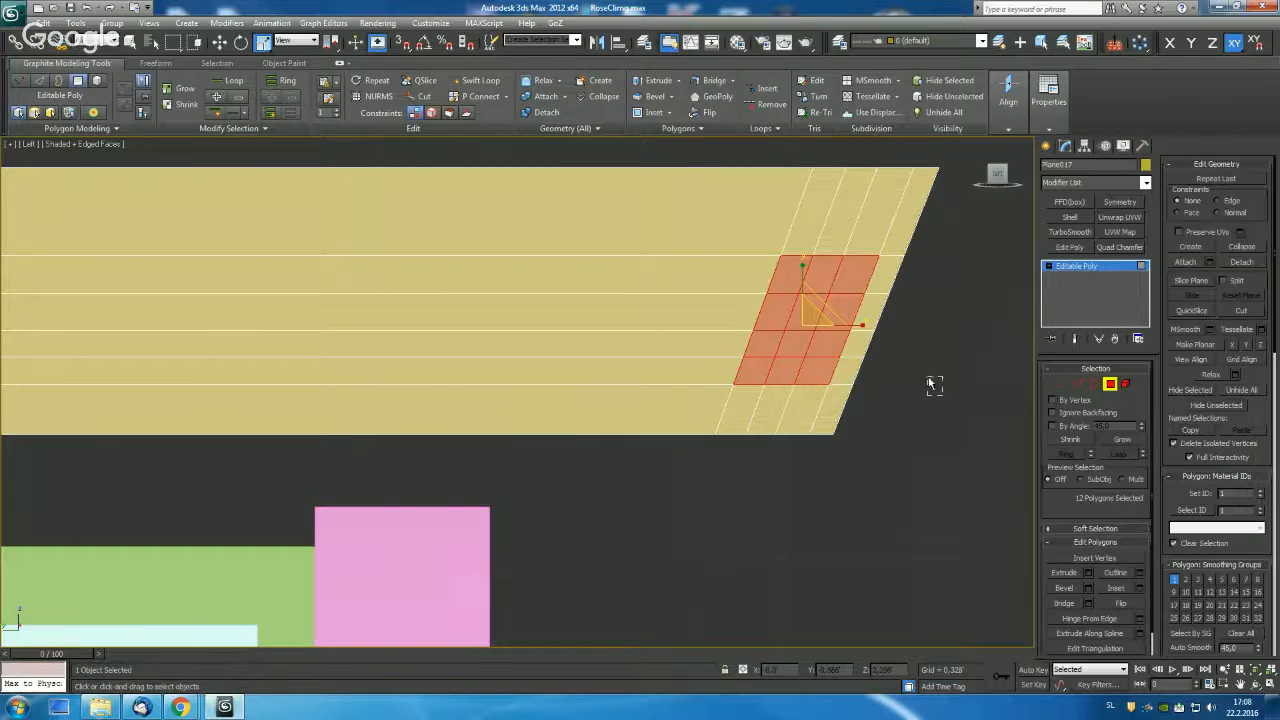
drag(930, 390, 821, 273)
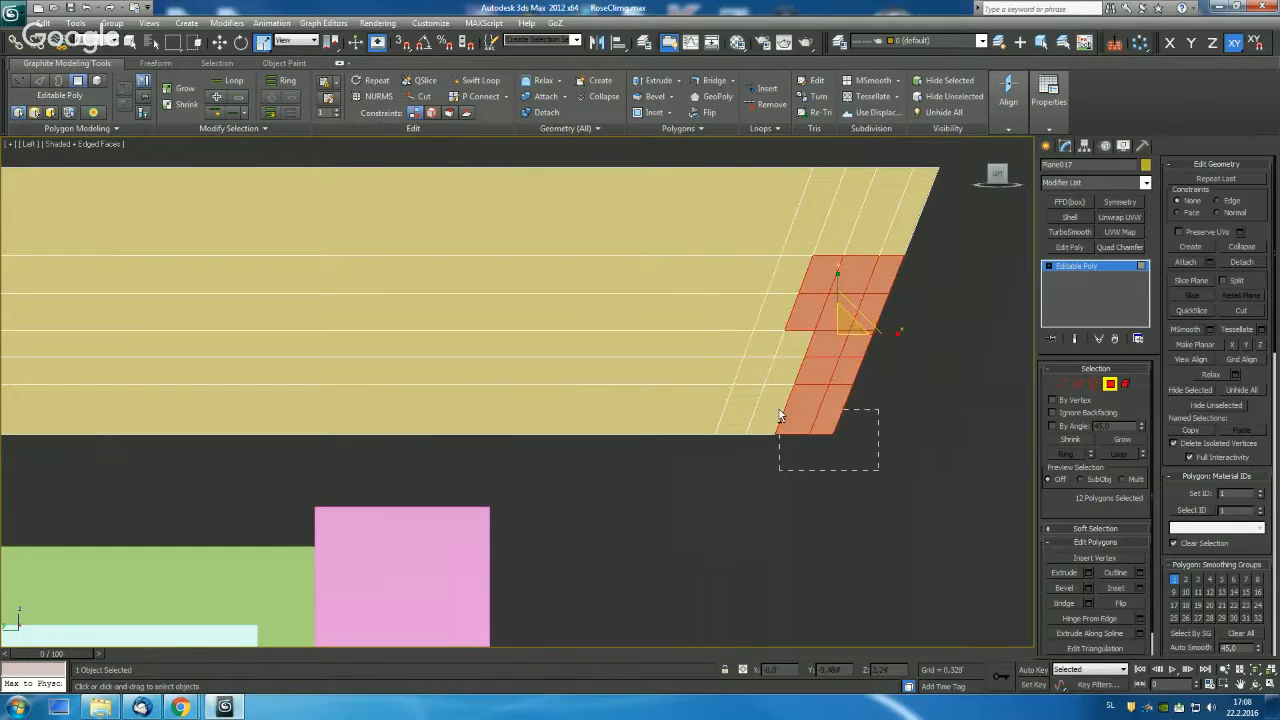
alt+drag(779, 410, 778, 408)
ctrl+click(790, 348)
ctrl+click(791, 373)
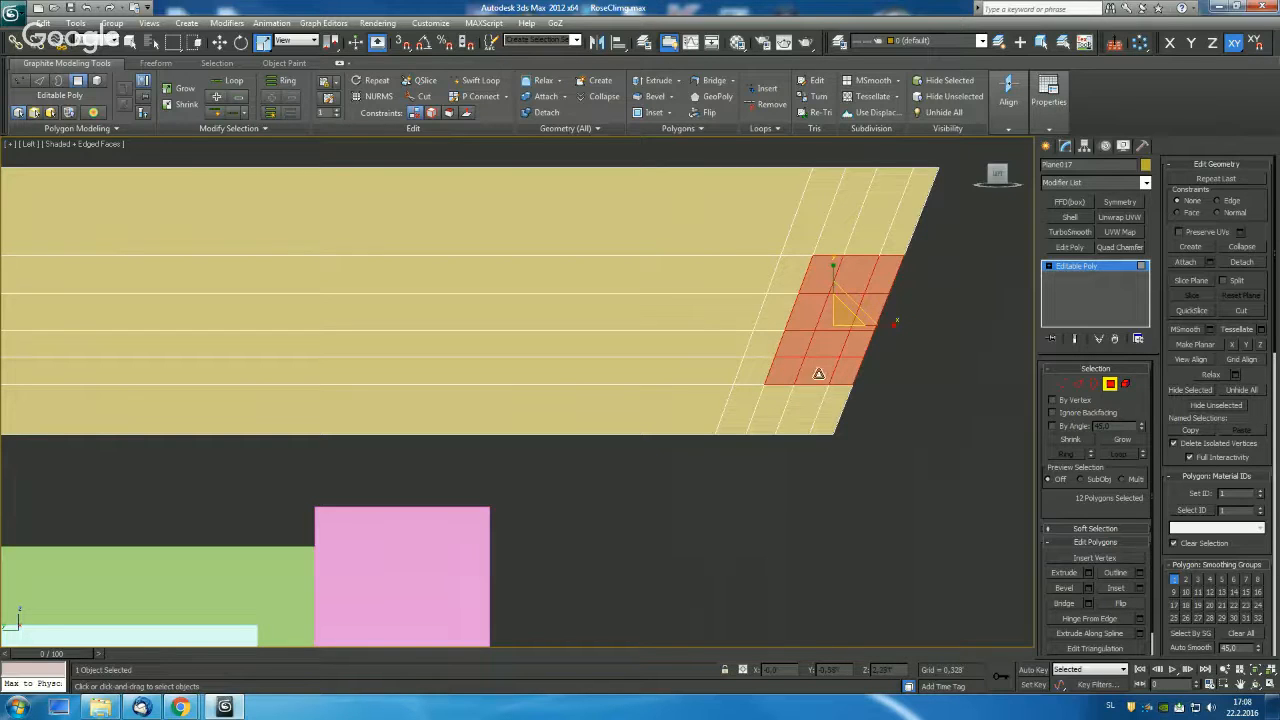
Inset the shifted twelve-polygon block twice by 0.008'.
shift+click(654, 112)
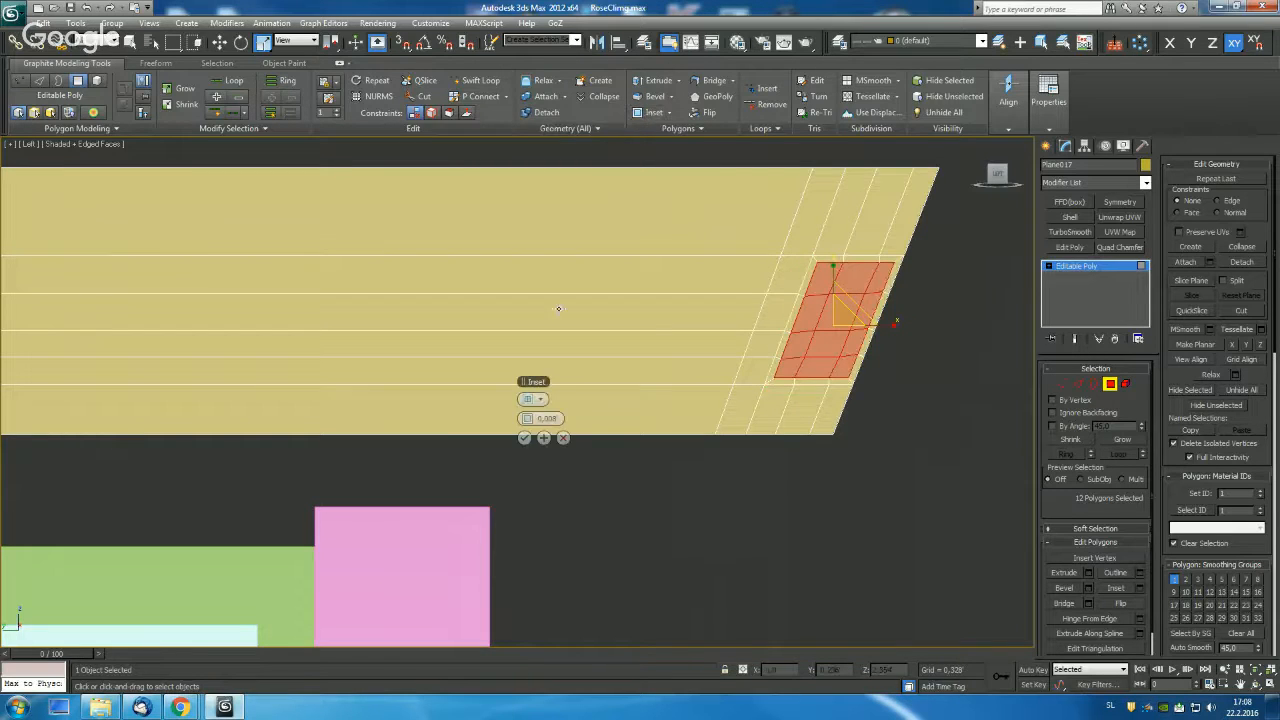
click(543, 438)
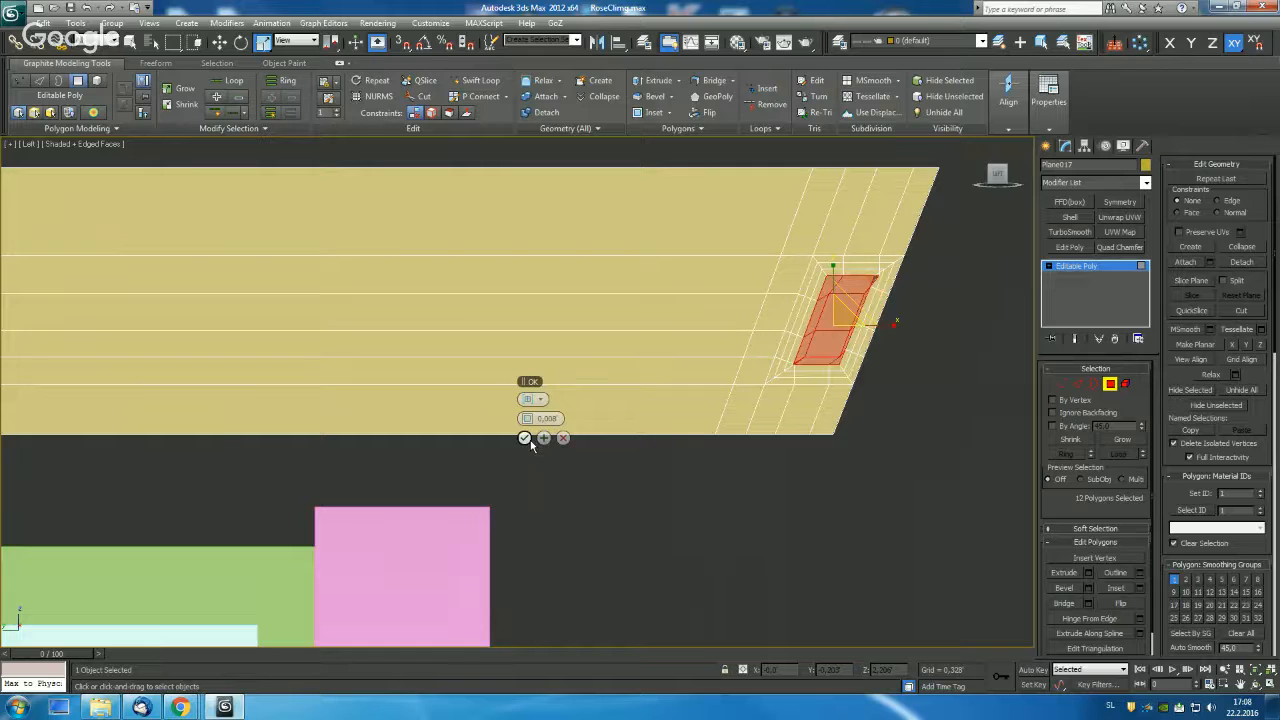
click(524, 438)
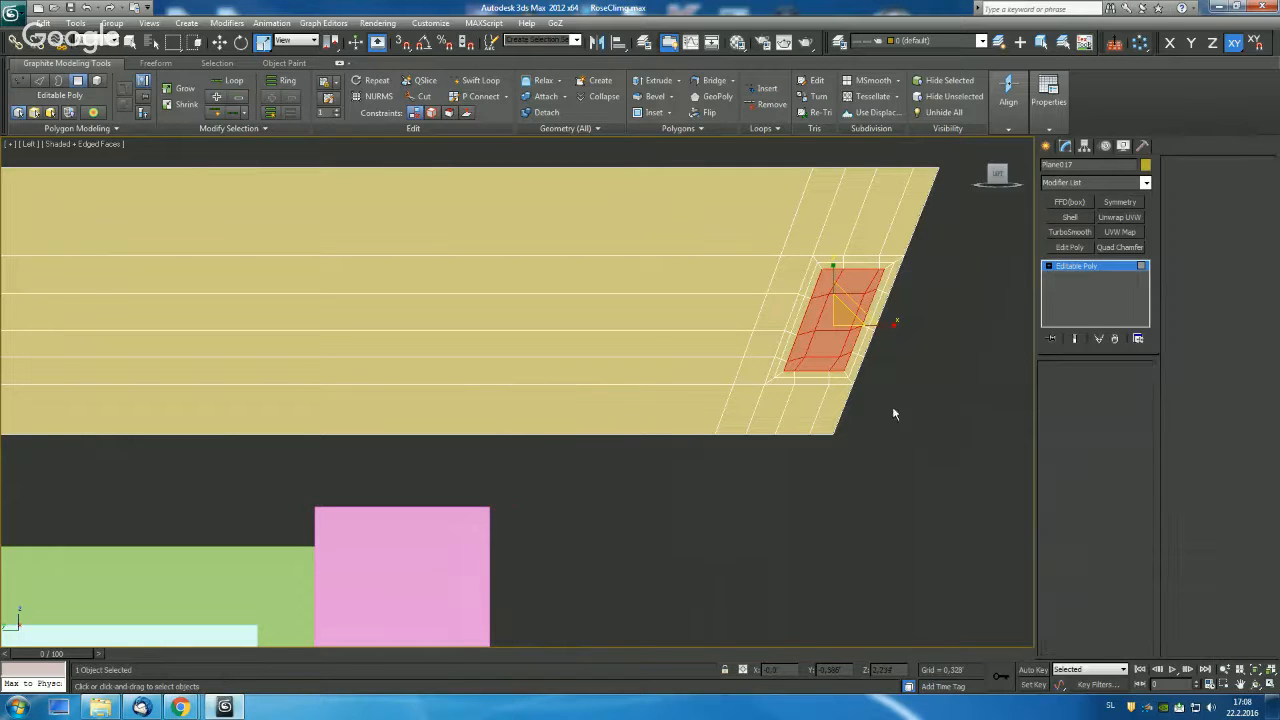
Select the closed edge loop between the two new insets and turn it into a circle with Loop Tools.
click(893, 409)
key(2)
click(801, 313)
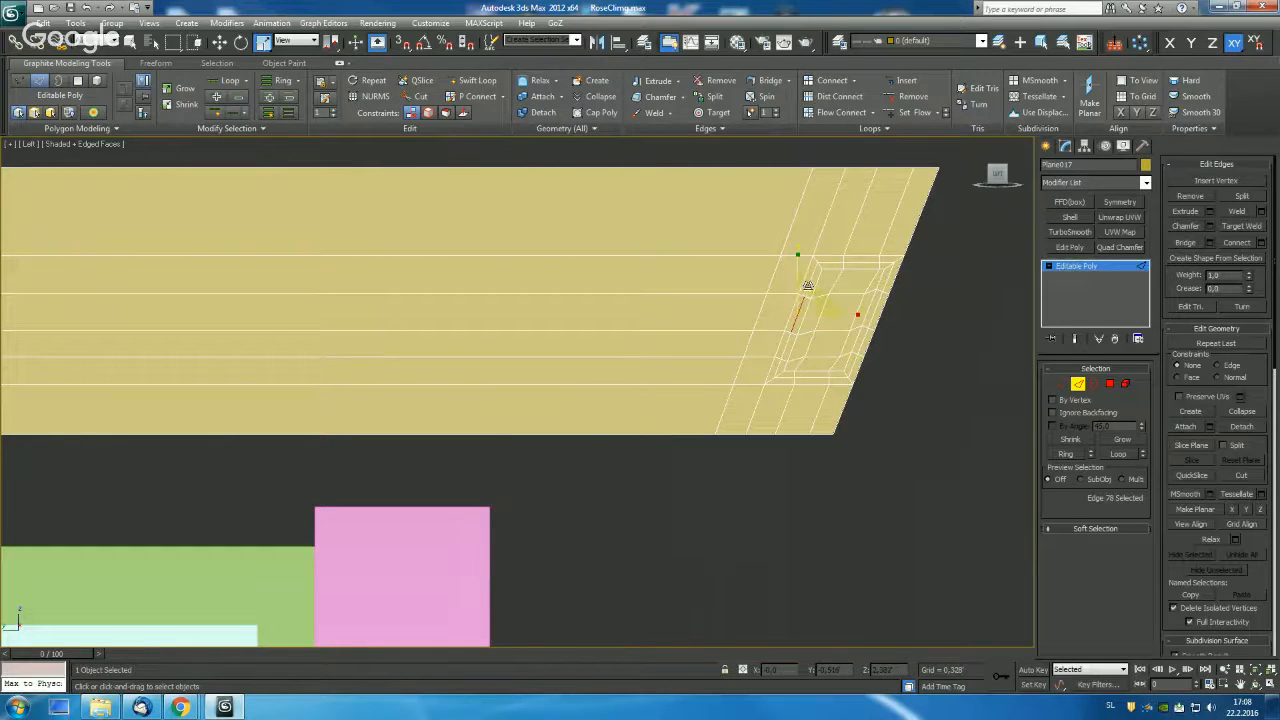
double_click(808, 286)
click(872, 128)
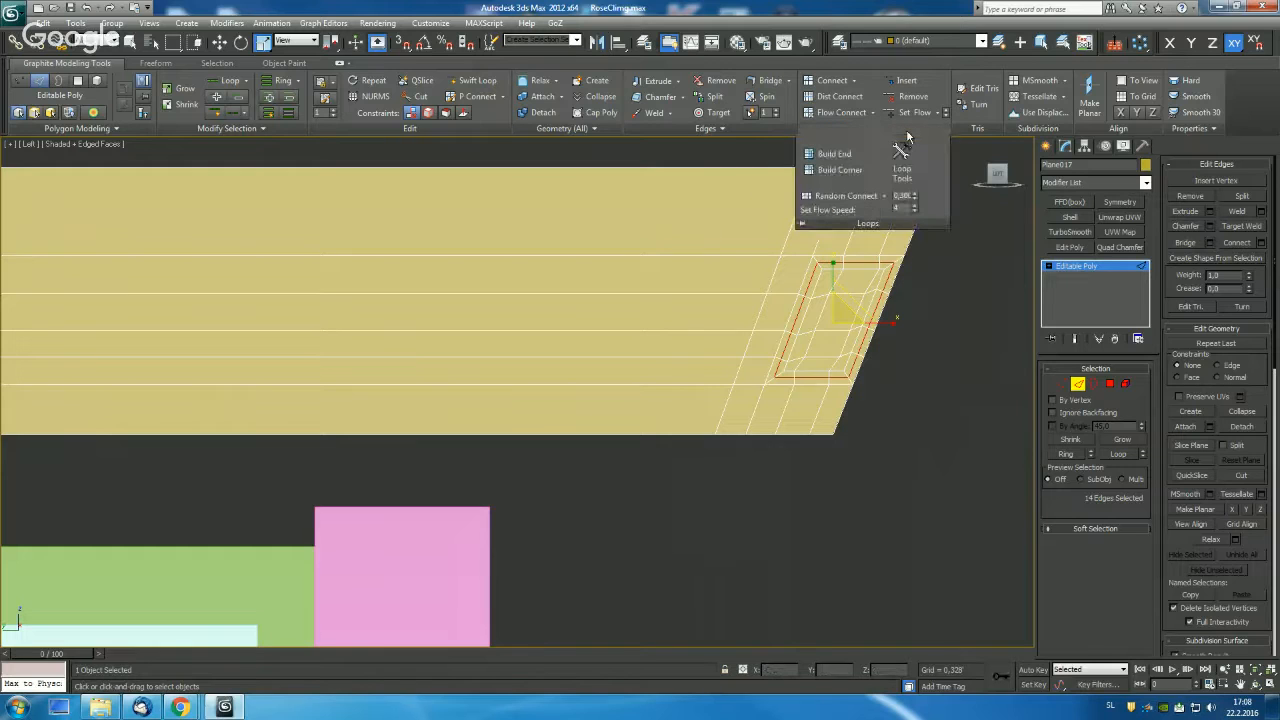
click(904, 160)
click(146, 397)
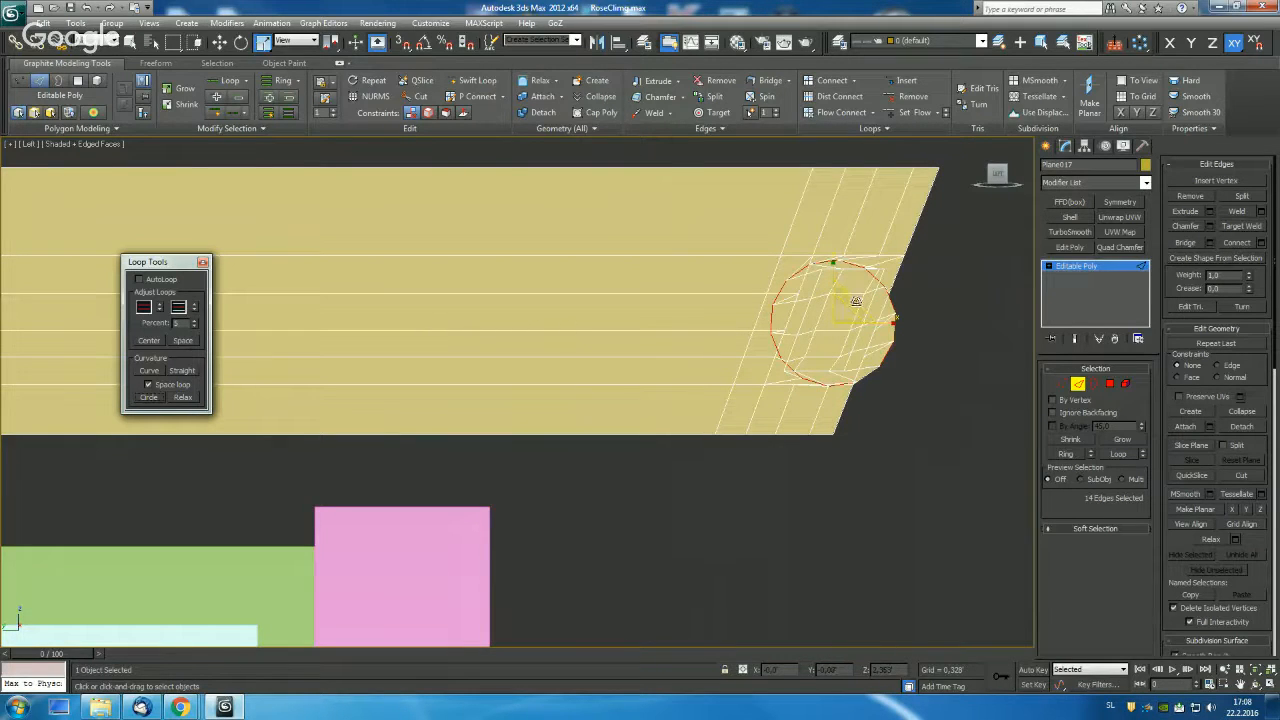
Scale the circular loop down until it only slightly reaches the slanted edge, and close Loop Tools.
drag(838, 298, 878, 305)
key(e)
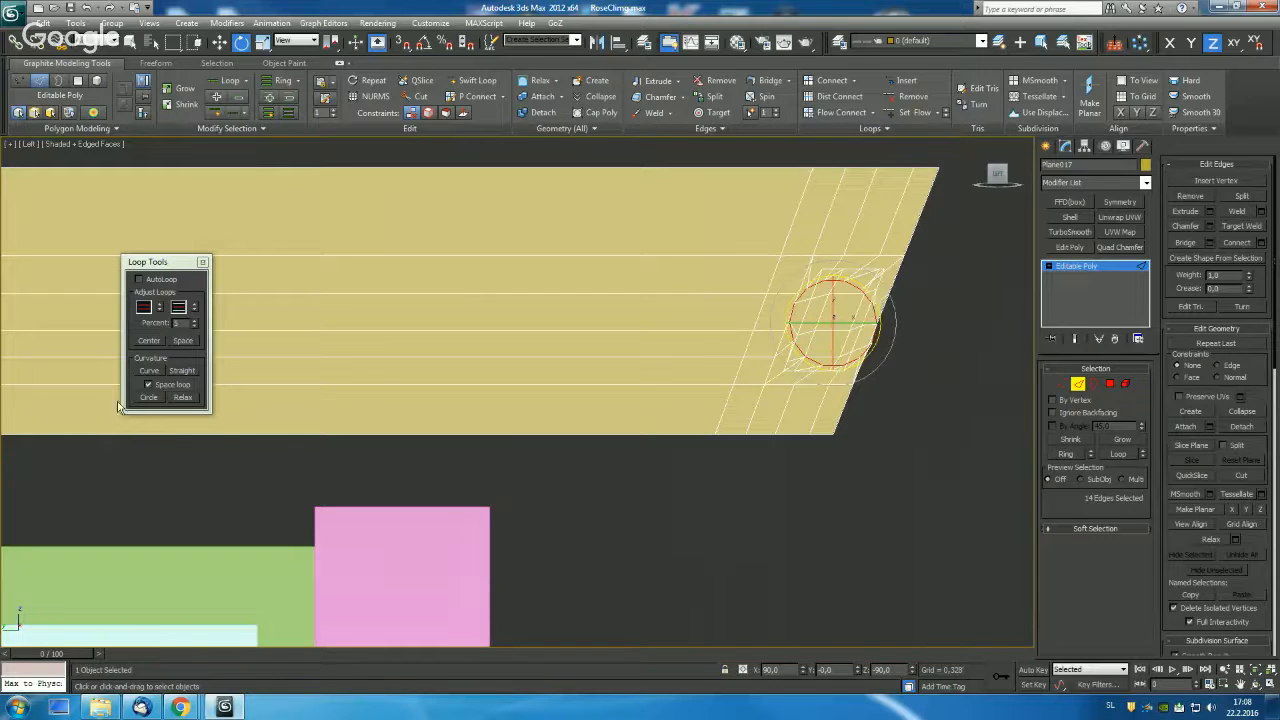
click(202, 262)
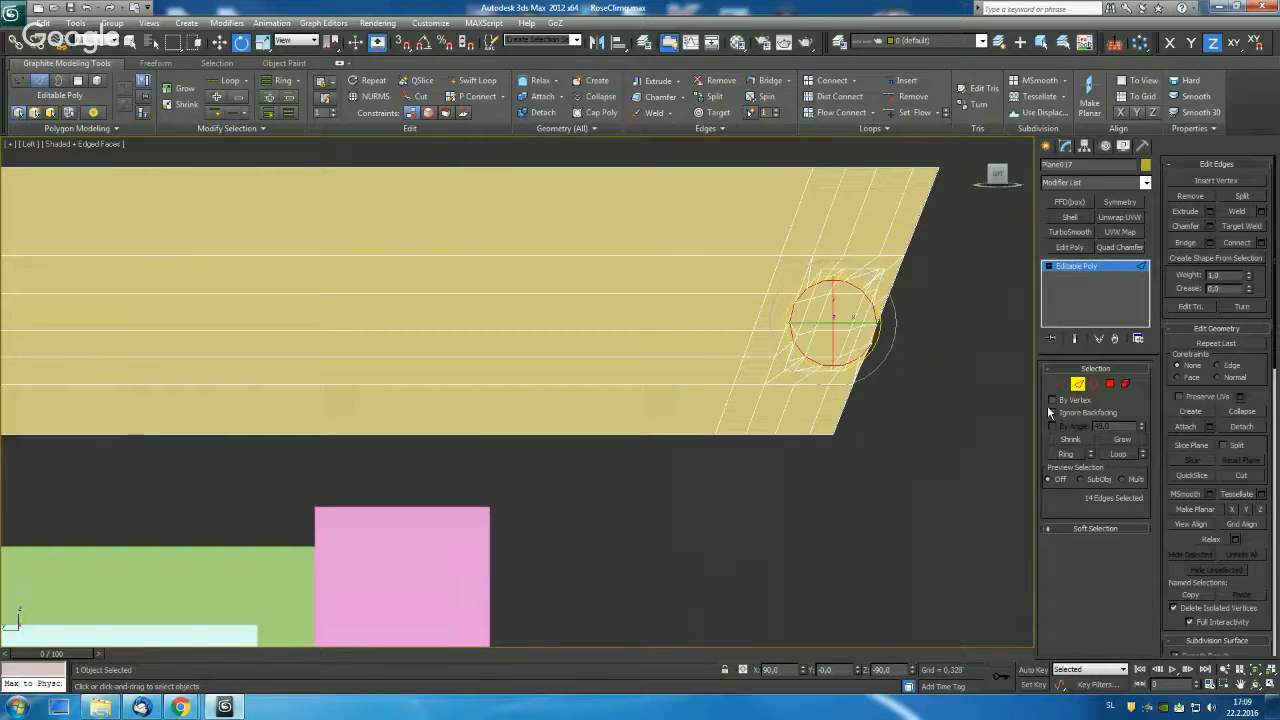
Delete the polygons belonging to the circular loop and the two sliver polygons between the round hole and the slanted edge.
ctrl+click(1110, 386)
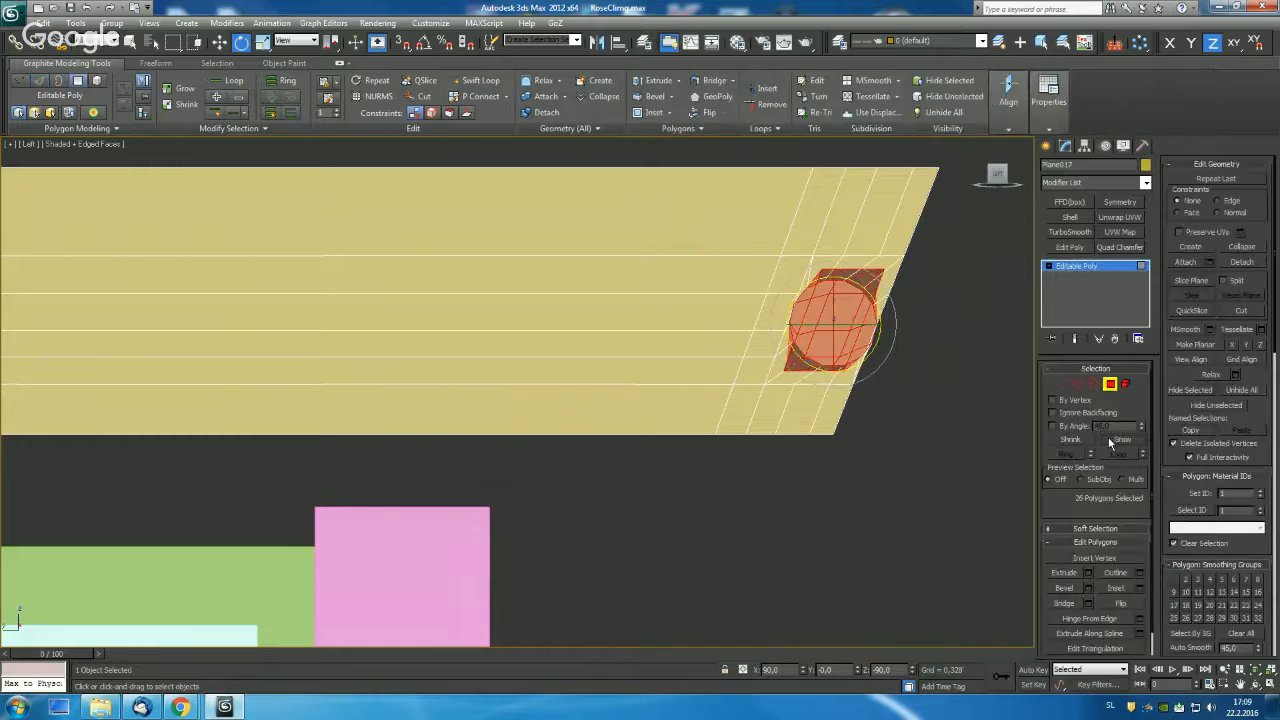
key(Delete)
scroll(947, 385, up, 3)
middle_drag(934, 380, 580, 314)
scroll(580, 314, down, 4)
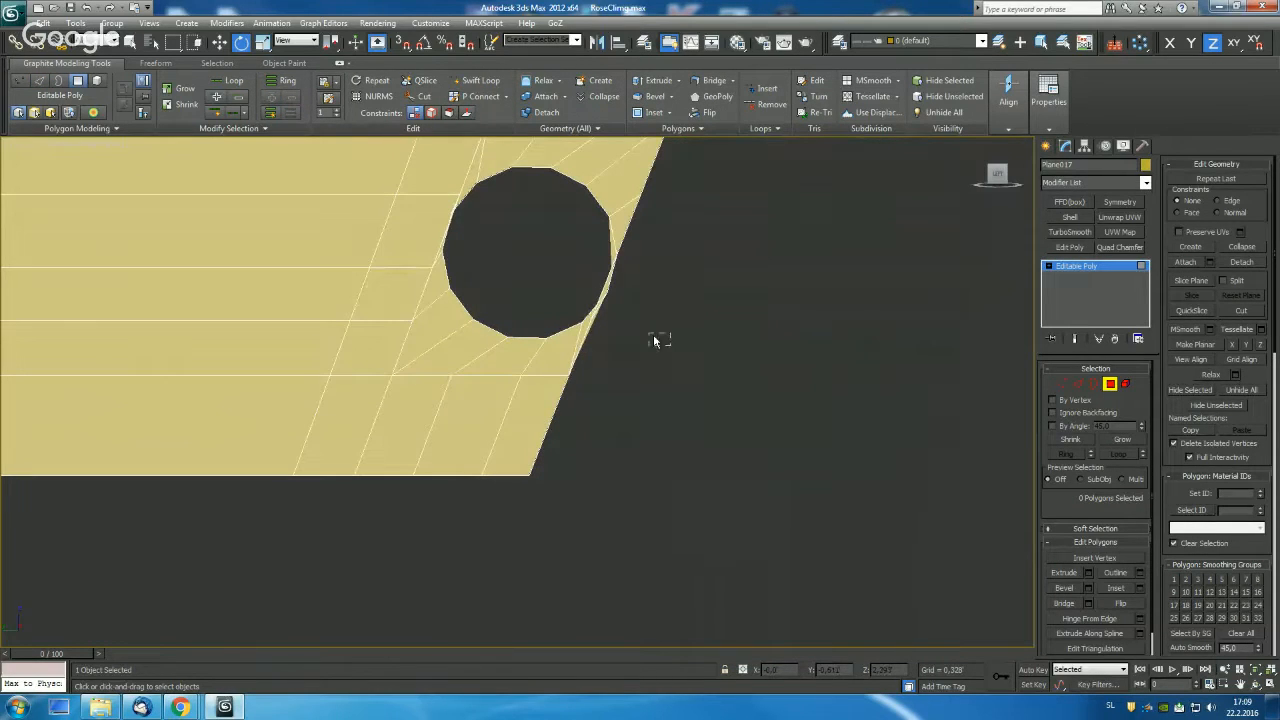
click(592, 277)
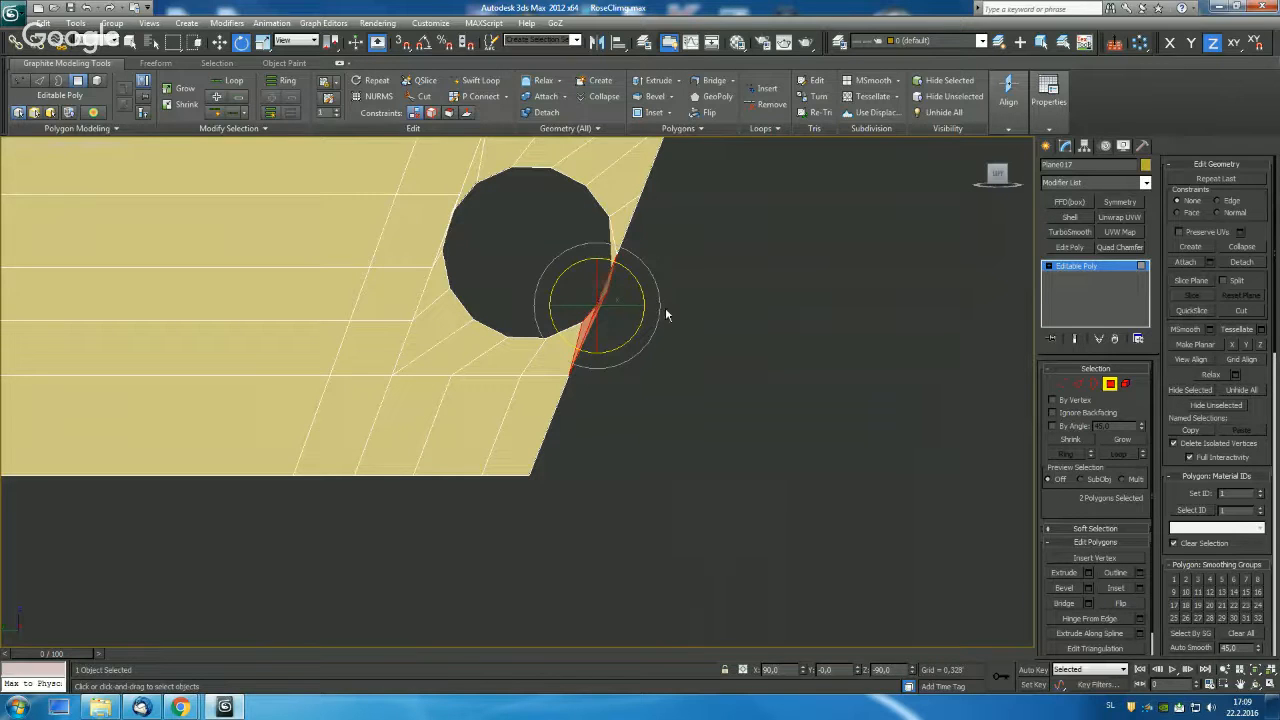
key(Delete)
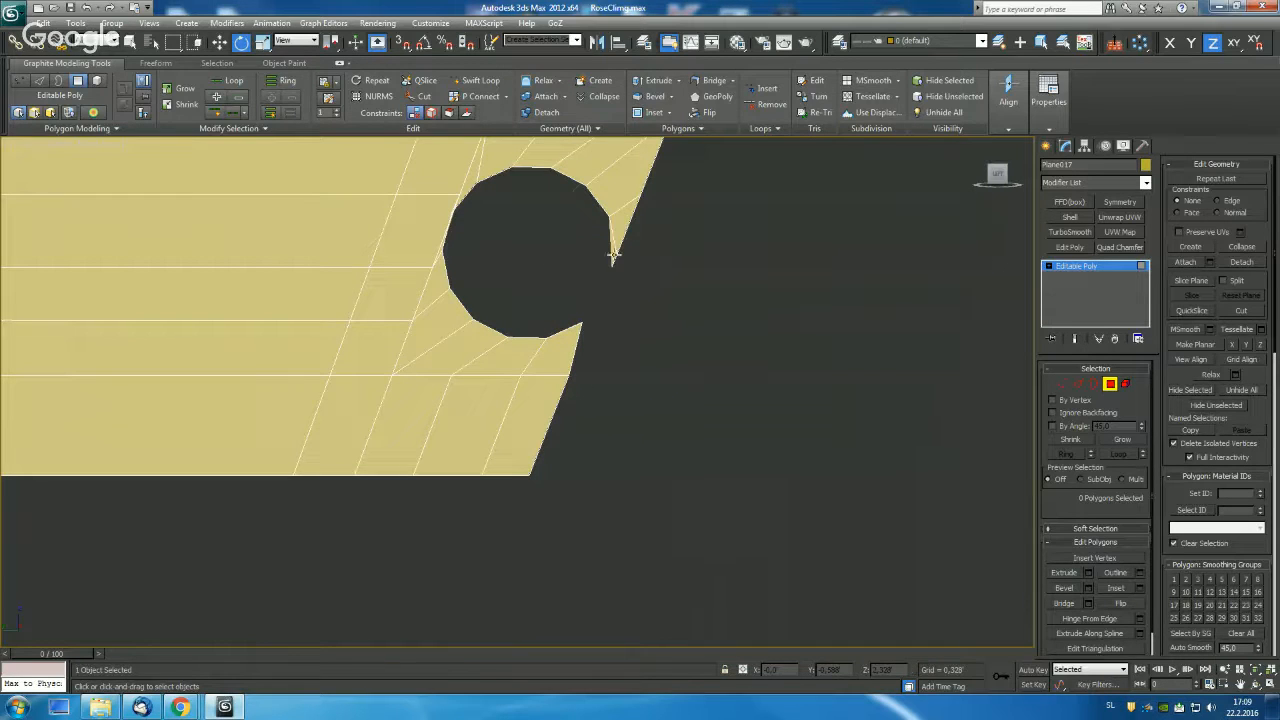
Try deleting the narrow pointed polygon above the hole's opening, undo it, and clear the selection.
click(613, 255)
key(Delete)
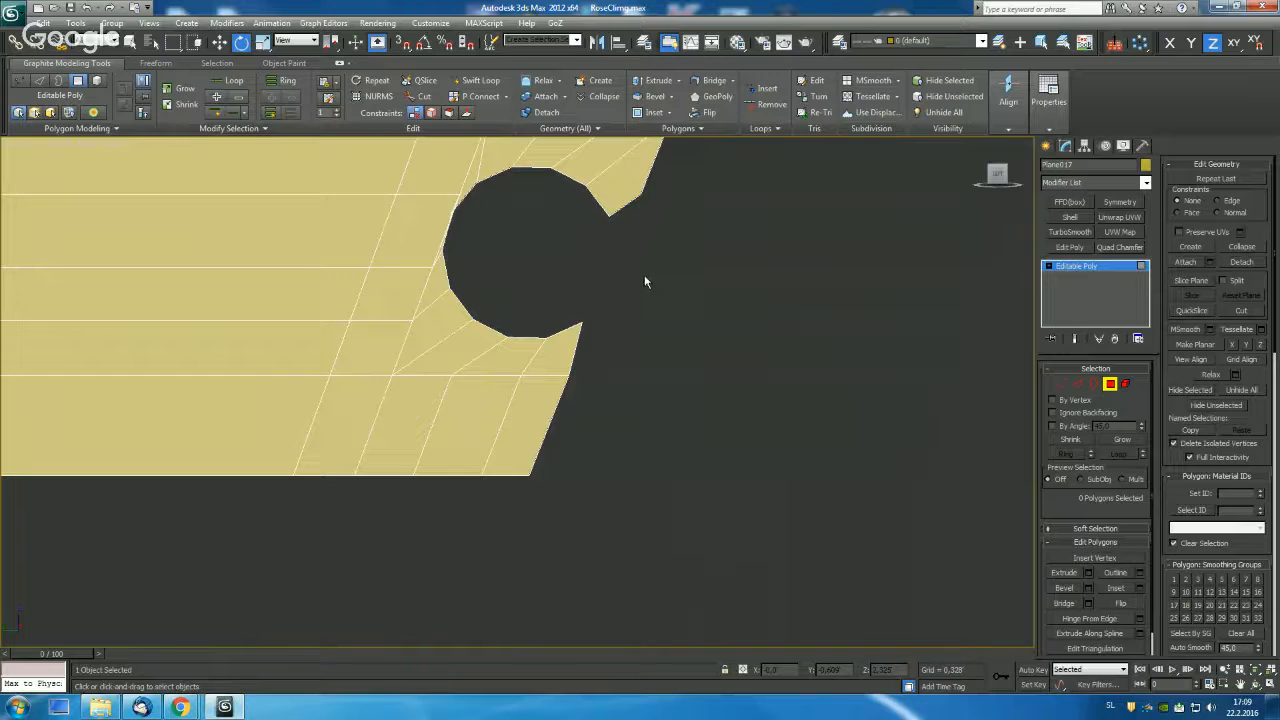
key(ctrl+z)
middle_drag(760, 228, 813, 315)
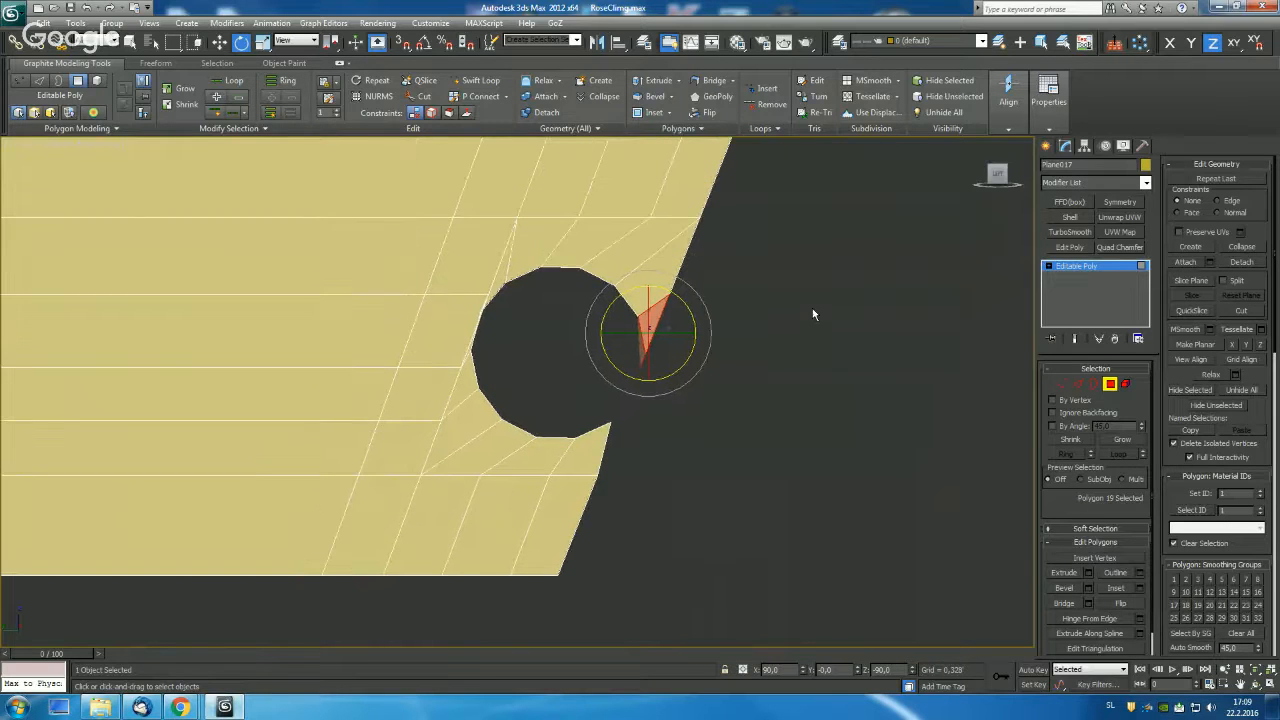
click(812, 306)
Move the vertex at the lower tip of the hole's opening outward along X by about 0.004'.
scroll(795, 318, down, 5)
scroll(730, 395, down, 3)
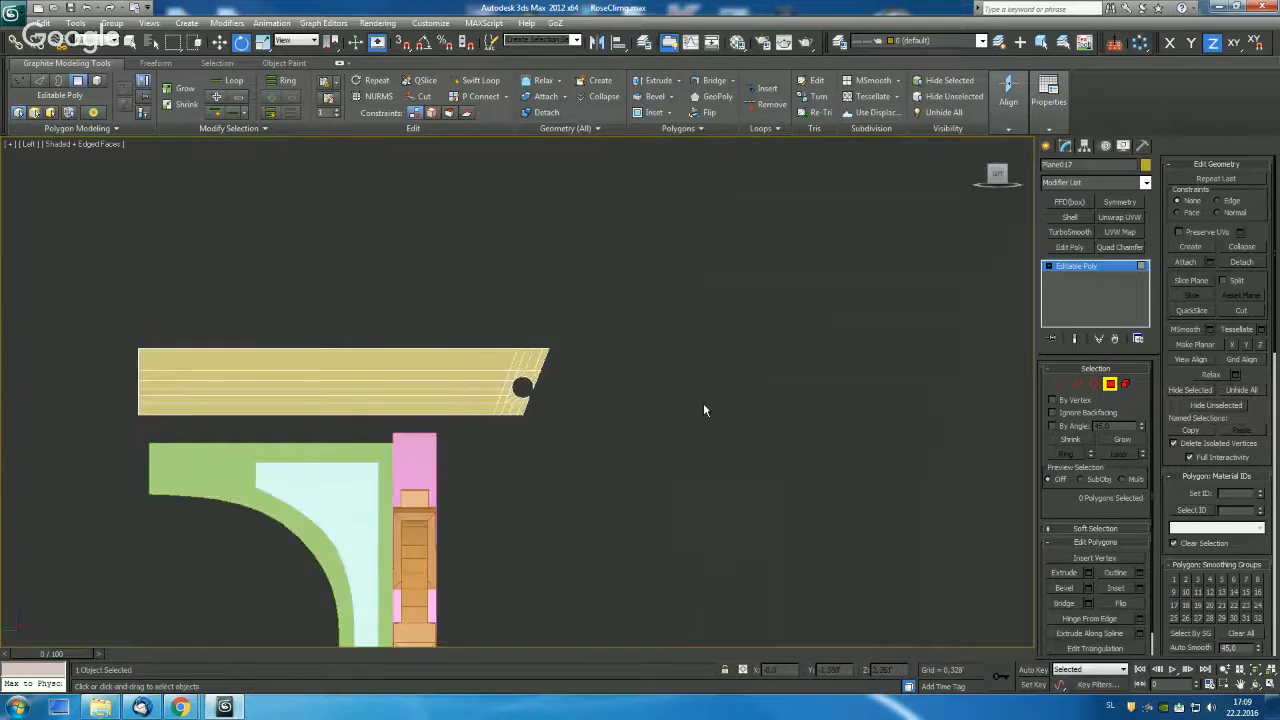
scroll(700, 405, up, 6)
key(1)
drag(670, 426, 696, 427)
key(w)
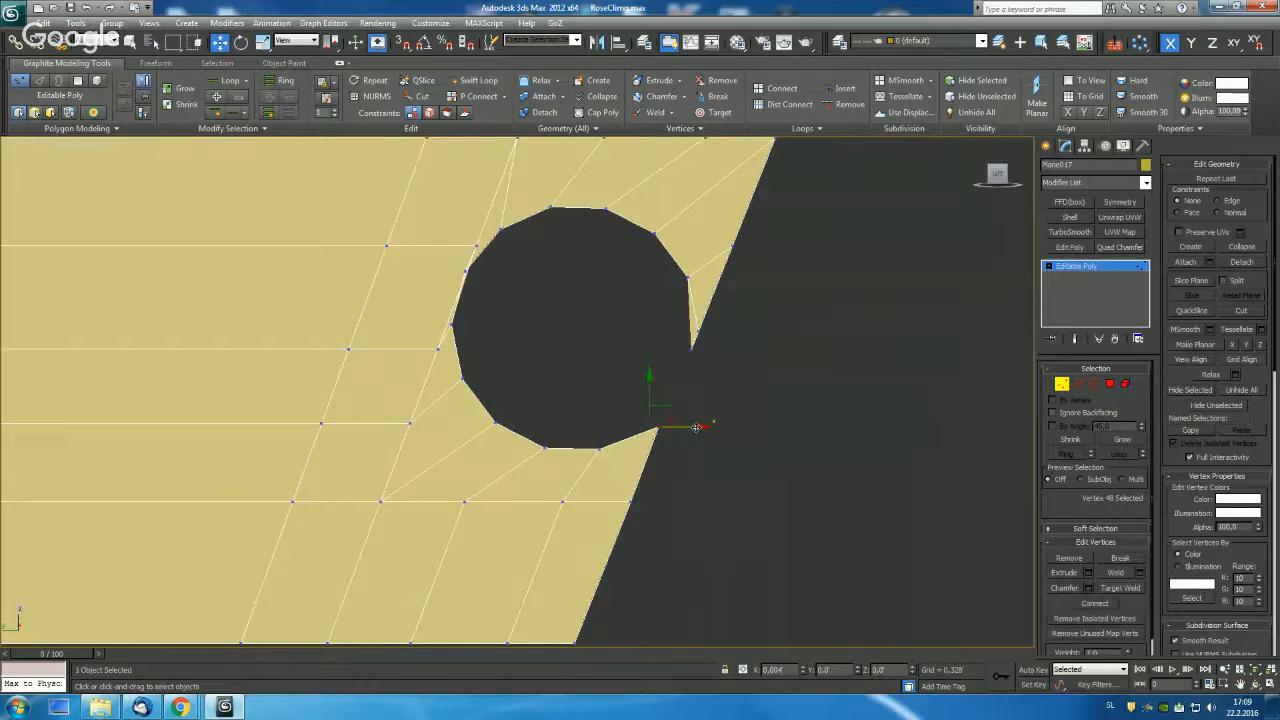
Scale the vertices around the hole to about 140 percent and move them inward along X to line up with the slanted edge.
scroll(718, 340, down, 8)
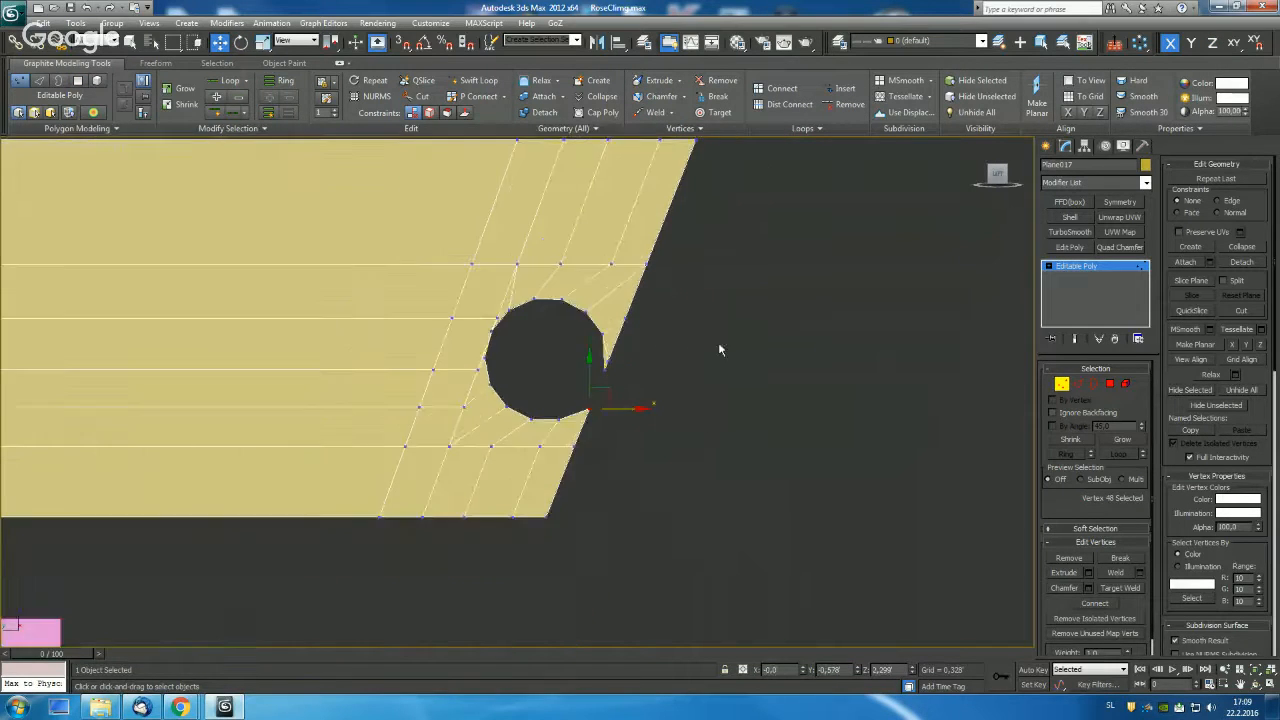
scroll(689, 379, up, 8)
drag(434, 286, 684, 474)
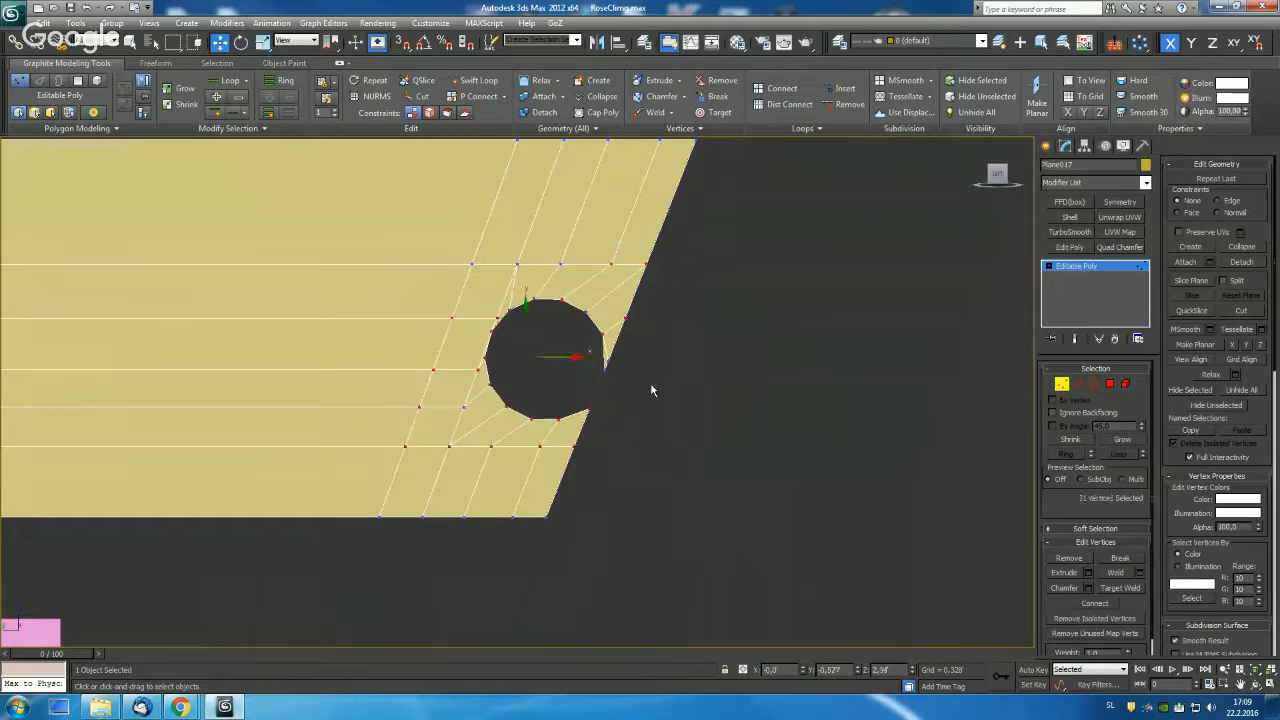
key(r)
drag(538, 328, 557, 309)
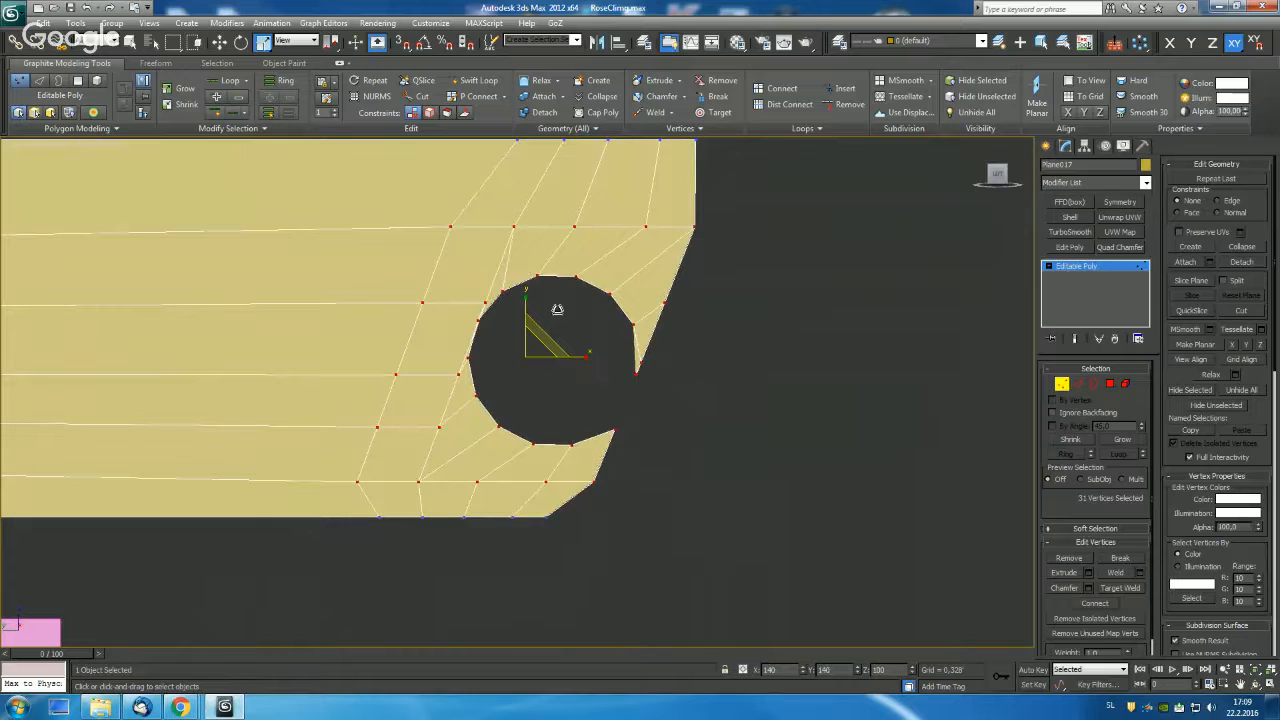
key(w)
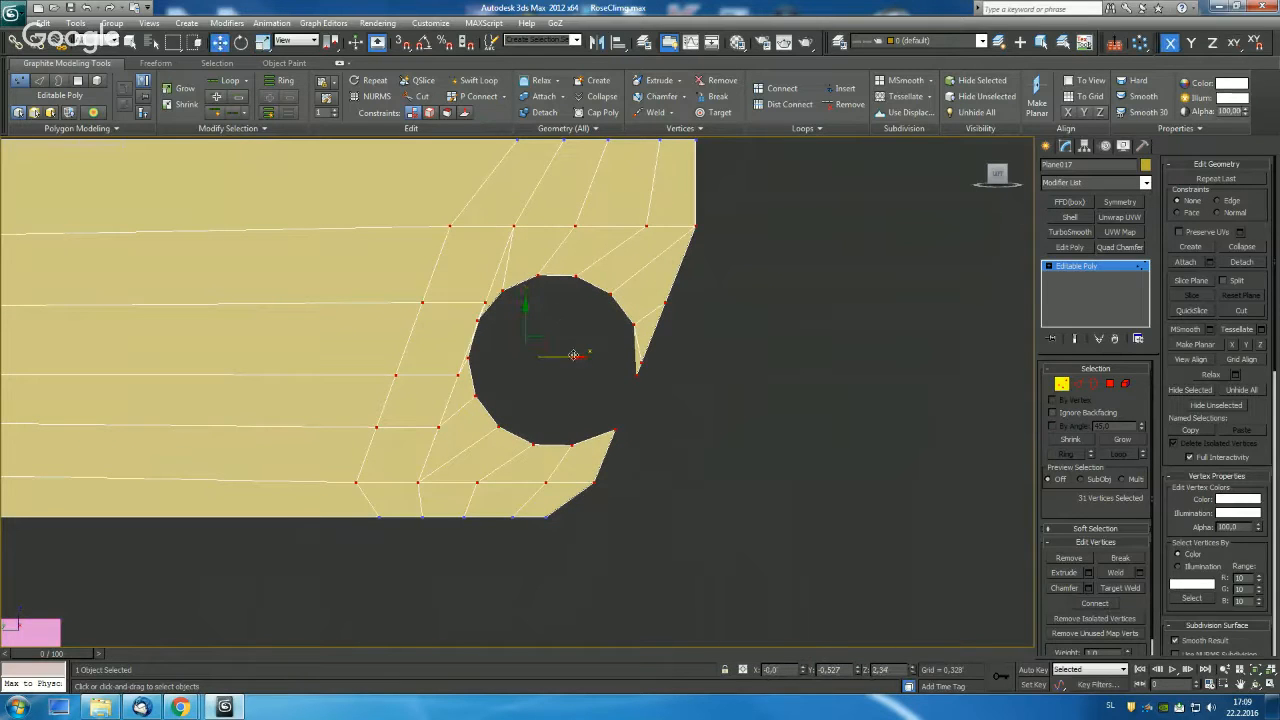
drag(573, 355, 540, 353)
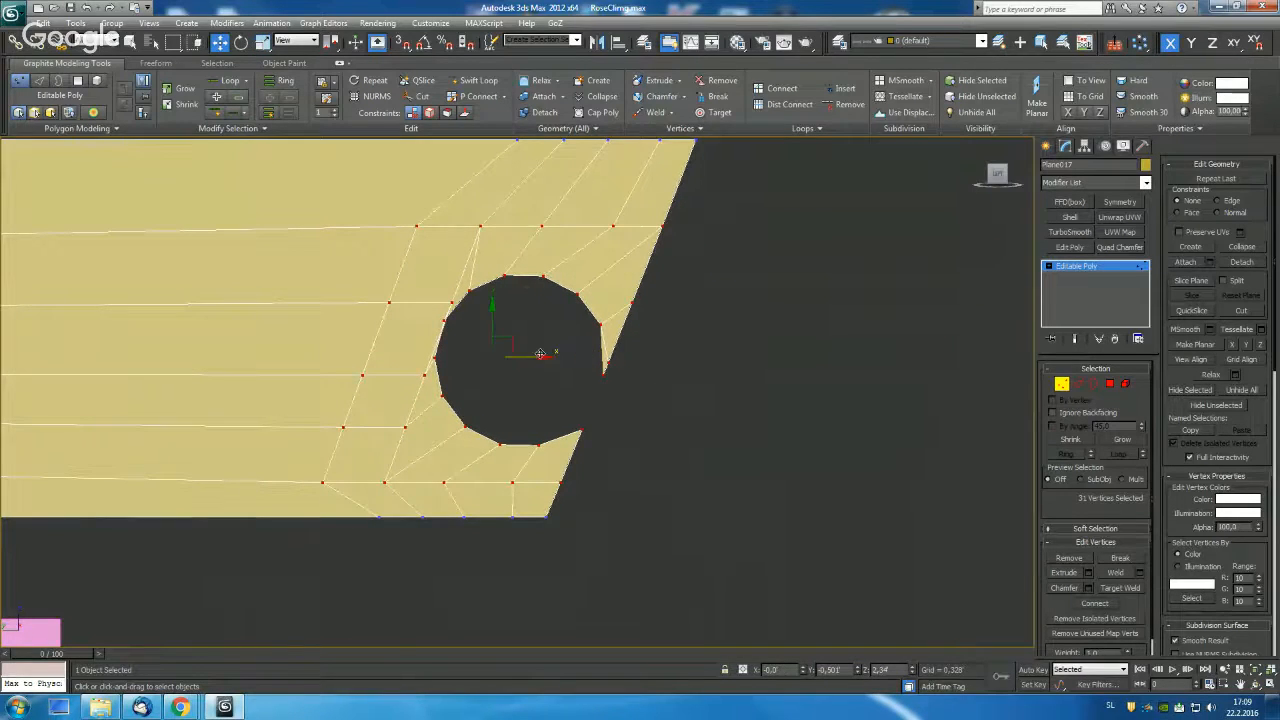
Leave vertex editing, reselect the slanted beam, and turn off the edged-faces display.
scroll(540, 353, down, 4)
scroll(634, 345, down, 5)
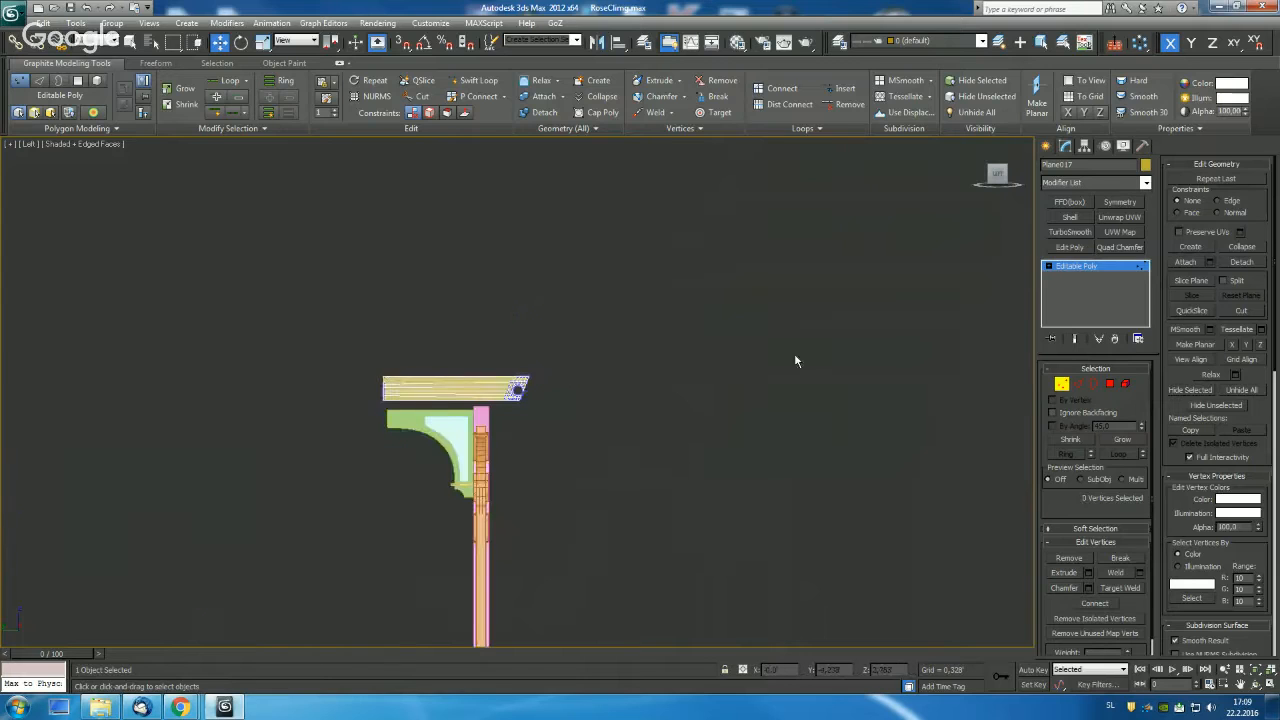
key(1)
click(673, 397)
scroll(674, 395, up, 8)
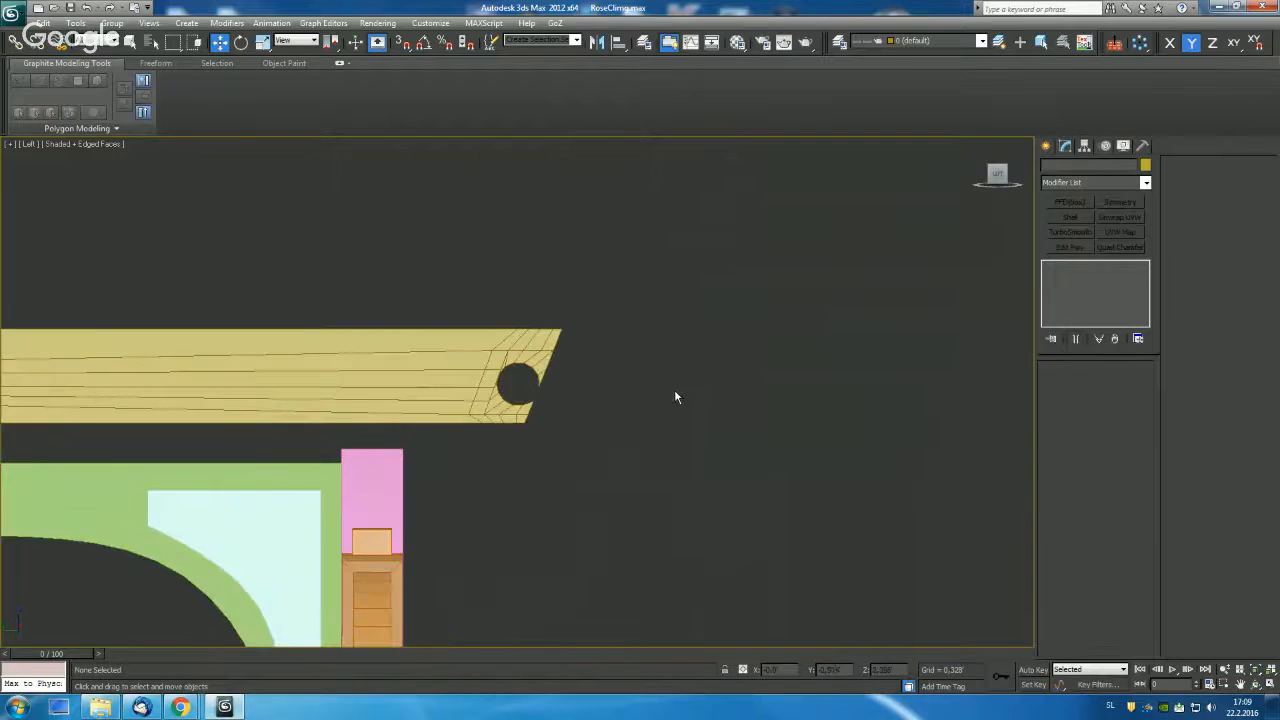
click(536, 355)
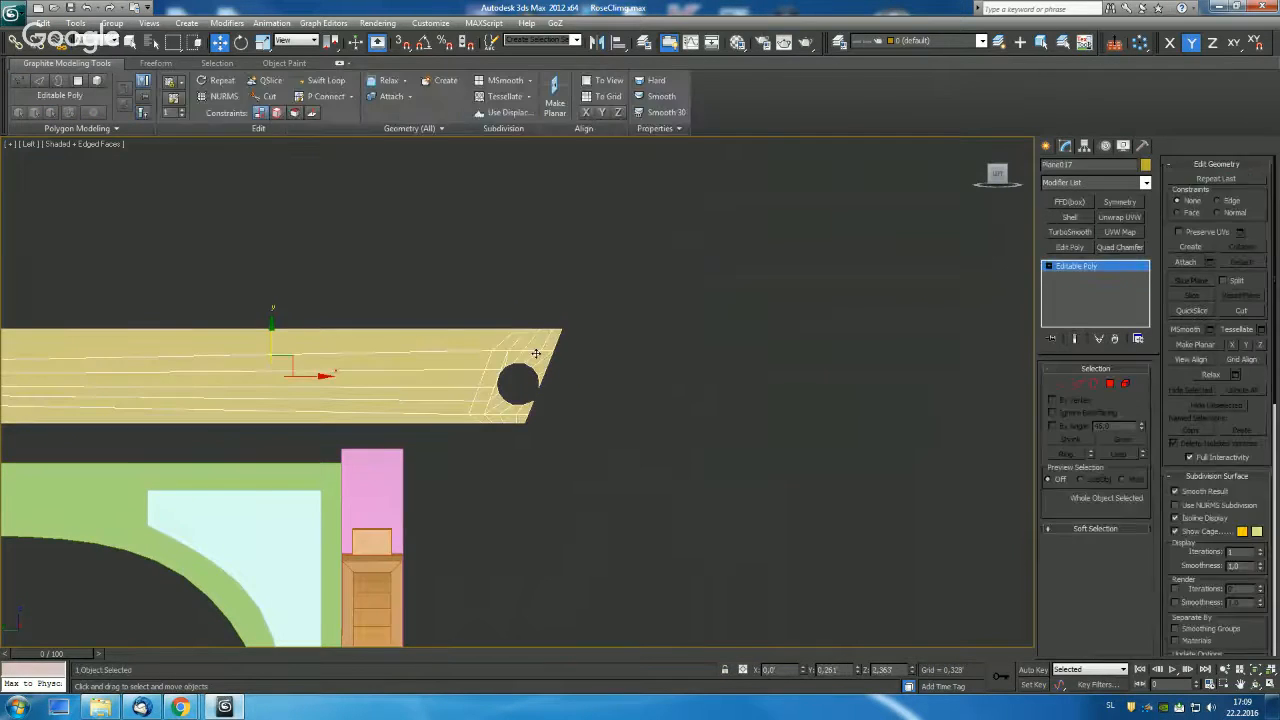
key(F4)
Try a Shell modifier on the beam, inspect its thickness around the hole, and remove the modifier.
click(1085, 218)
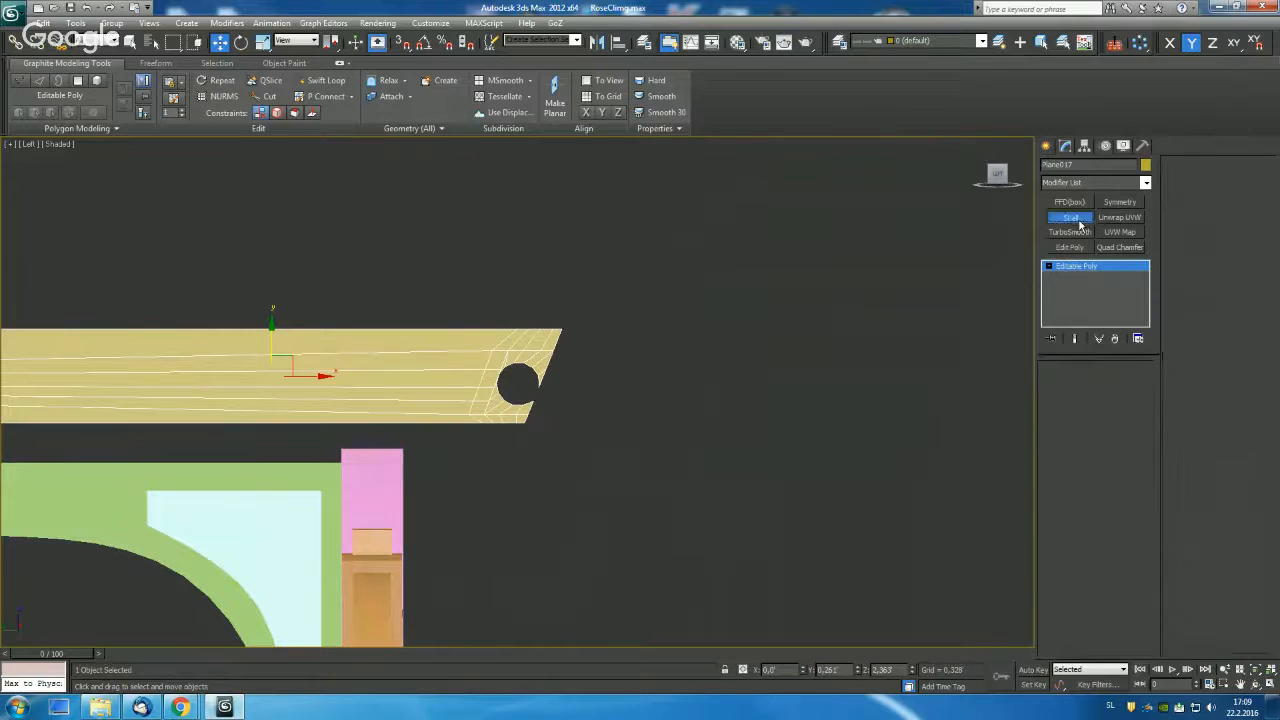
alt+middle_drag(740, 323, 801, 307)
alt+middle_drag(496, 306, 520, 295)
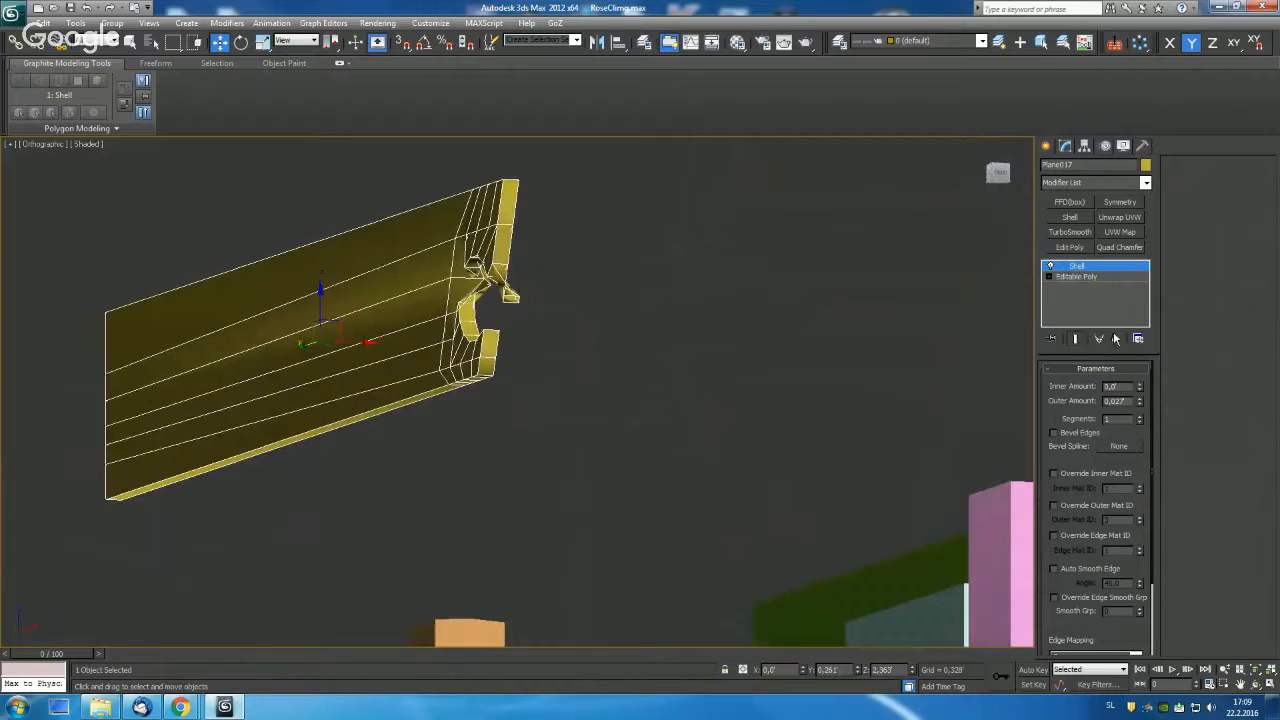
click(1116, 339)
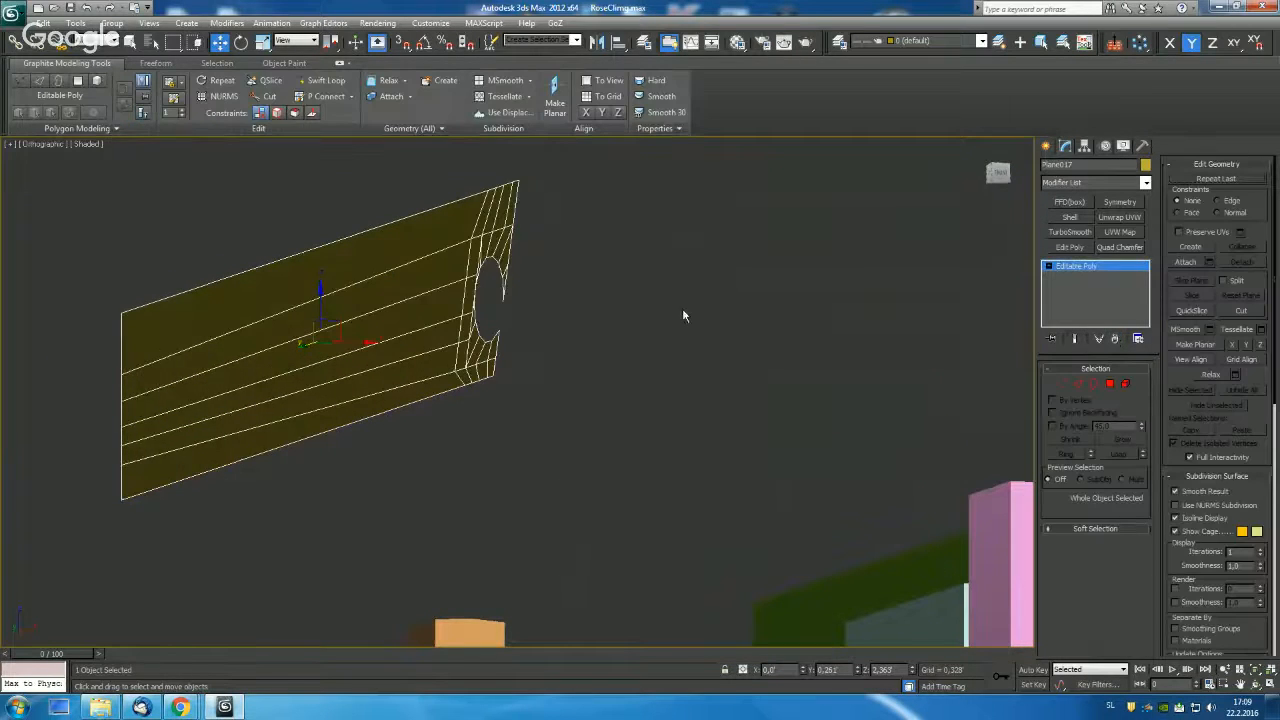
Select the two vertices on the hole's side farthest from the slanted edge and move them slightly along X toward the hole.
alt+middle_drag(683, 314, 722, 318)
key(1)
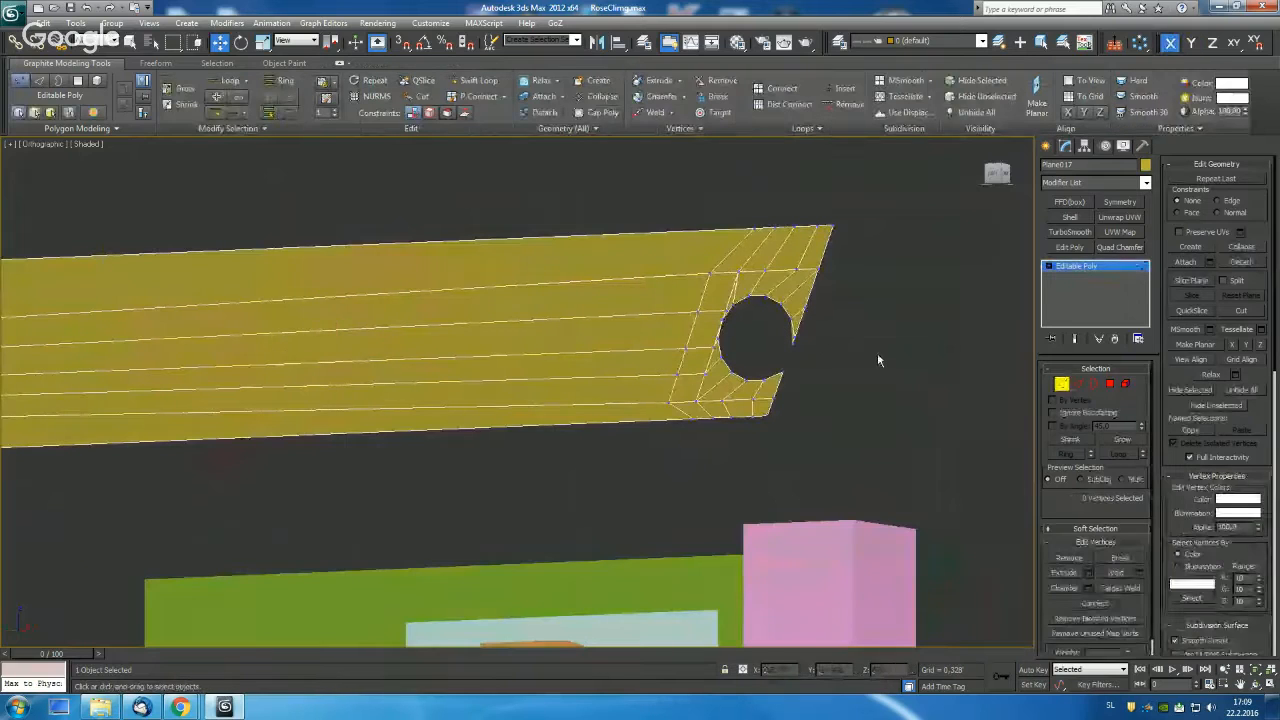
scroll(765, 331, up, 4)
middle_drag(897, 282, 800, 371)
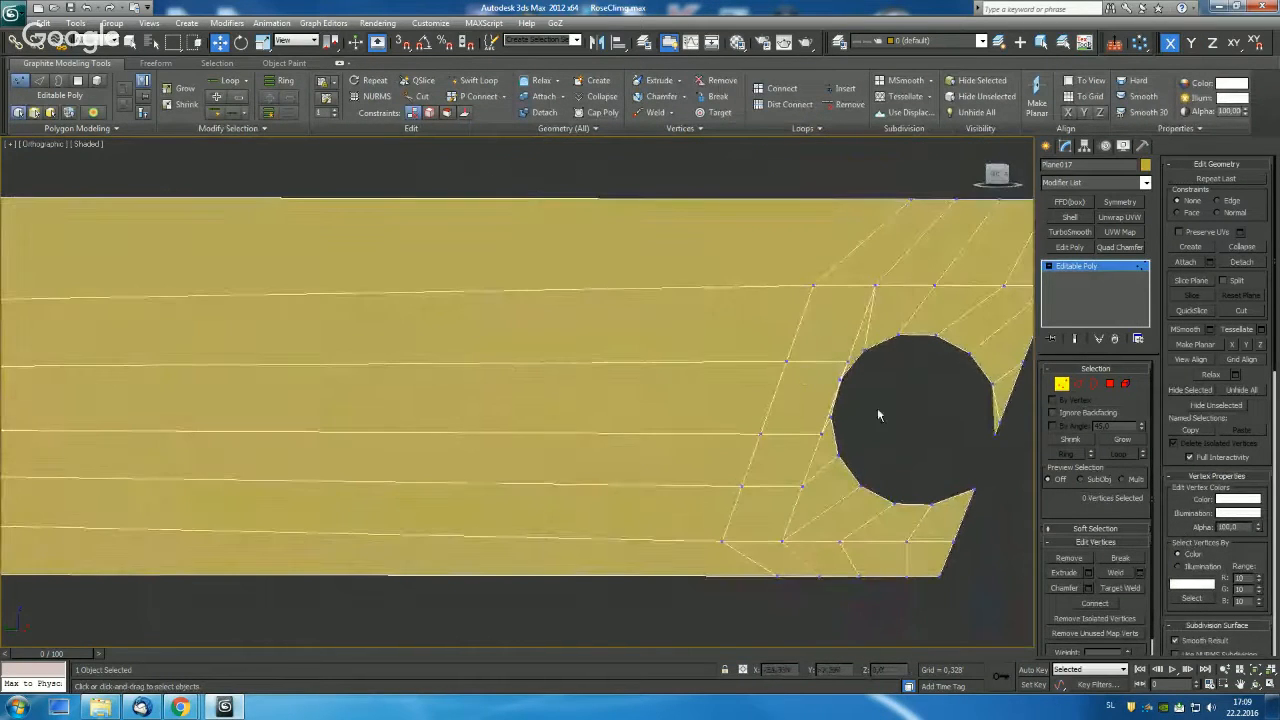
key(l)
key(z)
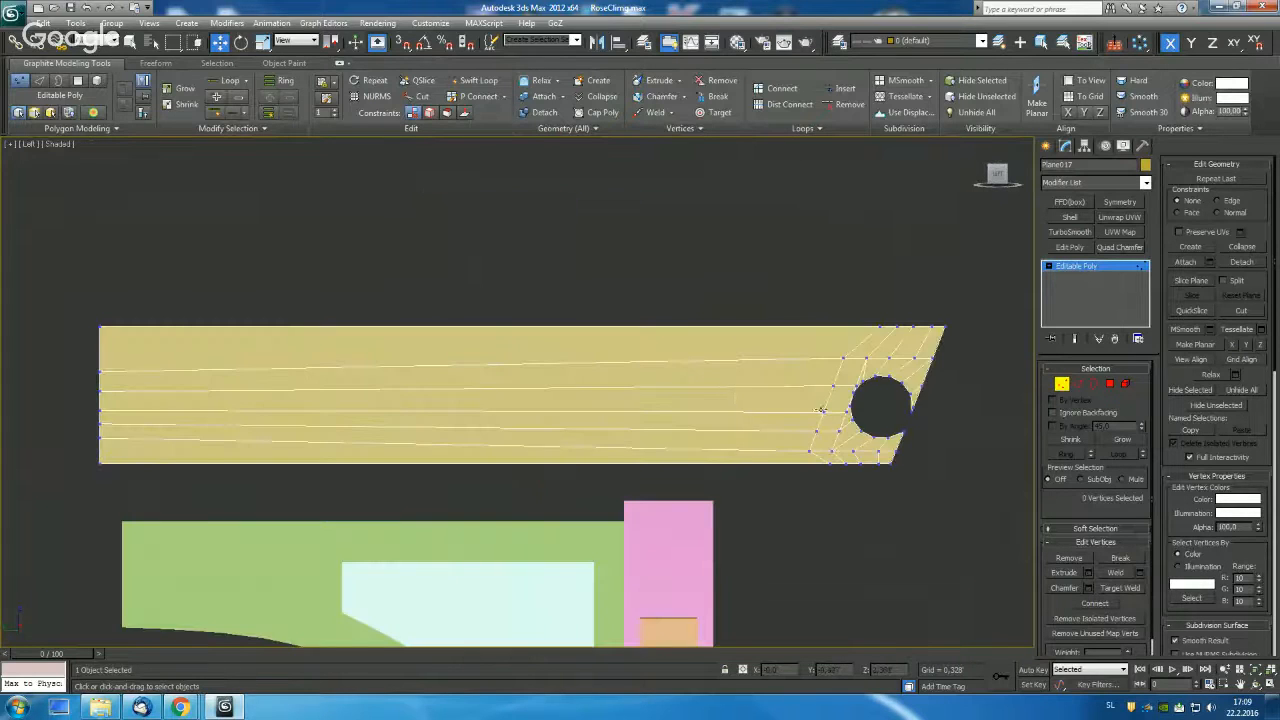
middle_drag(942, 410, 702, 399)
scroll(705, 396, up, 6)
middle_drag(882, 367, 727, 365)
scroll(774, 374, up, 4)
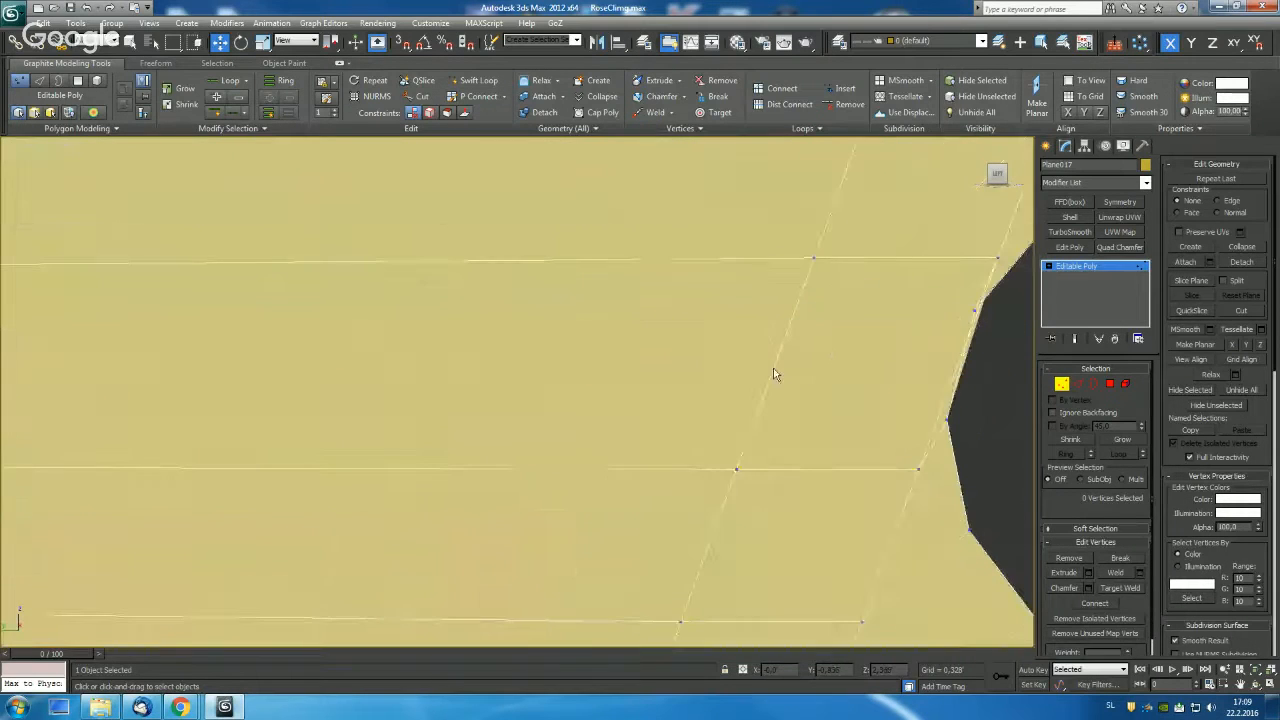
middle_drag(1000, 374, 690, 374)
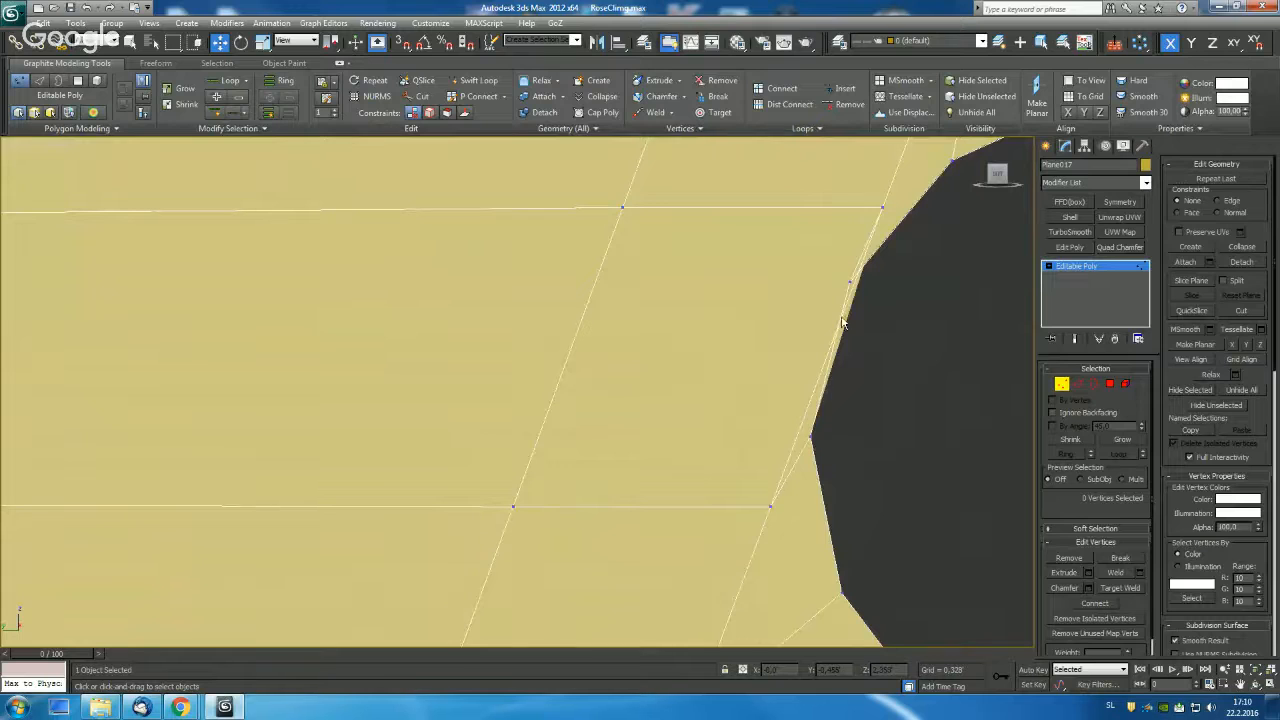
click(810, 437)
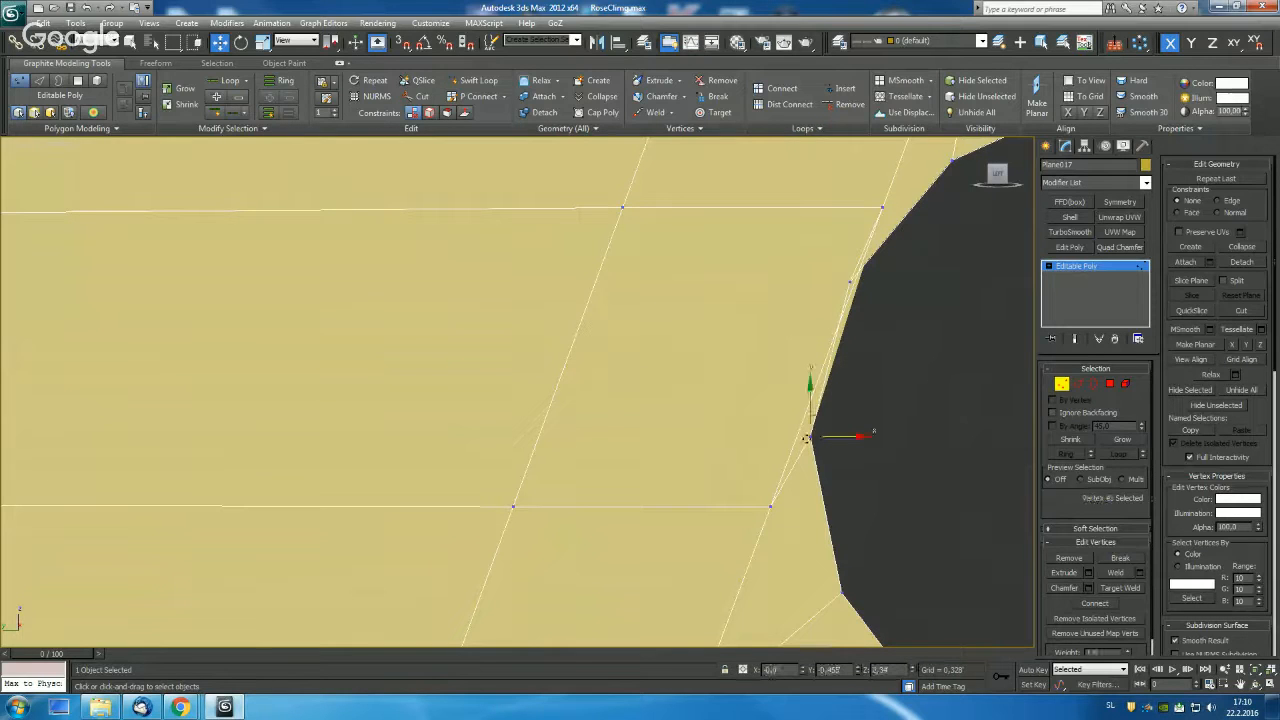
scroll(858, 332, down, 3)
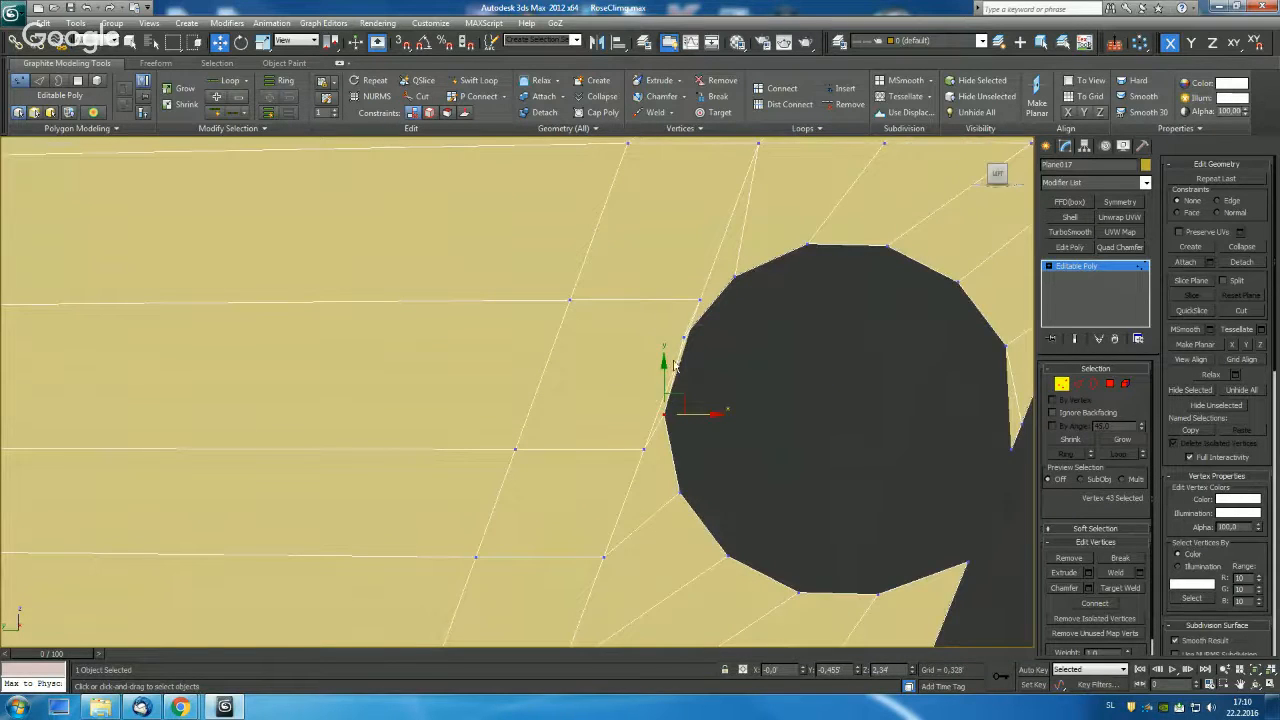
ctrl+click(684, 337)
drag(713, 376, 719, 377)
scroll(754, 397, down, 3)
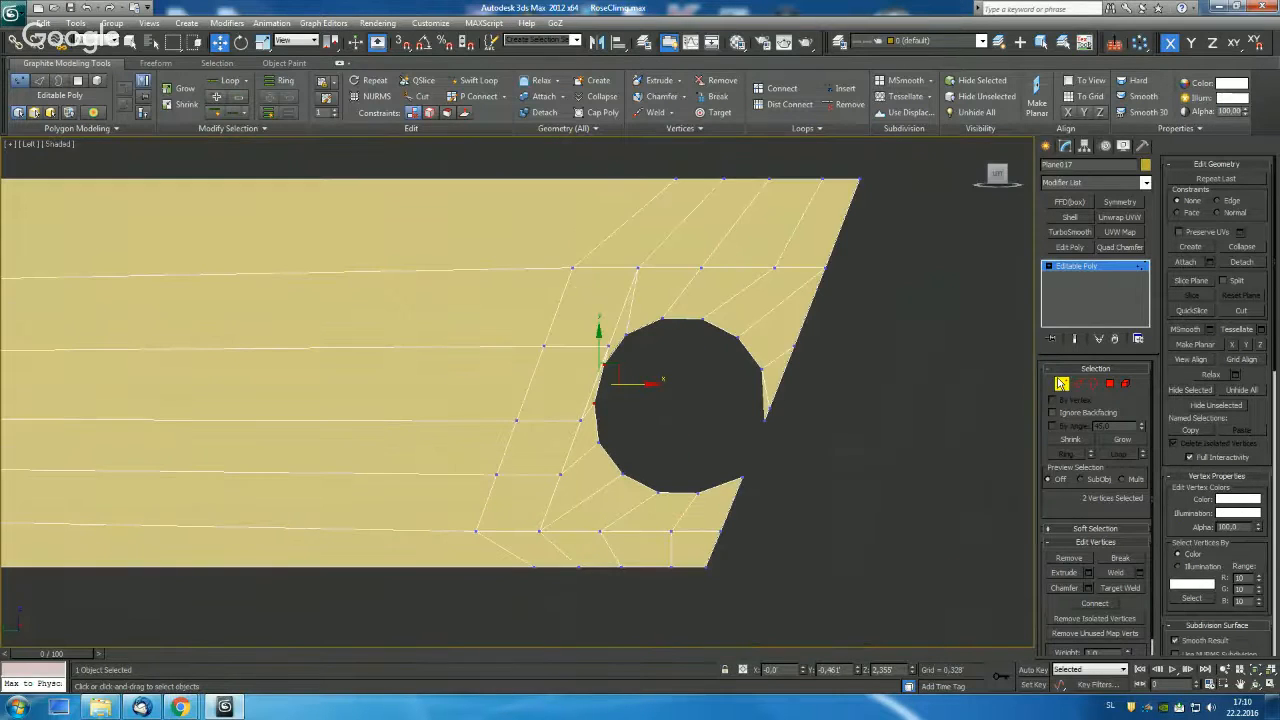
Try a Shell modifier on the beam, check the notch edges in 3D, and undo it.
click(1069, 217)
alt+middle_drag(886, 300, 775, 312)
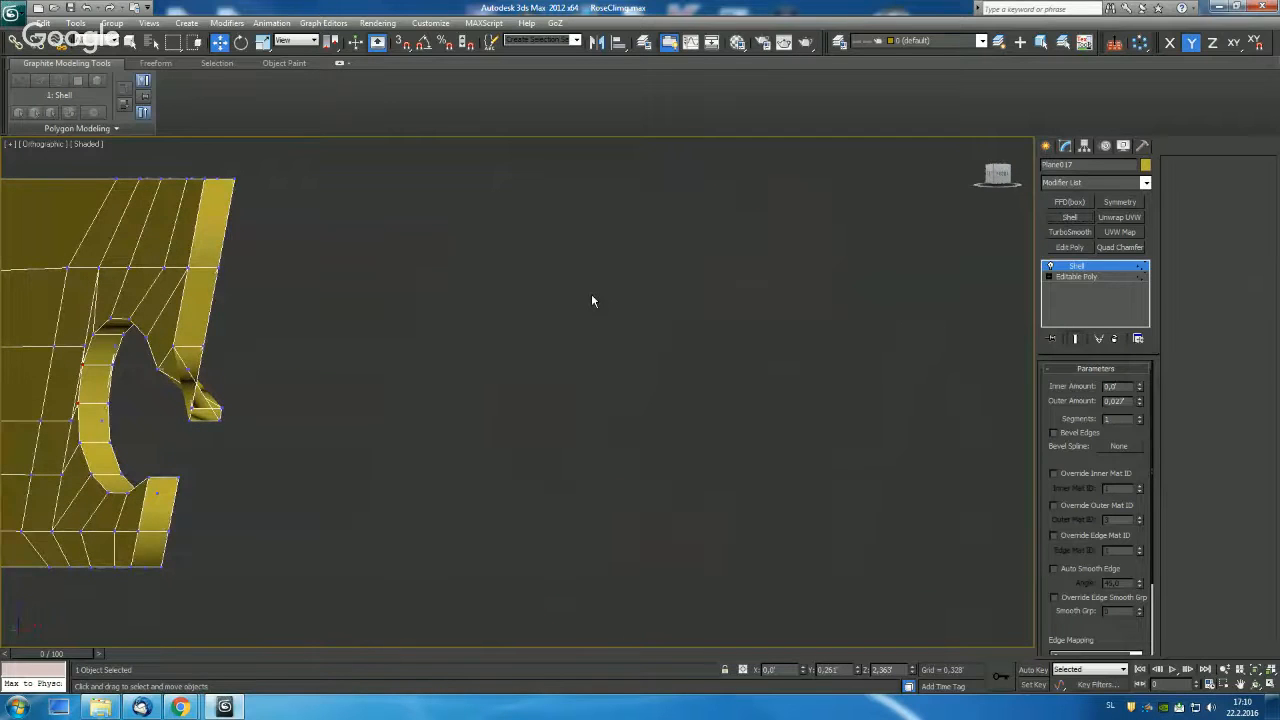
key(ctrl+z)
Target-weld the slanted-edge vertex just above the sharp tip of the hole's opening onto the tip vertex.
alt+middle_drag(591, 300, 863, 367)
scroll(465, 366, up, 4)
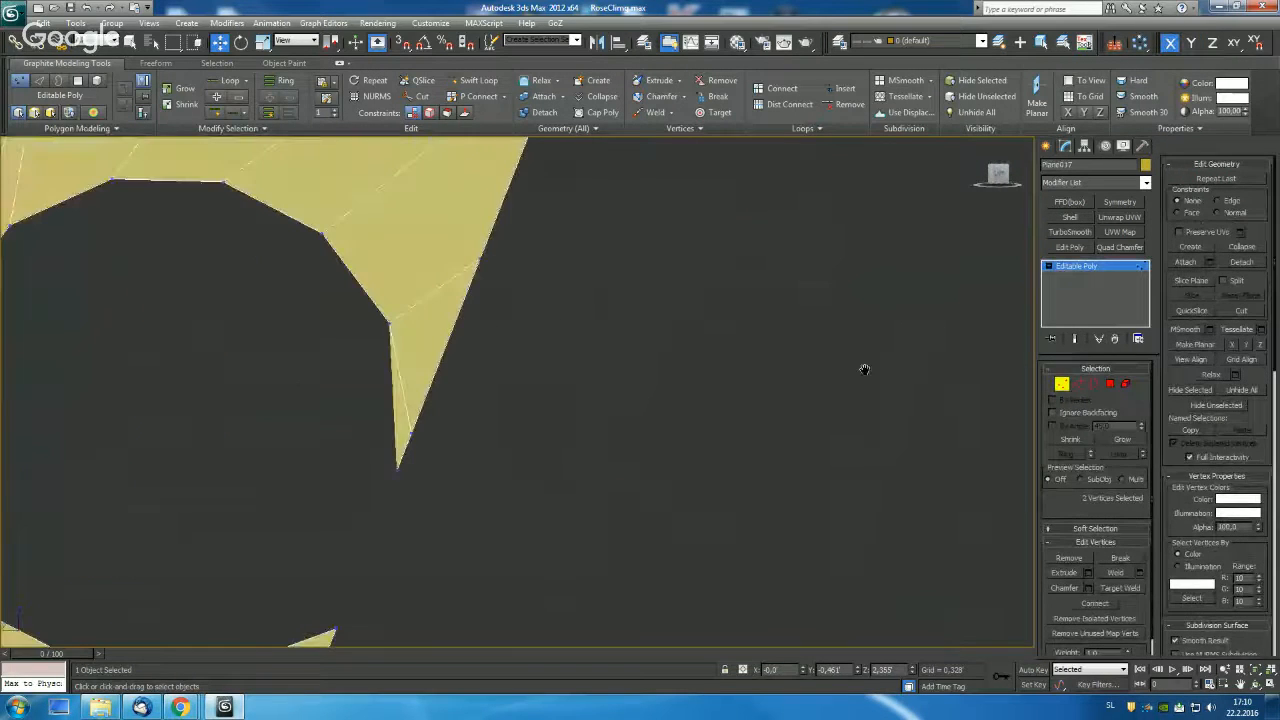
click(407, 427)
alt+middle_drag(438, 442, 525, 426)
right_click(408, 432)
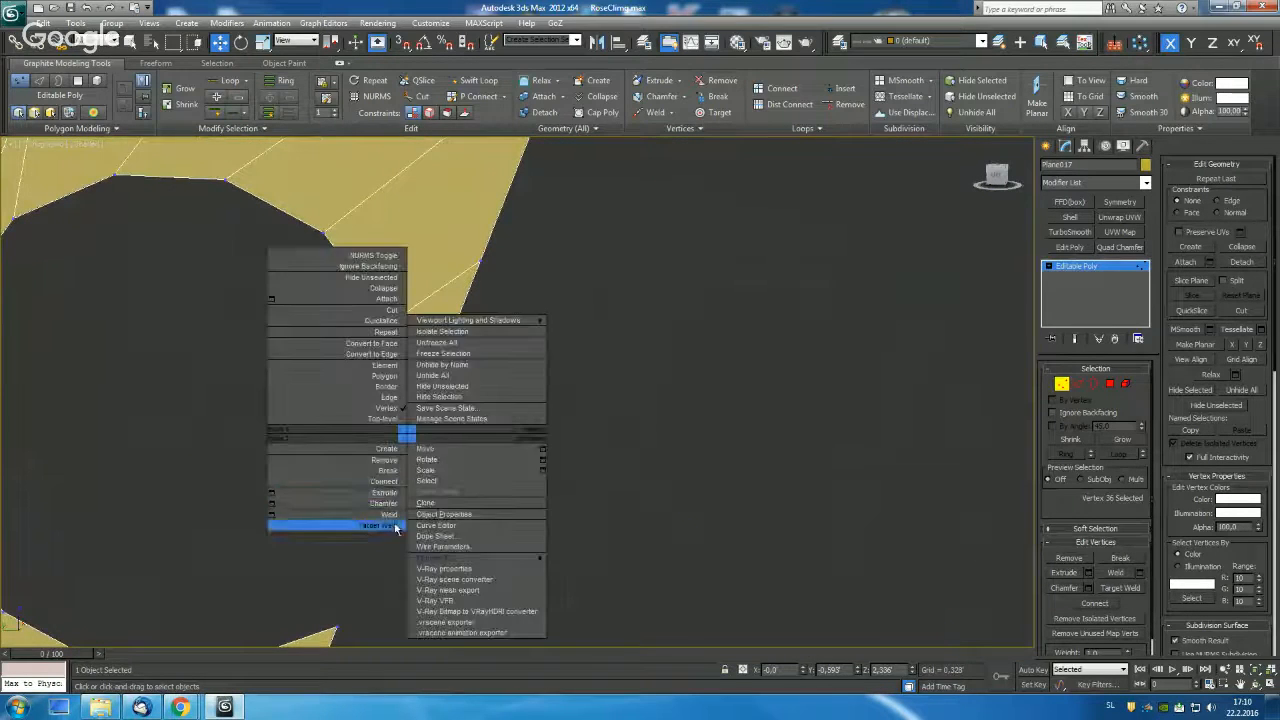
click(320, 527)
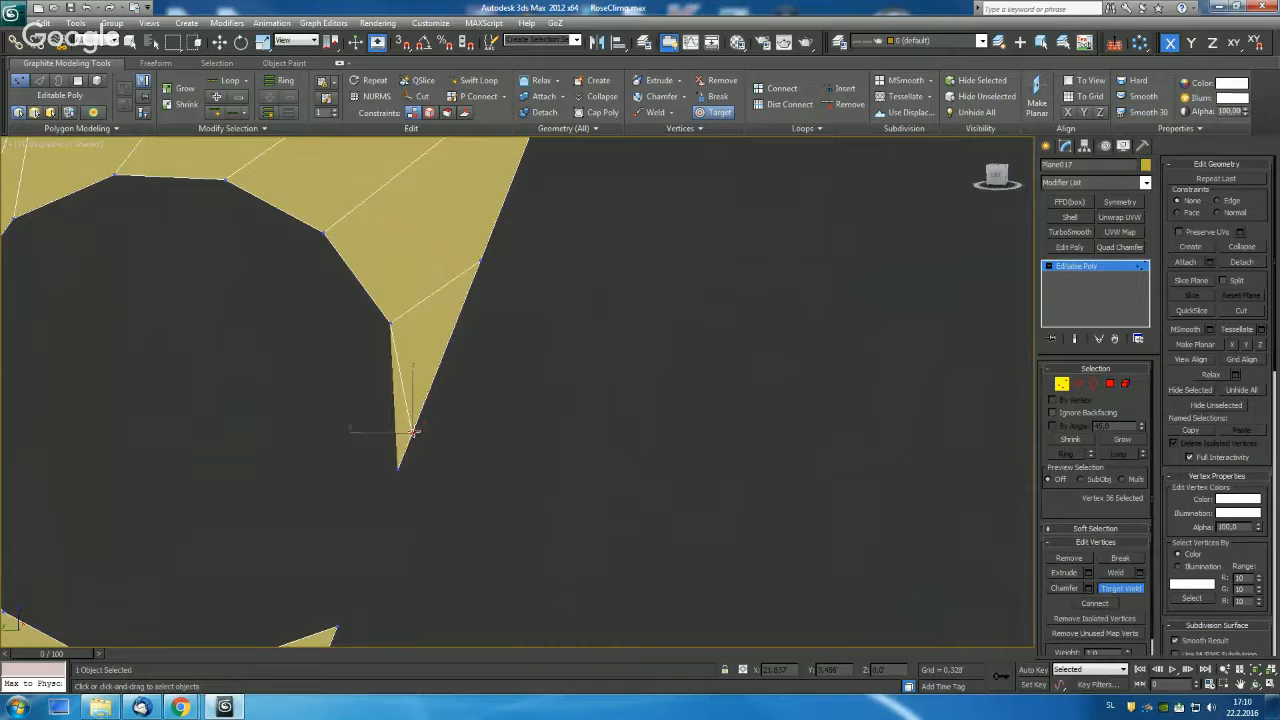
click(397, 468)
right_click(400, 462)
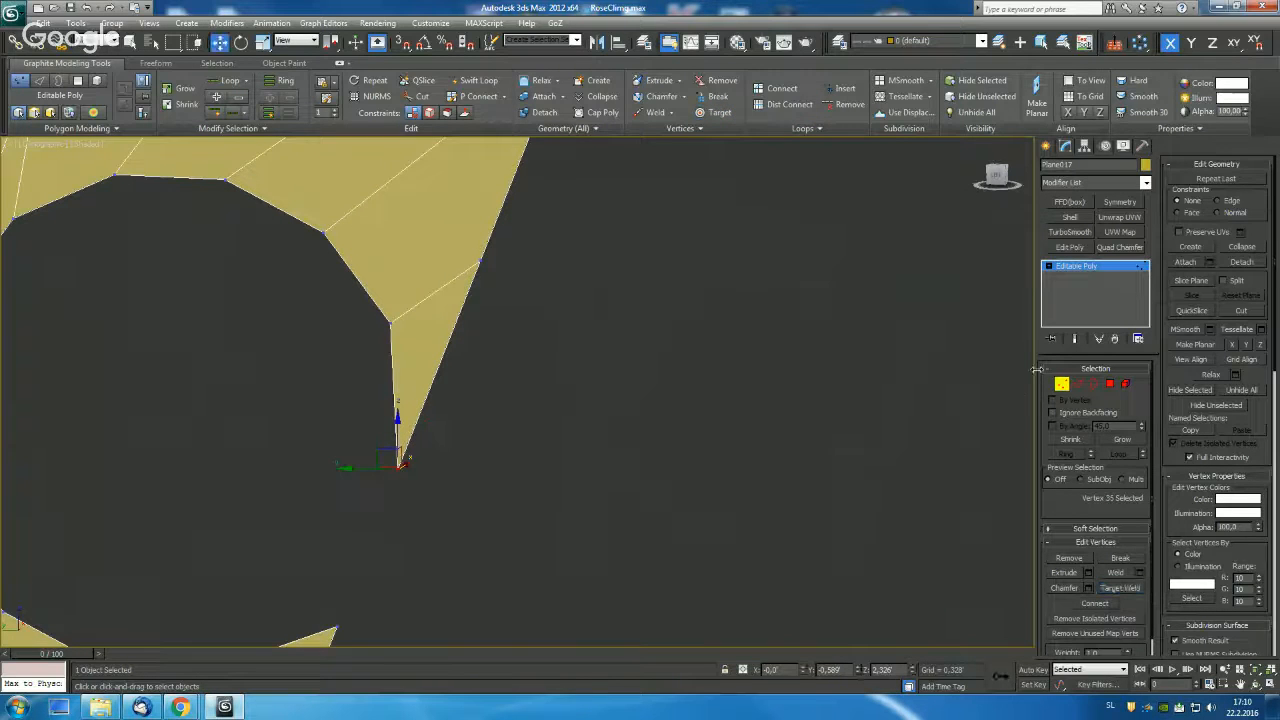
Add a Shell modifier to the beam with an outer amount of 0.085' and collapse it to an Editable Mesh.
click(1069, 217)
alt+middle_drag(575, 283, 568, 313)
key(l)
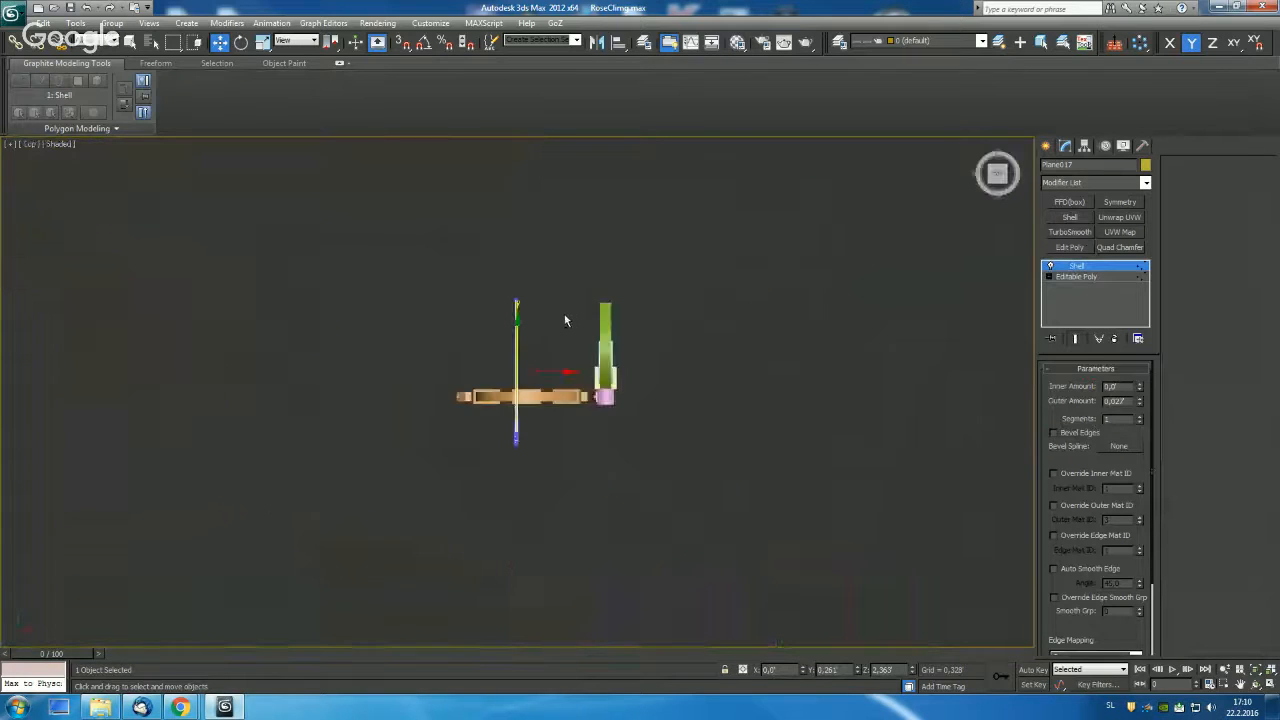
scroll(557, 356, down, 2)
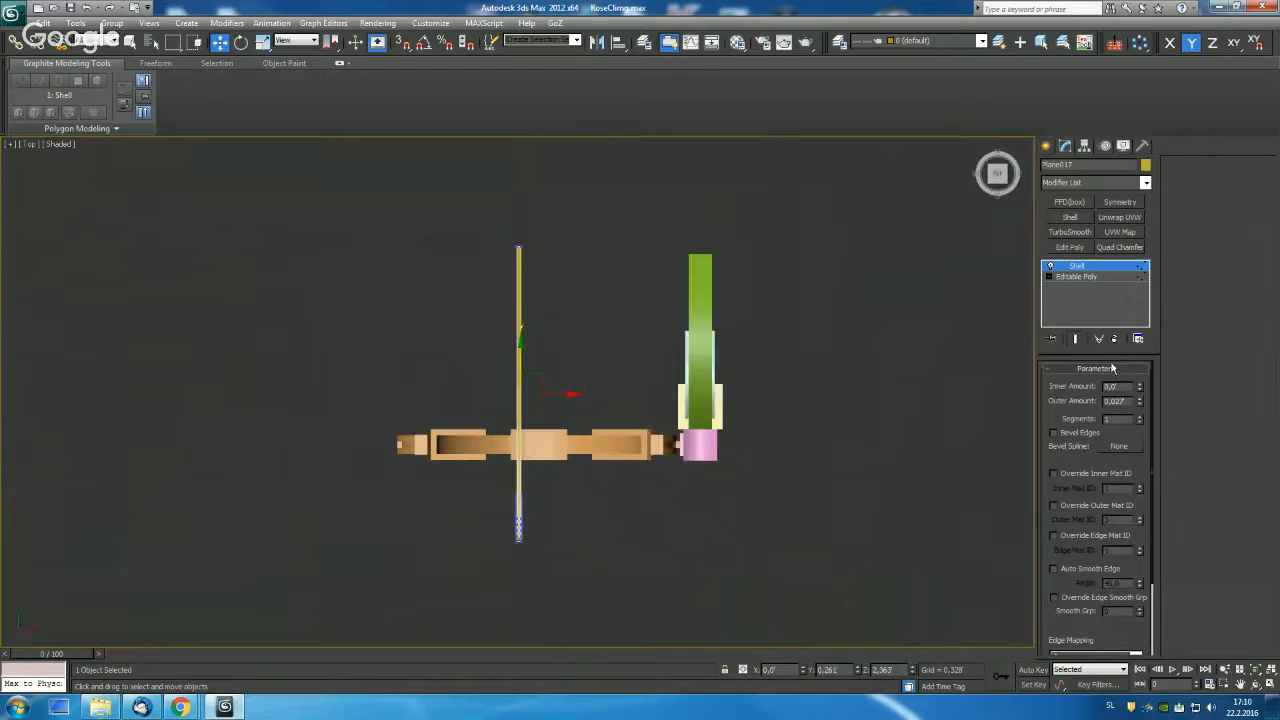
drag(1139, 402, 1134, 388)
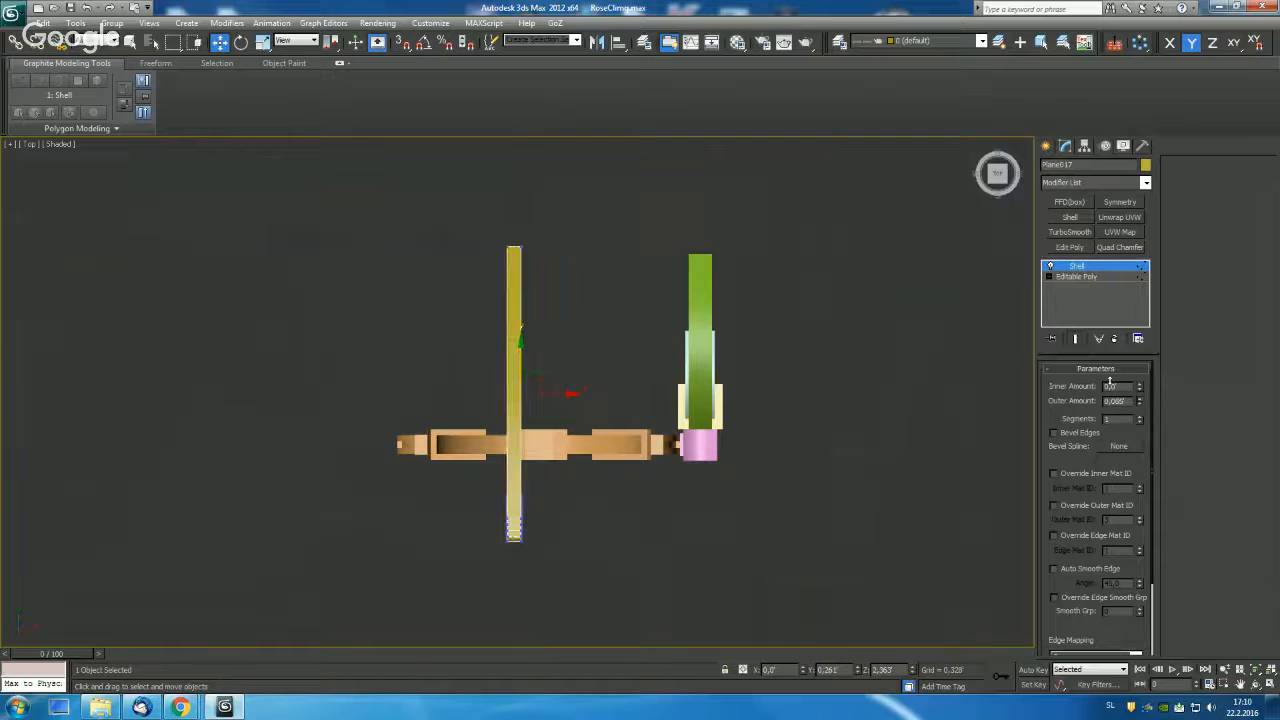
right_click(1110, 278)
click(1137, 387)
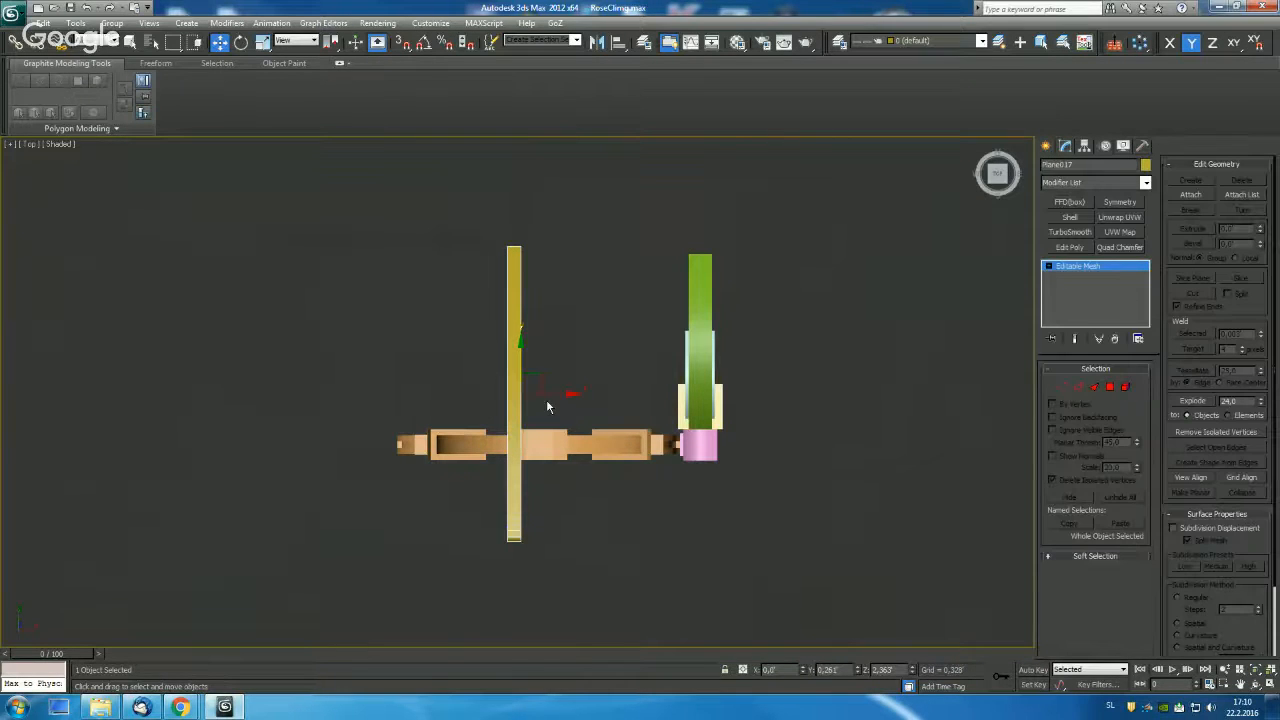
Move the beam along X to about 1.26' so it lines up with the outer side of the pink post.
drag(560, 394, 749, 406)
scroll(750, 405, up, 5)
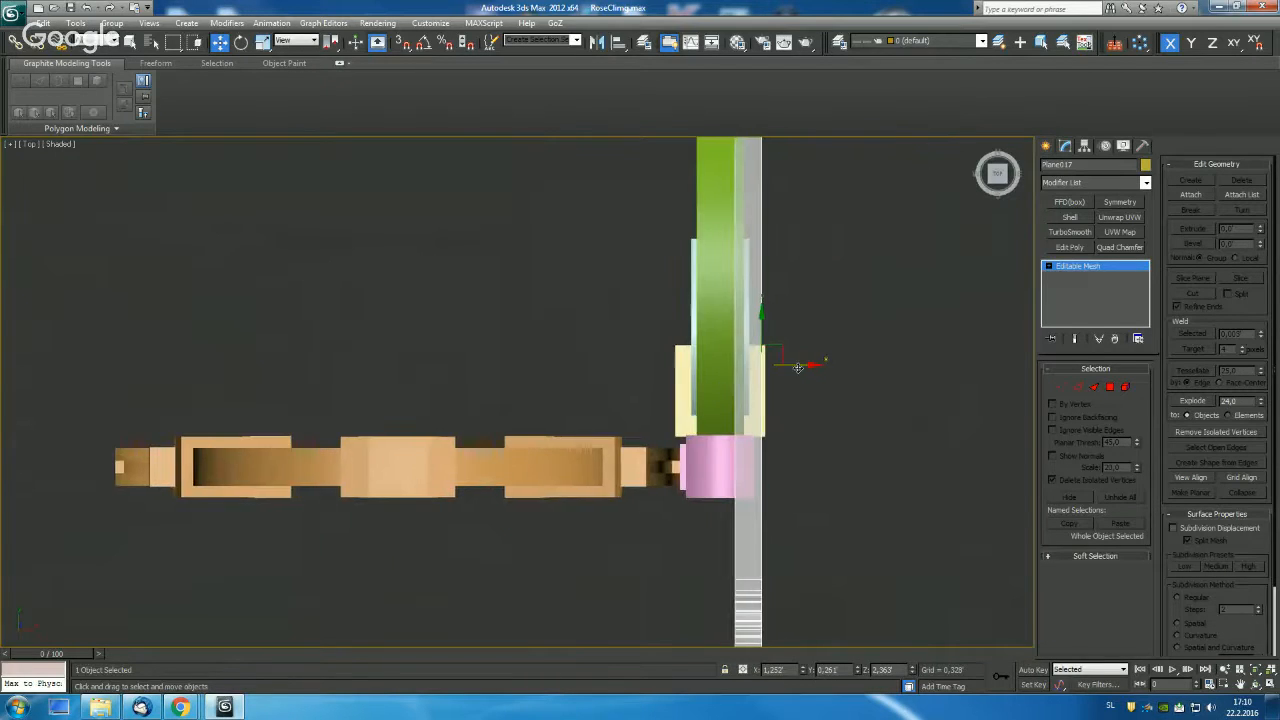
drag(798, 368, 797, 366)
alt+middle_drag(819, 437, 676, 322)
Lower the beam onto the top of the pink post, to a height of about 2.264'.
key(f)
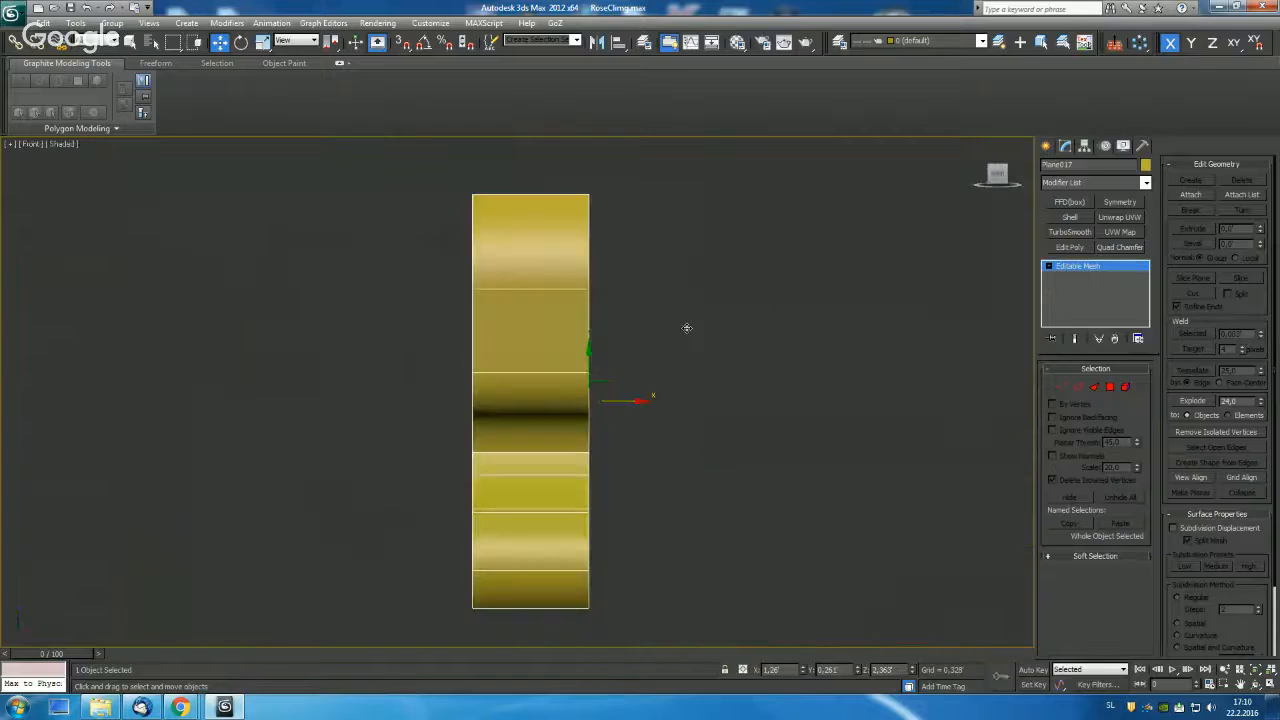
key(l)
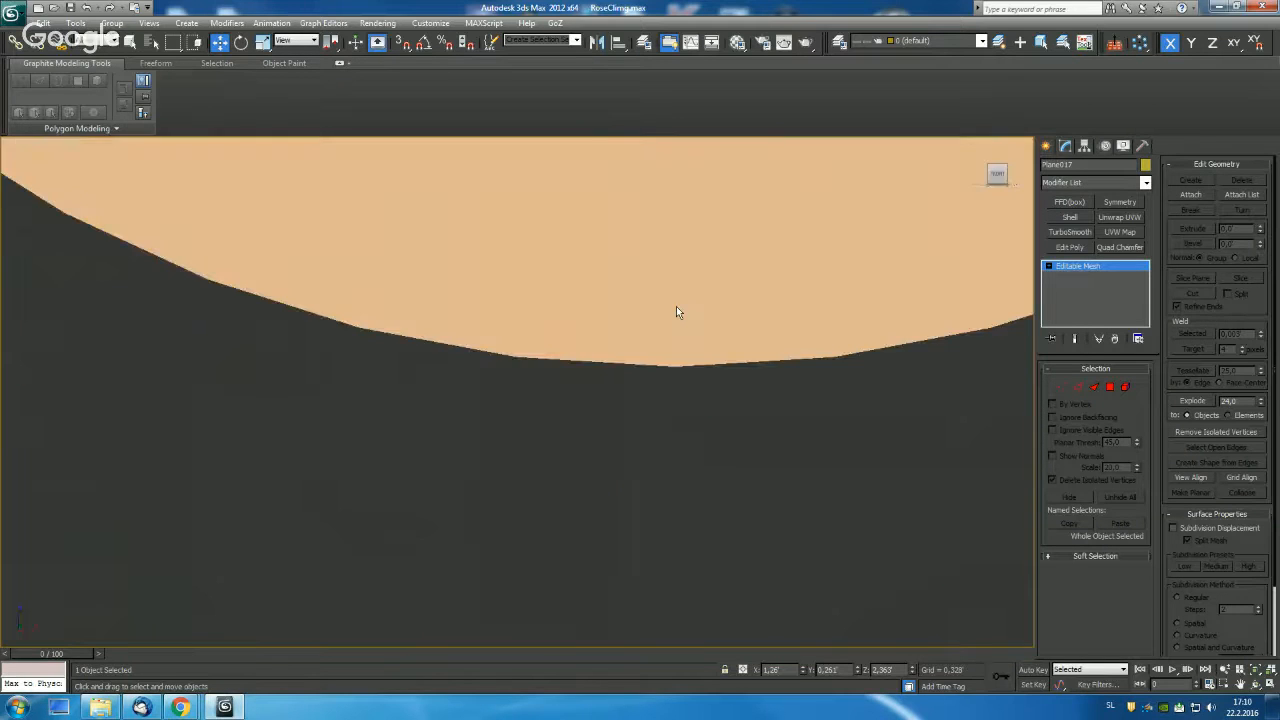
key(f)
scroll(667, 350, down, 7)
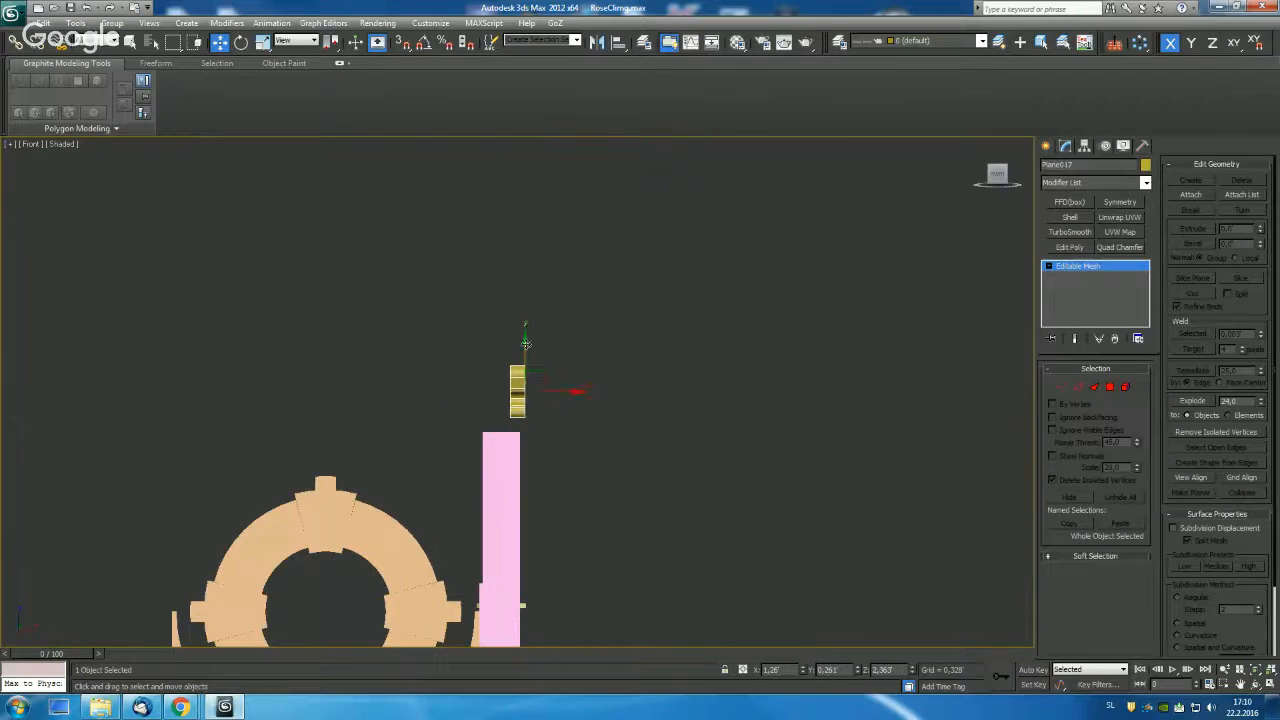
drag(525, 343, 521, 361)
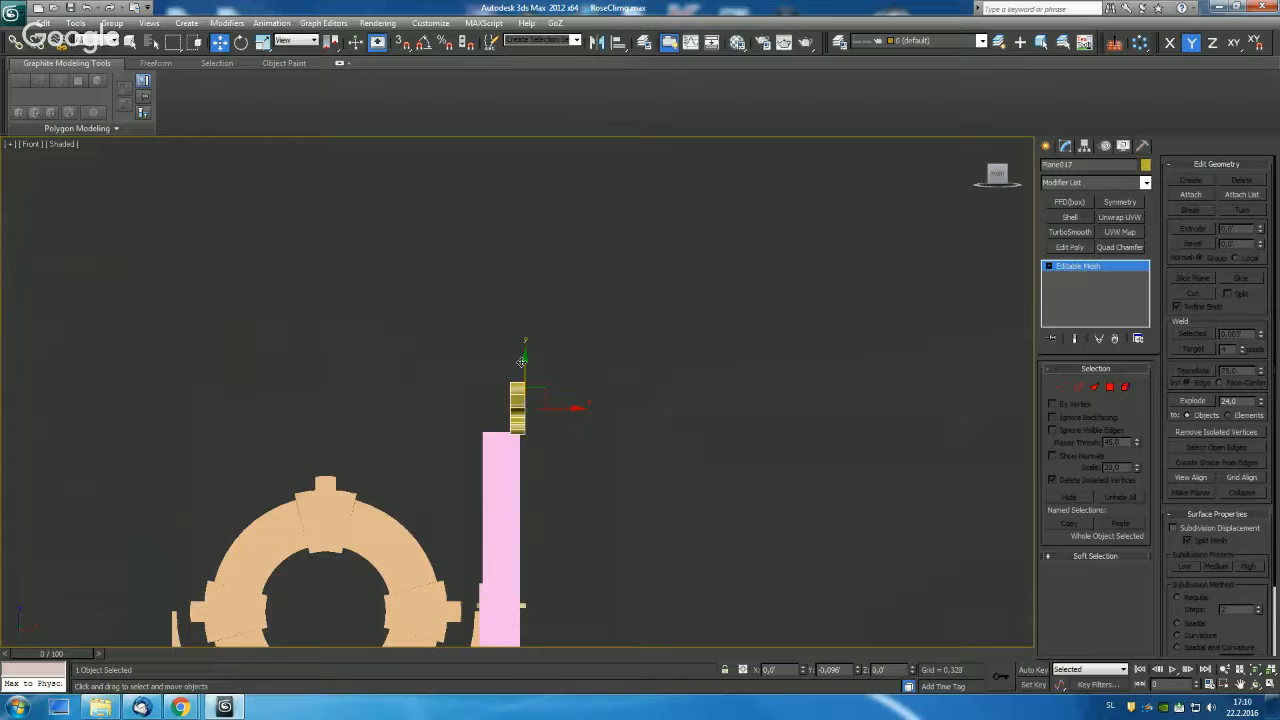
alt+middle_drag(521, 361, 477, 374)
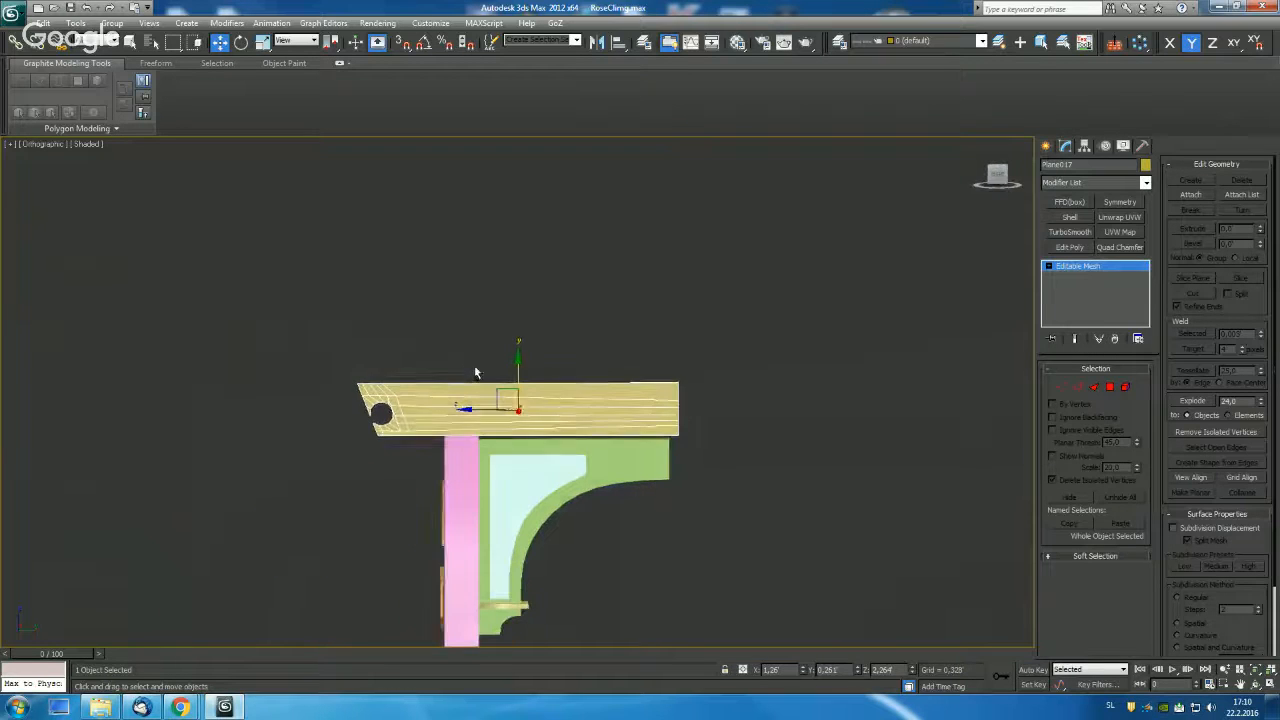
Reselect the notched beam and convert it to an Editable Poly.
click(593, 316)
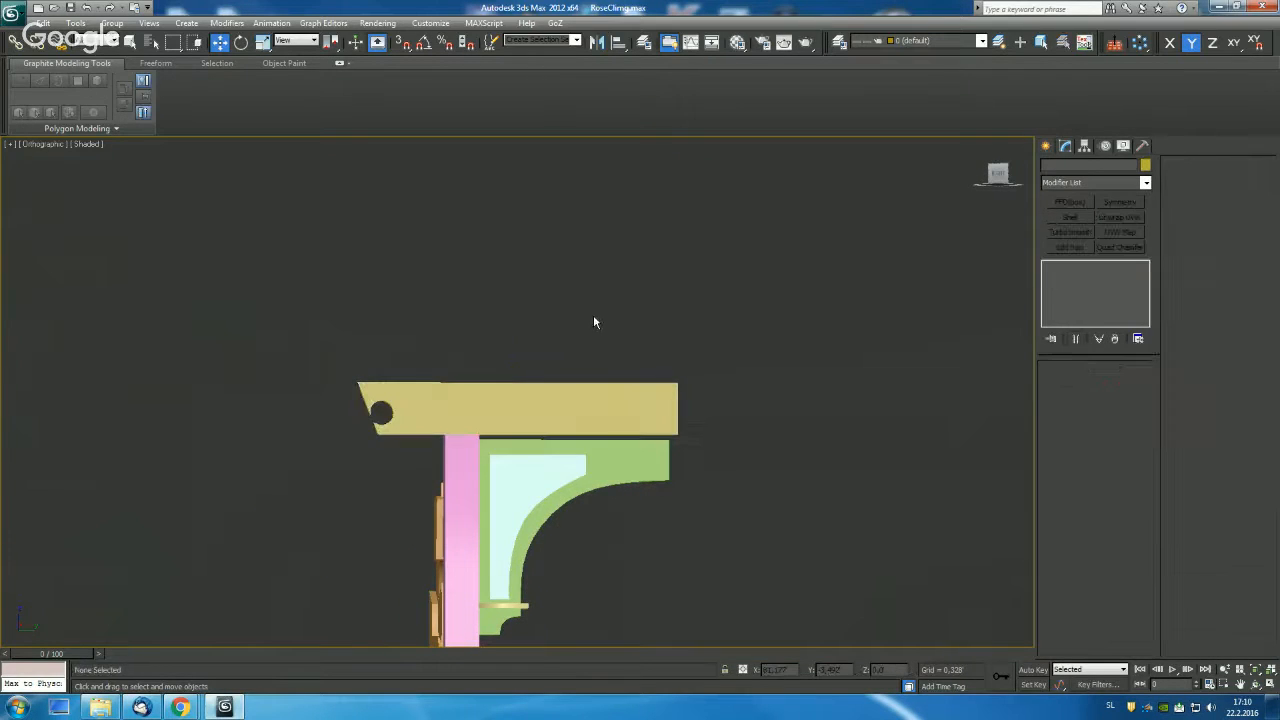
scroll(649, 389, down, 5)
scroll(654, 383, up, 7)
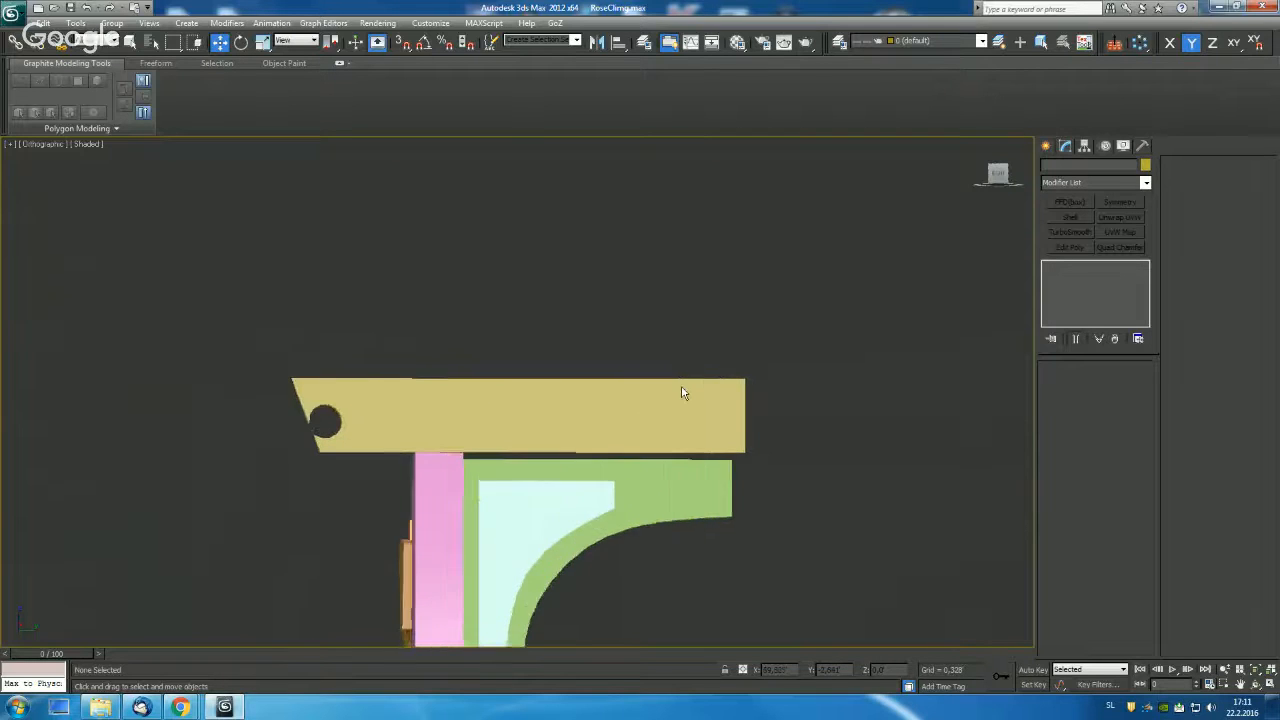
scroll(683, 393, up, 2)
click(673, 402)
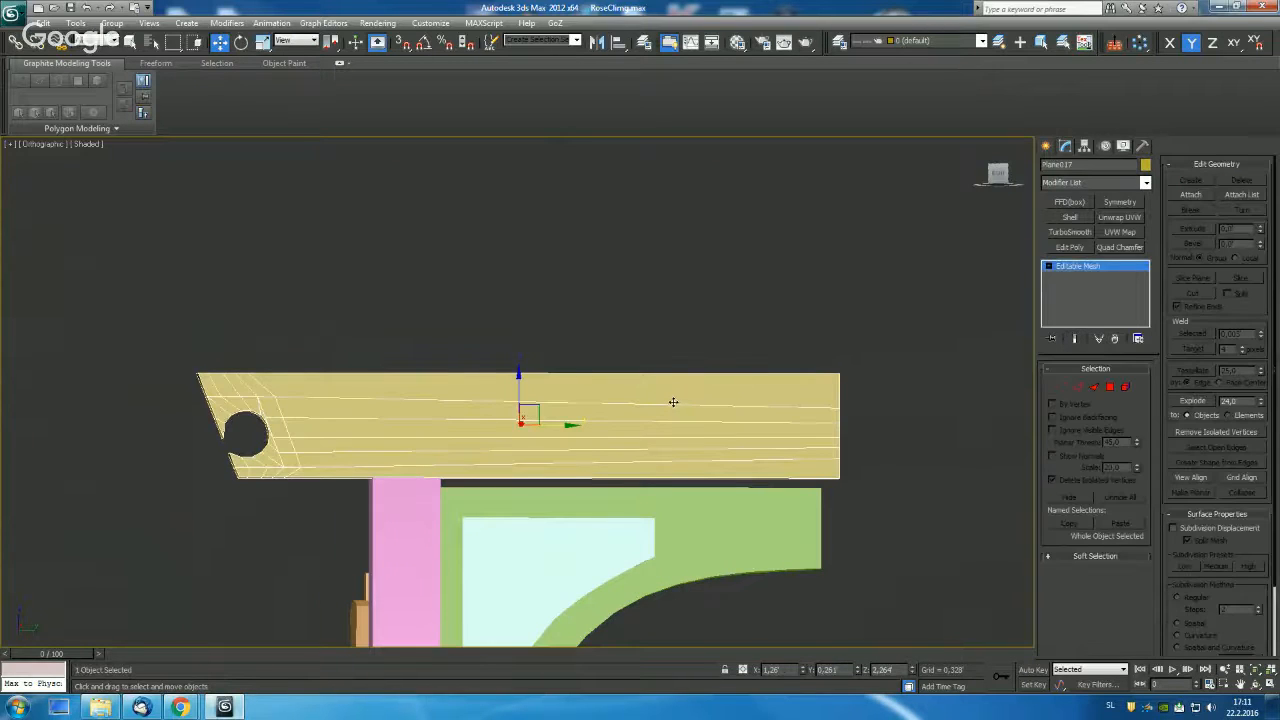
middle_drag(673, 402, 512, 396)
right_click(1086, 266)
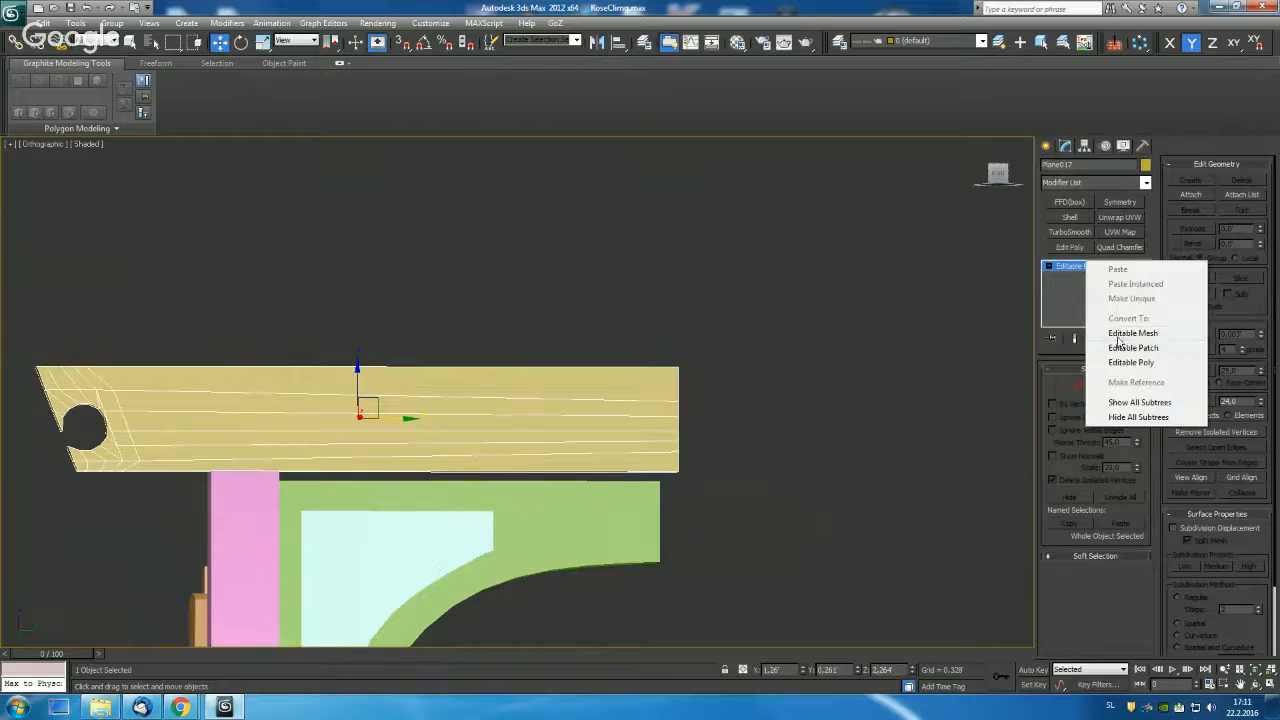
click(1124, 362)
Select the edge at the beam's straight end and apply a Symmetry modifier mirrored on X to create the opposite notched half.
key(2)
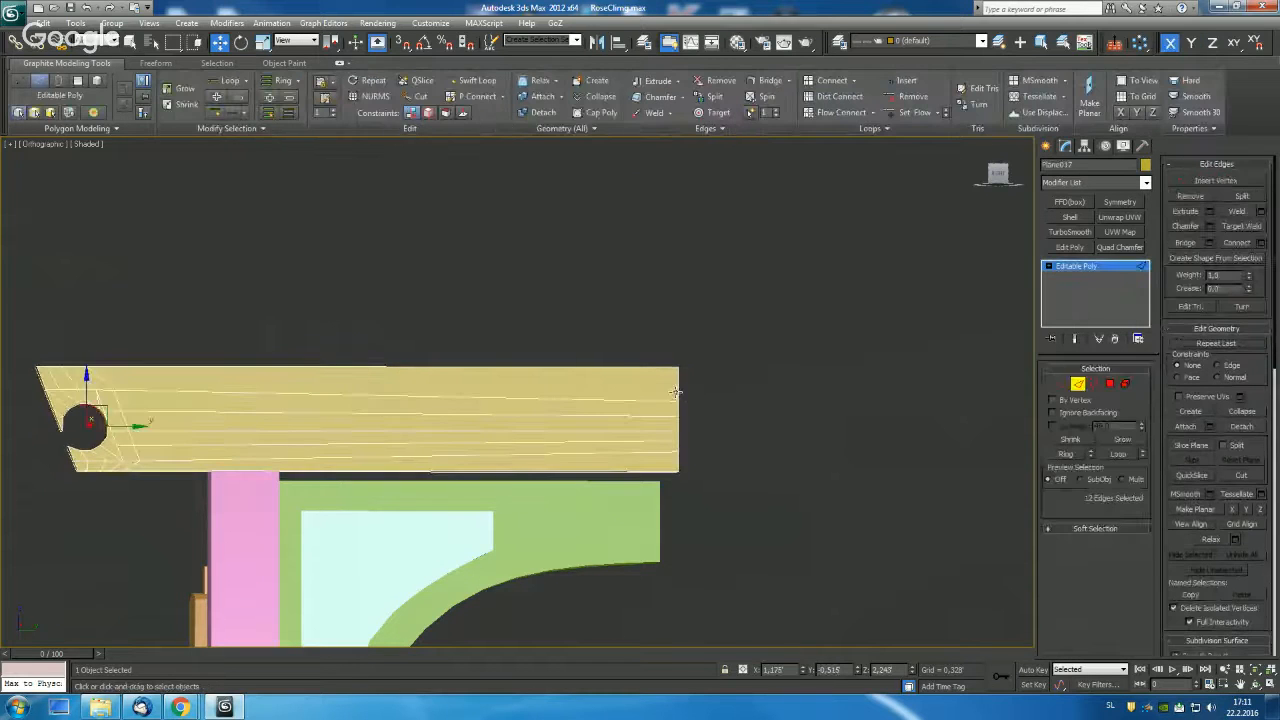
click(682, 378)
click(1119, 201)
scroll(773, 277, down, 5)
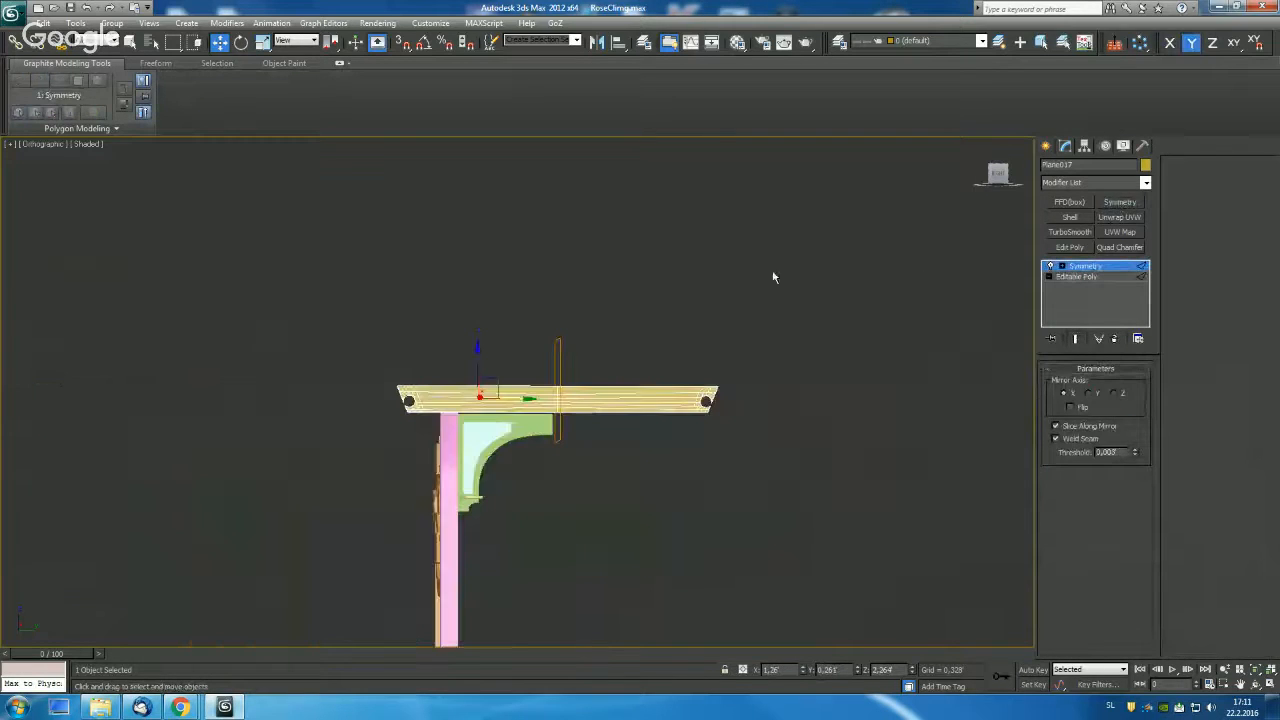
middle_drag(729, 332, 712, 285)
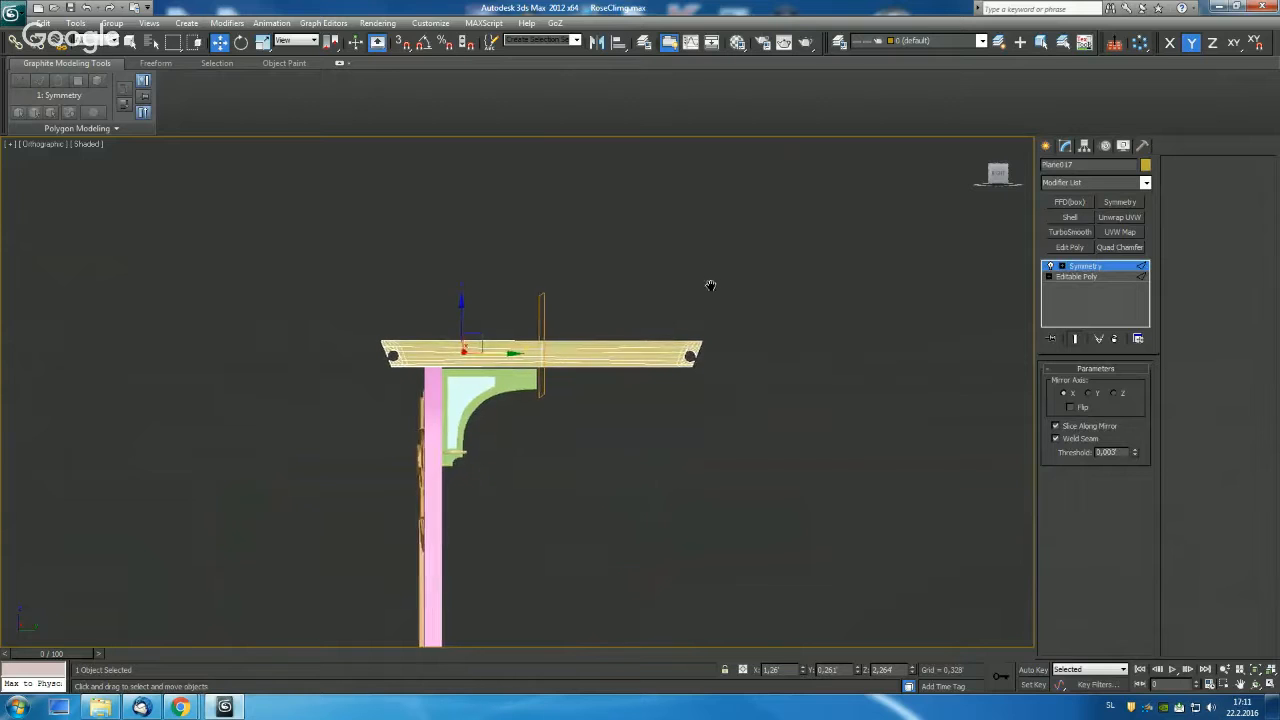
Collapse the notched beam's Symmetry modifier into its Editable Poly.
key(f)
key(z)
key(l)
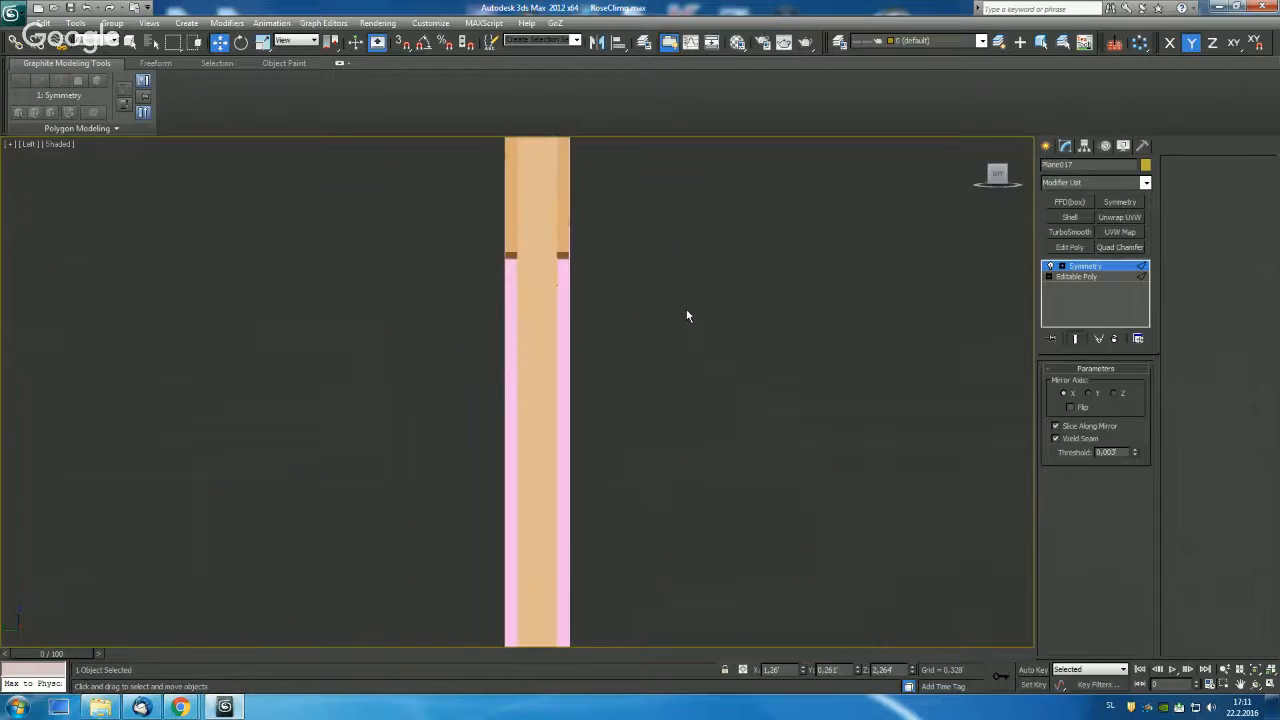
key(z)
scroll(666, 315, down, 3)
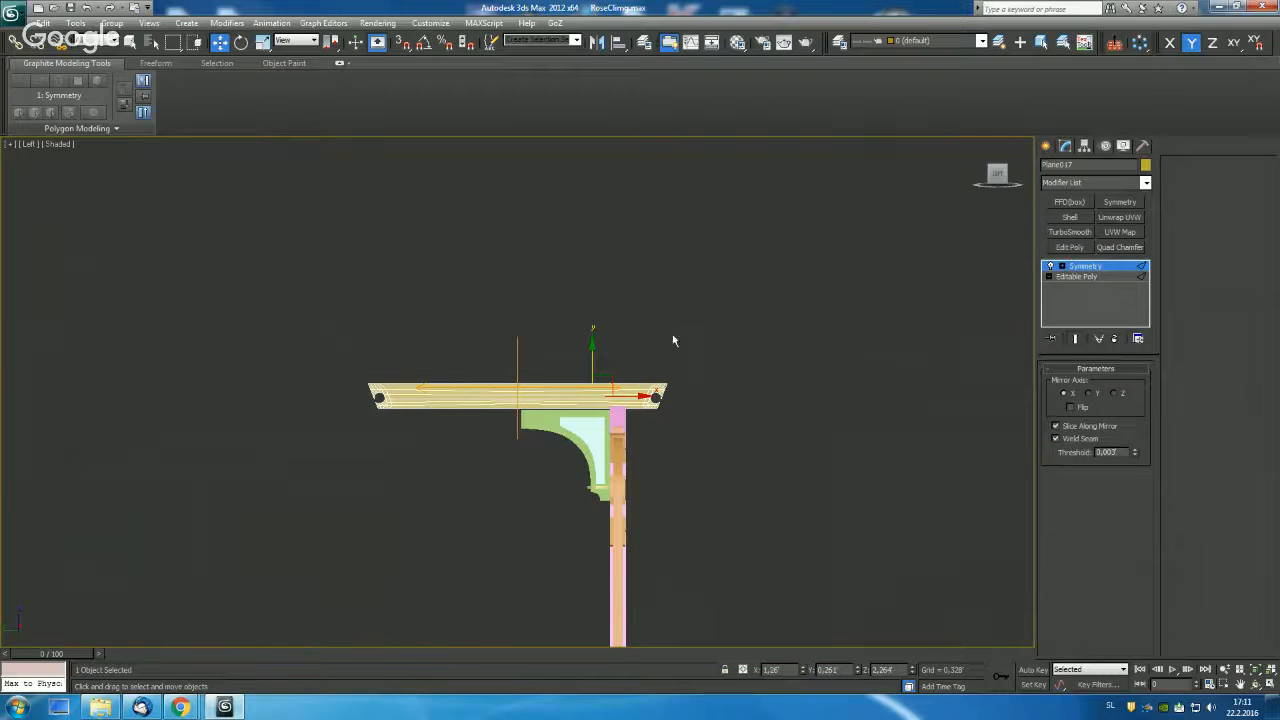
scroll(680, 289, up, 4)
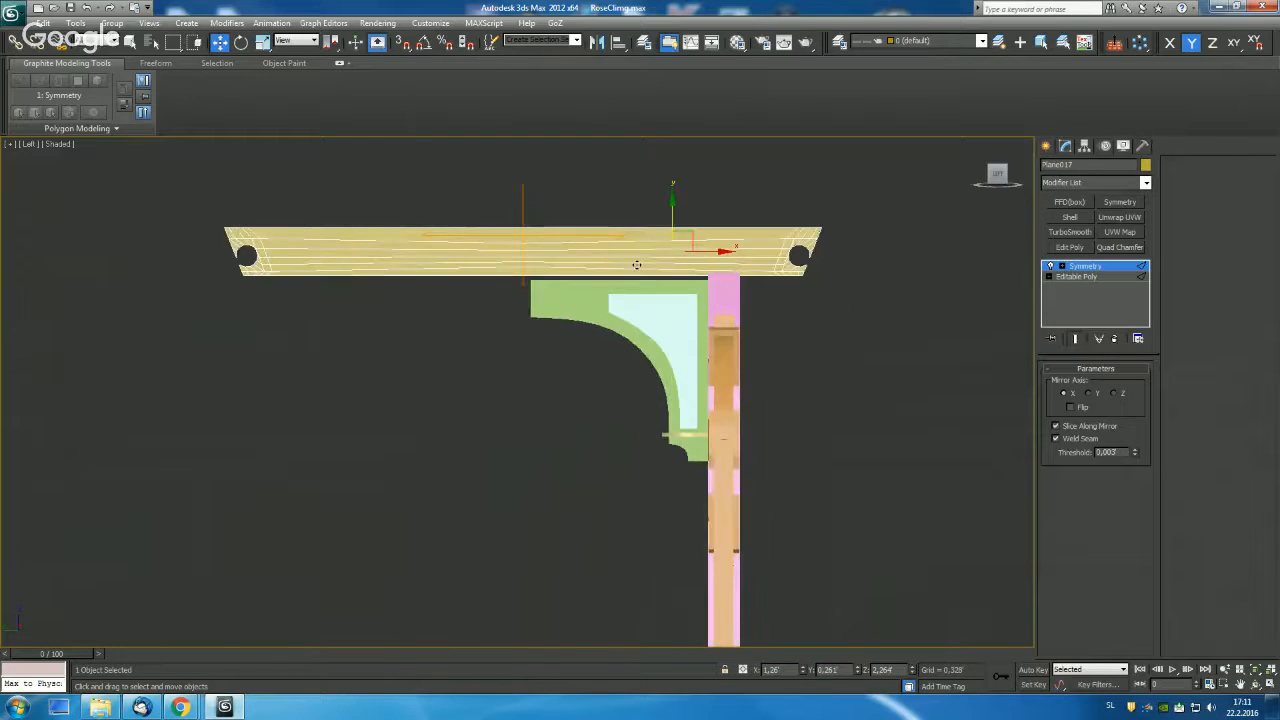
middle_drag(636, 265, 662, 329)
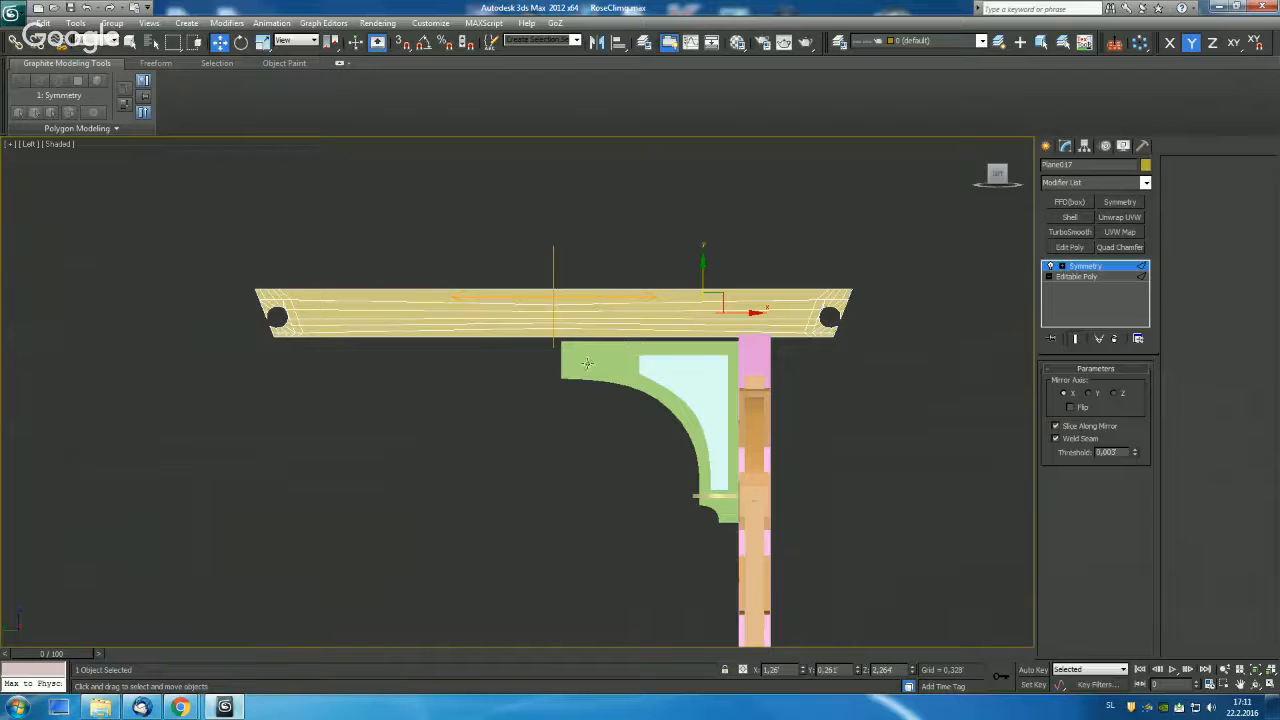
right_click(1076, 270)
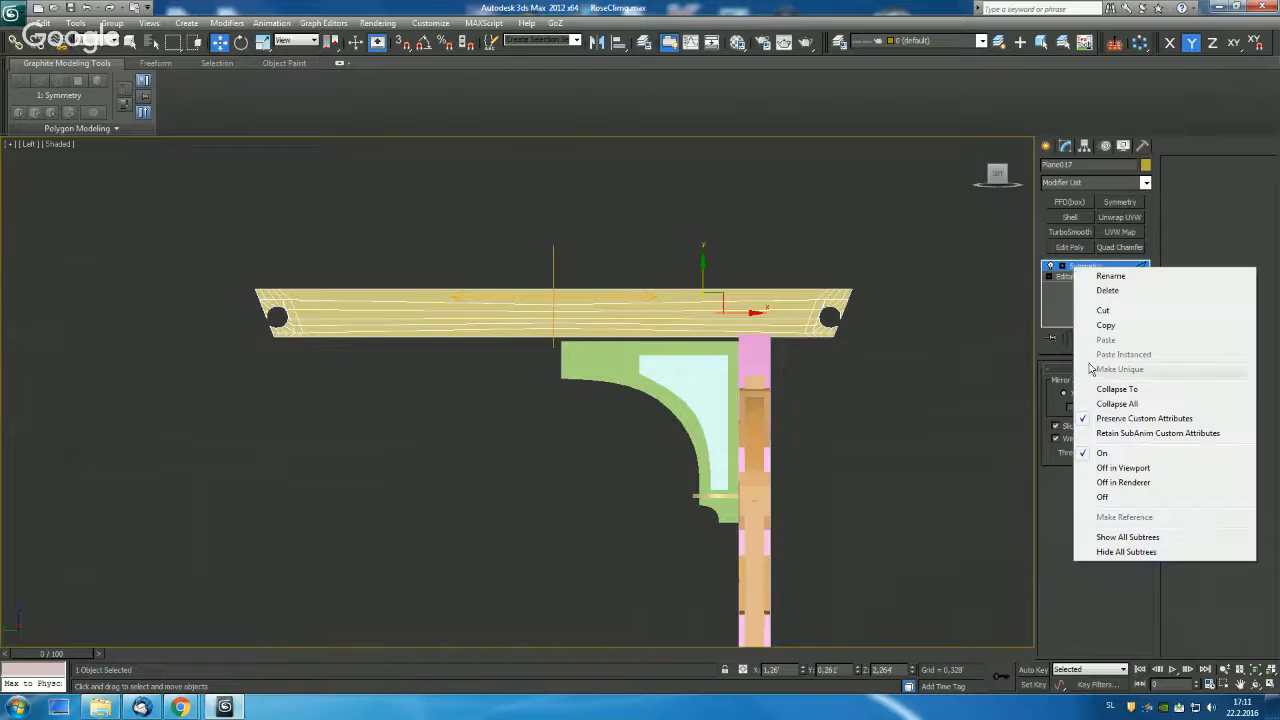
click(1076, 389)
click(1076, 386)
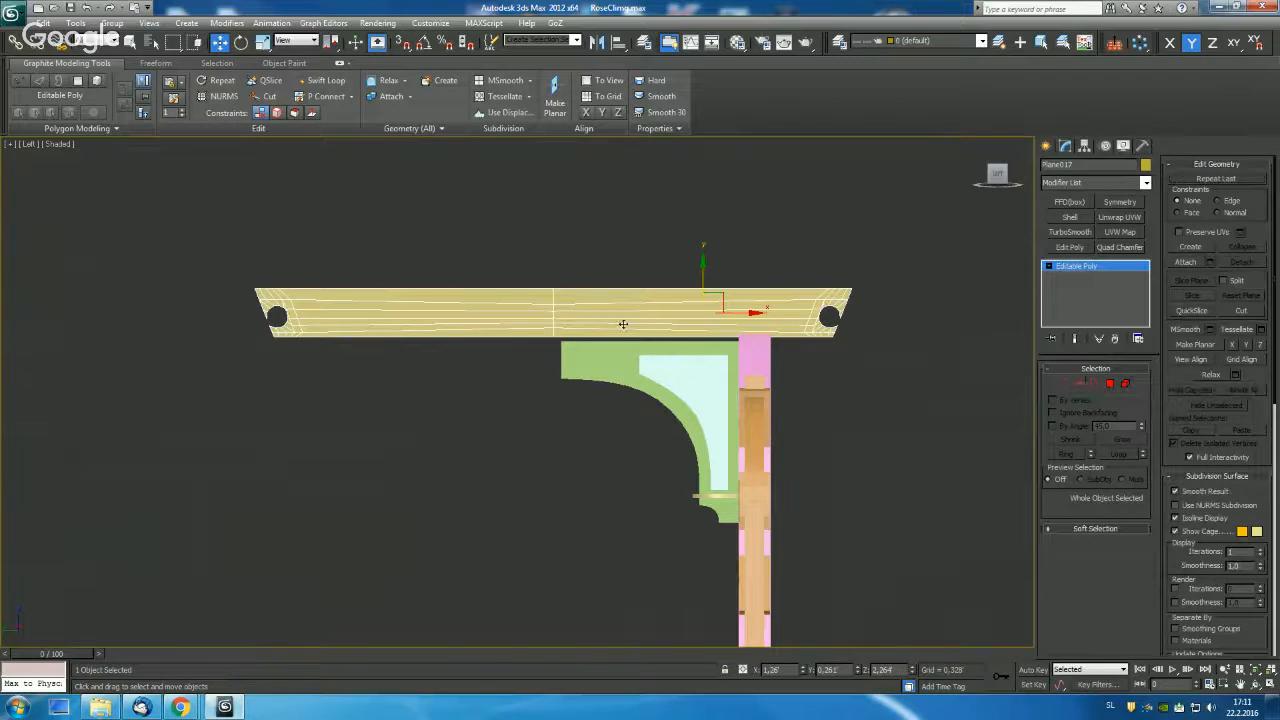
Remove the mirrored half of the beam, leaving only the original notched half above the post.
double_click(532, 289)
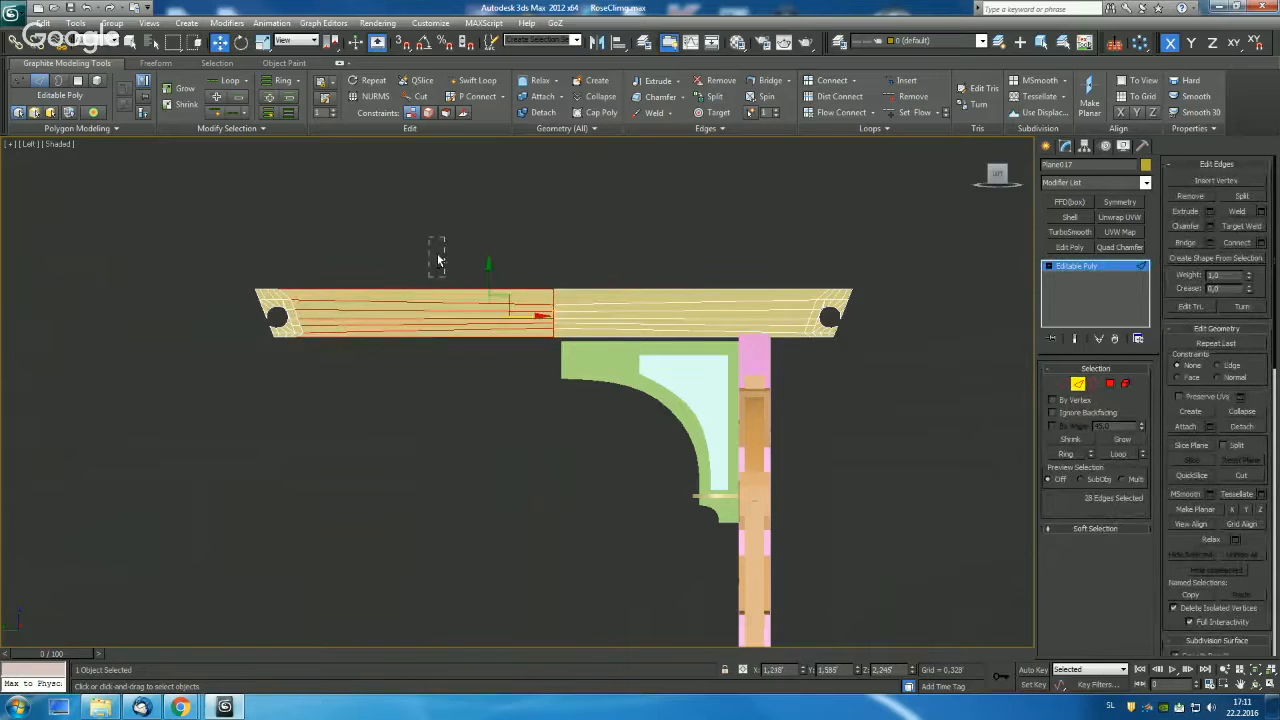
drag(438, 260, 440, 264)
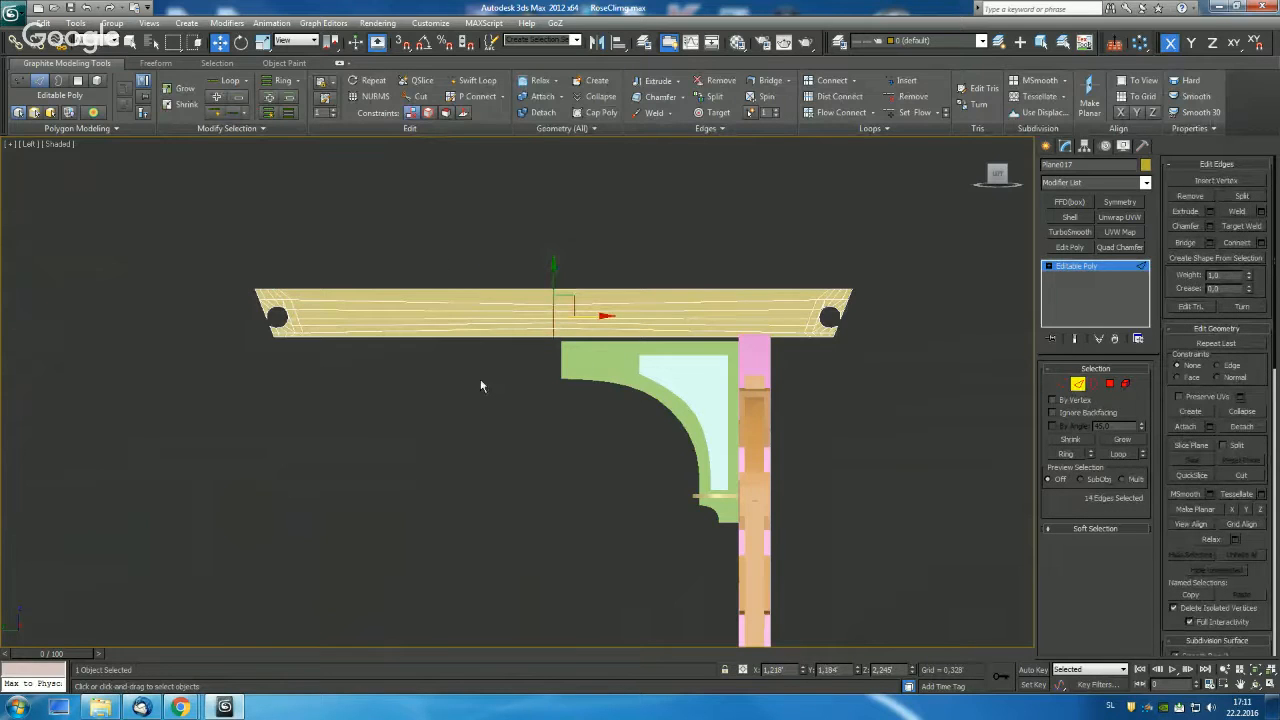
double_click(635, 306)
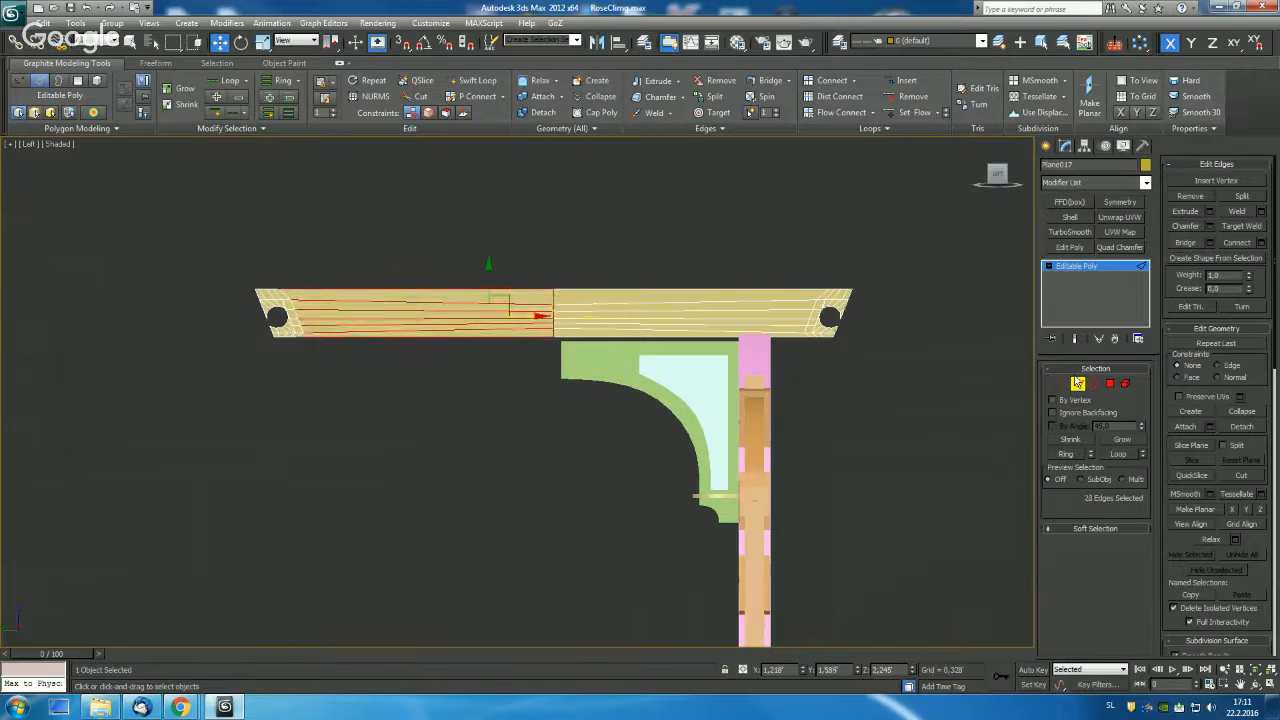
key(Delete)
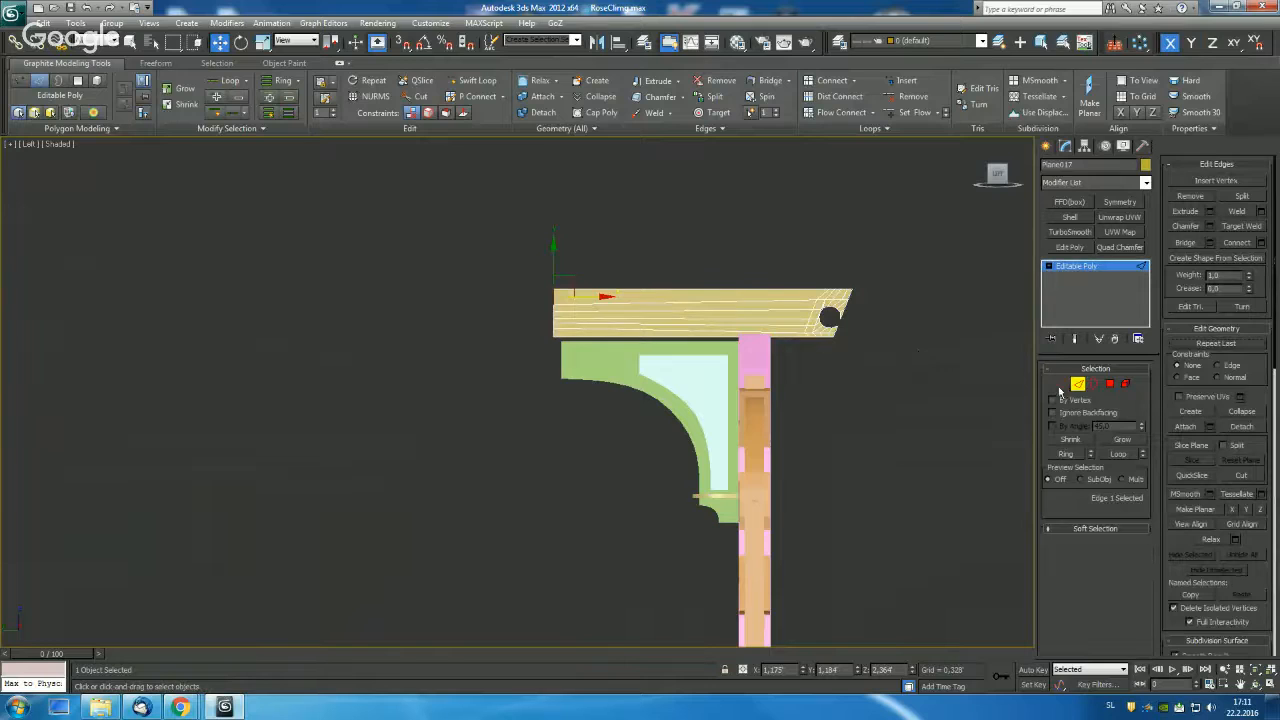
click(1077, 385)
Create a copy of the half beam rotated 90° so it runs crosswise to the original.
key(e)
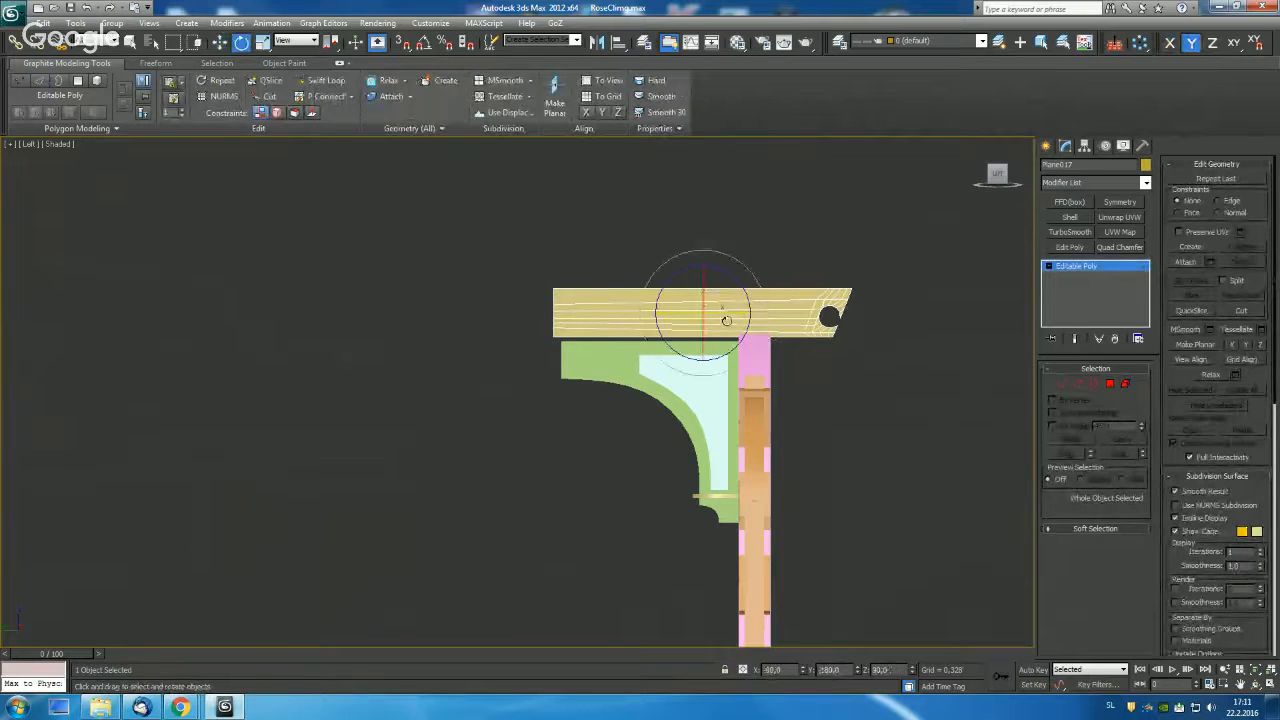
shift+drag(728, 314, 607, 315)
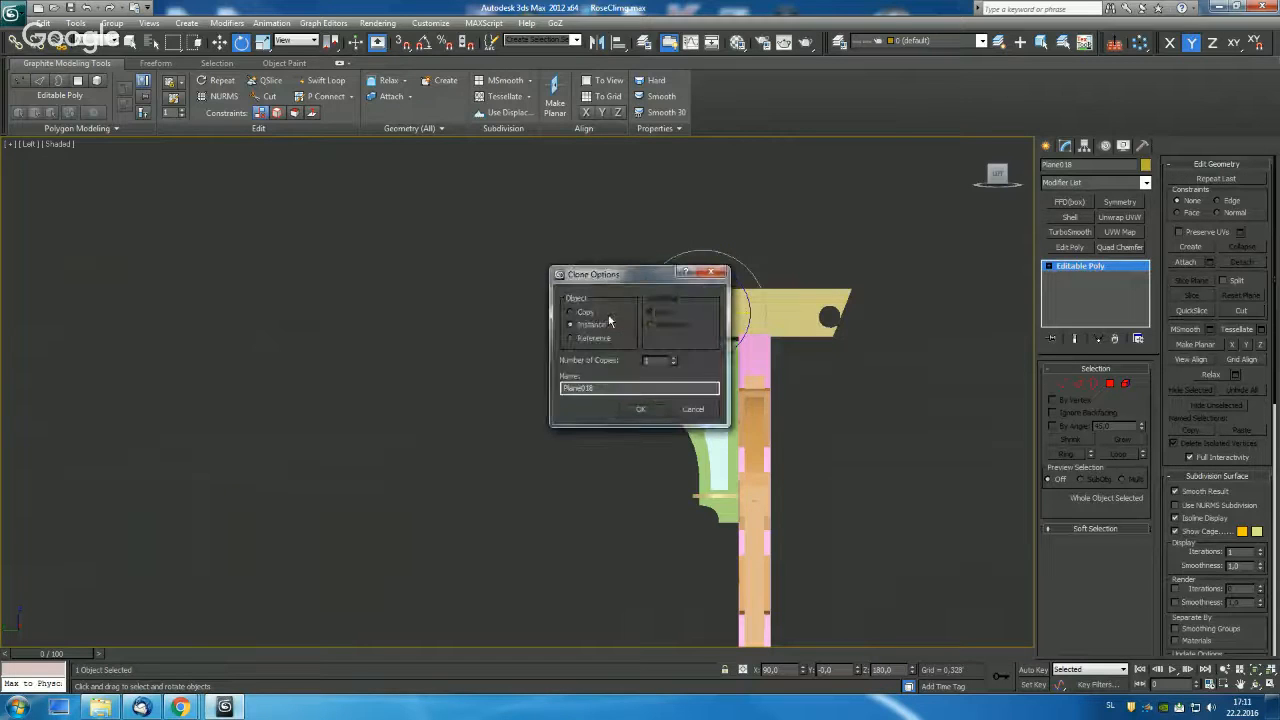
click(636, 409)
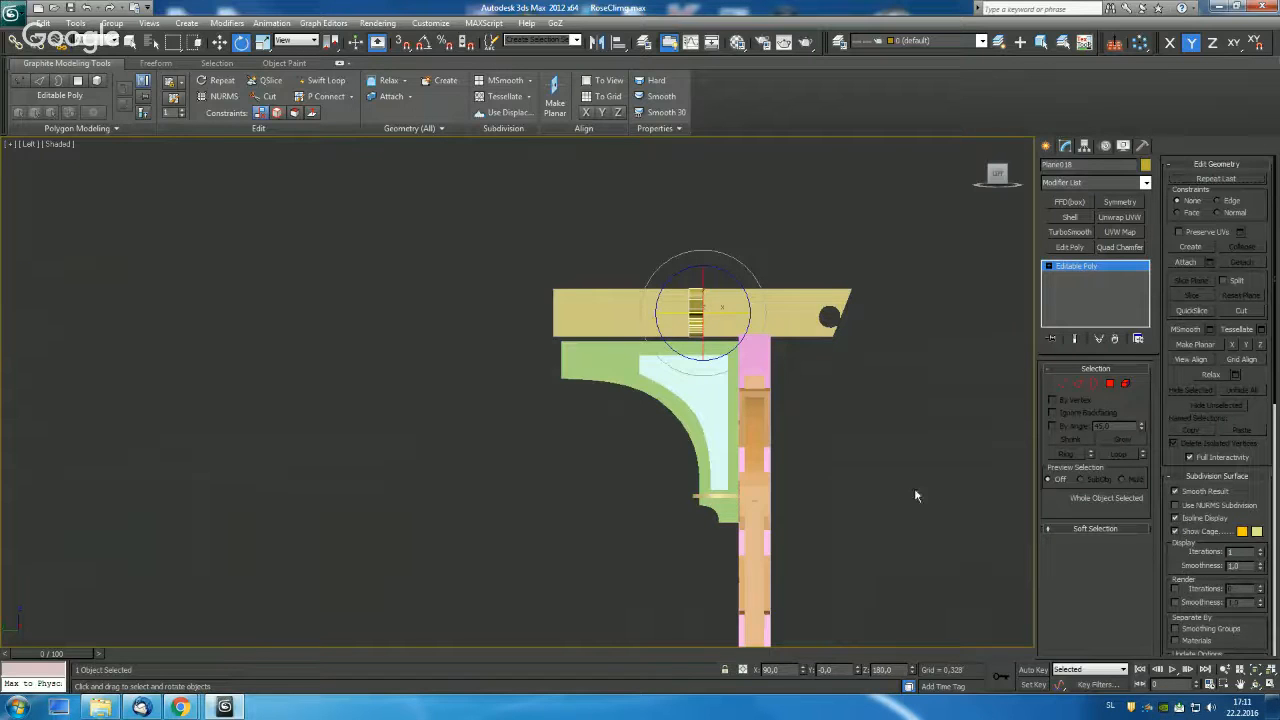
Move the copied beam over to the ring panel and set its Z rotation to 0.
alt+middle_drag(925, 429, 789, 399)
scroll(789, 399, down, 5)
scroll(754, 460, up, 3)
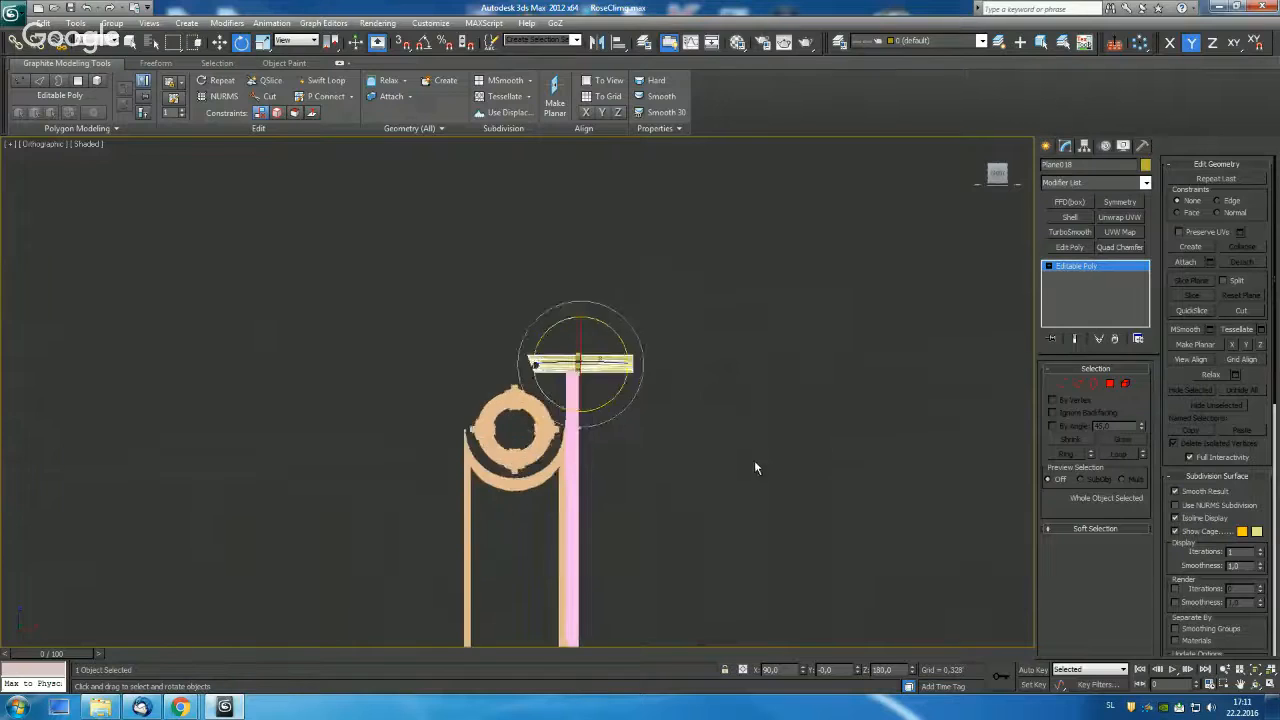
key(t)
scroll(745, 418, down, 4)
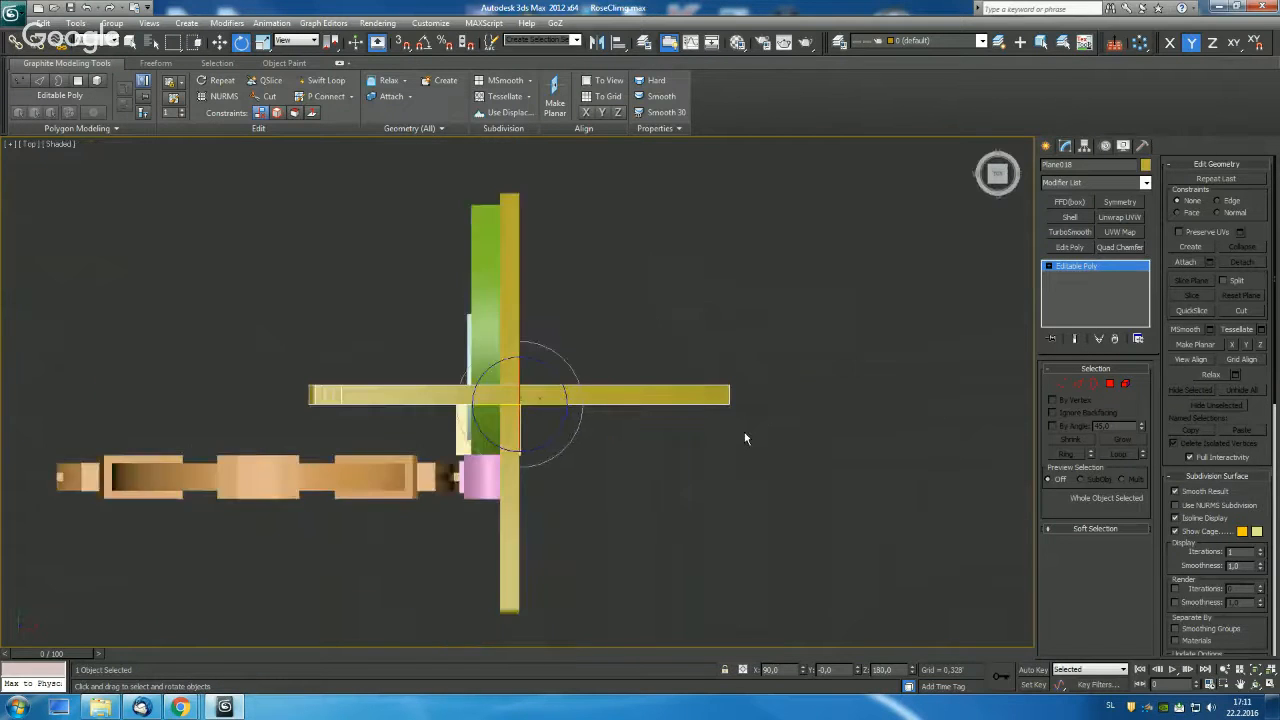
key(w)
drag(536, 389, 391, 508)
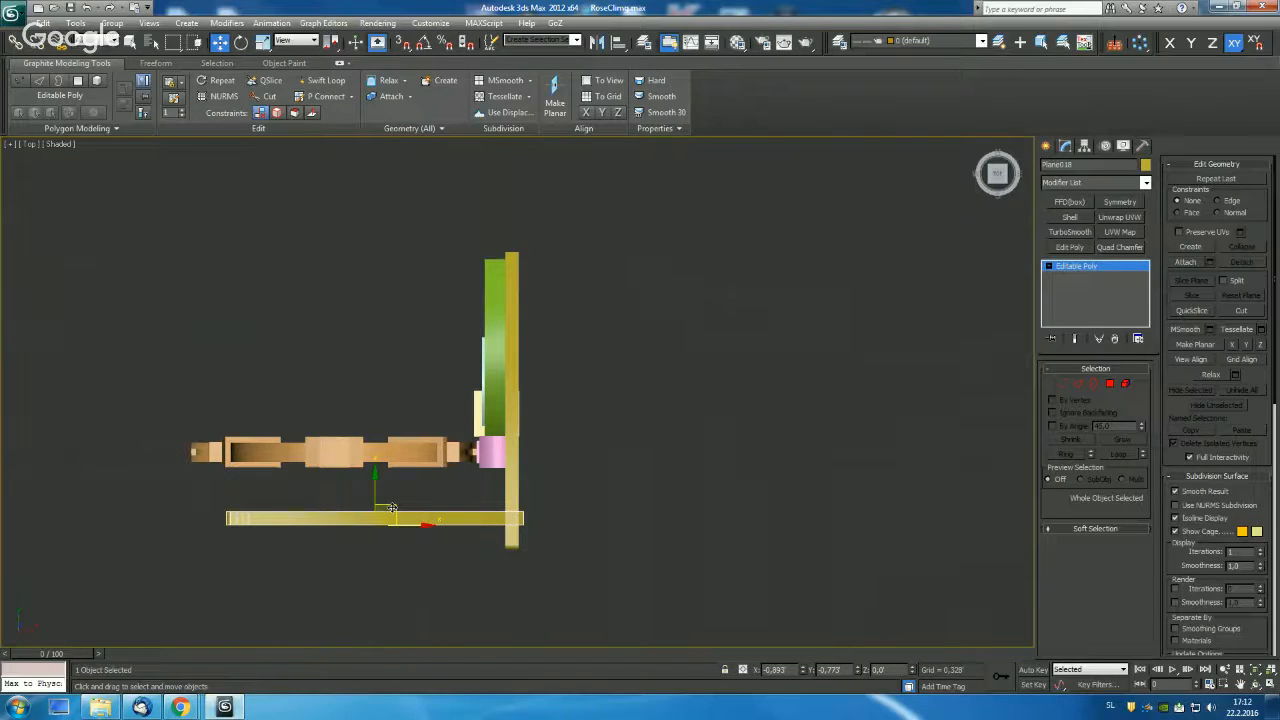
drag(391, 508, 350, 645)
key(e)
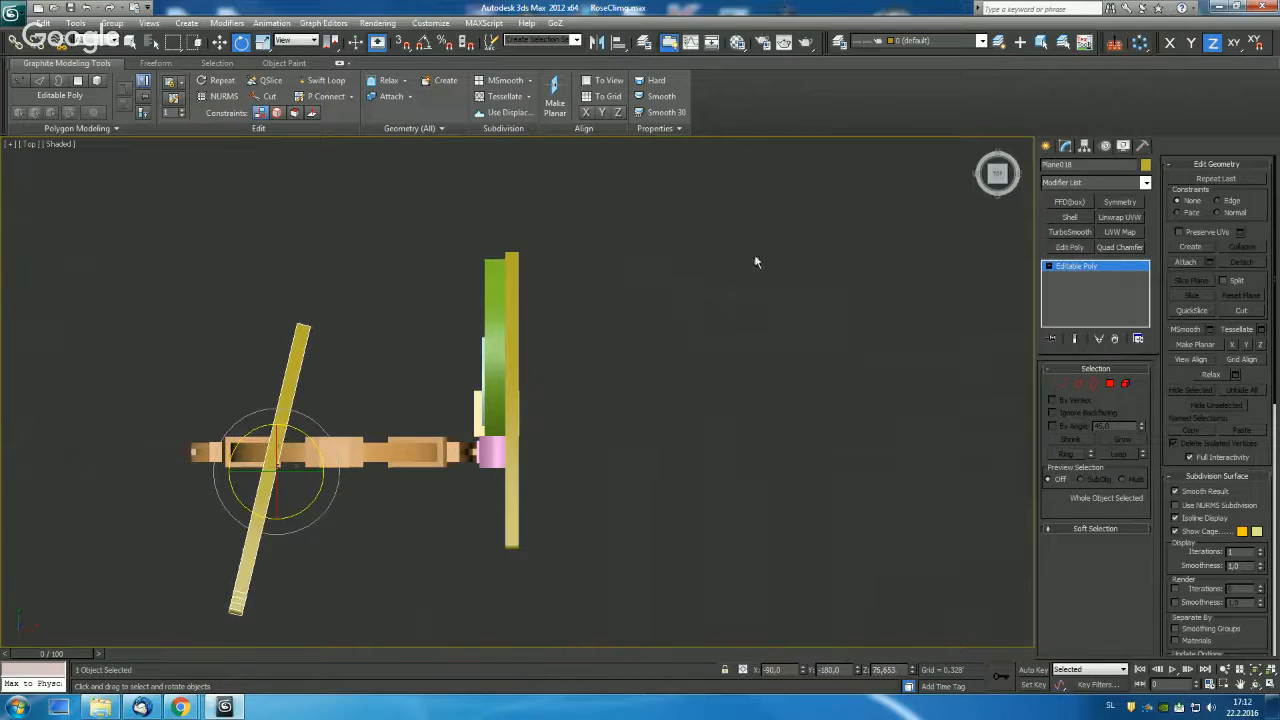
drag(898, 673, 851, 674)
text(0)
key(Return)
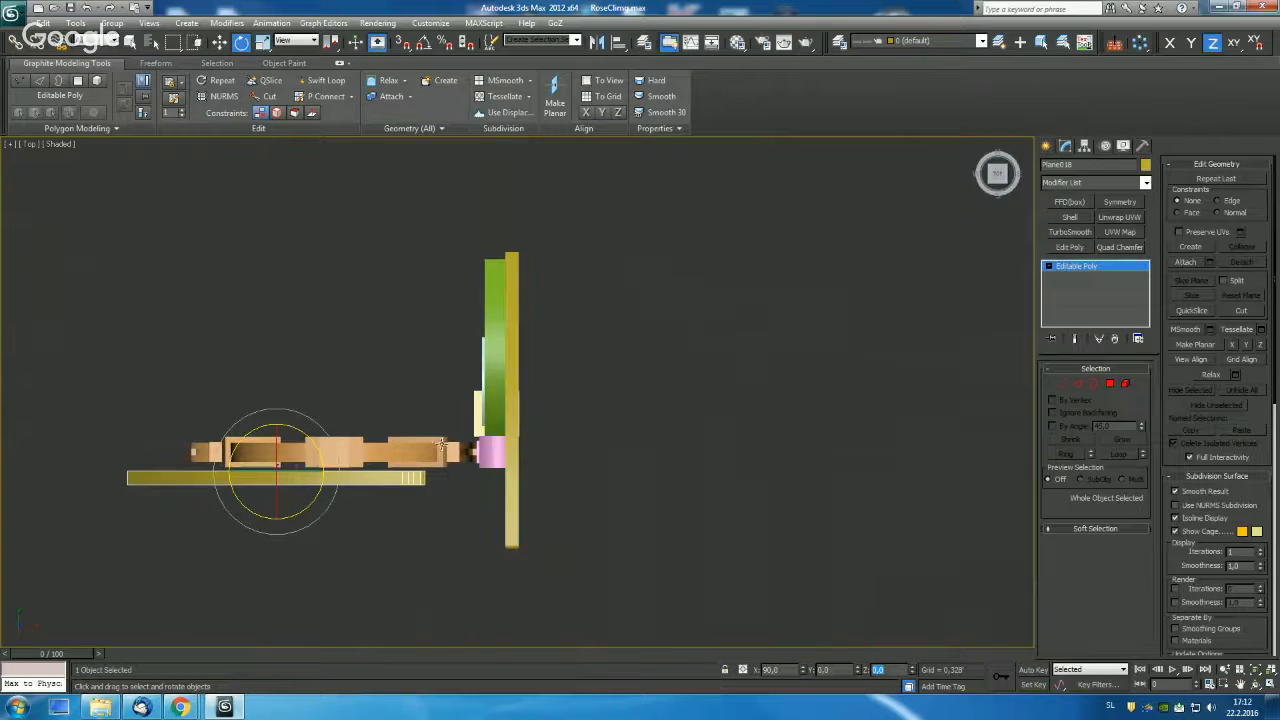
Move the copied beam against the front of the pink post, to about X 0.872' and Y -0.119', with its notched end overhanging.
key(w)
drag(297, 451, 447, 443)
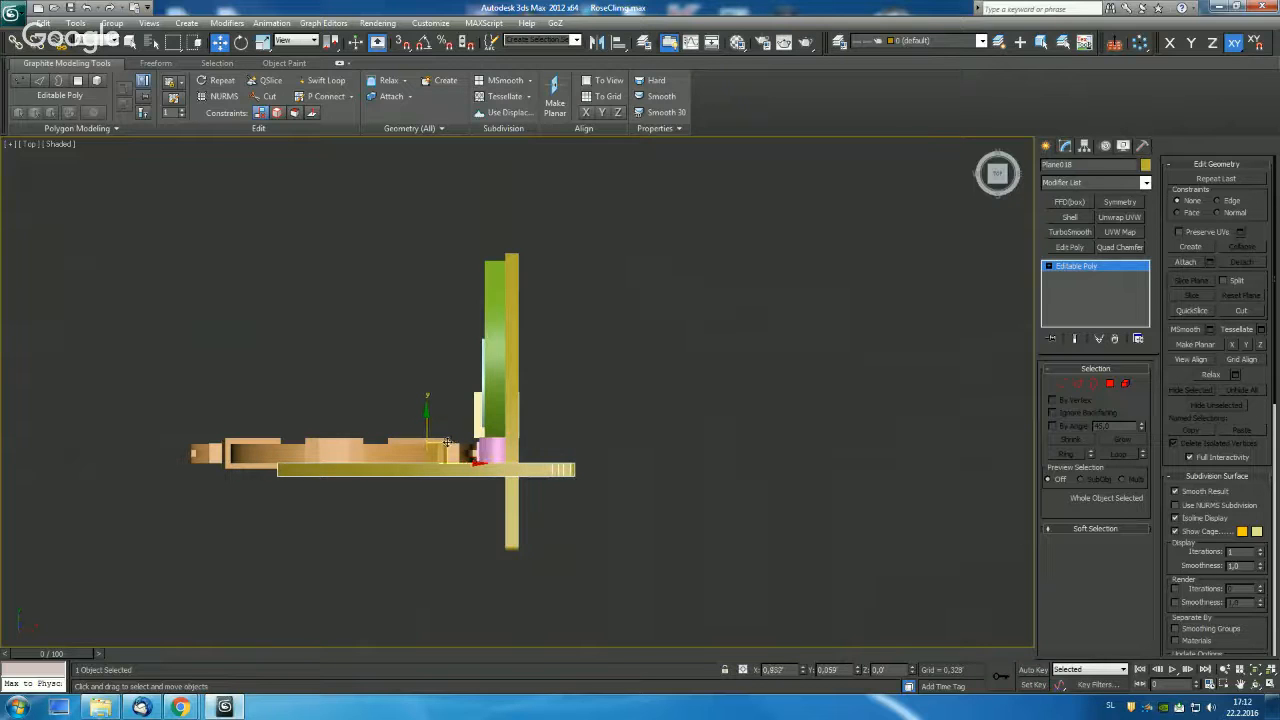
key(f)
key(z)
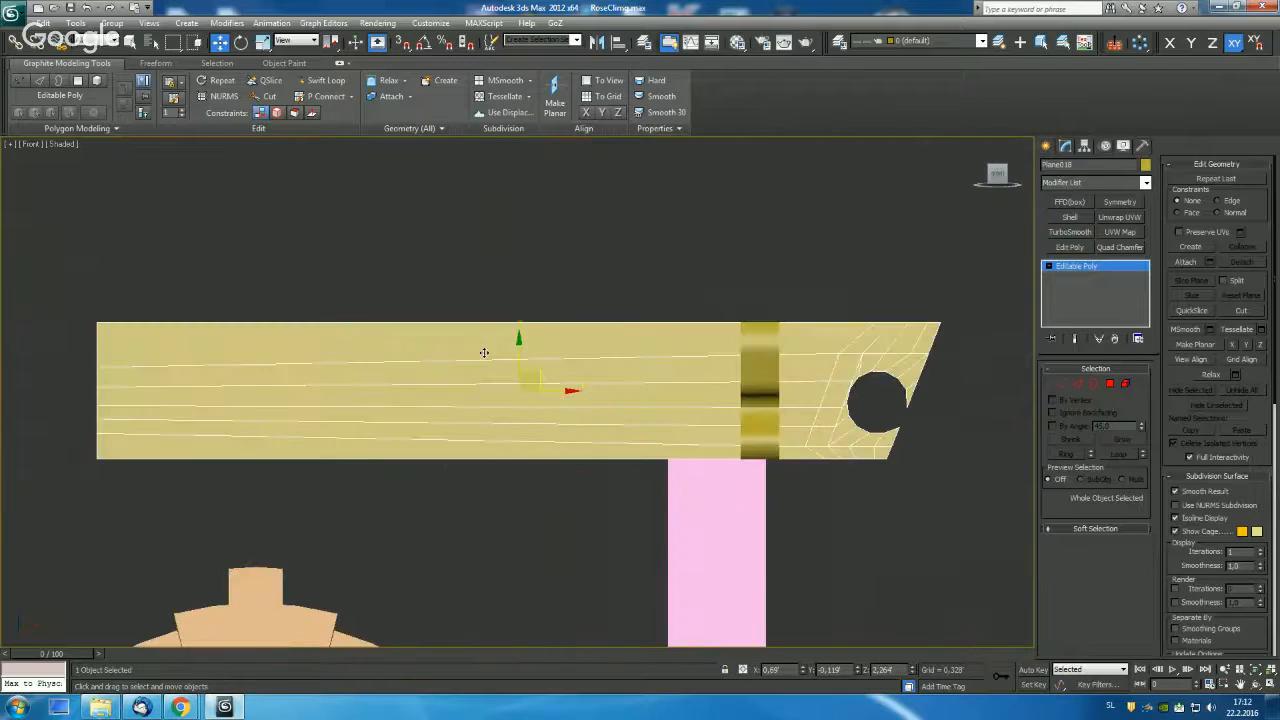
scroll(484, 352, down, 5)
middle_drag(402, 374, 432, 374)
key(1)
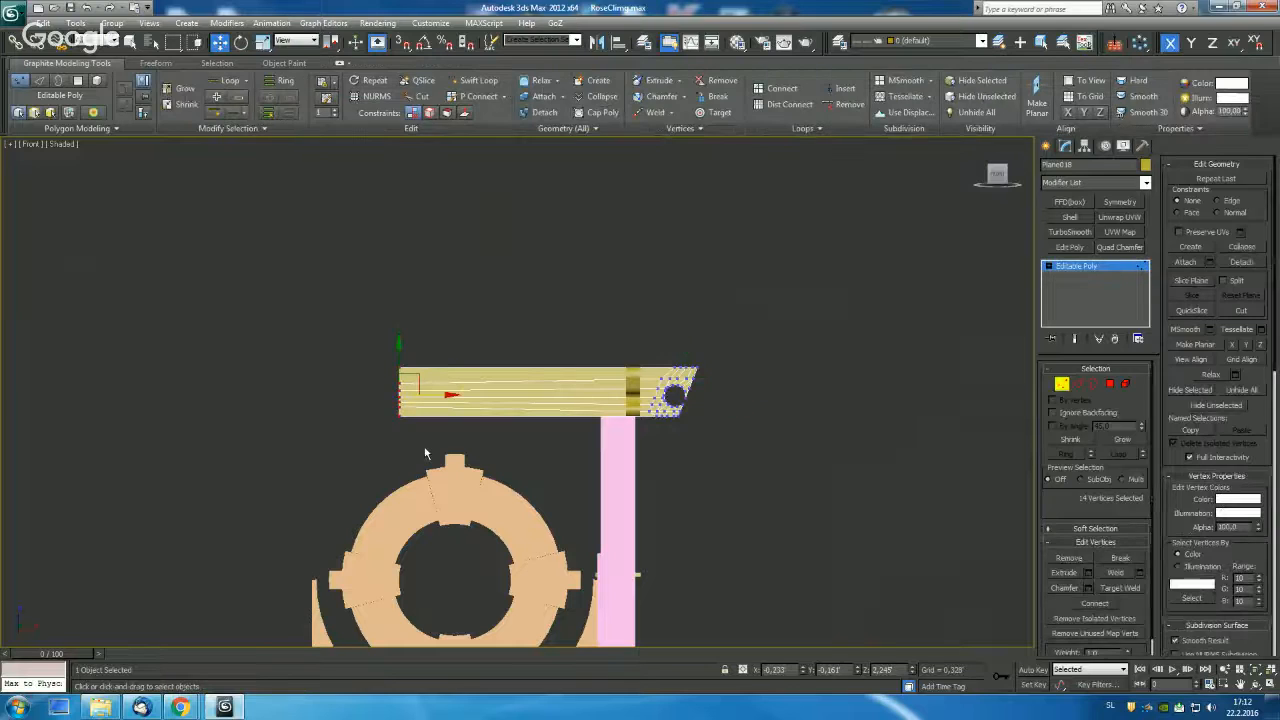
click(1062, 384)
drag(584, 389, 614, 389)
Turn on vertex snapping and move the copied beam's straight-end vertices along X to about 0.114', in line with the ring's centre.
key(1)
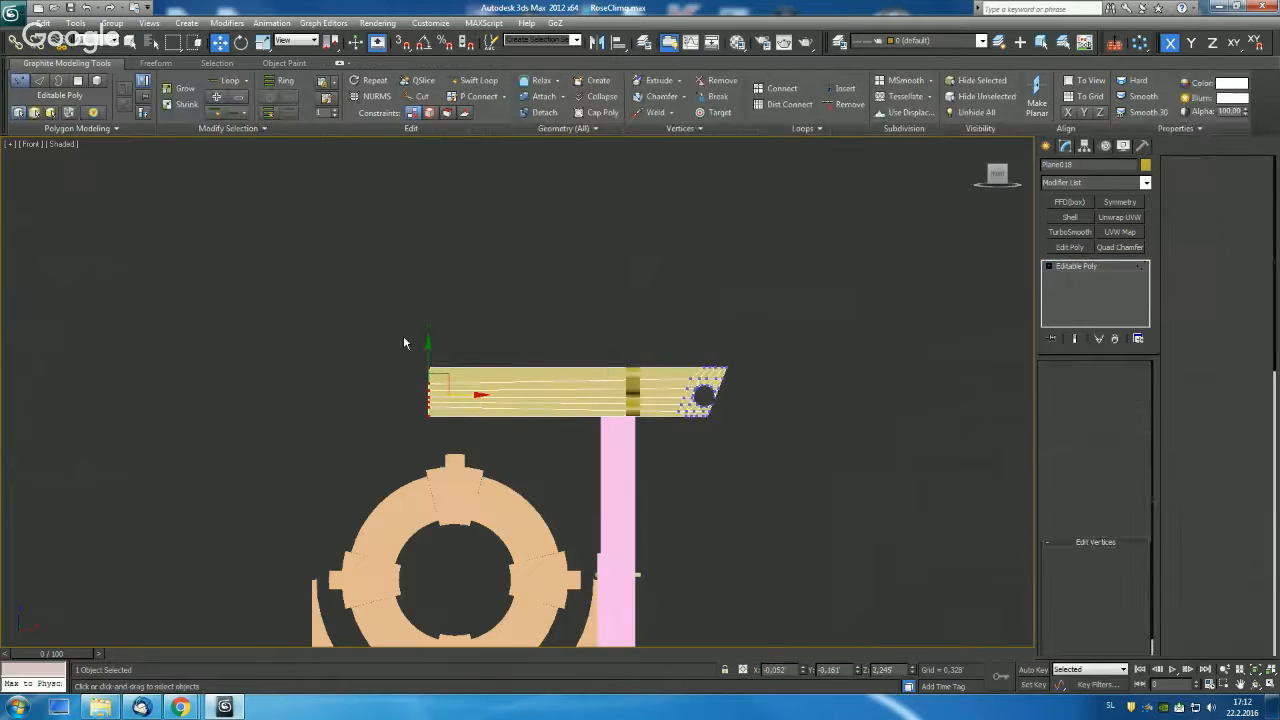
key(s)
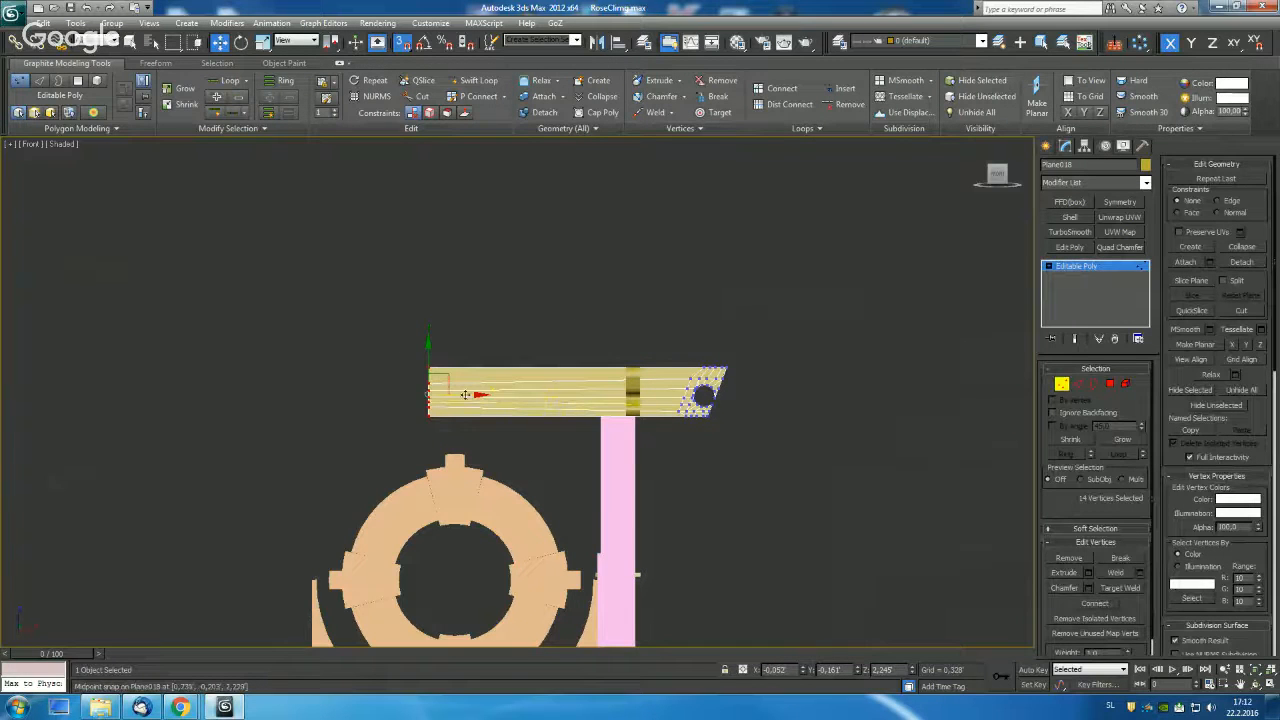
right_click(403, 42)
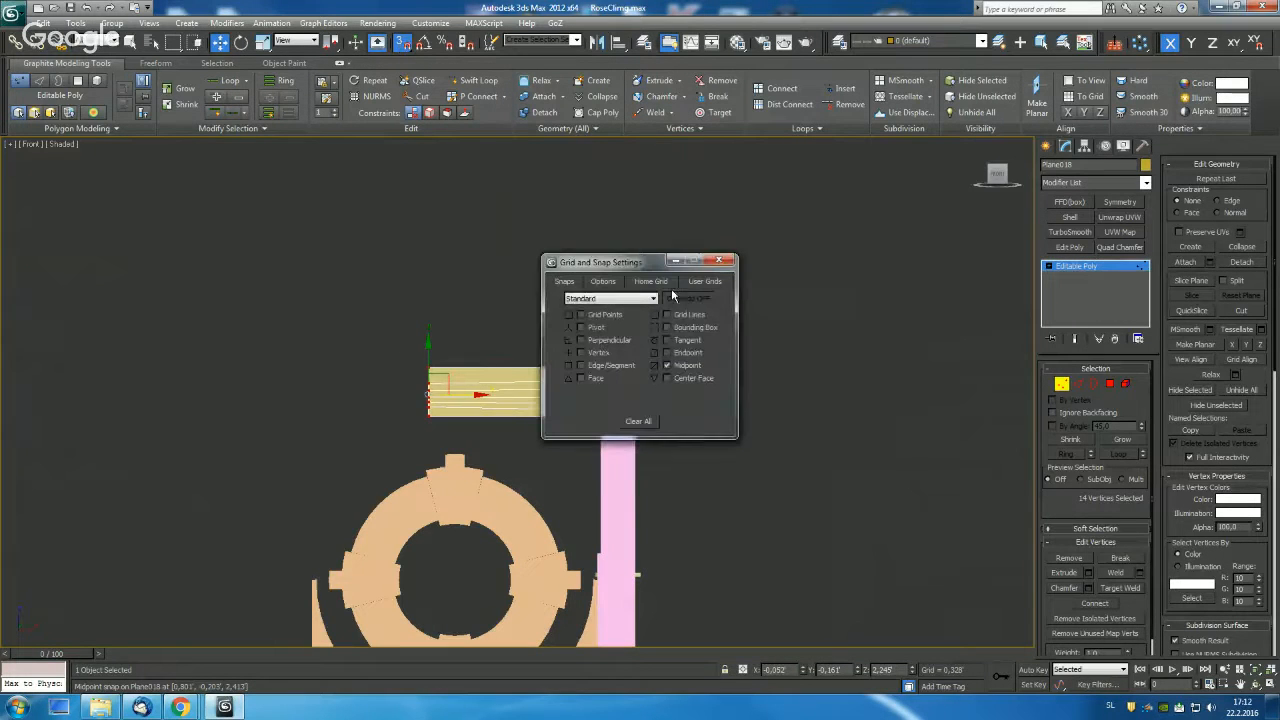
click(718, 261)
key(F4)
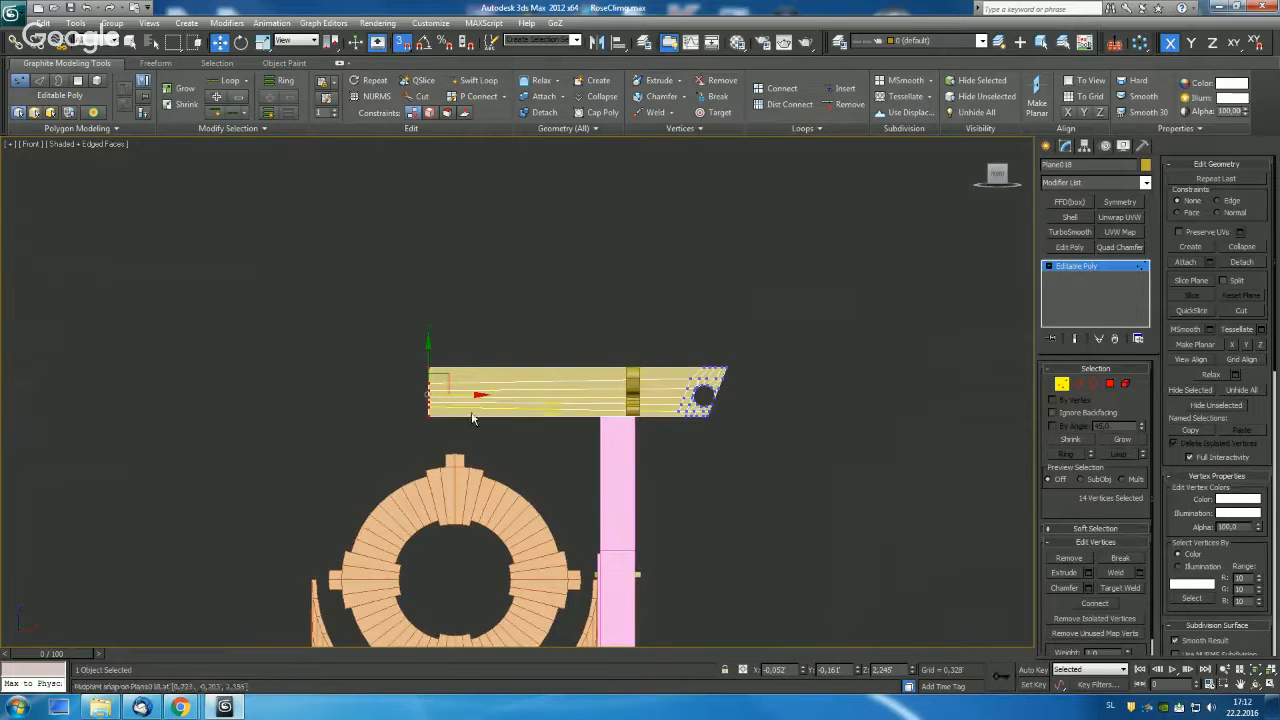
right_click(403, 42)
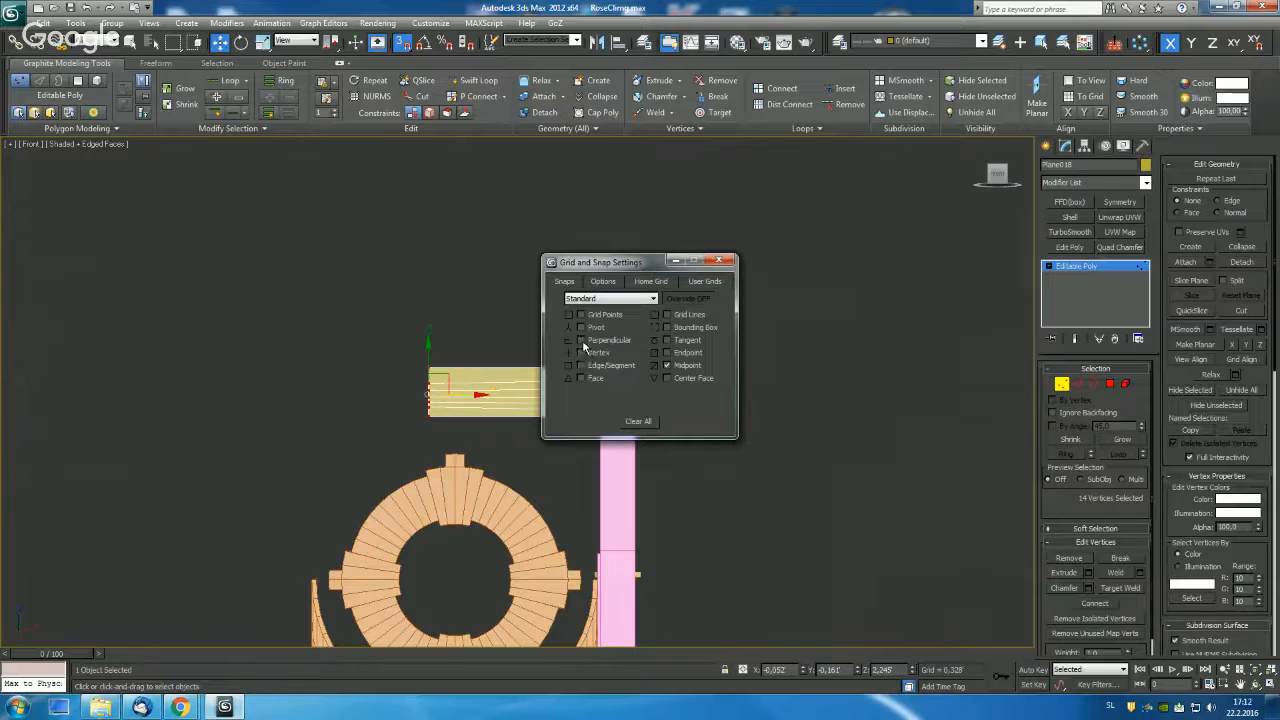
click(718, 261)
drag(469, 396, 496, 396)
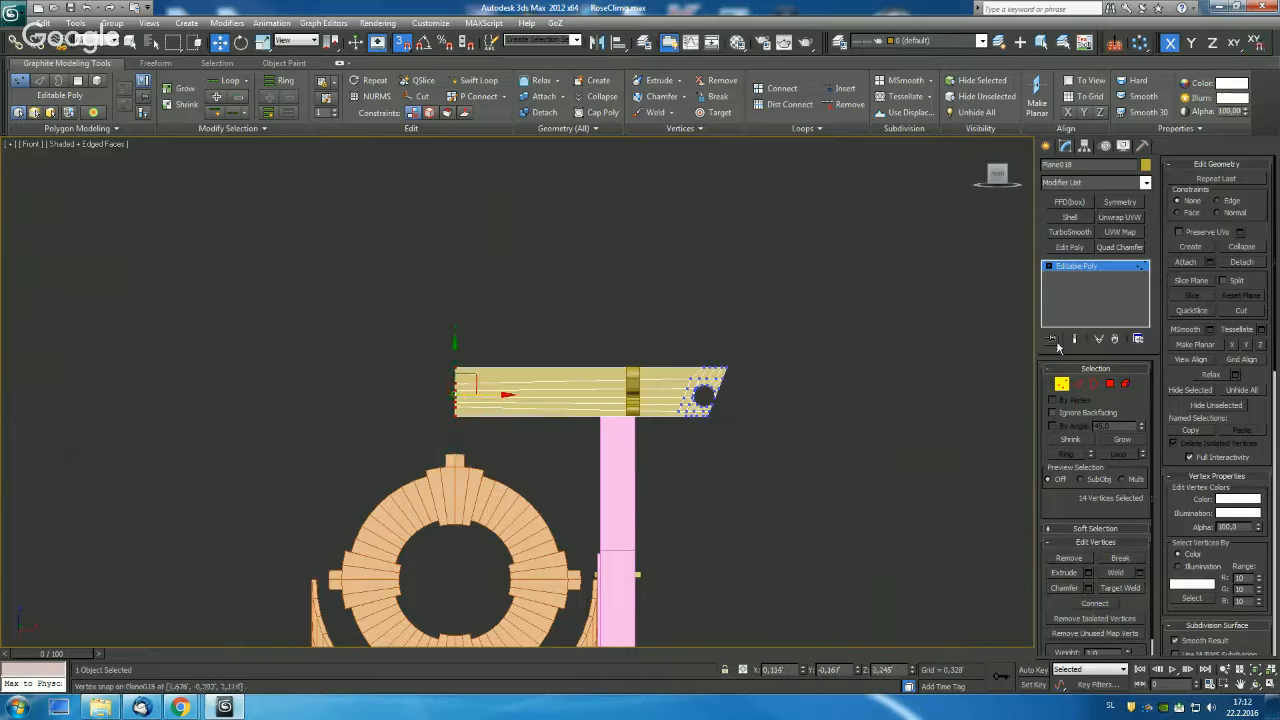
Mirror the beam on X with a Symmetry modifier from its straight-end edge and collapse it into the Editable Poly.
key(2)
scroll(528, 405, up, 4)
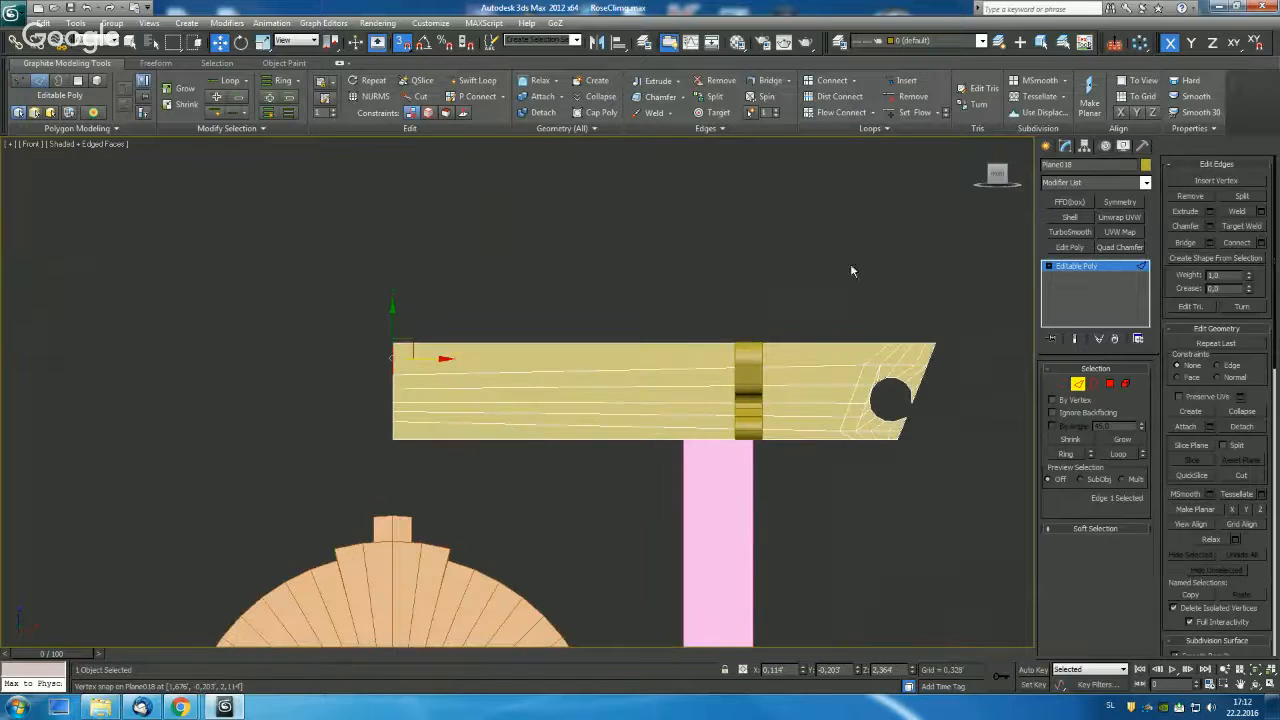
click(1120, 203)
scroll(674, 246, down, 5)
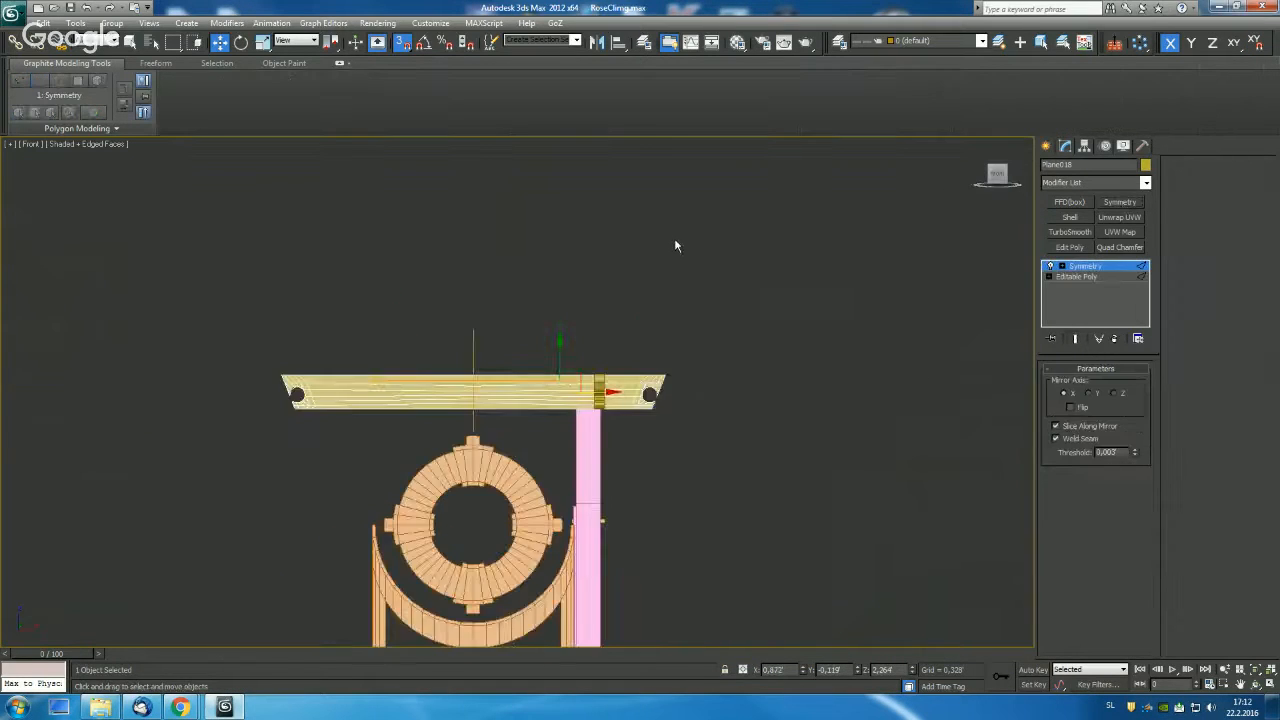
right_click(1088, 277)
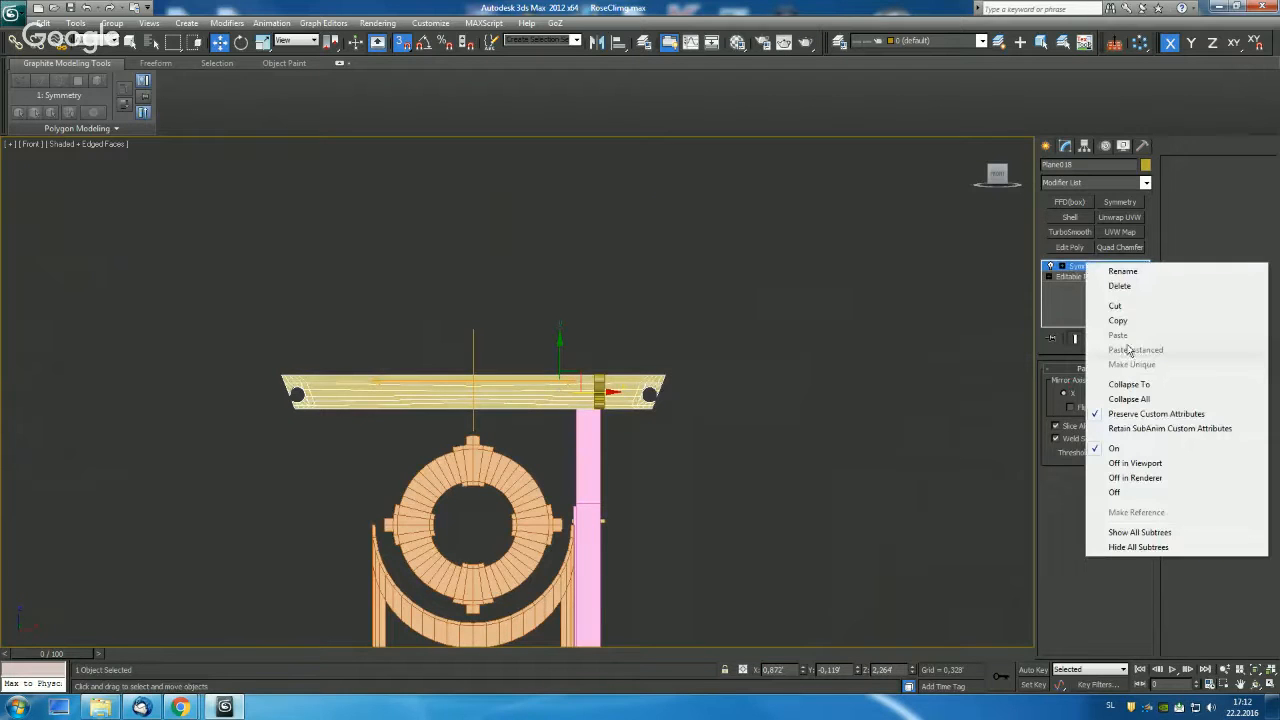
click(1130, 385)
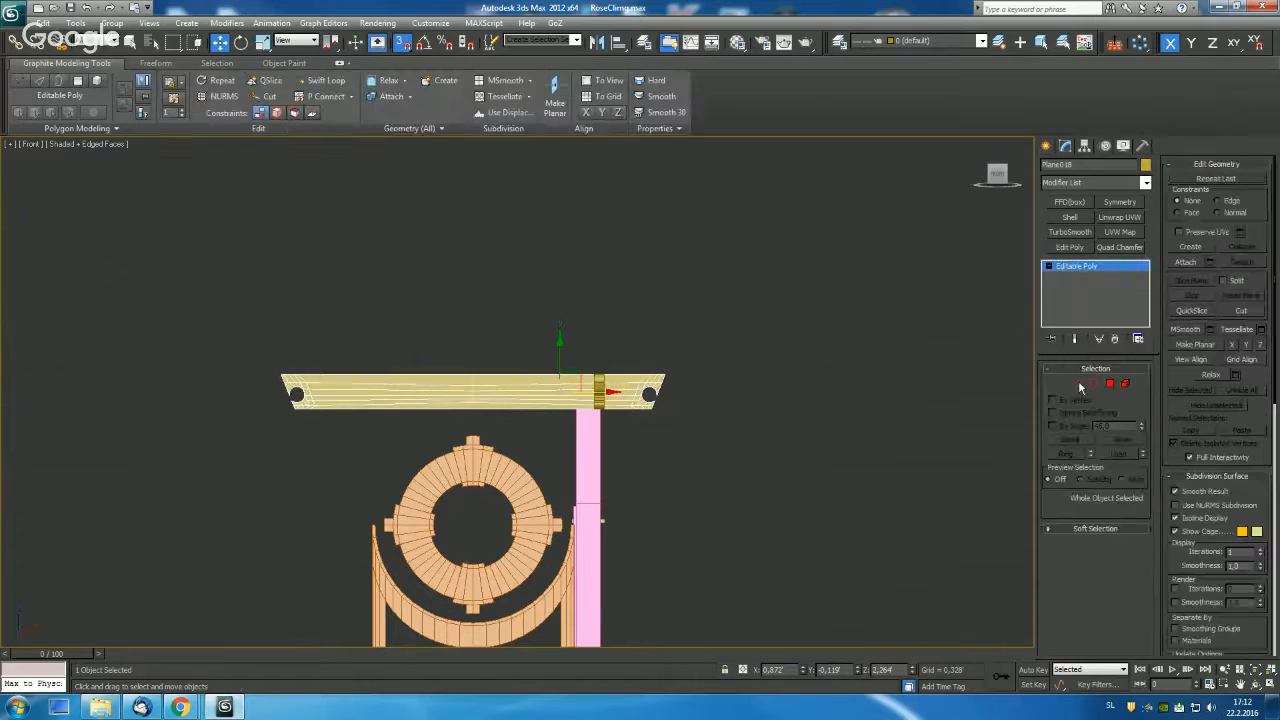
Remove the seam edges at the middle of the mirrored beam together with their vertices.
drag(427, 328, 502, 432)
alt+drag(392, 316, 452, 430)
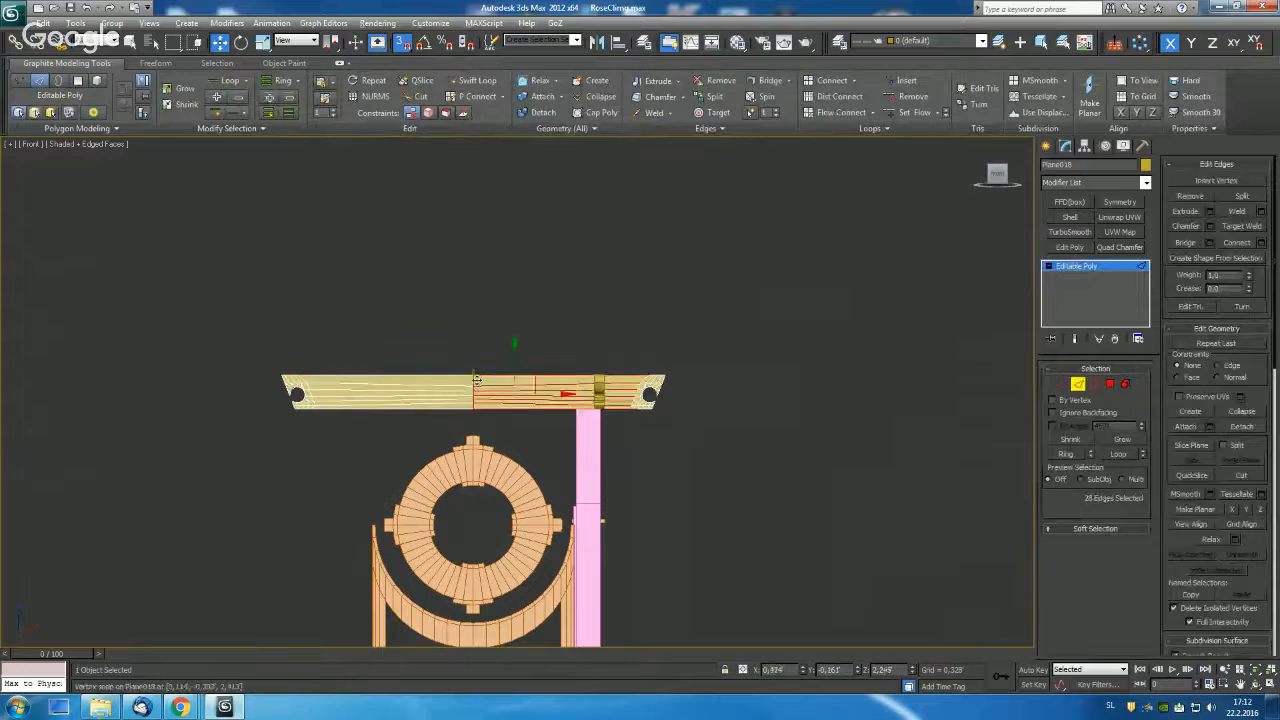
alt+drag(516, 330, 571, 420)
key(ctrl+BackSpace)
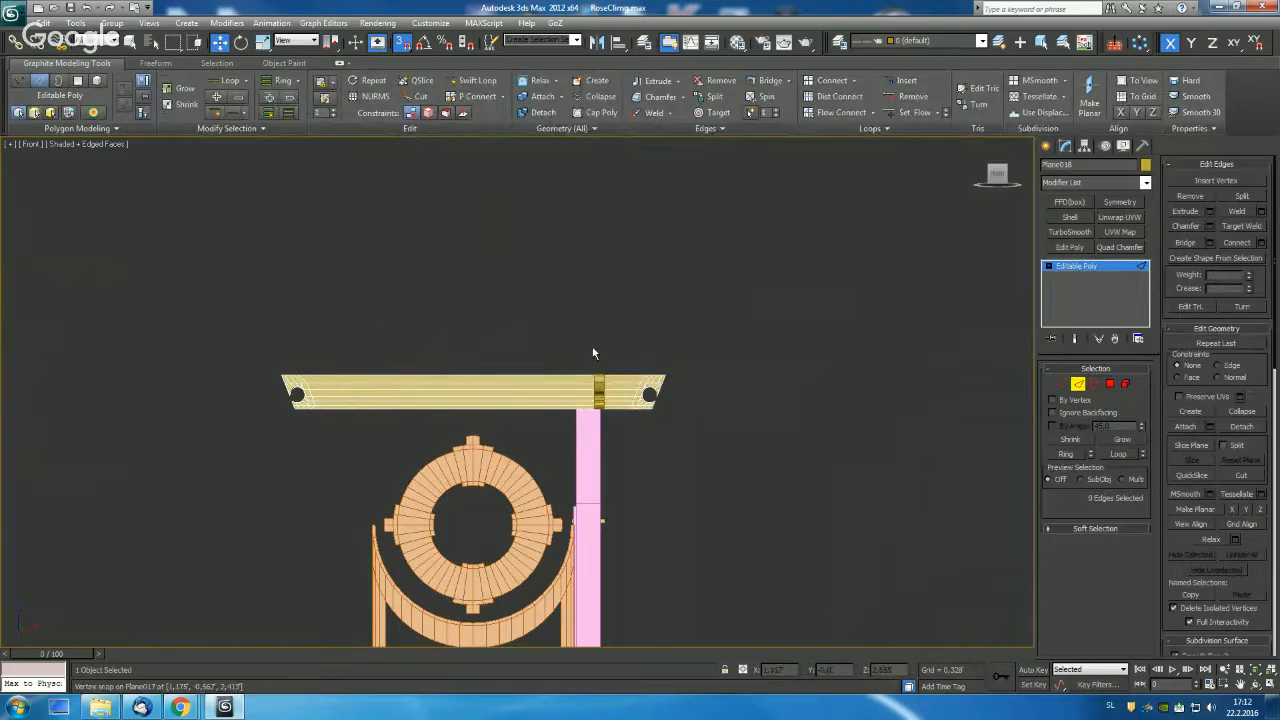
Clone the mirrored front beam along Y to the back of the pink post, at about Y 0.072'.
key(t)
scroll(563, 324, up, 5)
scroll(514, 354, down, 4)
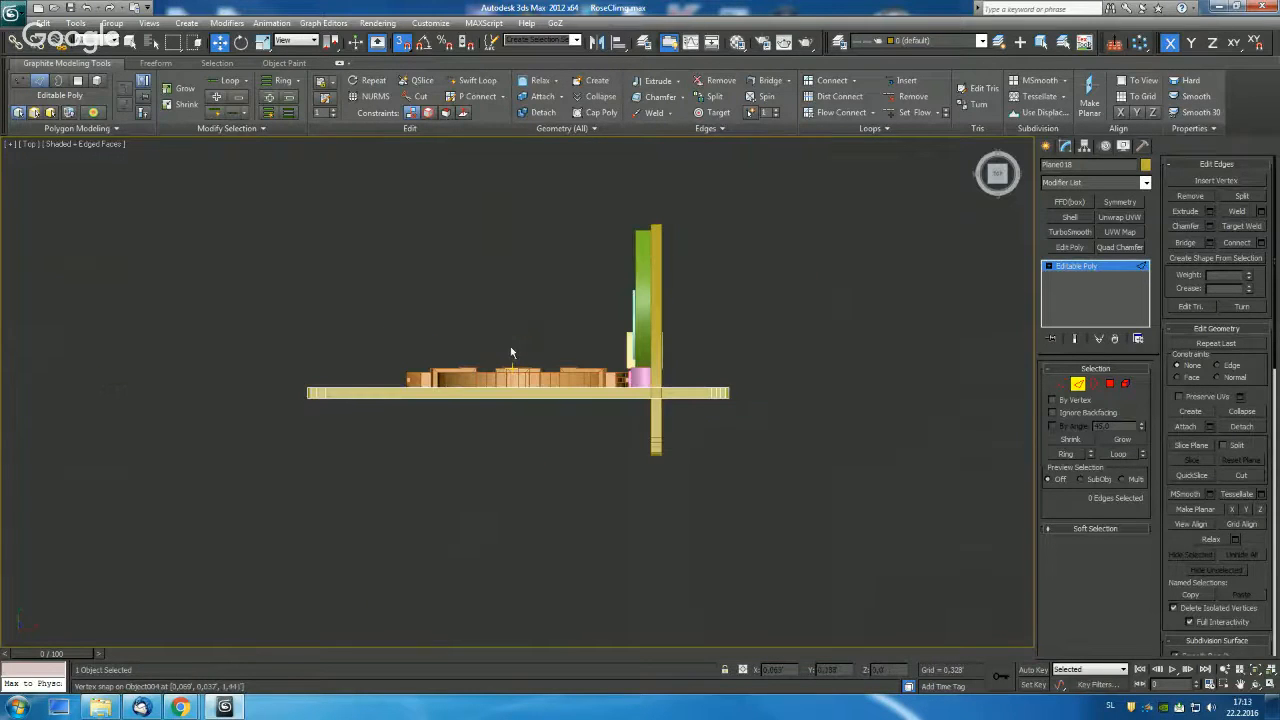
click(520, 398)
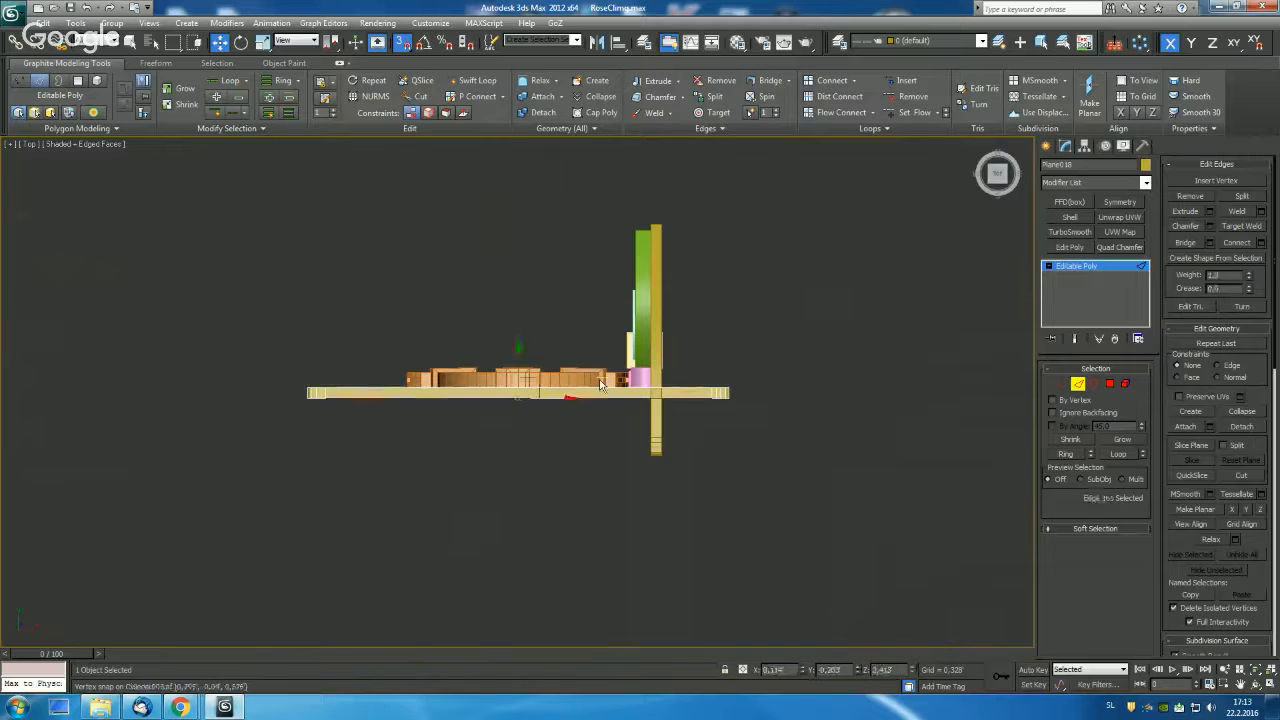
scroll(601, 375, up, 2)
click(519, 354)
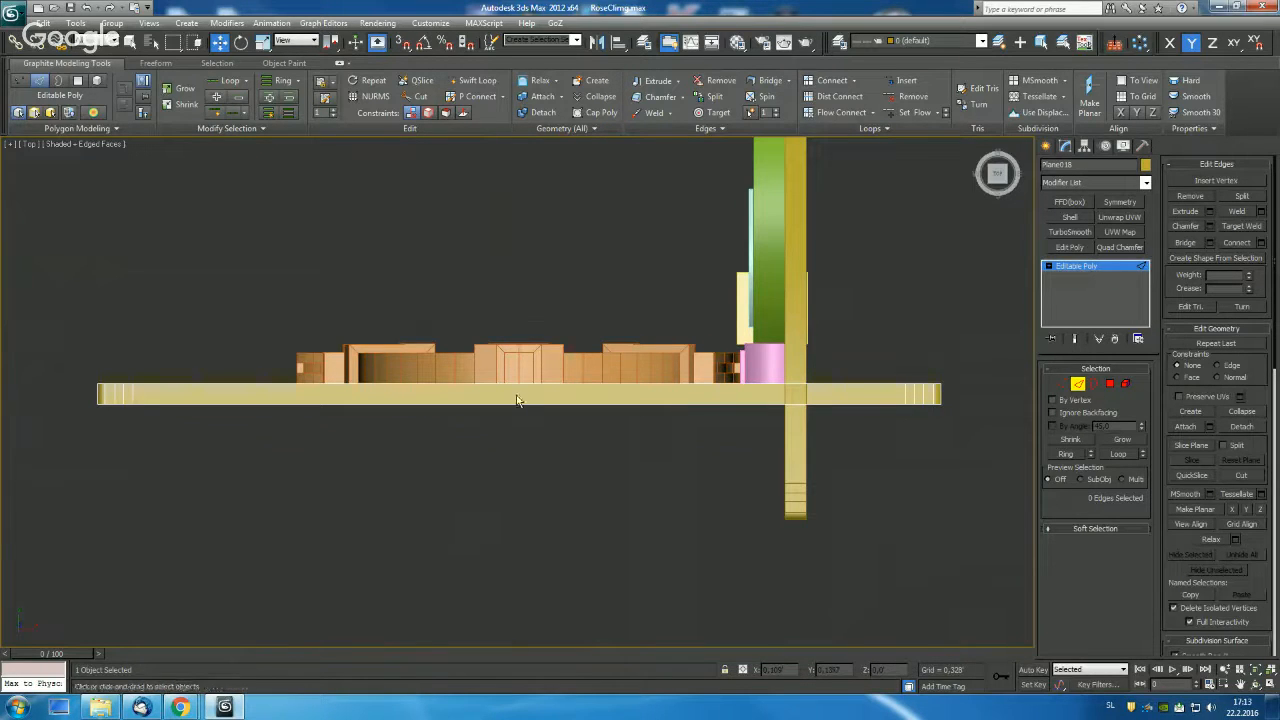
key(alt+x)
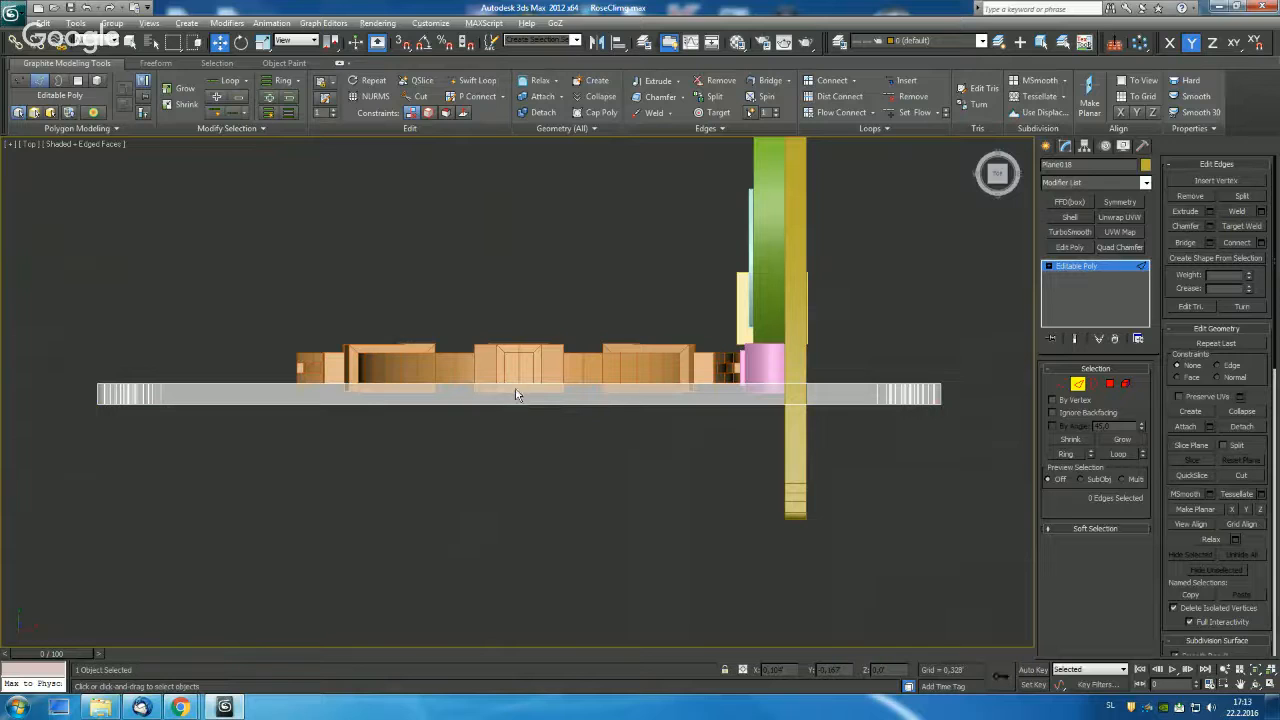
click(1078, 385)
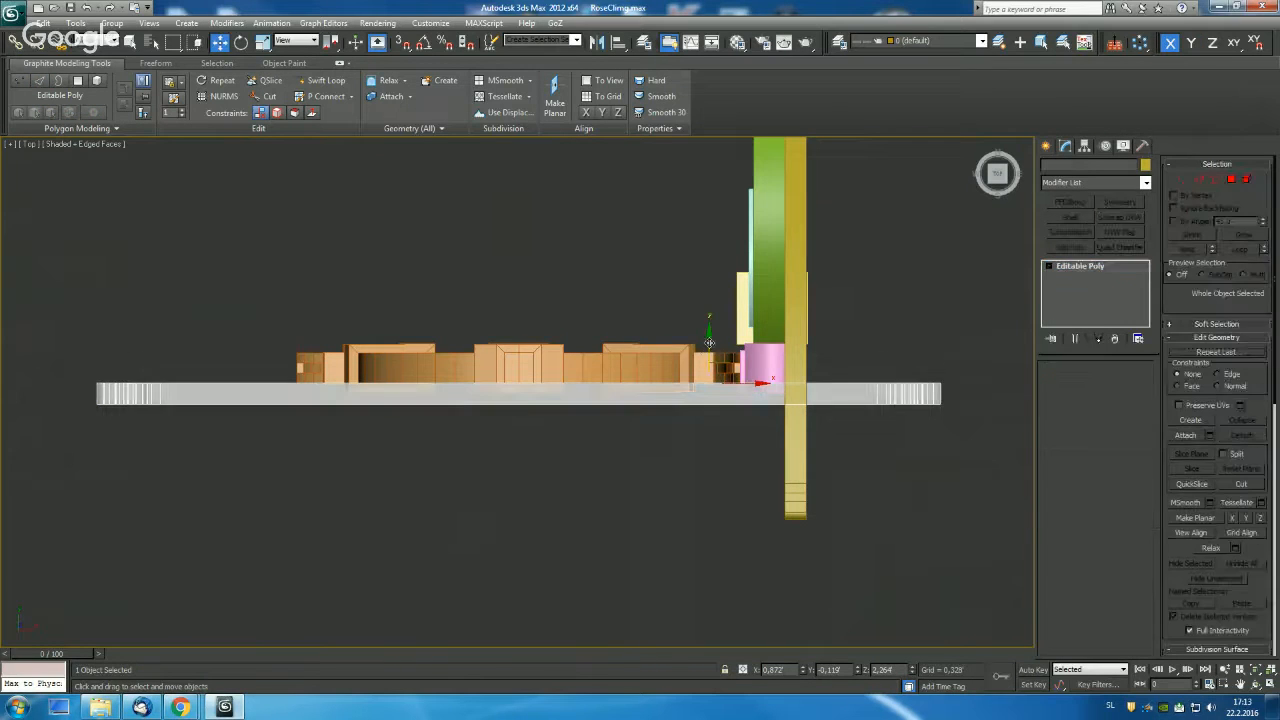
shift+drag(709, 343, 706, 301)
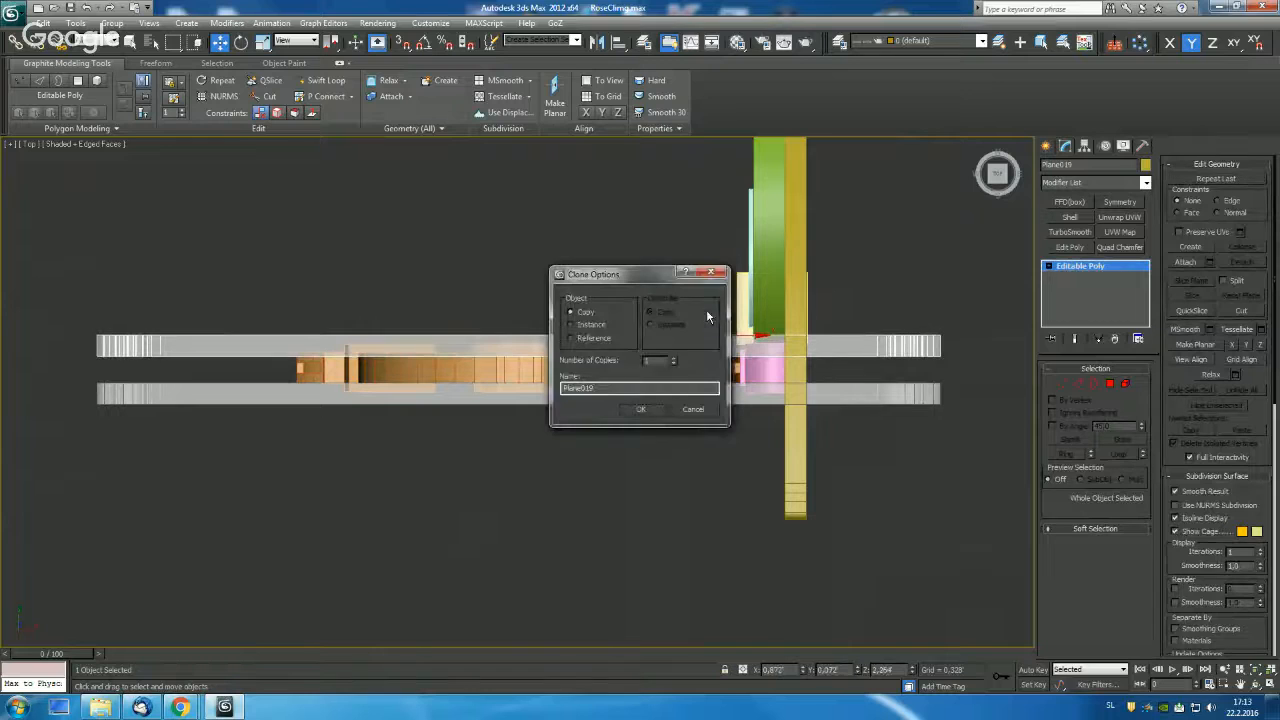
click(628, 410)
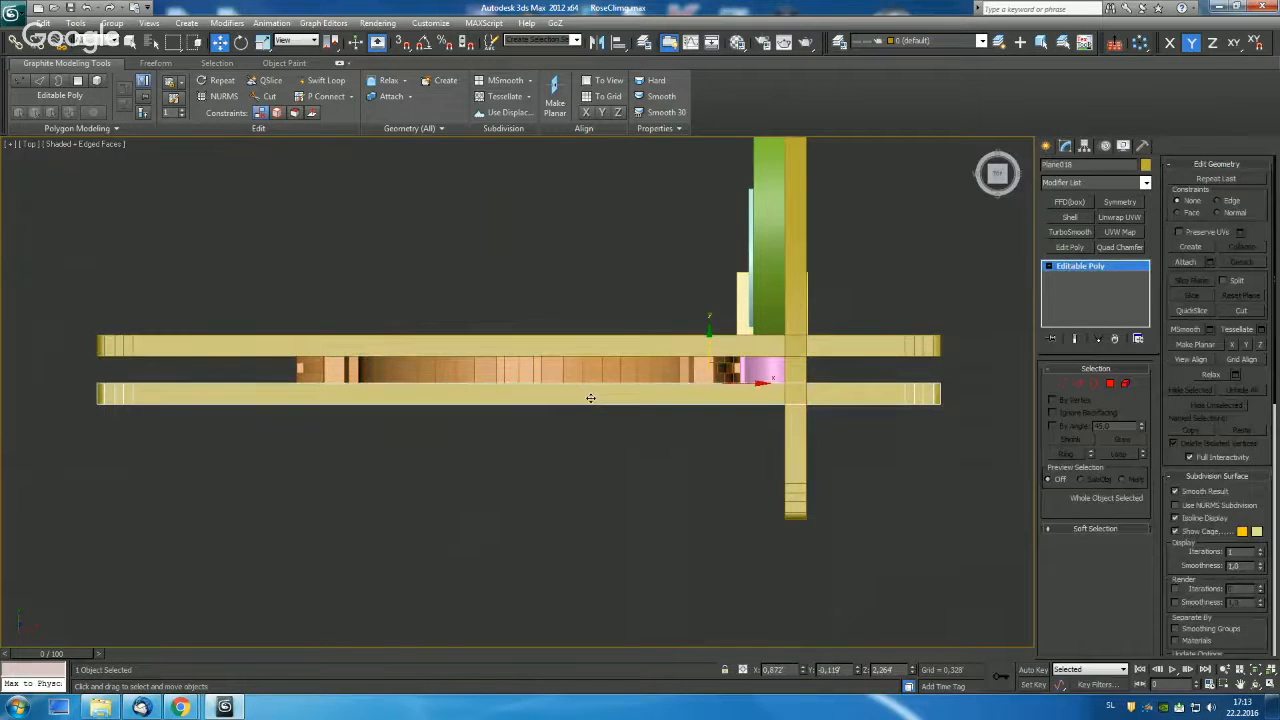
Mirror the beam above the green bracket on X with a Symmetry modifier and collapse it into the Editable Poly.
alt+middle_drag(591, 398, 761, 321)
scroll(567, 315, down, 5)
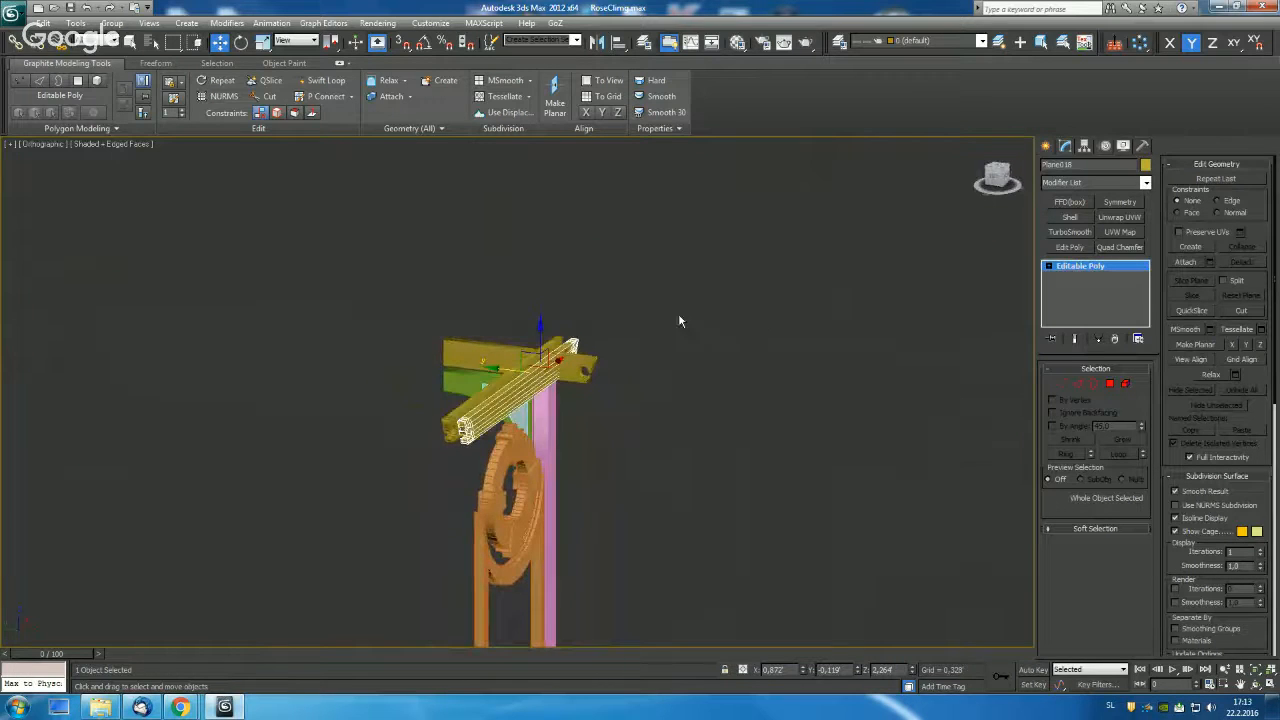
scroll(678, 321, down, 3)
alt+middle_drag(671, 317, 681, 374)
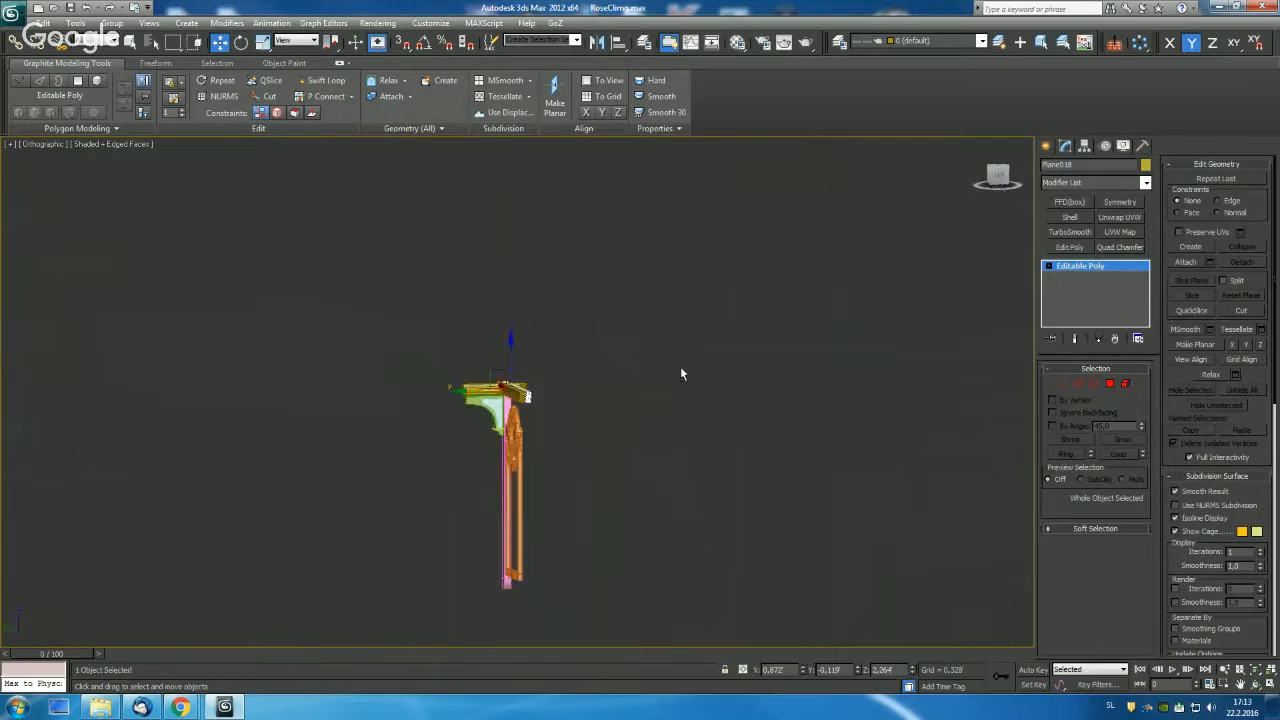
scroll(665, 386, up, 4)
click(380, 388)
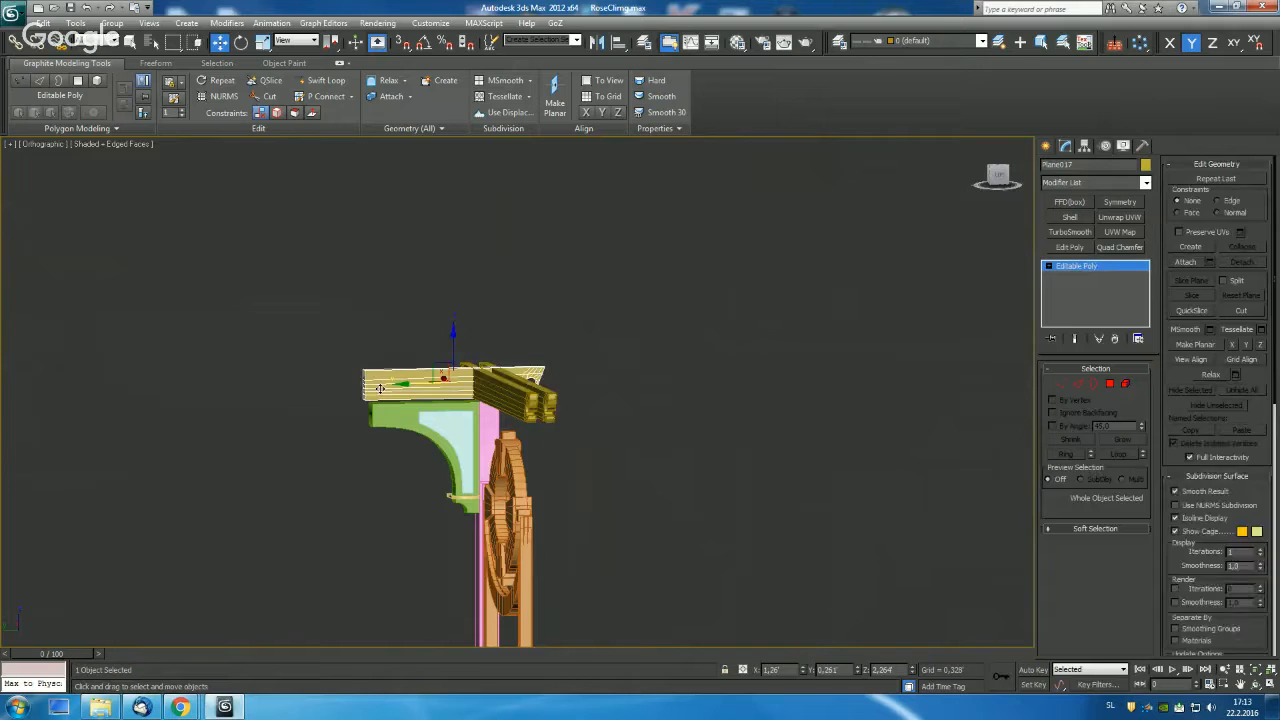
click(1112, 203)
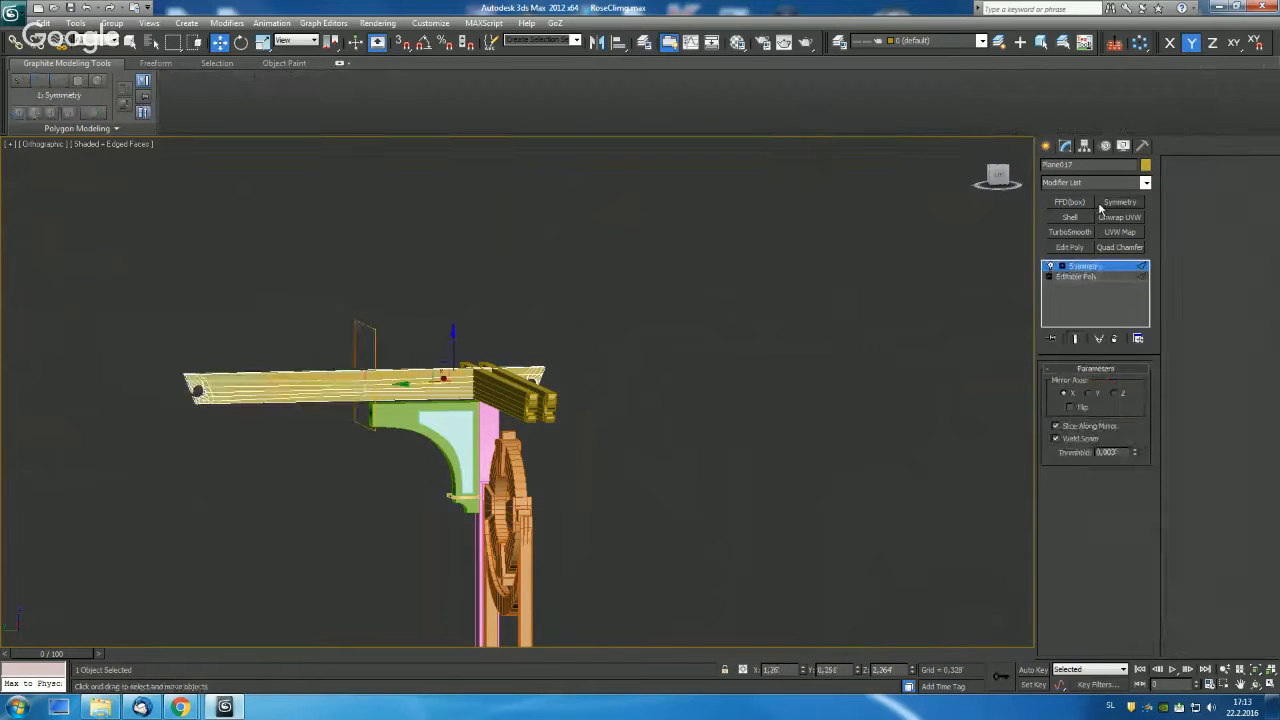
alt+middle_drag(737, 335, 699, 343)
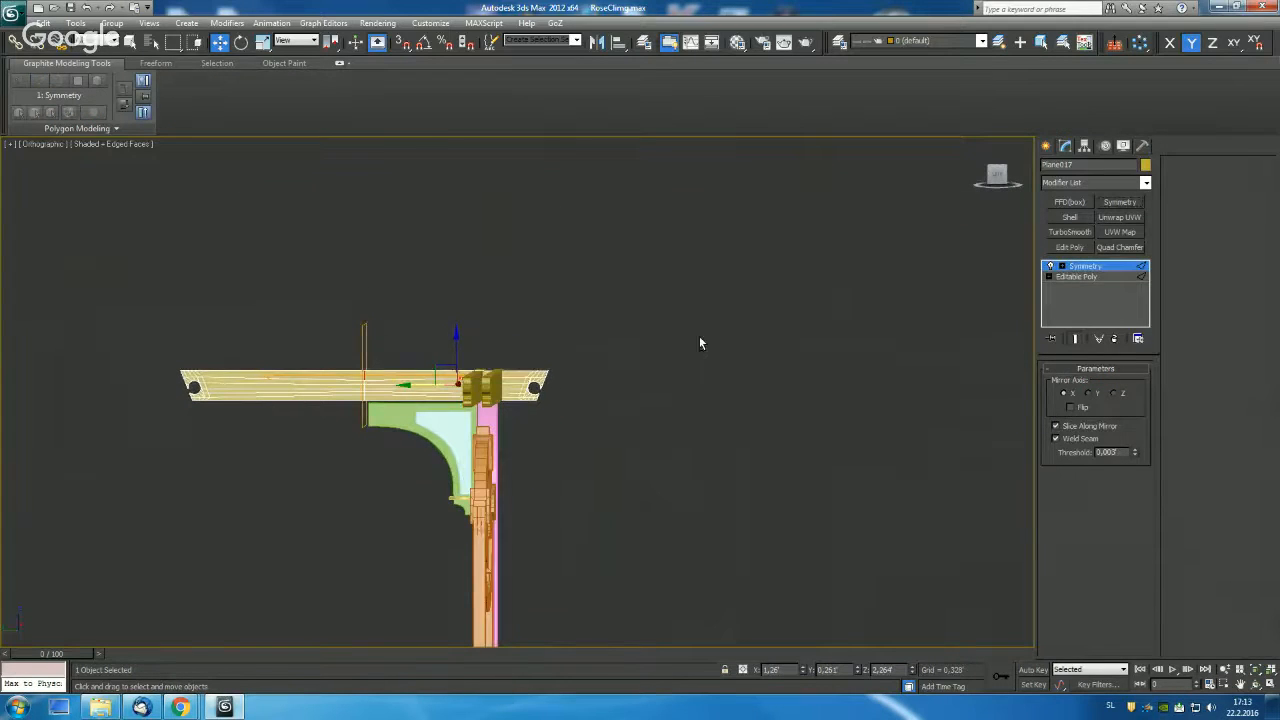
right_click(1067, 279)
click(1080, 396)
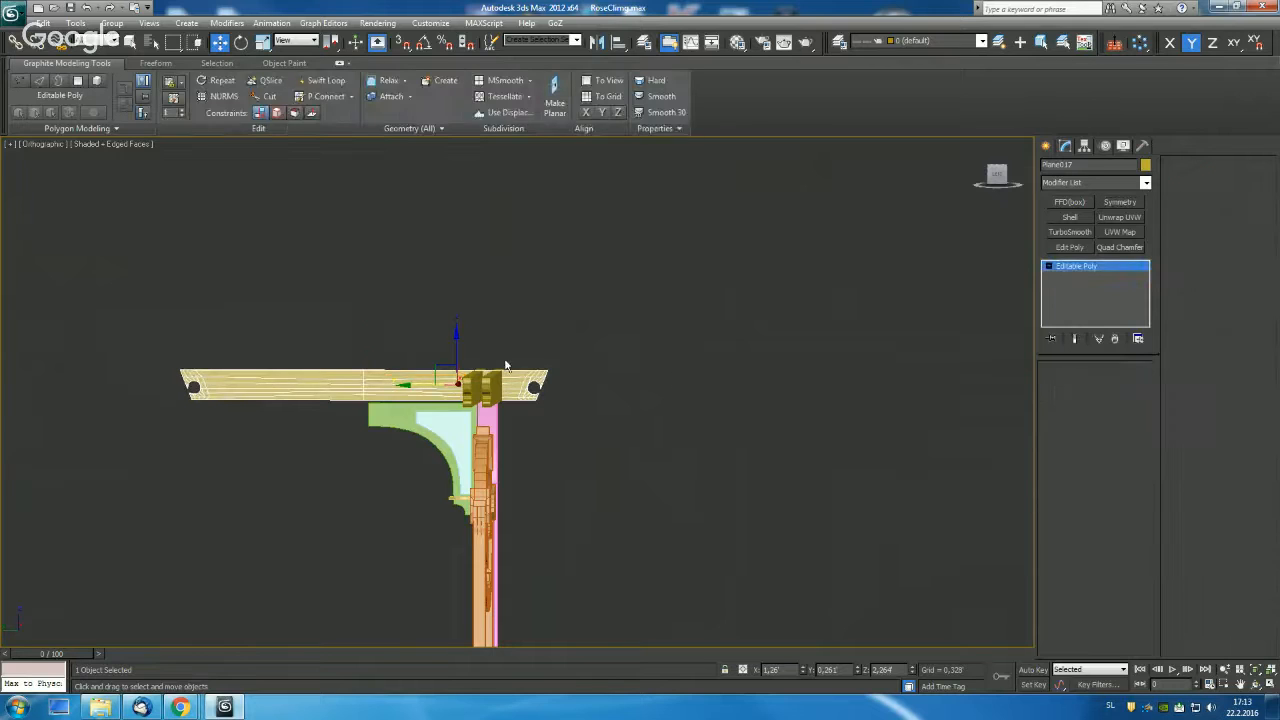
Remove the seam edges at the middle of the mirrored beam above the bracket and leave edge editing.
key(2)
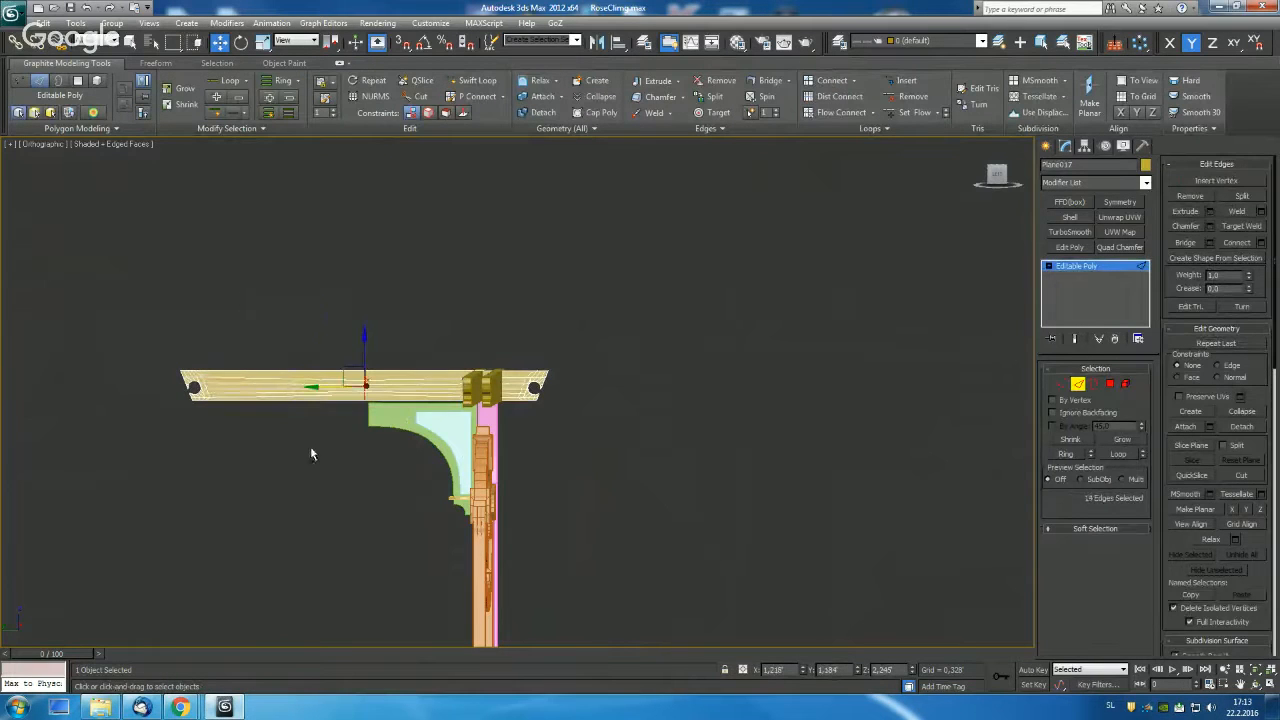
click(310, 435)
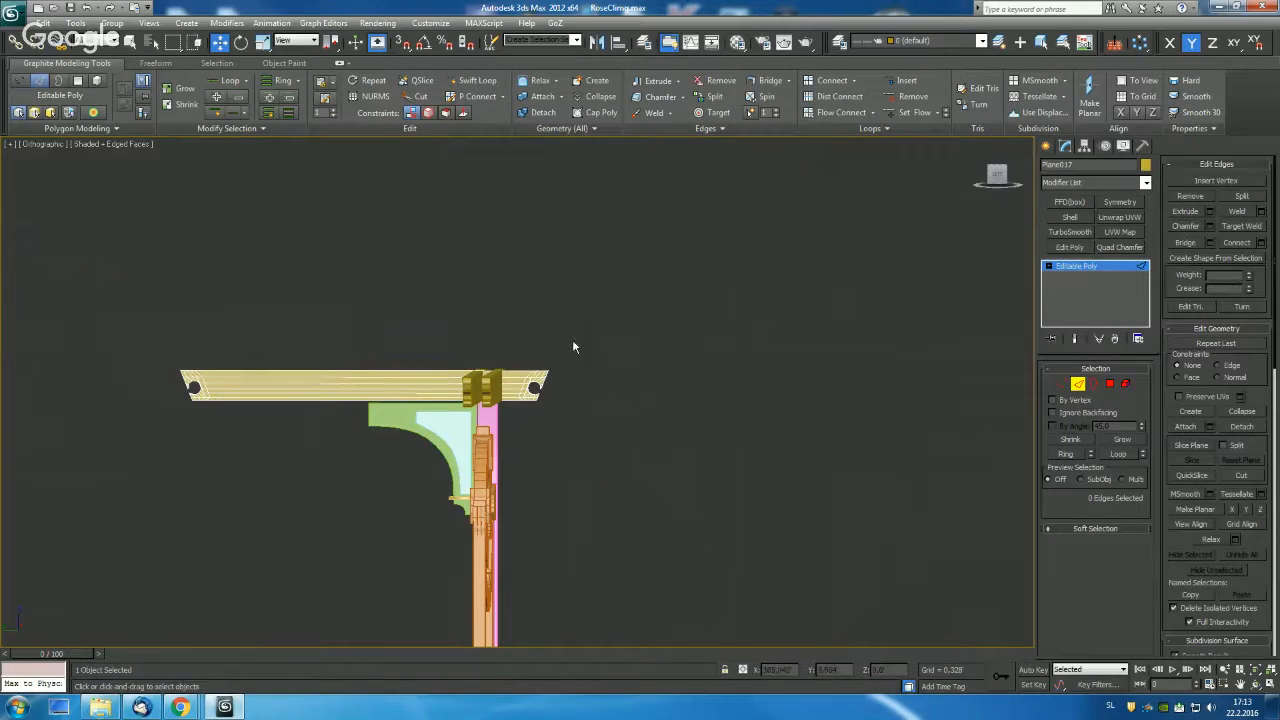
key(t)
middle_drag(626, 338, 570, 378)
scroll(541, 468, up, 4)
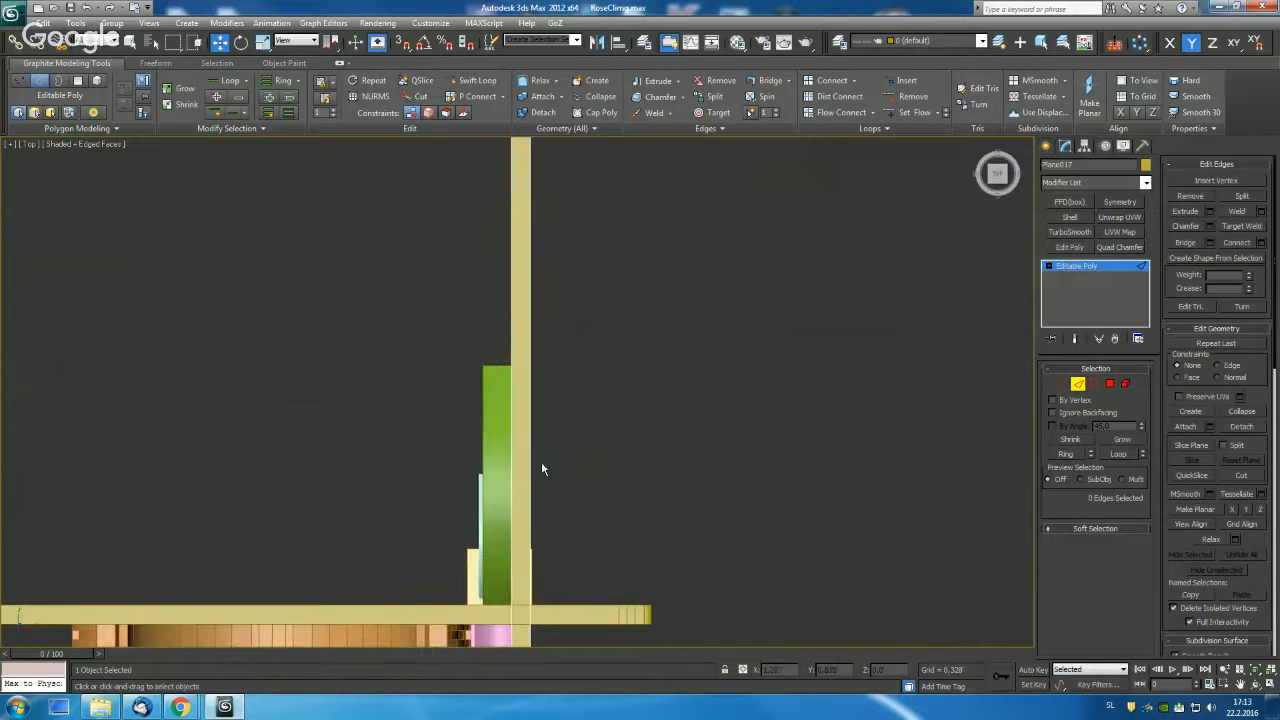
click(1077, 383)
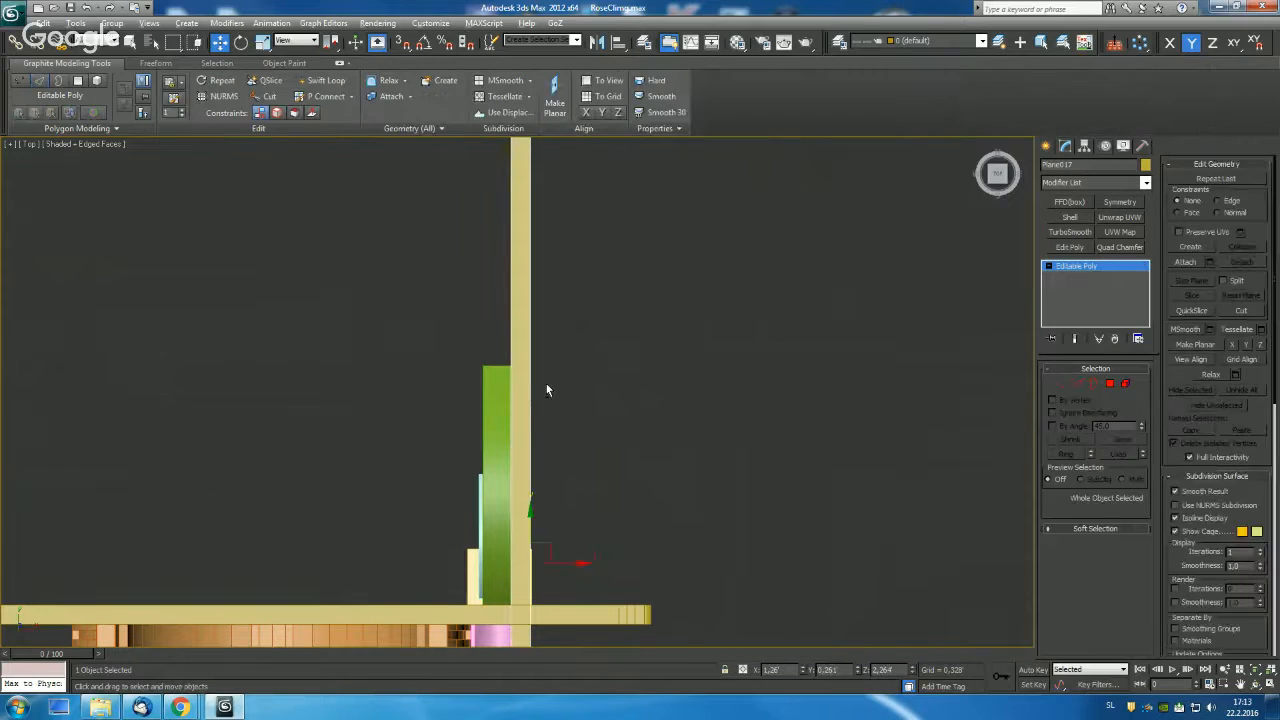
Clone the bracket beam as an instance along X to the post's opposite side, at about X 1.075', and turn off see-through display.
shift+drag(570, 566, 534, 566)
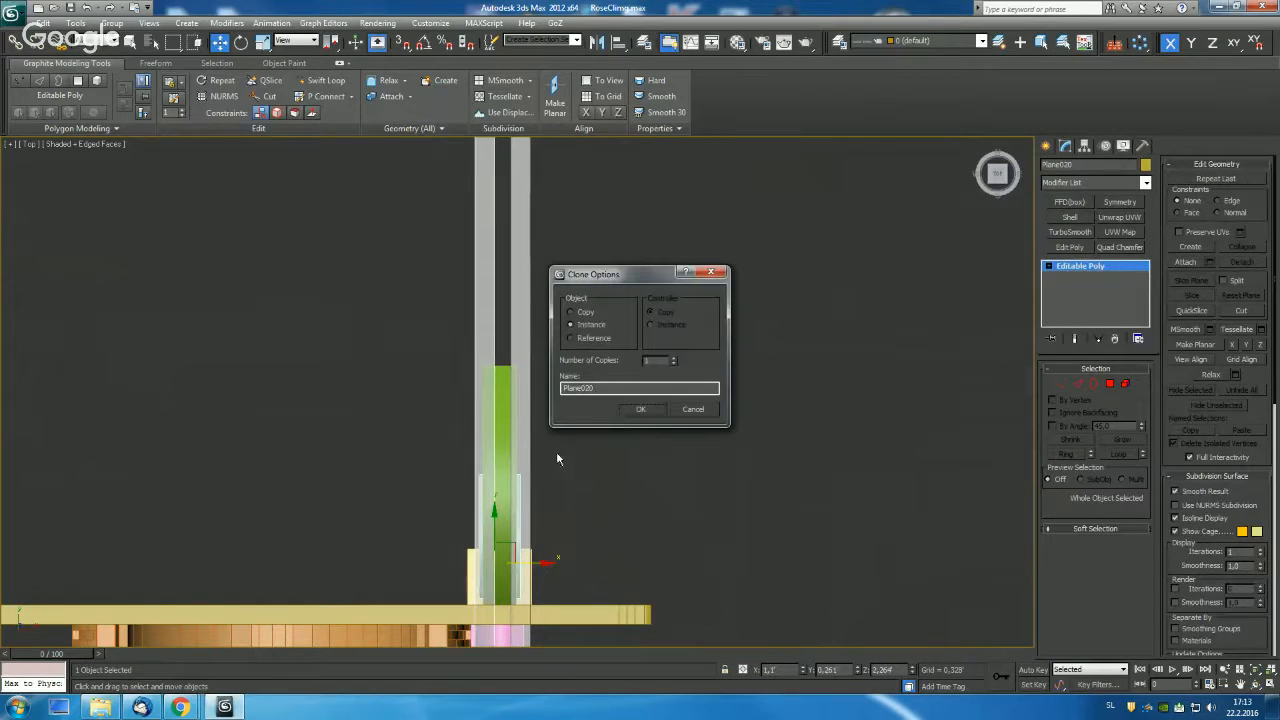
click(640, 409)
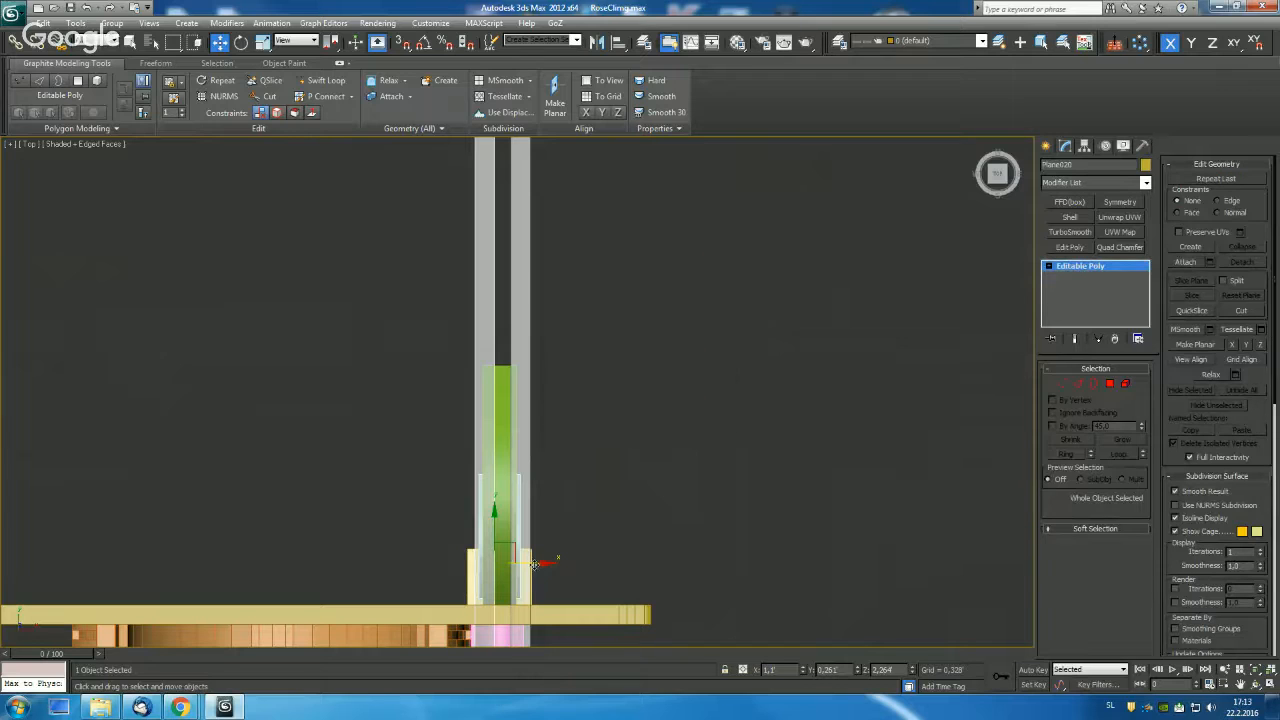
drag(540, 565, 527, 565)
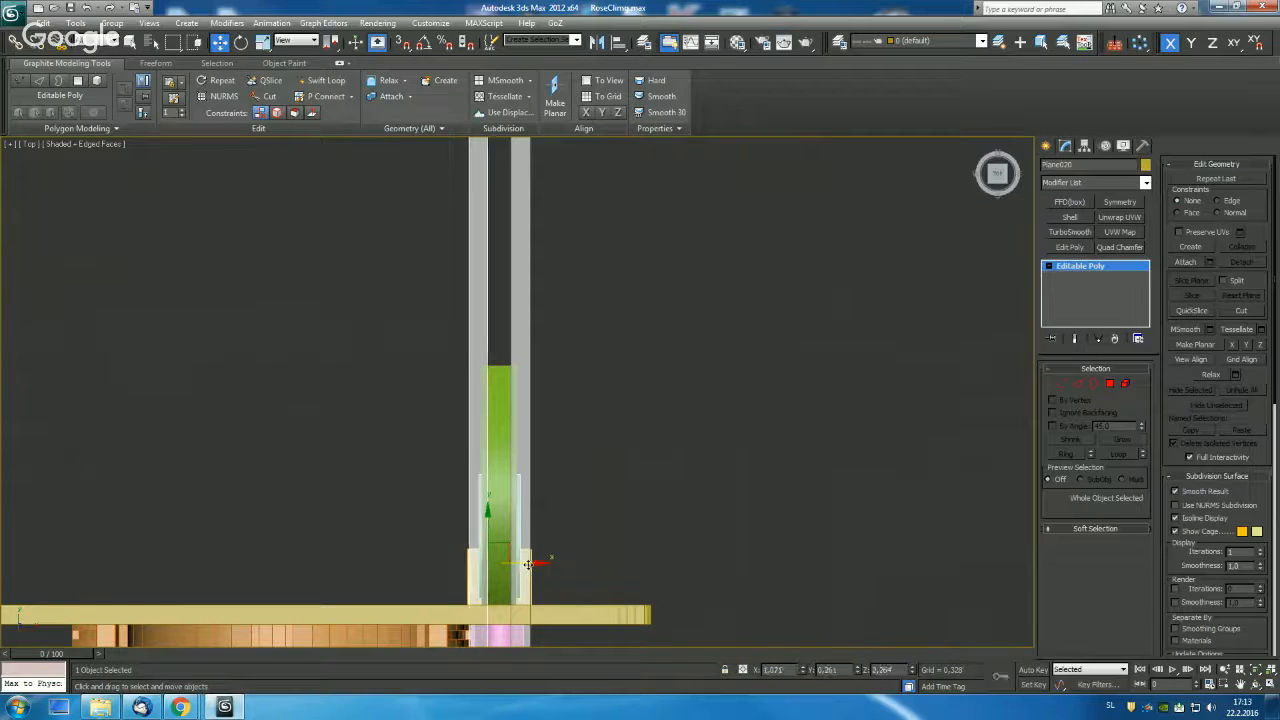
key(alt+x)
click(526, 342)
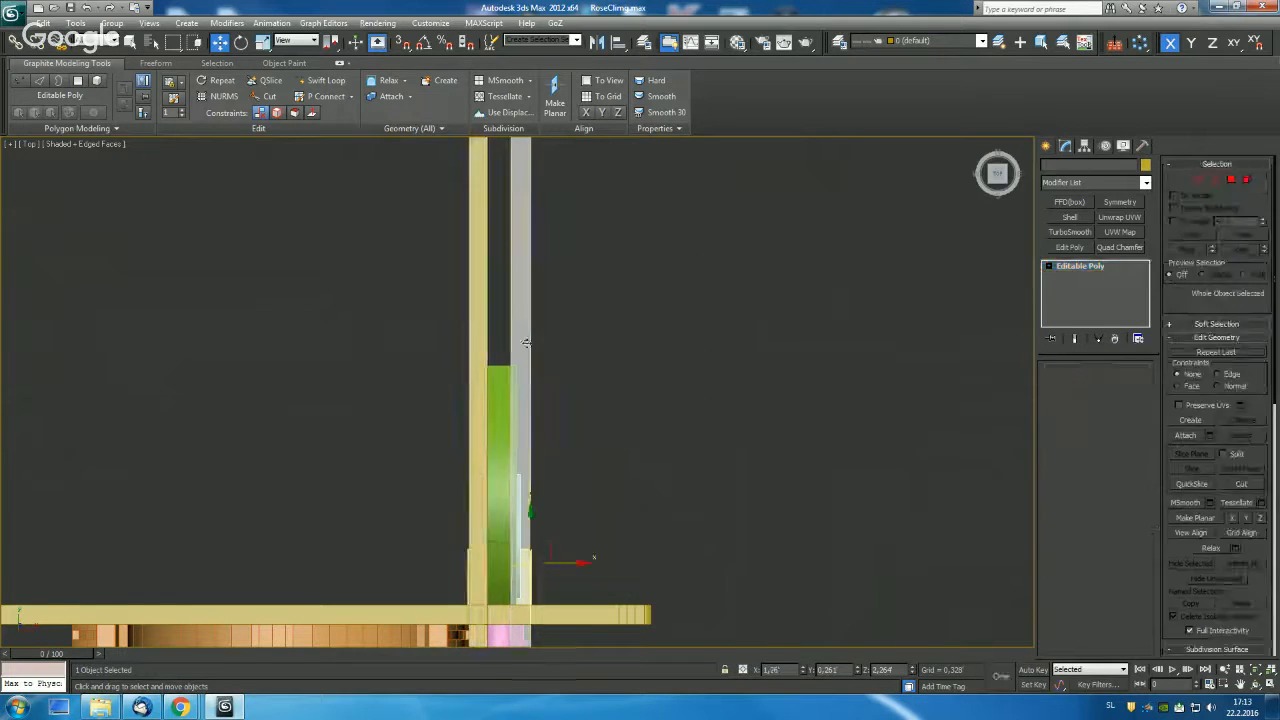
key(alt+x)
Select the four pieces of the green bracket under the beams and group them under the default name.
alt+middle_drag(627, 452, 548, 366)
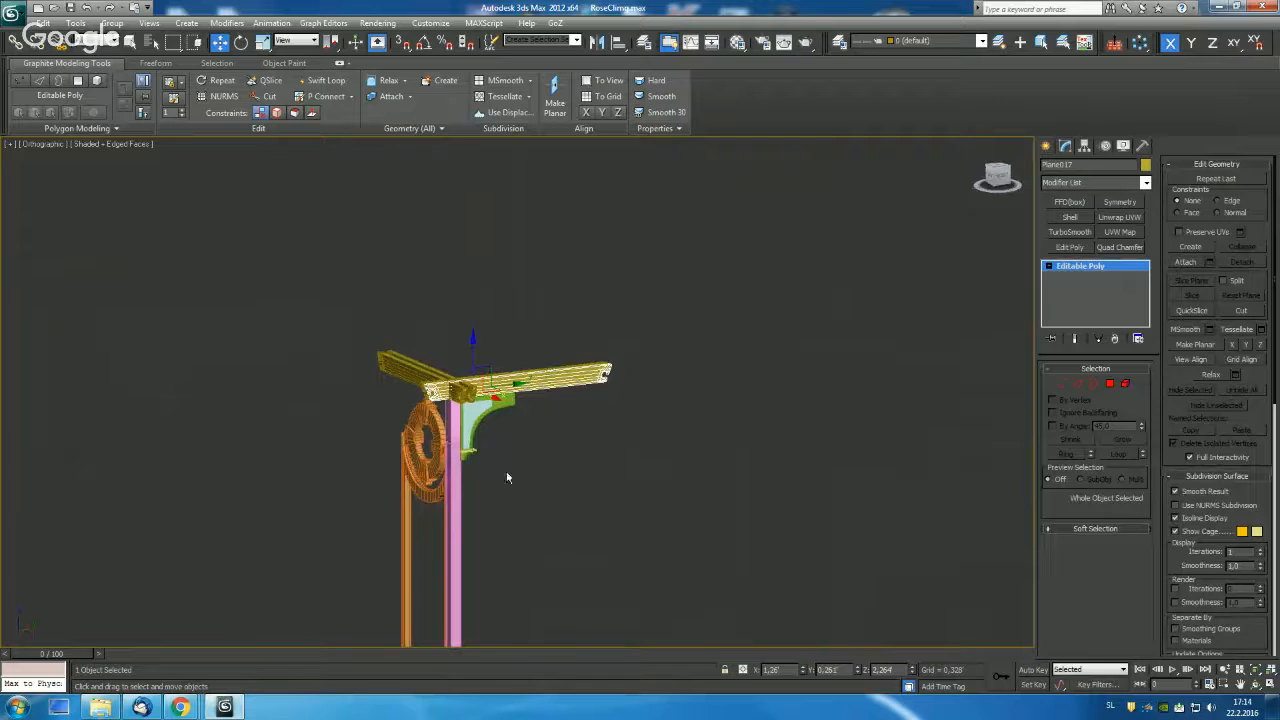
scroll(474, 426, up, 5)
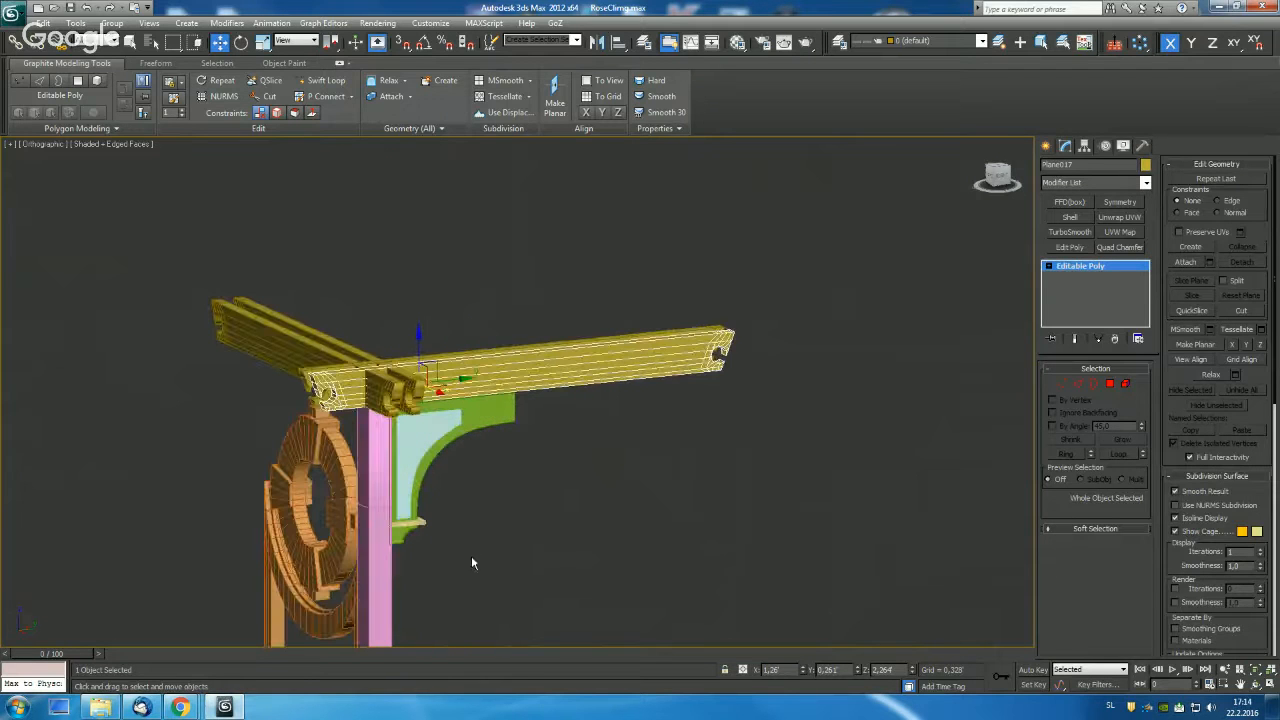
drag(471, 555, 420, 462)
alt+middle_drag(420, 462, 666, 452)
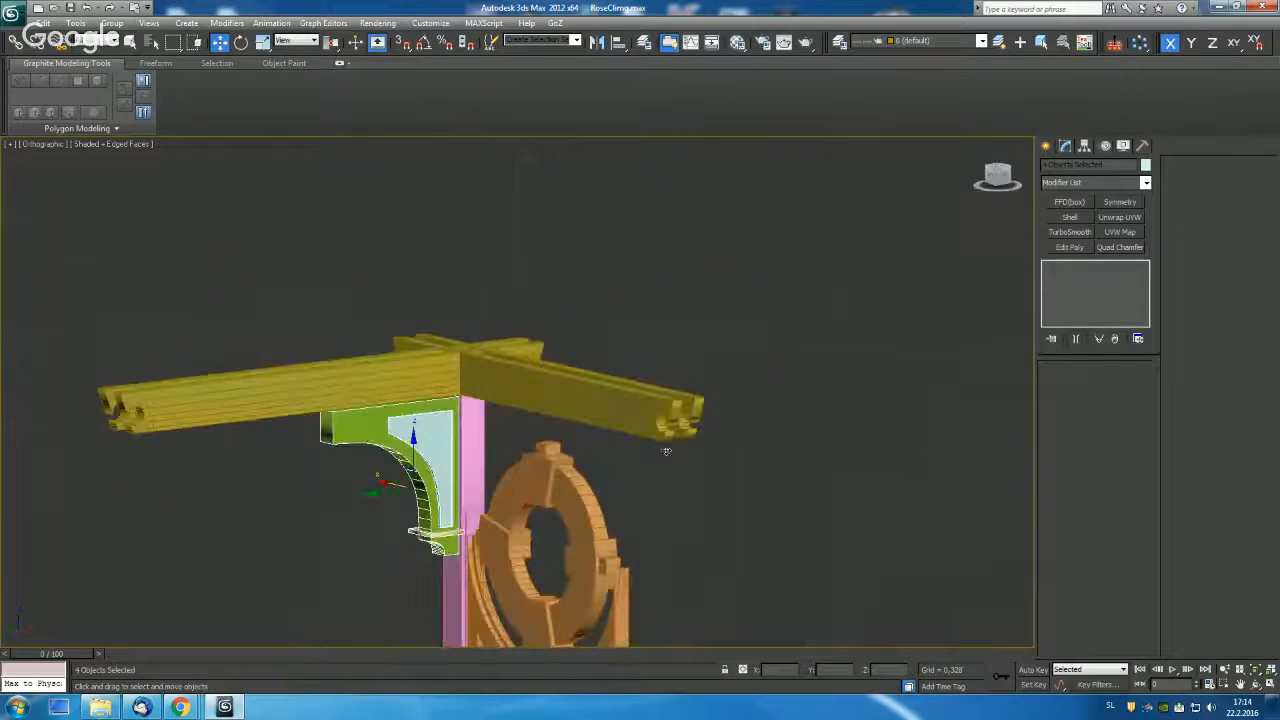
click(111, 23)
click(125, 38)
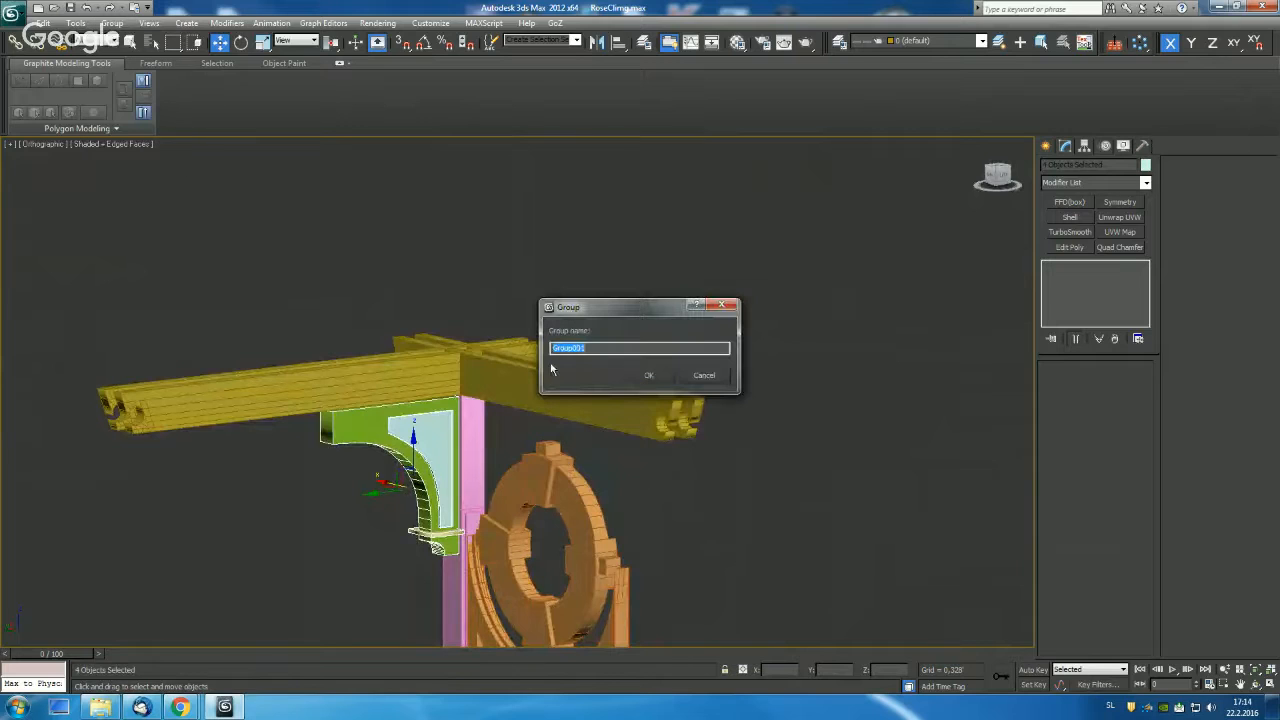
click(630, 375)
Clone the bracket group together with the pink post as instances along X to the opposite end of the ring ornament.
ctrl+click(476, 477)
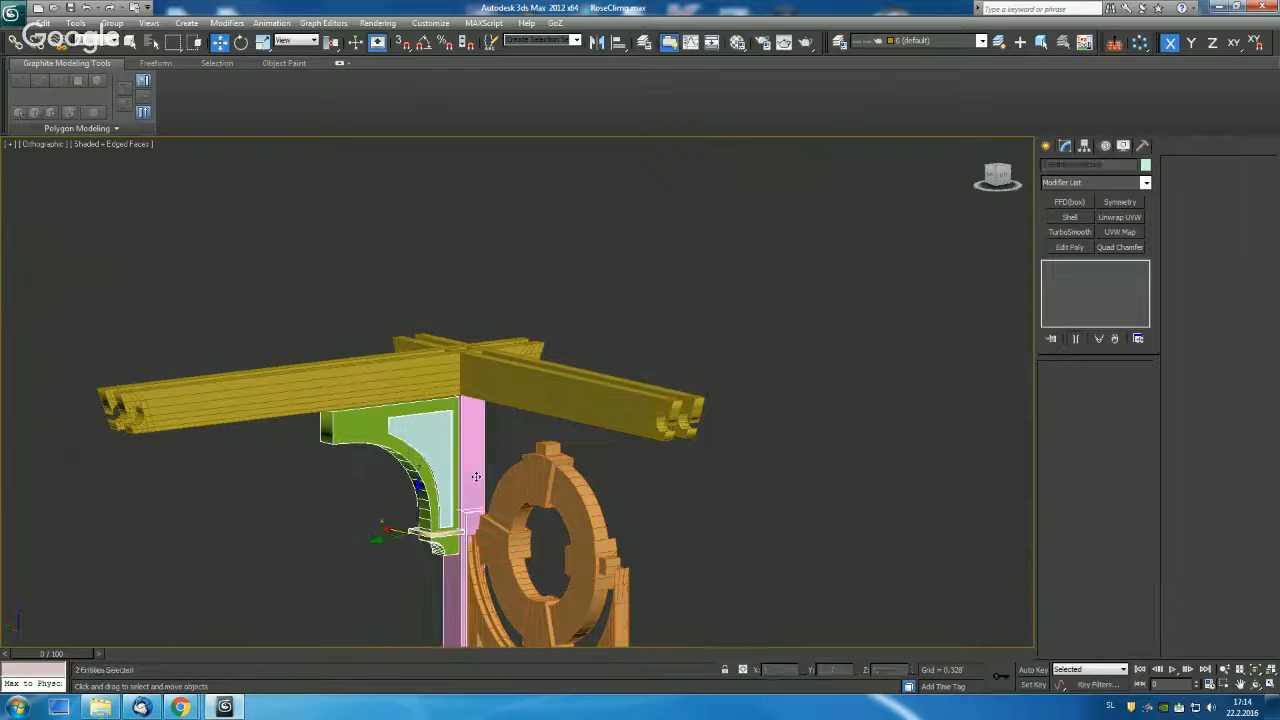
scroll(453, 467, down, 3)
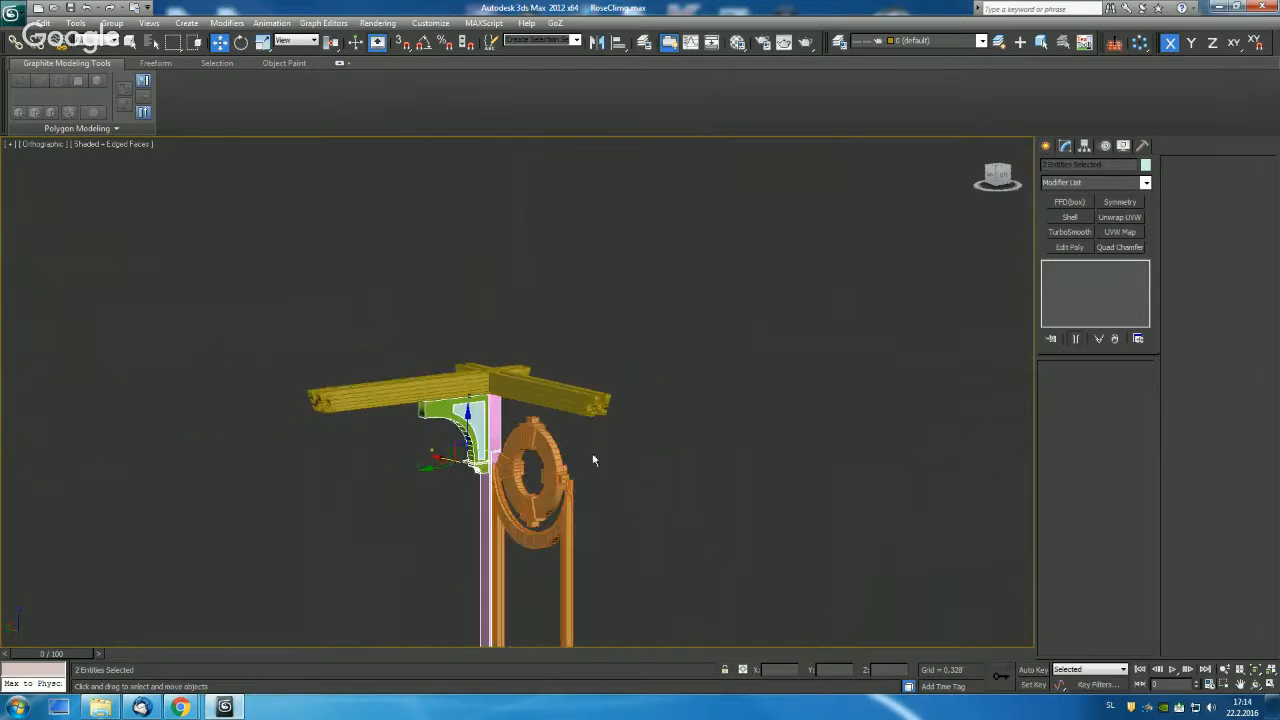
key(t)
scroll(592, 446, up, 5)
scroll(503, 483, down, 3)
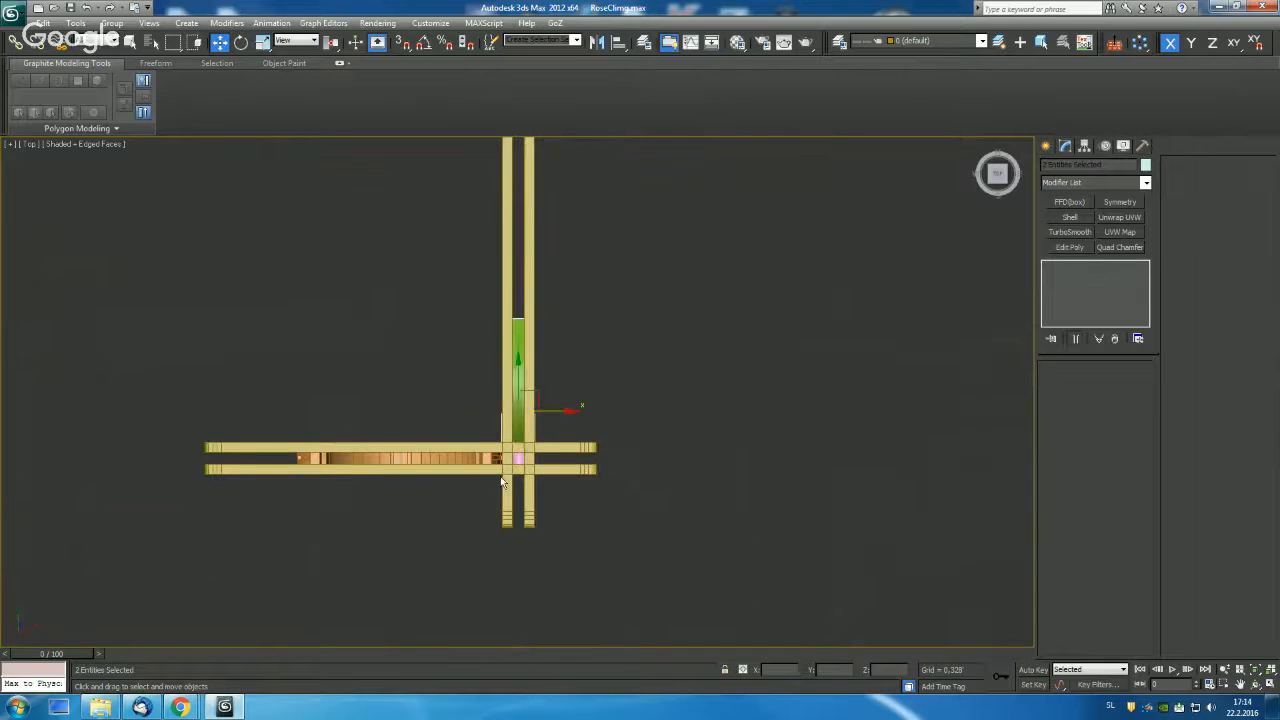
key(F3)
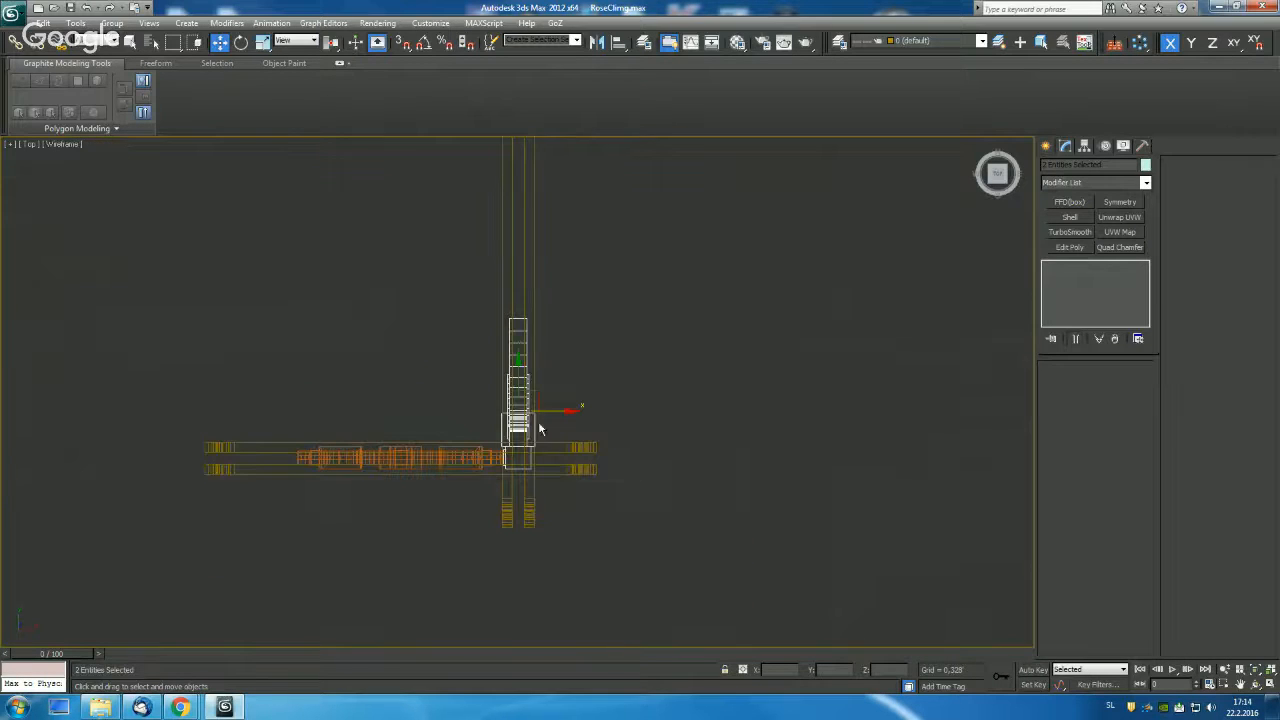
drag(549, 412, 312, 412)
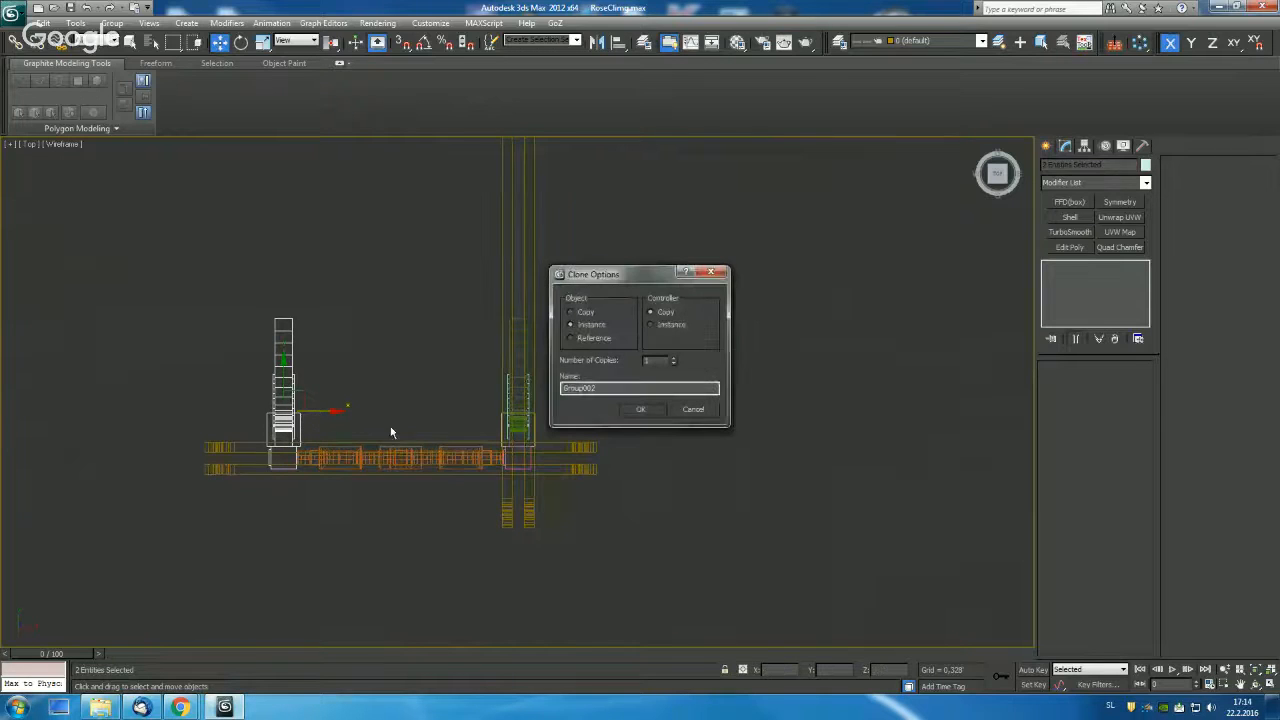
click(639, 411)
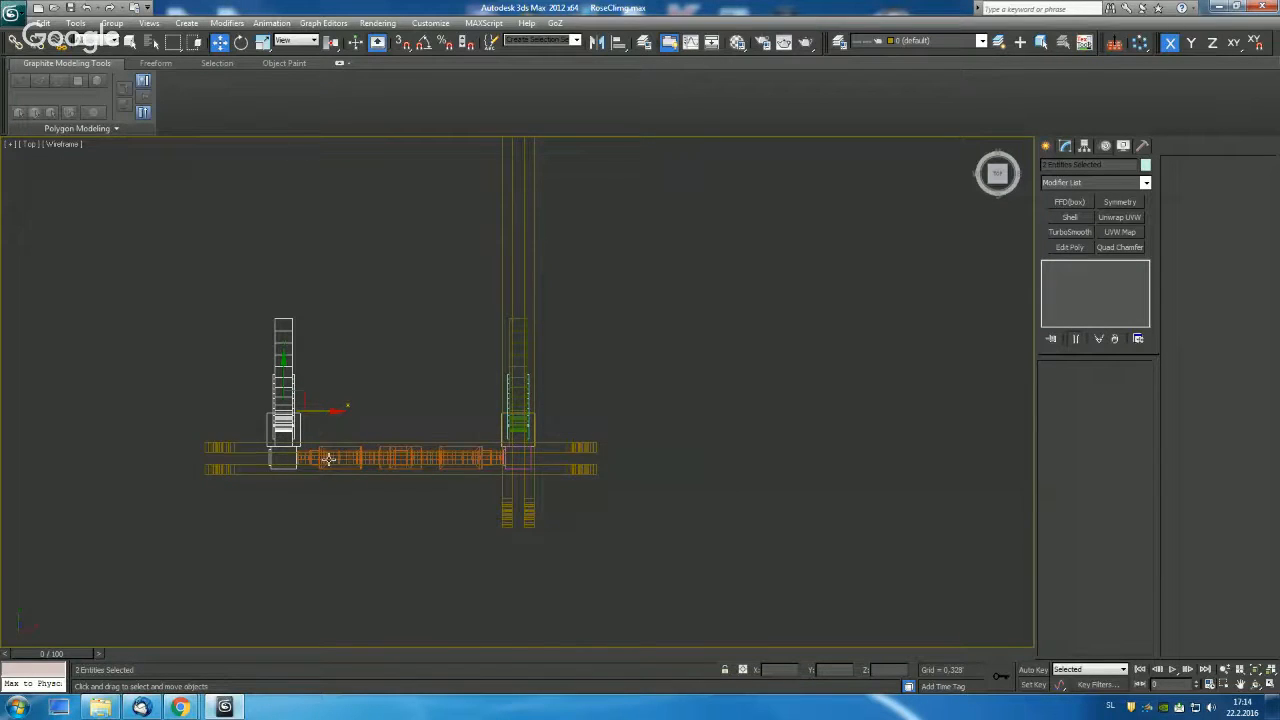
Rotate the copied post to 180 degrees about Z so its inner side faces the ring ornament.
scroll(343, 429, up, 5)
click(174, 500)
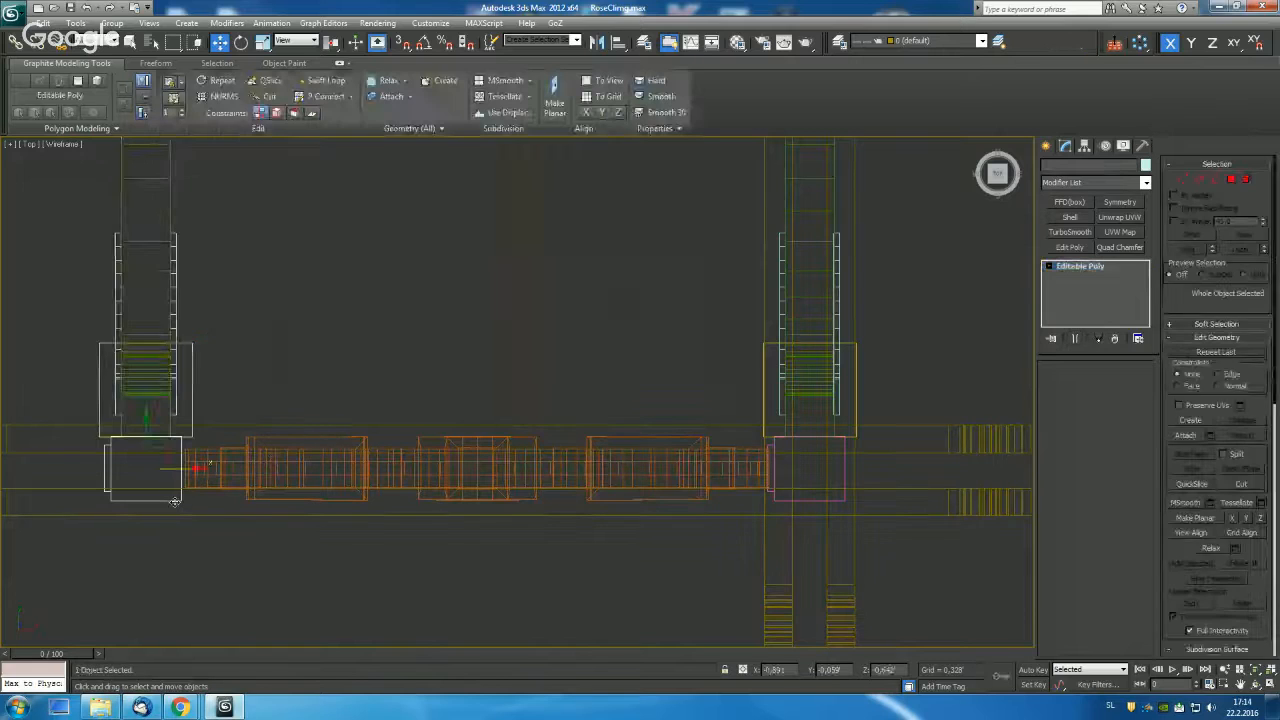
key(e)
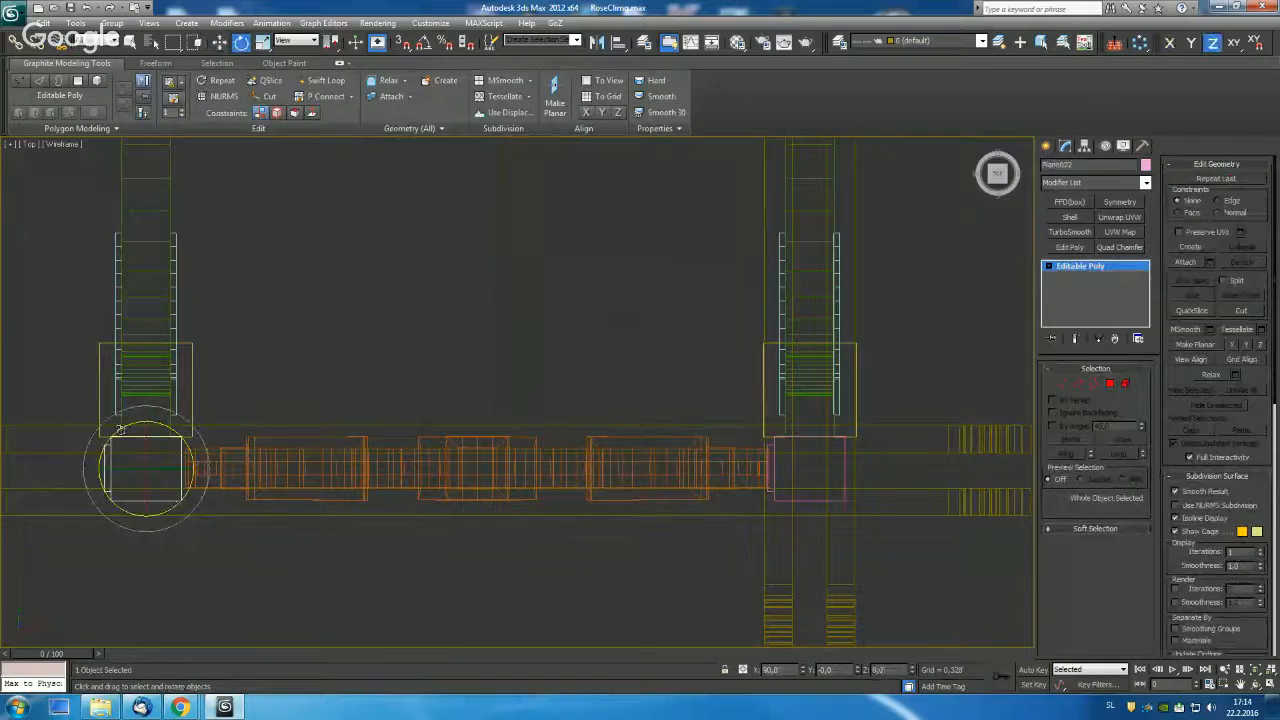
drag(174, 500, 83, 526)
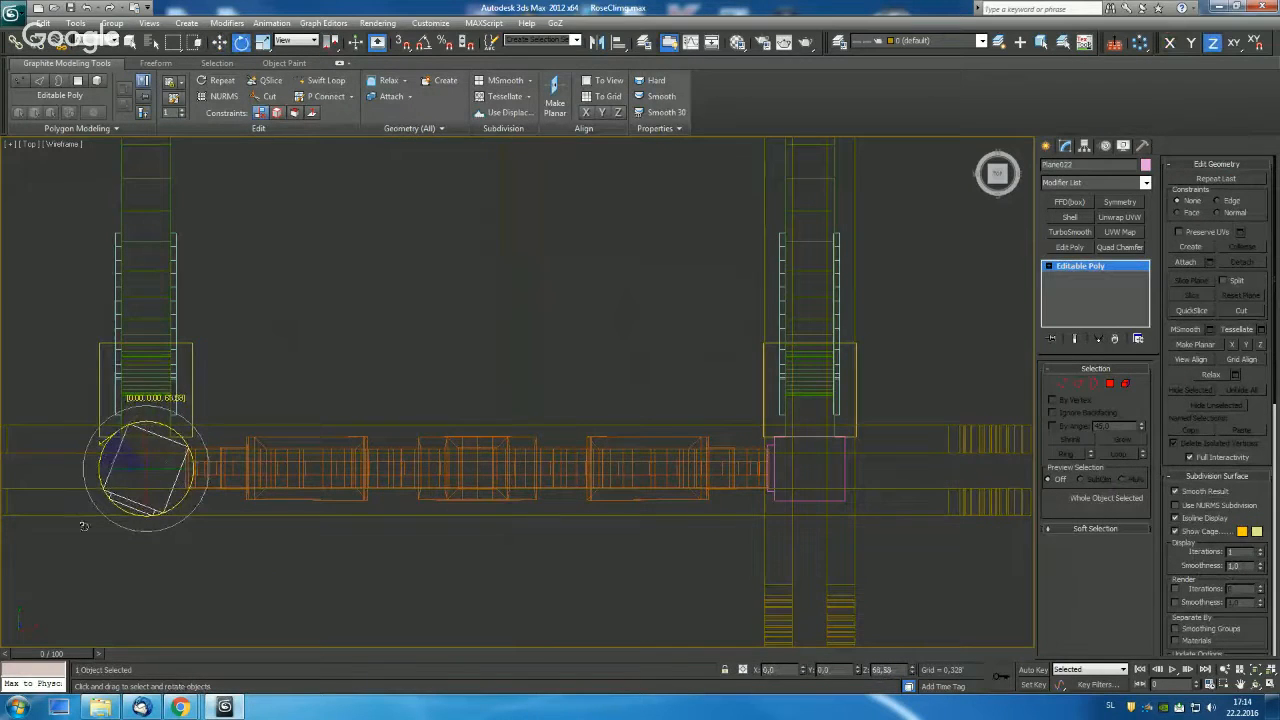
click(885, 670)
text(180)
key(Return)
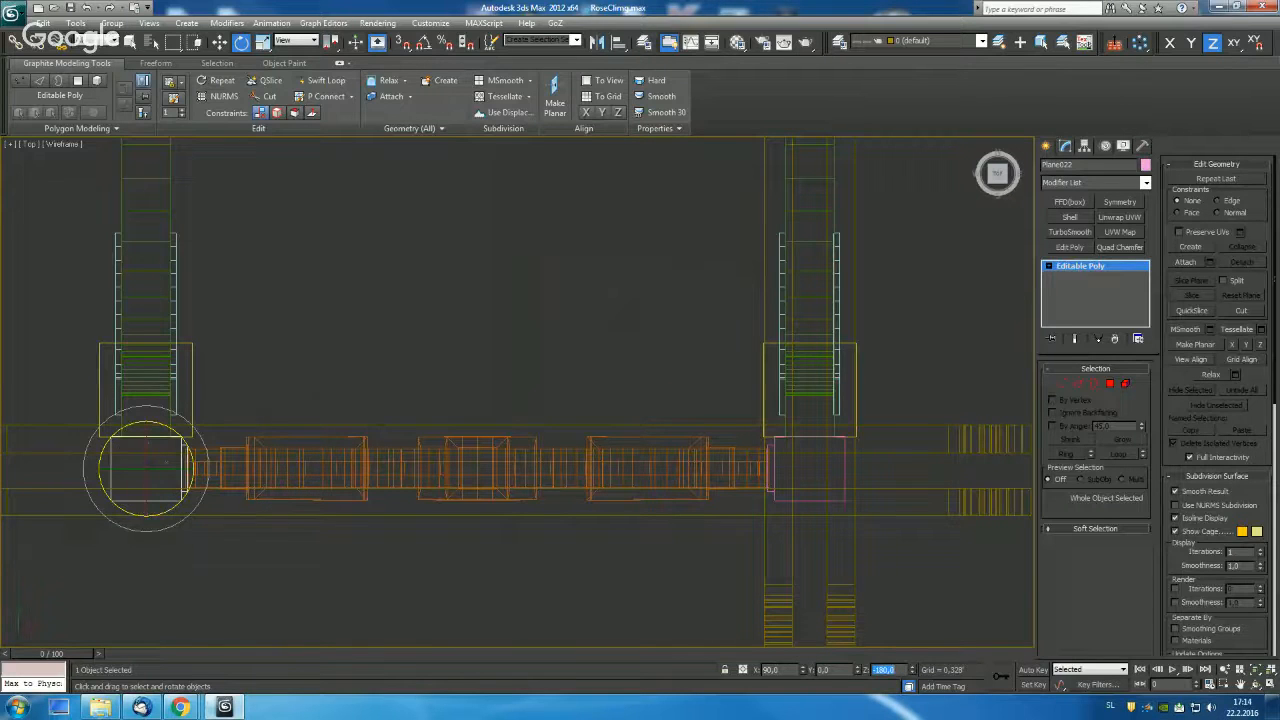
Select the copied post together with its bracket group and nudge both slightly along X to meet the ring ornament's end.
scroll(219, 520, up, 3)
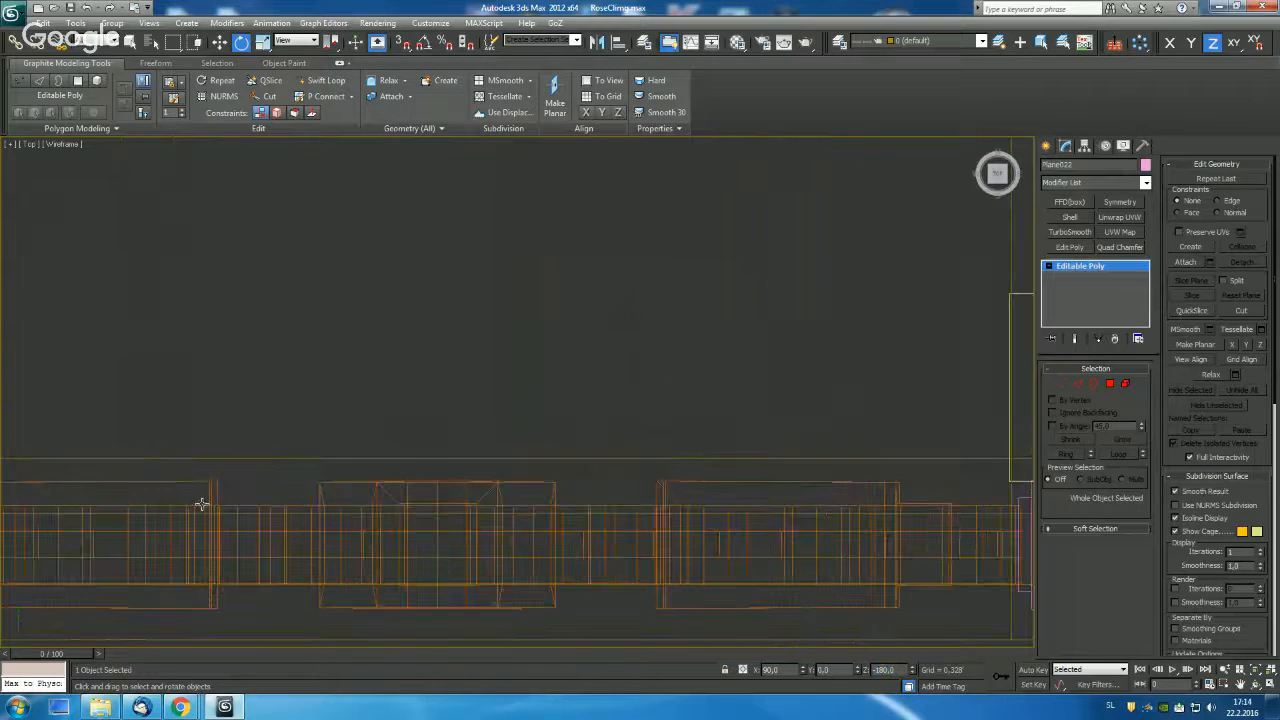
middle_drag(202, 504, 531, 457)
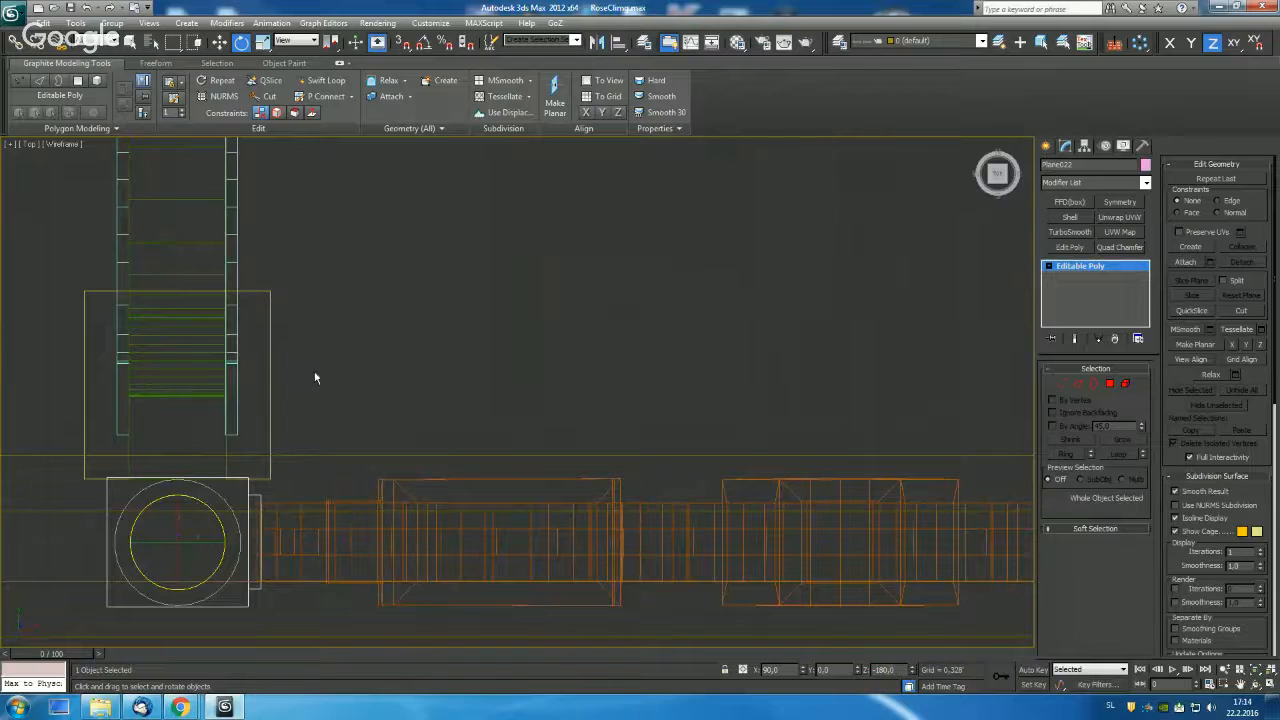
scroll(314, 373, down, 4)
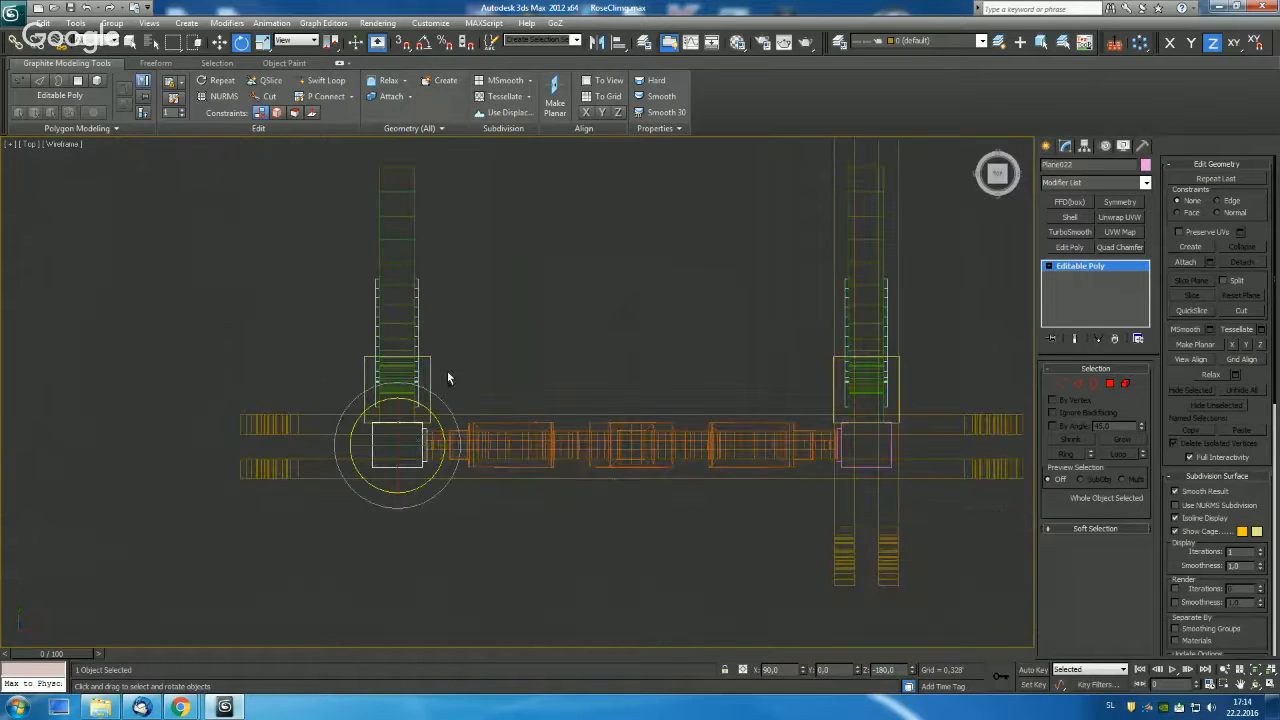
ctrl+drag(447, 371, 357, 310)
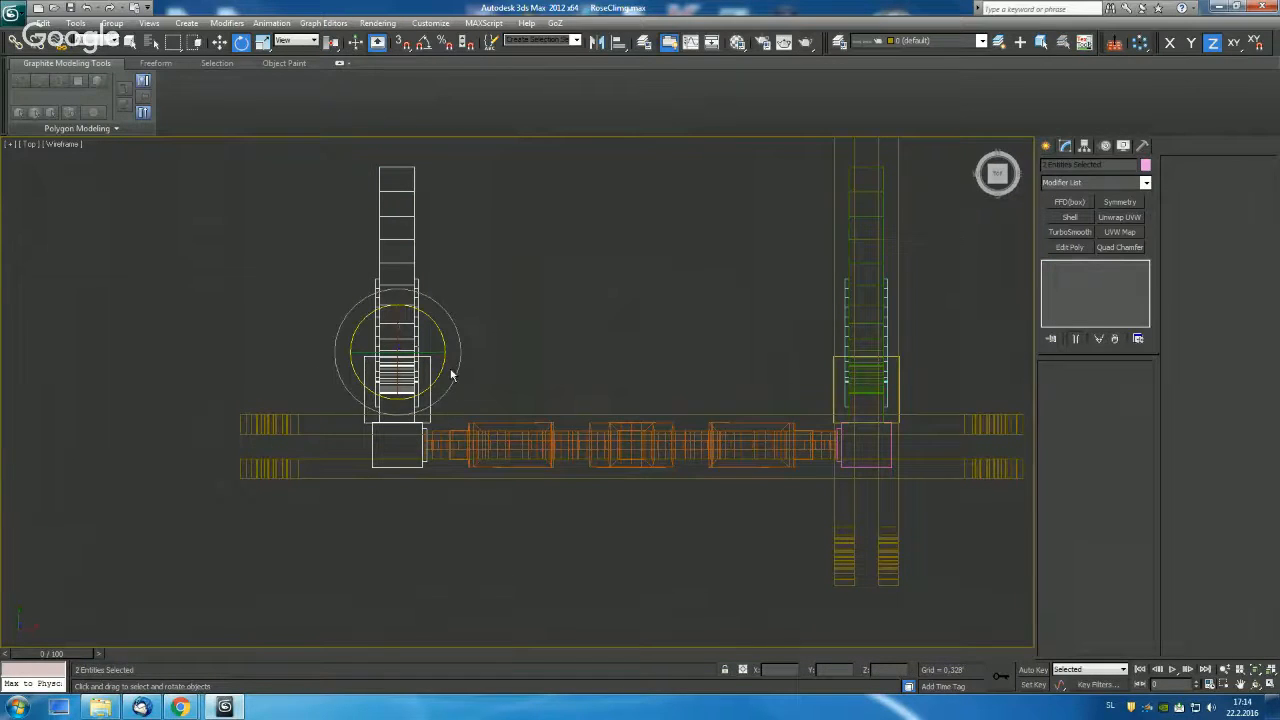
key(w)
drag(445, 353, 443, 351)
Clone the pair of crossing beams above the original post as instances along X onto the copied post.
middle_drag(792, 226, 771, 323)
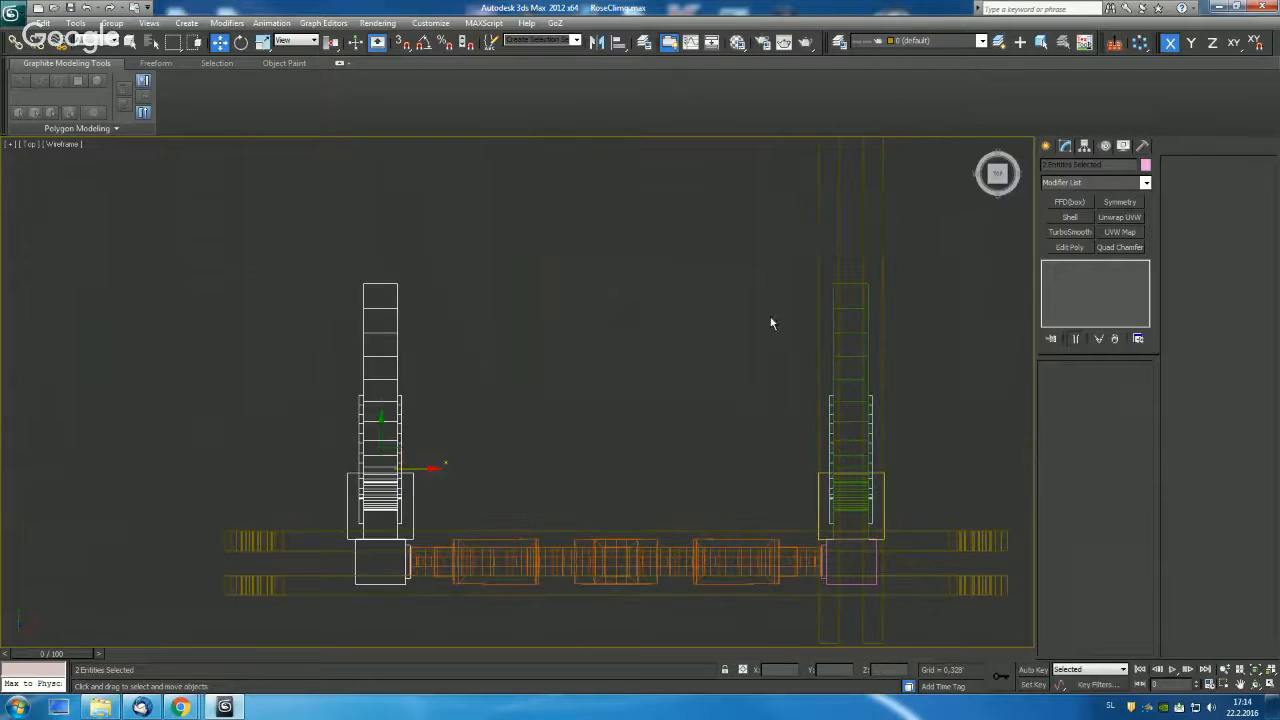
mouse_move(766, 206)
mouse_down()
mouse_move(929, 249)
mouse_move(457, 277)
mouse_move(430, 290)
mouse_up()
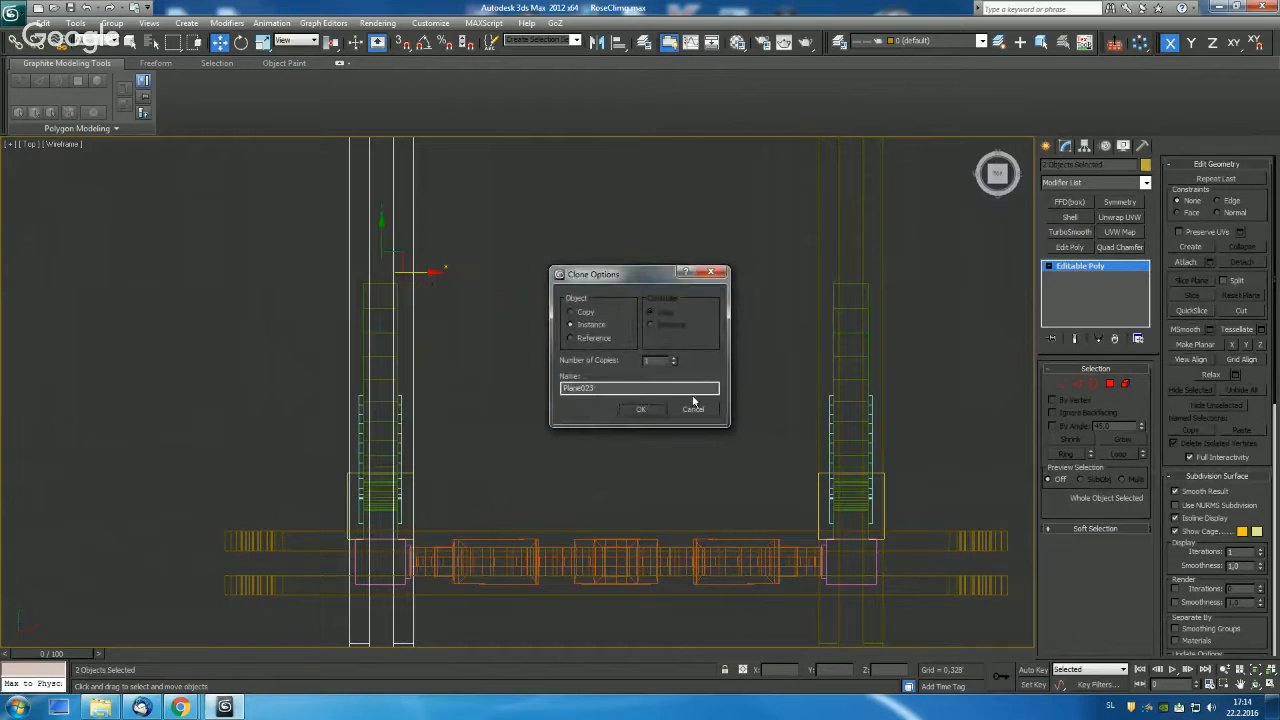
click(642, 410)
Clear the selection and show the whole structure shaded with edged faces in an orbited view.
scroll(646, 420, down, 5)
mouse_move(566, 424)
alt+middle_down()
mouse_move(611, 325)
mouse_move(686, 329)
alt+middle_up()
alt+middle_drag(621, 474, 621, 402)
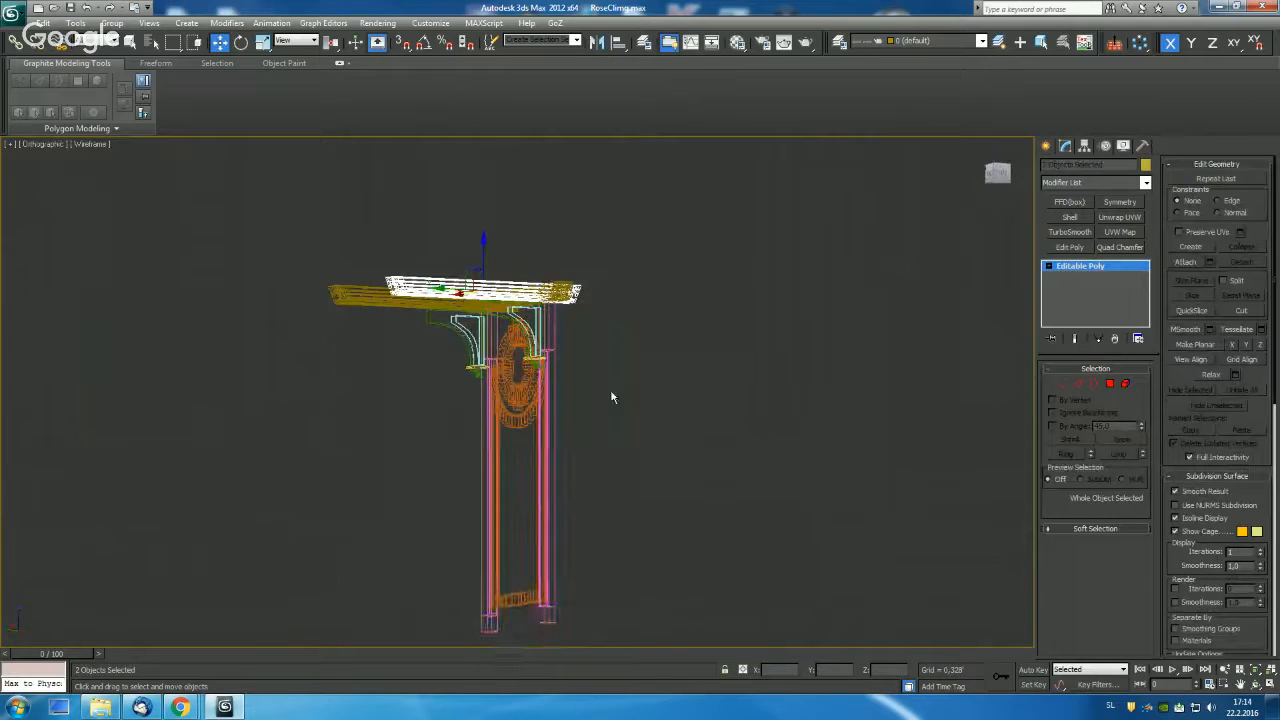
click(641, 433)
key(F3)
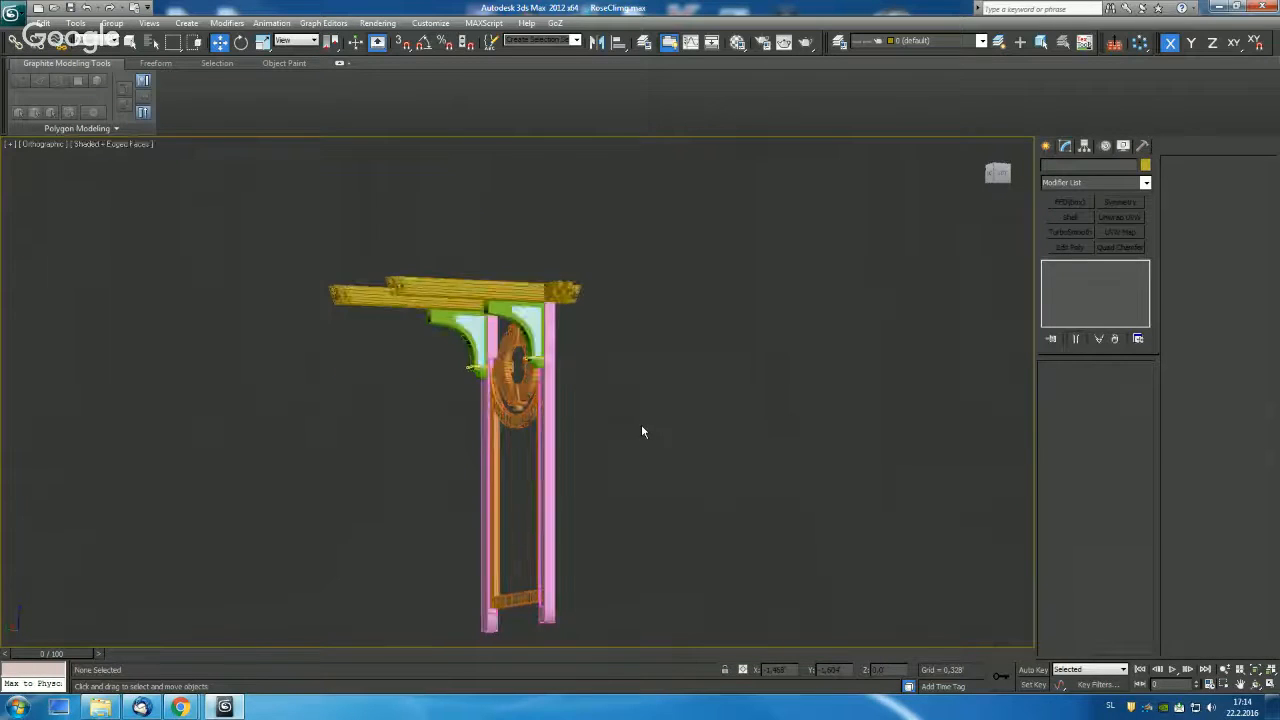
mouse_move(641, 424)
alt+middle_down()
mouse_move(620, 400)
mouse_move(675, 402)
alt+middle_up()
Draw a plane about 4.021' long and 1.702' wide in the front view and center it along X between the posts.
key(f)
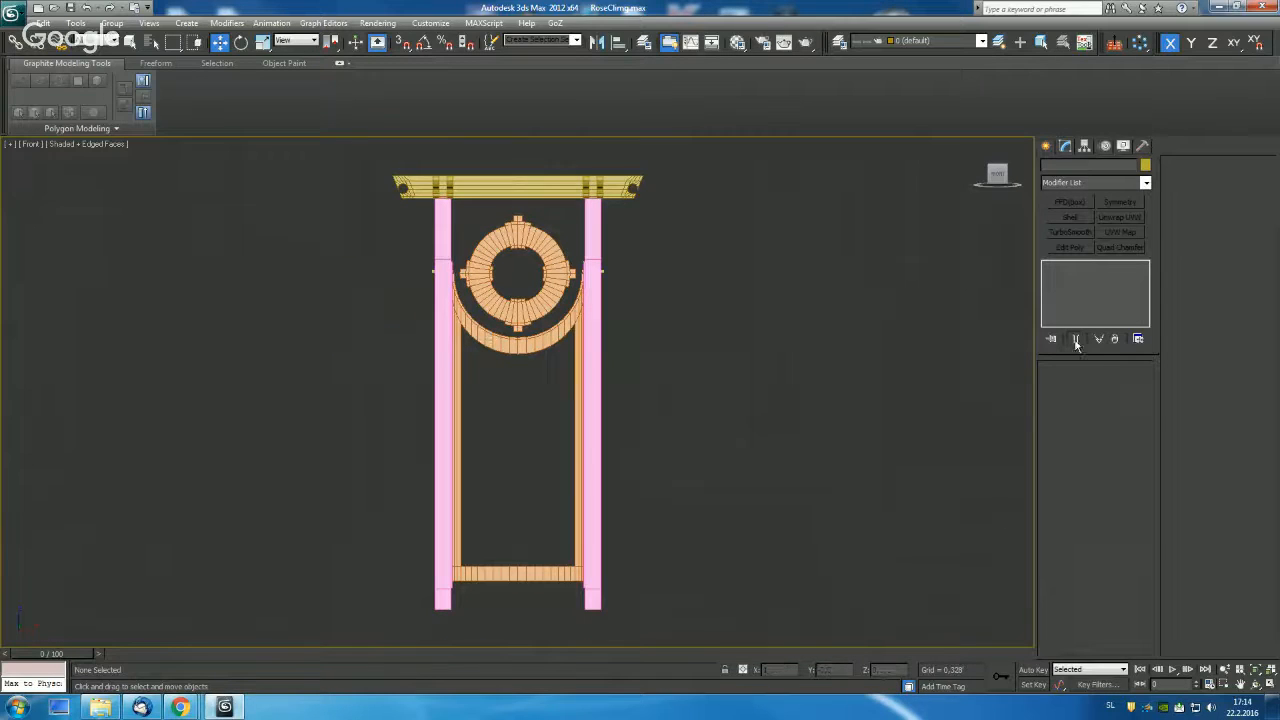
click(1046, 147)
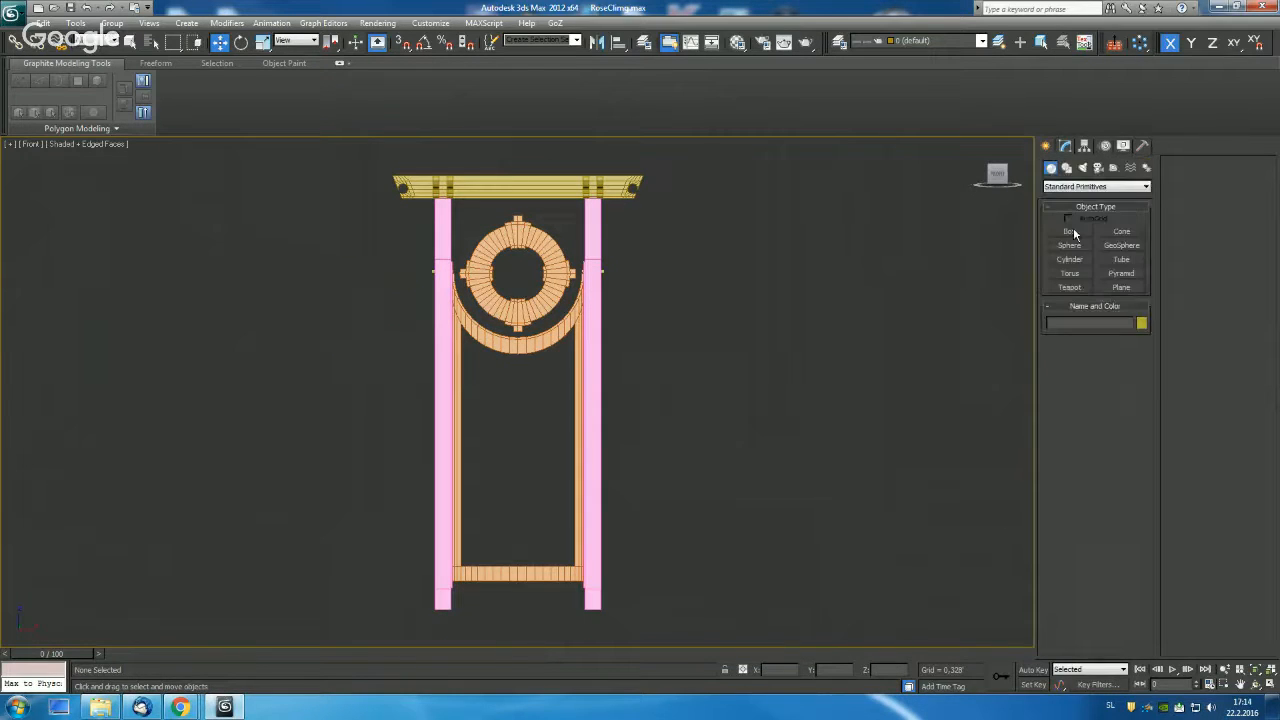
click(1116, 287)
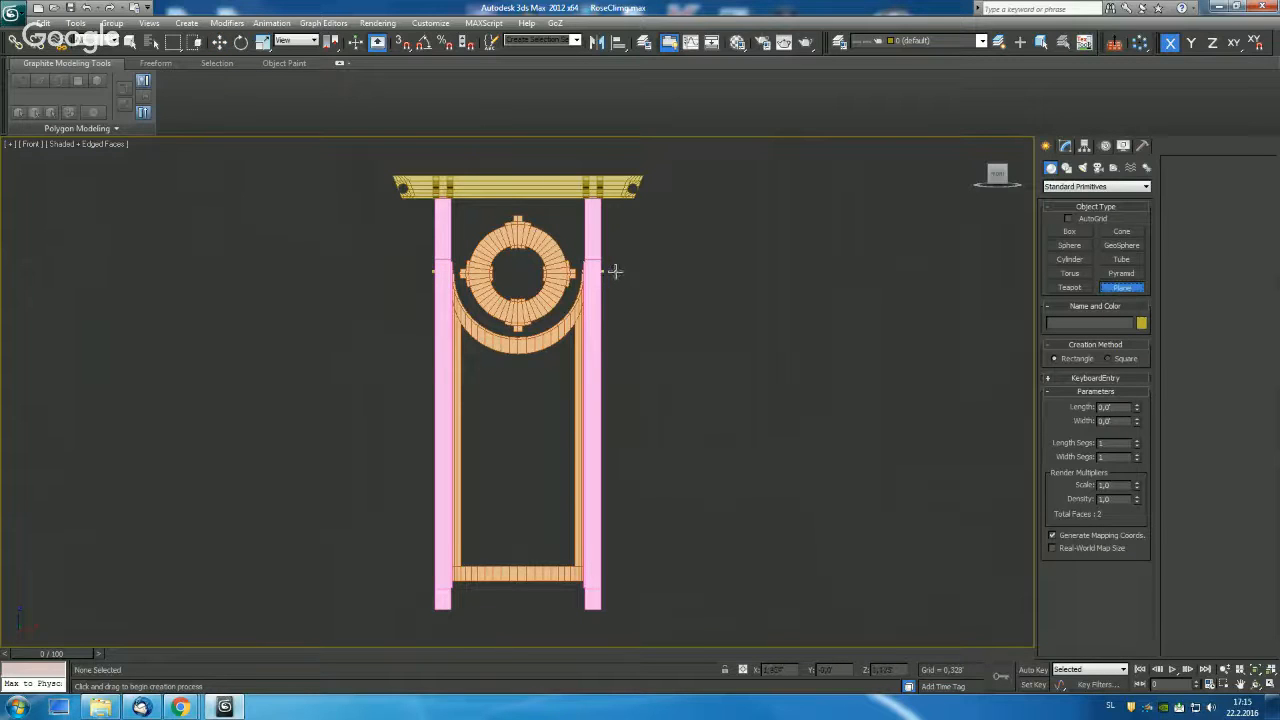
drag(615, 271, 744, 574)
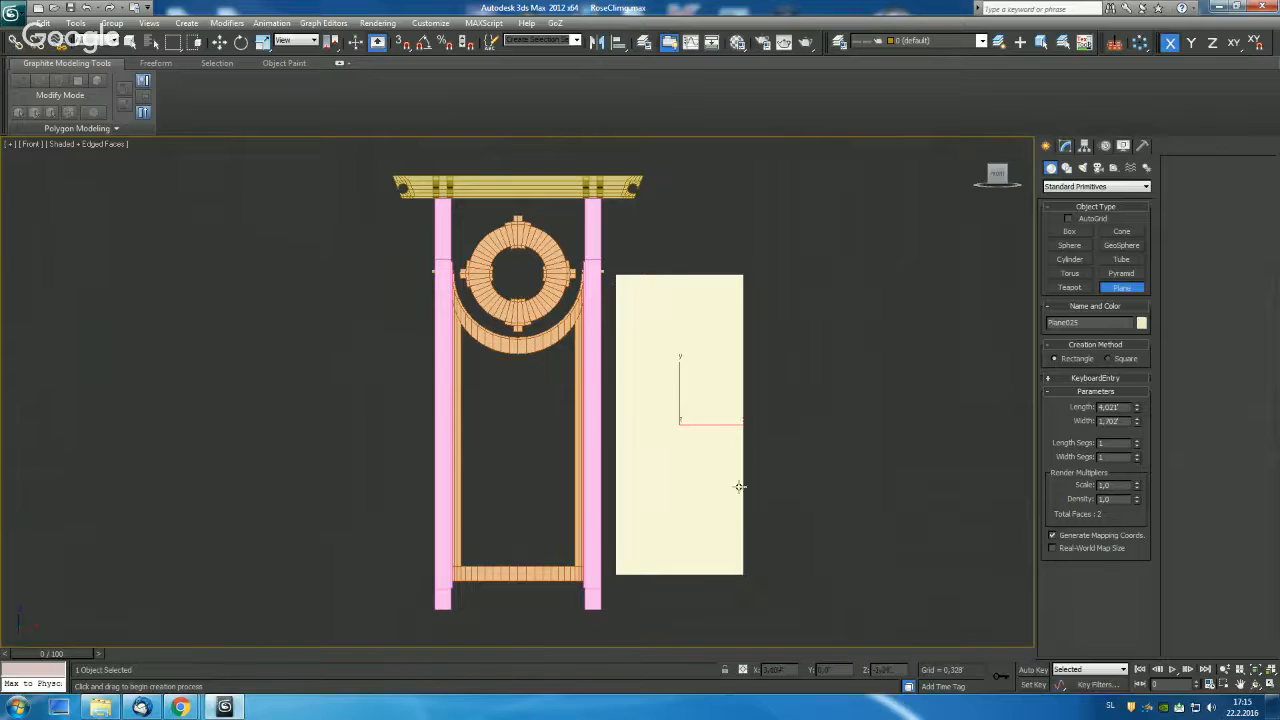
key(w)
drag(730, 423, 565, 424)
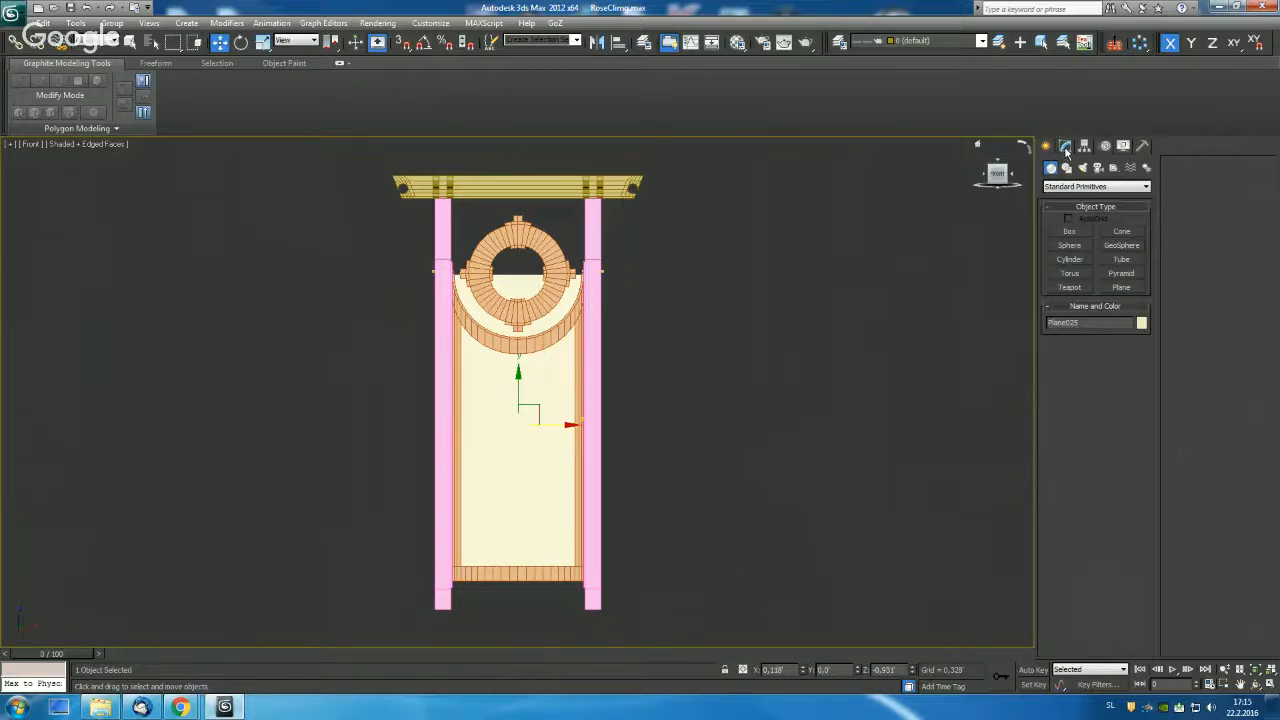
Change the plane's object color to dark blue.
click(1065, 147)
click(1146, 165)
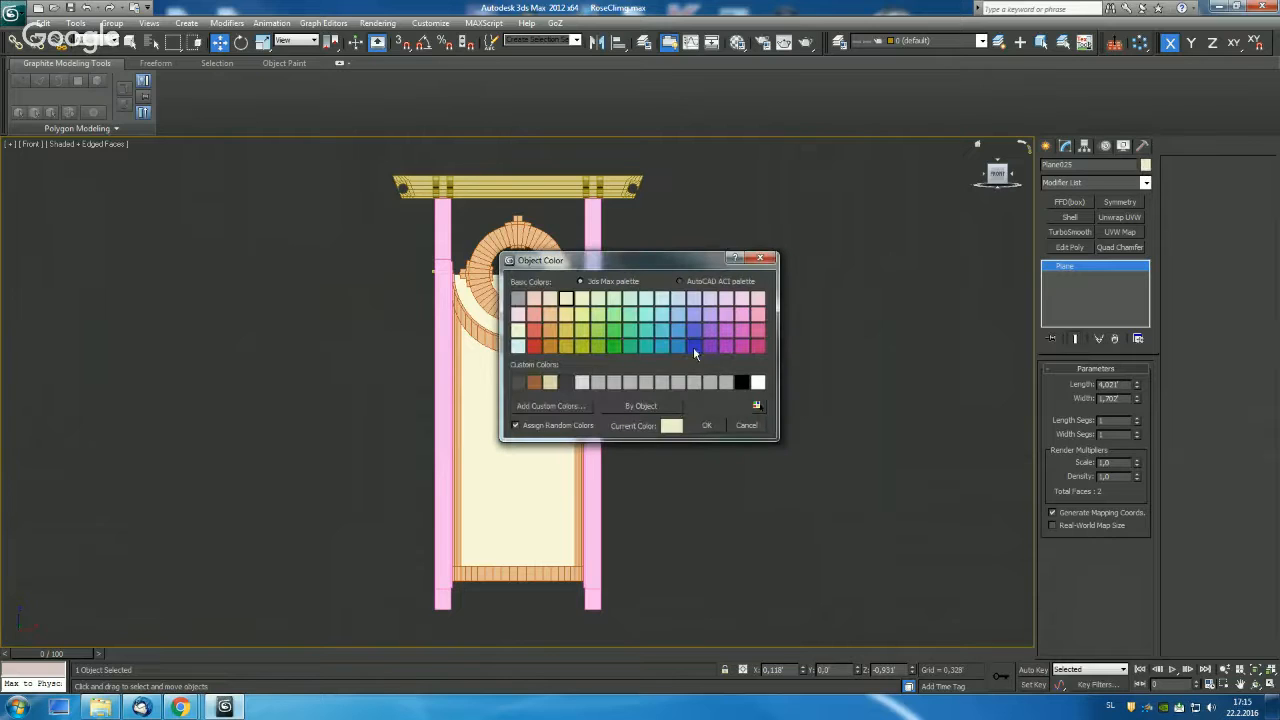
click(693, 346)
click(697, 424)
Subdivide the plane into 15 length segments and 11 width segments.
scroll(689, 370, up, 3)
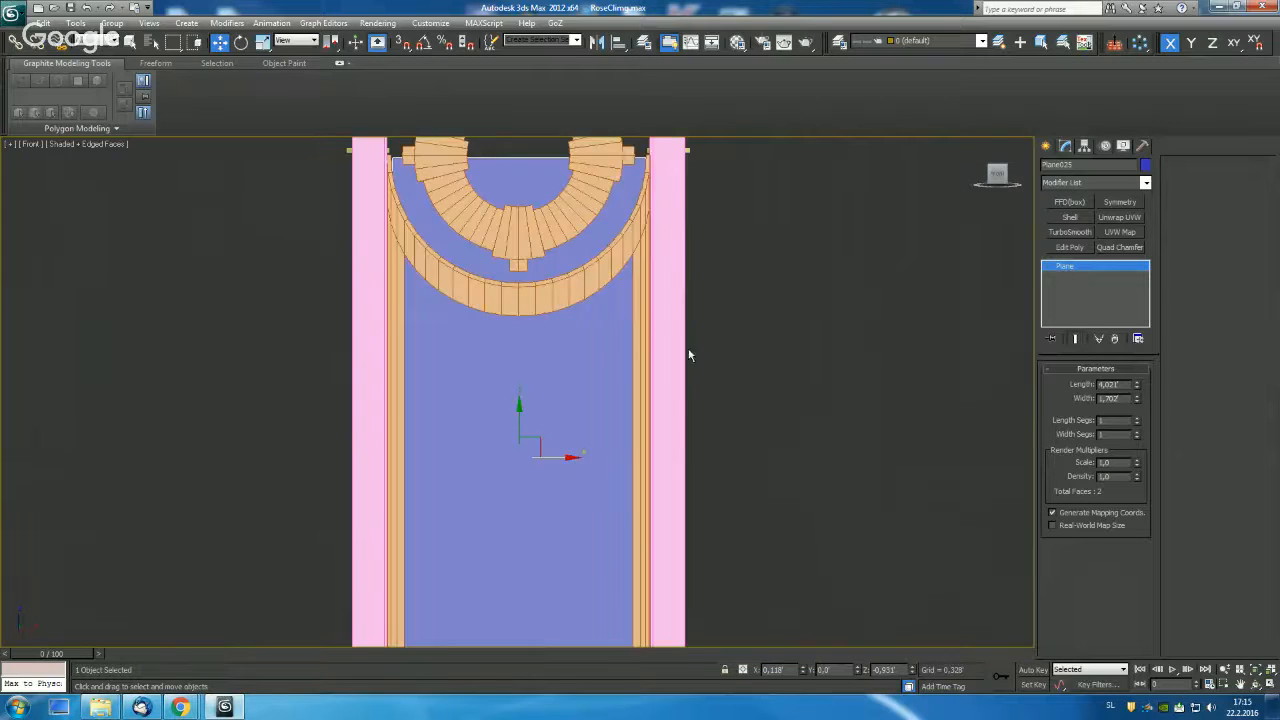
scroll(688, 352, down, 3)
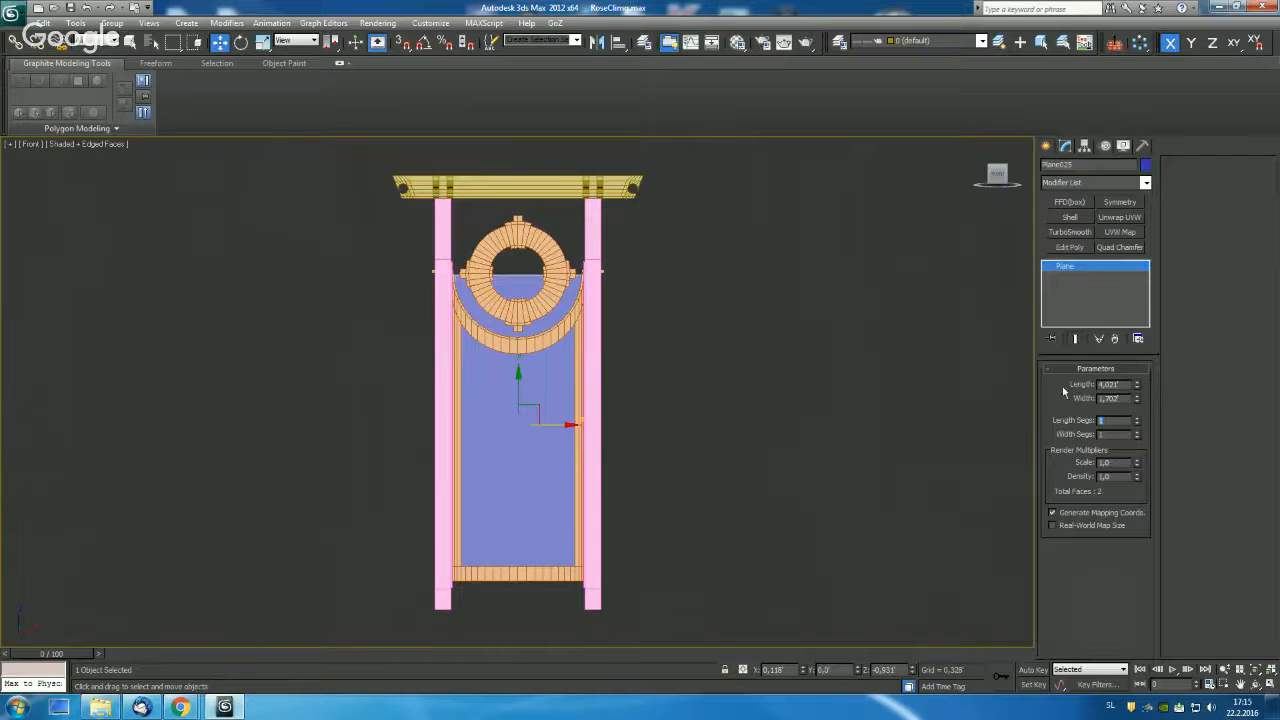
text(12)
key(Tab)
text(20)
key(Return)
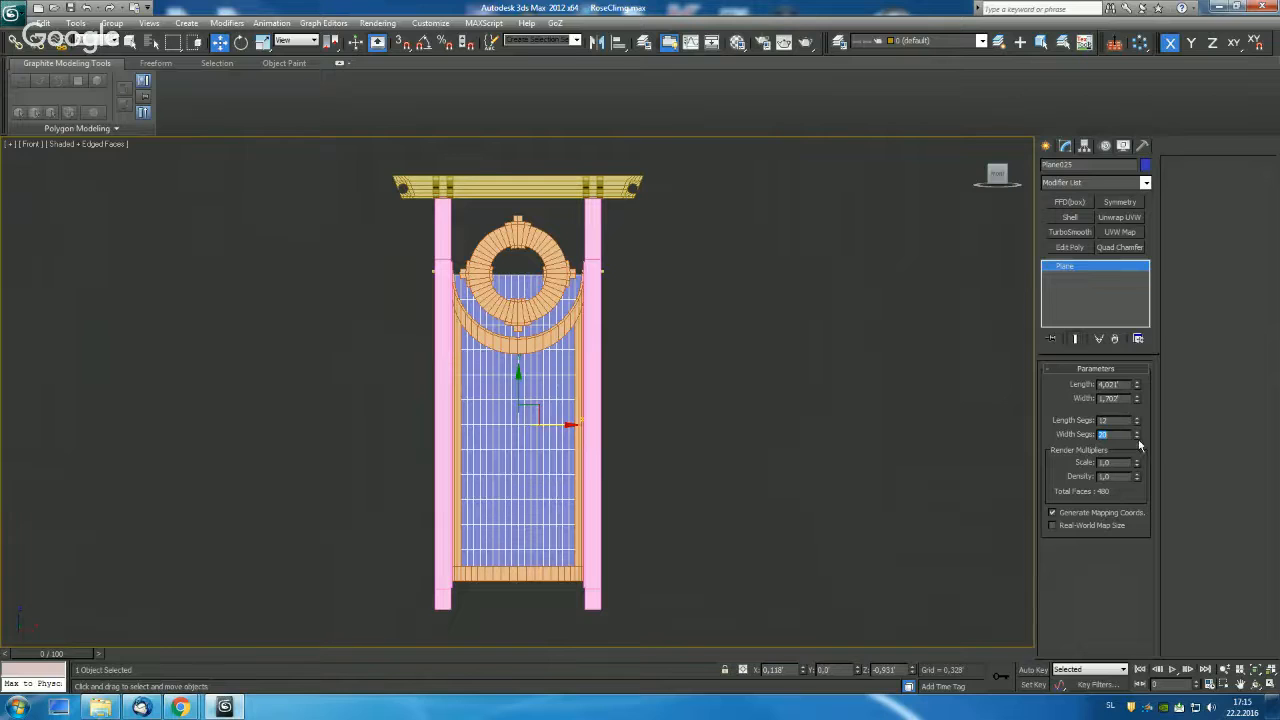
drag(1138, 436, 1134, 399)
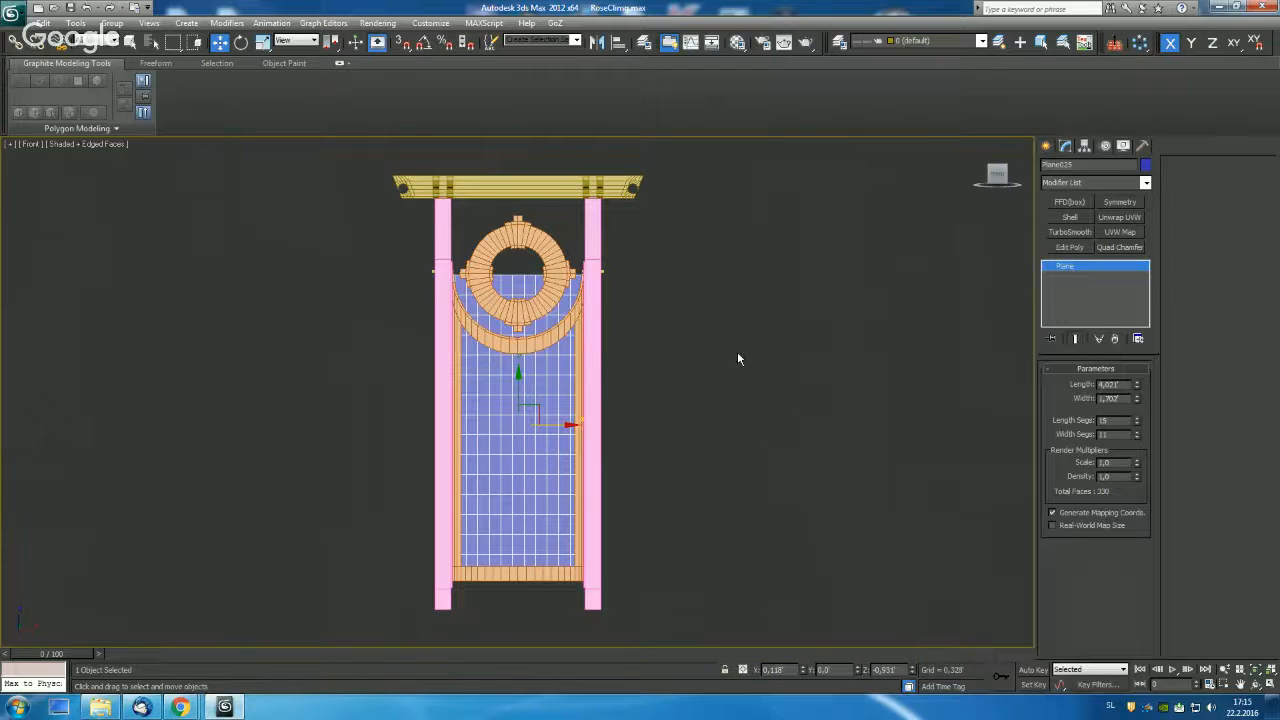
Isolate the plane and convert it to an Editable Poly.
scroll(642, 410, up, 2)
key(alt+q)
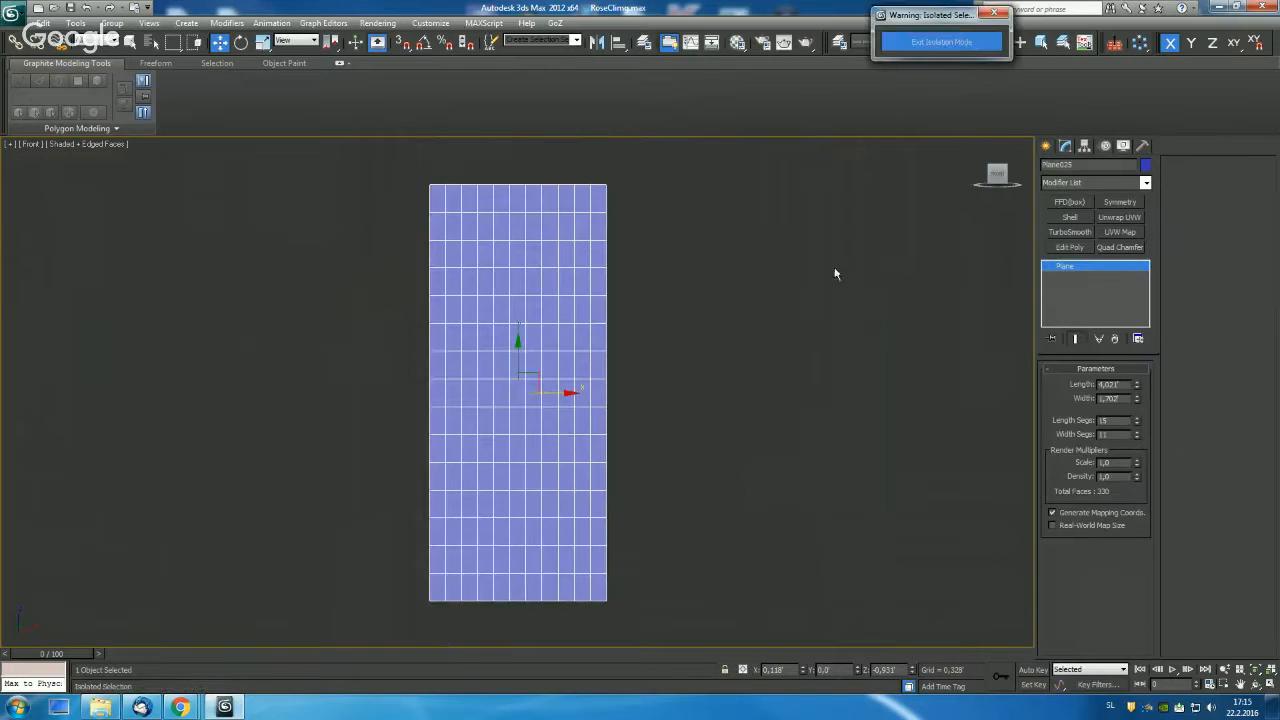
right_click(1069, 271)
click(1108, 364)
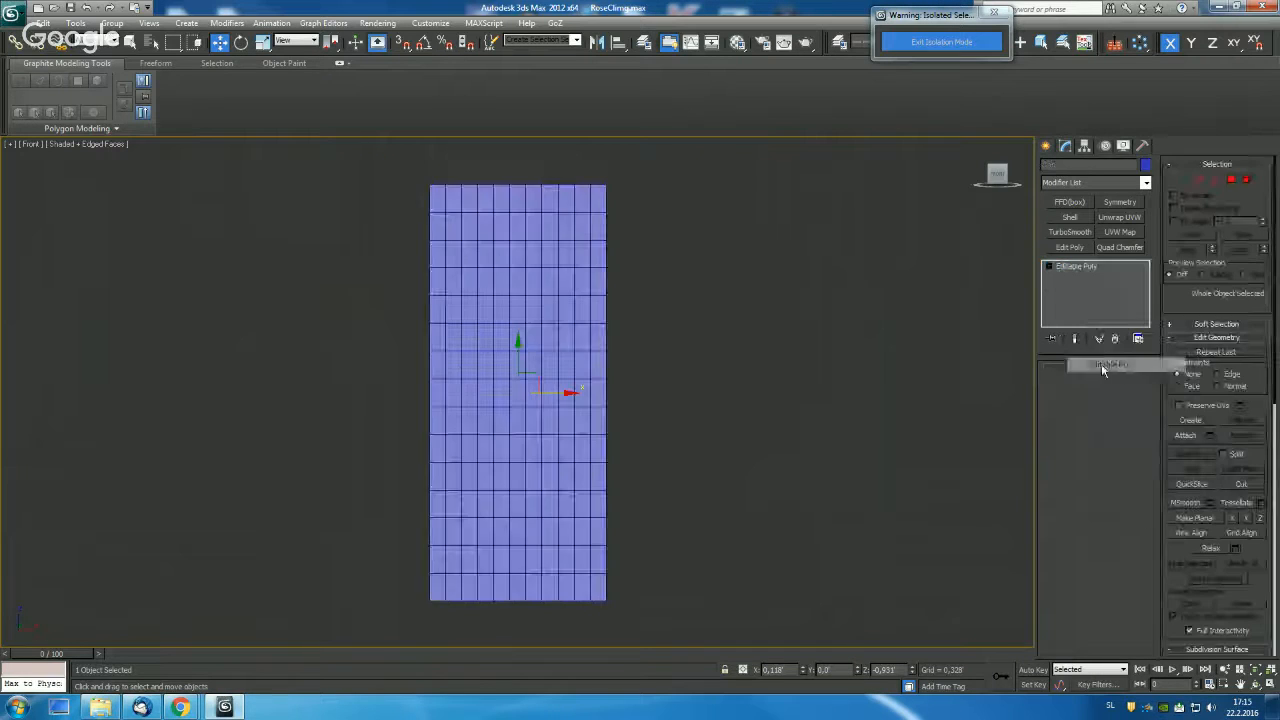
Select only the horizontal border edges along the plane's upper and lower ends.
key(2)
drag(408, 157, 671, 195)
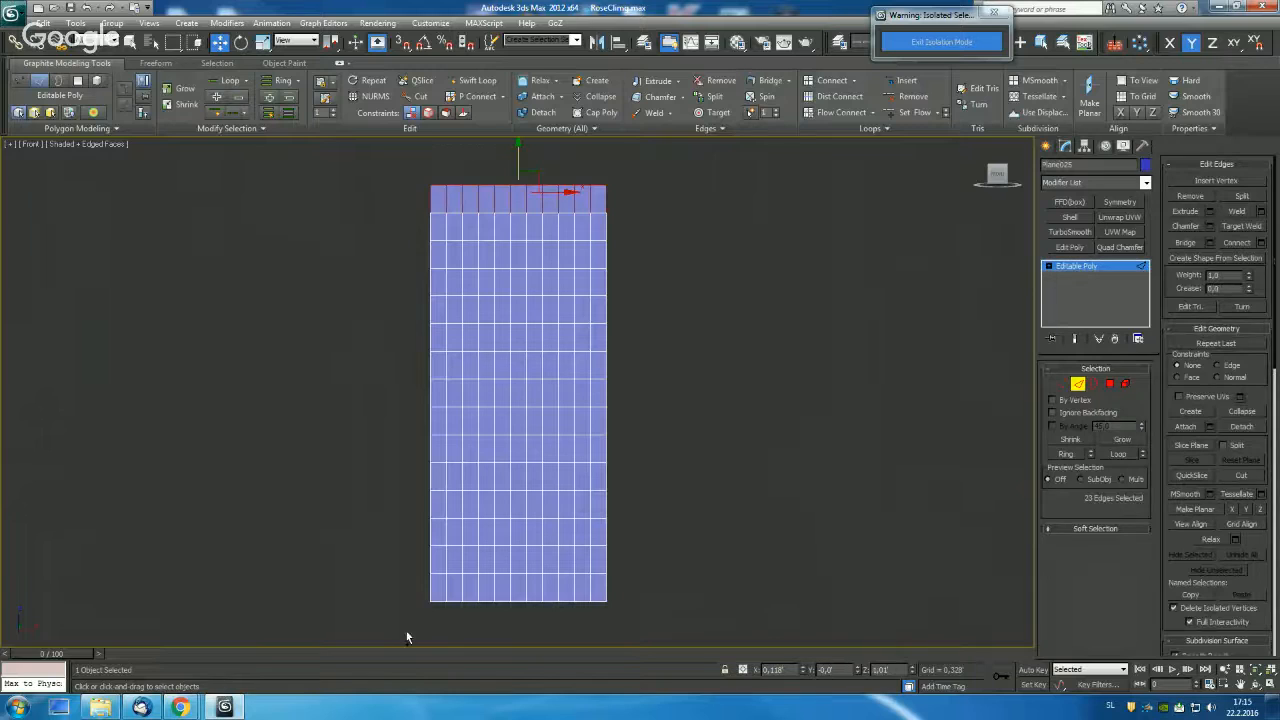
ctrl+drag(587, 637, 590, 637)
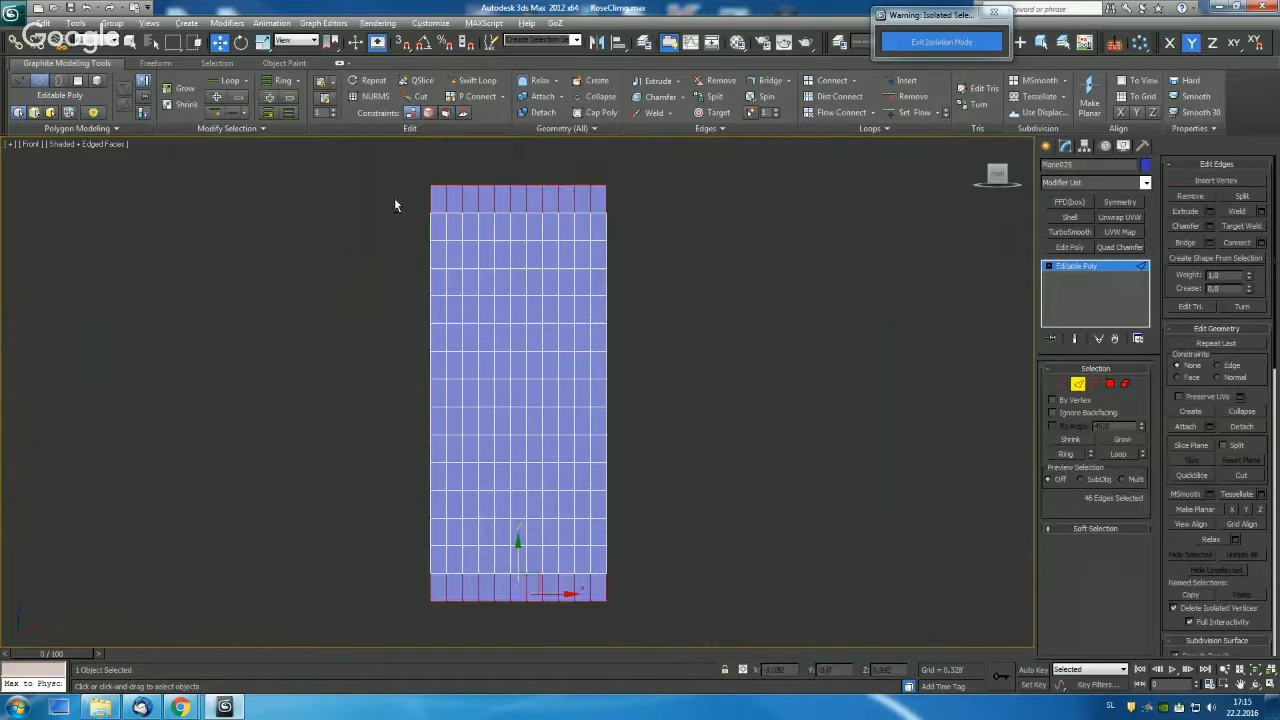
alt+drag(394, 198, 706, 598)
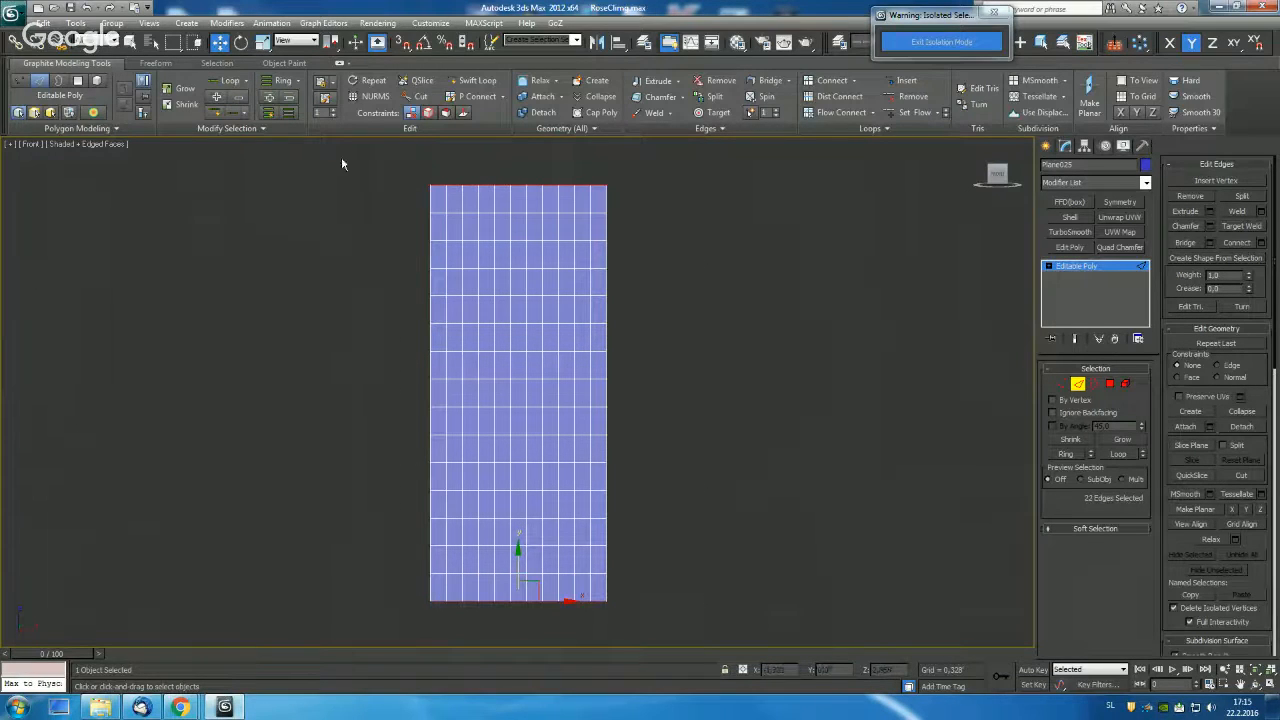
Apply the diamond lattice pattern to the plane with Generate Topology and close the pattern window.
click(115, 129)
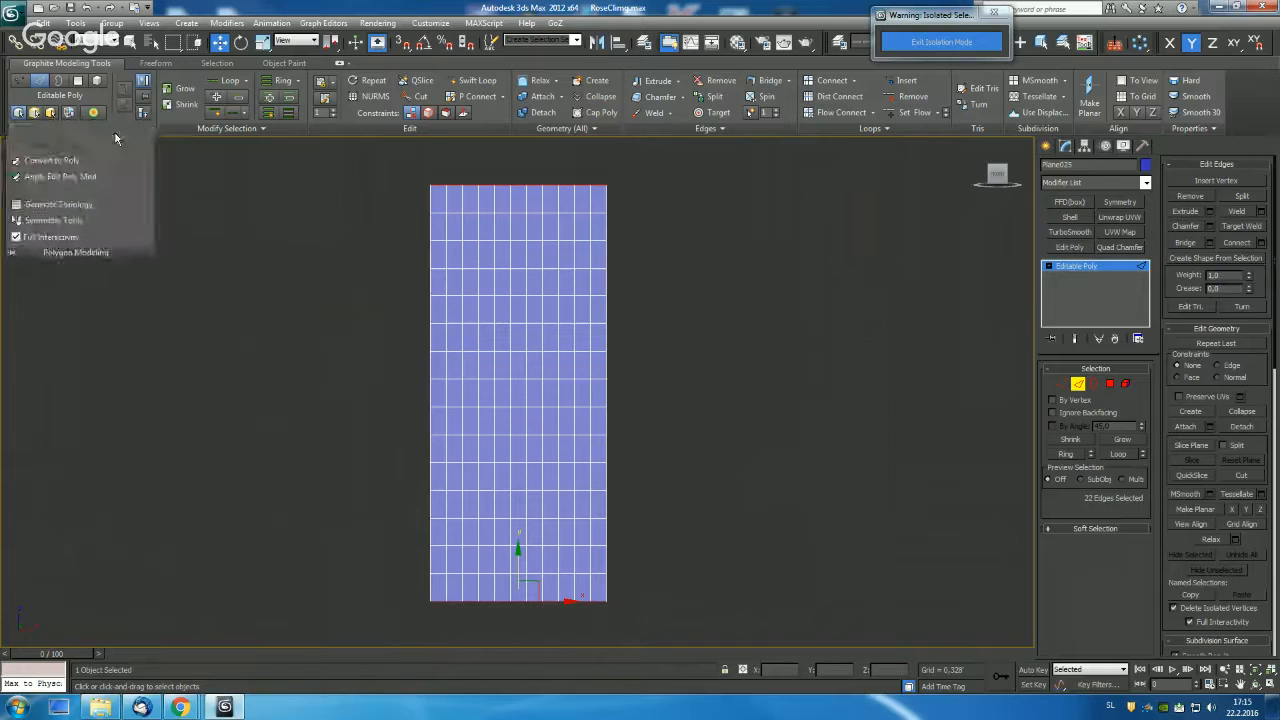
click(84, 204)
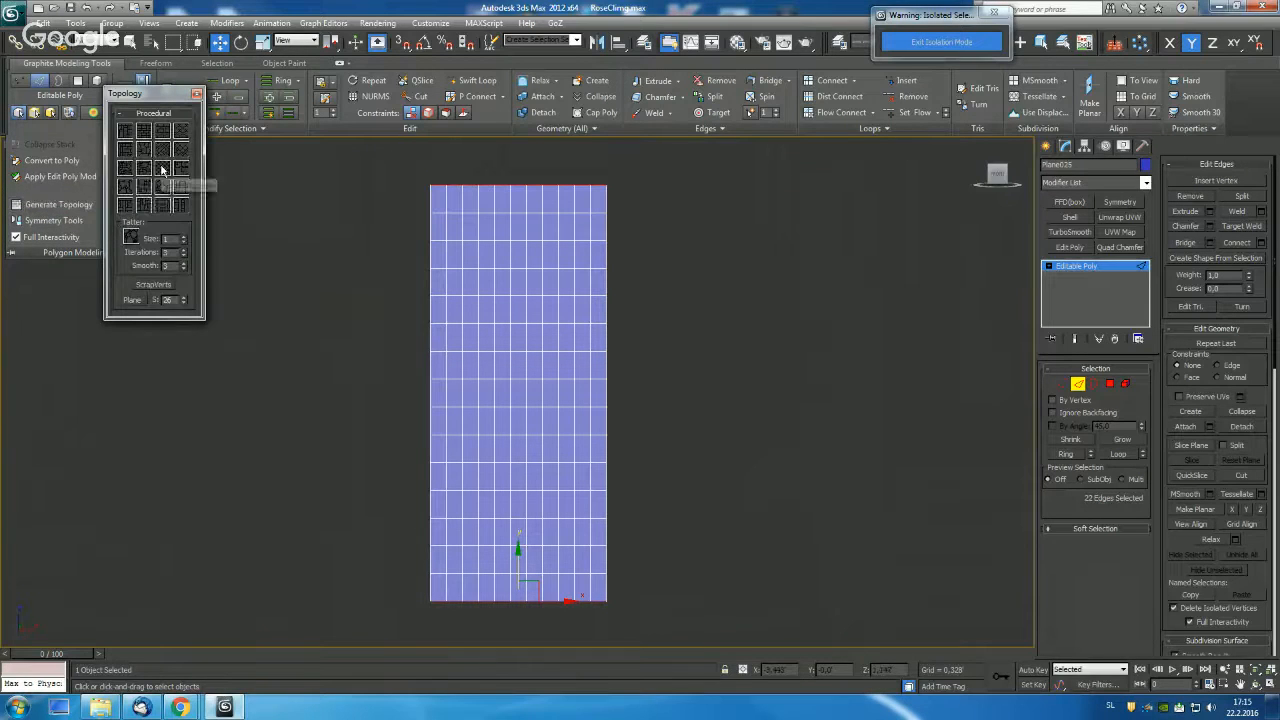
click(162, 170)
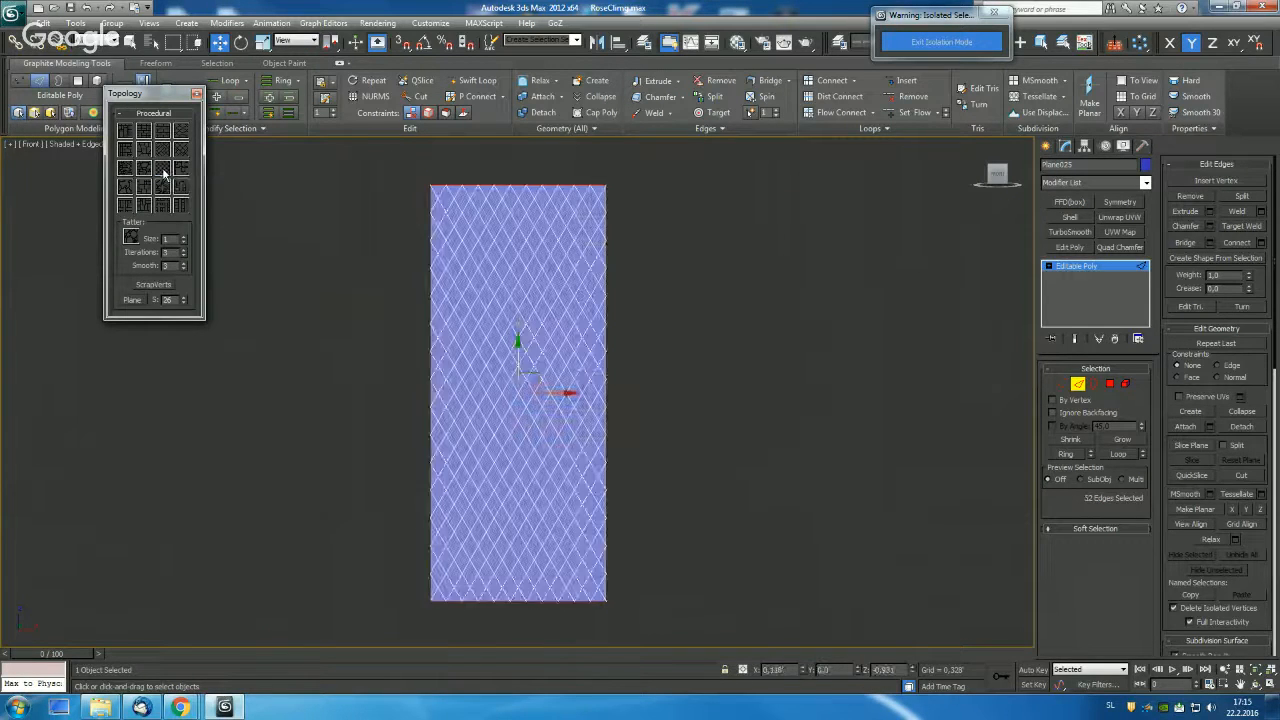
click(196, 95)
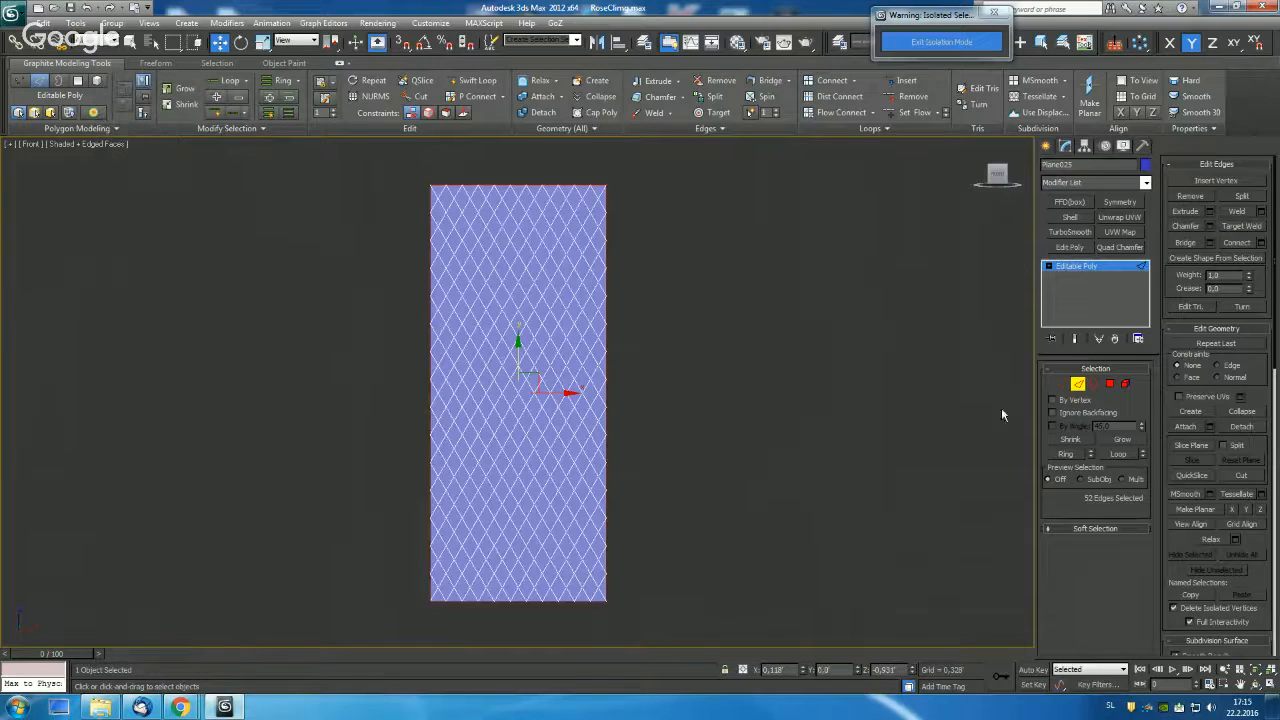
Select five pairs of diagonally adjoining diamond polygons along the plane's upper edge, leaving one column free between pairs.
click(1110, 384)
key(ctrl+a)
scroll(677, 260, up, 3)
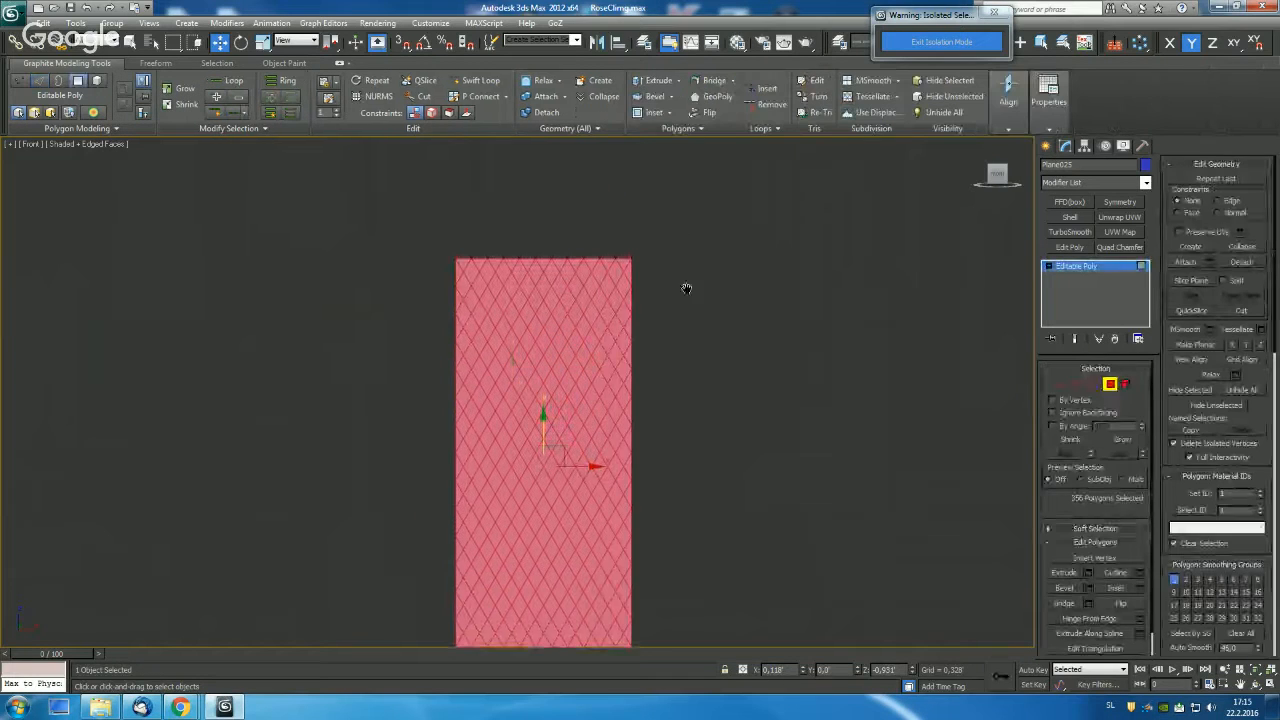
key(q)
click(632, 222)
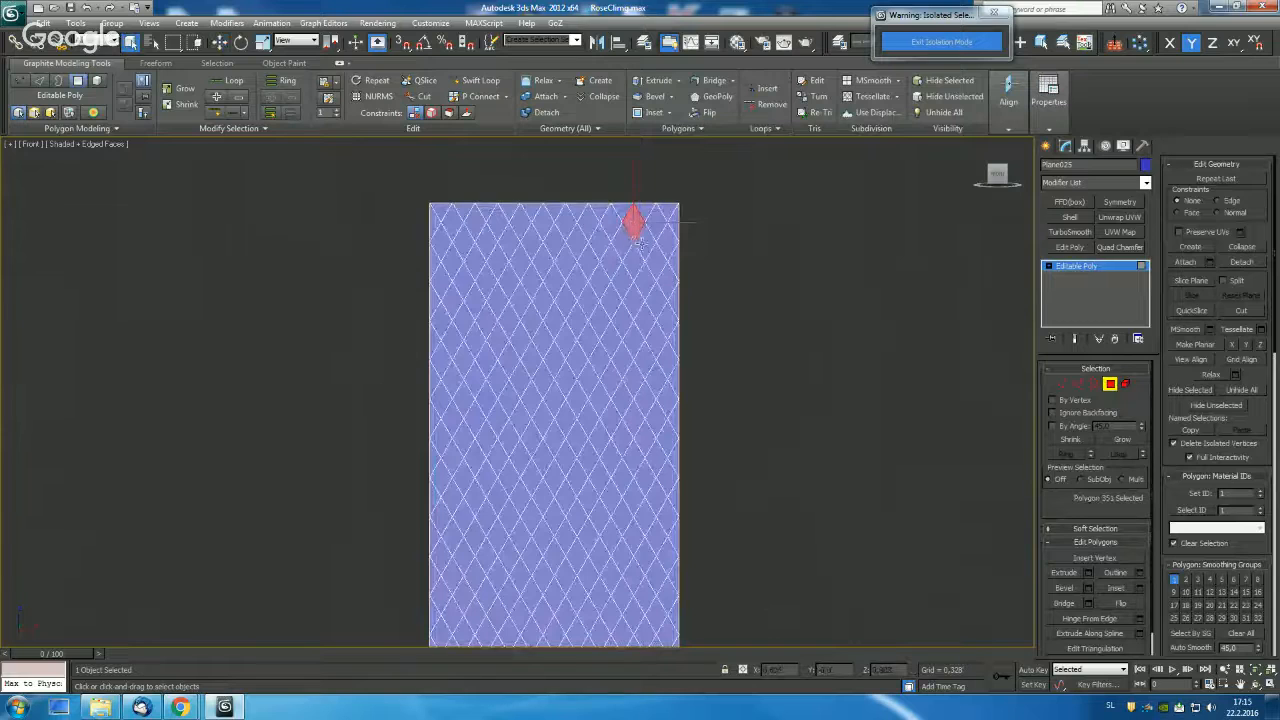
ctrl+click(590, 224)
ctrl+click(541, 222)
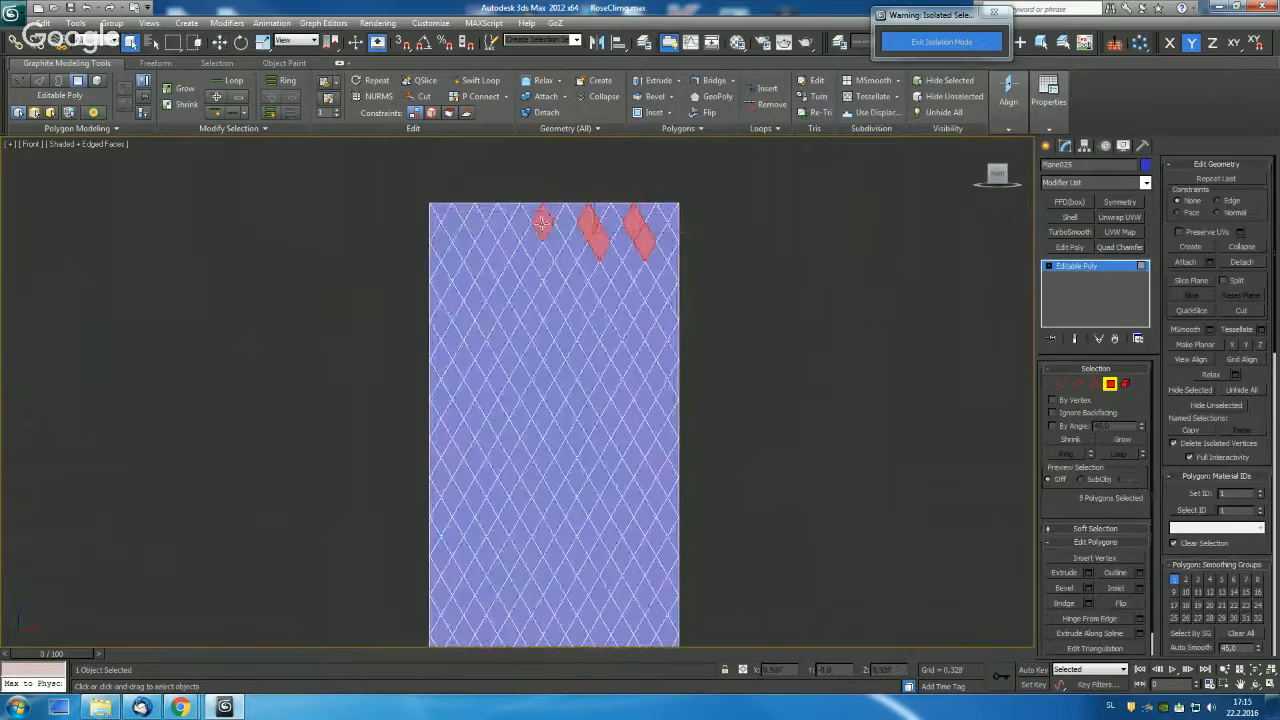
ctrl+click(553, 245)
ctrl+click(500, 222)
ctrl+click(506, 245)
ctrl+click(452, 225)
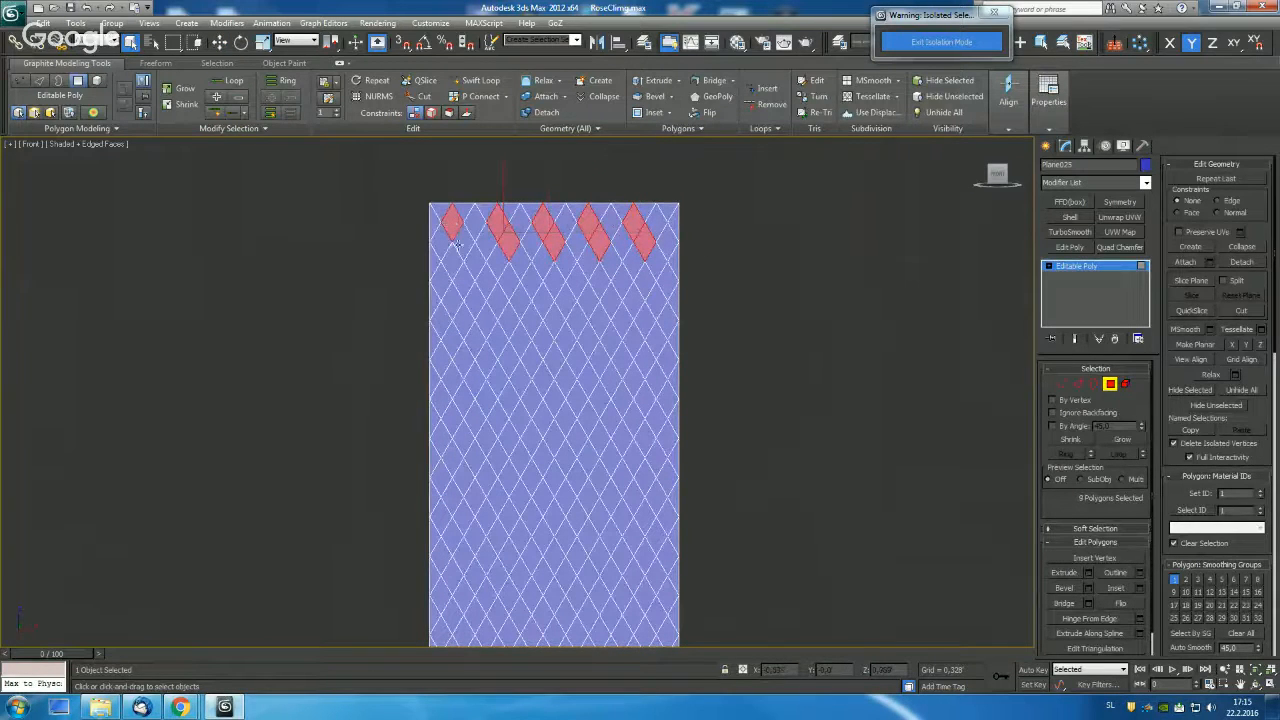
ctrl+click(458, 245)
Add six pairs of diagonally adjoining diamonds down the plane's left edge to the selection, leaving one diamond free between pairs.
ctrl+click(440, 280)
ctrl+click(450, 306)
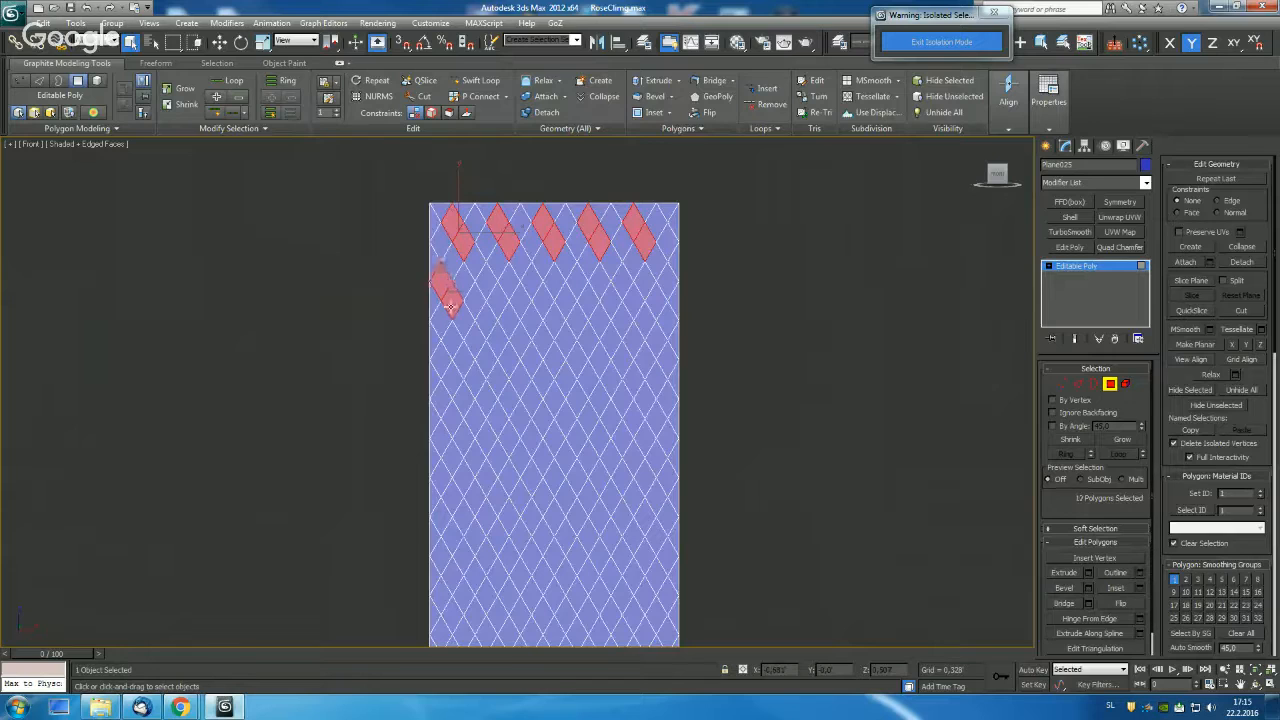
ctrl+click(442, 375)
ctrl+click(458, 405)
middle_drag(463, 406, 460, 296)
ctrl+click(452, 338)
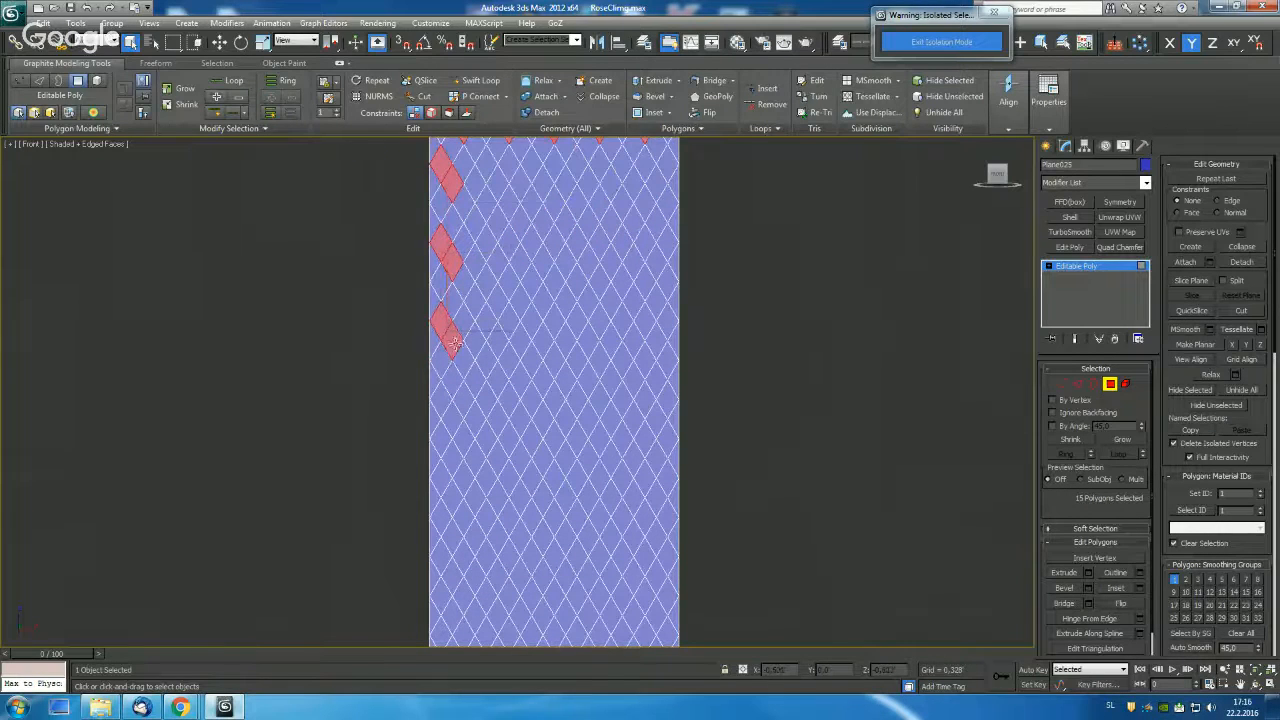
ctrl+click(442, 392)
ctrl+click(453, 420)
ctrl+click(441, 474)
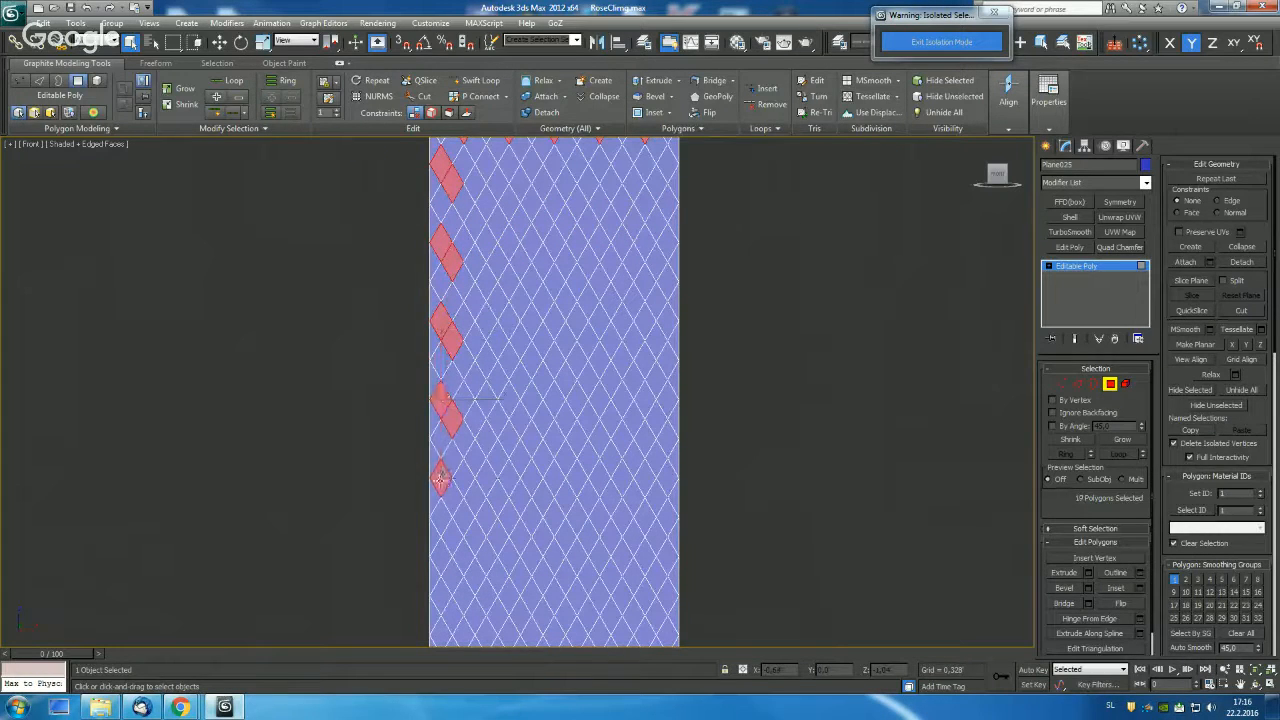
ctrl+click(452, 500)
middle_drag(452, 499, 456, 379)
ctrl+click(442, 437)
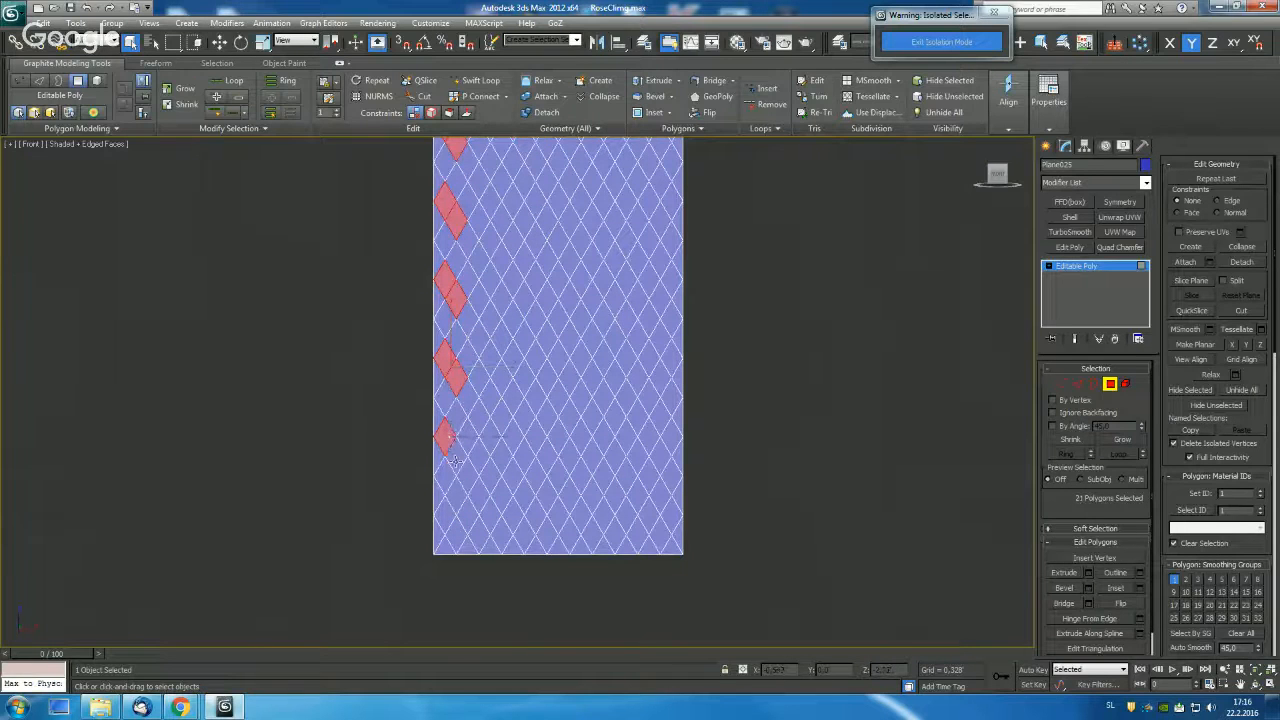
ctrl+click(456, 461)
ctrl+click(447, 520)
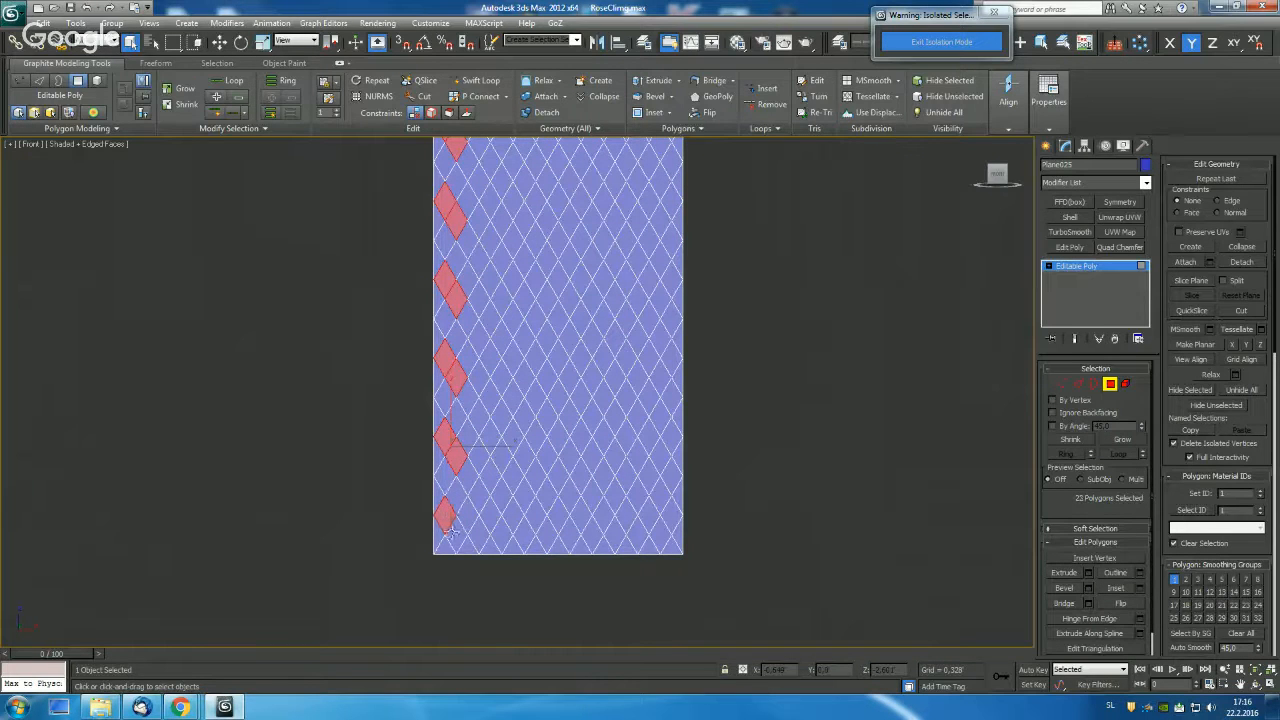
alt+click(447, 525)
scroll(450, 357, down, 2)
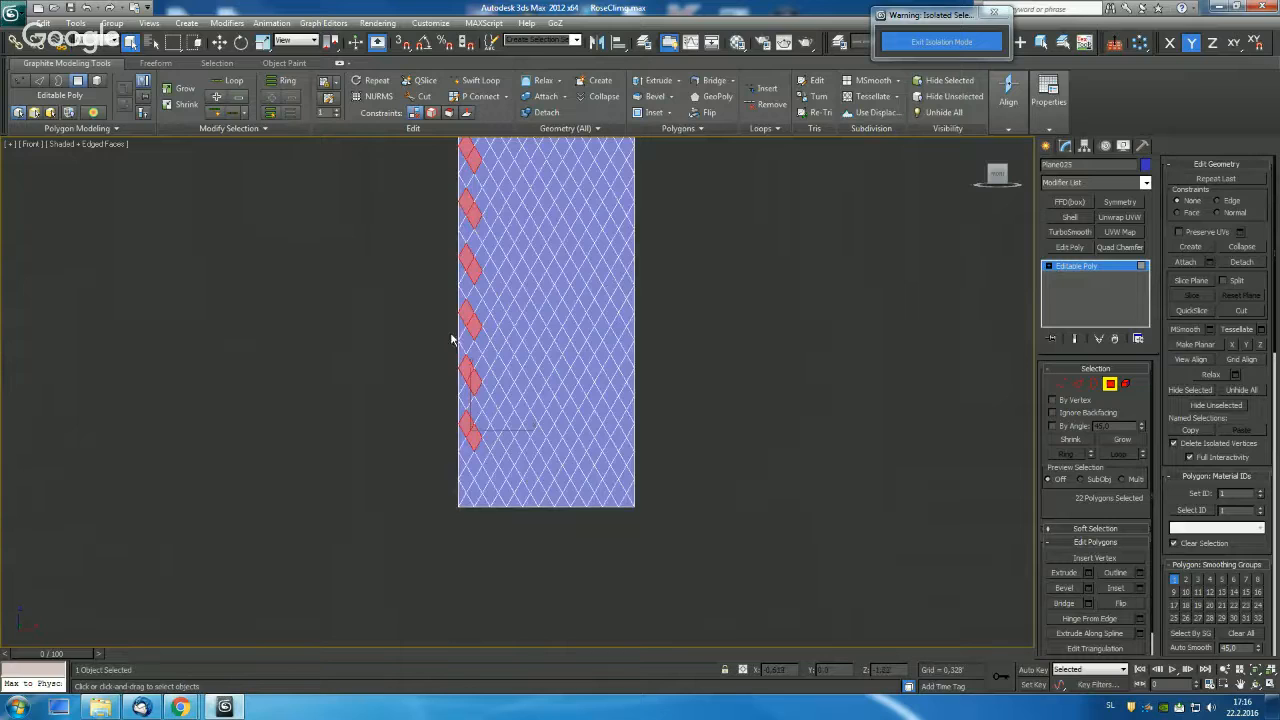
Extend the polygon selection across the whole lattice with Similar and delete the selected diamonds to open the holes.
click(230, 128)
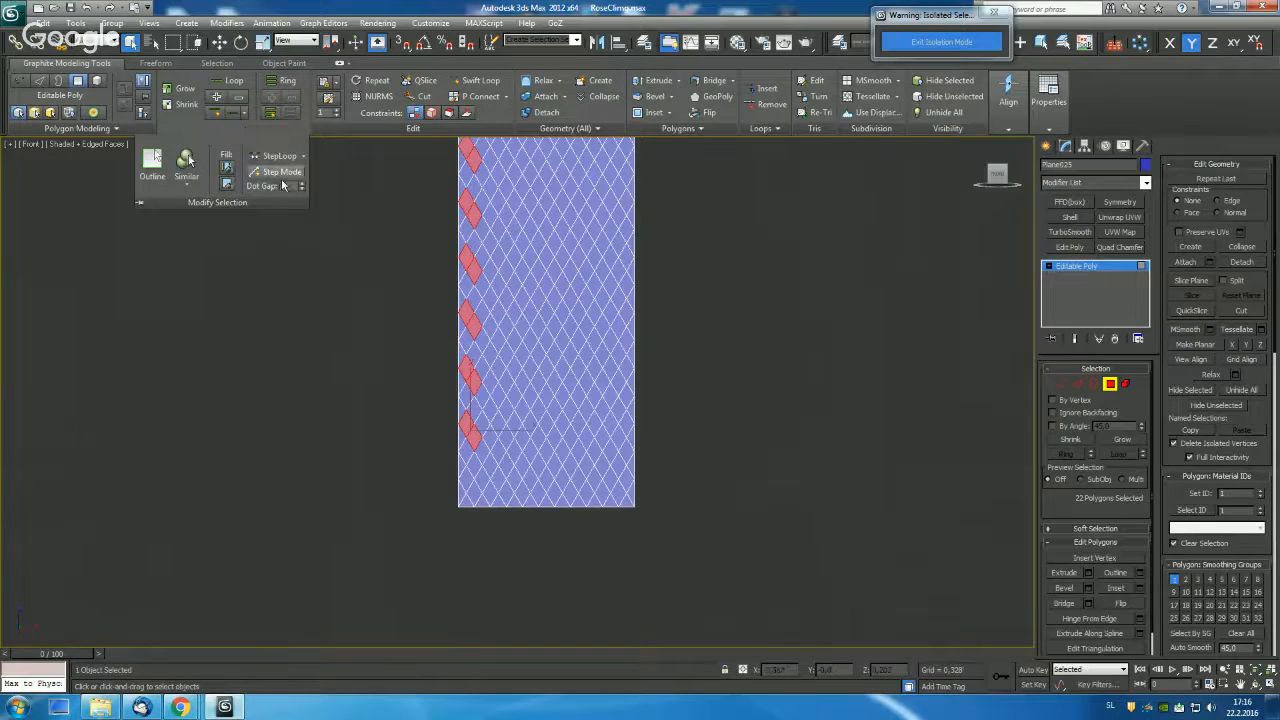
click(186, 165)
middle_drag(586, 206, 620, 283)
key(Delete)
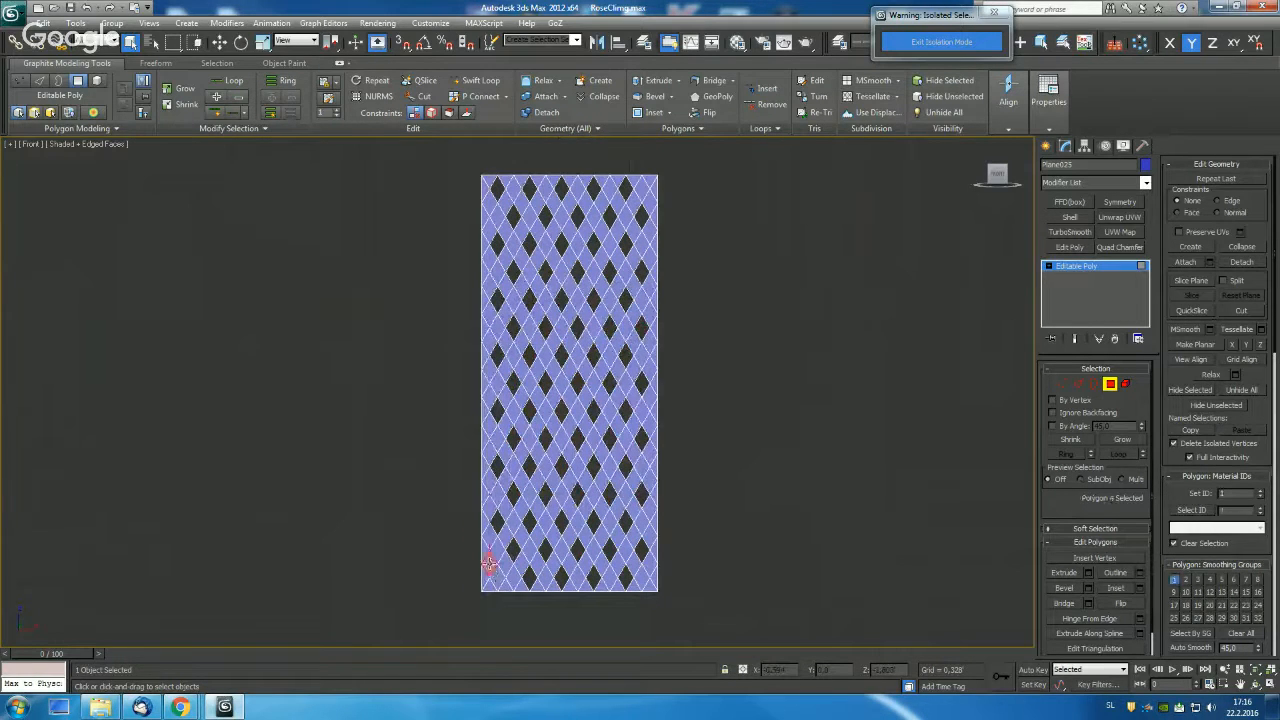
Exit isolation mode and delete the lattice polygons that extend above the curved rail beneath the ring.
click(1110, 384)
click(899, 46)
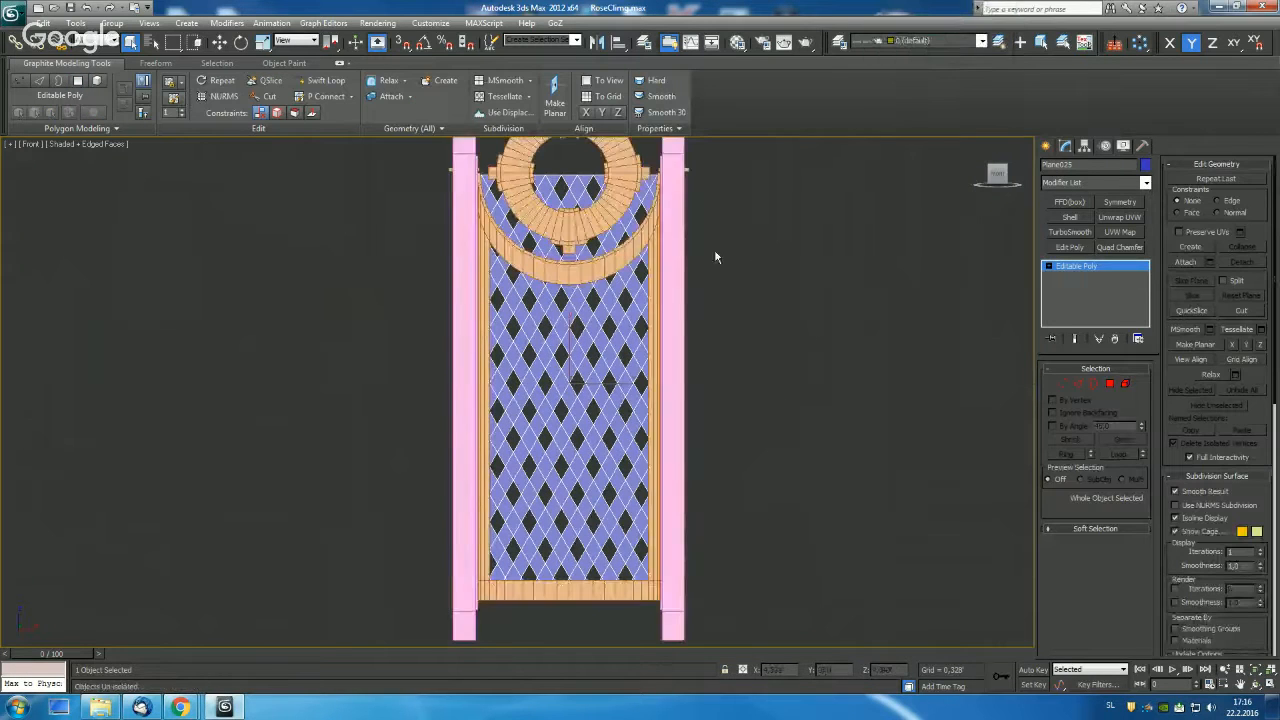
click(1110, 384)
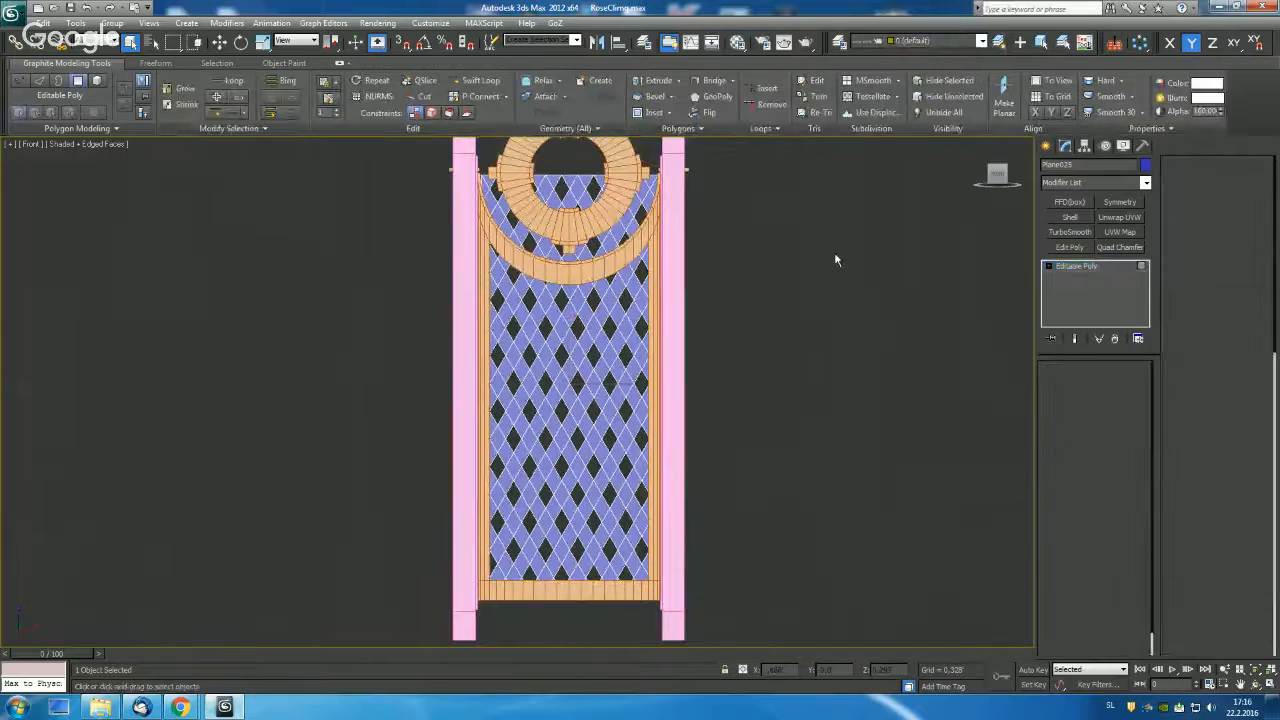
drag(400, 231, 678, 360)
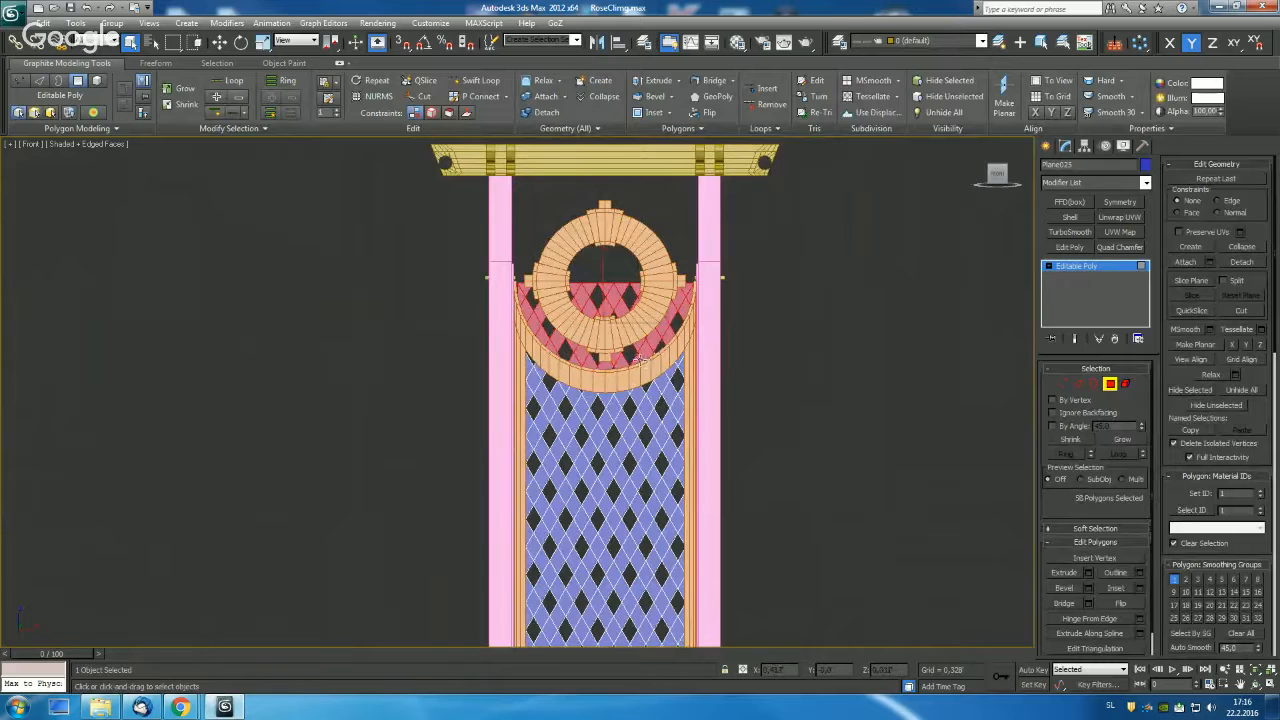
key(Delete)
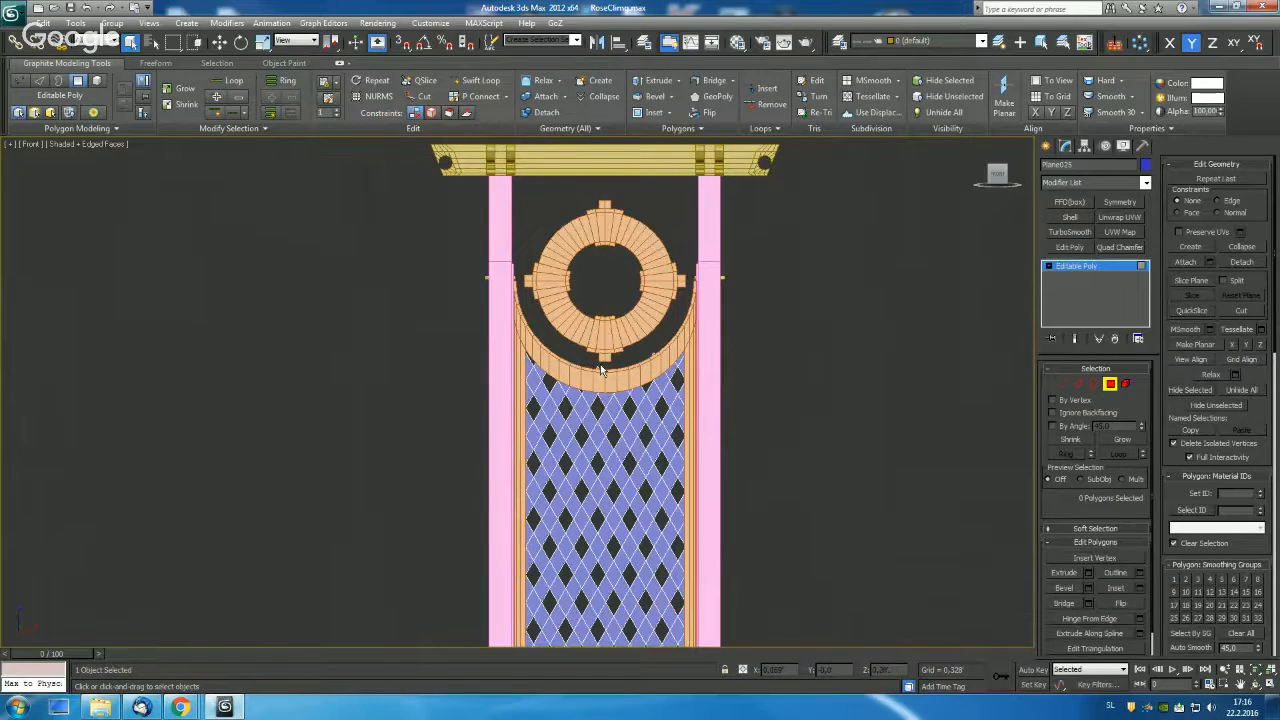
scroll(601, 370, up, 3)
click(688, 356)
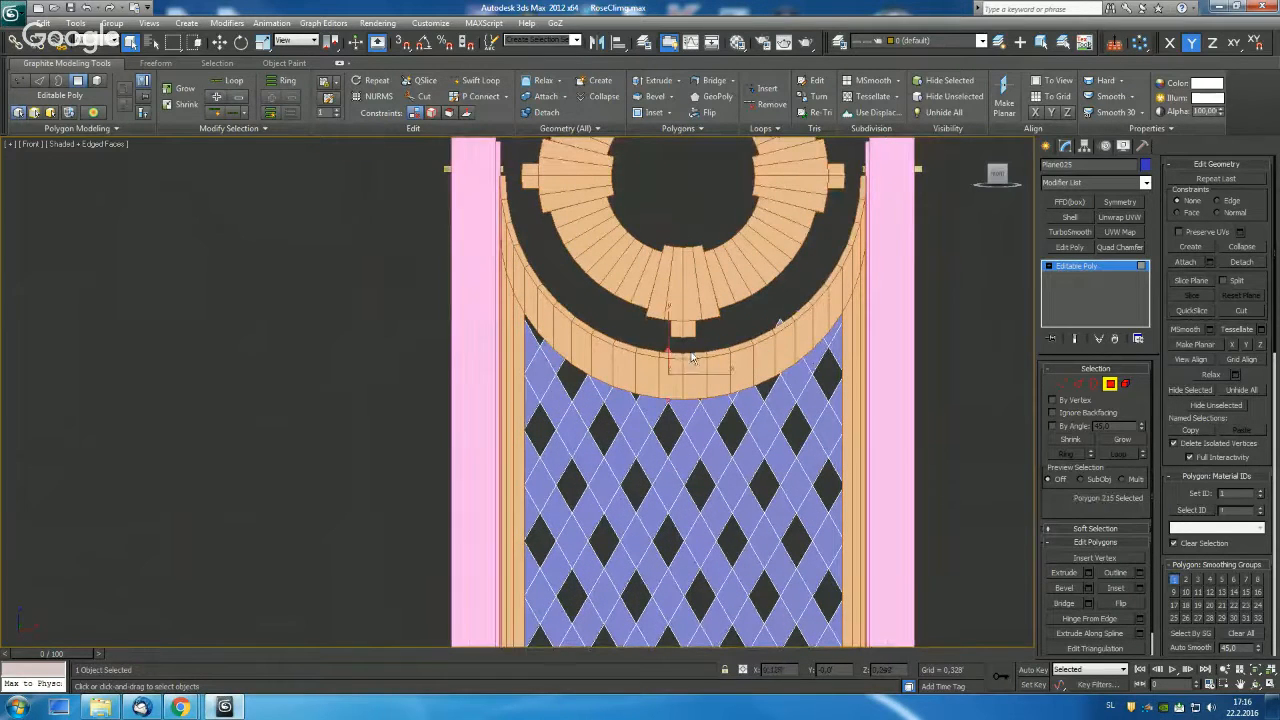
click(749, 320)
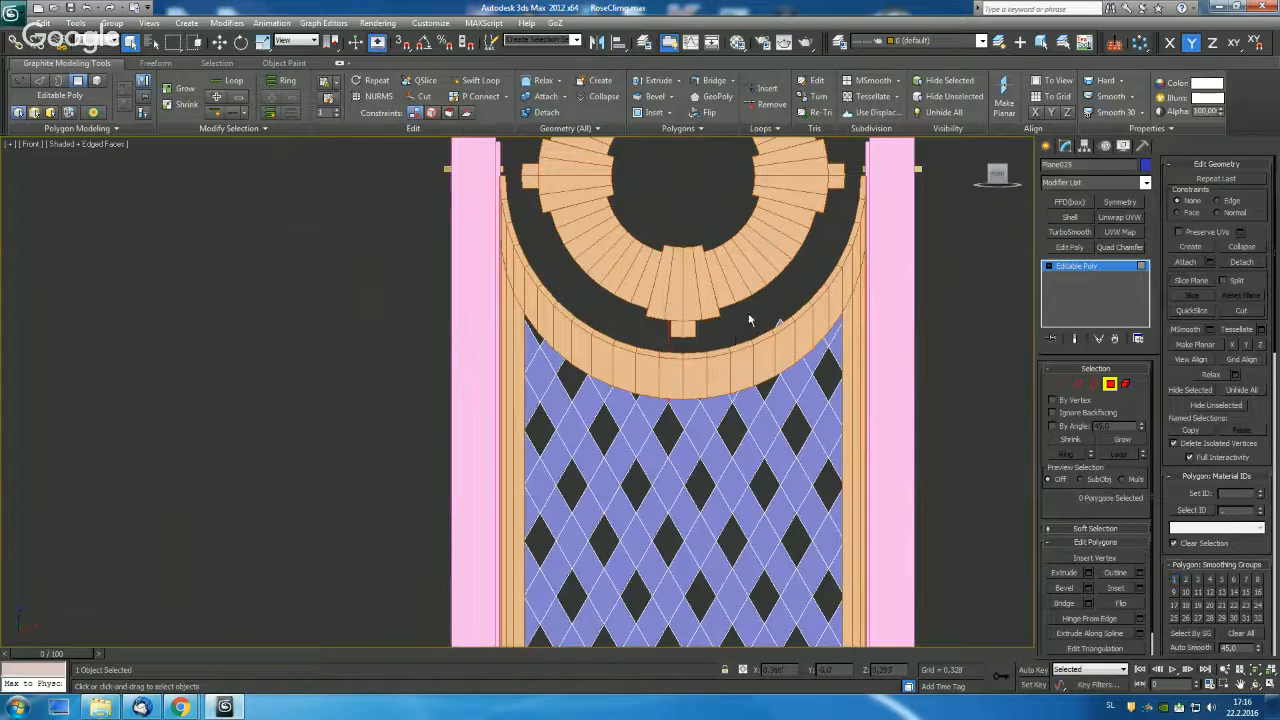
Move the lattice along the Y axis so it sits within the depth of the wooden frame.
scroll(766, 304, down, 5)
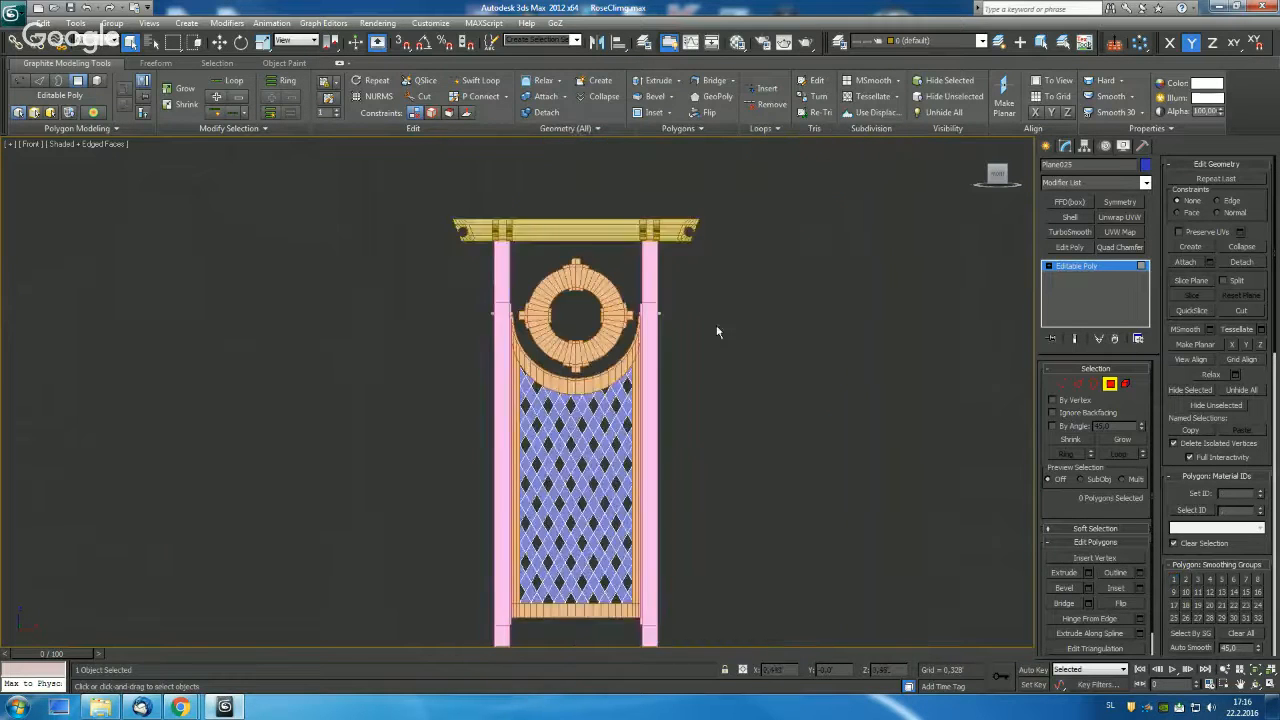
middle_drag(714, 331, 682, 249)
scroll(689, 363, up, 4)
alt+middle_drag(754, 354, 883, 372)
click(1110, 383)
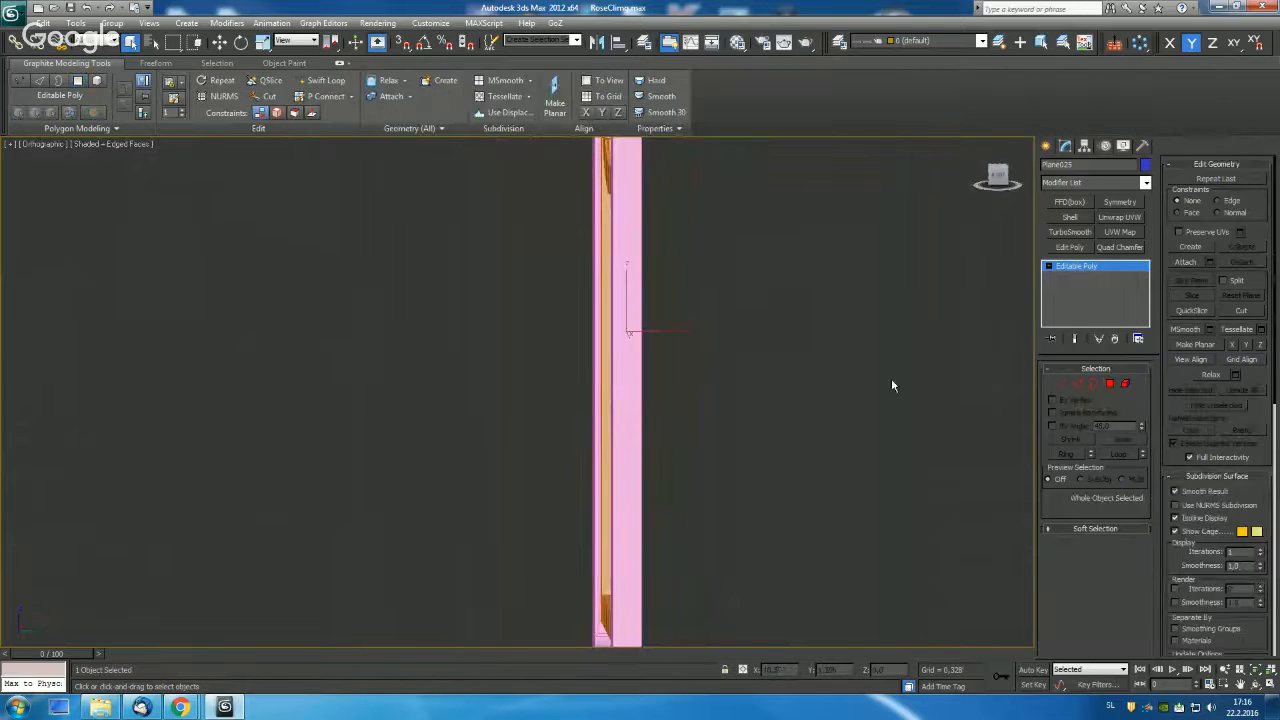
key(F3)
alt+middle_drag(657, 353, 641, 352)
key(w)
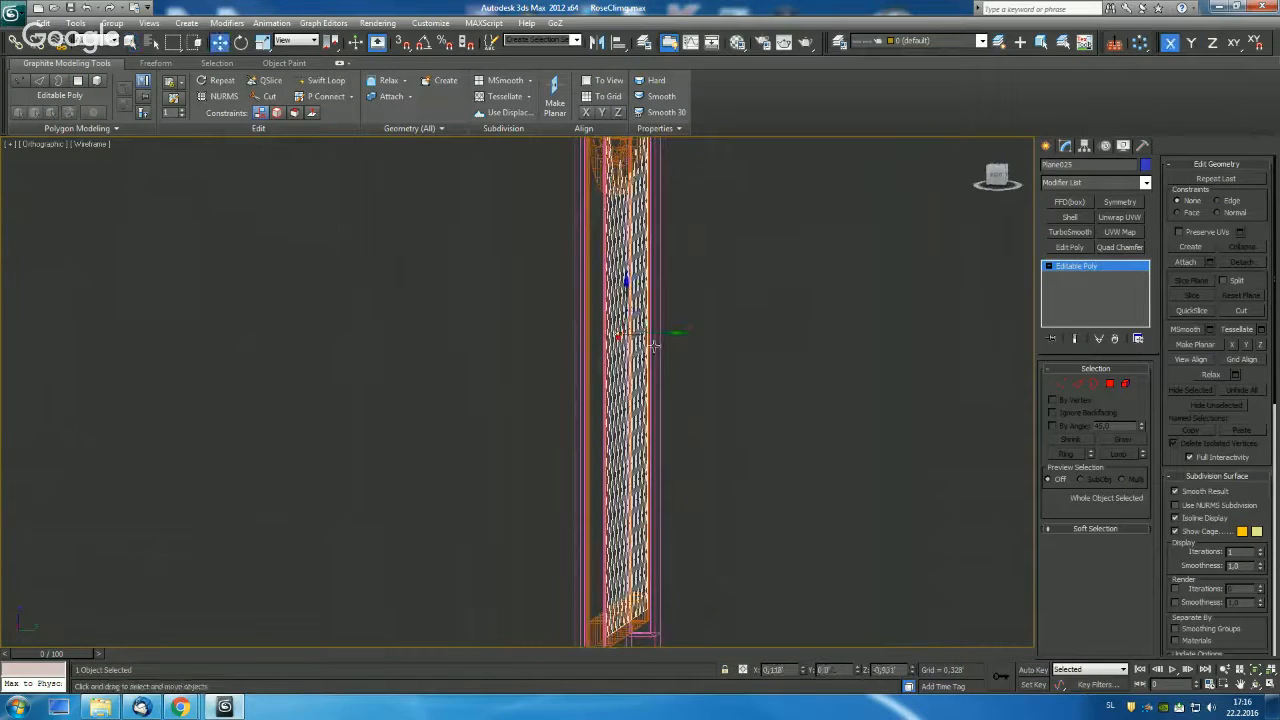
drag(659, 334, 782, 342)
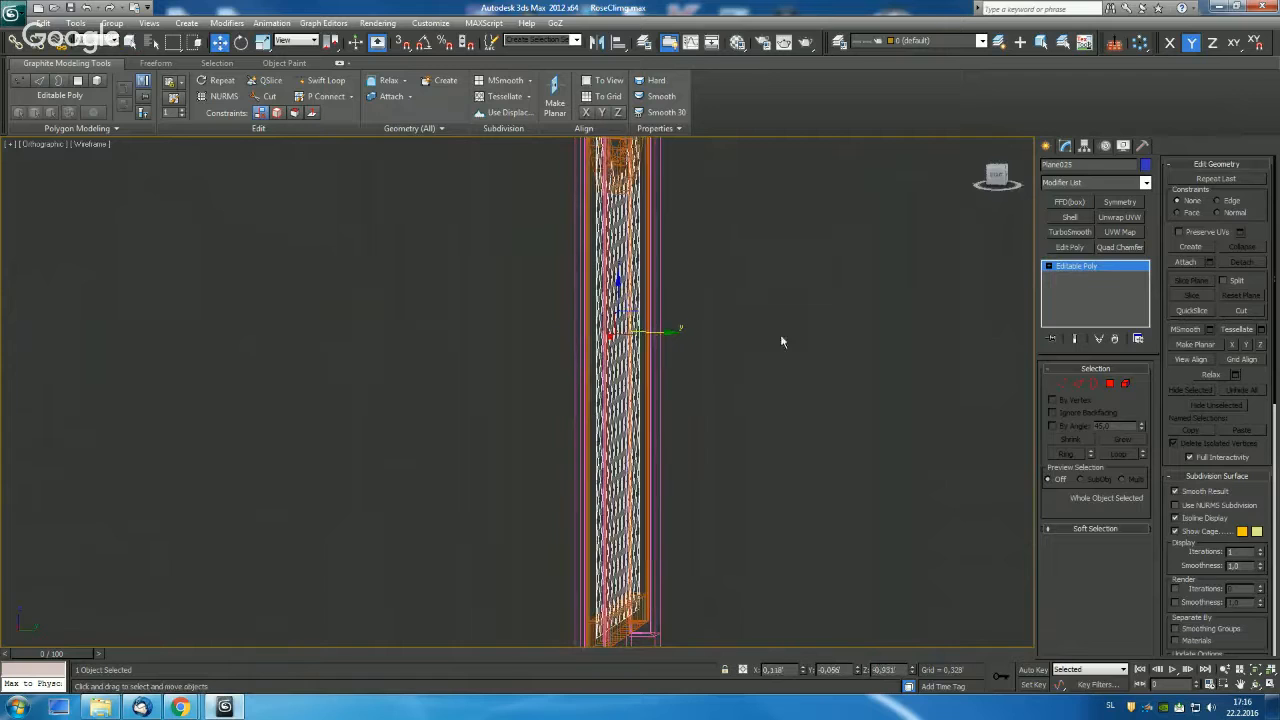
Add a Shell modifier to the lattice, reduce its outer amount to a thin slat thickness, and adjust its depth within the frame.
click(1069, 216)
alt+middle_drag(790, 240, 738, 239)
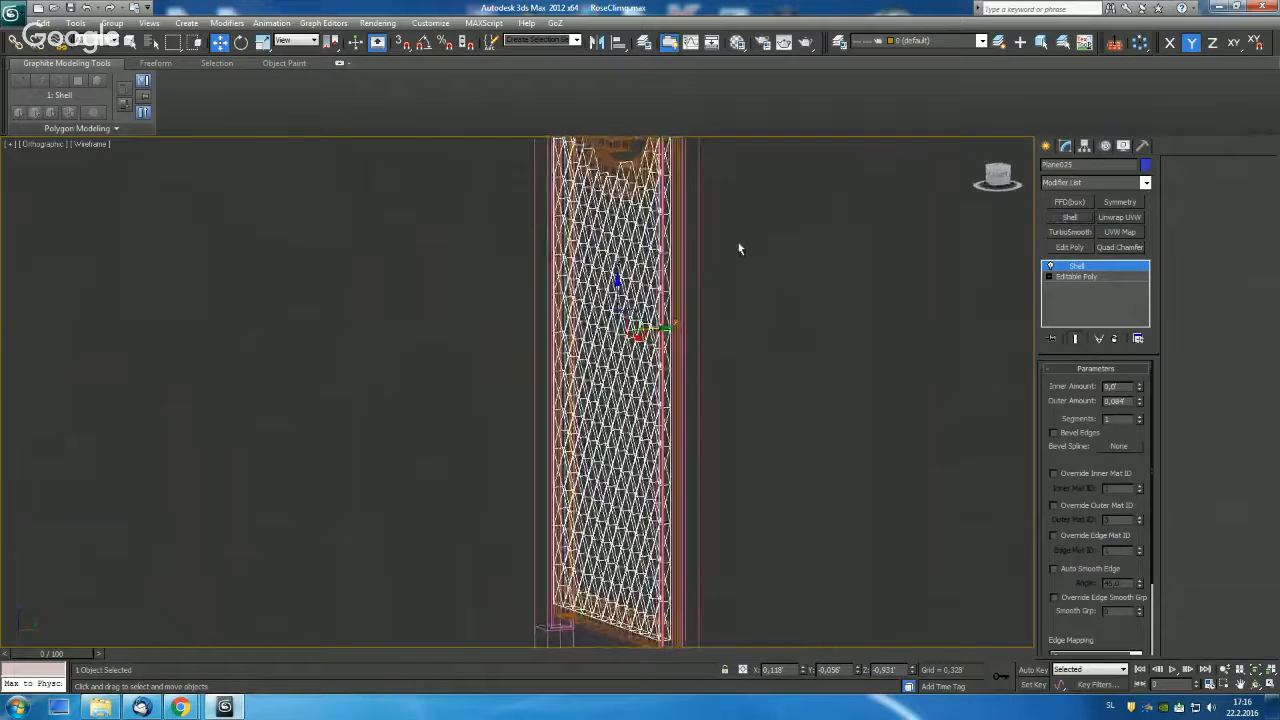
key(F3)
mouse_move(906, 322)
alt+middle_down()
mouse_move(823, 308)
mouse_move(1159, 432)
alt+middle_up()
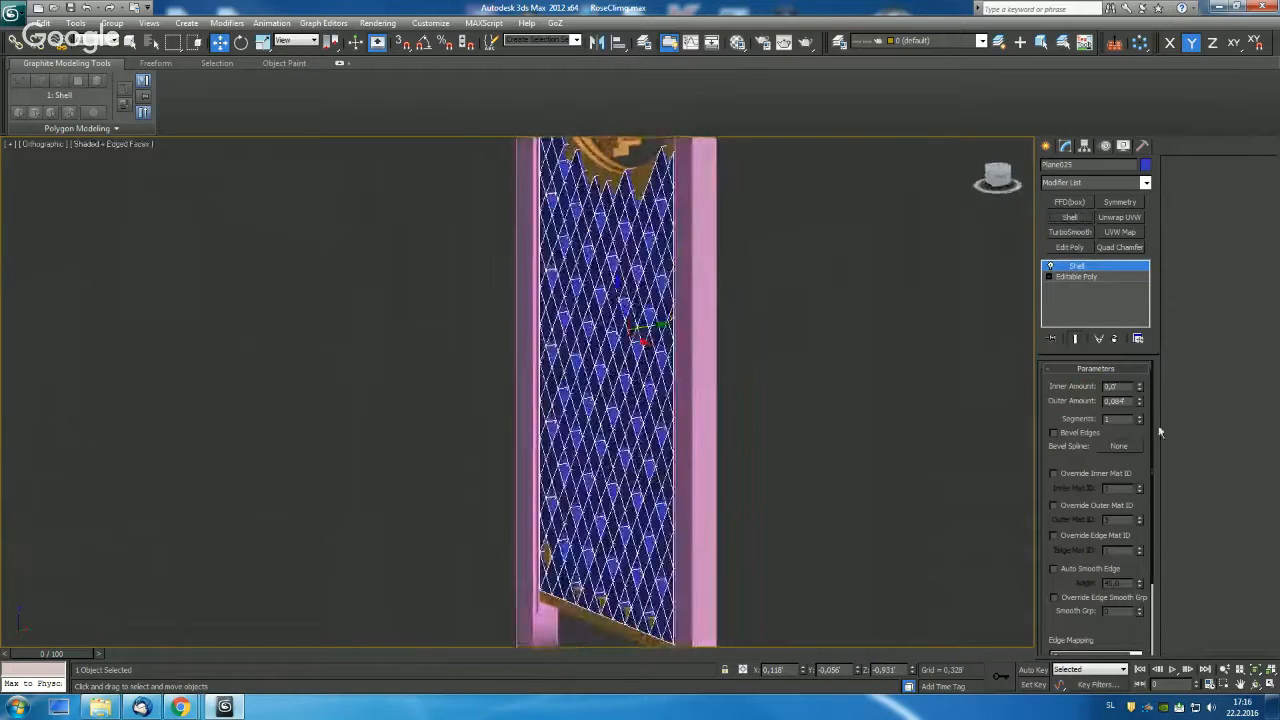
mouse_move(1140, 404)
mouse_down()
mouse_move(1140, 431)
mouse_move(1140, 392)
mouse_move(1140, 408)
mouse_up()
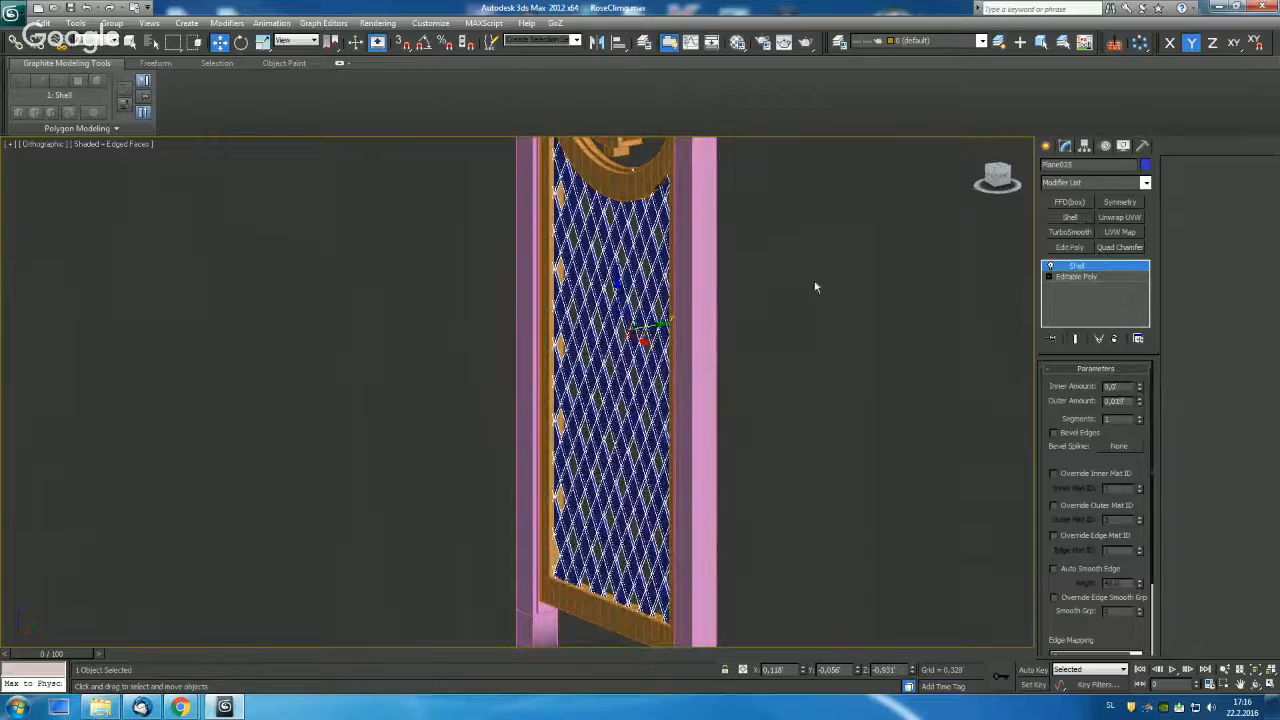
drag(640, 330, 654, 328)
Select both posts with their lattice panel, ring and brackets, and clone them in the Left view toward the beams' opposite end.
alt+middle_drag(654, 328, 678, 353)
scroll(713, 313, down, 6)
scroll(678, 352, up, 3)
drag(700, 552, 468, 226)
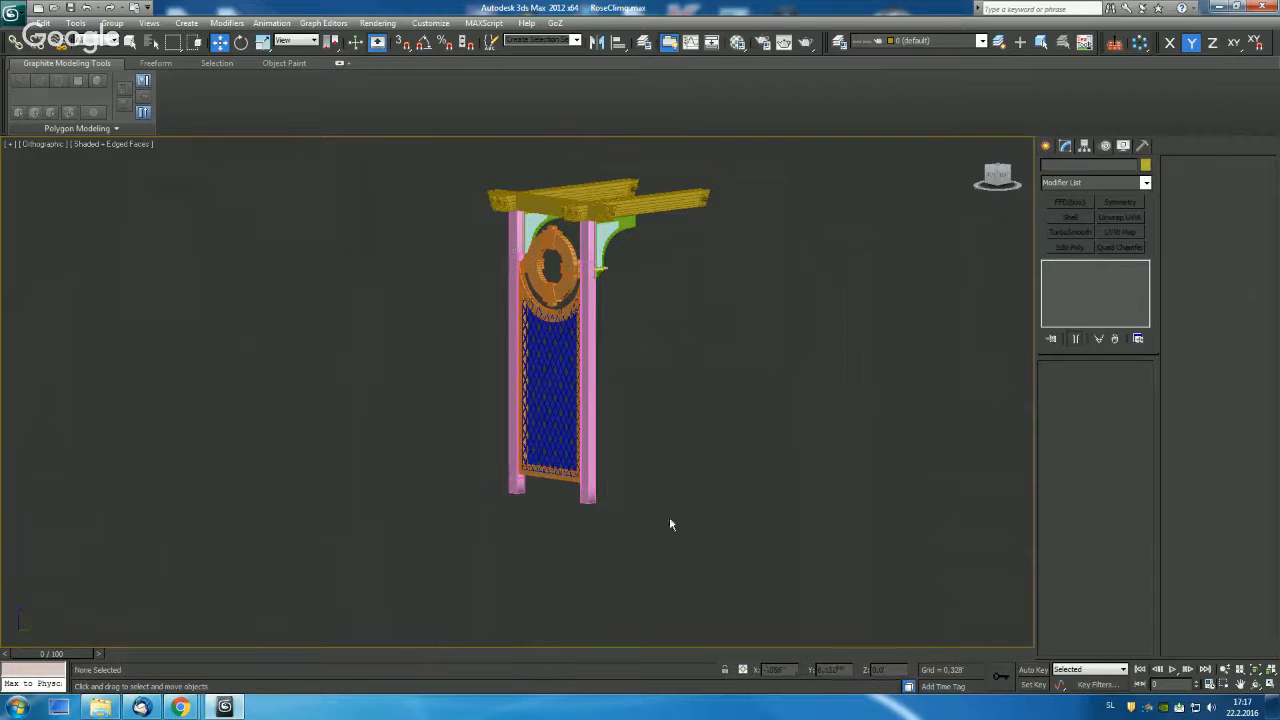
click(587, 449)
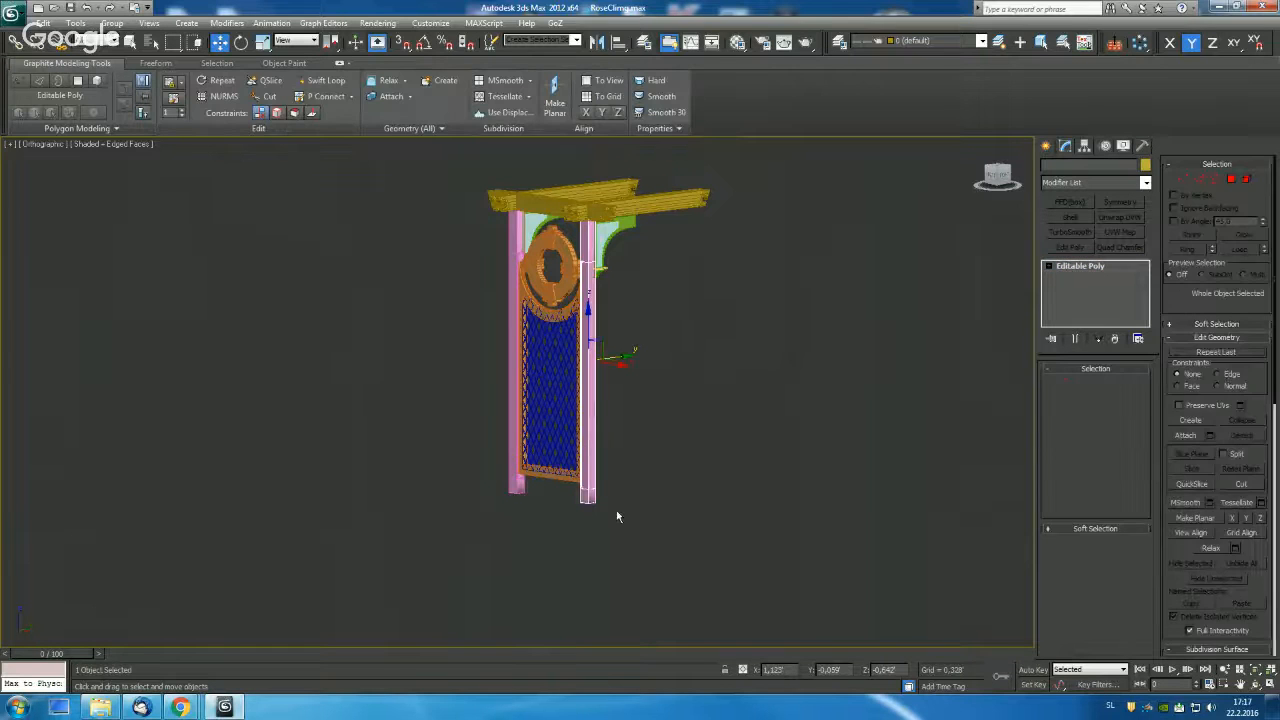
drag(673, 552, 474, 247)
alt+middle_drag(474, 247, 667, 244)
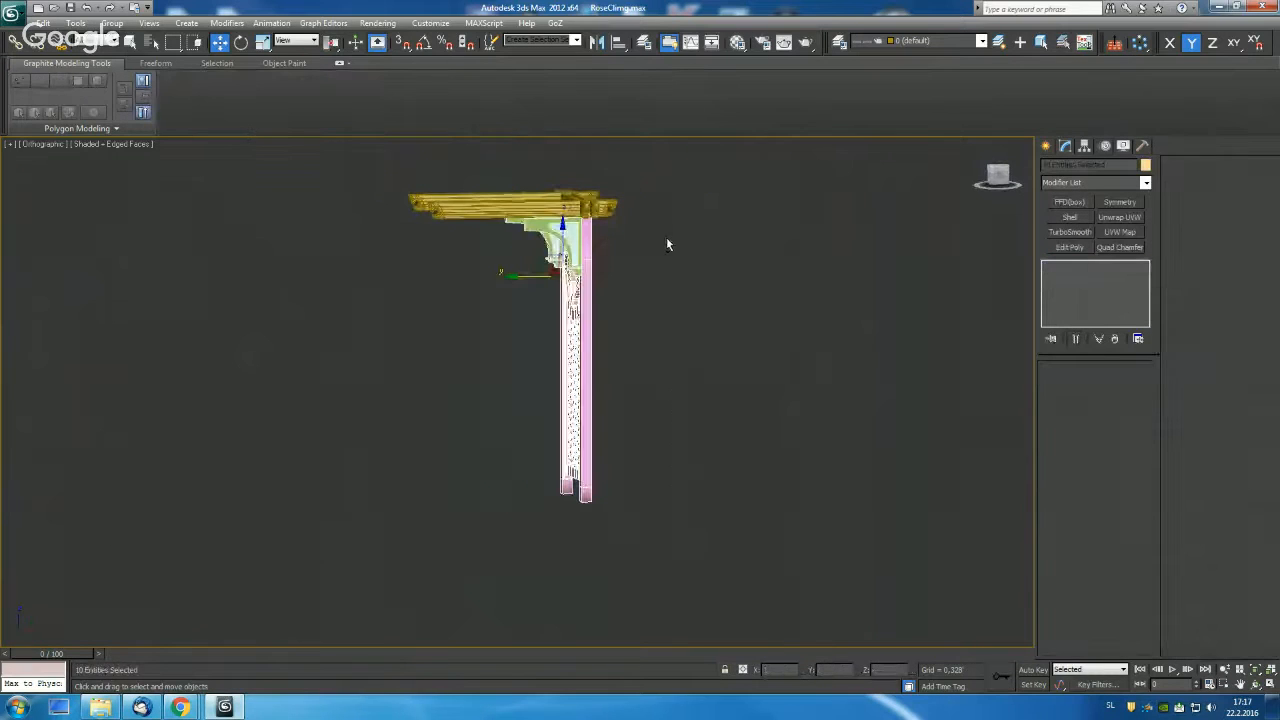
key(f)
key(l)
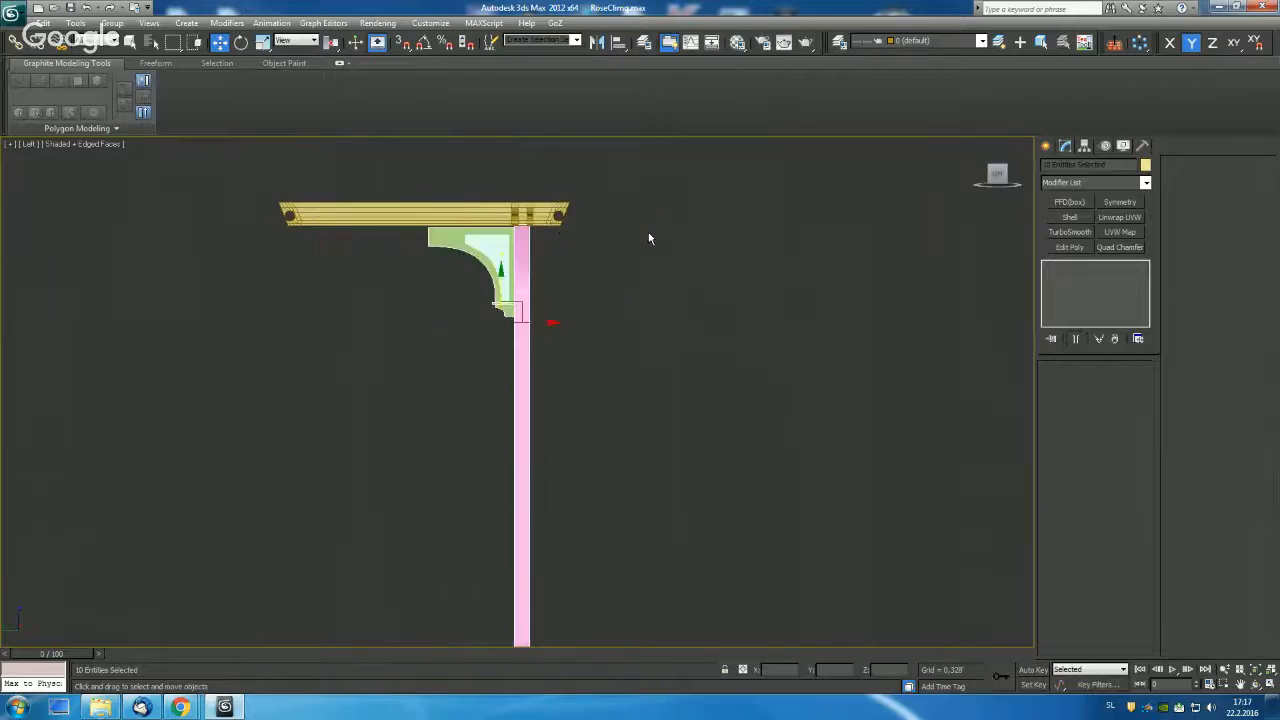
shift+drag(564, 311, 465, 321)
click(640, 409)
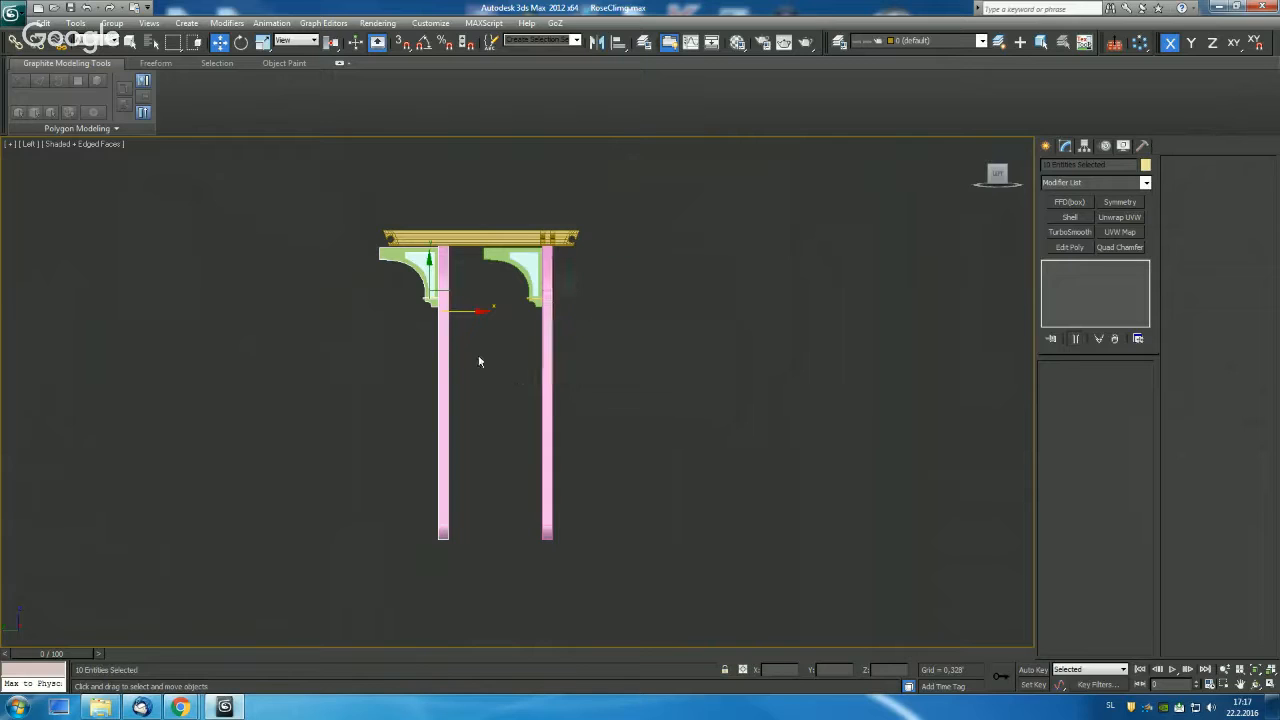
Rotate the cloned side with angle snap on so its brackets face those of the original side.
key(e)
drag(458, 311, 213, 315)
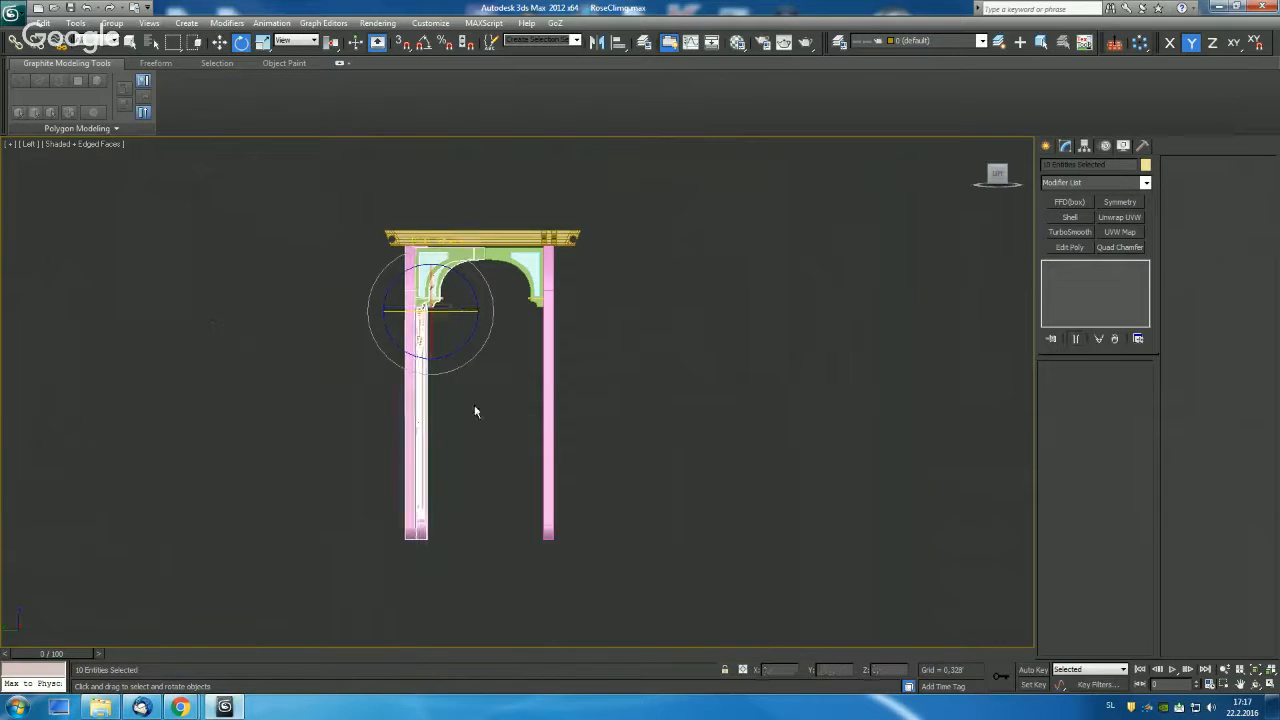
key(ctrl+z)
key(a)
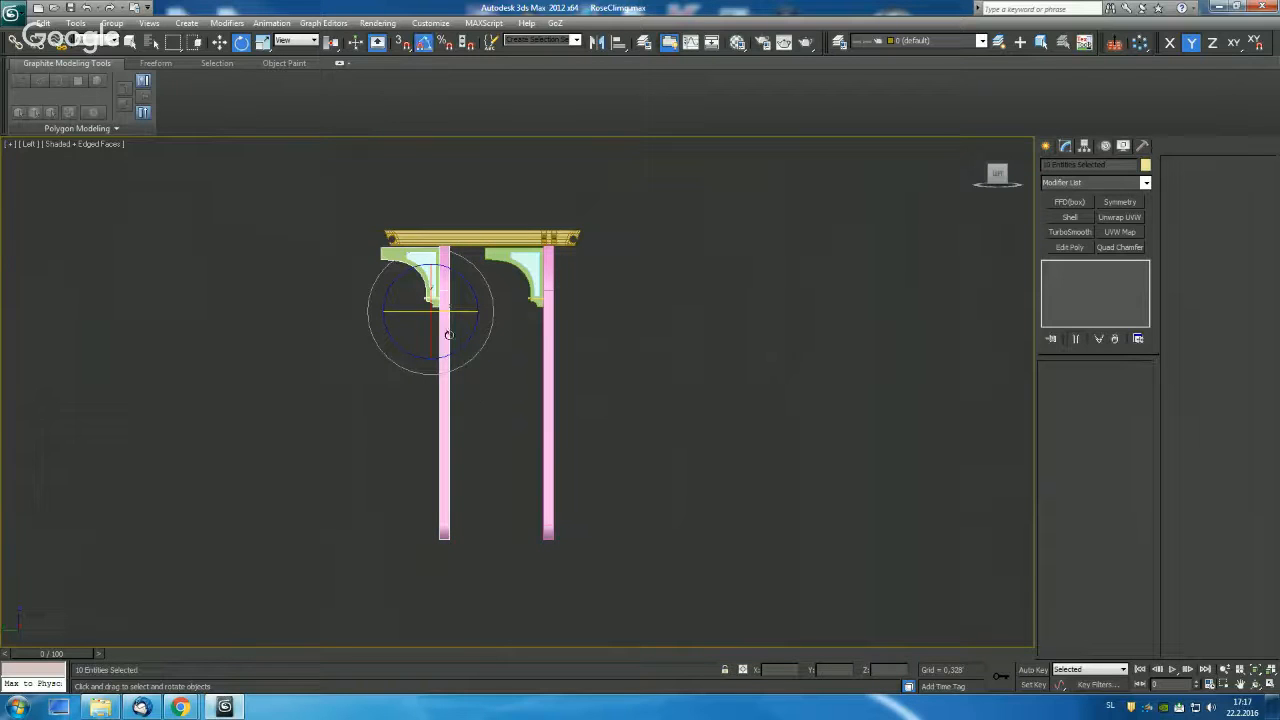
mouse_move(458, 313)
mouse_down()
mouse_move(329, 314)
mouse_move(340, 314)
mouse_up()
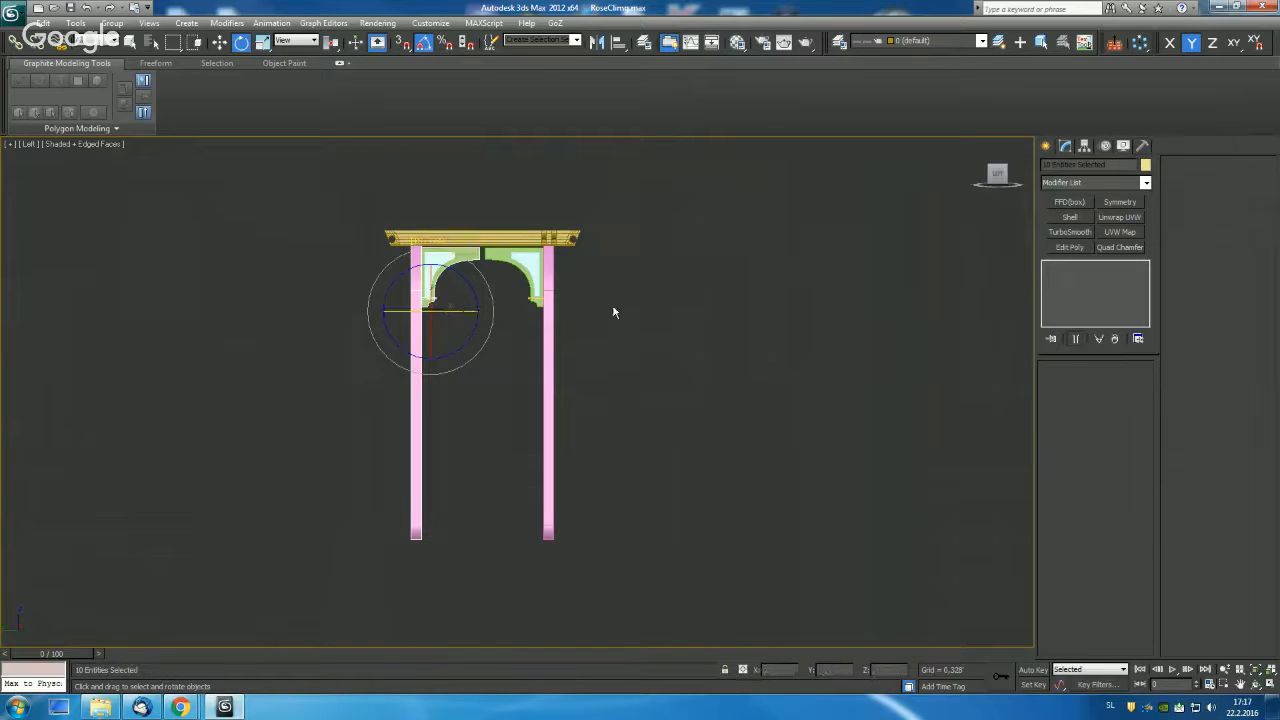
alt+middle_drag(600, 300, 703, 382)
scroll(697, 326, up, 8)
alt+middle_drag(703, 382, 581, 365)
scroll(581, 364, down, 3)
Clone the two cross beams above the original posts as instances and place them above the cloned posts.
key(l)
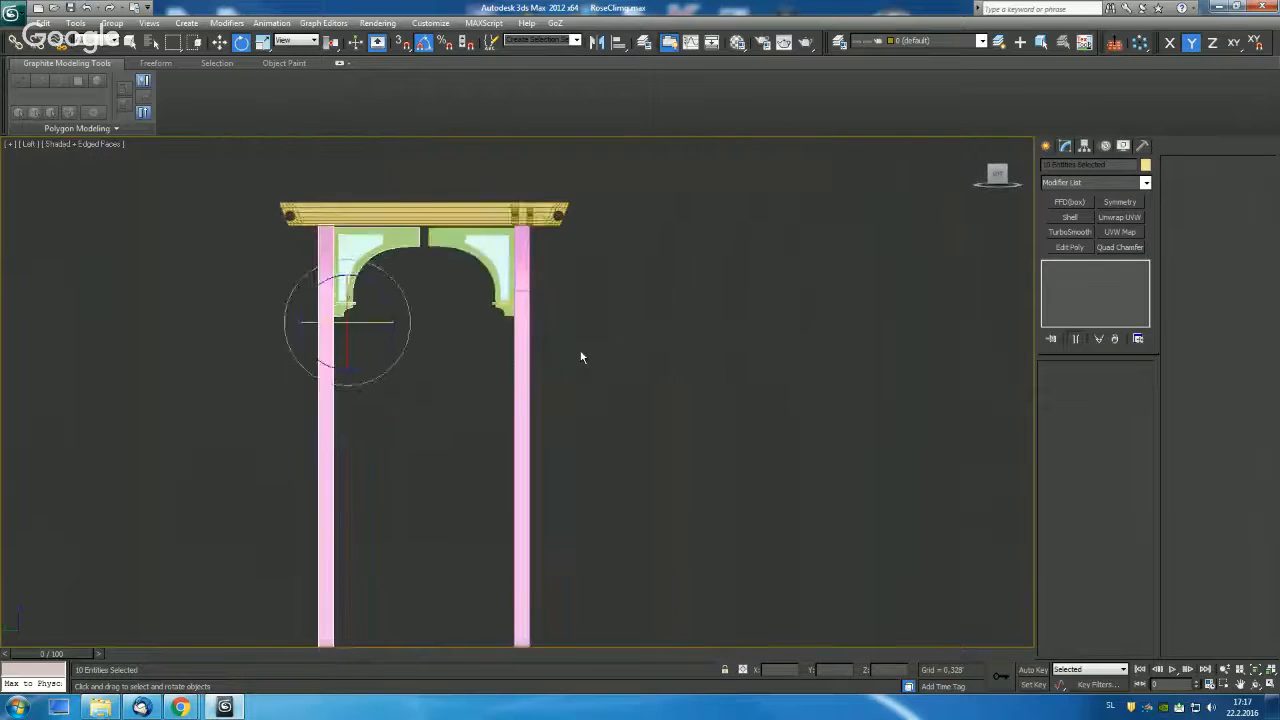
scroll(597, 266, up, 3)
middle_drag(597, 266, 605, 342)
scroll(504, 270, up, 2)
middle_drag(510, 270, 475, 342)
click(674, 293)
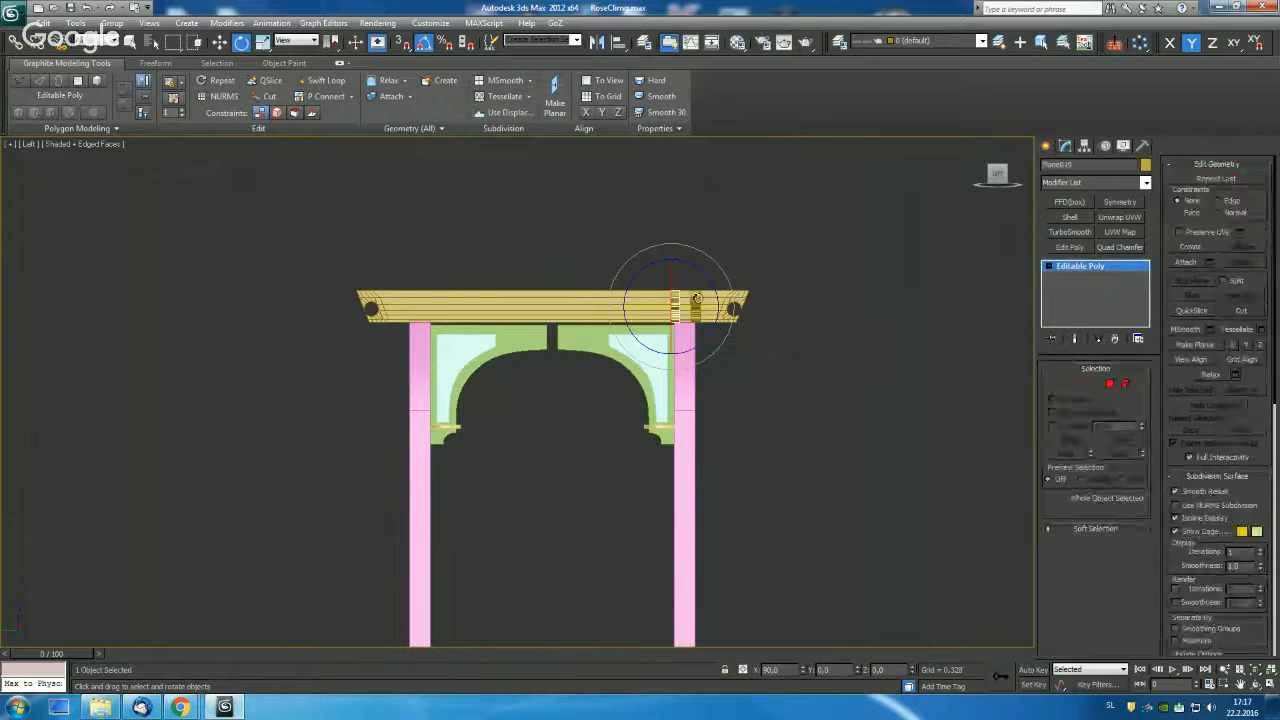
ctrl+click(697, 298)
key(w)
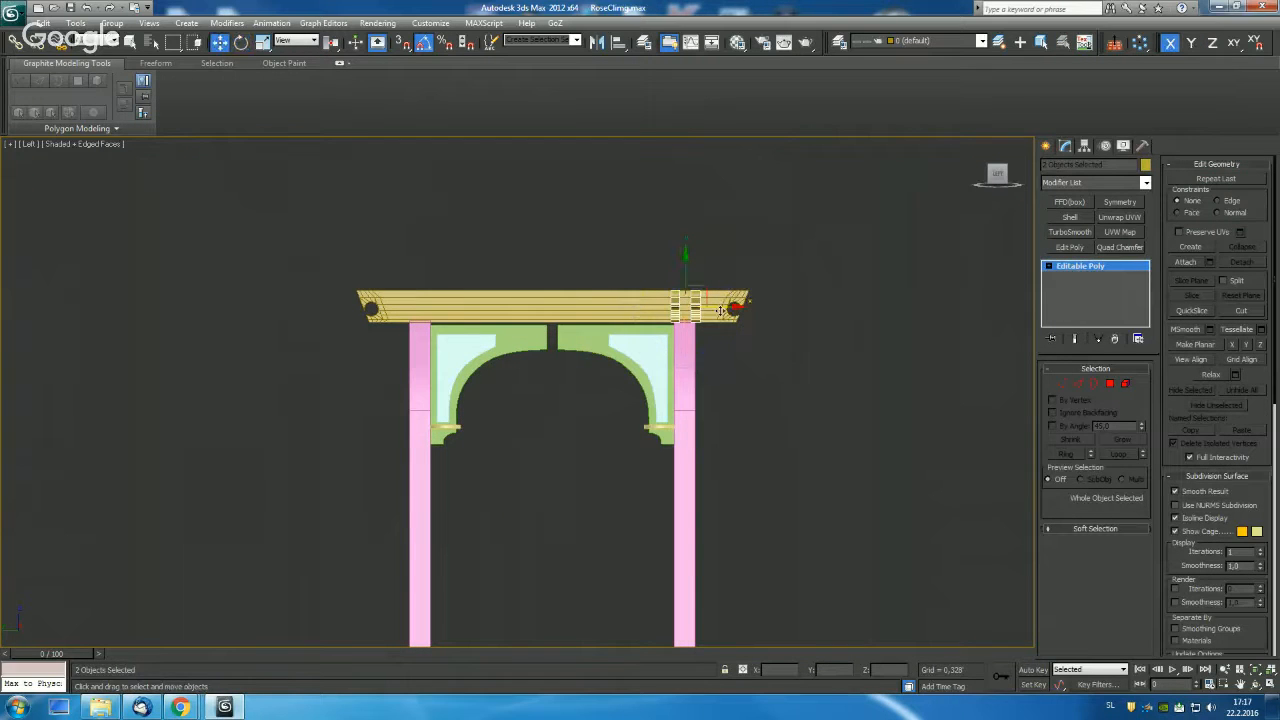
drag(719, 311, 455, 309)
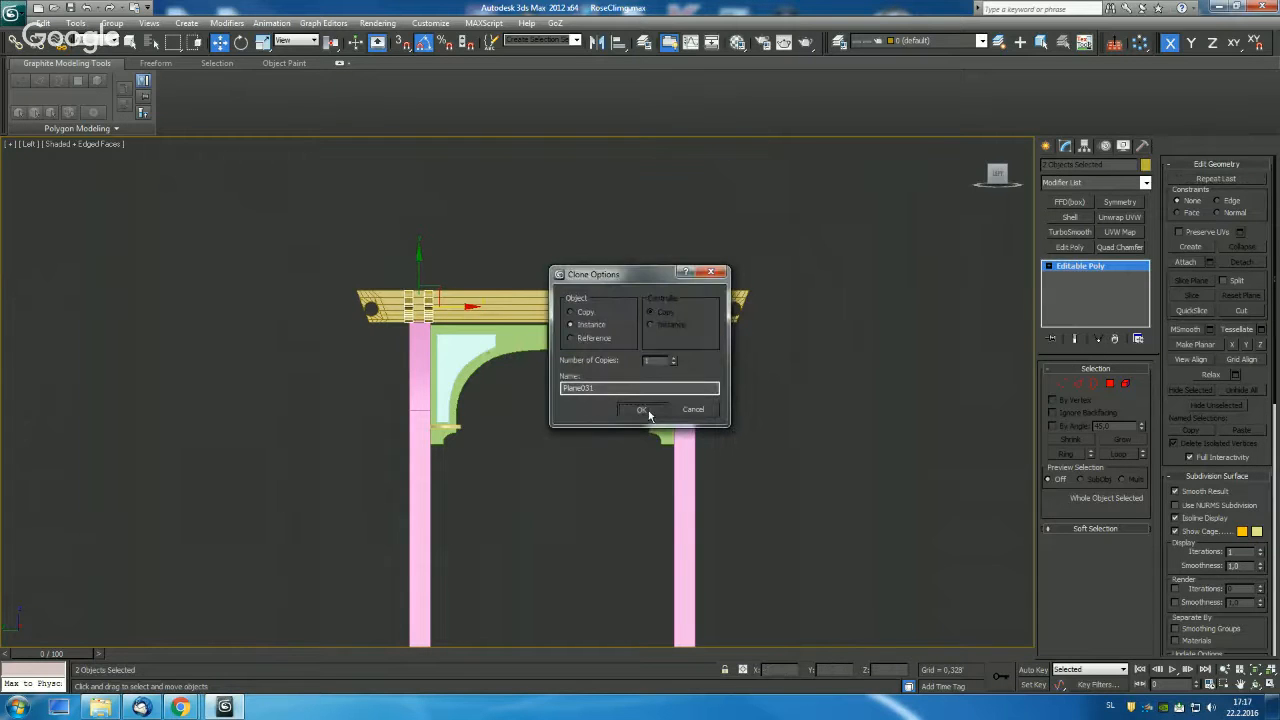
click(645, 412)
Select all the top beams and lower them slightly onto the posts.
drag(273, 217, 770, 313)
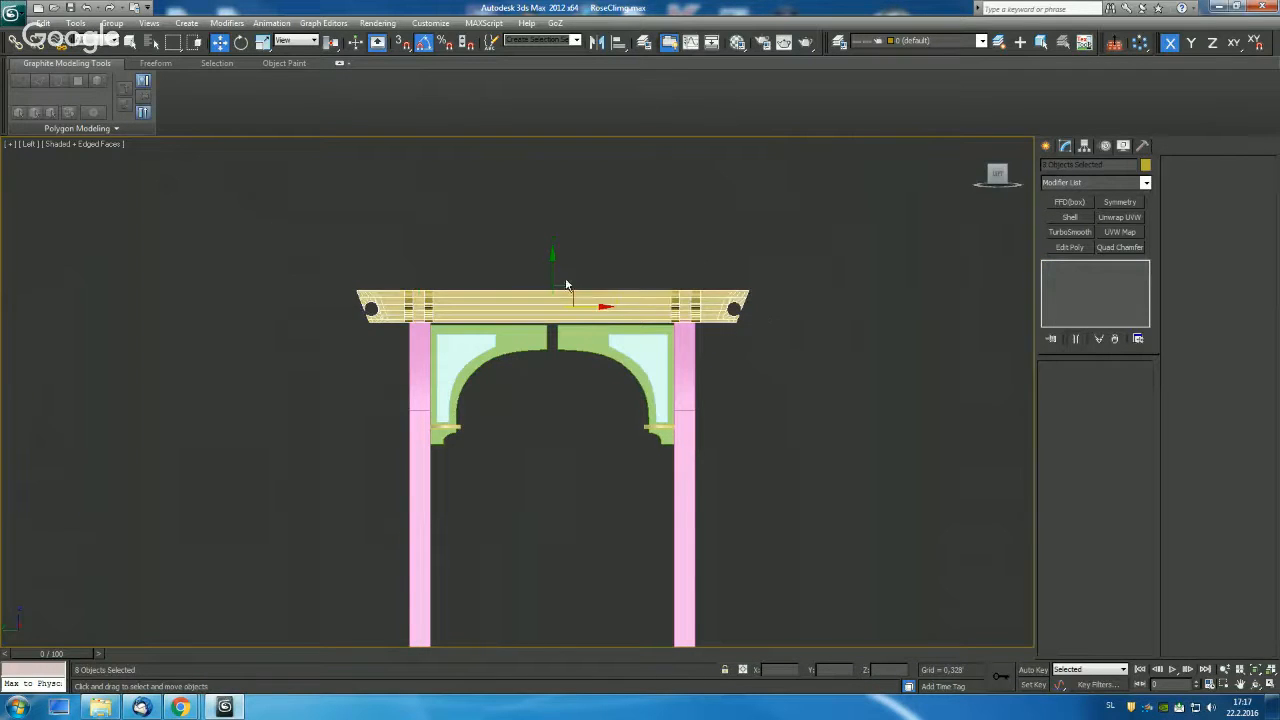
drag(556, 286, 557, 311)
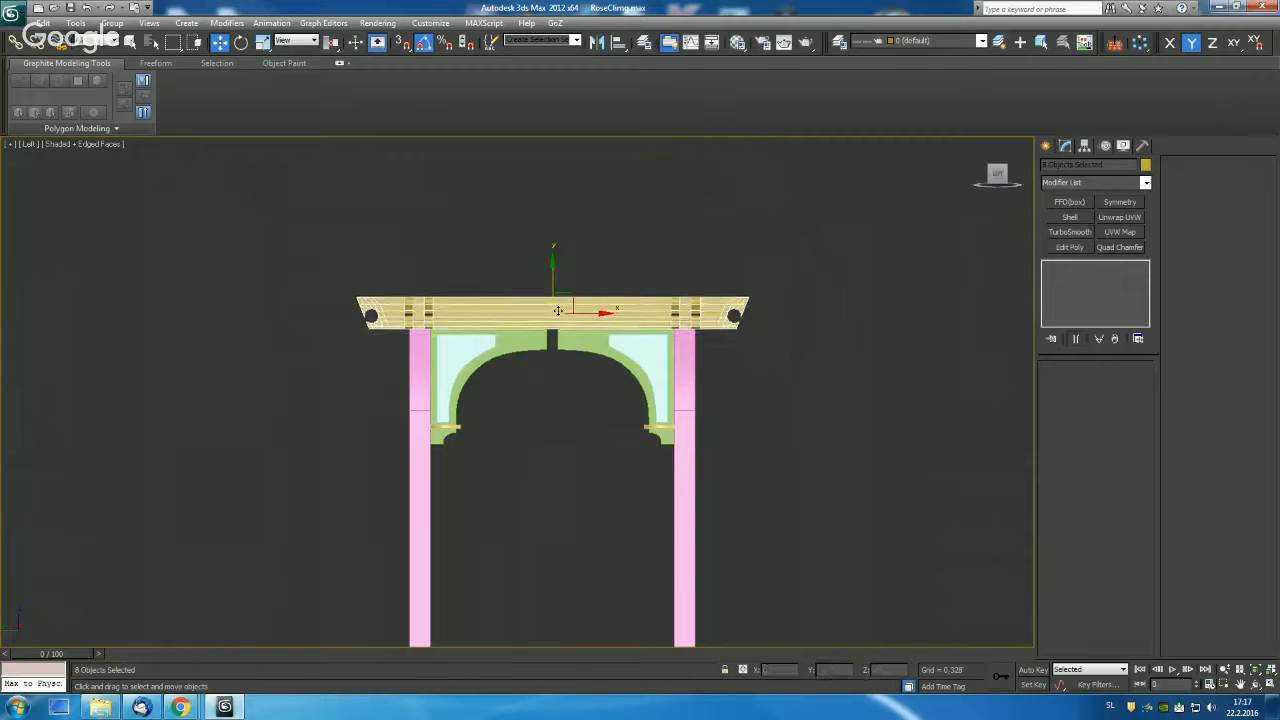
Select the top and bottom wedge blocks of both rings and make them unique with respect to each other.
alt+middle_drag(557, 311, 614, 305)
alt+middle_drag(605, 318, 549, 413)
click(549, 413)
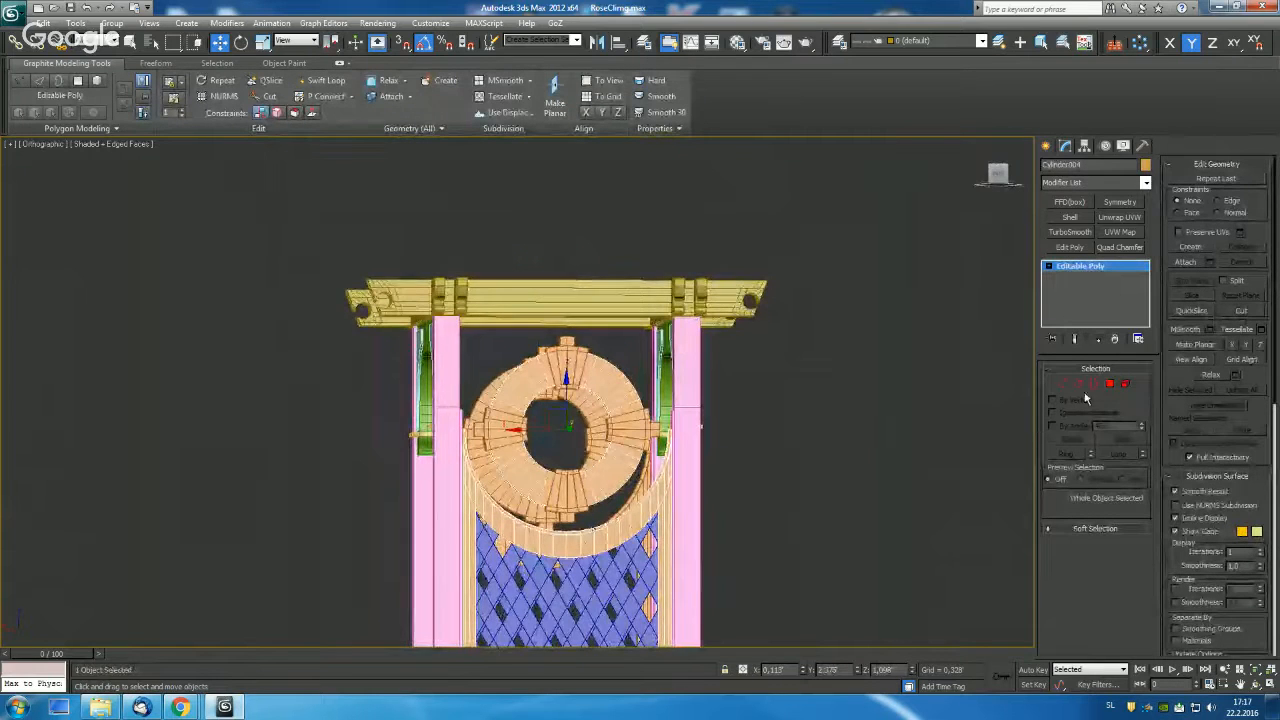
scroll(598, 413, up, 2)
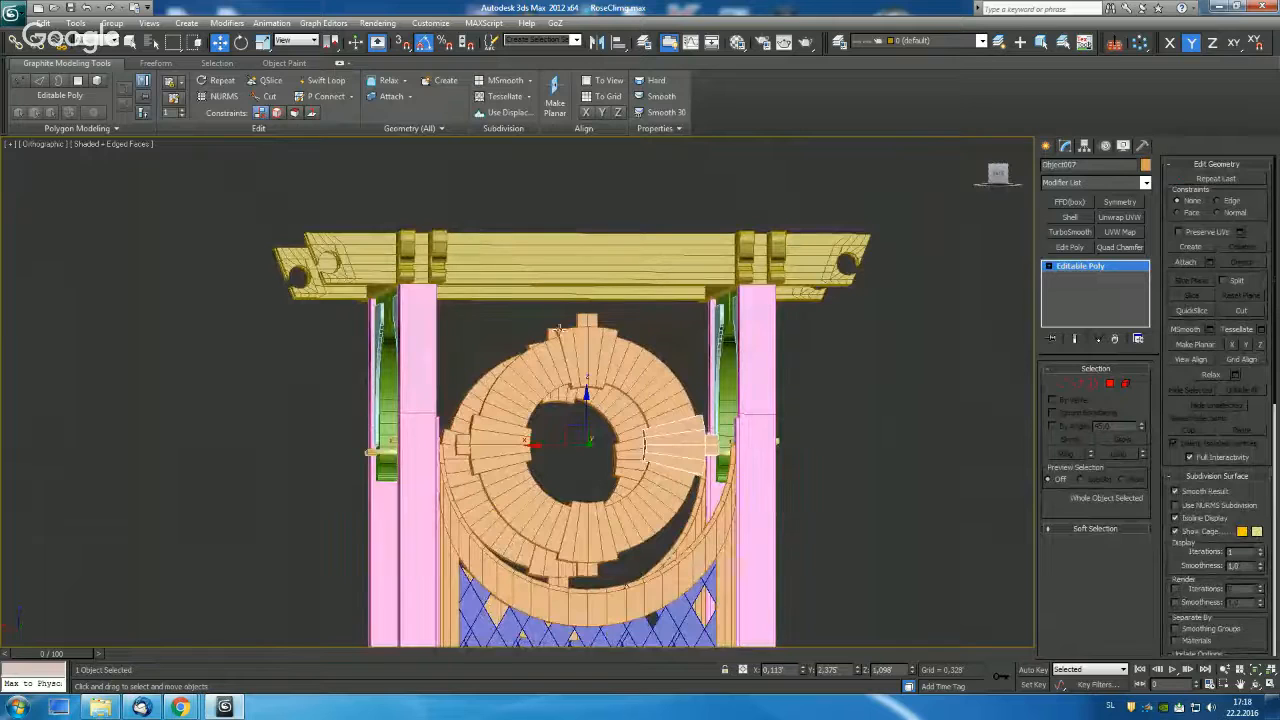
click(587, 343)
alt+middle_drag(587, 343, 628, 362)
ctrl+click(501, 330)
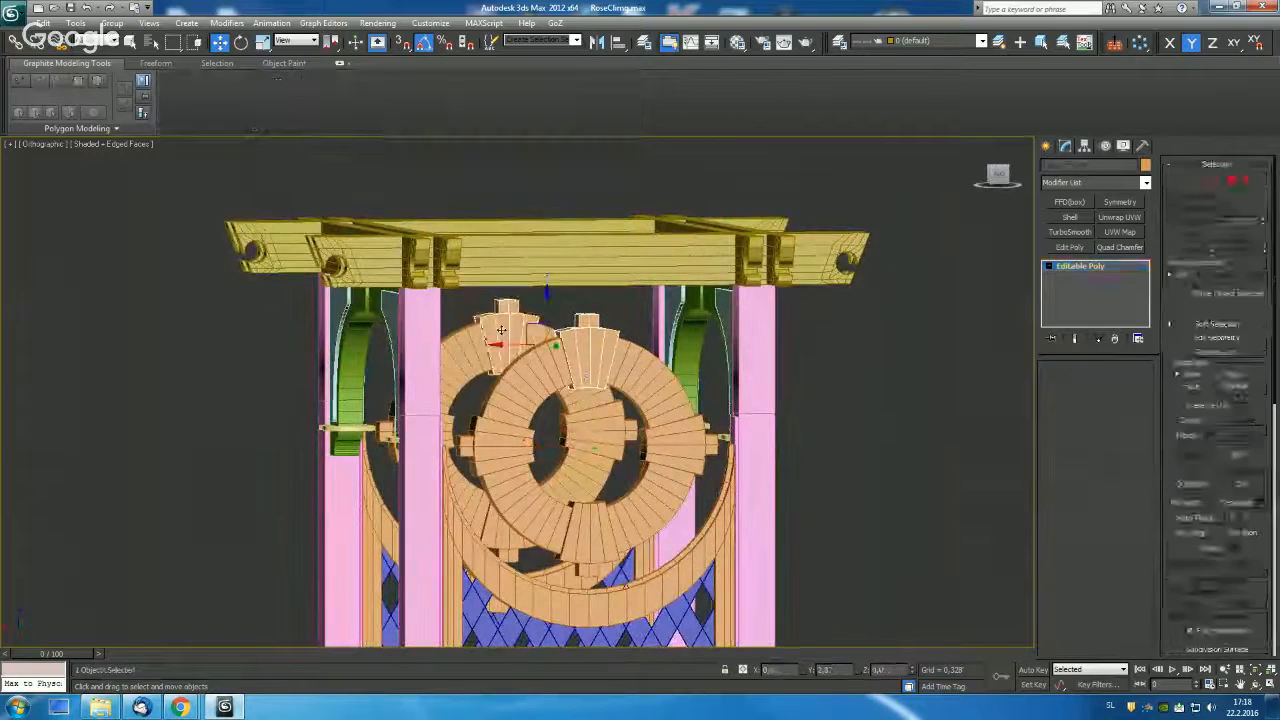
ctrl+click(585, 549)
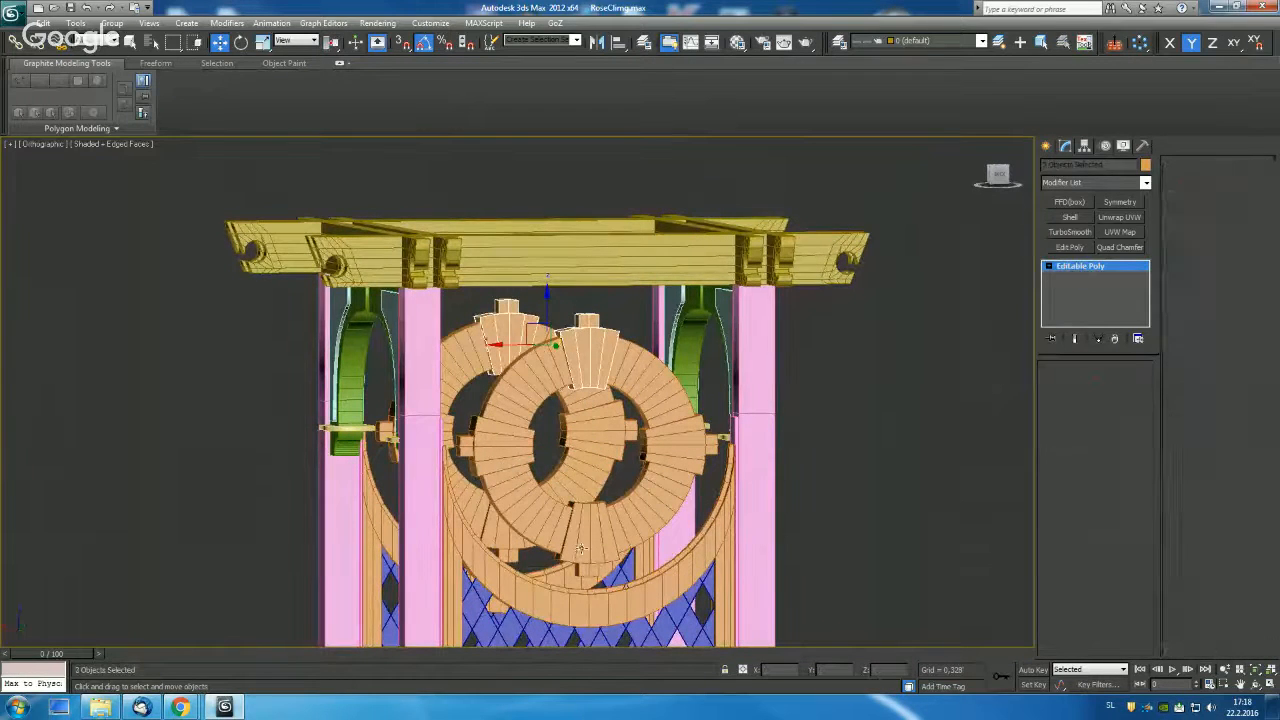
ctrl+click(512, 555)
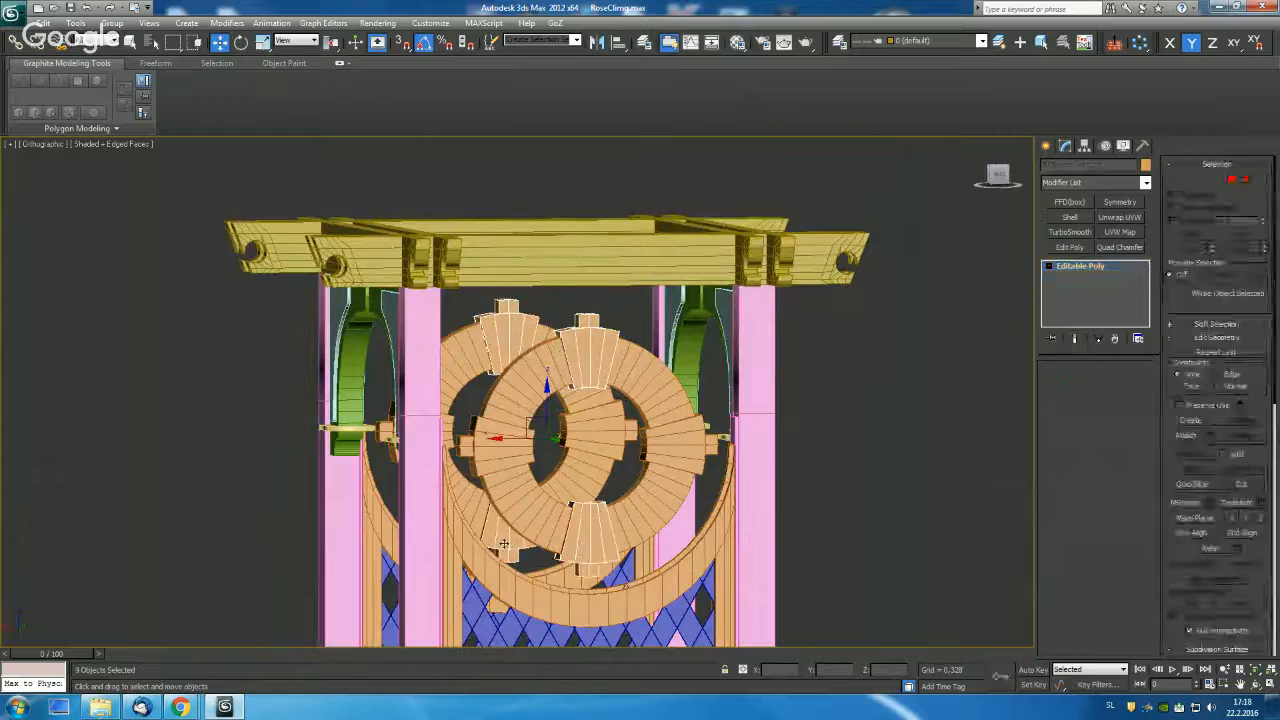
click(1098, 339)
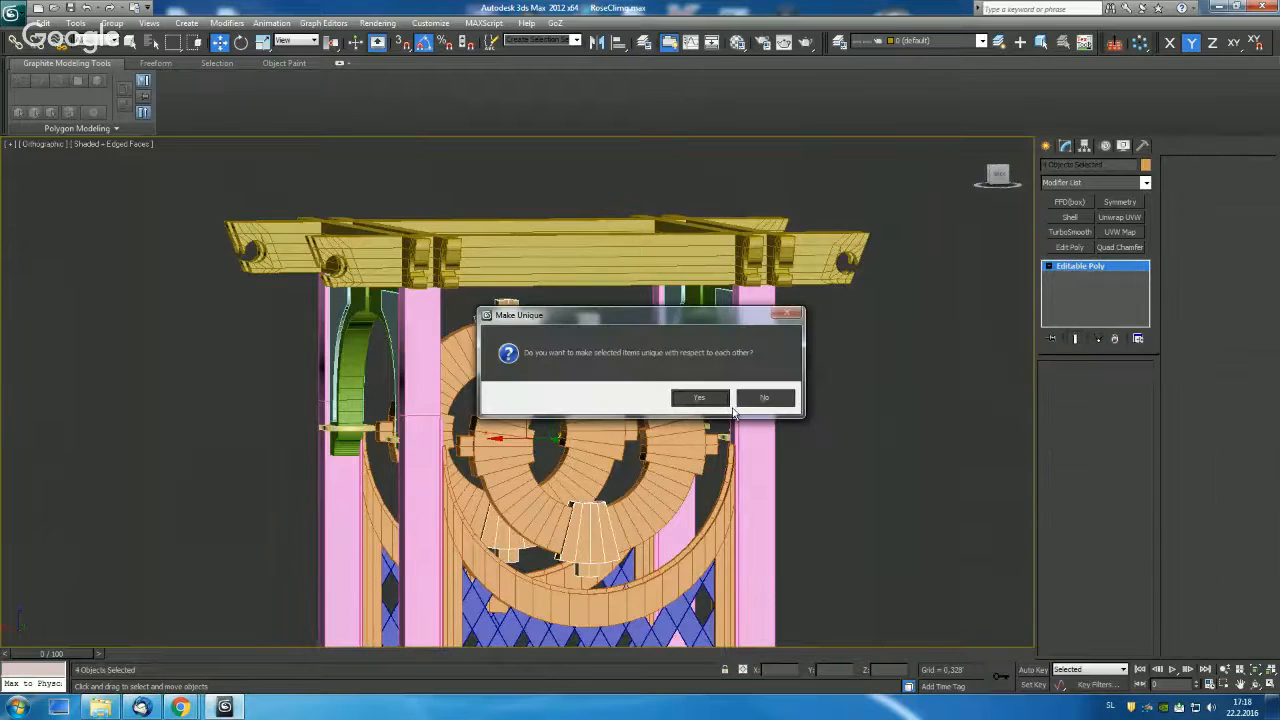
click(688, 399)
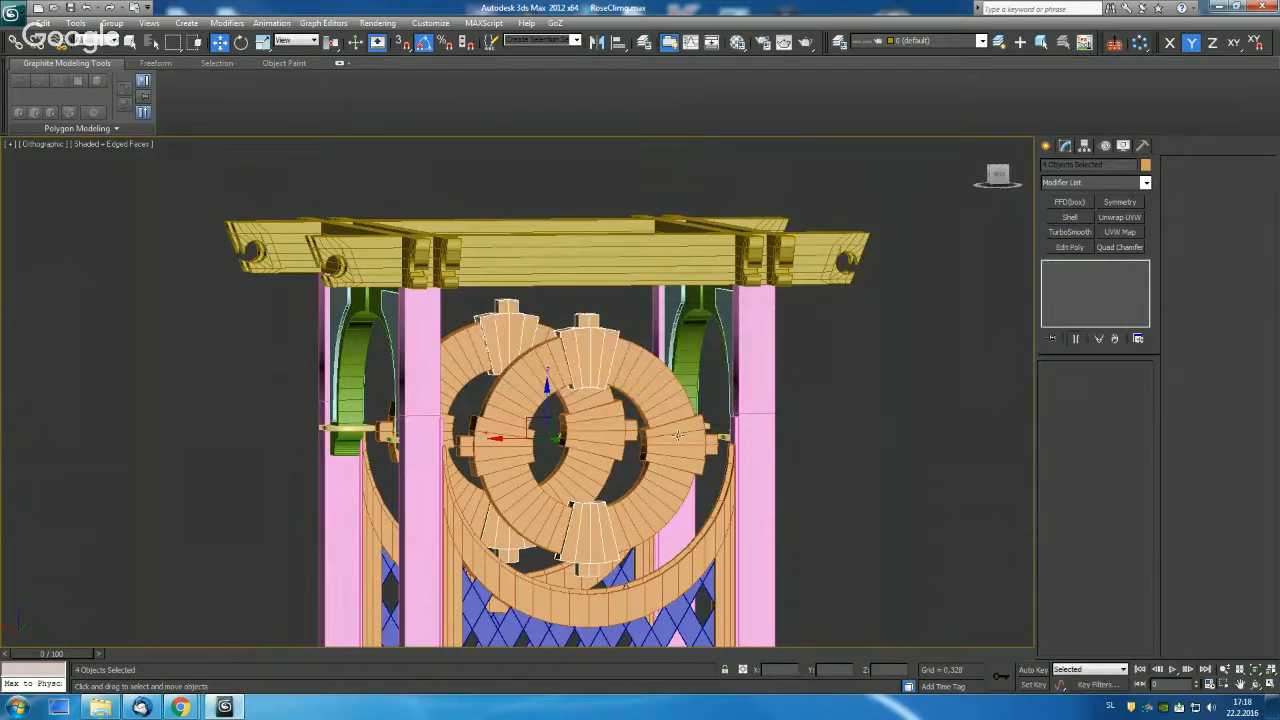
Extrude the two end polygons of the front ring's side wedge block outward into the adjacent post.
click(678, 436)
alt+middle_drag(678, 436, 706, 440)
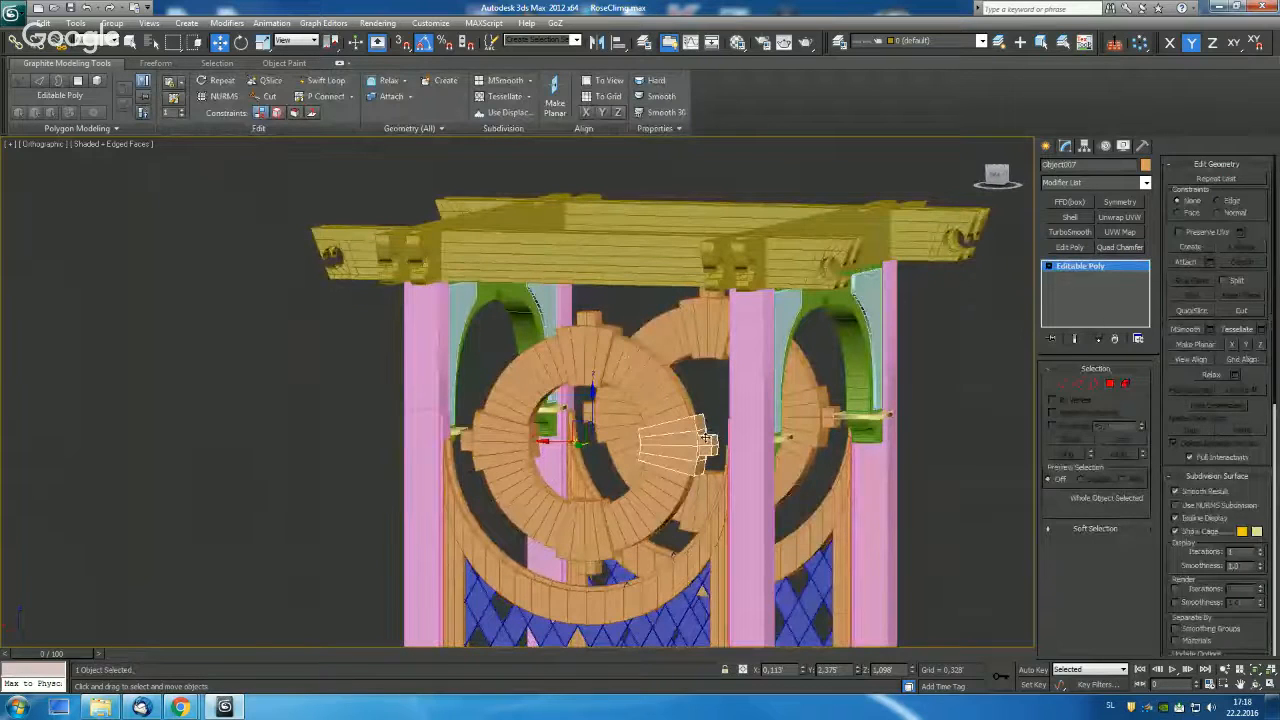
key(4)
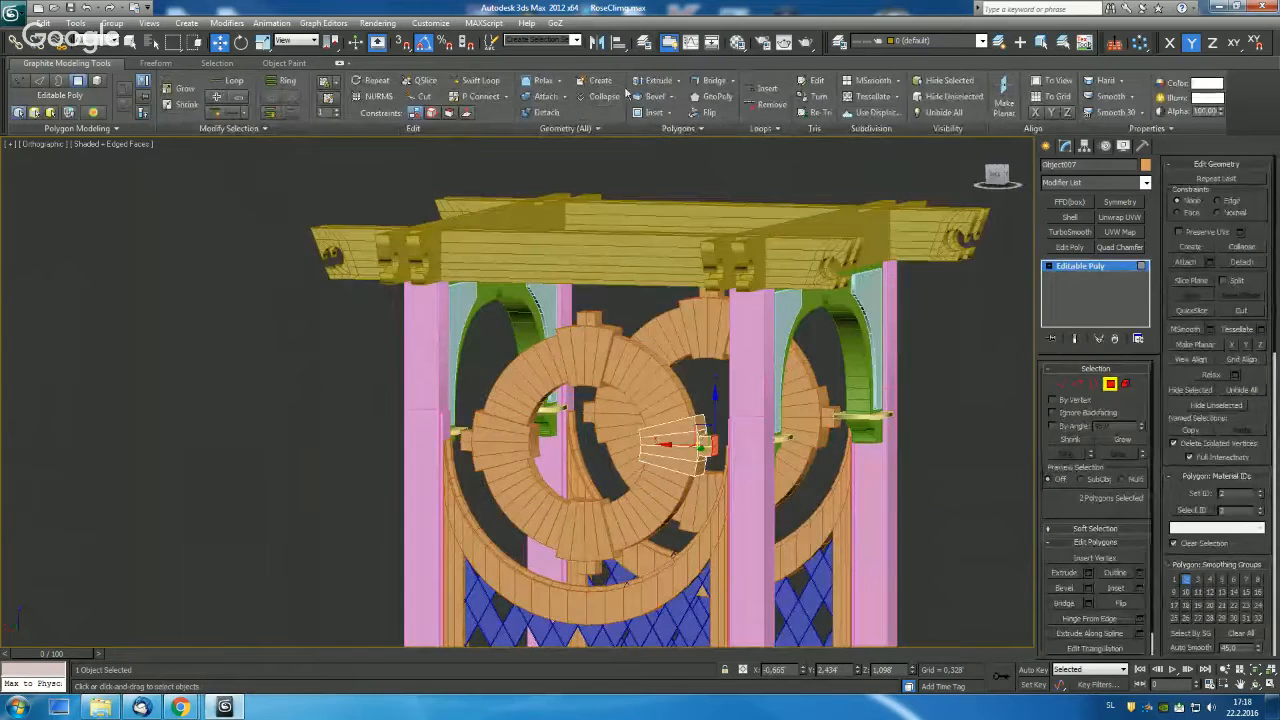
click(655, 80)
alt+middle_drag(647, 445, 466, 452)
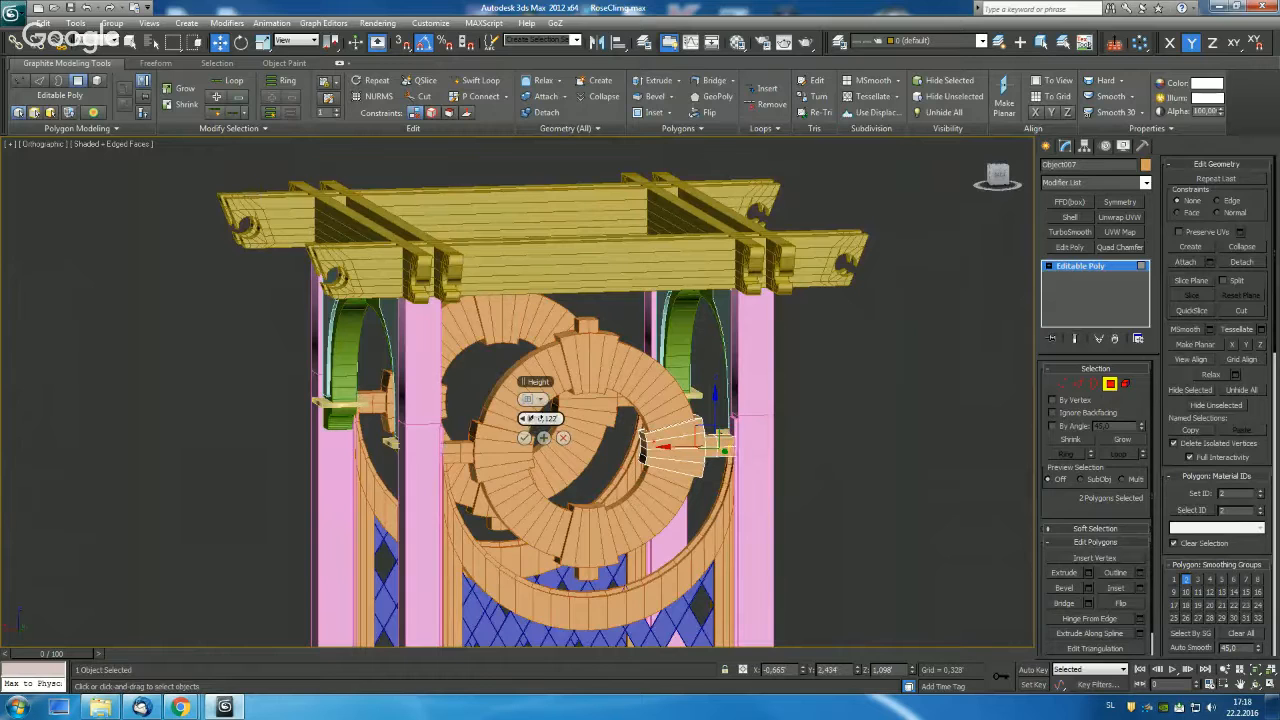
drag(531, 418, 532, 416)
click(523, 438)
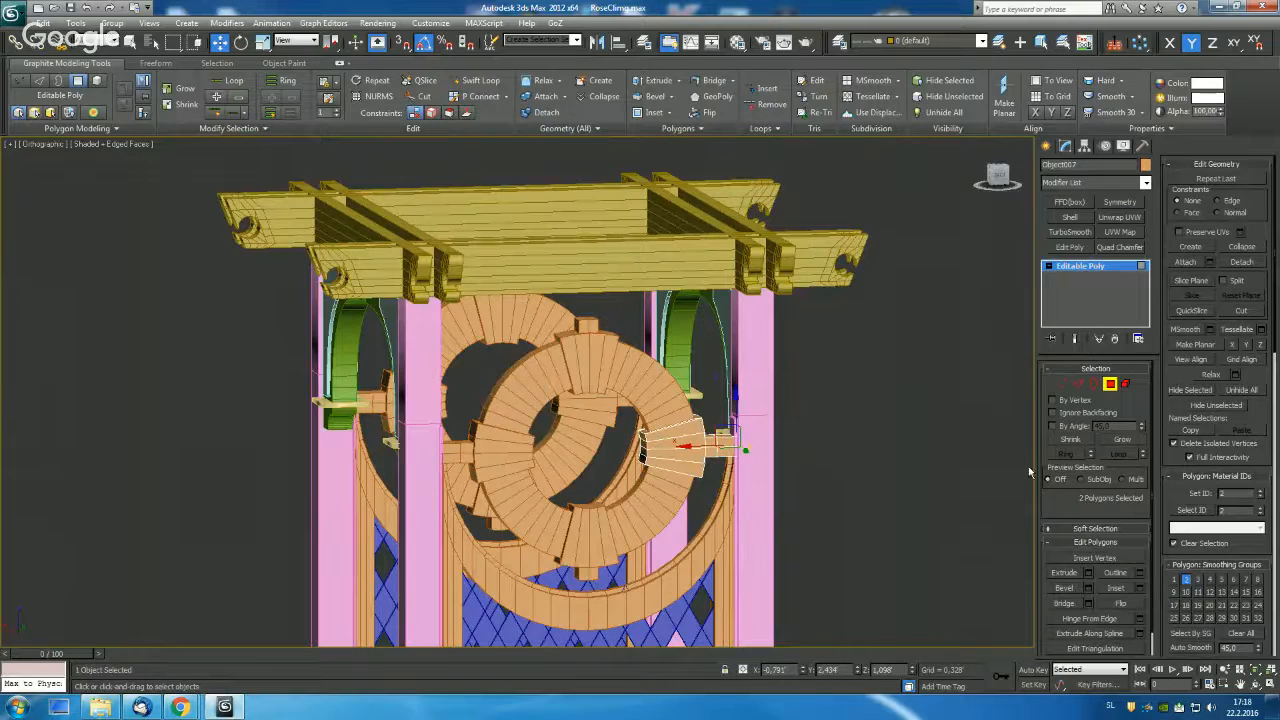
click(1108, 387)
alt+middle_drag(865, 387, 631, 398)
scroll(736, 377, down, 5)
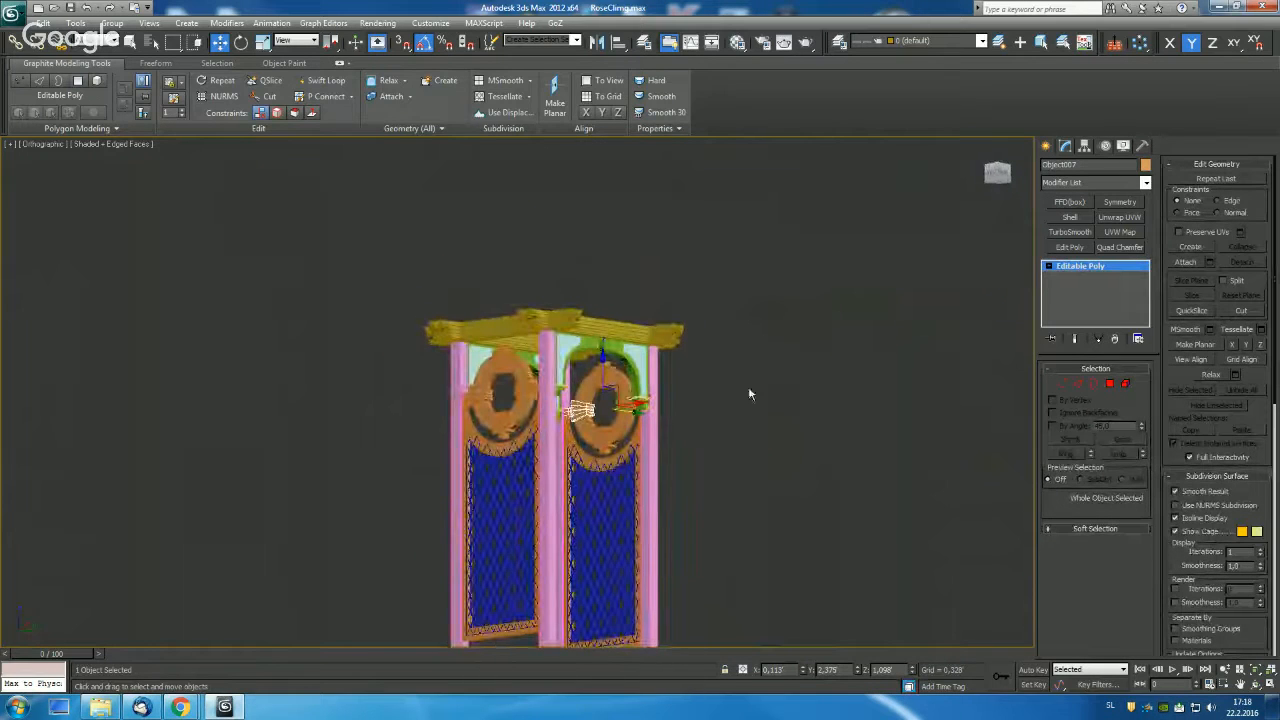
Select all parts of the structure and assign them one grey object color.
click(848, 384)
drag(626, 440, 642, 441)
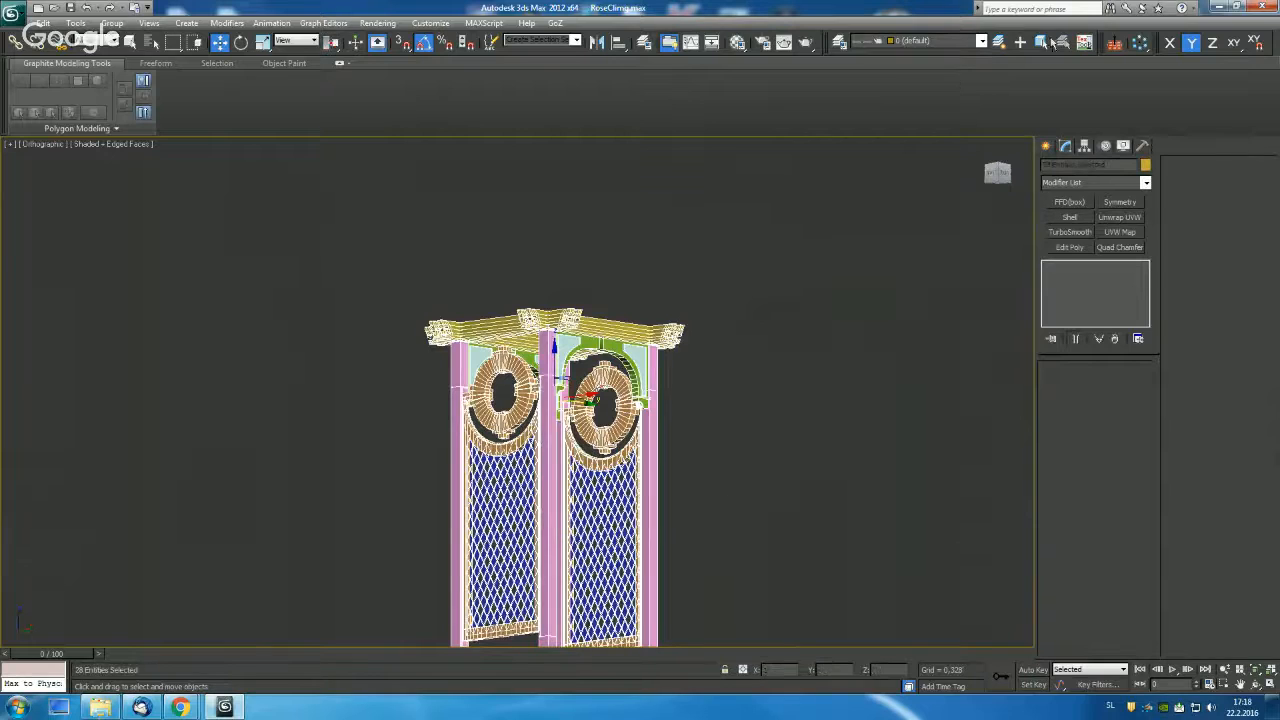
click(1145, 166)
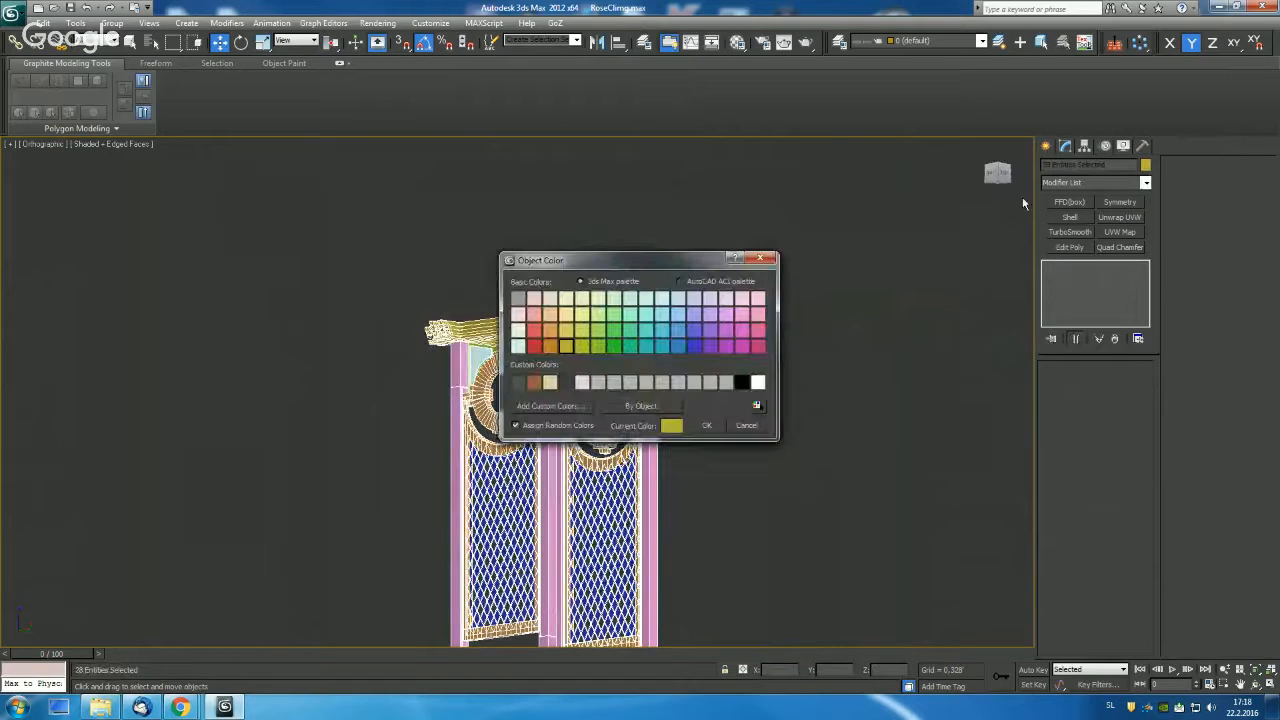
click(710, 429)
click(745, 381)
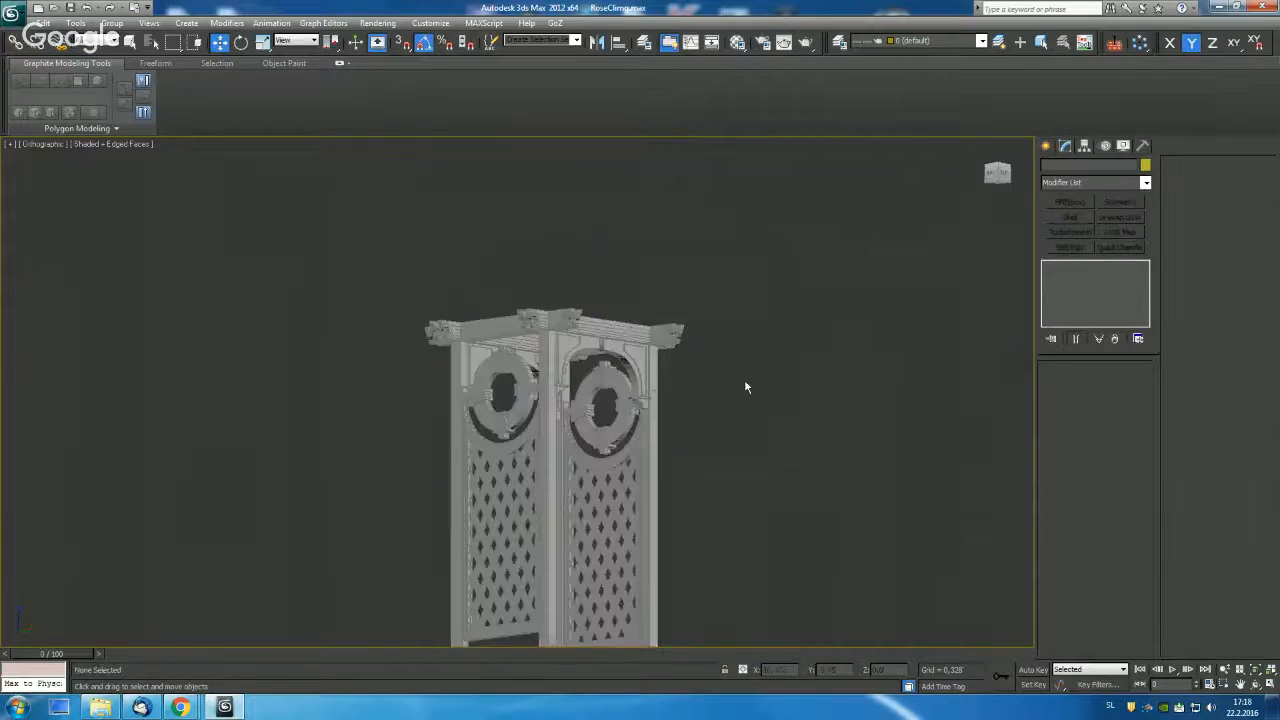
Frame the whole structure in the Perspective view, turn off edged faces and inspect the shaded model from several angles.
alt+middle_drag(745, 381, 770, 360)
key(p)
key(z)
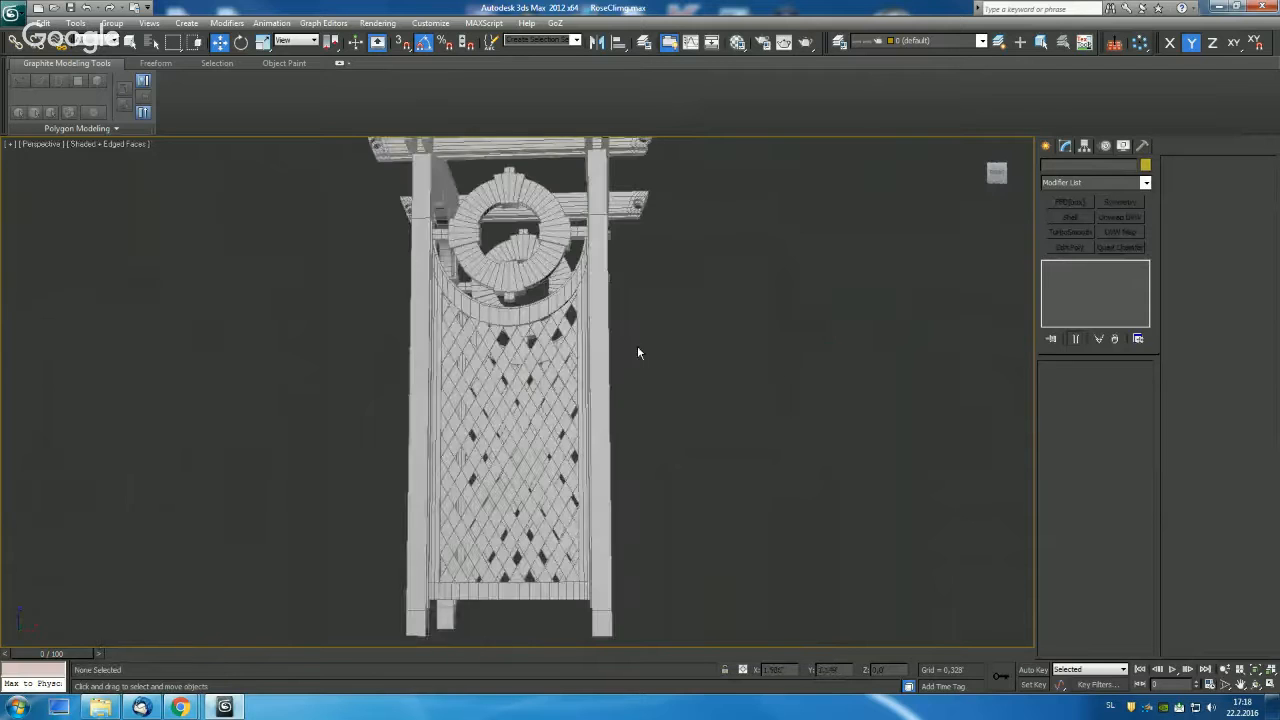
mouse_move(637, 345)
alt+middle_down()
mouse_move(748, 327)
mouse_move(737, 341)
mouse_move(724, 329)
mouse_move(780, 298)
mouse_move(731, 271)
mouse_move(703, 283)
mouse_move(722, 301)
mouse_move(800, 289)
mouse_move(846, 337)
mouse_move(760, 366)
mouse_move(786, 391)
mouse_move(771, 417)
mouse_move(631, 309)
mouse_move(749, 289)
mouse_move(846, 323)
mouse_move(834, 346)
mouse_move(809, 343)
alt+middle_up()
key(F4)
scroll(722, 303, down, 3)
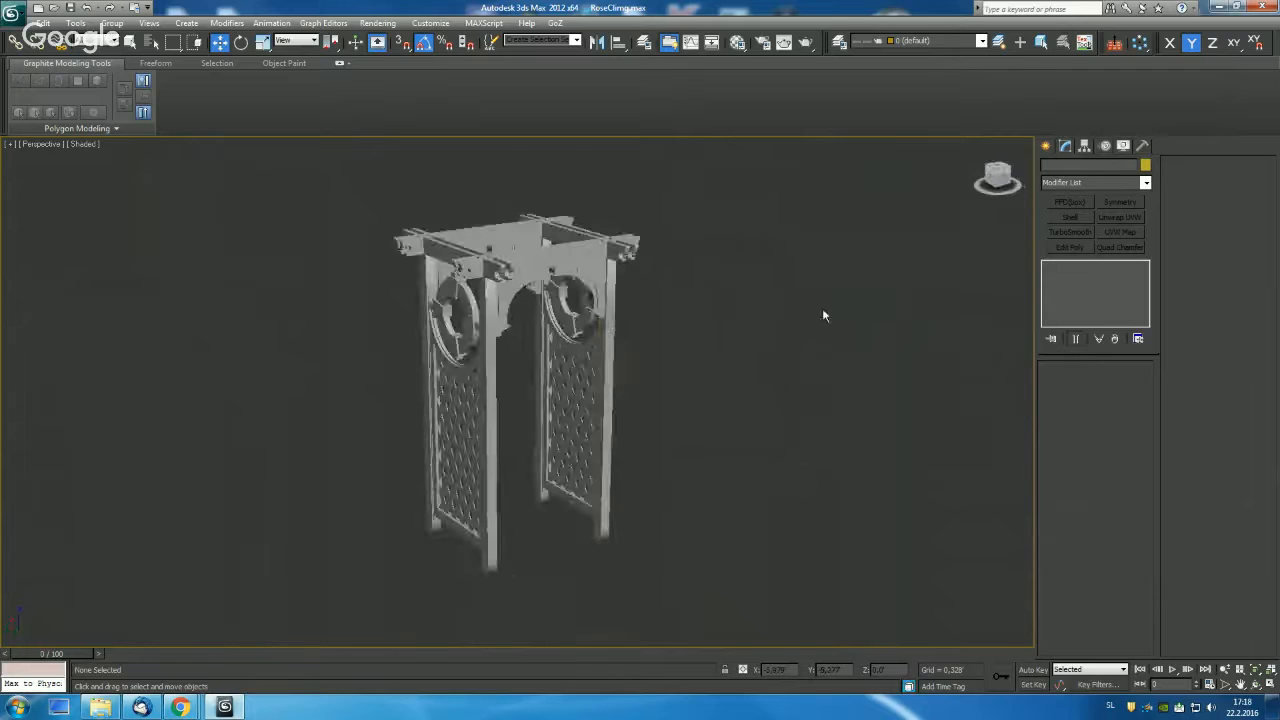